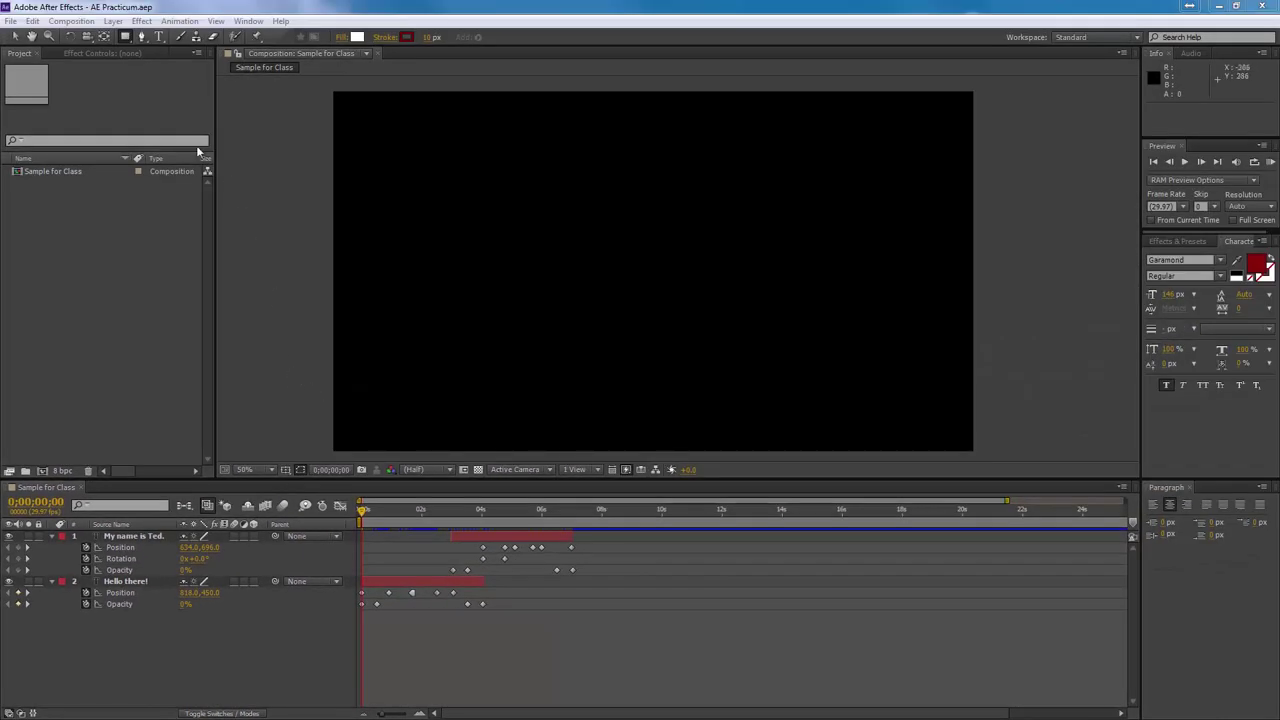
Create a composition named "Sample for Class 2 (Shapes)" using the HDTV 1080 29.97 preset and a duration of 0;00;20;00.
left_click(72, 21)
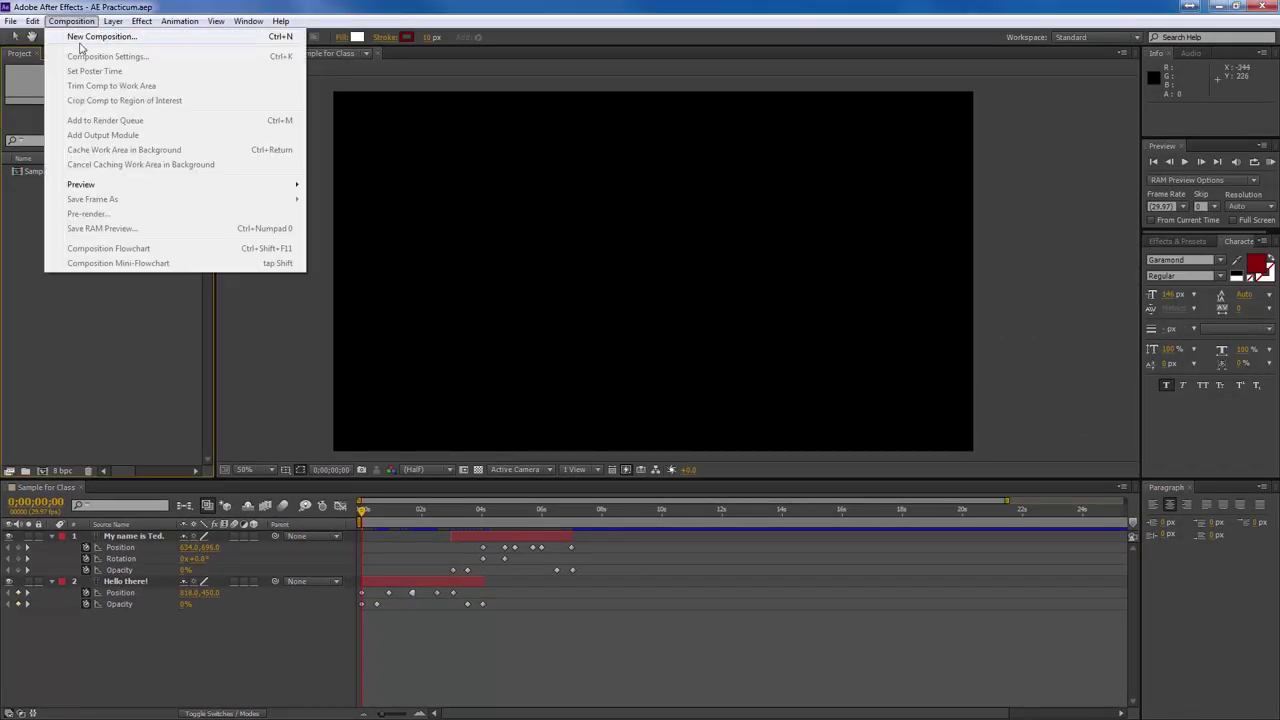
left_click(90, 37)
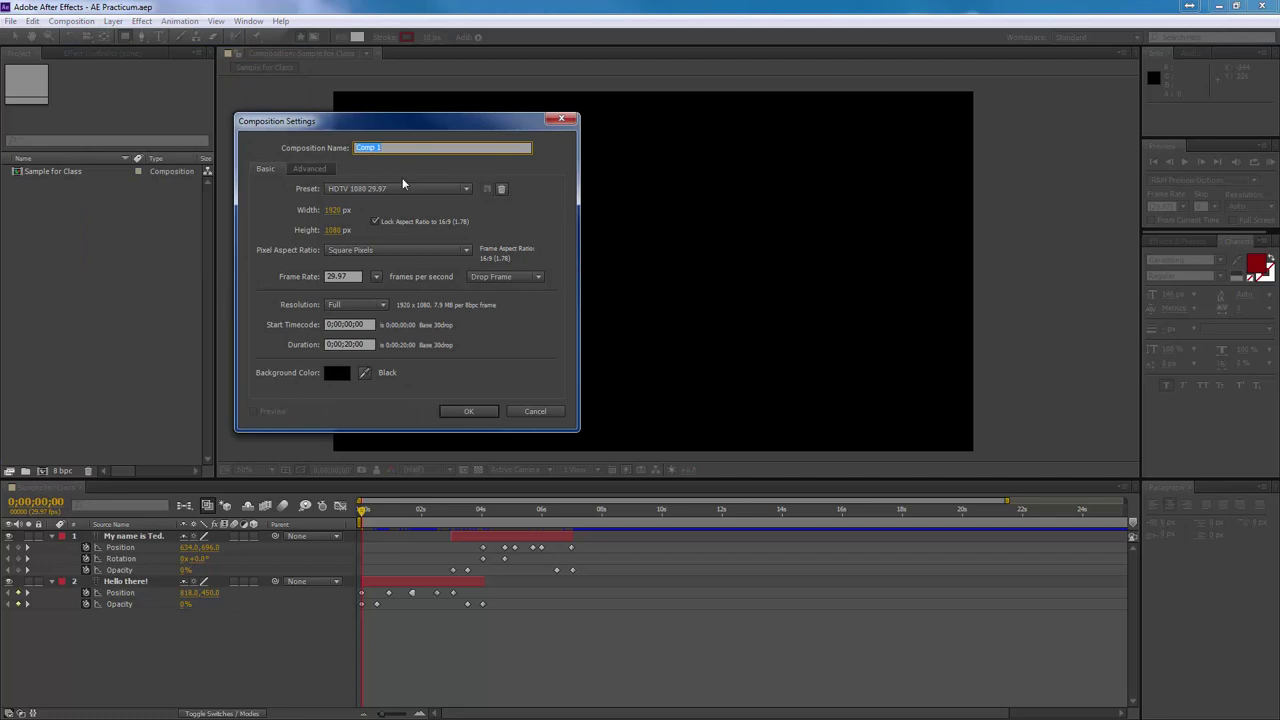
type("Sample")
left_click_drag(344, 344, 368, 345)
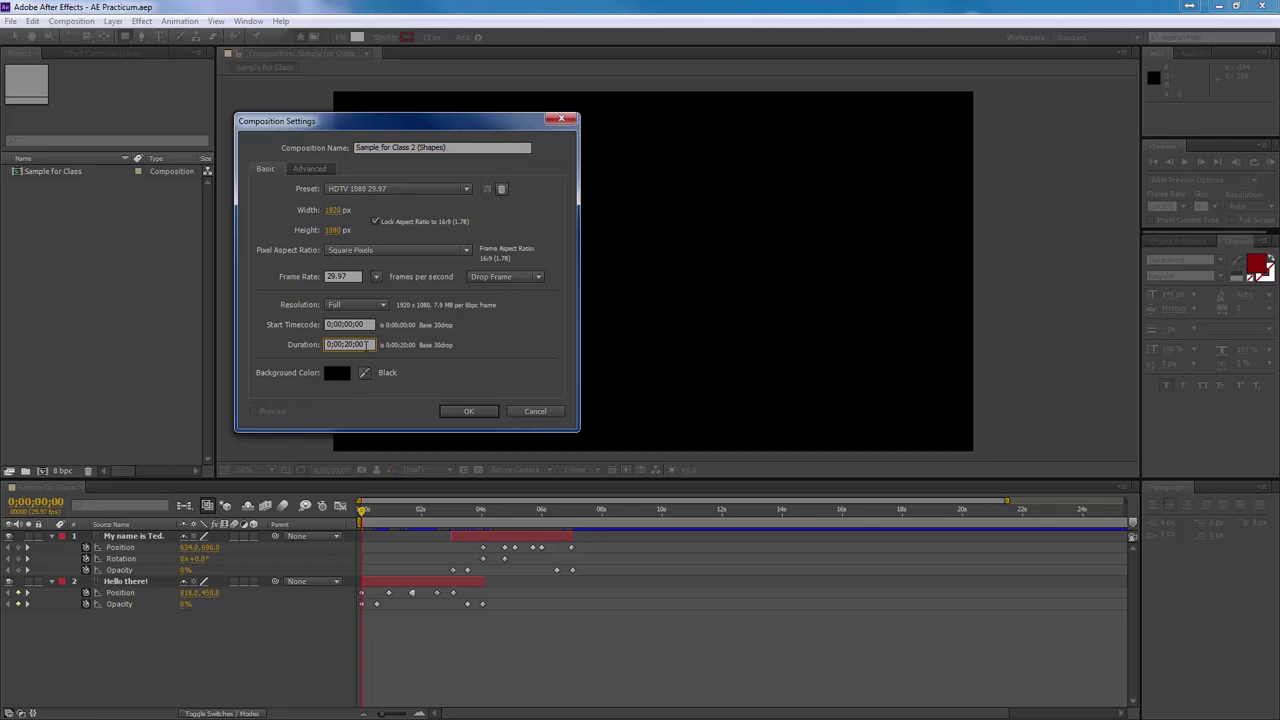
left_click(474, 410)
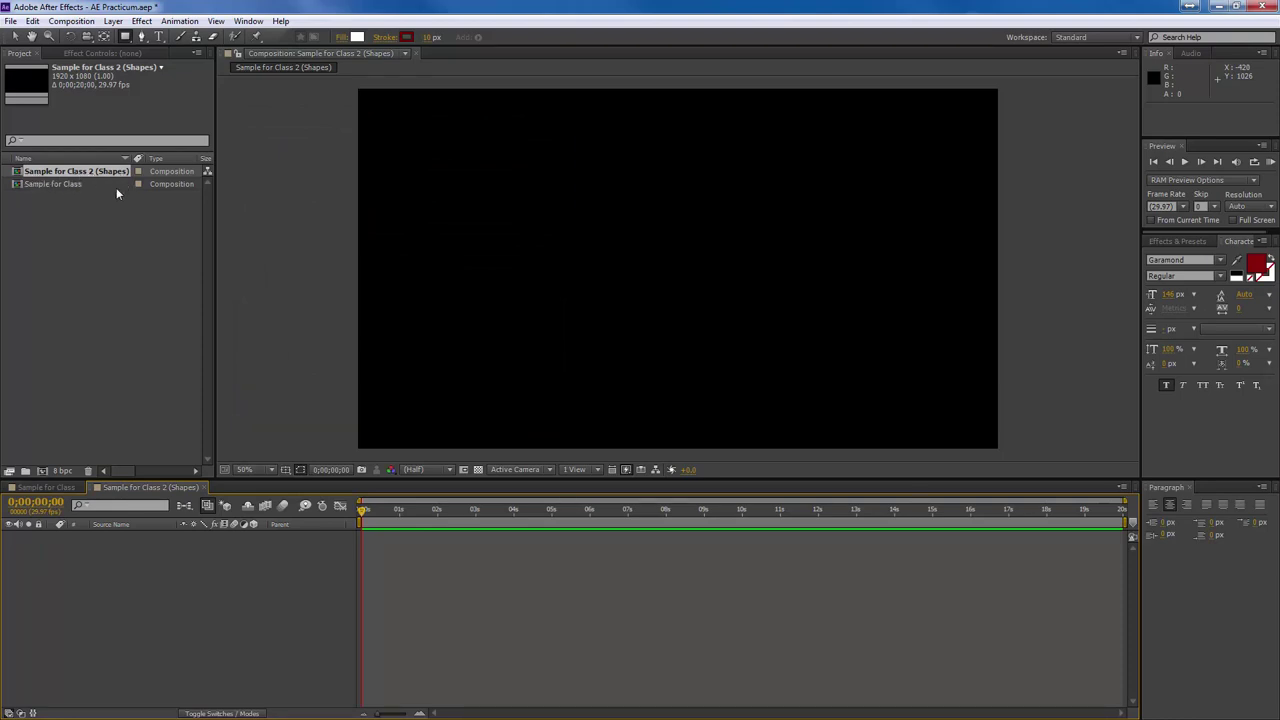
Rename the original "Sample for Class" composition to "Sample for Class 1 (Copy)", keeping the Shapes composition open in the timeline.
left_click(41, 486)
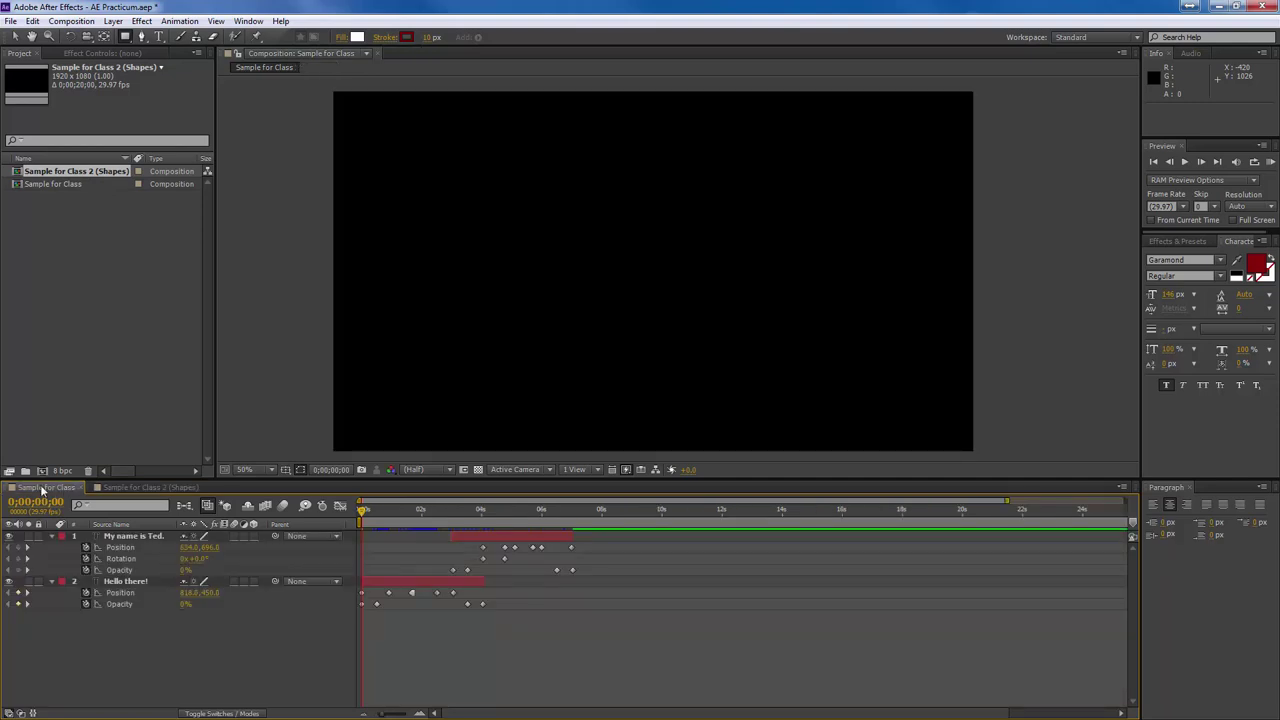
left_click(135, 488)
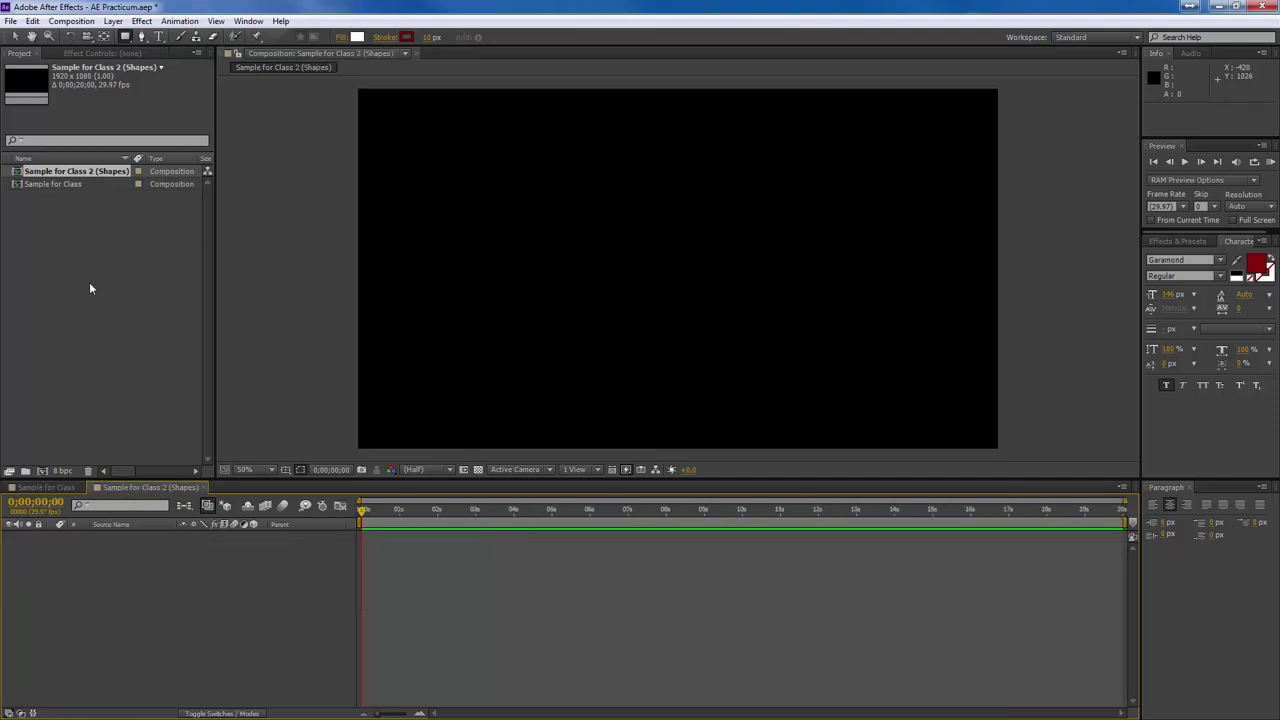
right_click(62, 185)
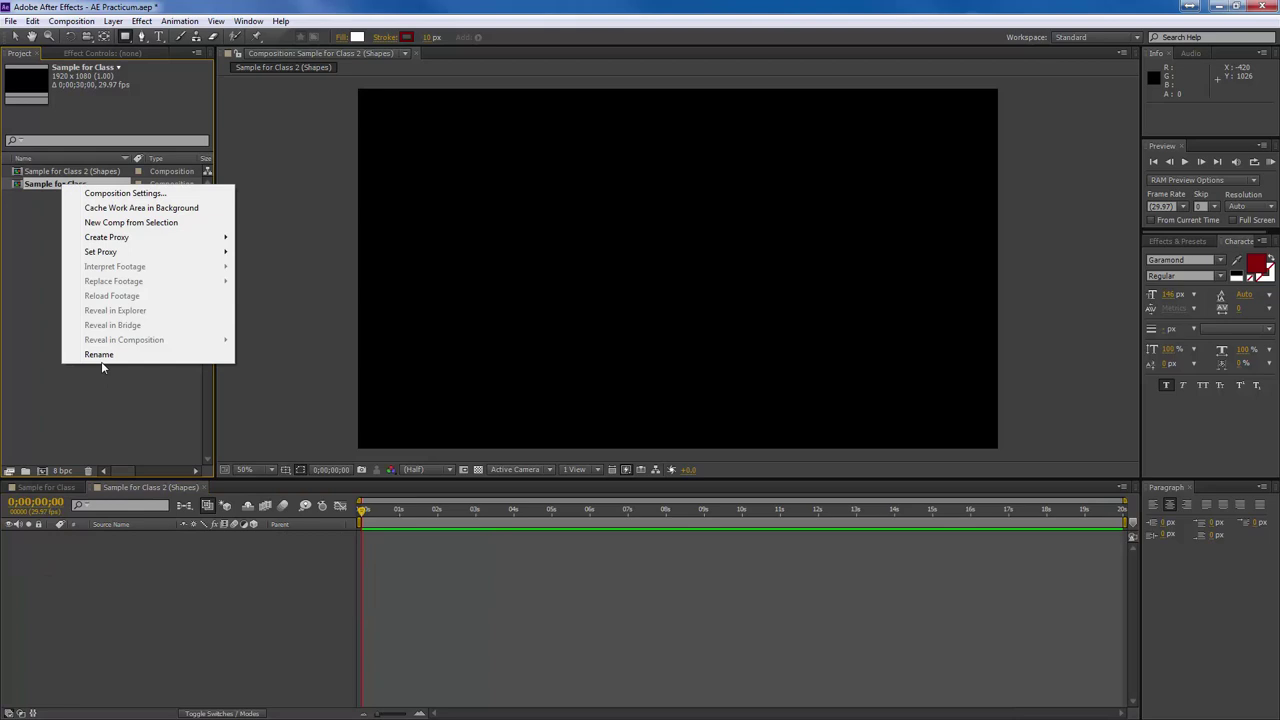
left_click(100, 356)
left_click(98, 184)
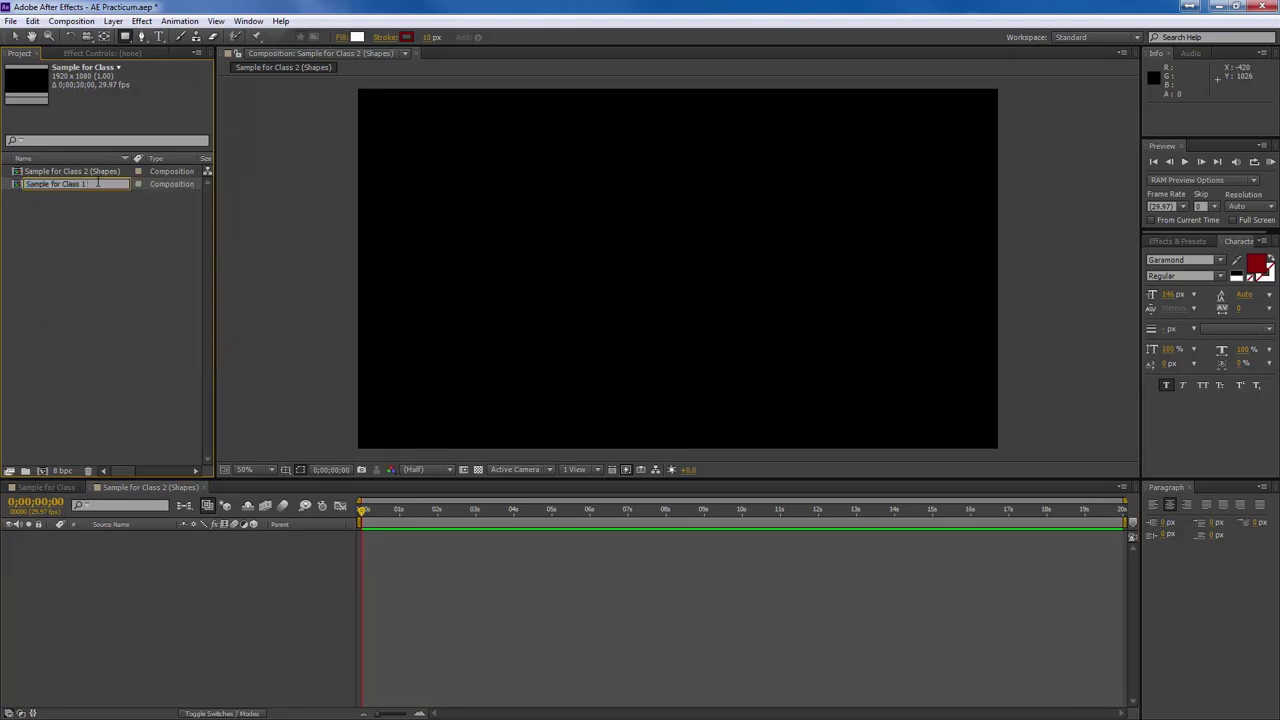
type("1 (Copy")
key("Return")
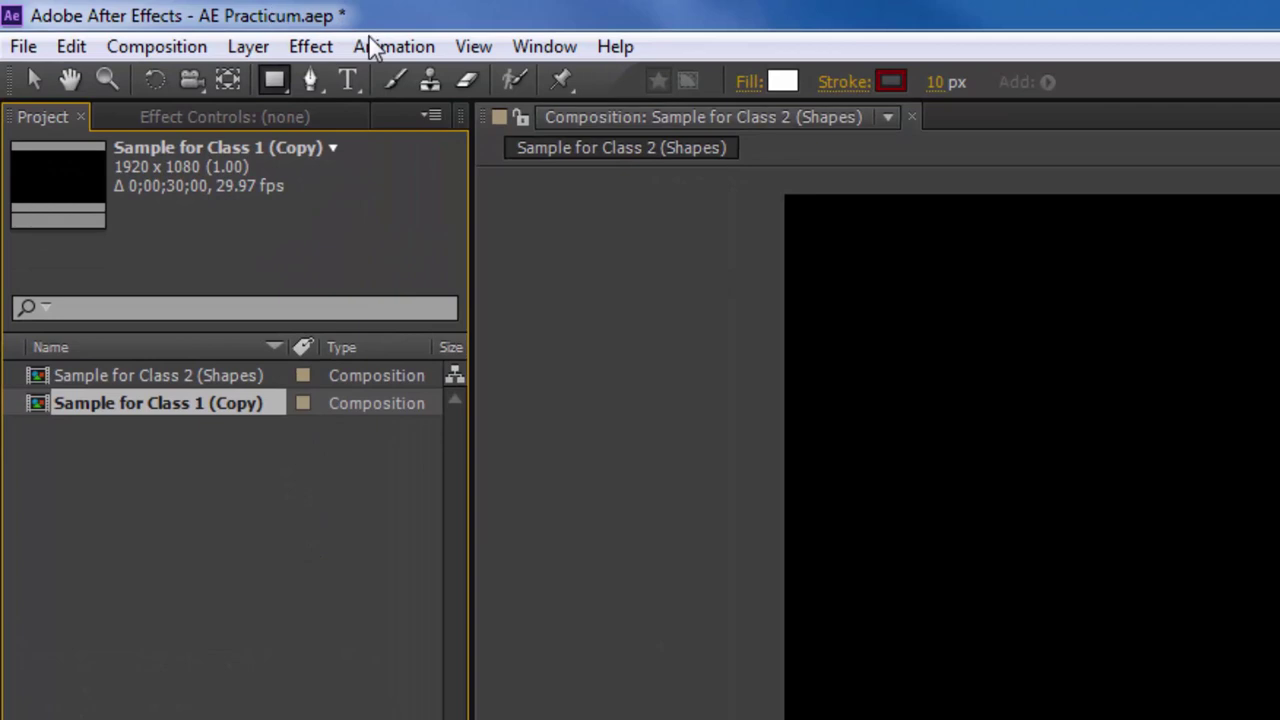
Using the Rectangle Tool with a white fill and a 10 px dark red stroke, draw a square about 398 px wide left of the composition's centre.
left_click(266, 80)
left_click(275, 81)
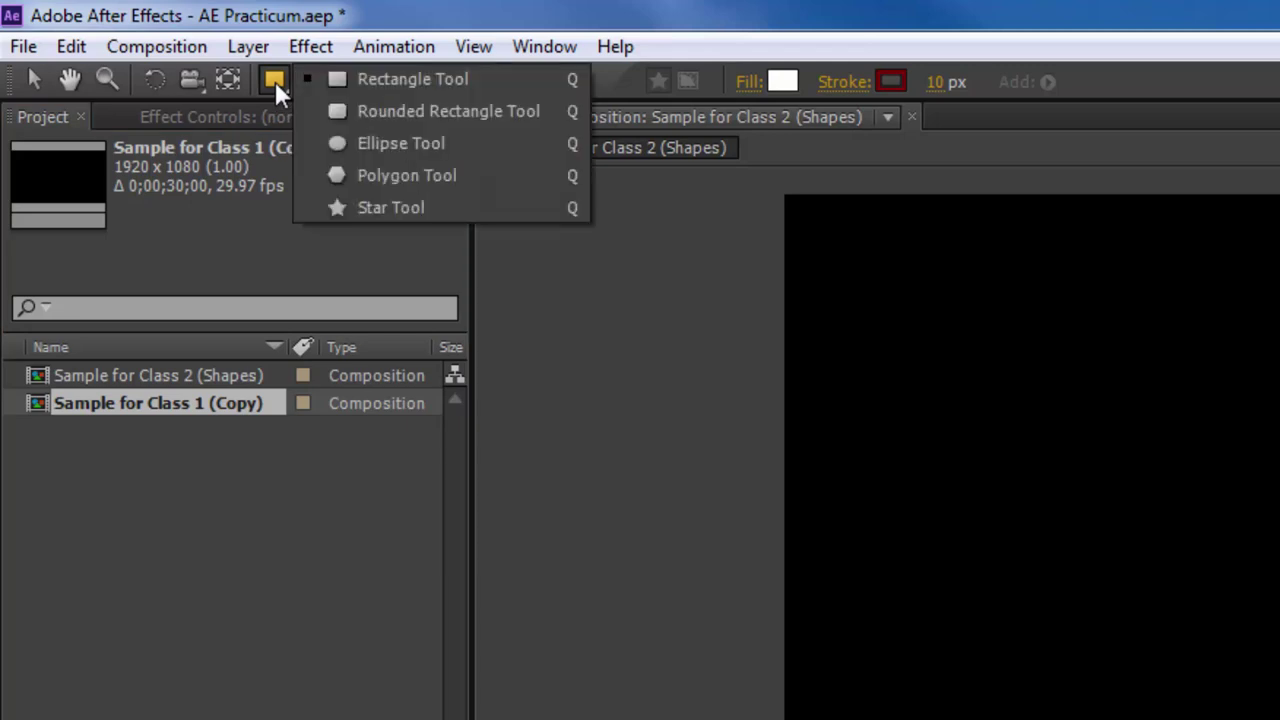
left_click(387, 88)
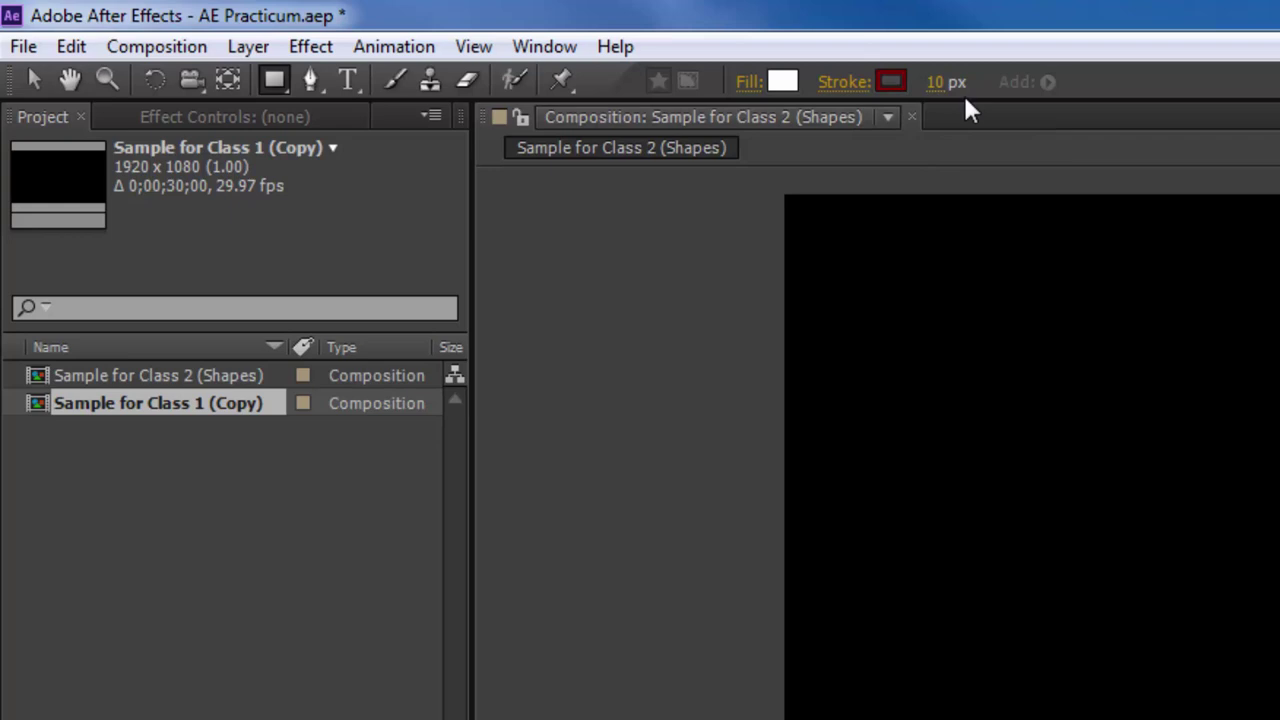
mouse_move(940, 88)
left_mouse_down()
mouse_move(957, 86)
mouse_move(930, 94)
left_mouse_up()
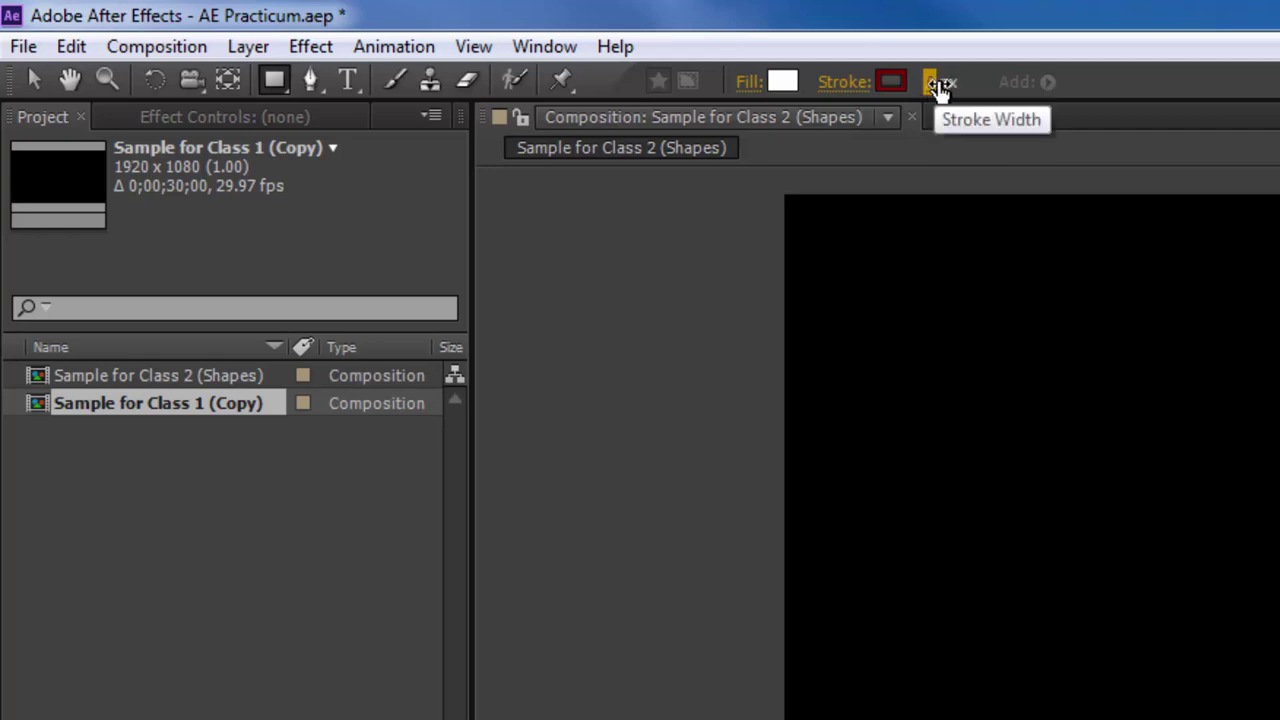
left_click(932, 84)
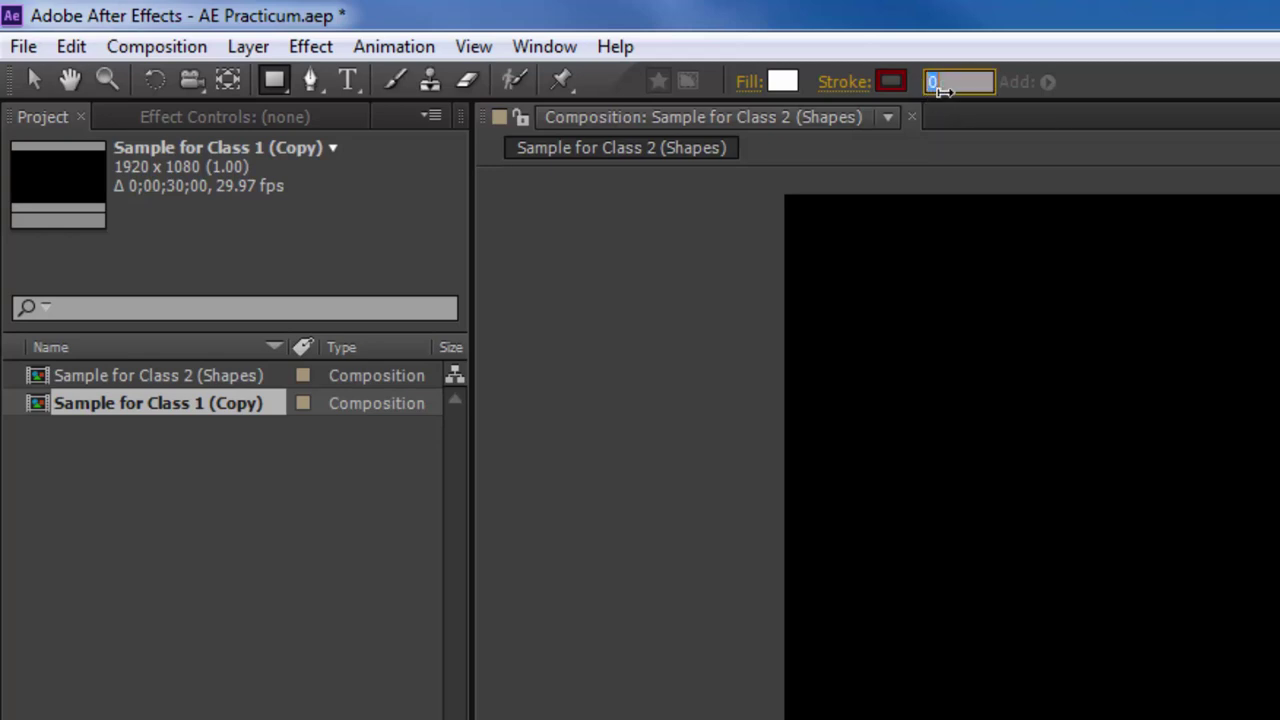
type("10")
key("Return")
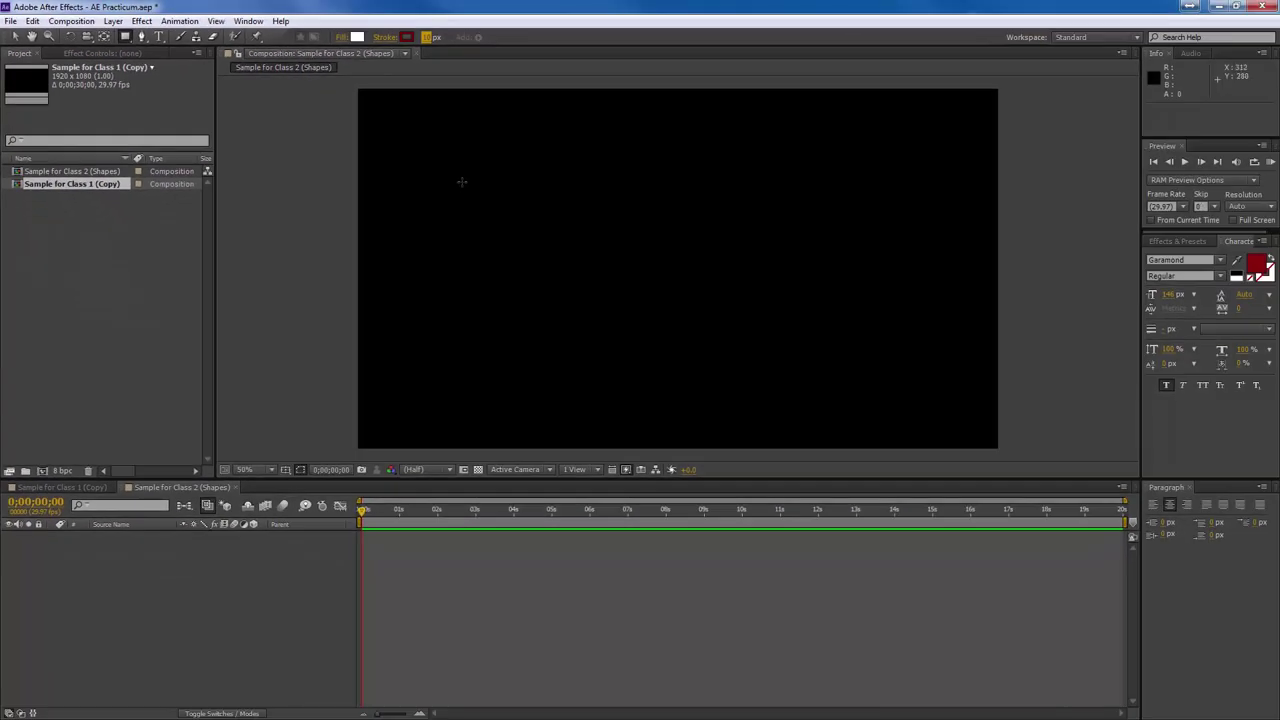
mouse_move(461, 170)
left_mouse_down()
mouse_move(503, 369)
mouse_move(568, 352)
mouse_move(742, 184)
mouse_move(574, 291)
mouse_move(400, 291)
mouse_move(577, 243)
mouse_move(665, 388)
mouse_move(631, 309)
mouse_move(551, 206)
mouse_move(549, 252)
mouse_move(606, 314)
mouse_move(550, 262)
mouse_move(601, 310)
mouse_move(560, 272)
mouse_move(594, 302)
left_mouse_up()
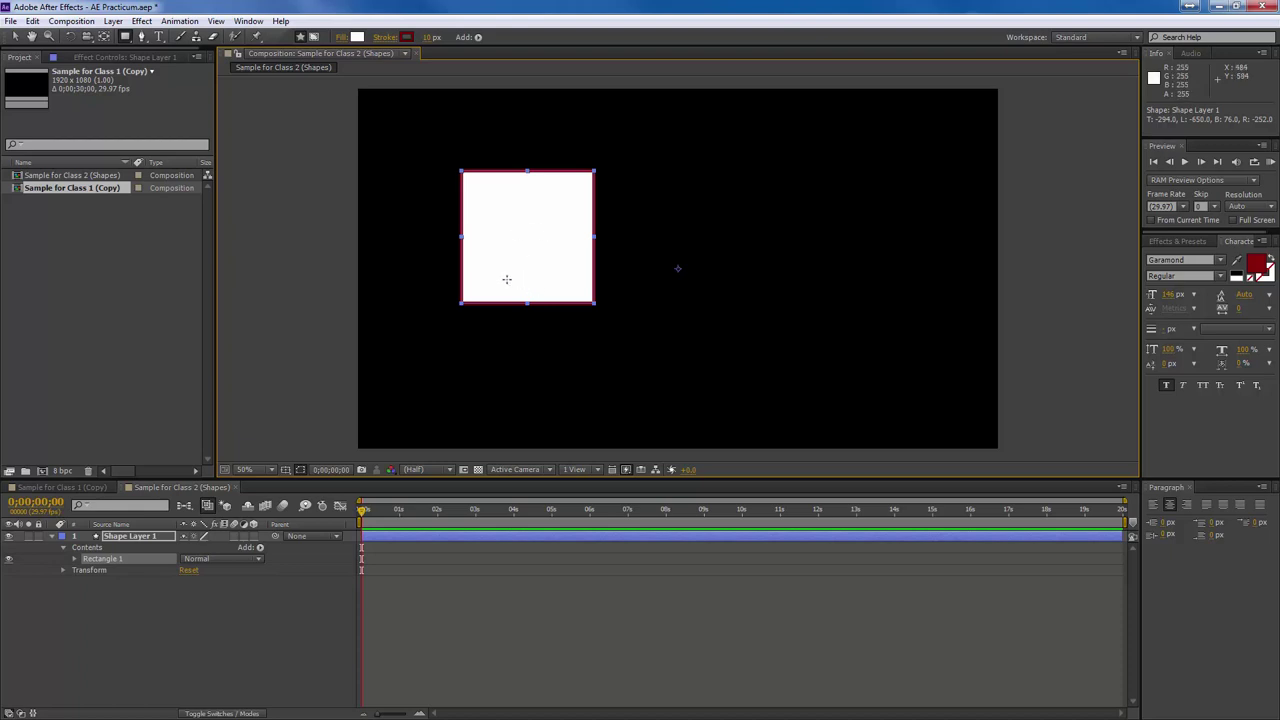
Try scaling the whole shape layer by its edge handles and scaling Rectangle 1 alone, undoing each change.
key("ctrl+alt+Home")
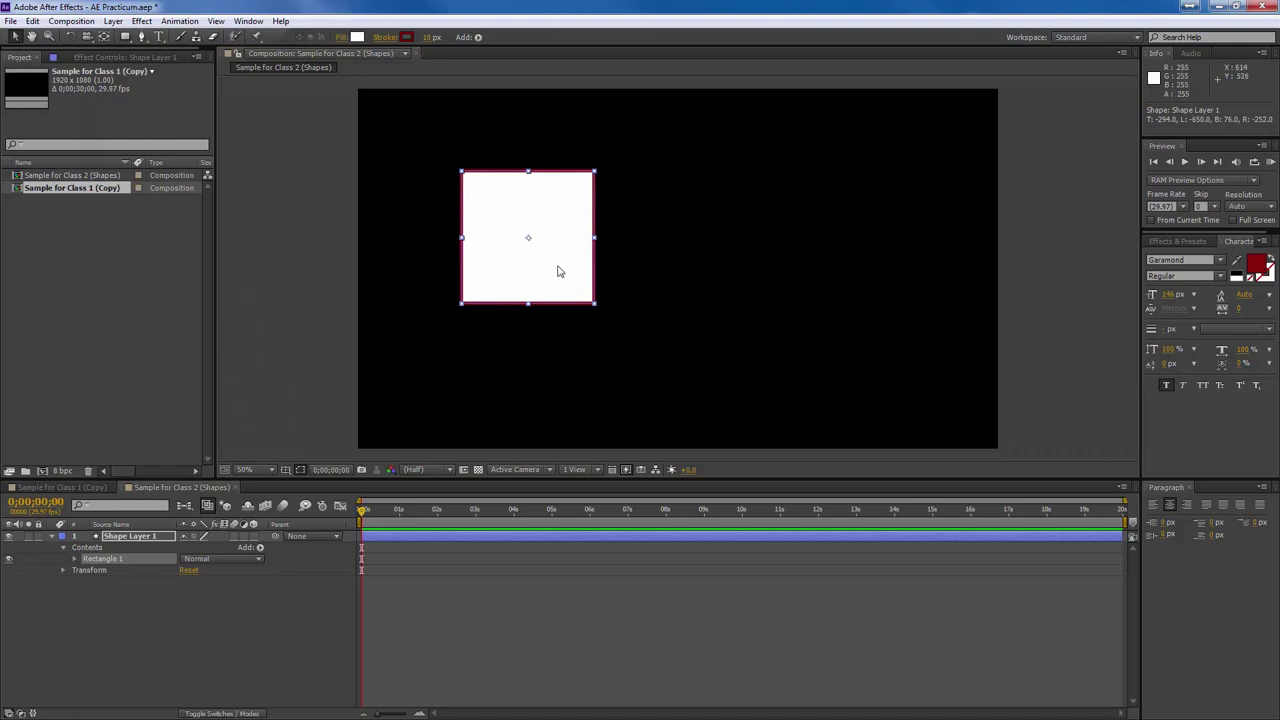
left_click(146, 540)
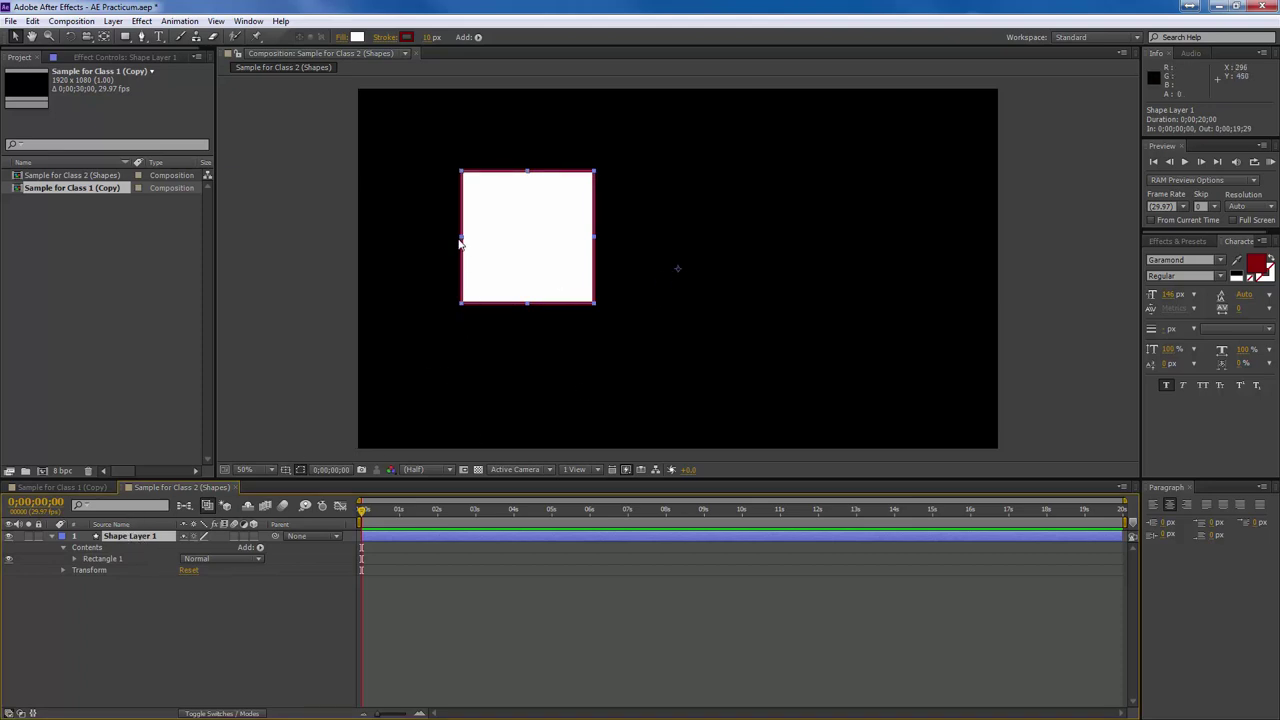
mouse_move(461, 240)
left_mouse_down()
mouse_move(648, 240)
mouse_move(430, 236)
mouse_move(560, 254)
mouse_move(866, 251)
mouse_move(449, 246)
left_mouse_up()
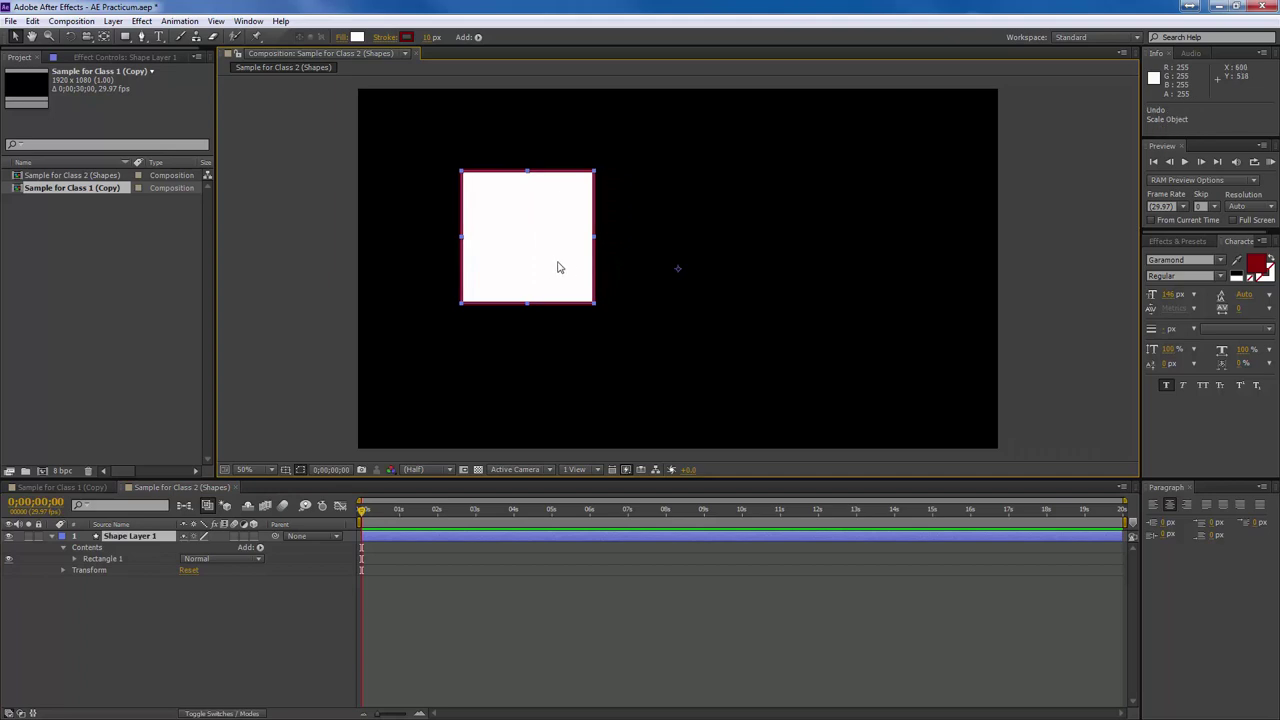
mouse_move(528, 175)
left_mouse_down()
mouse_move(527, 271)
mouse_move(530, 188)
left_mouse_up()
left_click(106, 559)
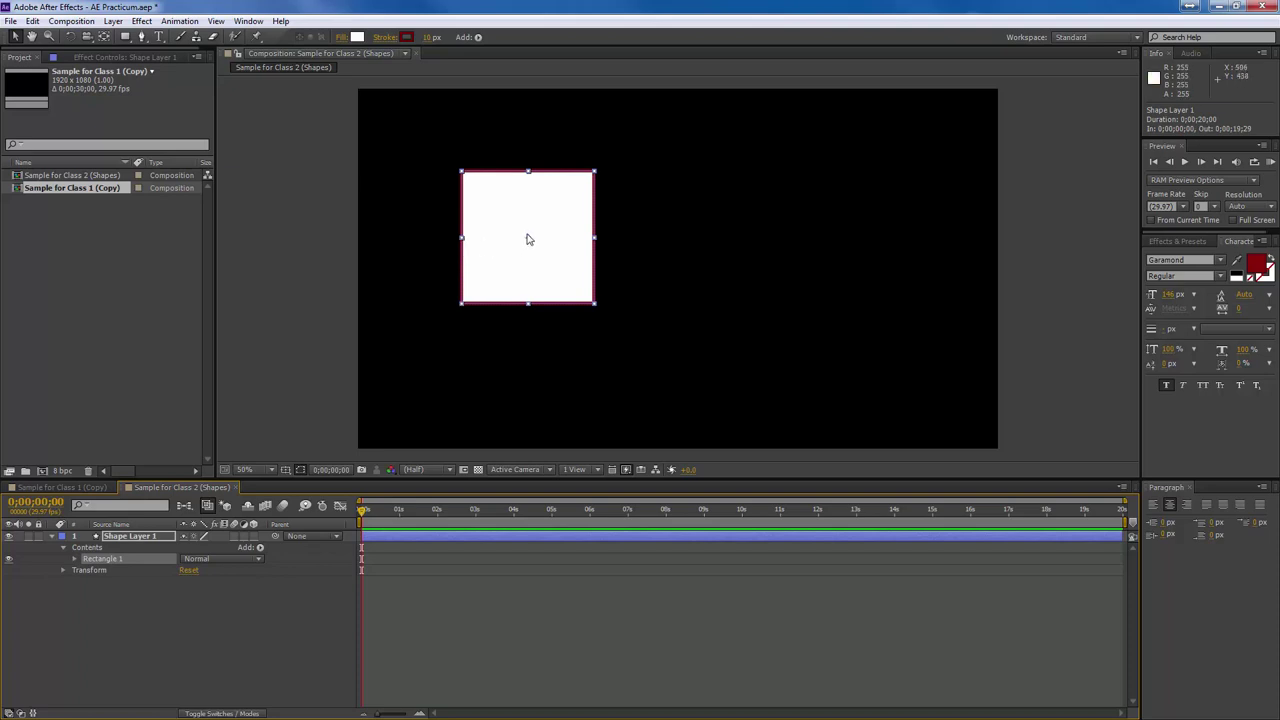
mouse_move(462, 240)
left_mouse_down()
mouse_move(520, 249)
mouse_move(463, 244)
left_mouse_up()
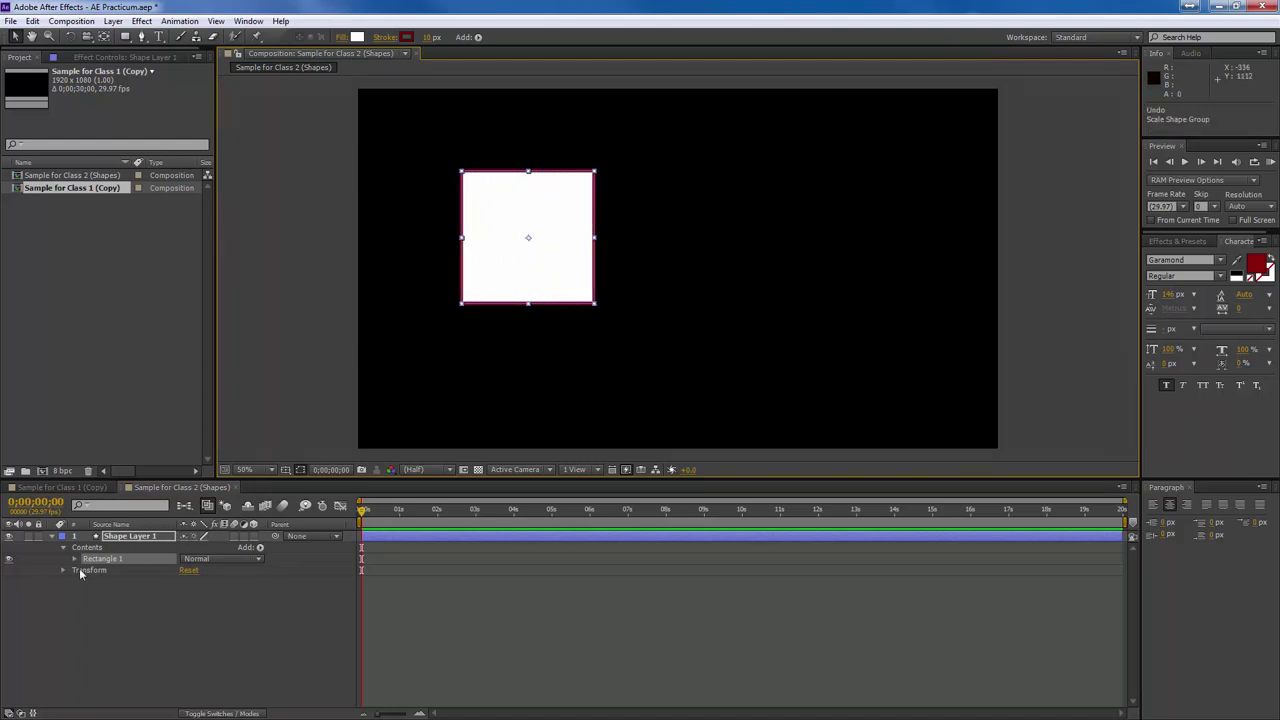
Select the whole shape layer and draw a second, larger square to the right within that layer, and undo it.
left_click(136, 539)
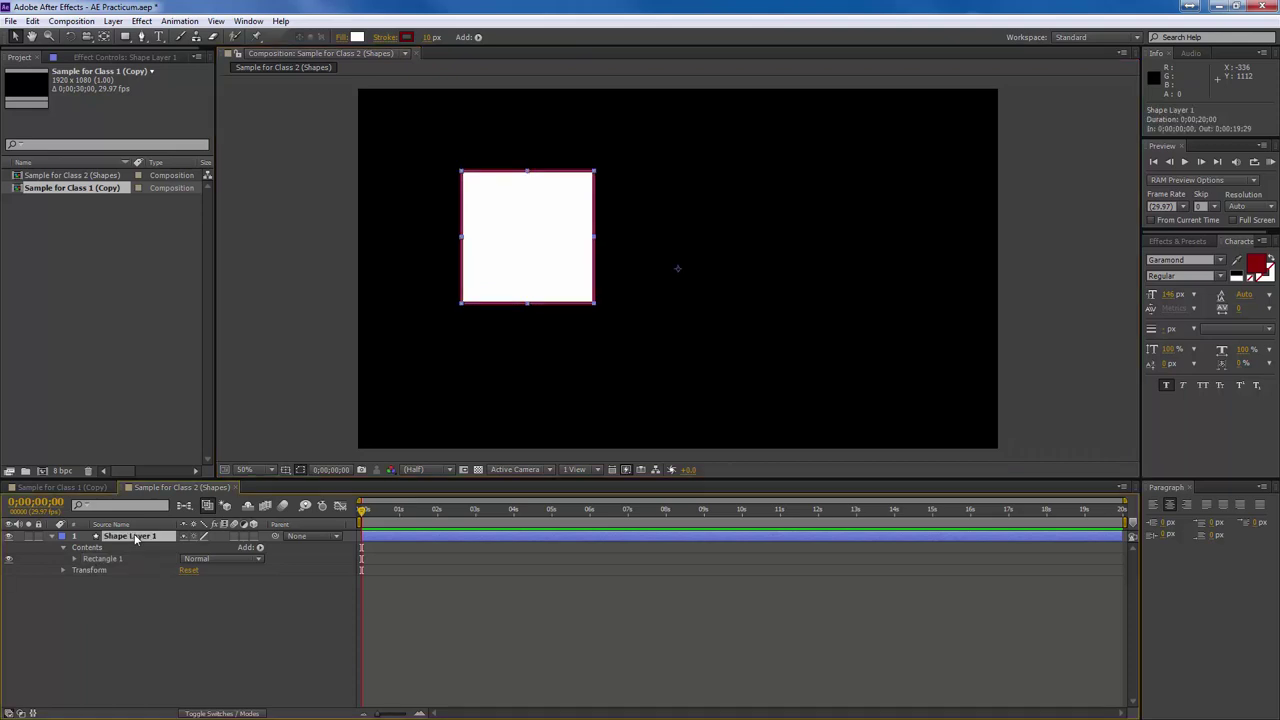
left_click(108, 561)
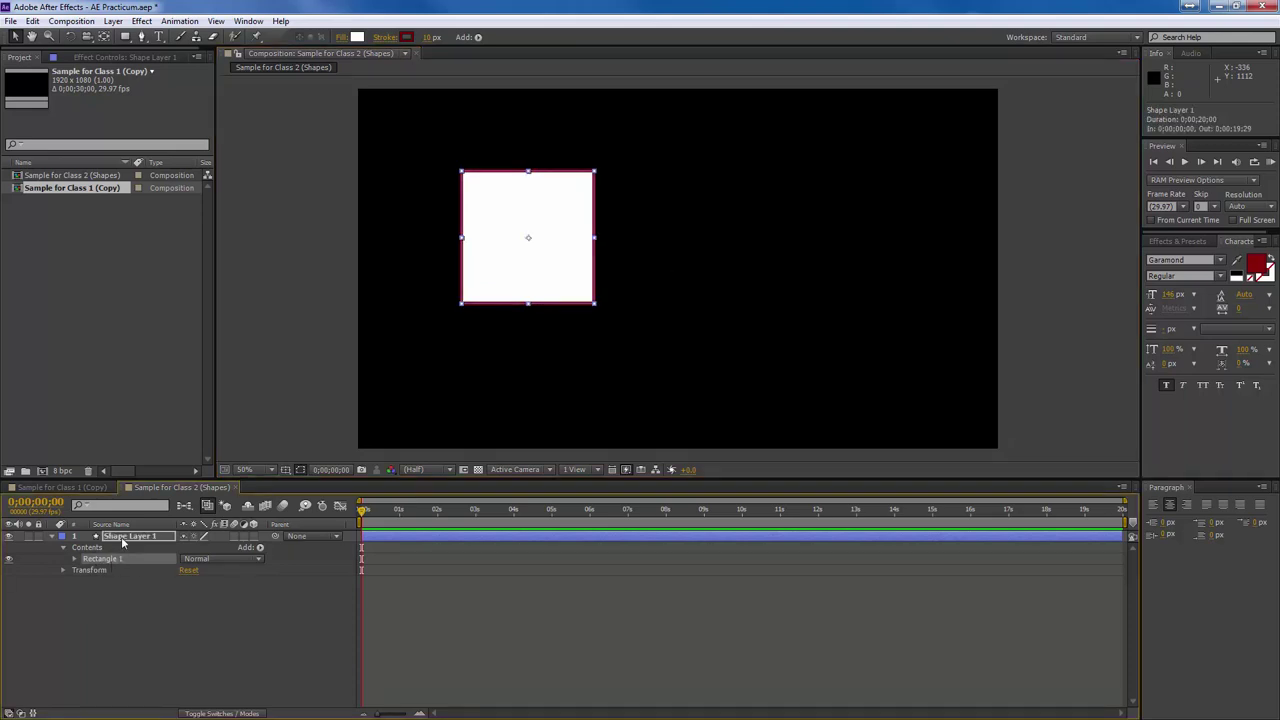
left_click(121, 536)
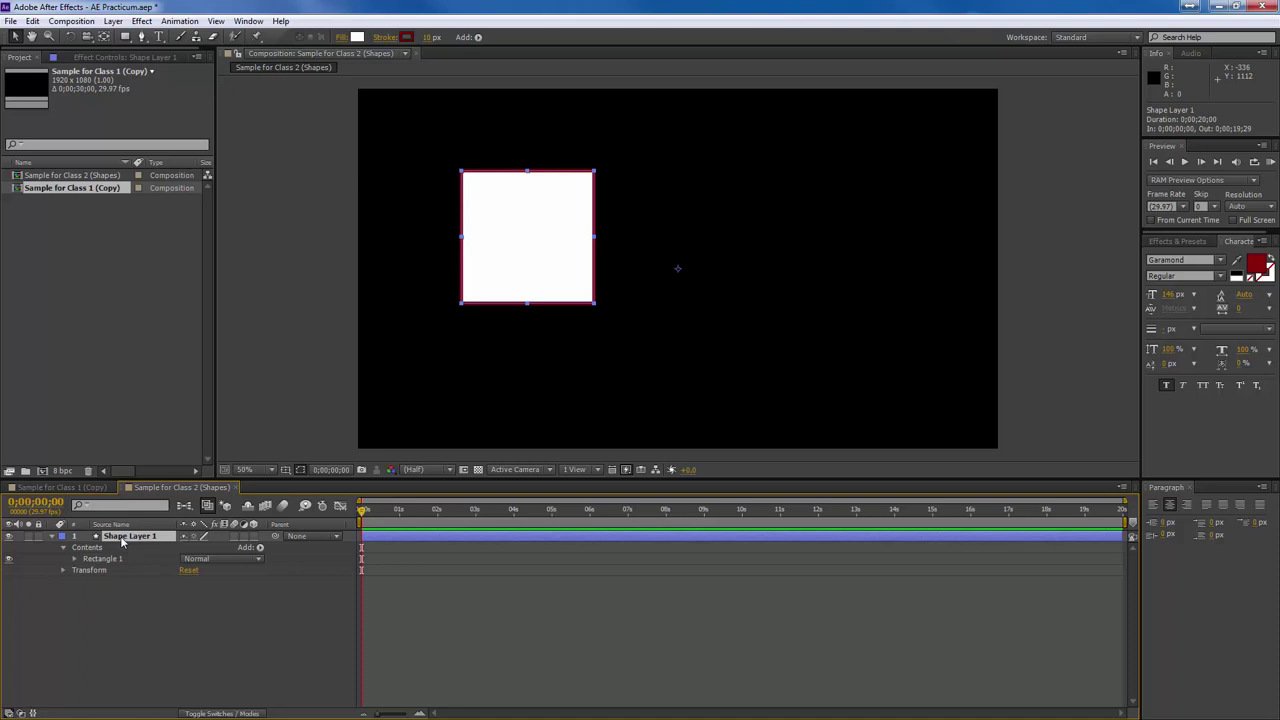
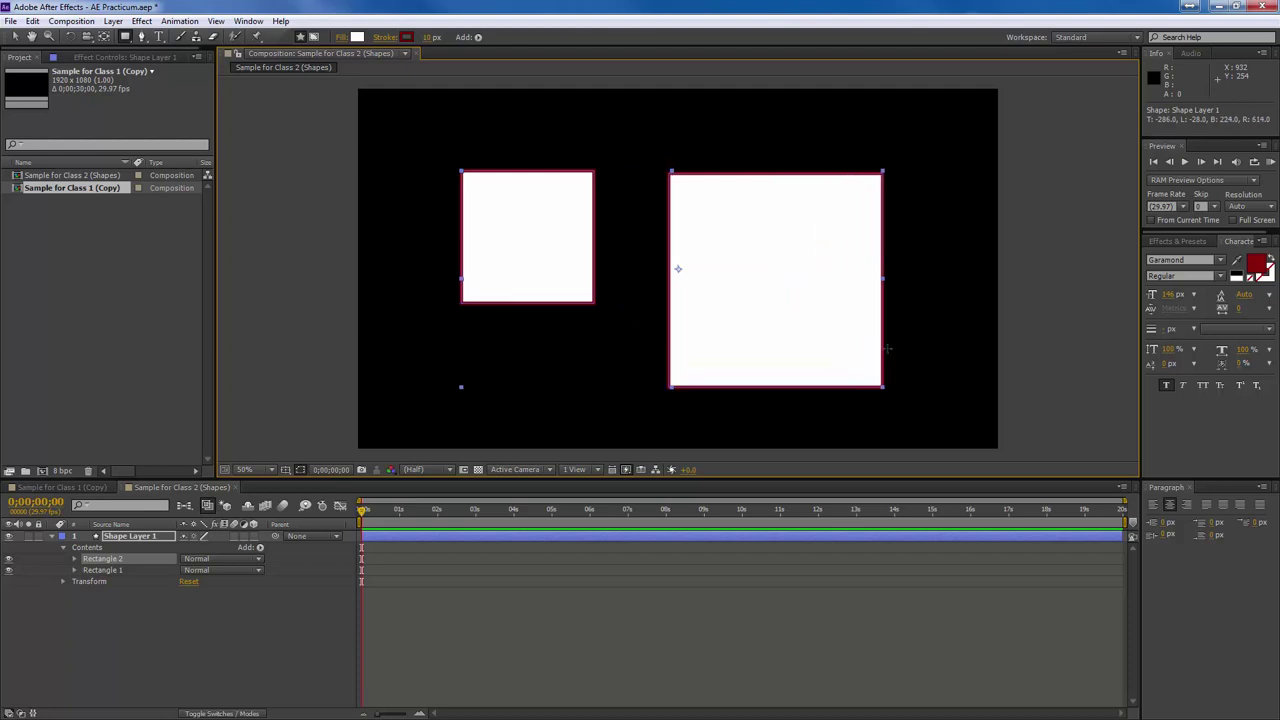
left_click_drag(811, 261, 866, 343)
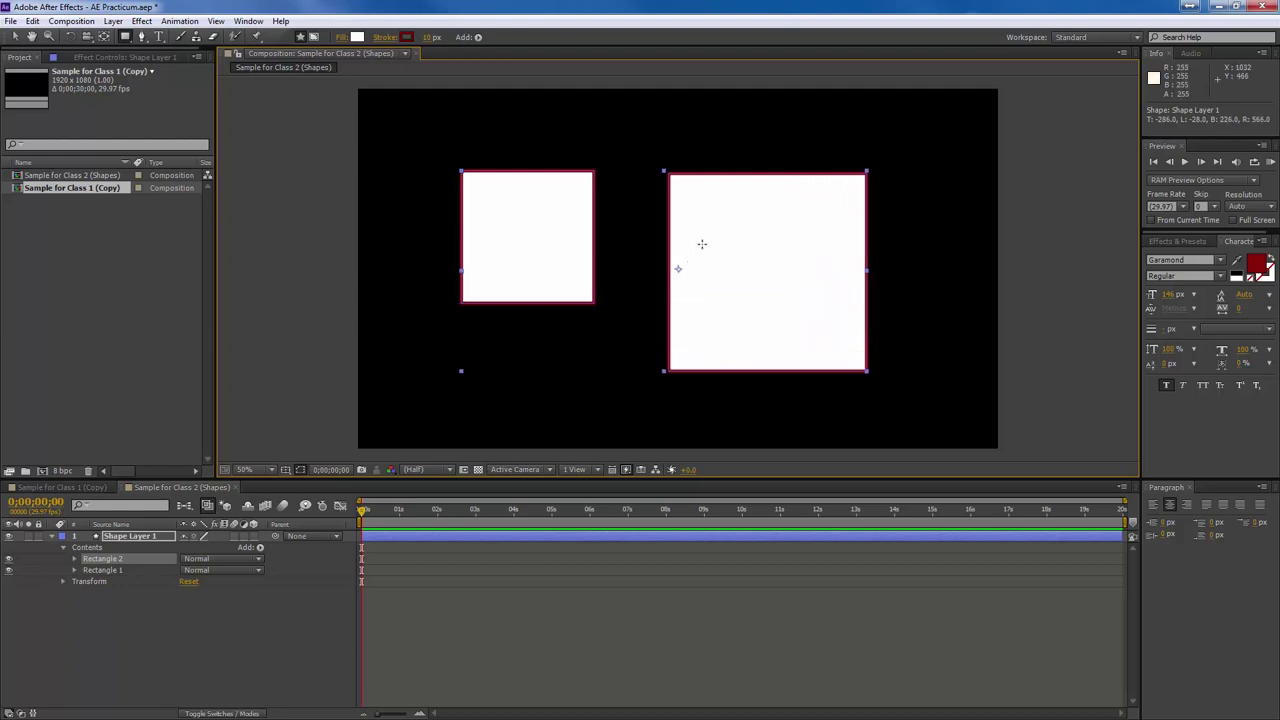
key("ctrl+z")
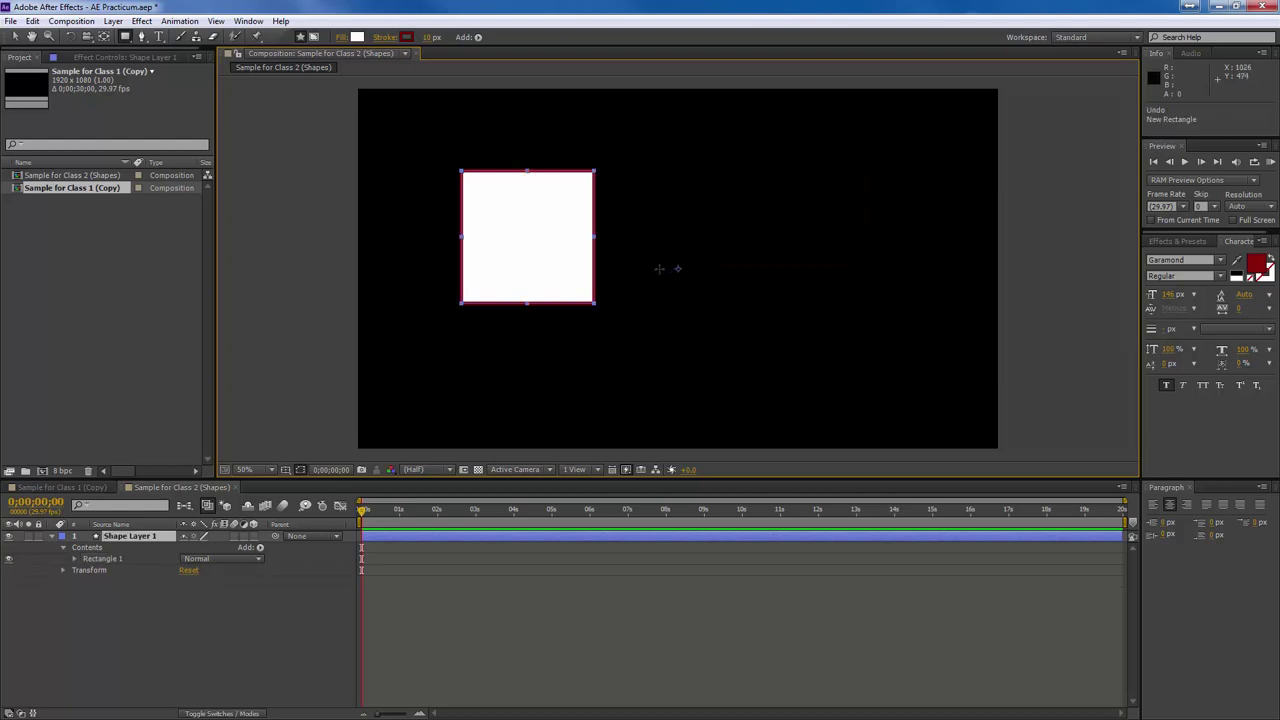
Paste a copy of Rectangle 1 within its shape layer and move the layer about 398 px right and 48 px down.
left_click(98, 561)
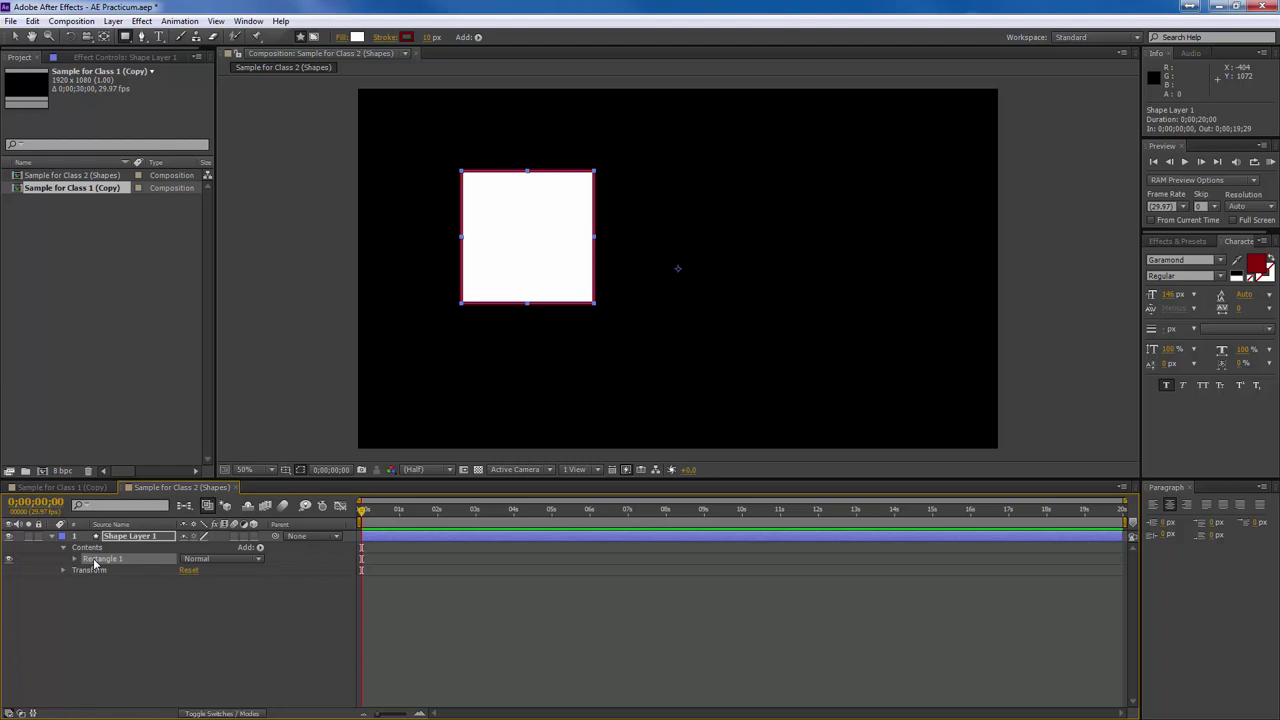
right_click(96, 564)
left_click(89, 563)
key("ctrl+z")
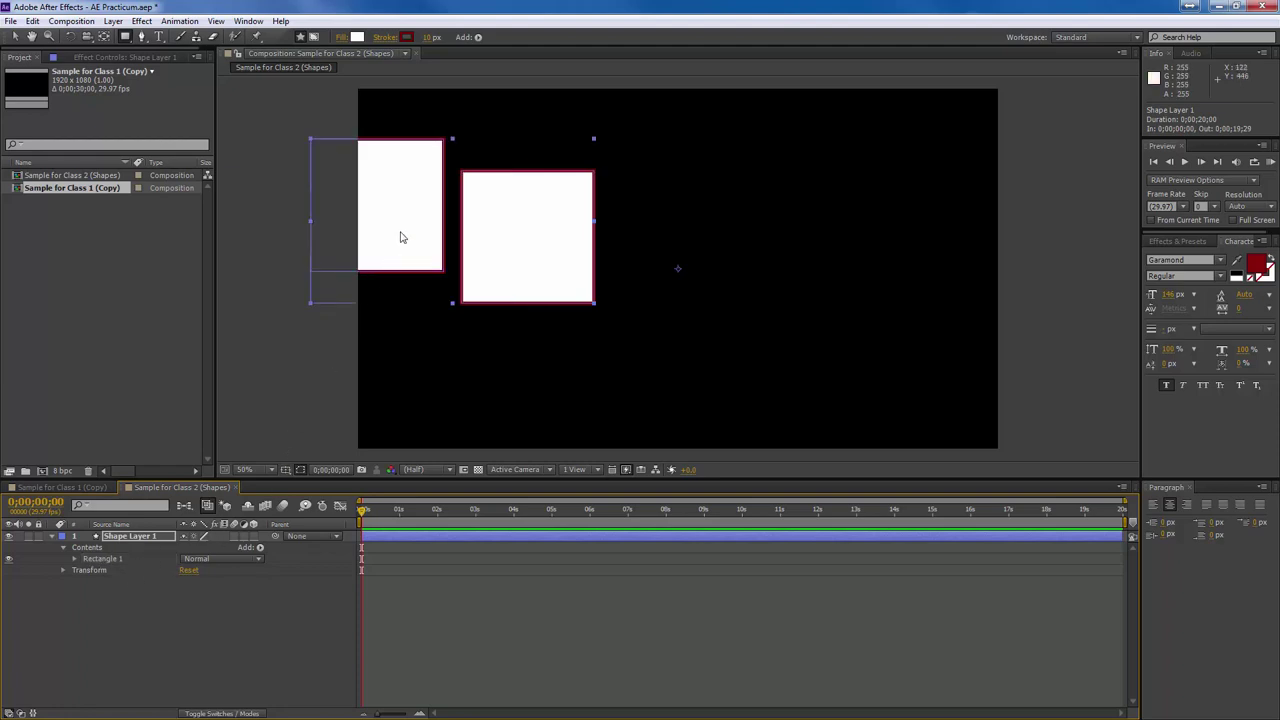
left_click_drag(401, 236, 534, 253)
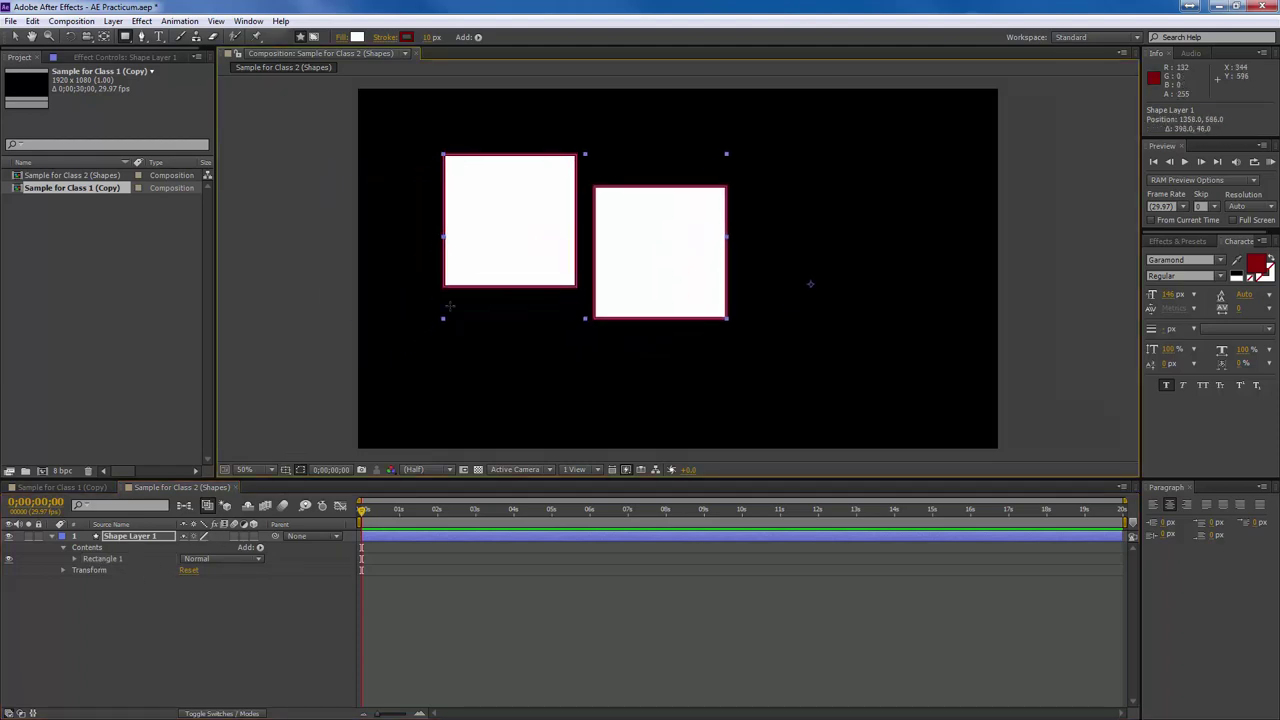
Inspect the pasted copy inside Rectangle 1's contents, and undo the layer move and the paste.
left_click(115, 553)
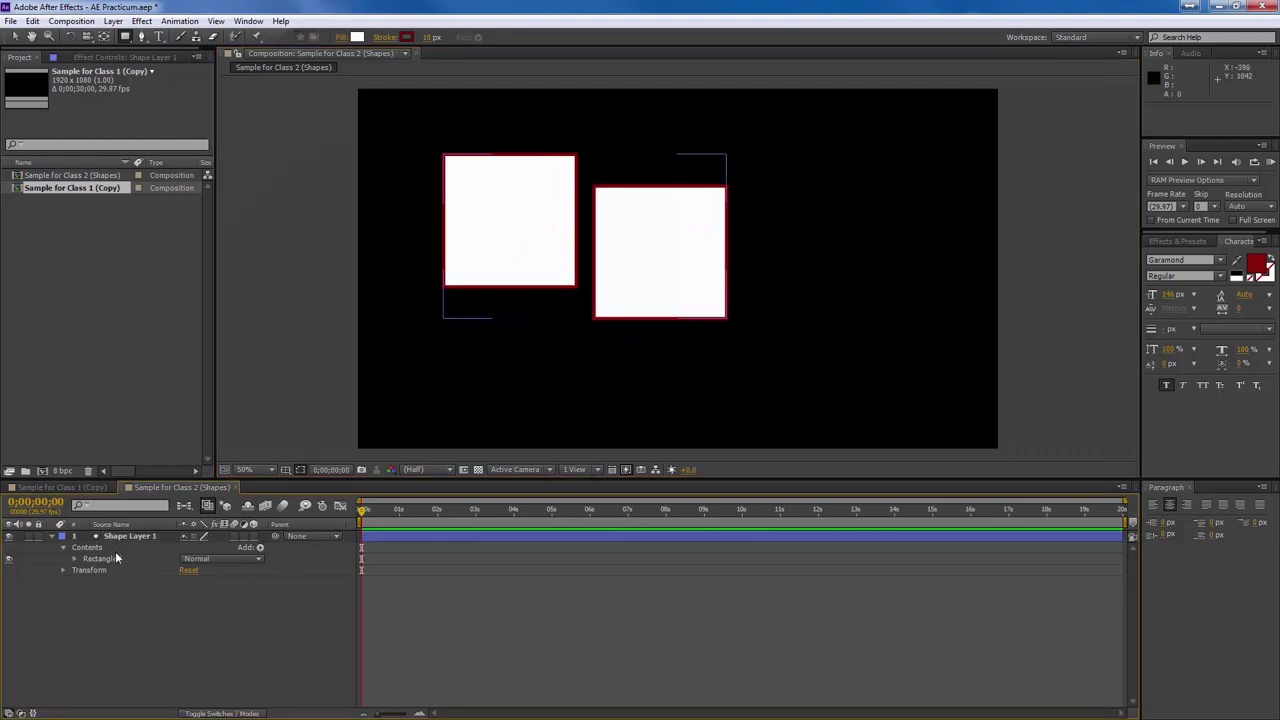
left_click(118, 537)
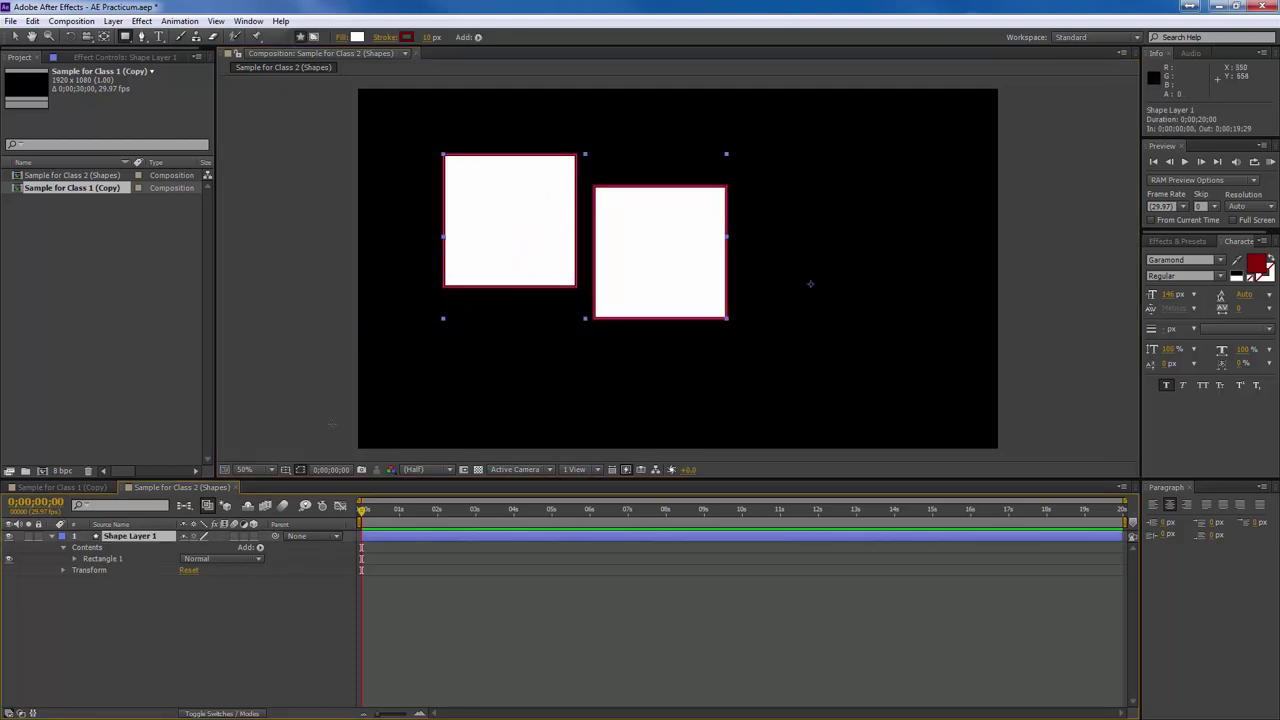
left_click(74, 559)
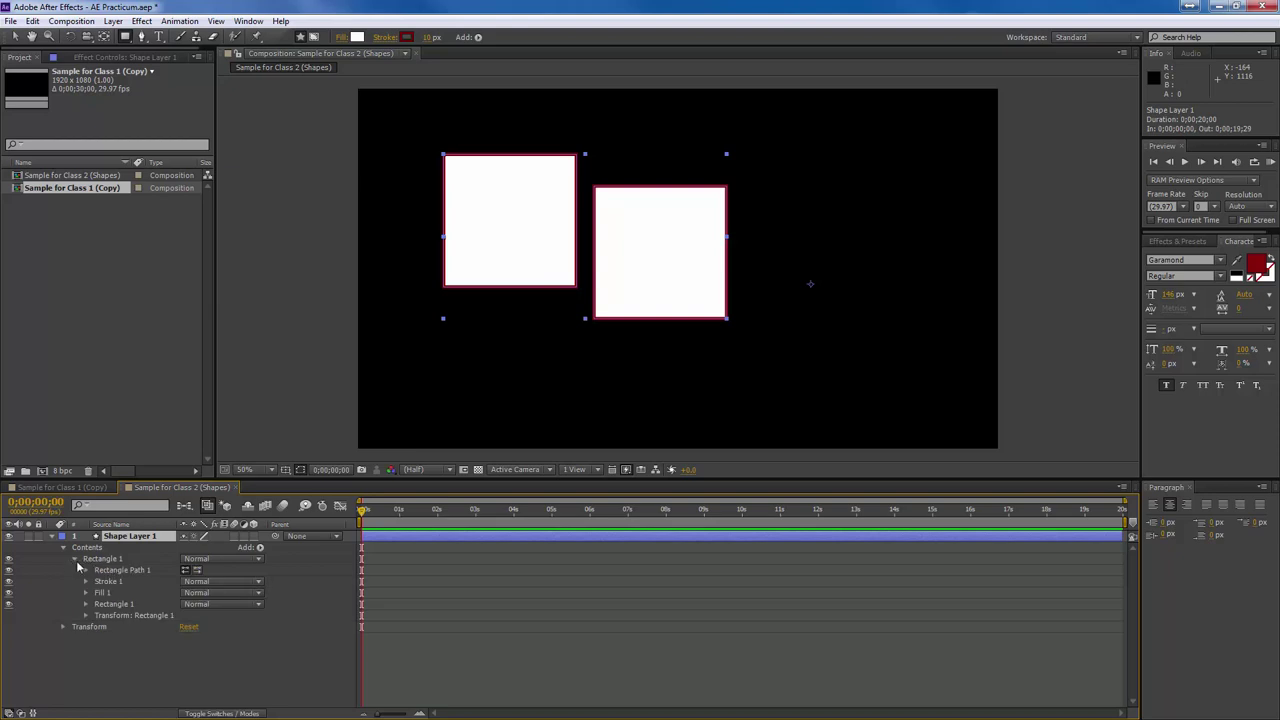
left_click(75, 559)
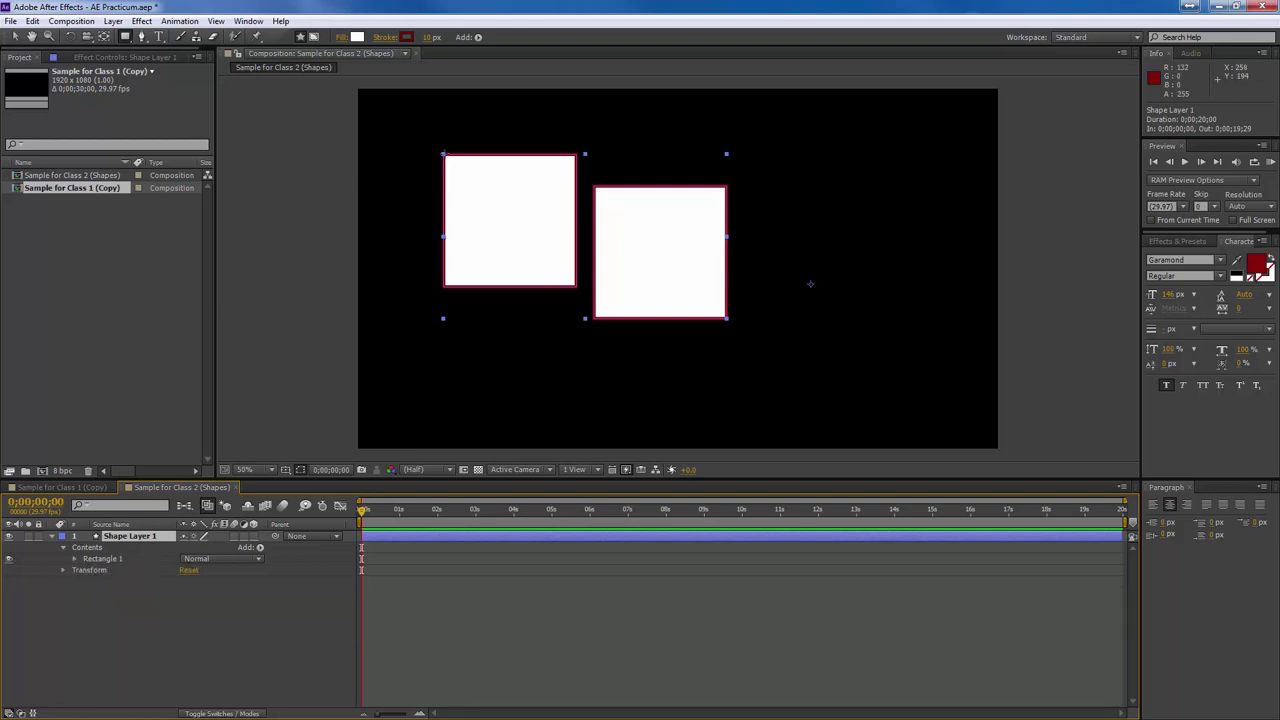
left_click(101, 561)
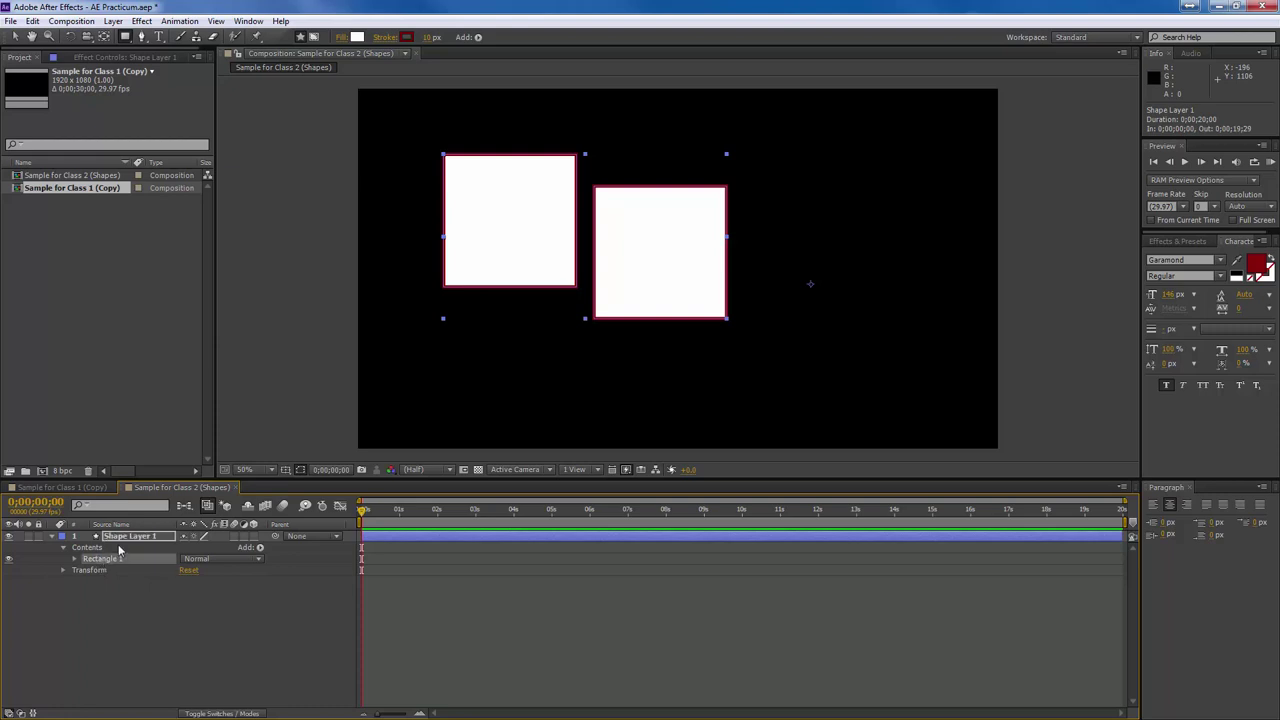
key("ctrl+z")
key("ctrl+z")
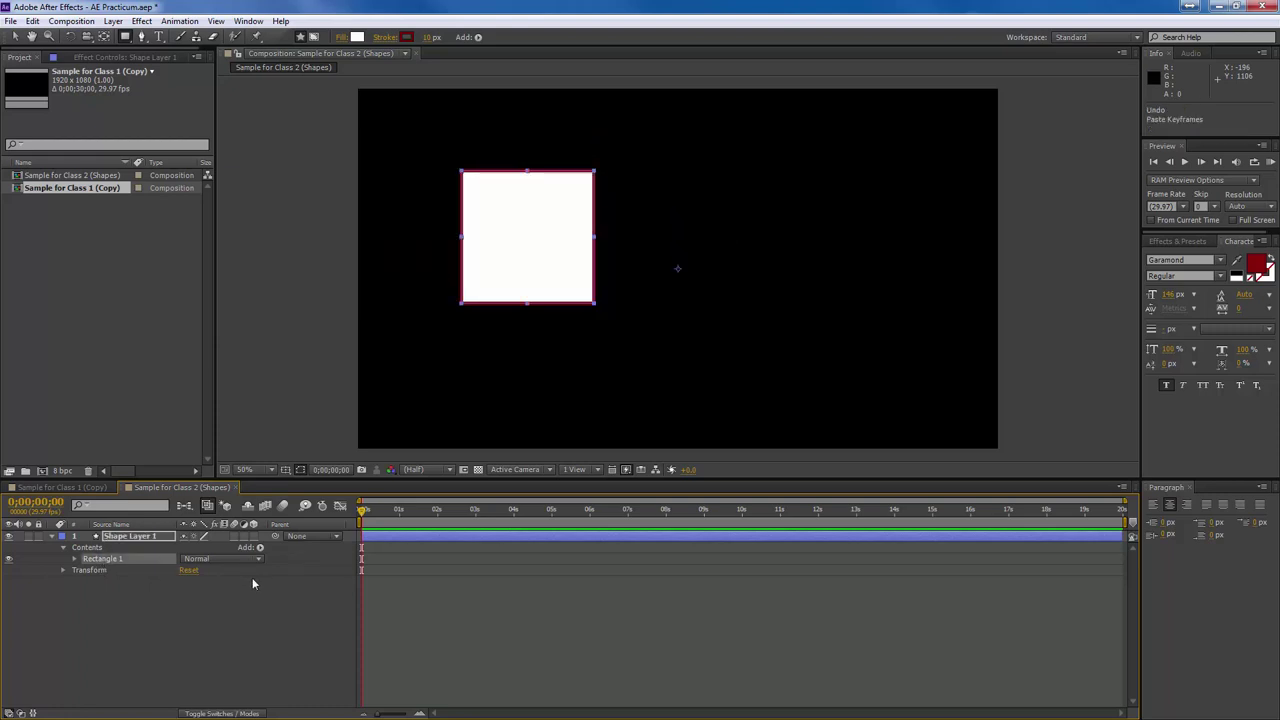
Draw a second, similarly sized square beside Rectangle 1 within Shape Layer 1, and scale the whole layer to 86%.
left_click(120, 537)
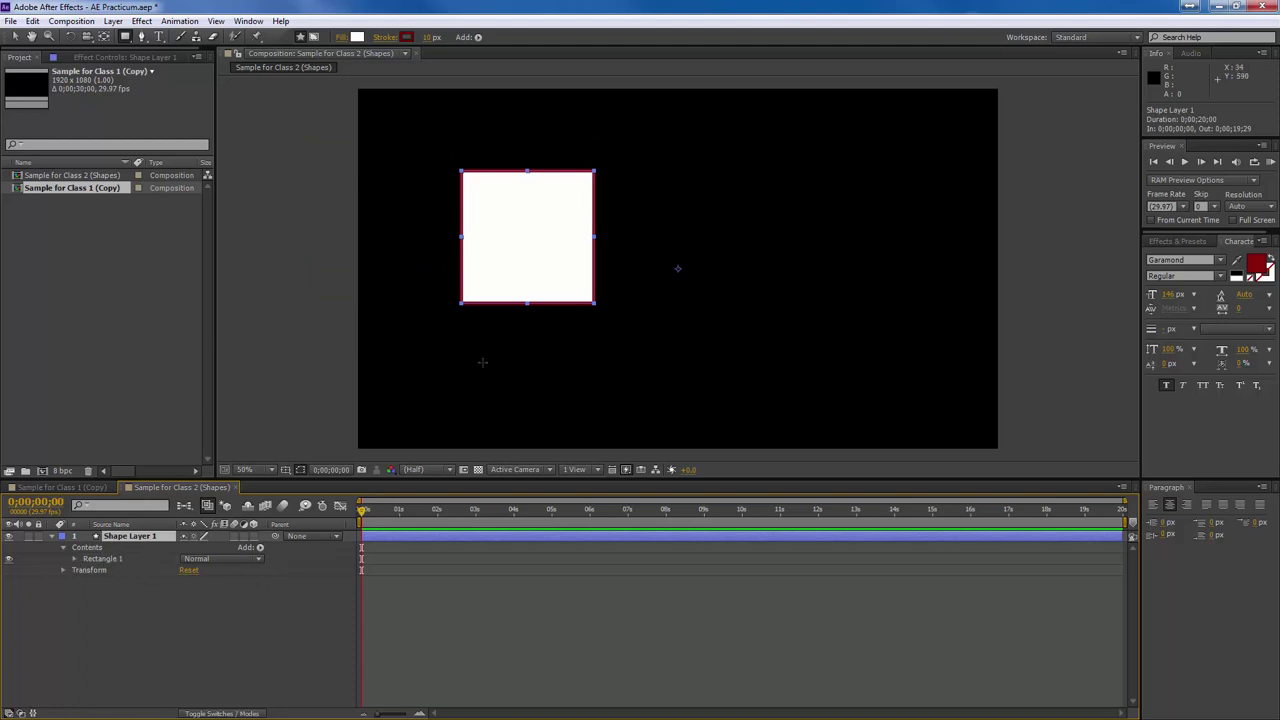
mouse_move(668, 168)
left_mouse_down()
mouse_move(720, 246)
mouse_move(777, 297)
mouse_move(823, 301)
mouse_move(798, 298)
left_mouse_up()
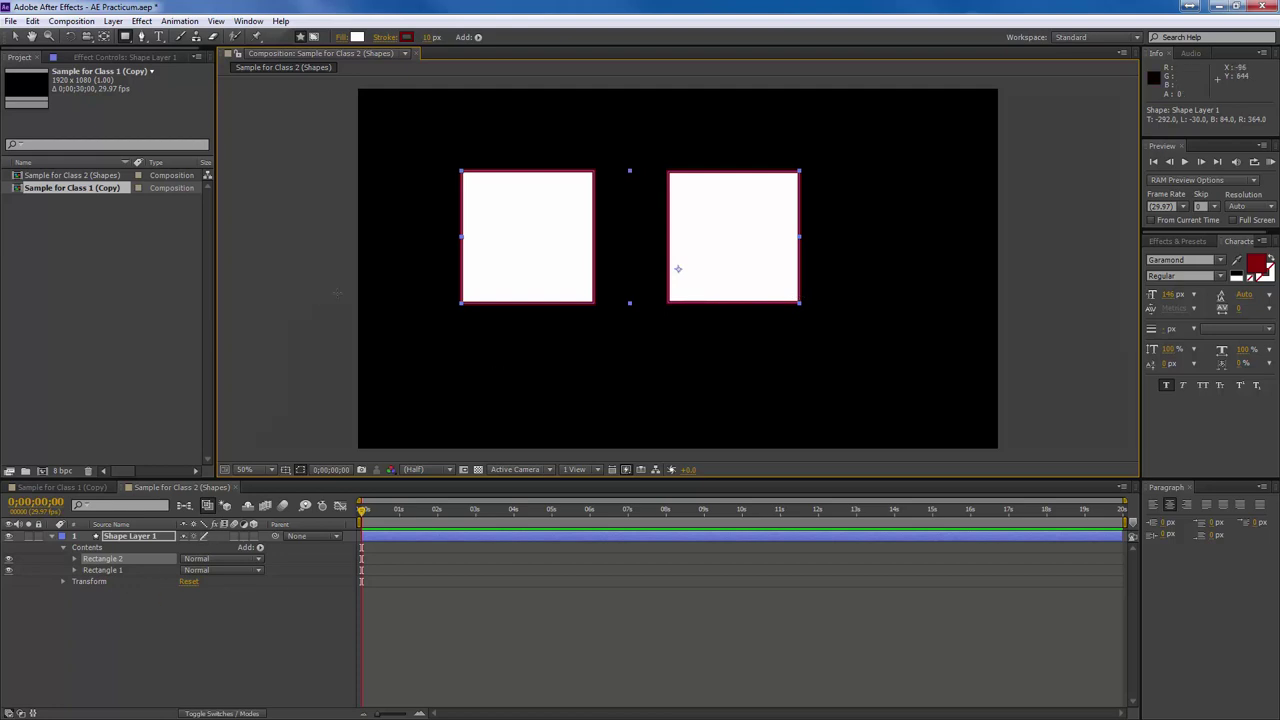
left_click(113, 538)
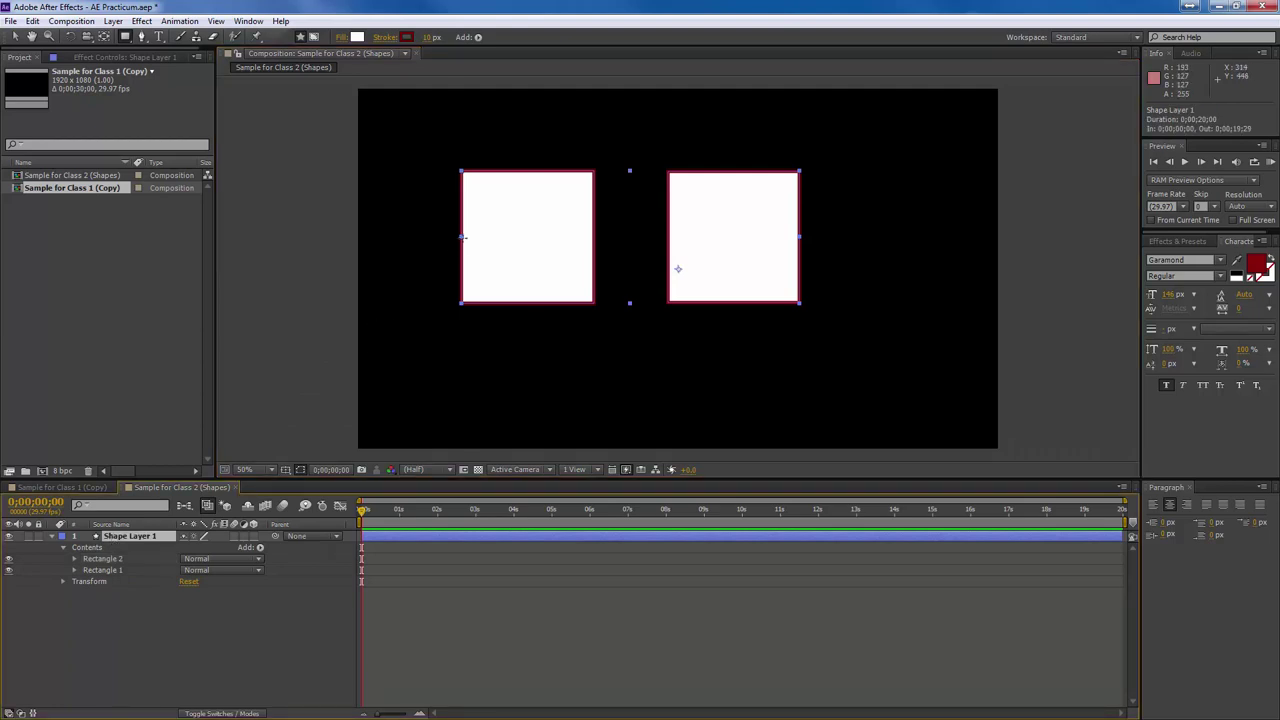
left_click_drag(462, 241, 451, 189)
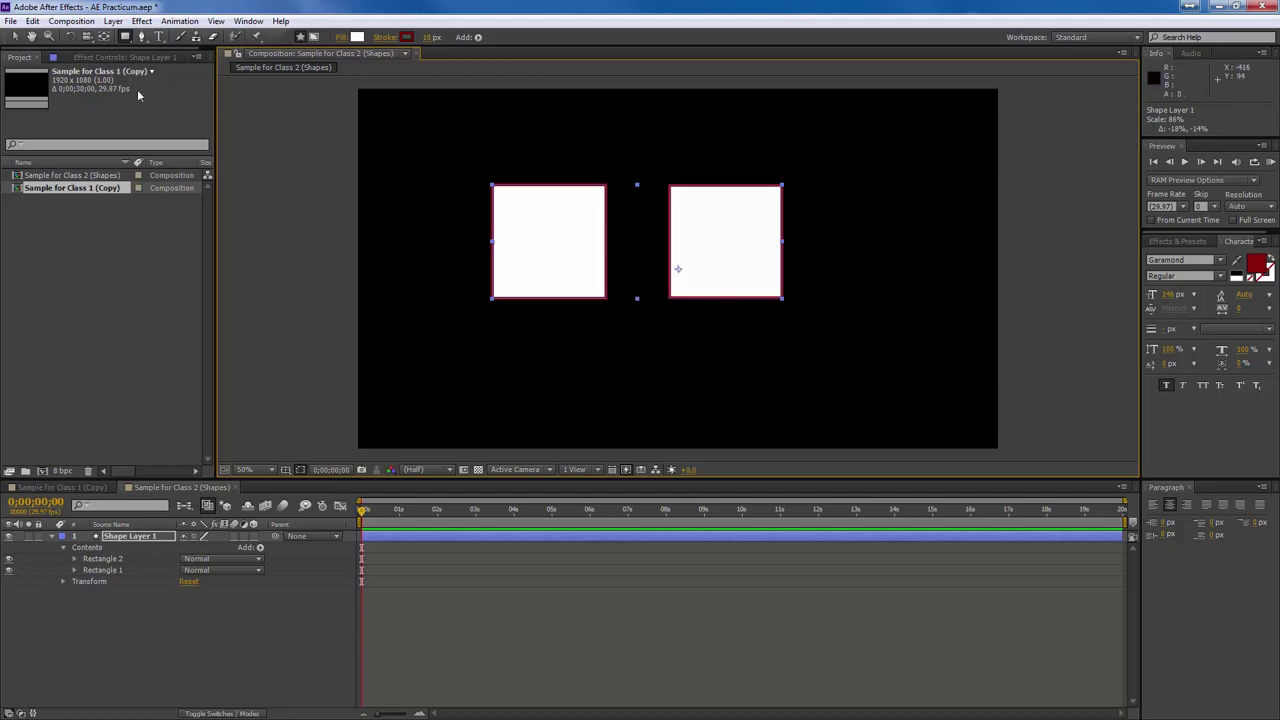
Move the shape layer's anchor point to the bottom centre between the two squares and scale the layer to 91%.
left_click(103, 37)
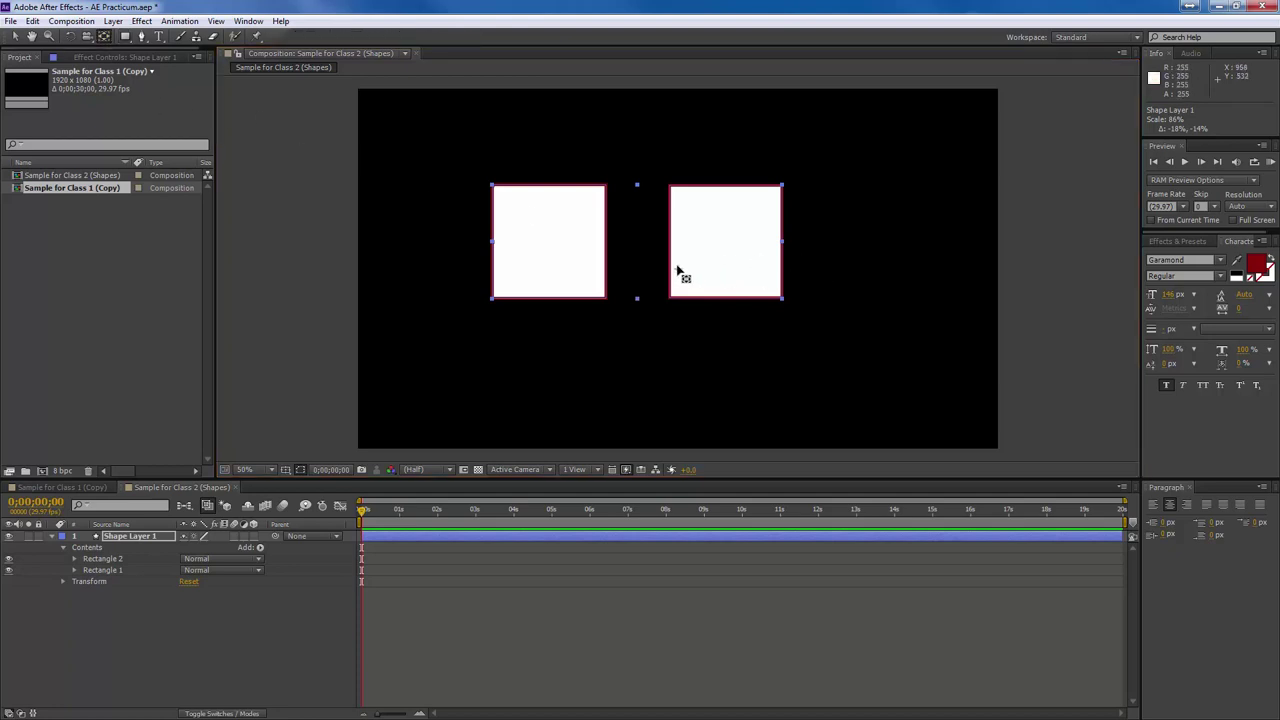
left_click_drag(674, 277, 636, 296)
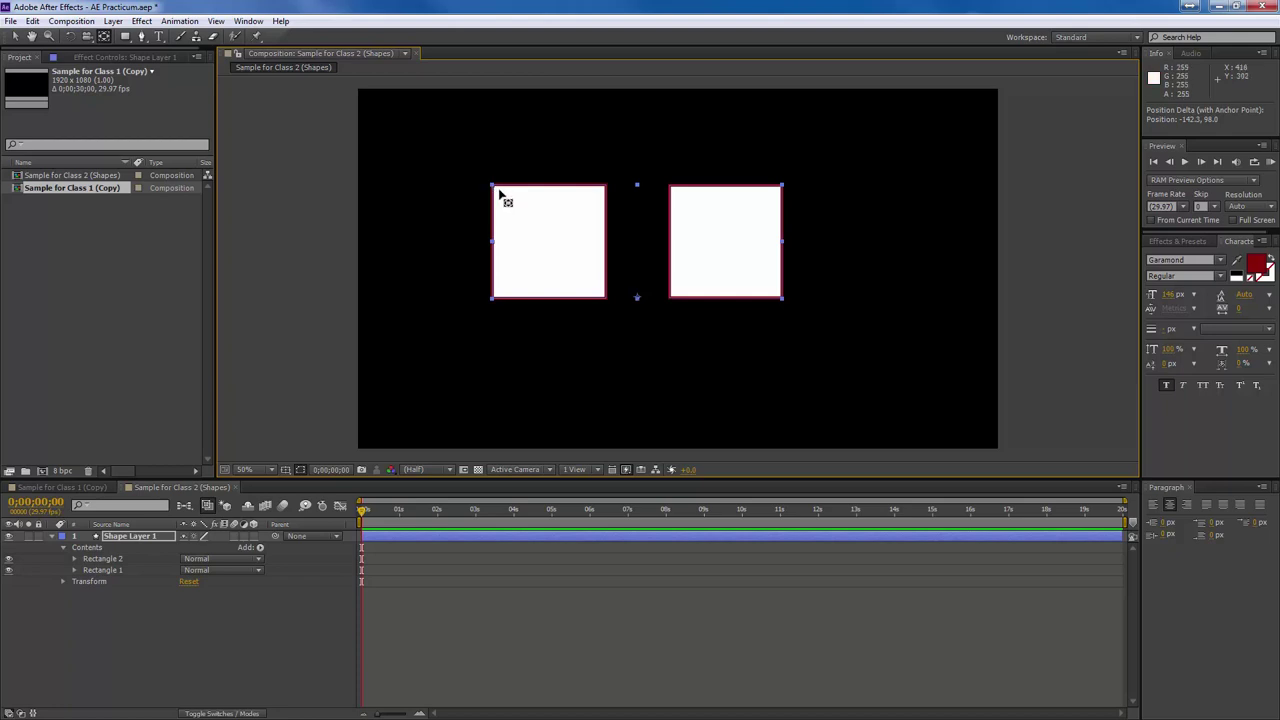
left_click(17, 37)
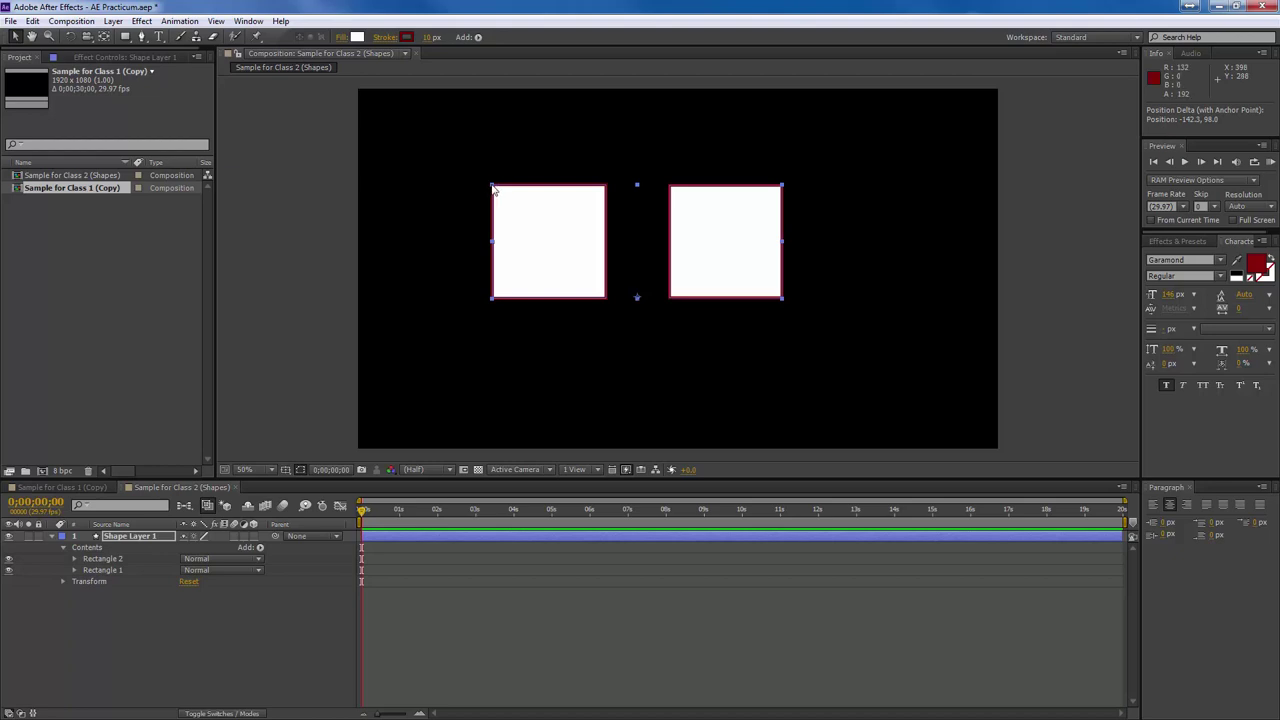
mouse_move(492, 187)
left_mouse_down()
mouse_move(563, 297)
mouse_move(529, 257)
mouse_move(494, 211)
mouse_move(576, 297)
mouse_move(469, 183)
left_mouse_up()
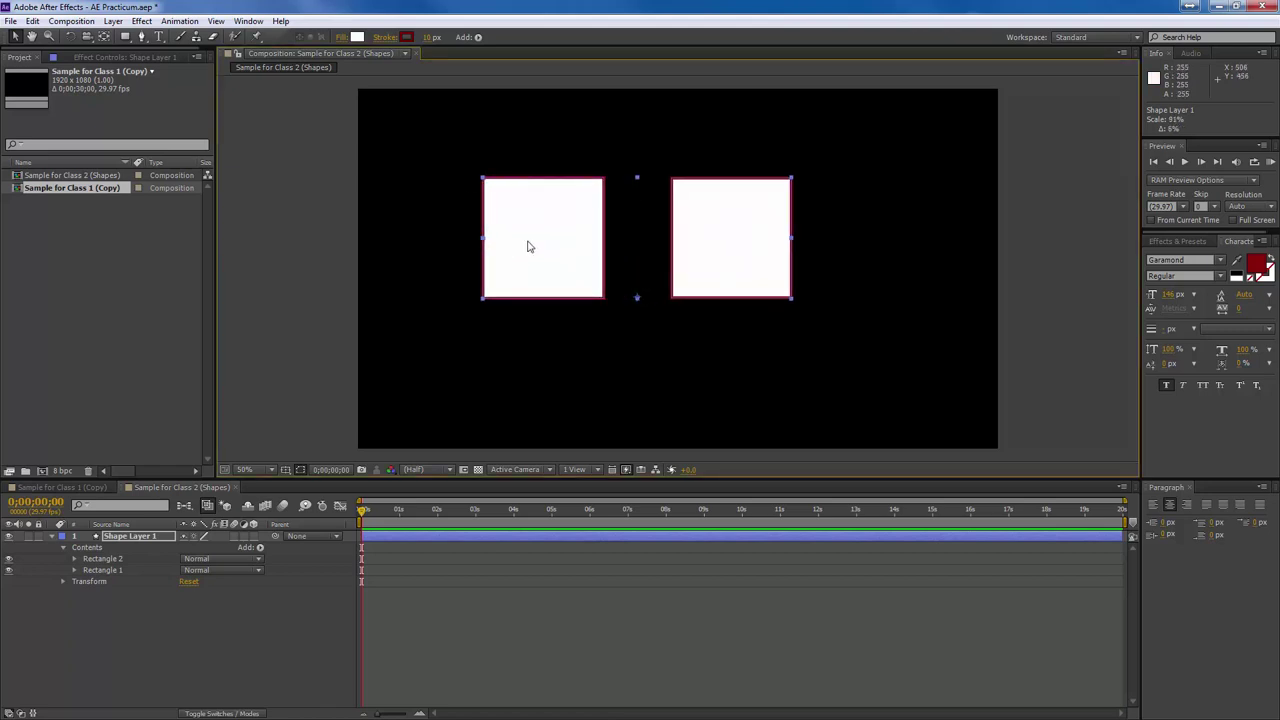
Select each rectangle in the layer's contents individually, scale Rectangle 2 down about its centre, and undo the scaling.
left_click(100, 570)
left_click(95, 558)
left_click(95, 569)
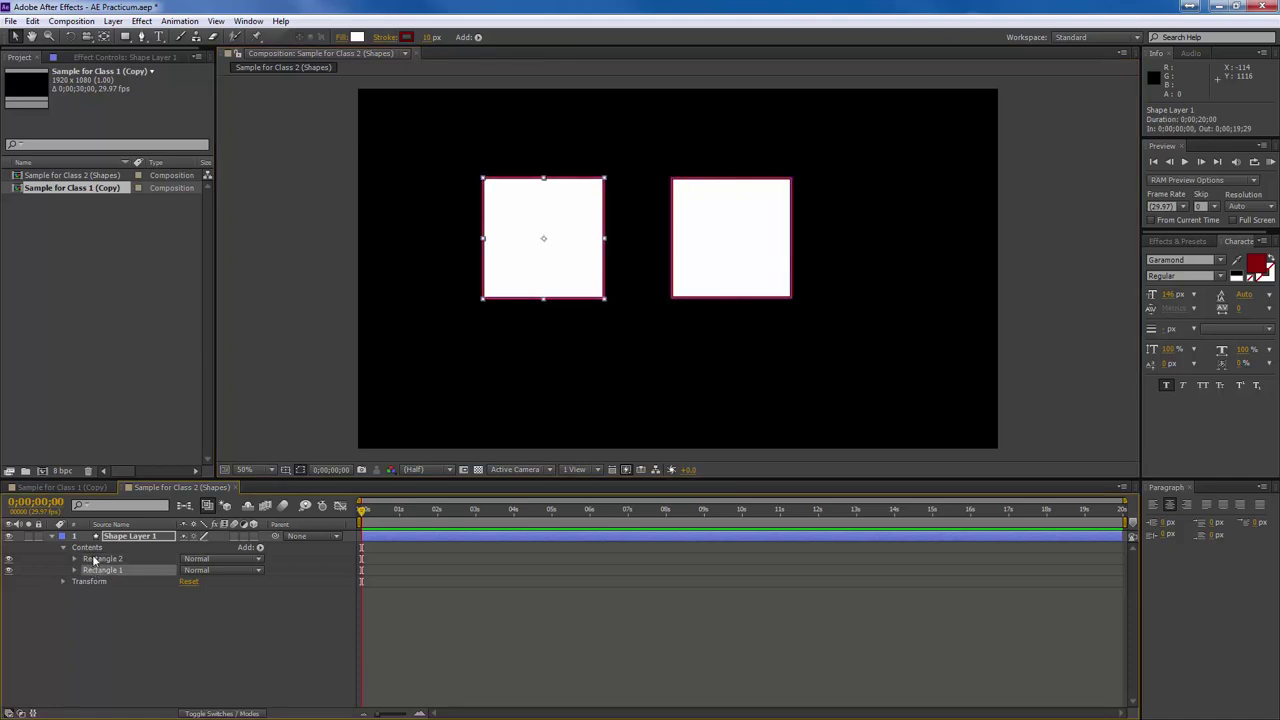
left_click(92, 558)
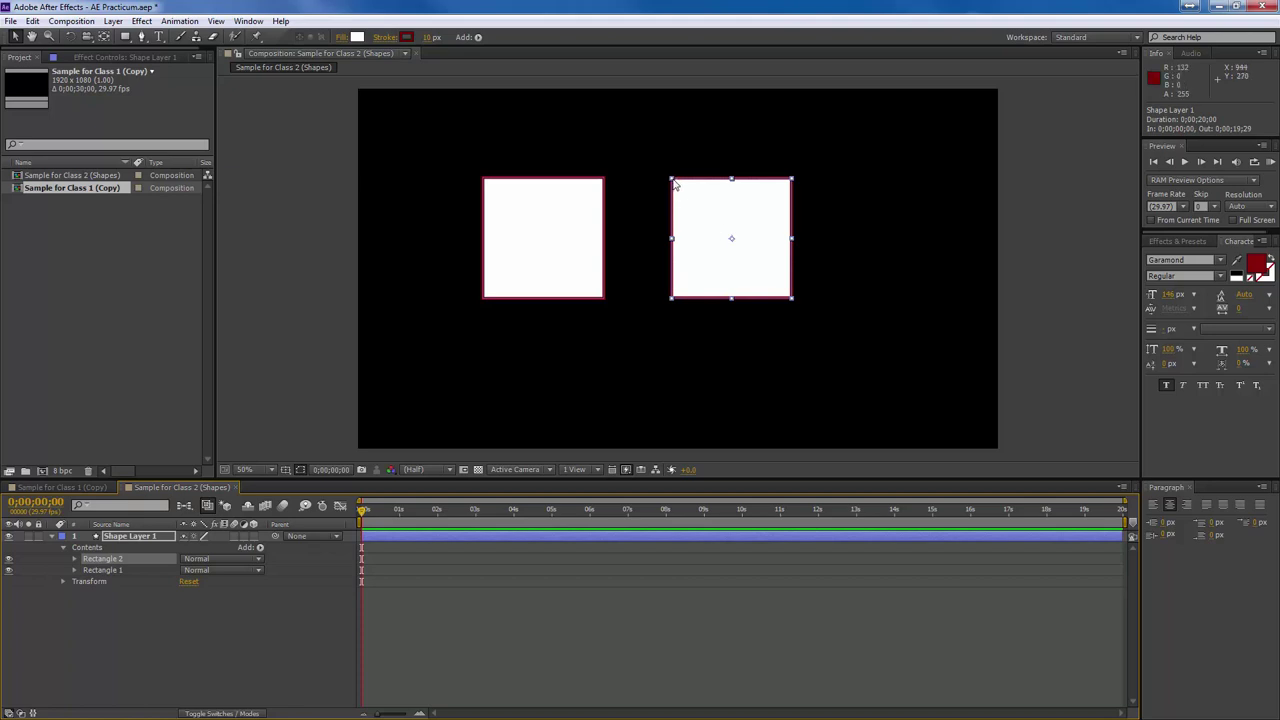
left_click_drag(674, 184, 712, 219)
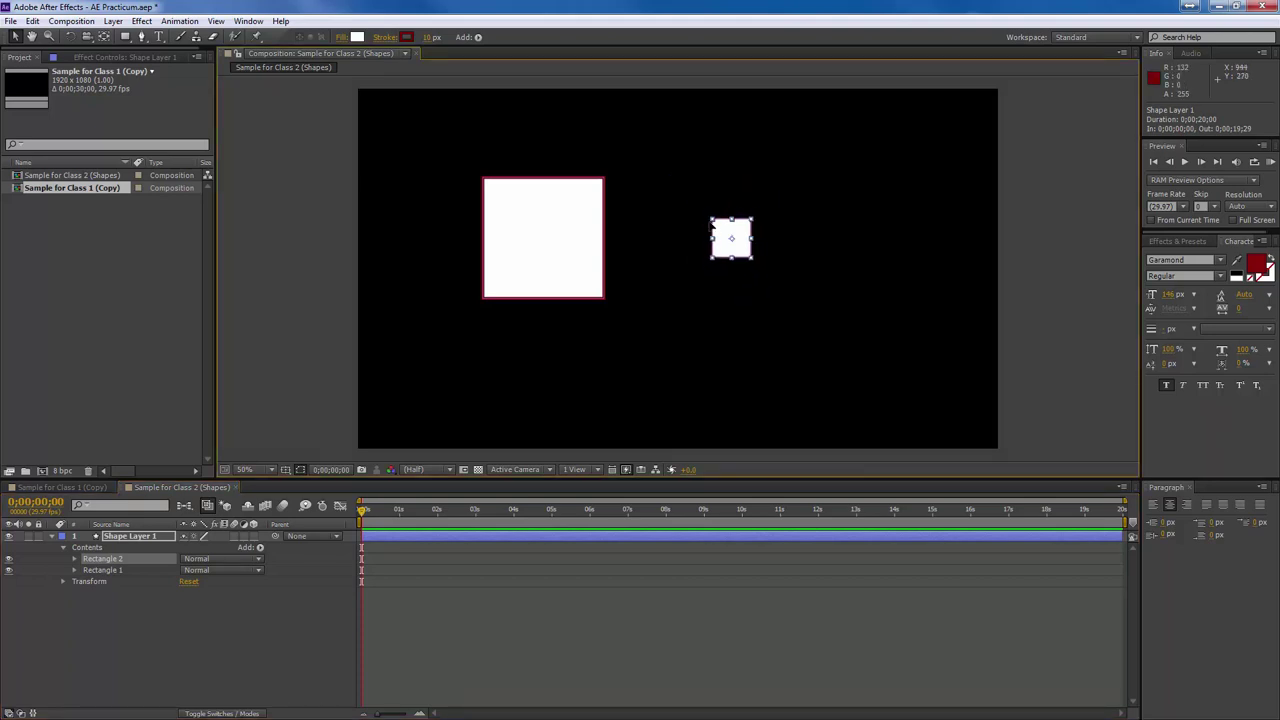
key("ctrl+z")
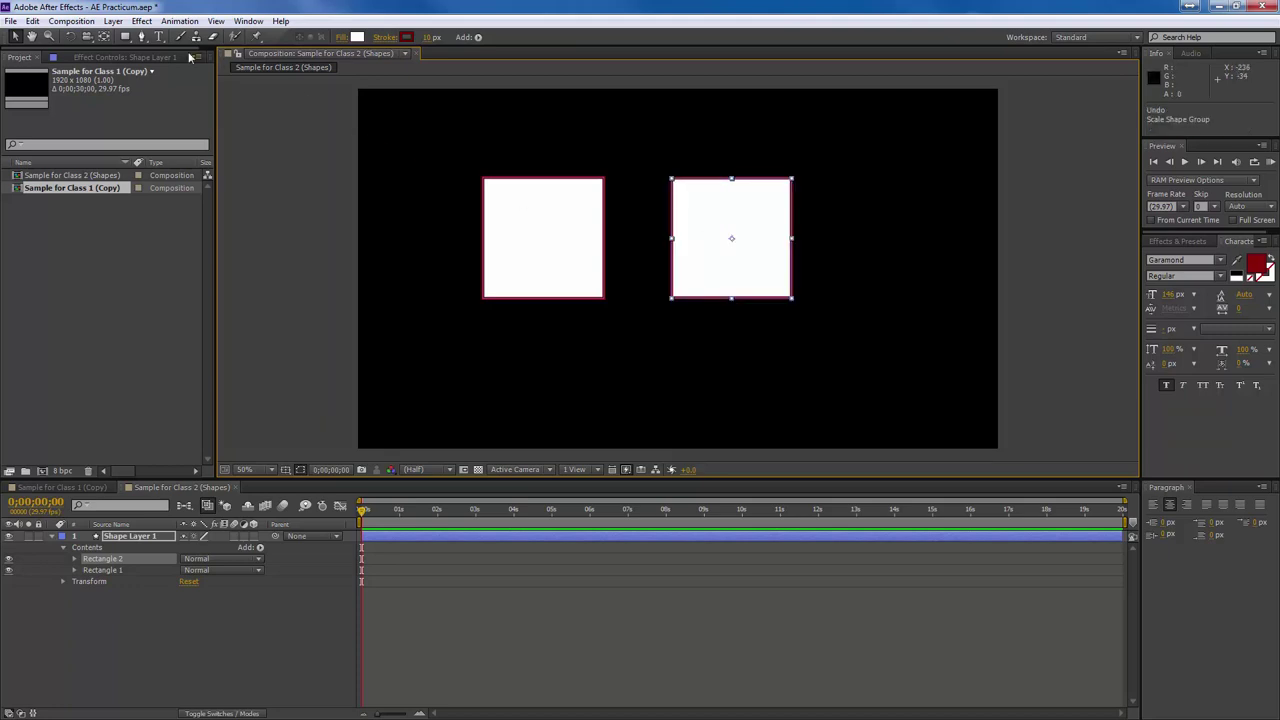
Move Rectangle 2's own anchor point to its bottom centre and scale that rectangle down to roughly a third of its size.
left_click(104, 36)
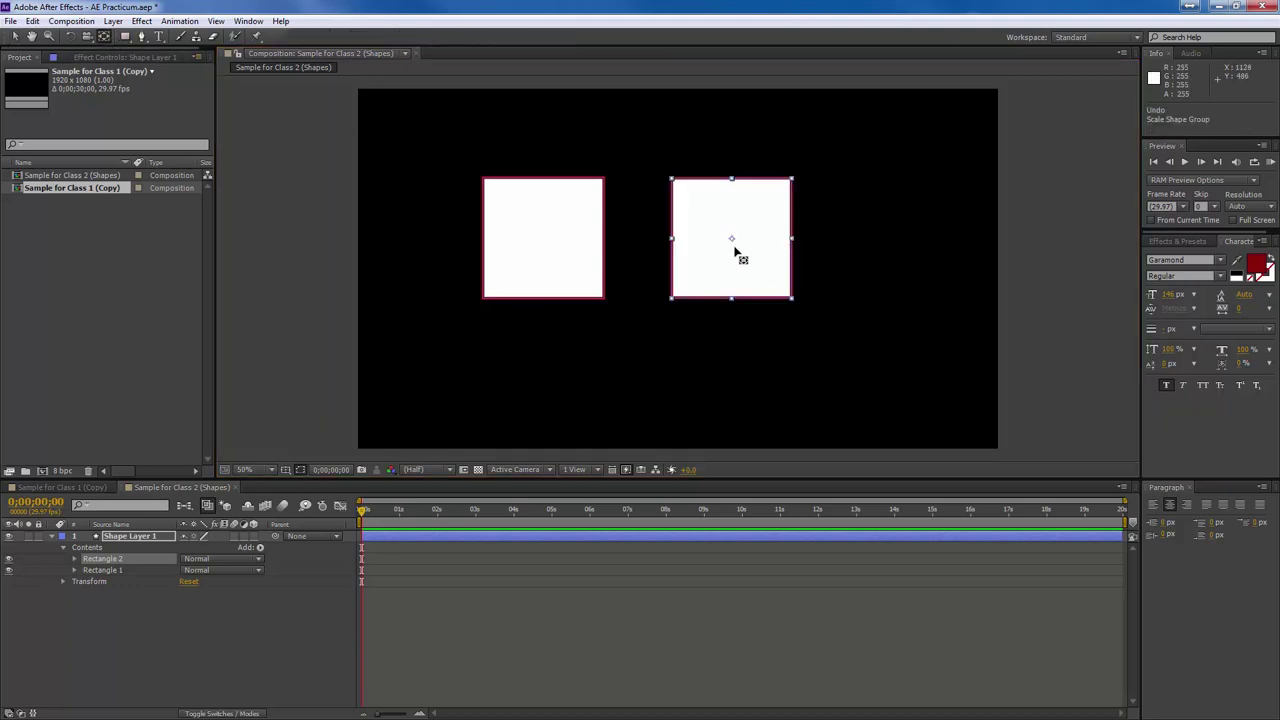
left_click_drag(731, 251, 739, 302)
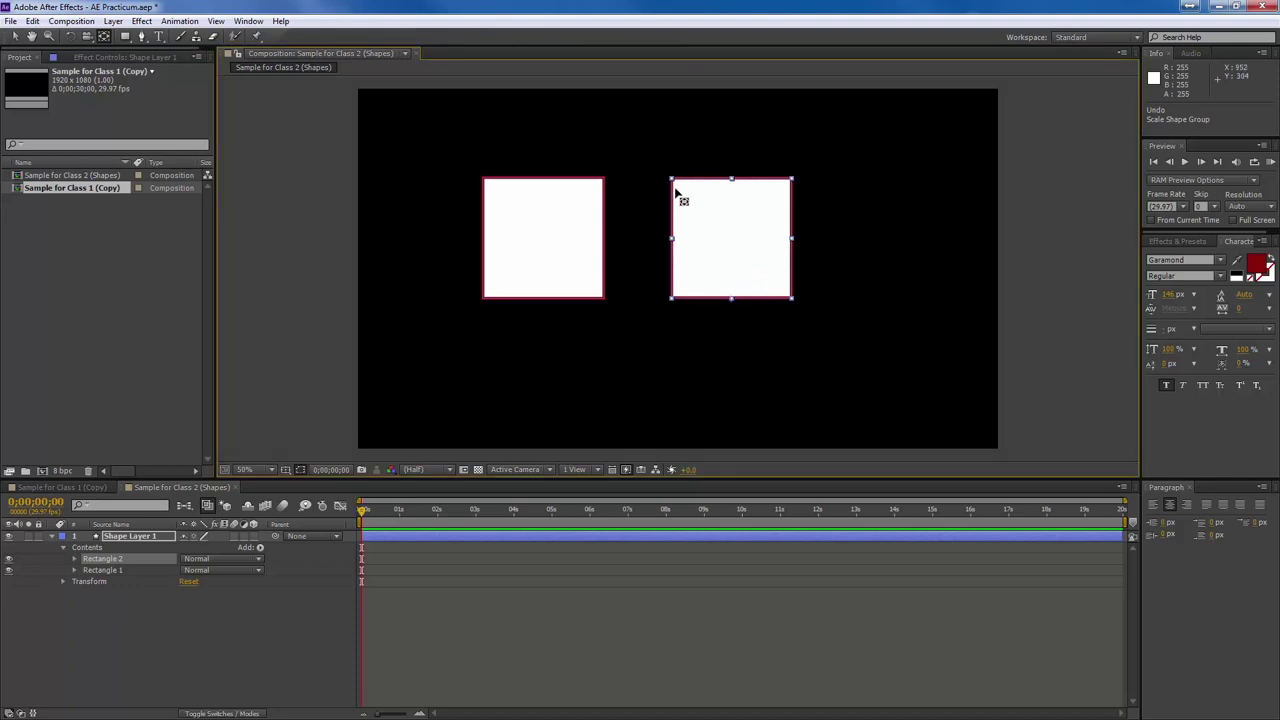
left_click(20, 36)
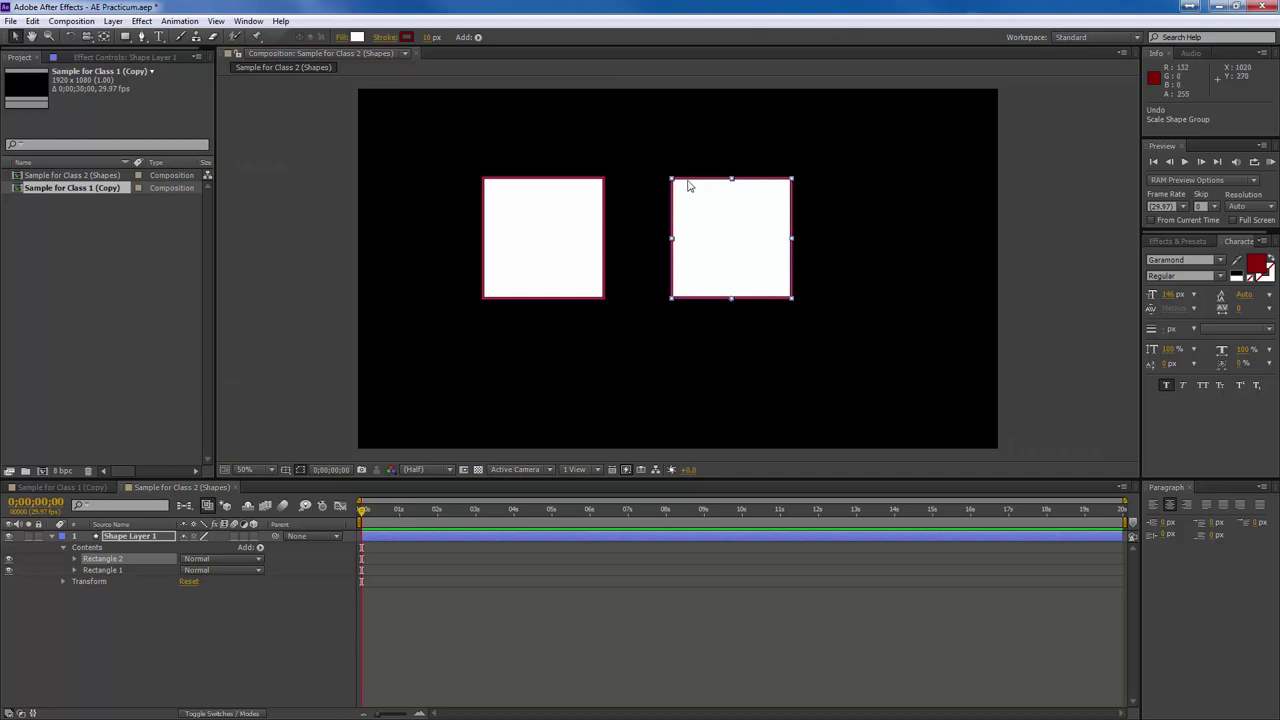
left_click_drag(672, 179, 687, 306)
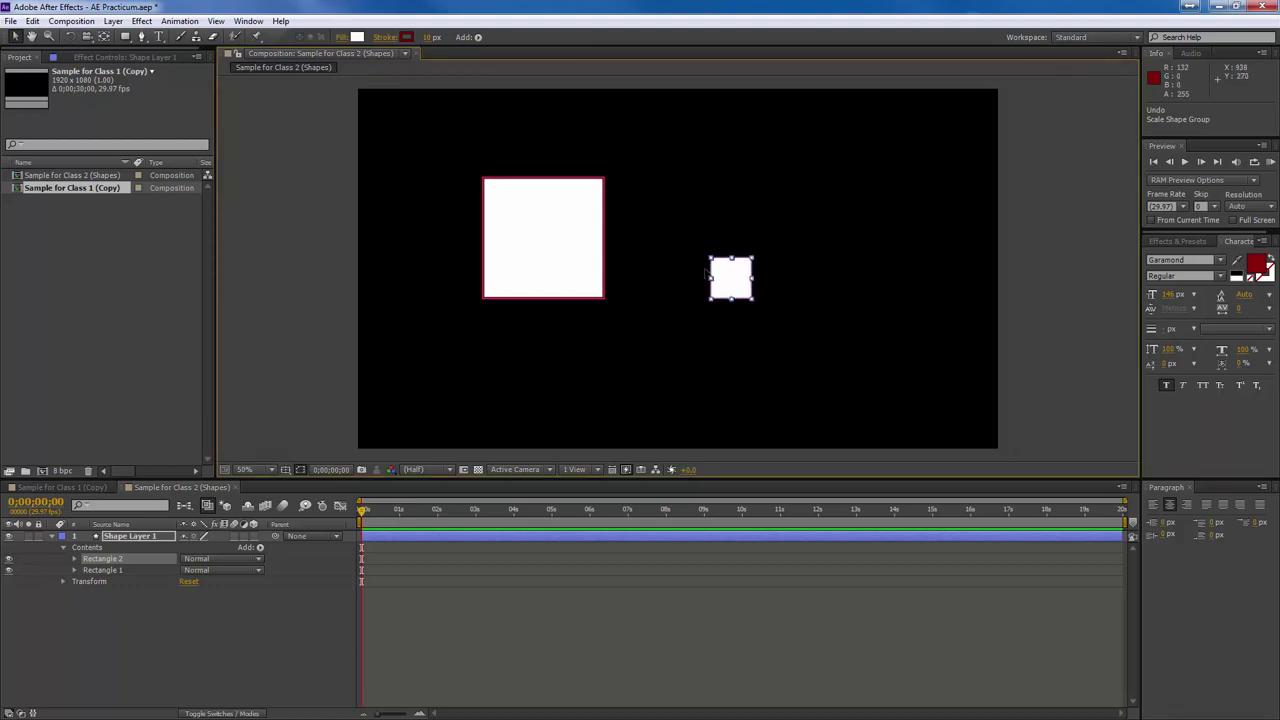
Select the whole shape layer and scale both rectangles together to 86% about the layer's anchor point.
left_click(124, 539)
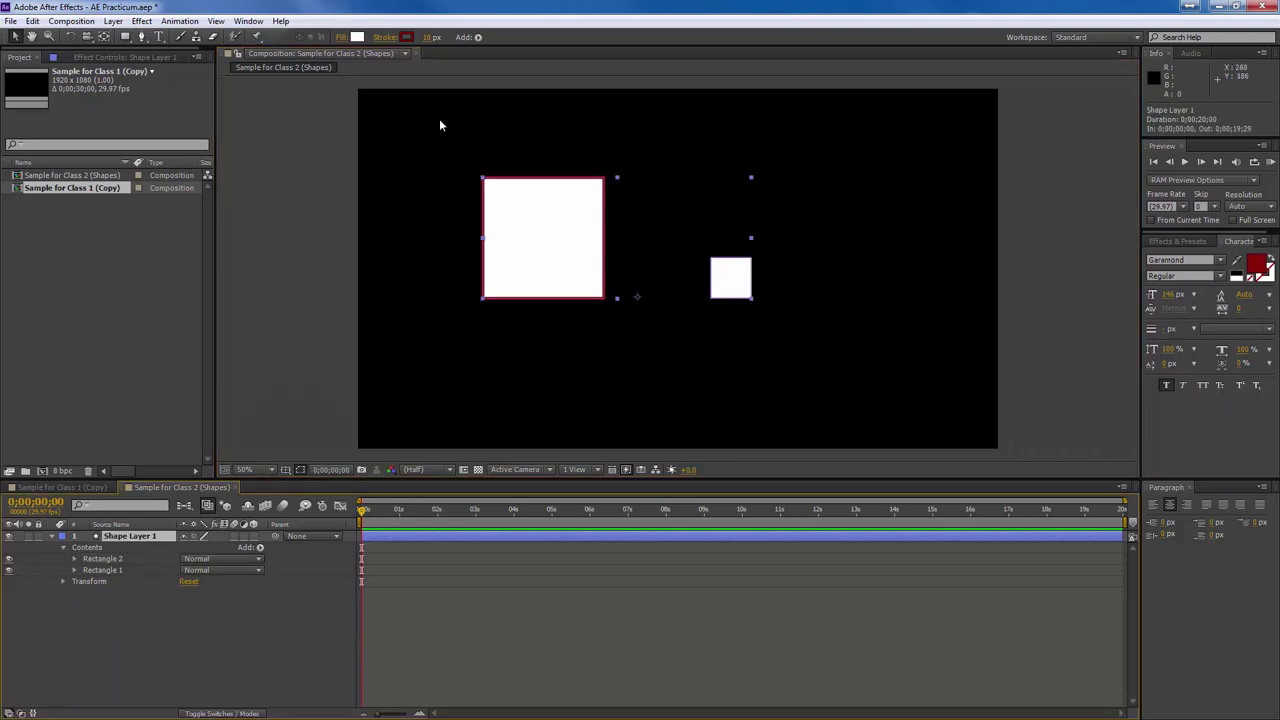
left_click(505, 193)
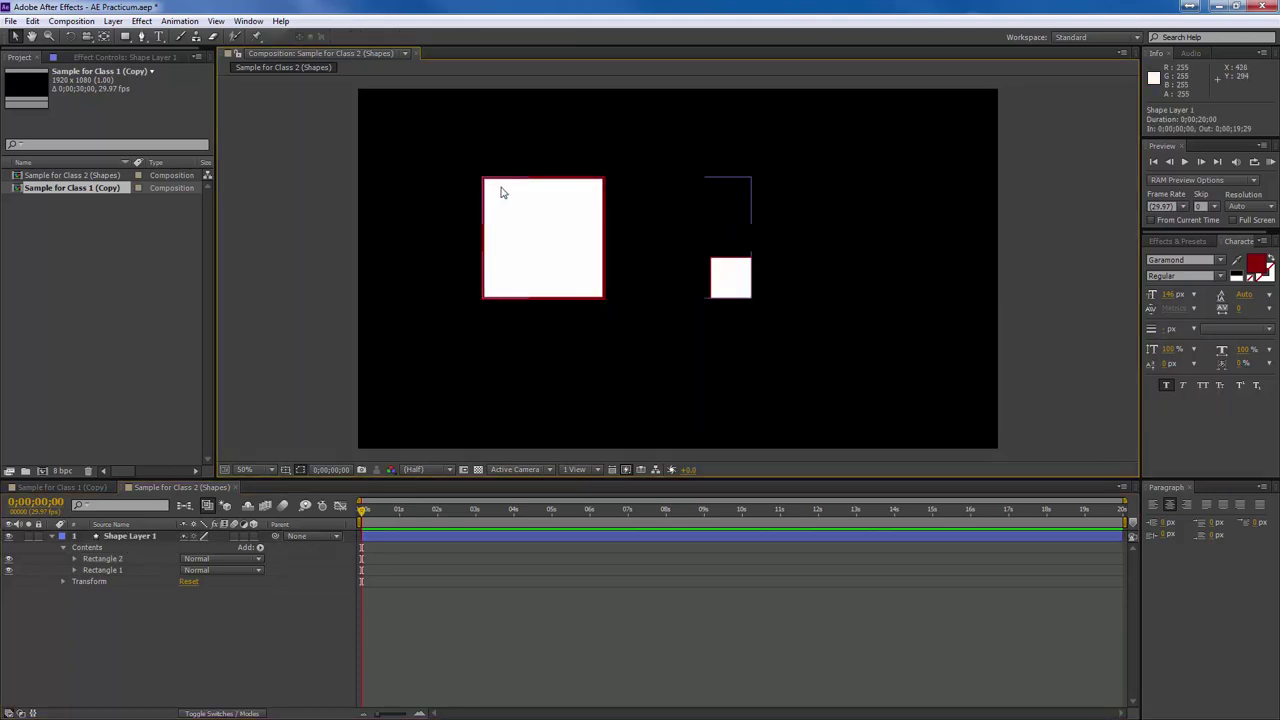
left_click(503, 193)
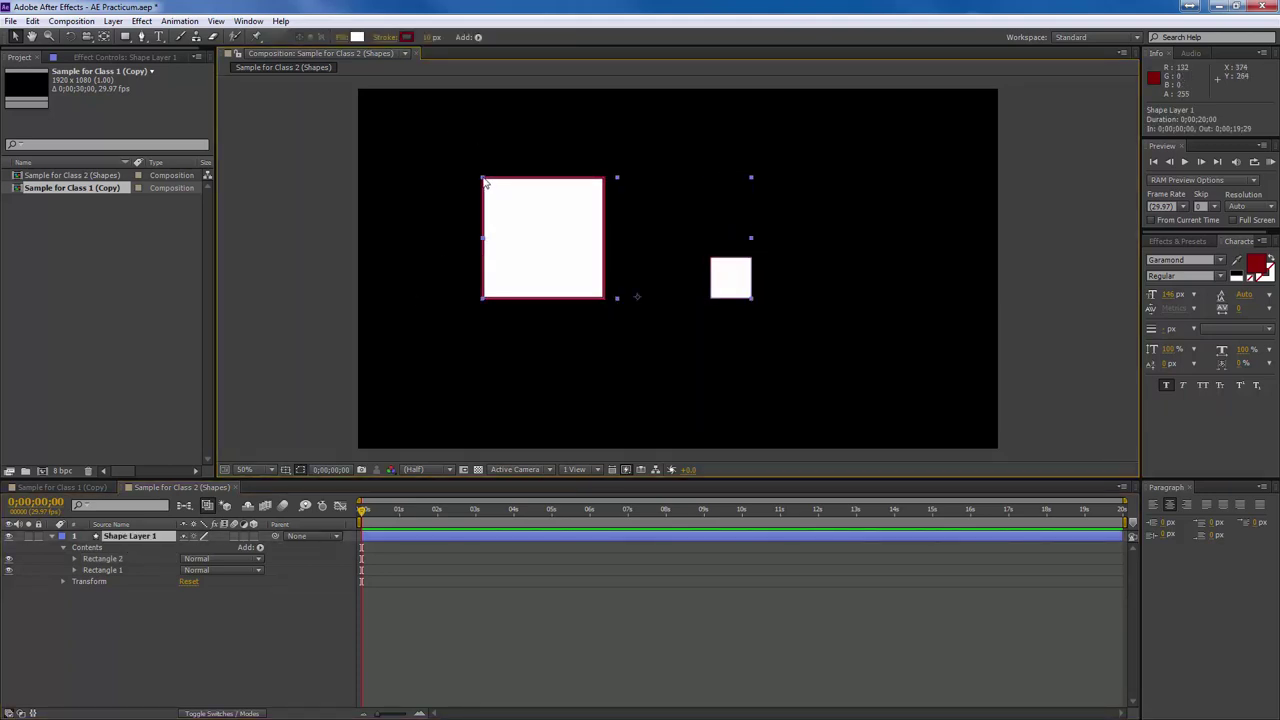
left_click_drag(486, 183, 491, 143)
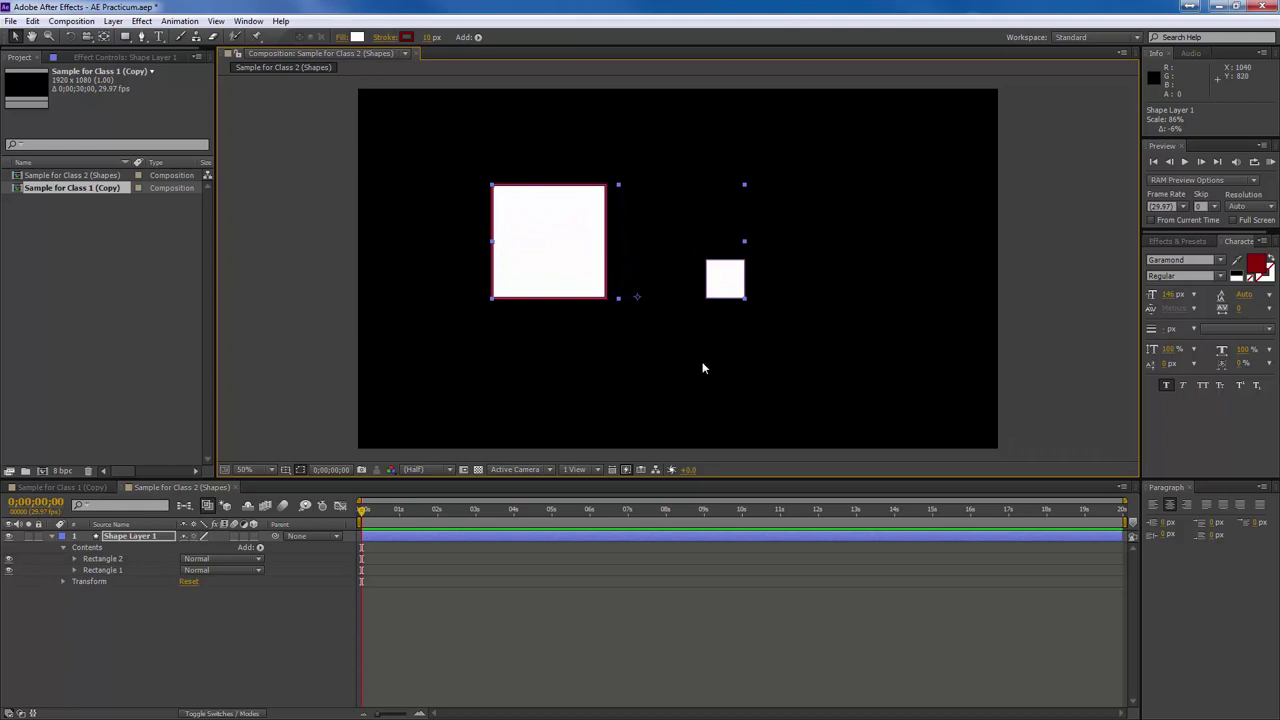
Delete Rectangle 2, review the layer's Transform properties, and expand Rectangle 1's contents.
left_click(85, 560)
key("Delete")
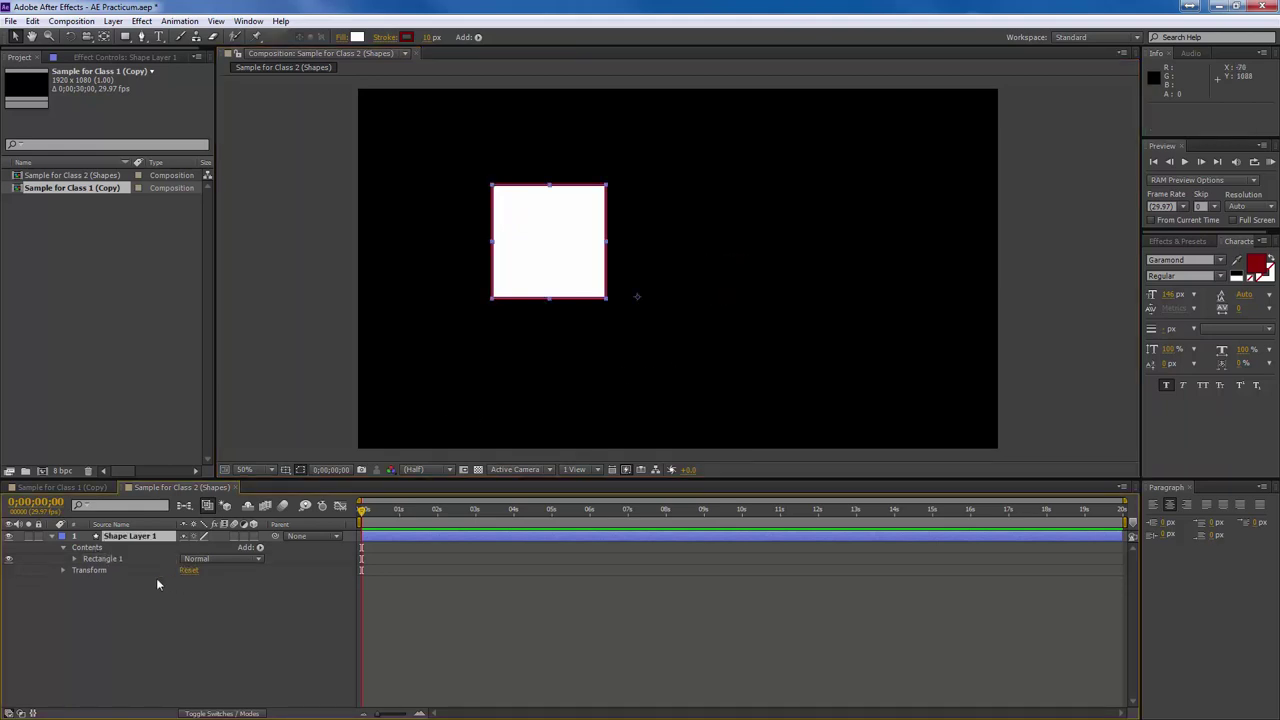
left_click(63, 571)
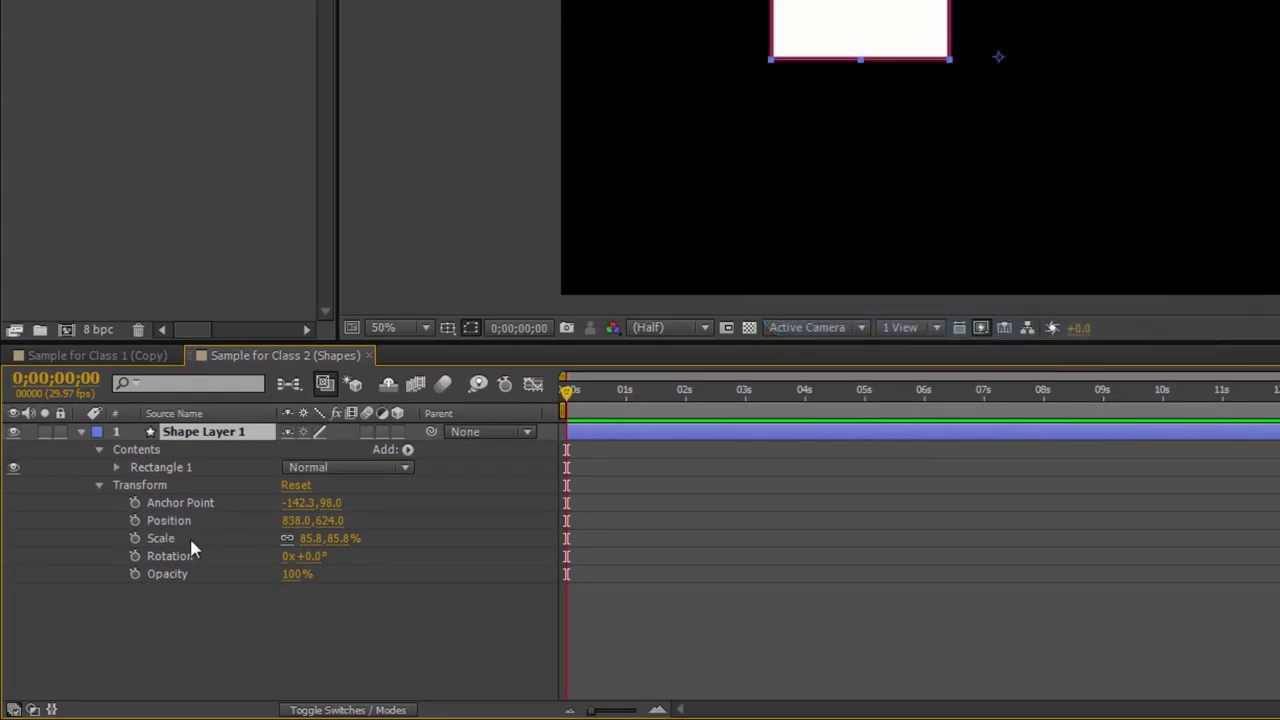
left_click(100, 484)
left_click(117, 468)
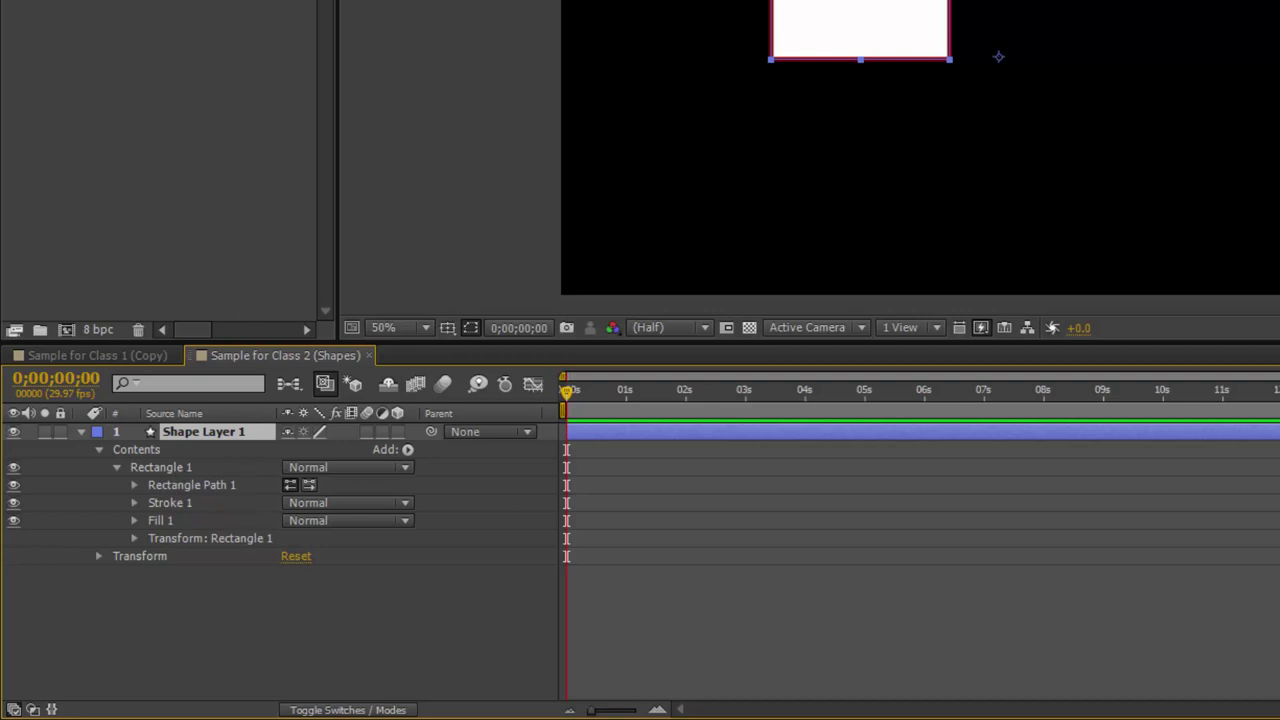
Draw a new square to the right of Rectangle 1 within the same shape layer, matching its size and alignment.
key("alt+e")
key("Escape")
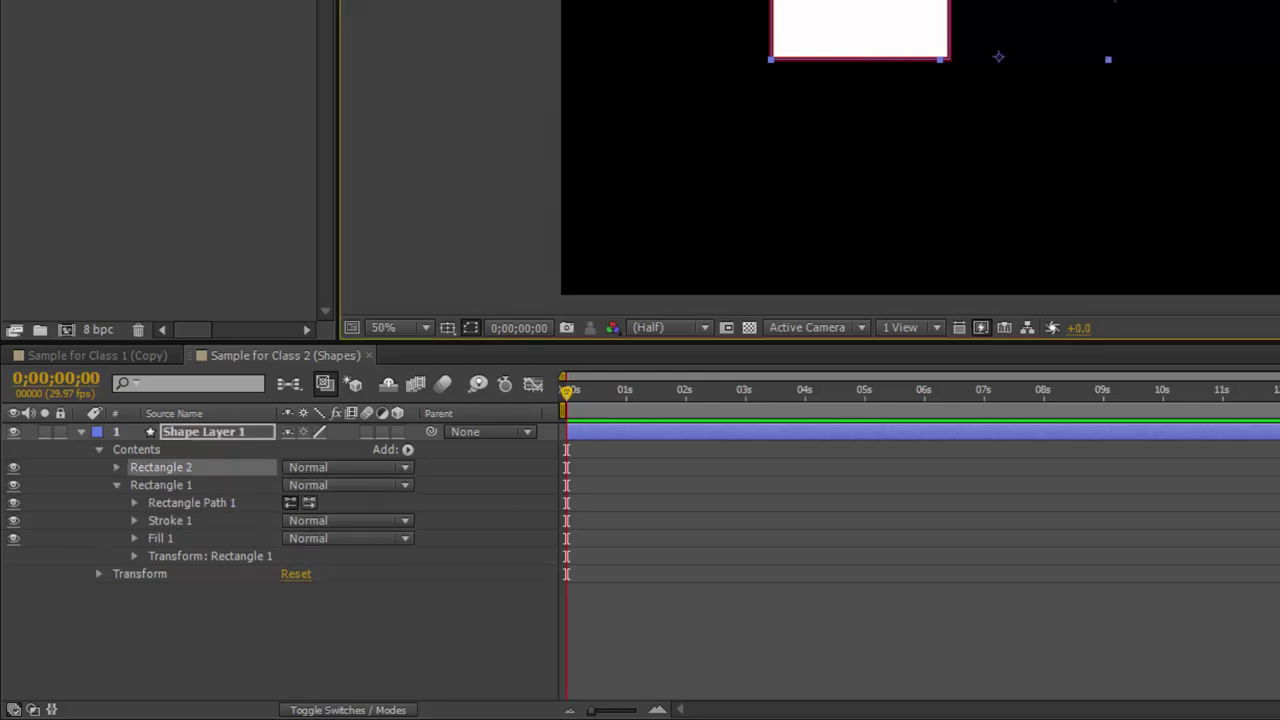
left_click_drag(1020, 2, 1200, 60)
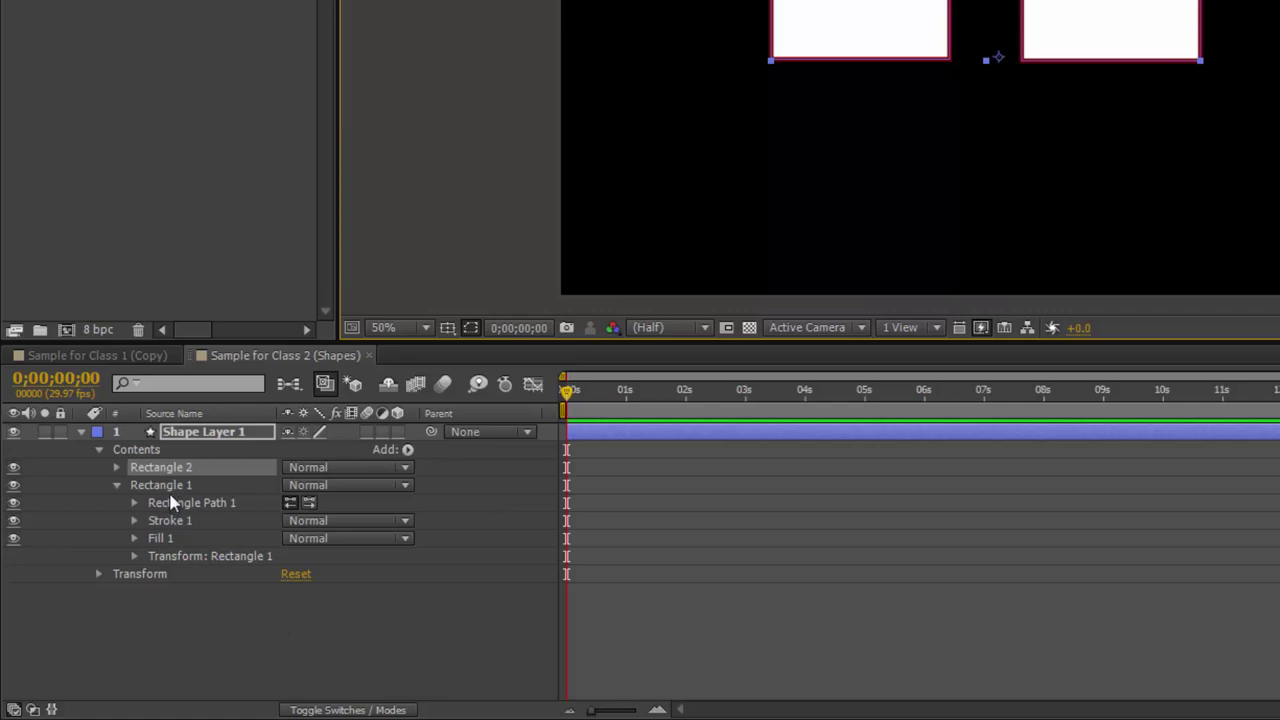
Keyframe Rectangle 1's fill colour at 0;00;00;00, and at 0;00;02;02 change it to the dark red sampled from the composition.
left_click(135, 540)
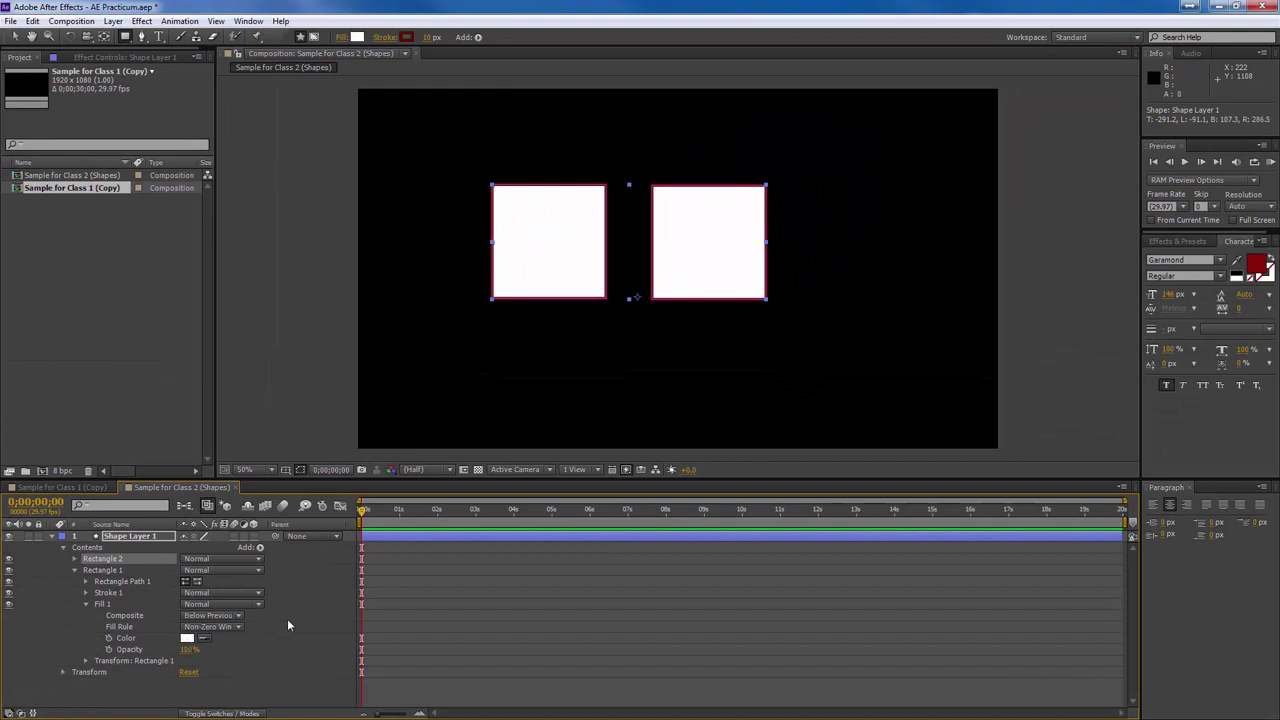
left_click(109, 638)
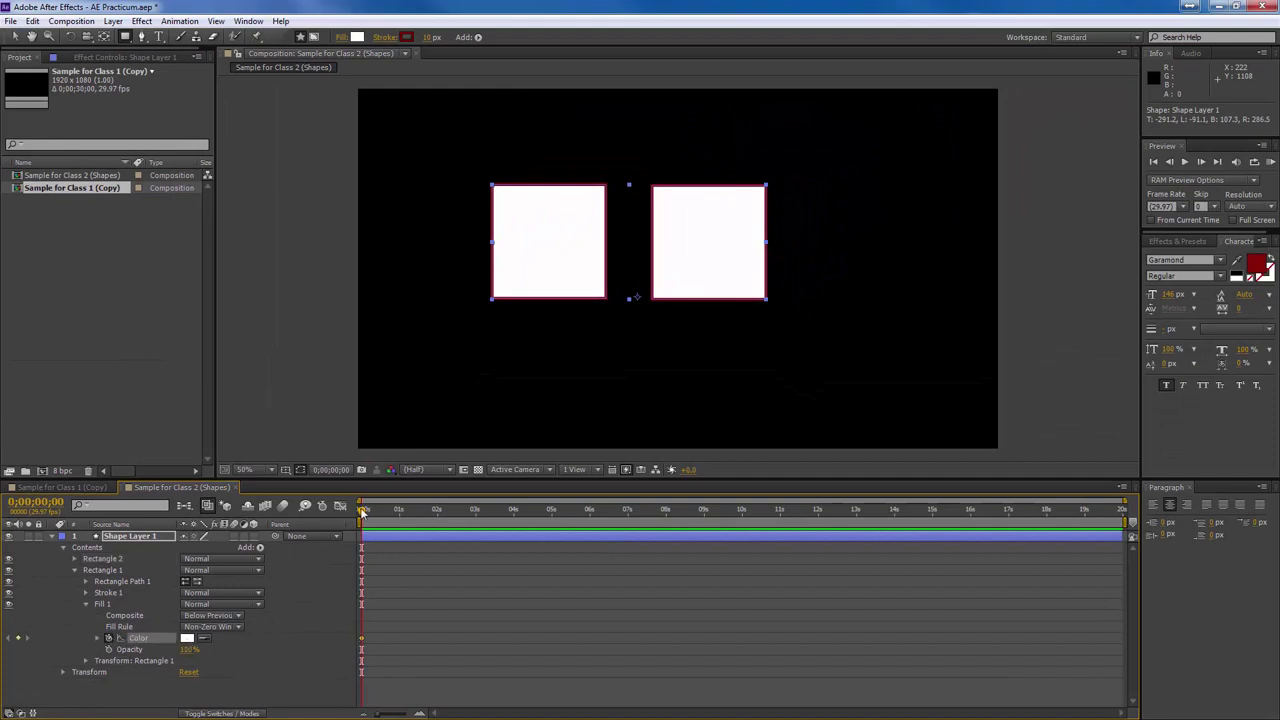
left_click_drag(362, 512, 440, 512)
left_click(204, 639)
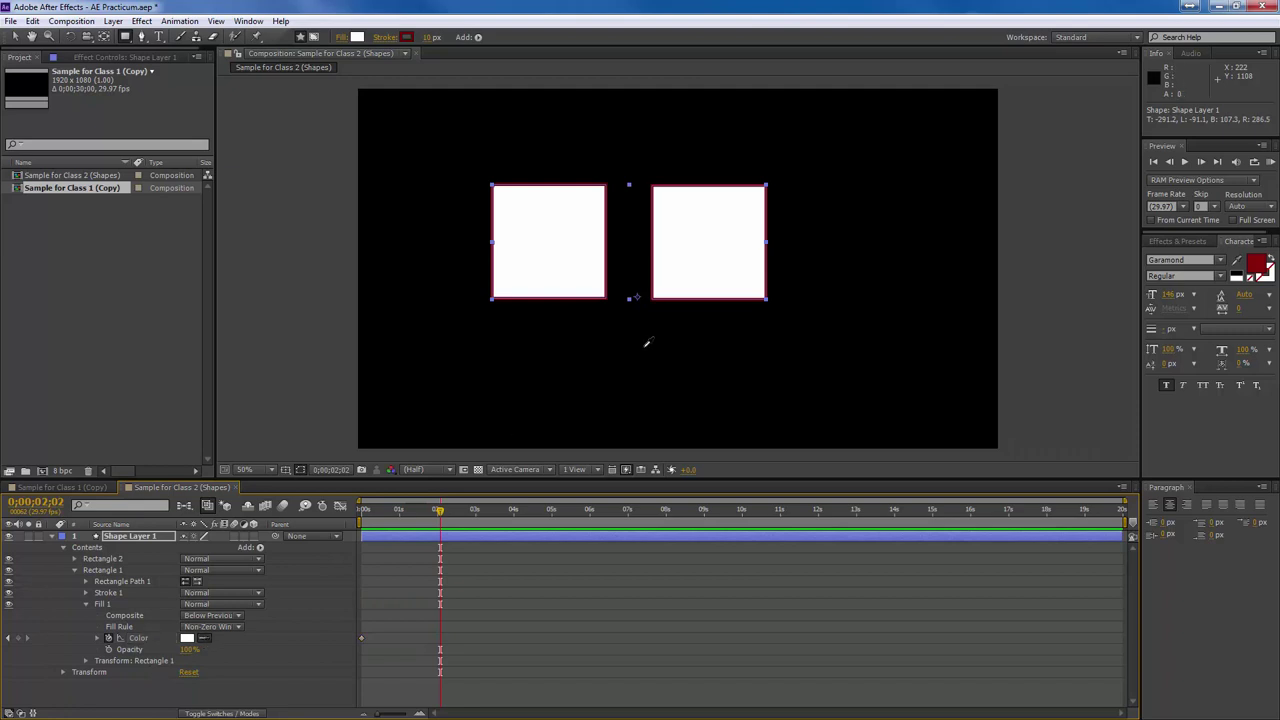
left_click(657, 291)
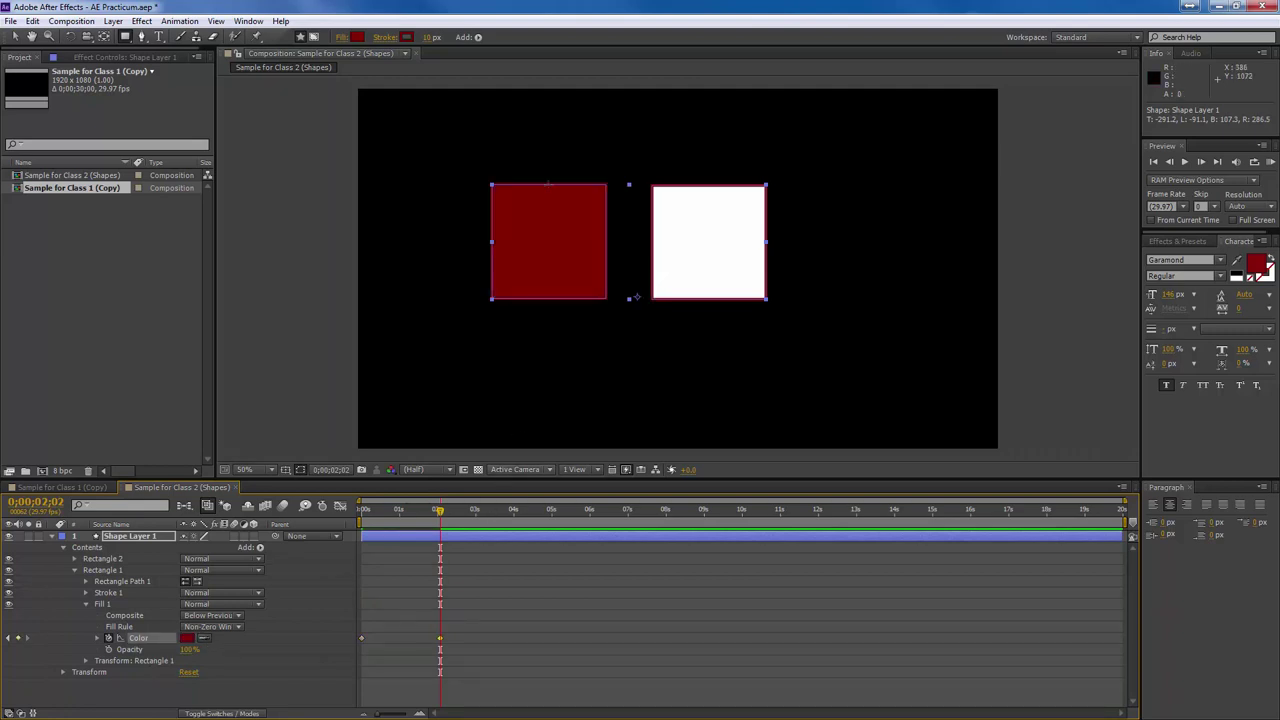
Keyframe Rectangle 2's stroke colour as dark red at 0;00;00;00, and at 0;00;02;02 change it to white sampled from its fill.
left_click(74, 560)
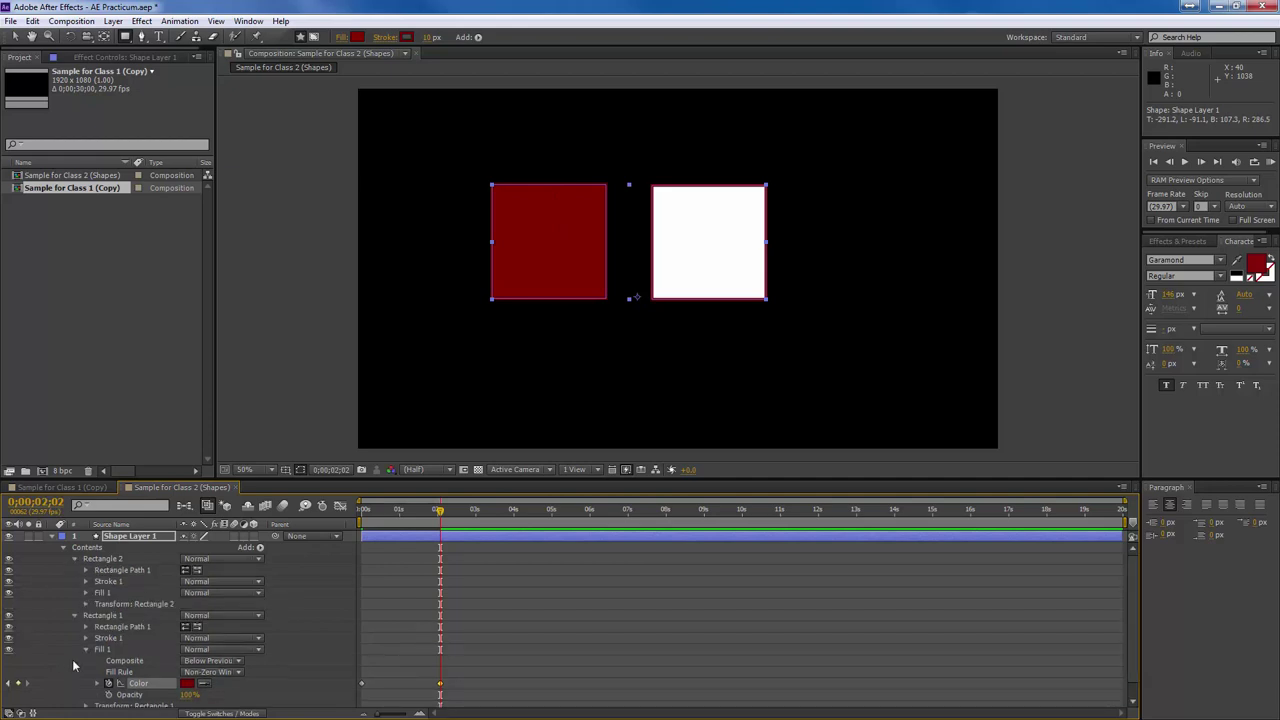
left_click(86, 581)
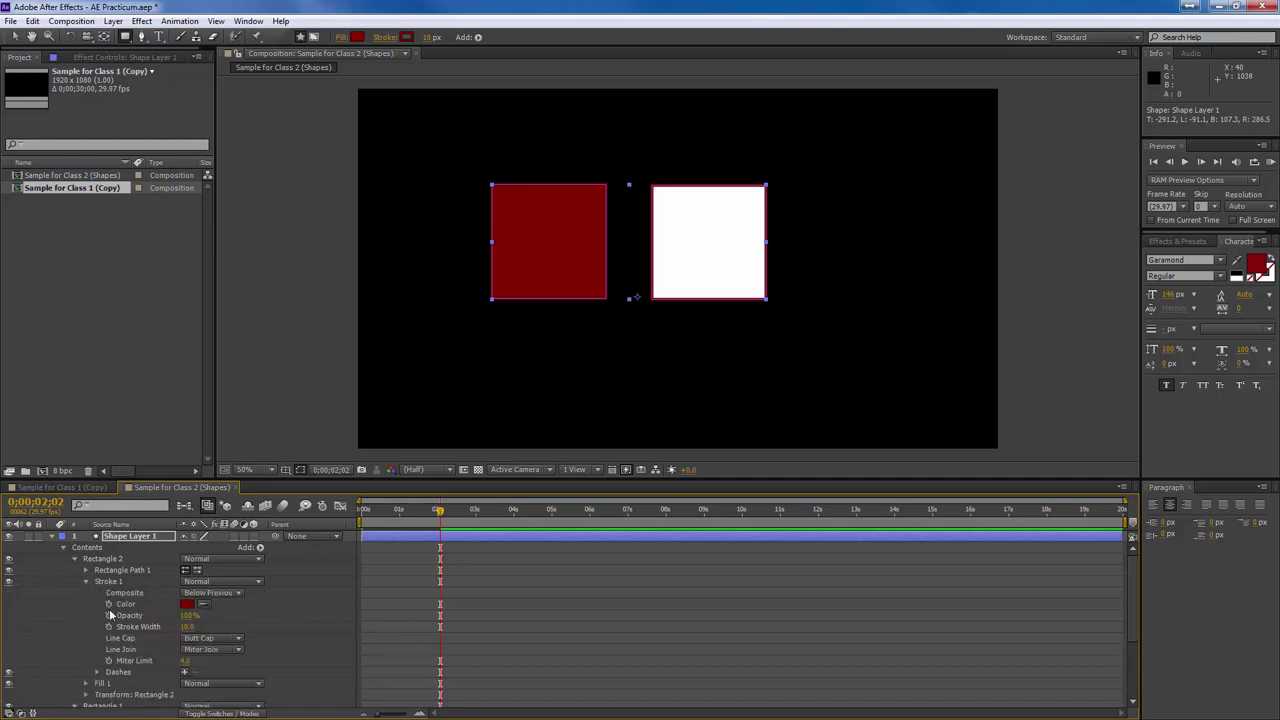
left_click(109, 605)
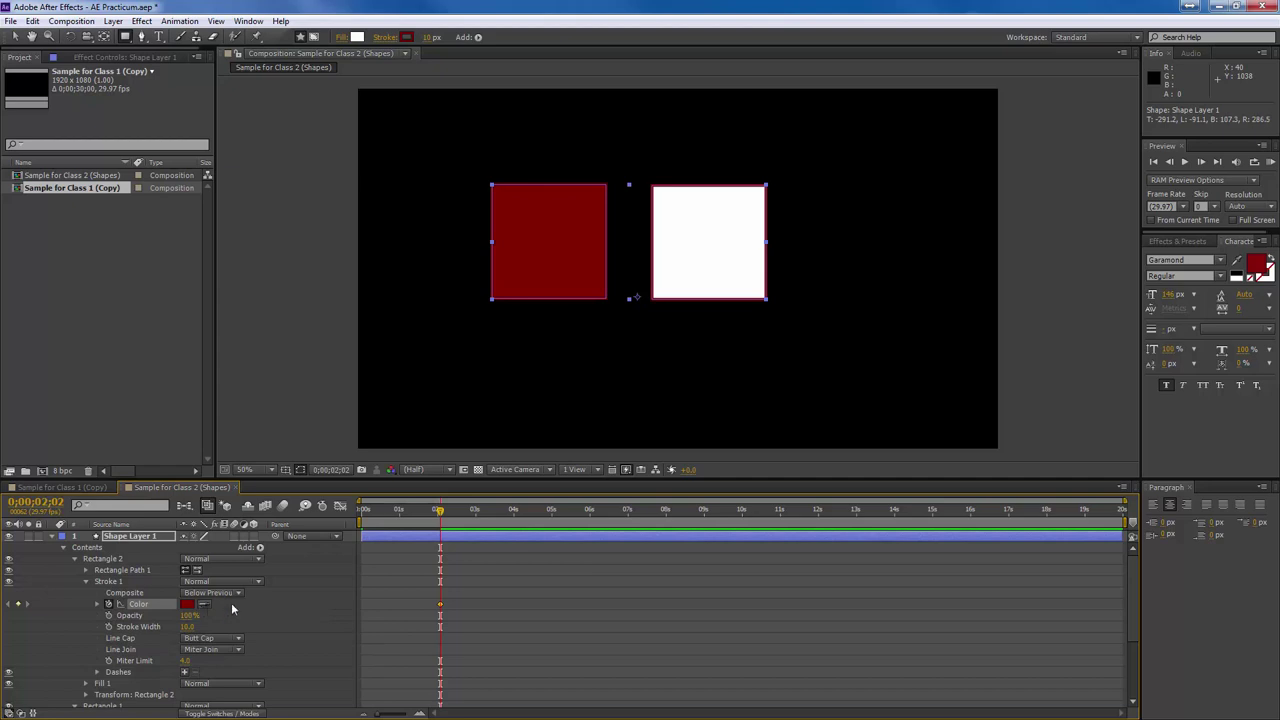
left_click_drag(440, 513, 362, 511)
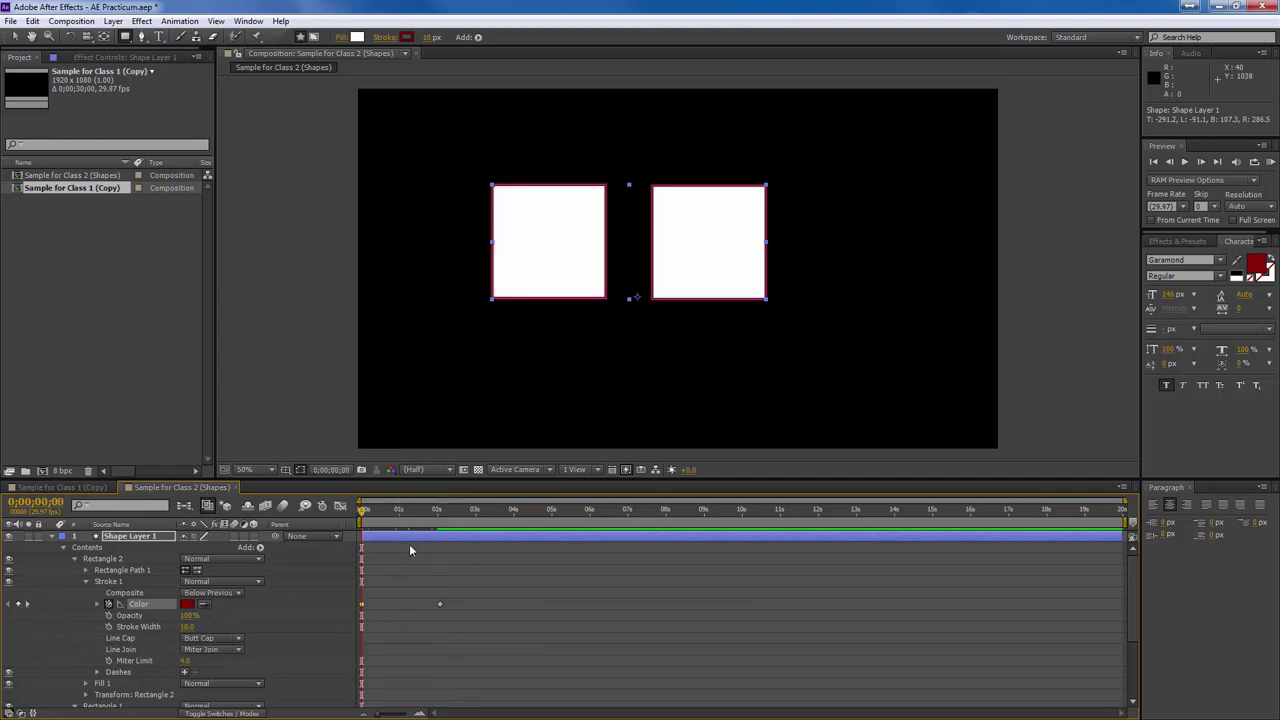
left_click(20, 603)
left_click(26, 604)
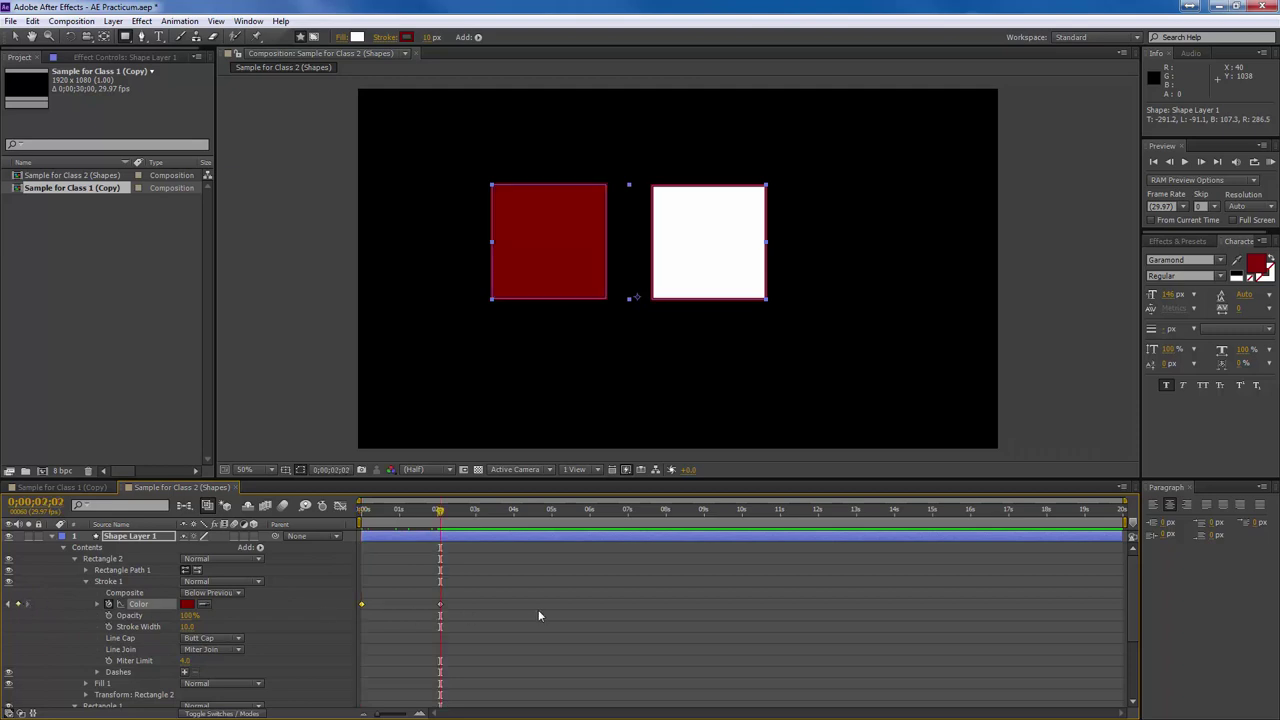
left_click(203, 605)
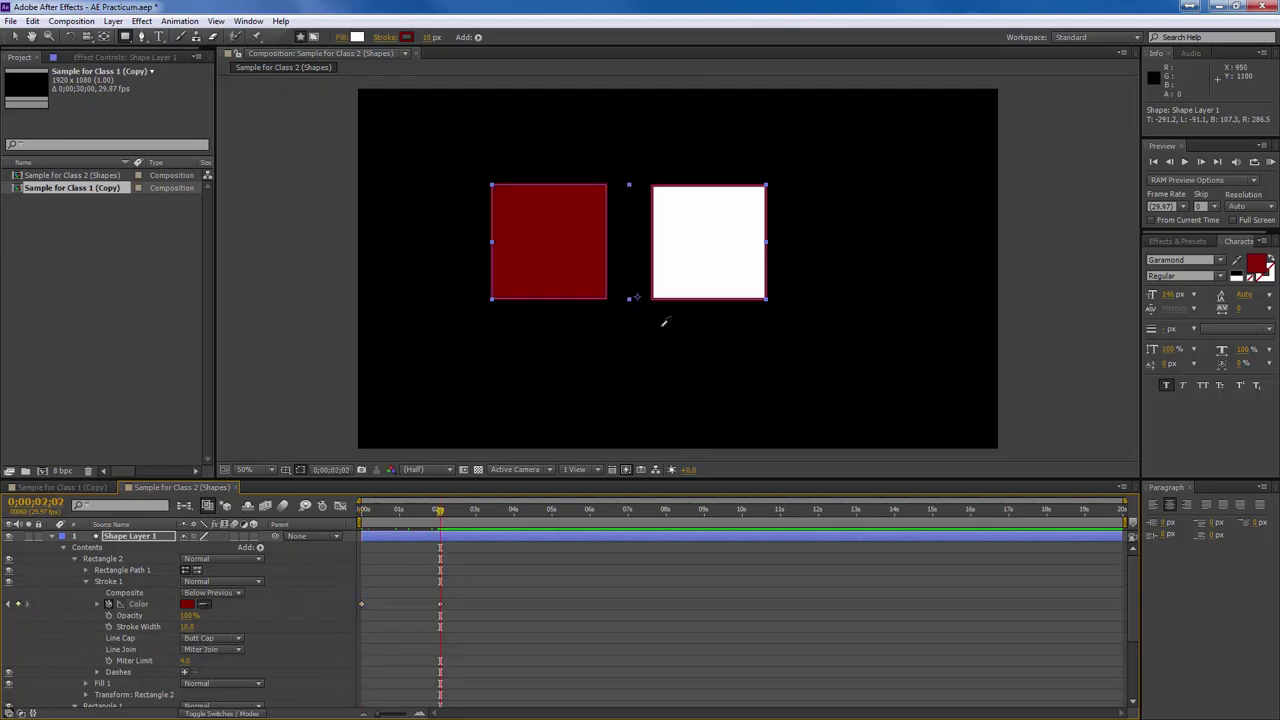
left_click(702, 254)
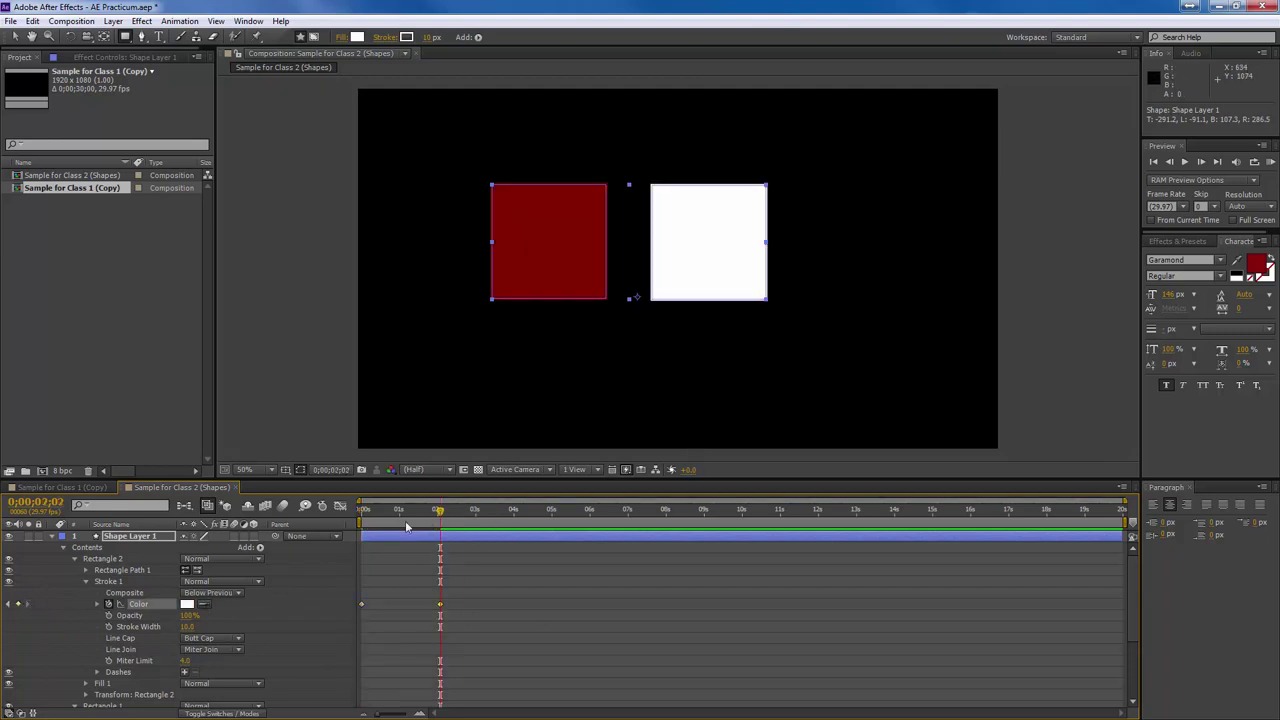
Show only Shape Layer 1's keyframed properties and preview both colour animations from the start of the composition.
left_click(114, 537)
key("u")
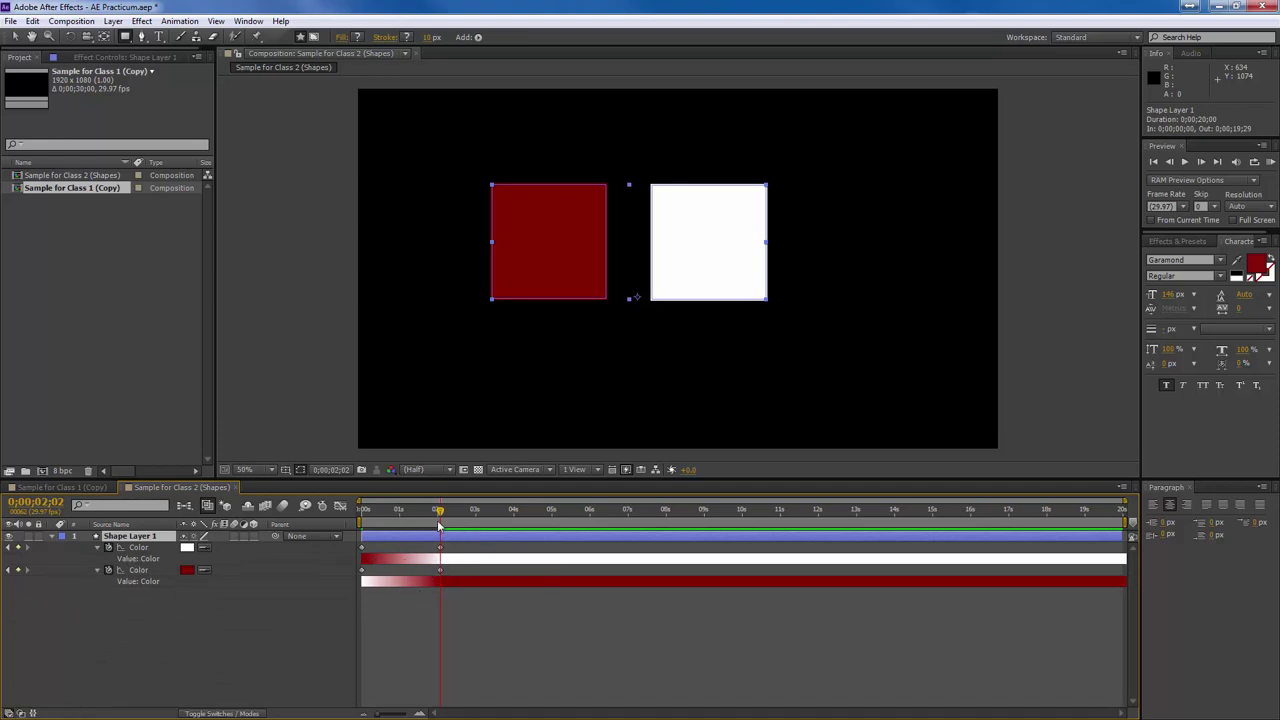
key("Home")
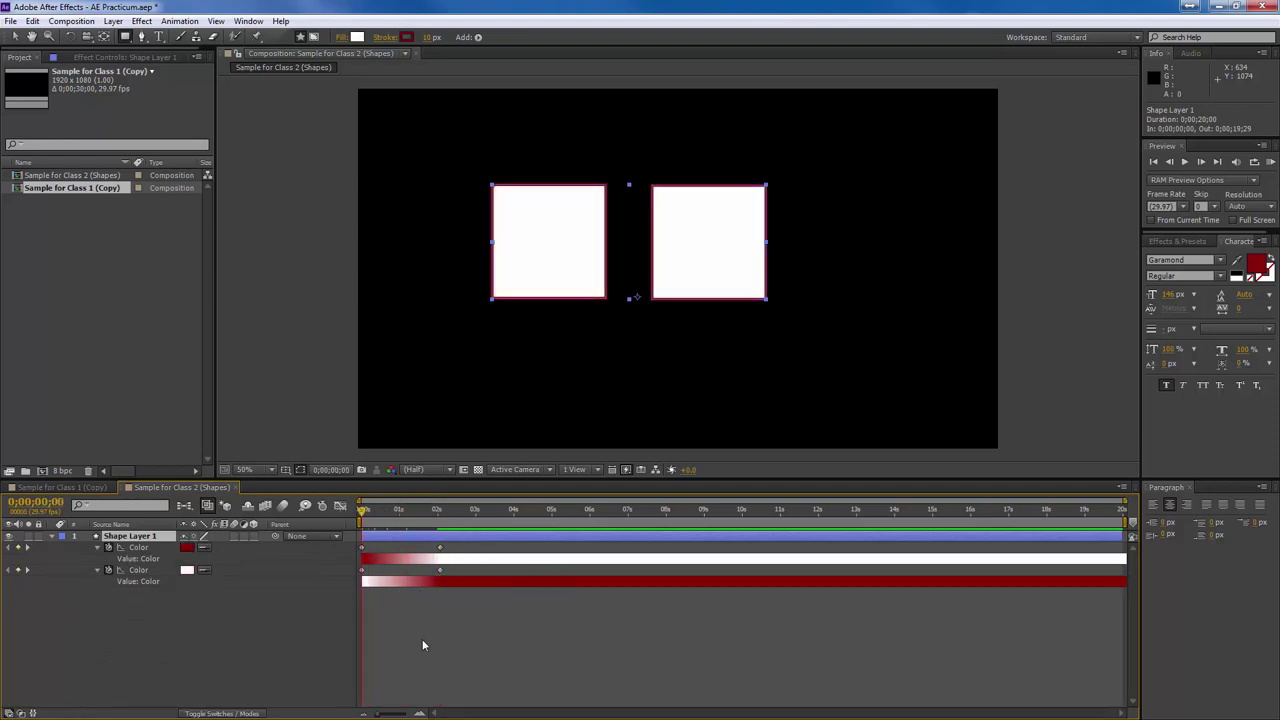
key("space")
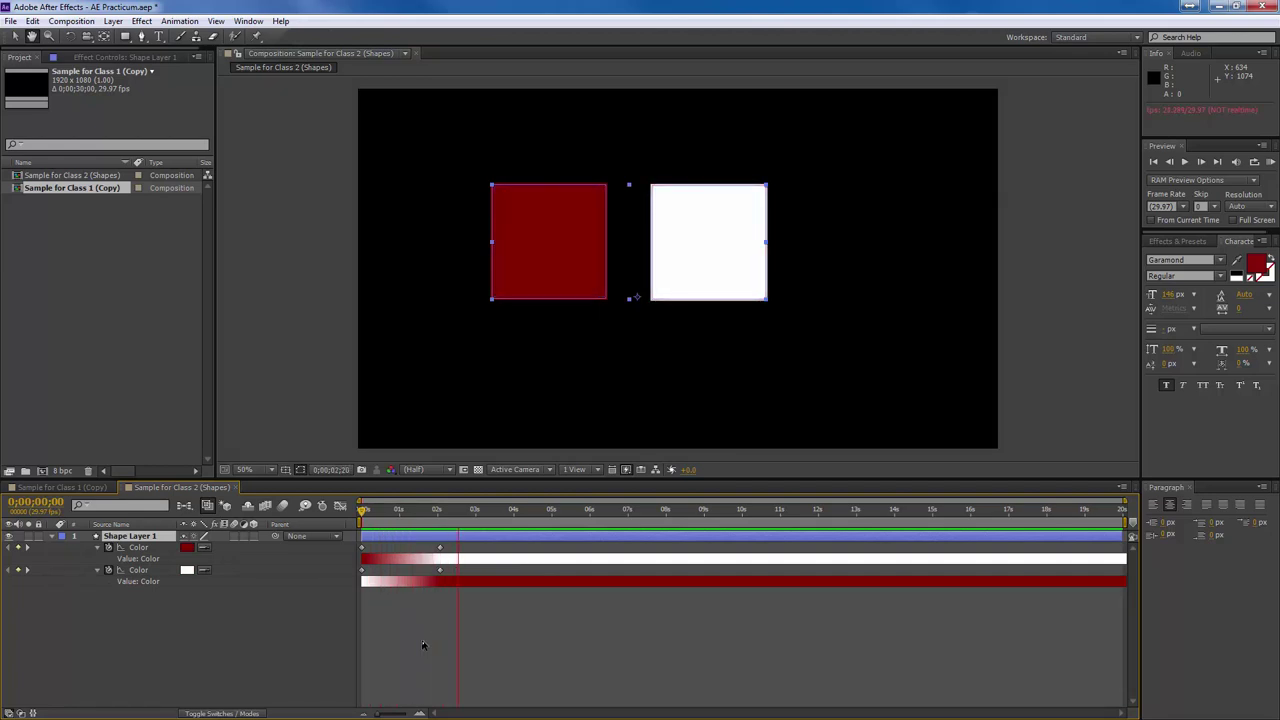
Reveal the full contents of Shape Layer 1, delete Rectangle 2, and collapse the layer.
left_click(55, 540)
left_click(55, 540)
left_click(97, 563)
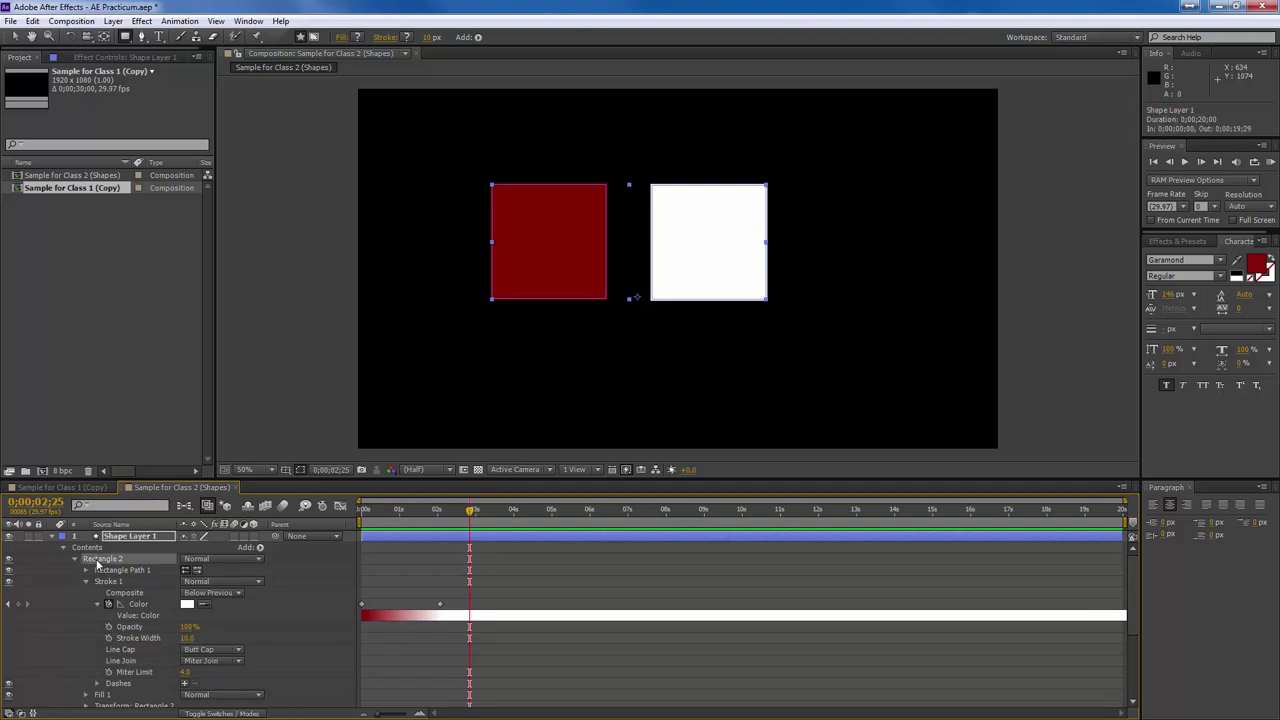
key("Delete")
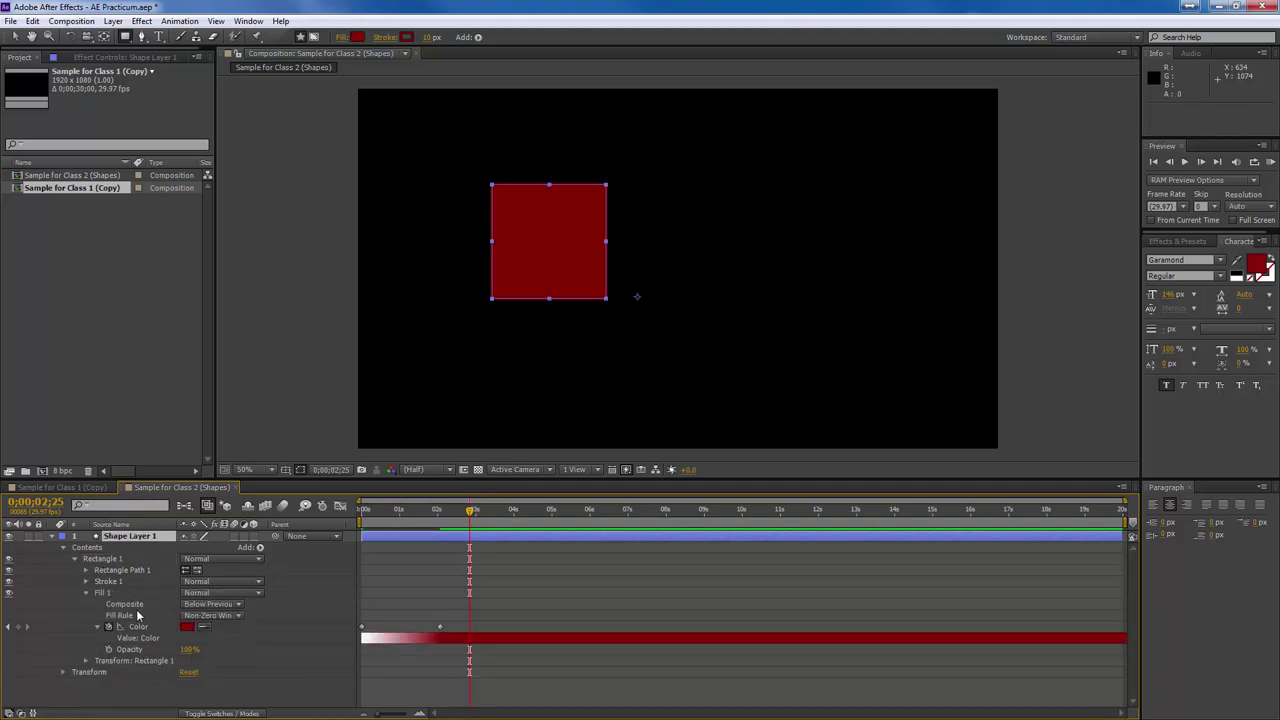
left_click(75, 560)
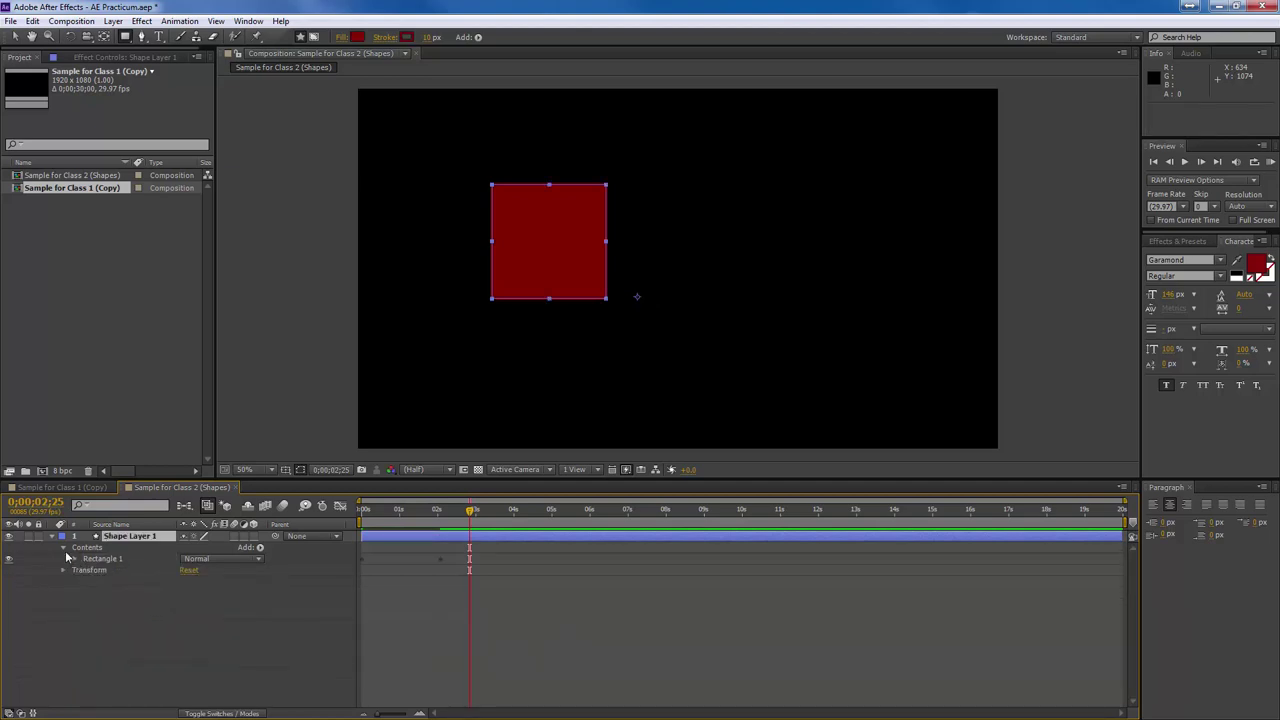
left_click(64, 548)
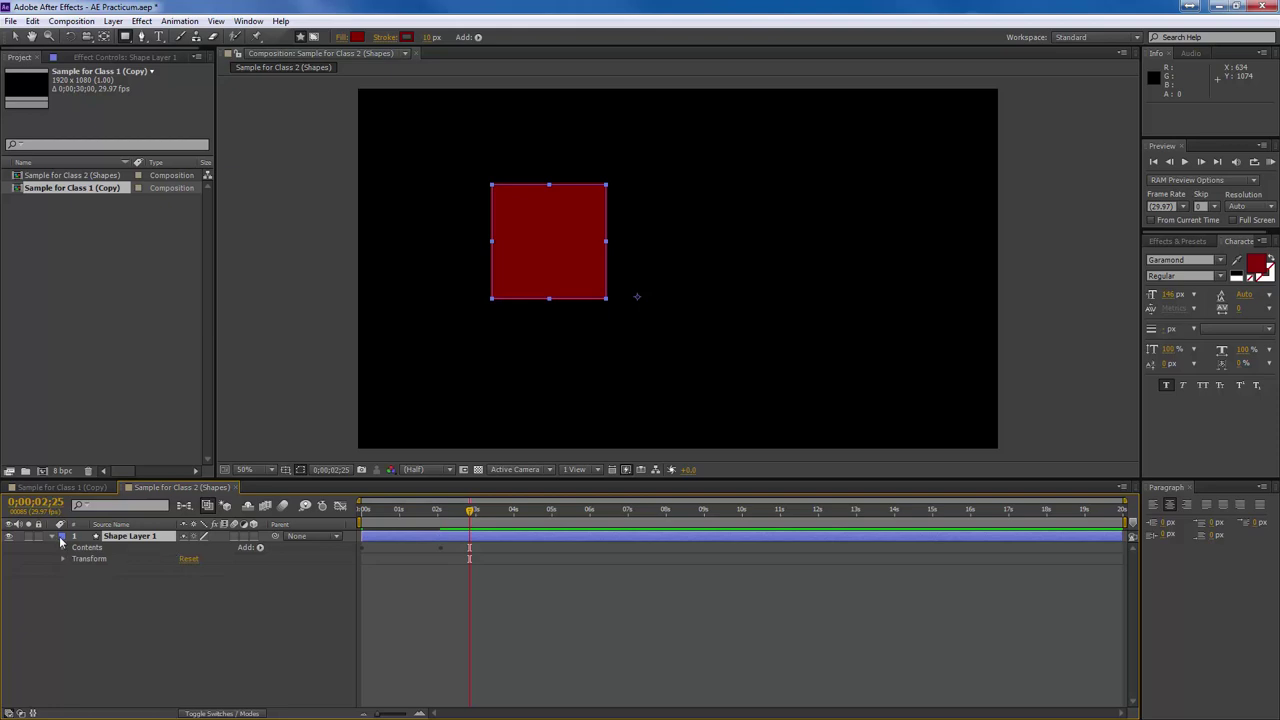
left_click(53, 537)
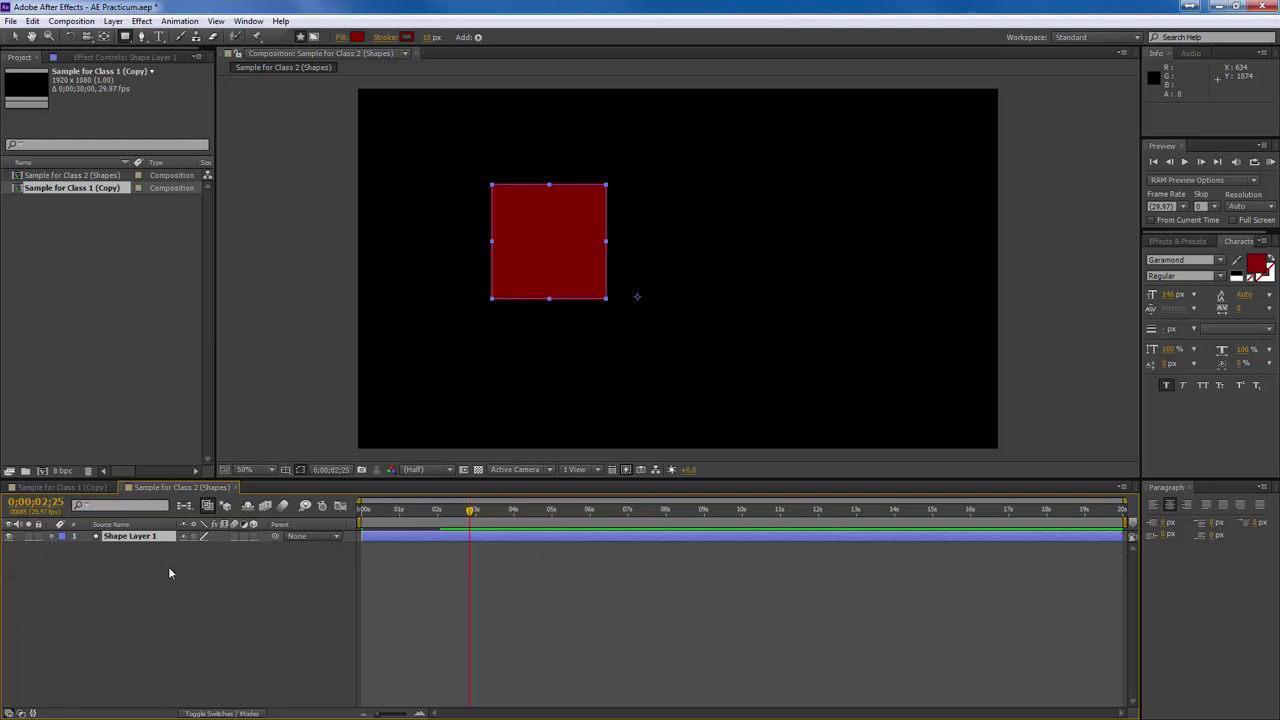
Expand Shape Layer 1 to examine the colour keyframes of Rectangle 1's Fill 1, and collapse the groups again.
left_click(53, 537)
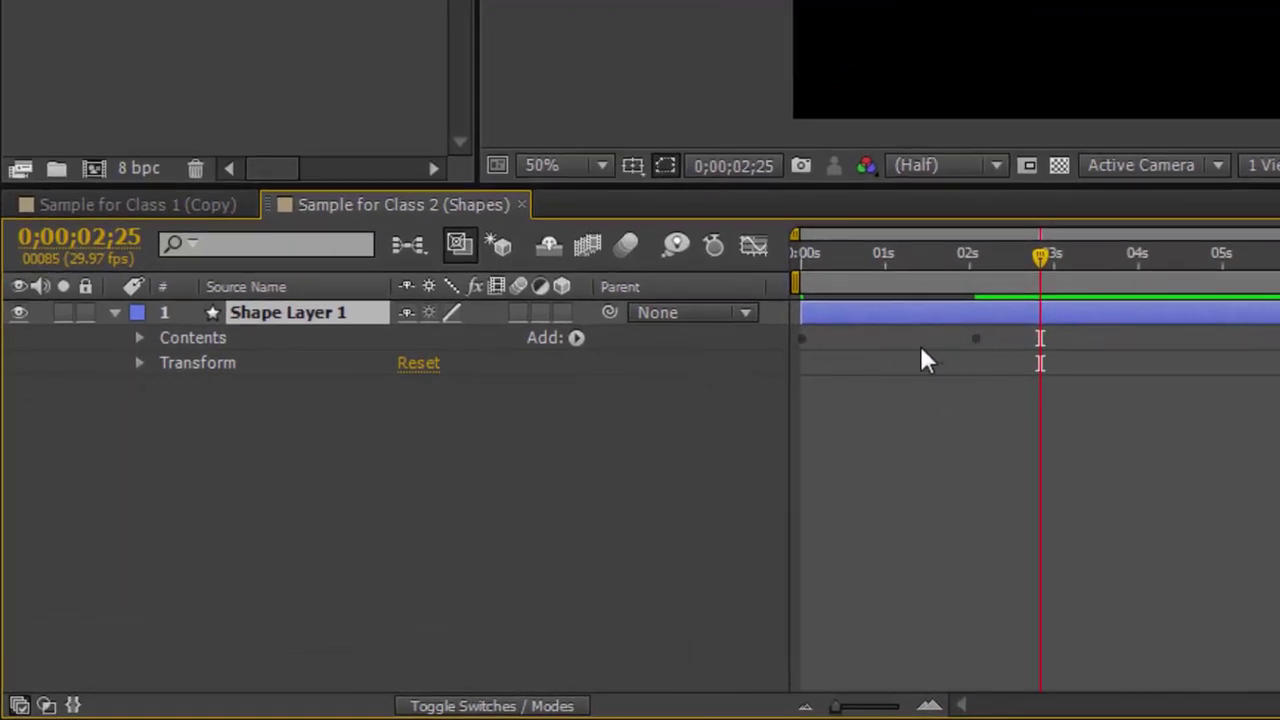
left_click(138, 338)
left_click(163, 360)
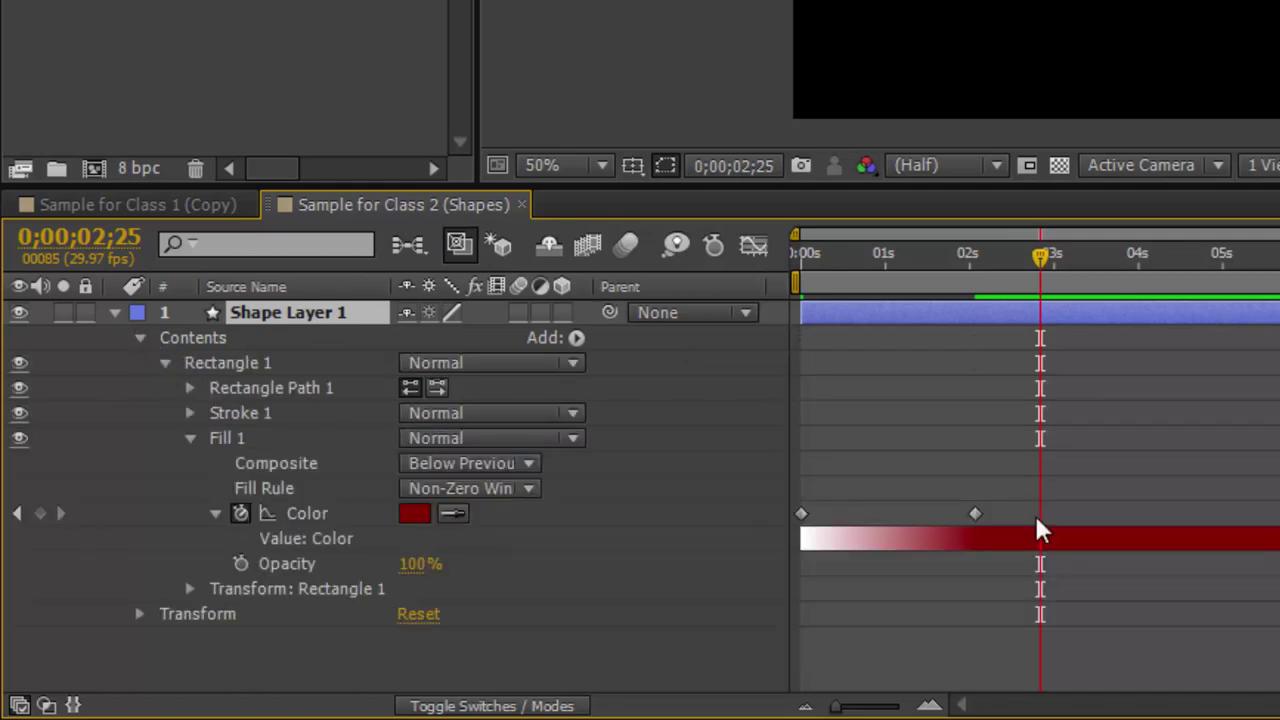
left_click(214, 512)
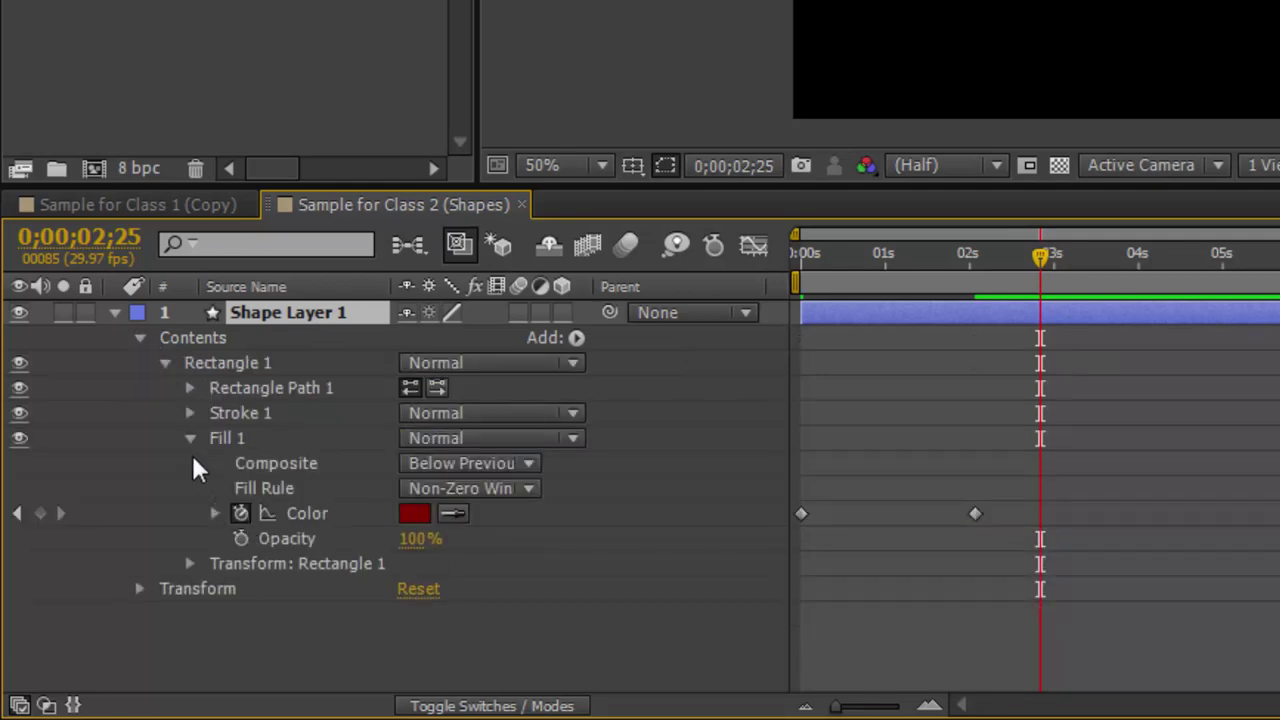
left_click(189, 440)
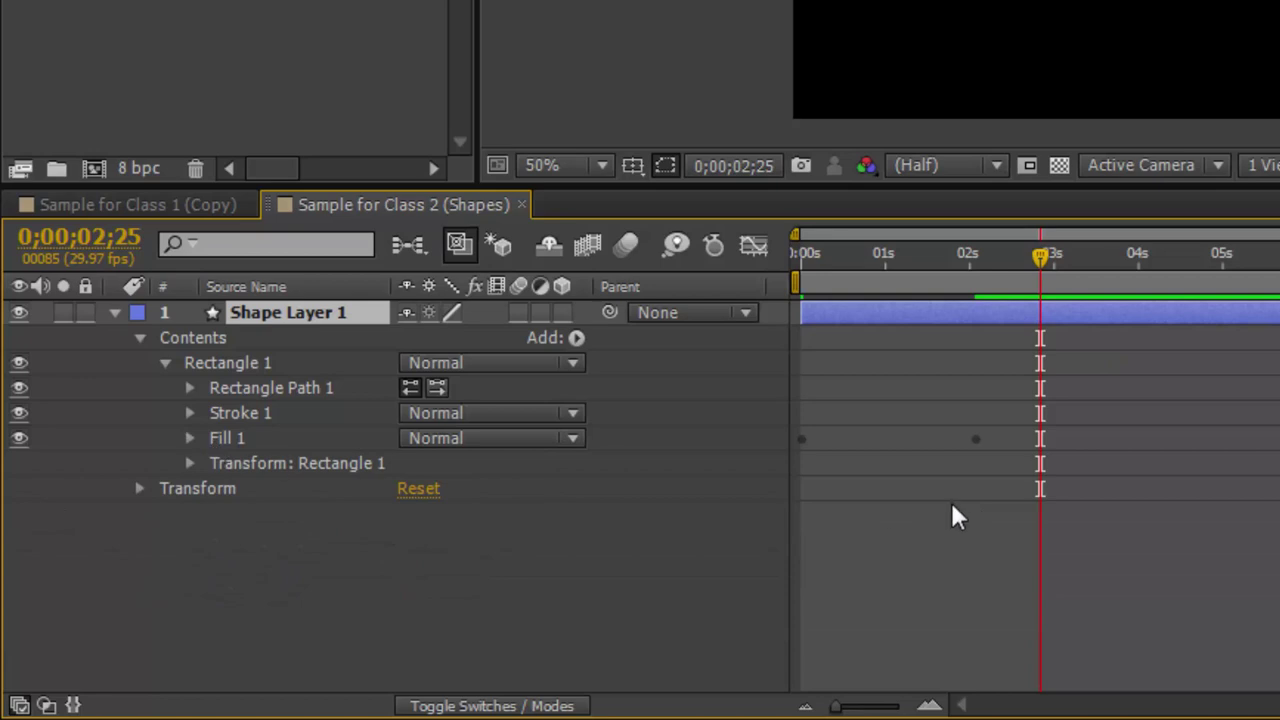
left_click(140, 337)
left_click(116, 312)
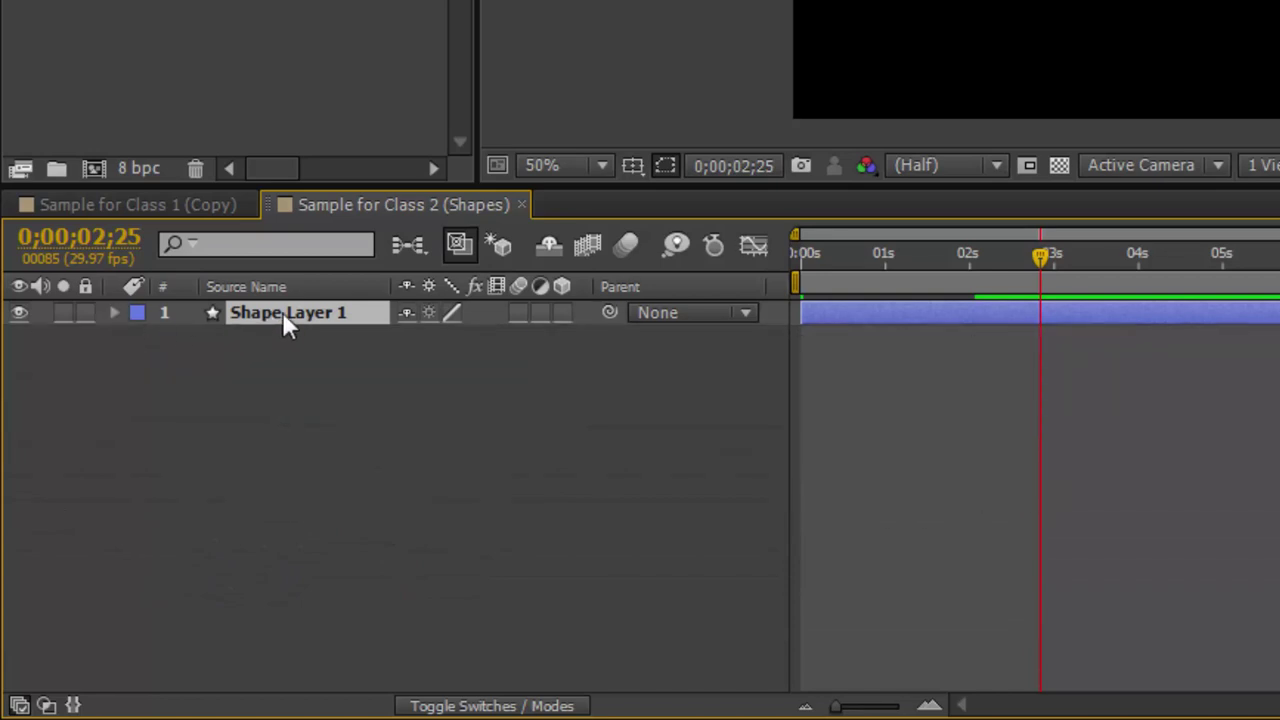
Isolate Shape Layer 1's keyframed Color property to inspect its keyframes, and collapse the layer.
key("u")
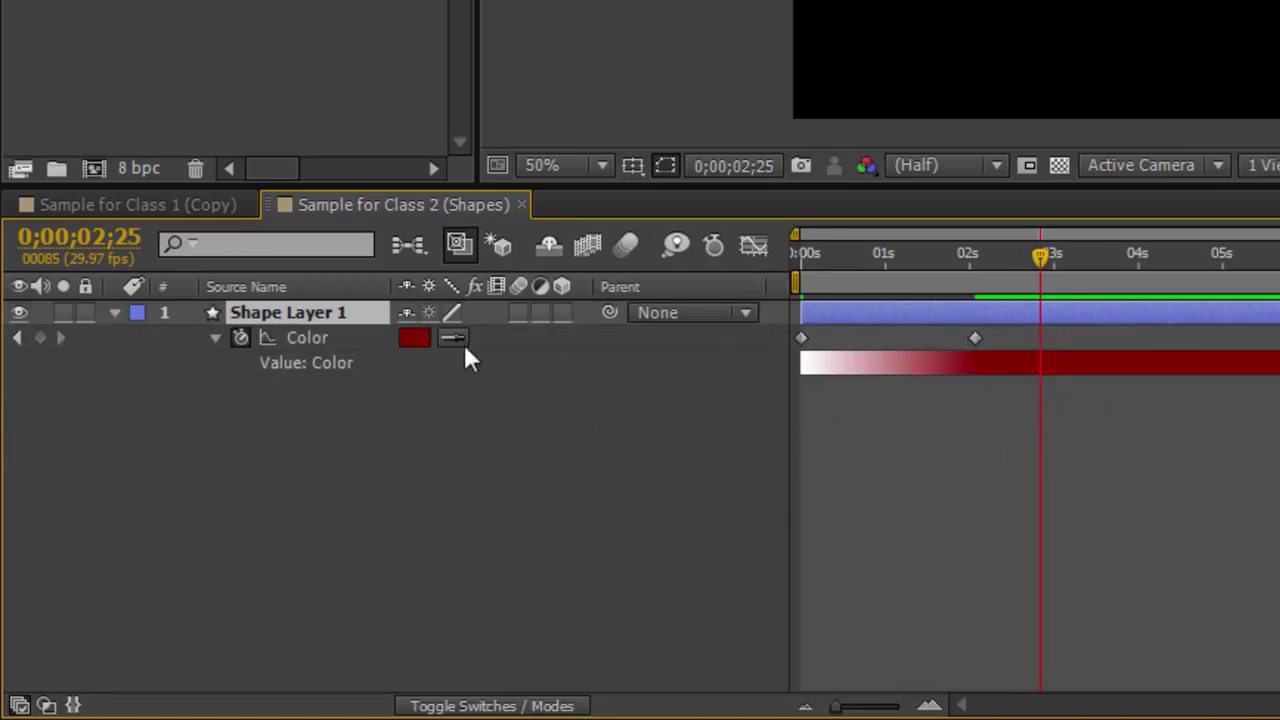
left_click(216, 337)
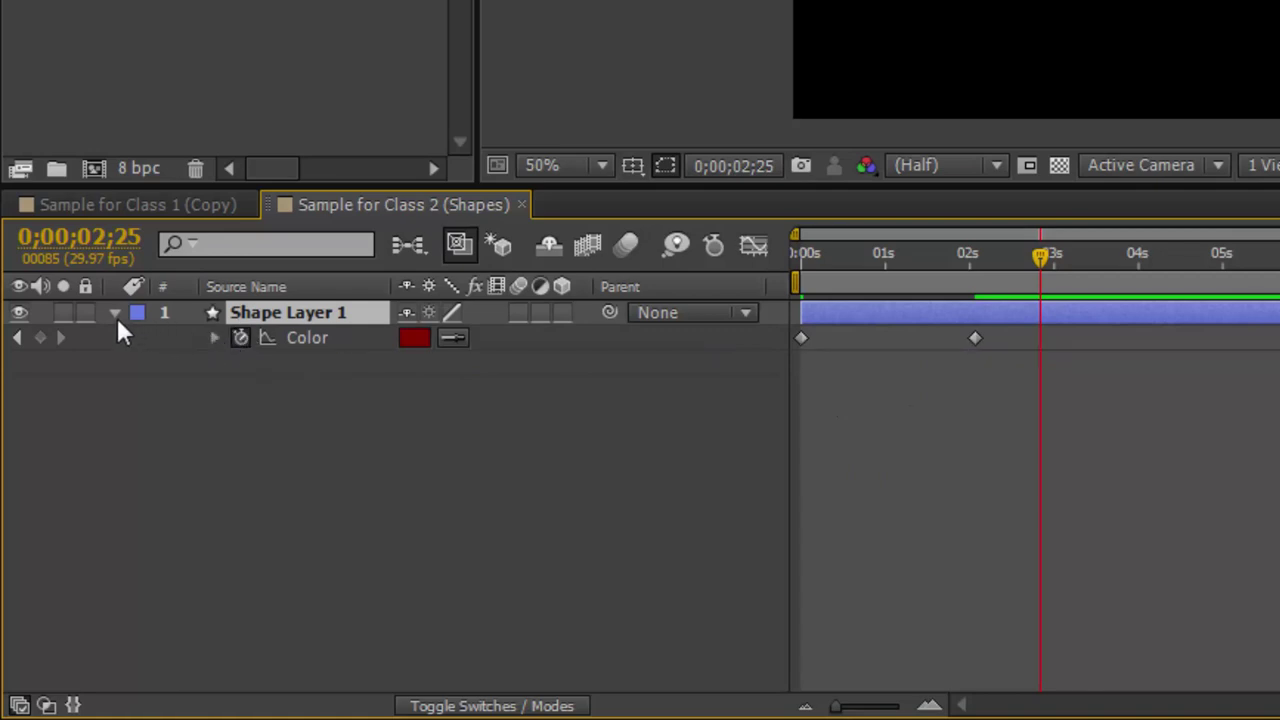
left_click(115, 313)
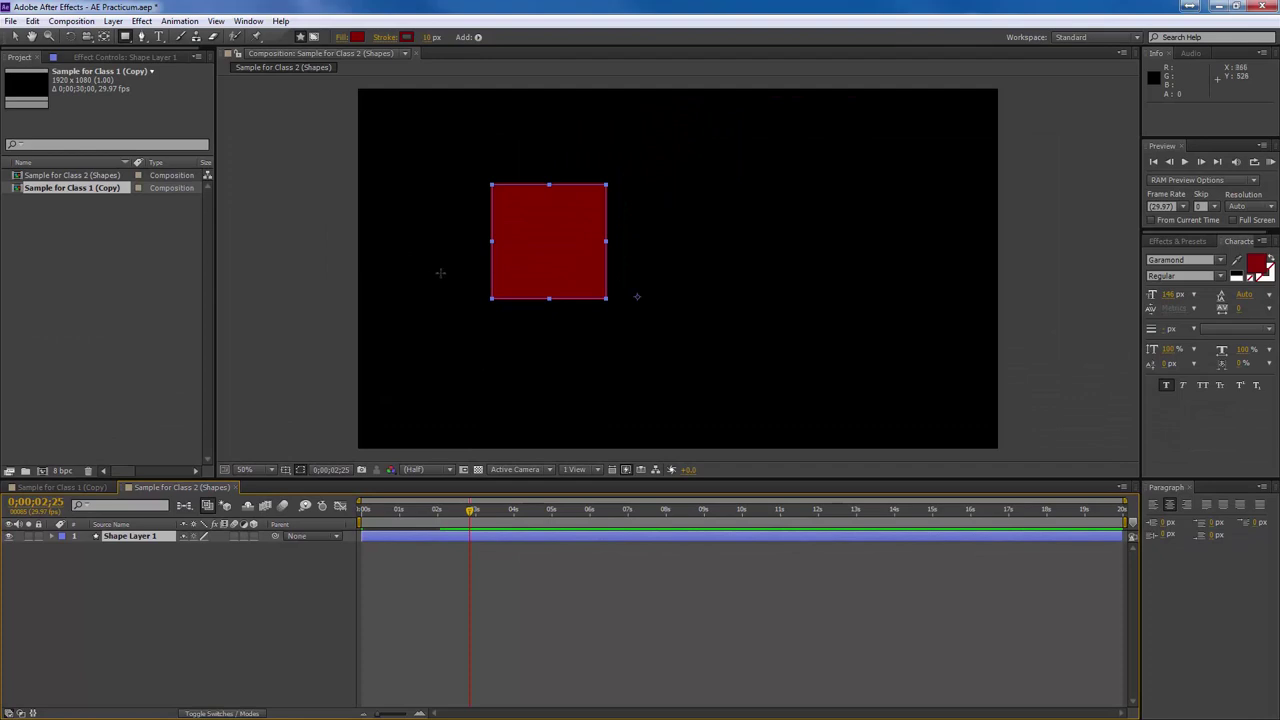
Draw a wide rounded rectangle to the right of the square within Shape Layer 1, and check its property groups.
left_click(125, 37)
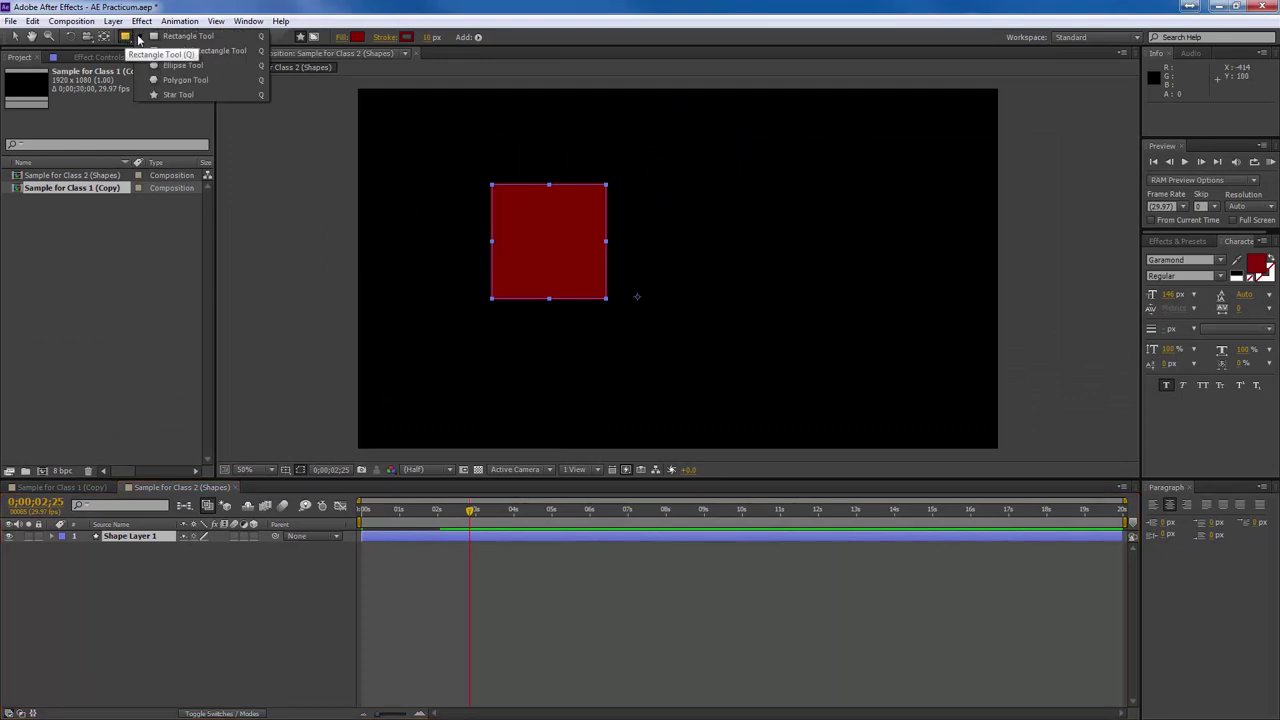
left_click(166, 51)
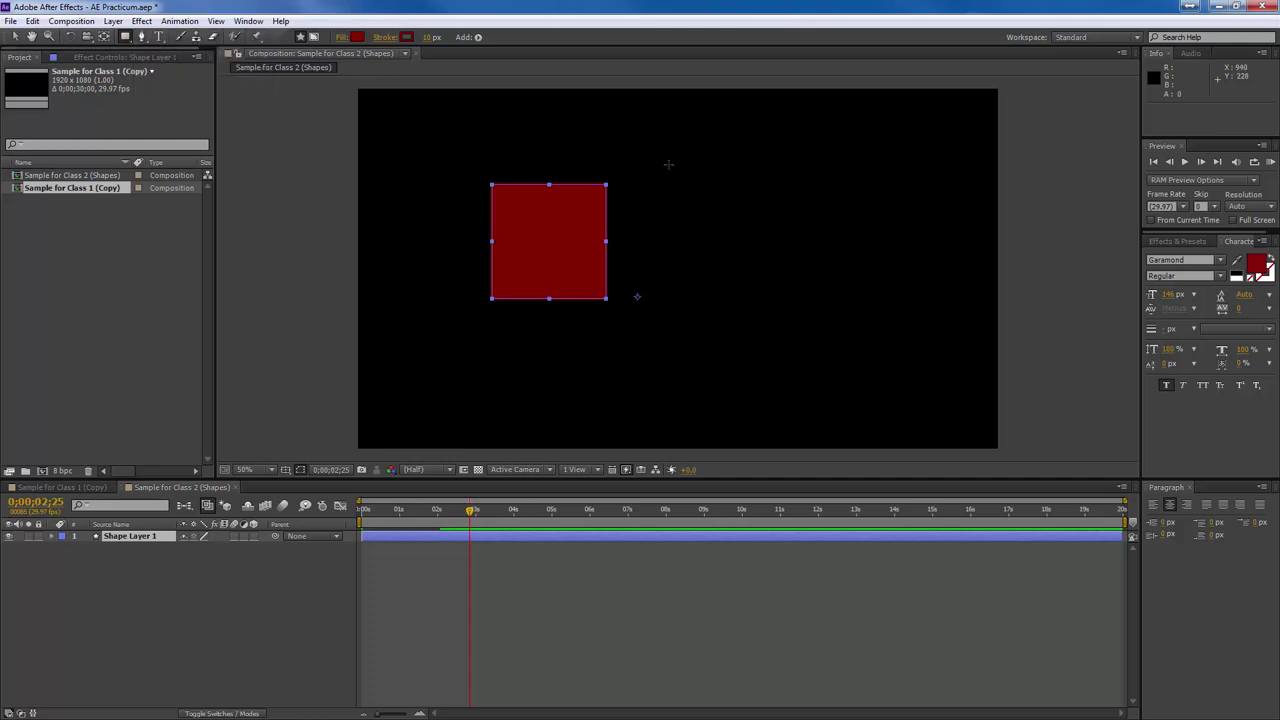
left_click_drag(668, 163, 891, 298)
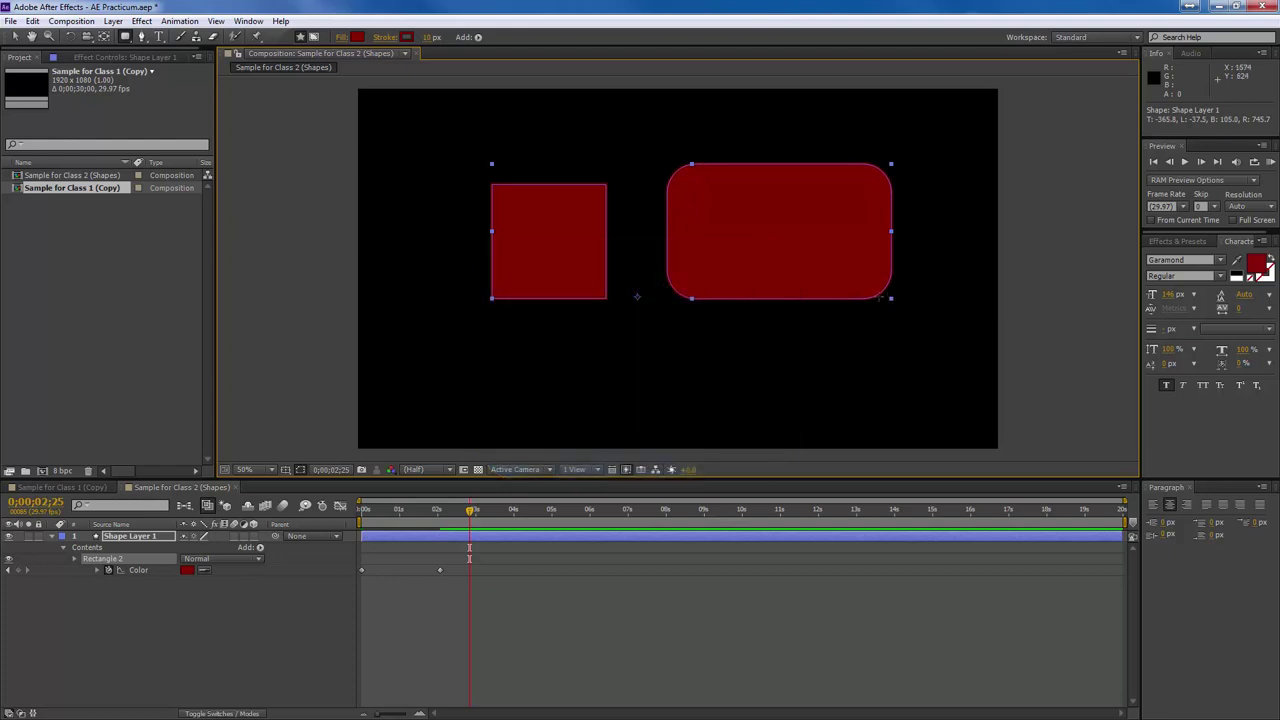
left_click(75, 560)
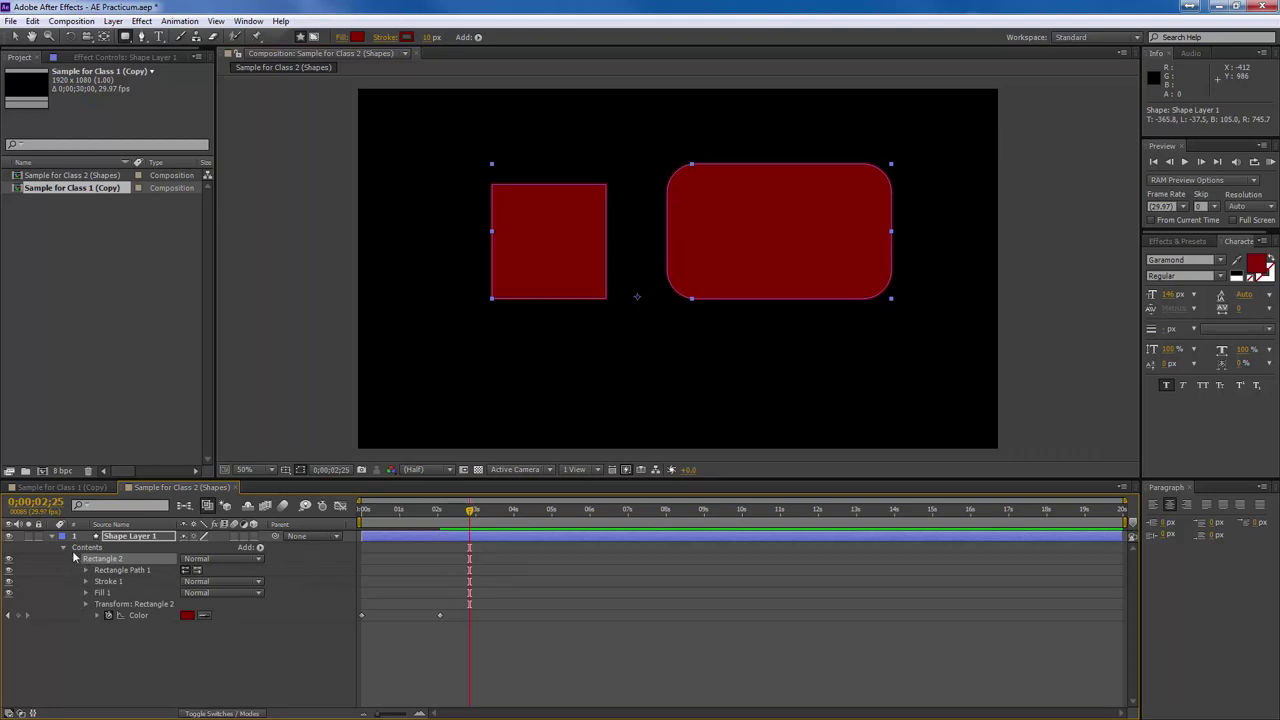
left_click(75, 560)
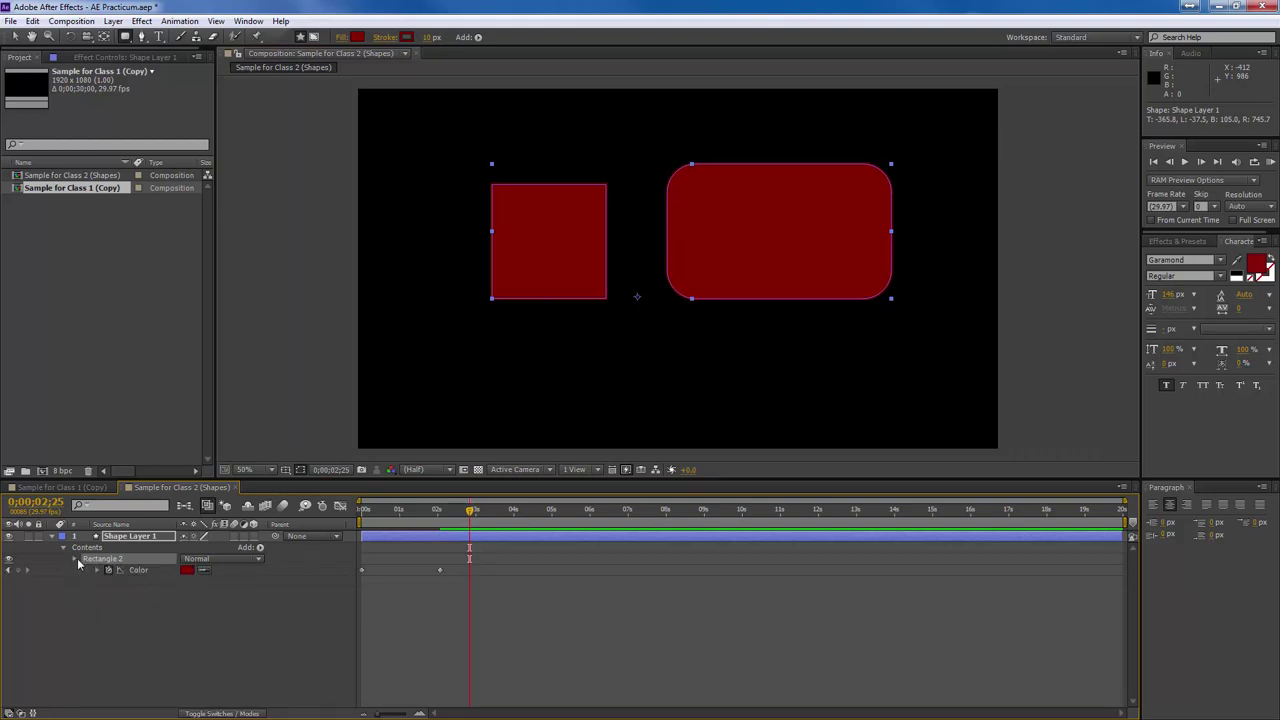
Set the rounded rectangle's fill colour to white.
left_click(357, 38)
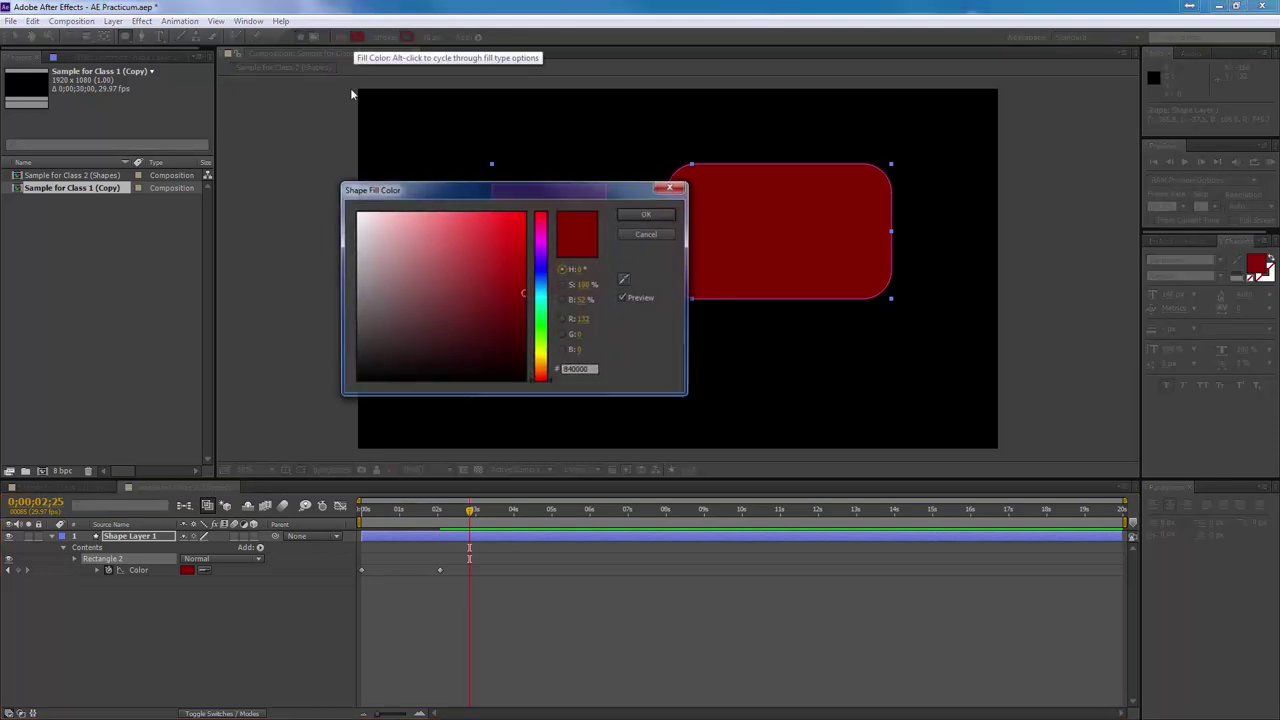
left_click(357, 213)
left_click(632, 216)
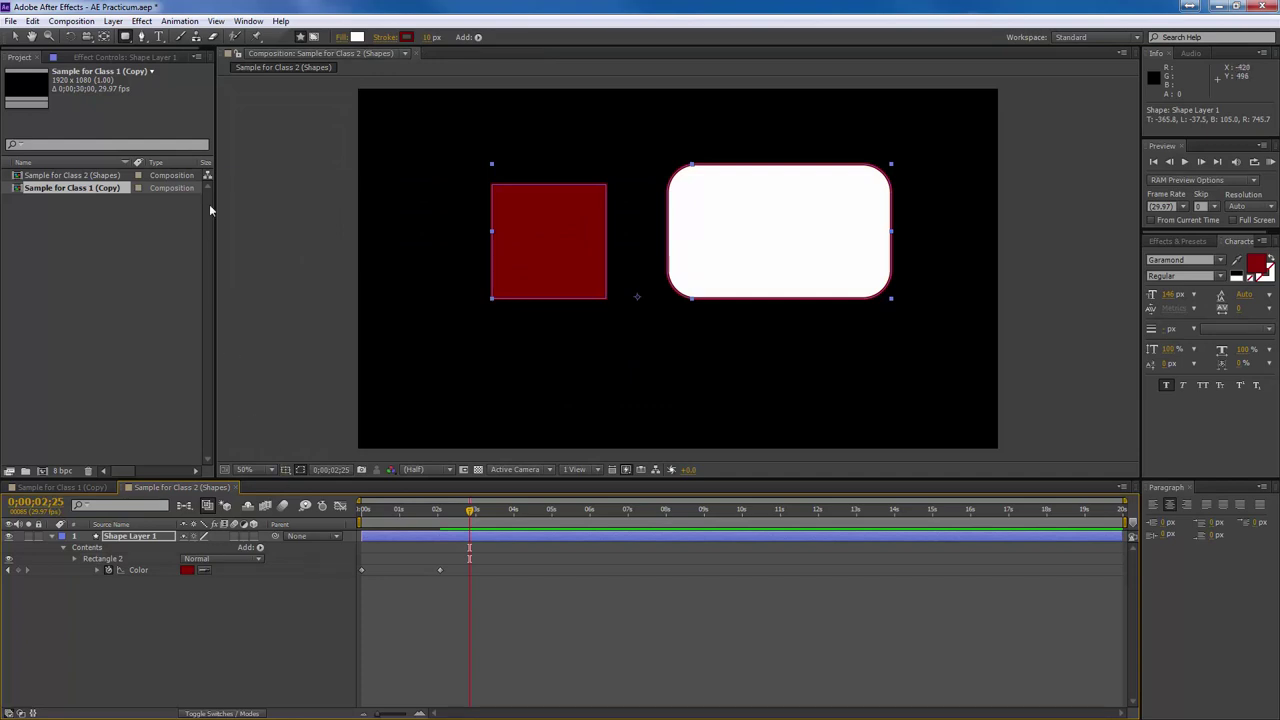
Draw a small circle with the Ellipse tool below and left of the red square, within the same shape layer.
left_click_drag(131, 40, 162, 66)
left_click_drag(430, 308, 464, 376)
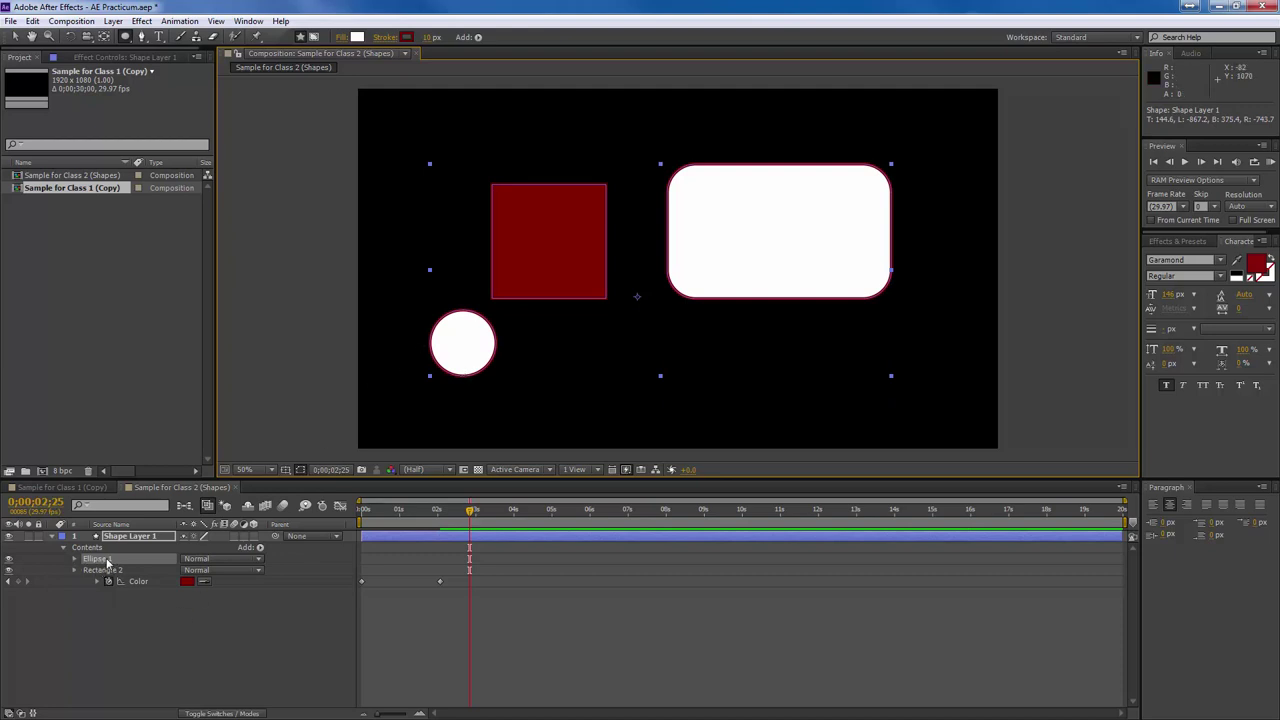
Review all shapes in Shape Layer 1's contents, selecting Rectangle 1 and Rectangle 2 individually, and collapse the contents.
left_click(53, 537)
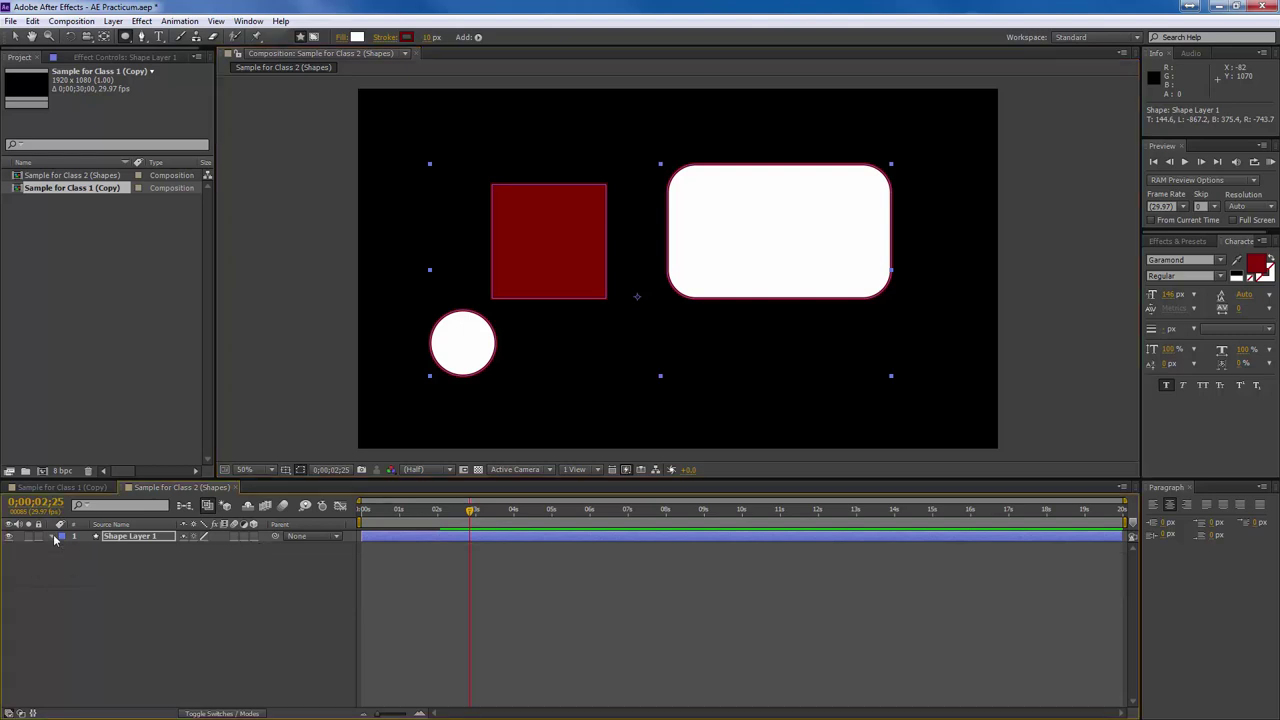
left_click(54, 537)
left_click(108, 582)
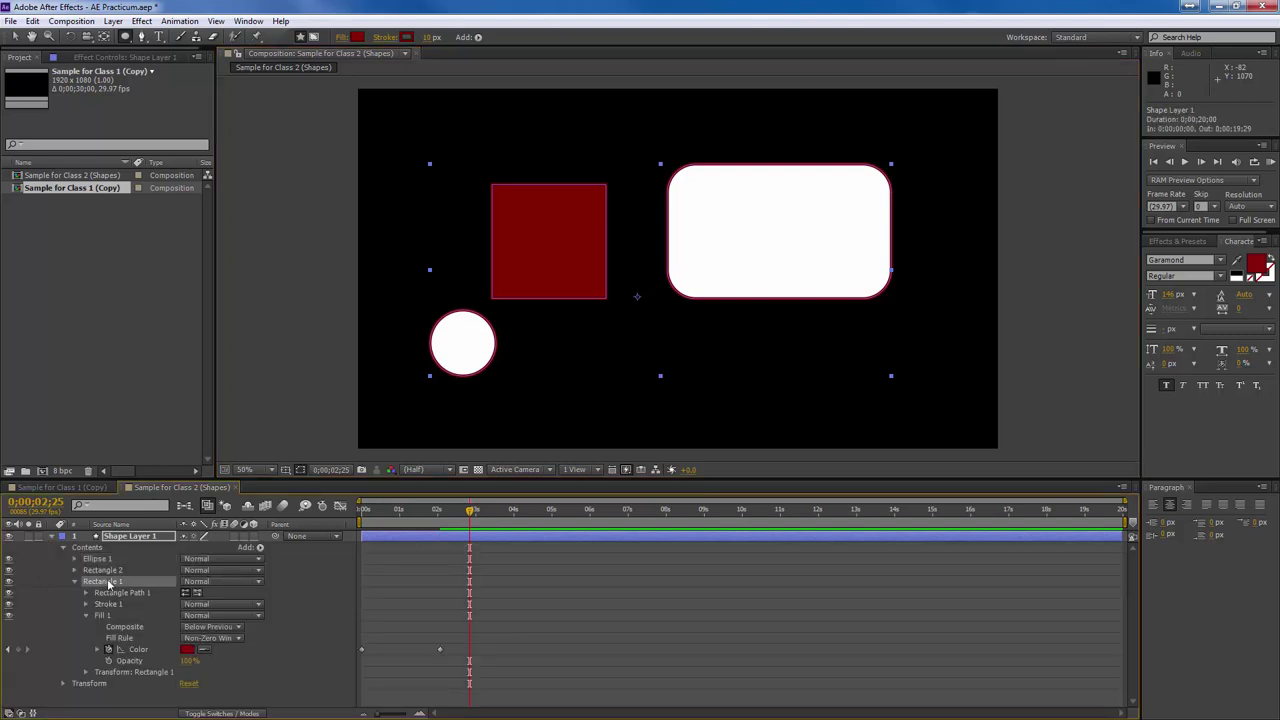
left_click(104, 570)
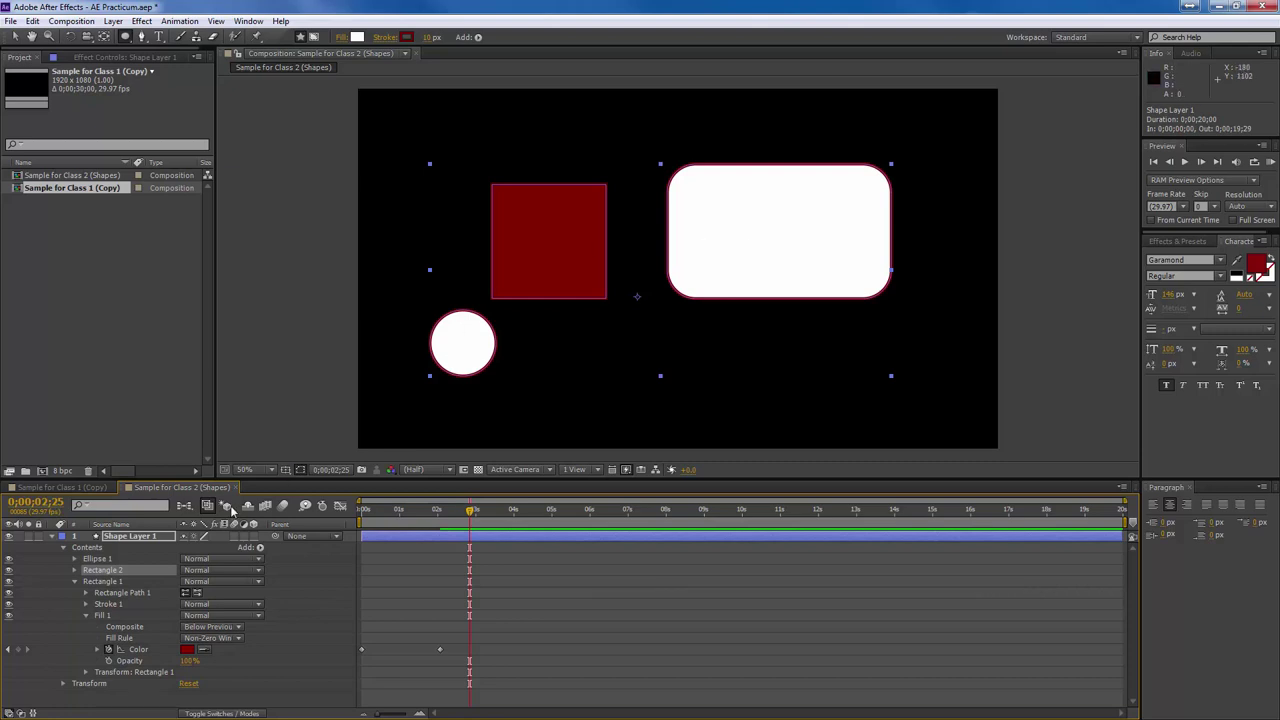
left_click(62, 548)
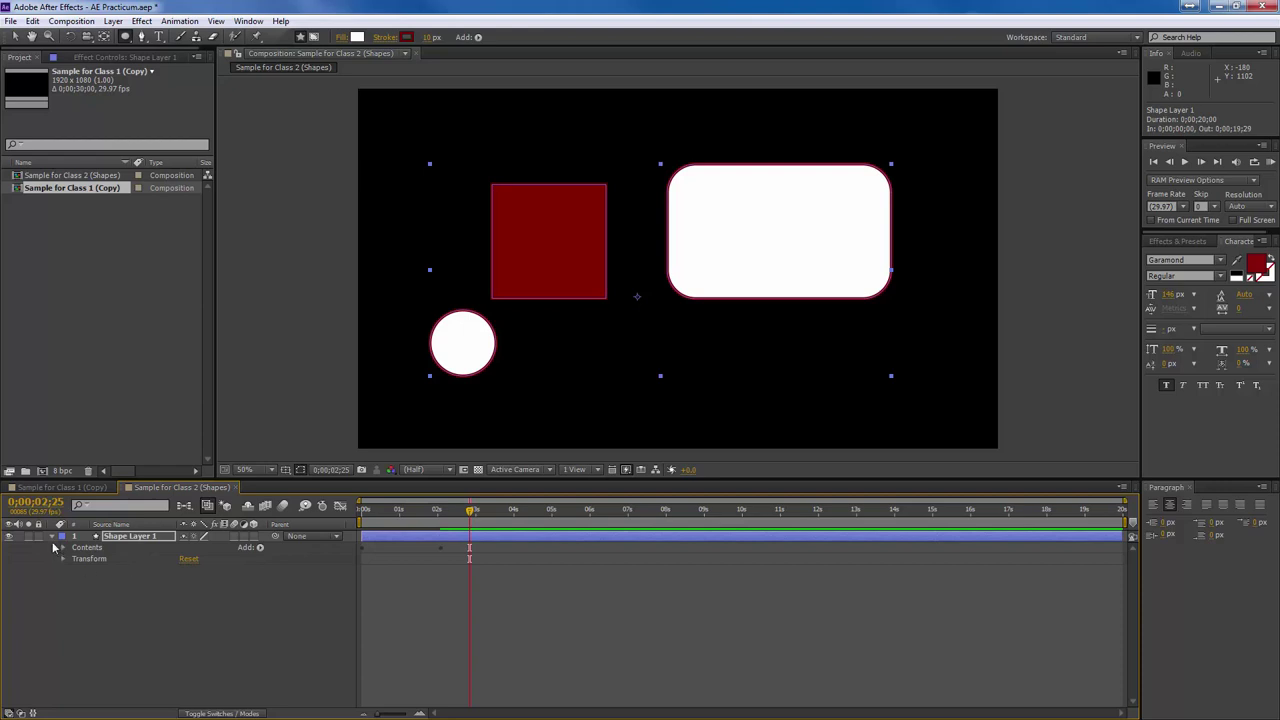
Draw a white eight-sided polygon with the Polygon tool on a new shape layer, overlapping the red square's upper-left corner.
key("F2")
left_click(125, 606)
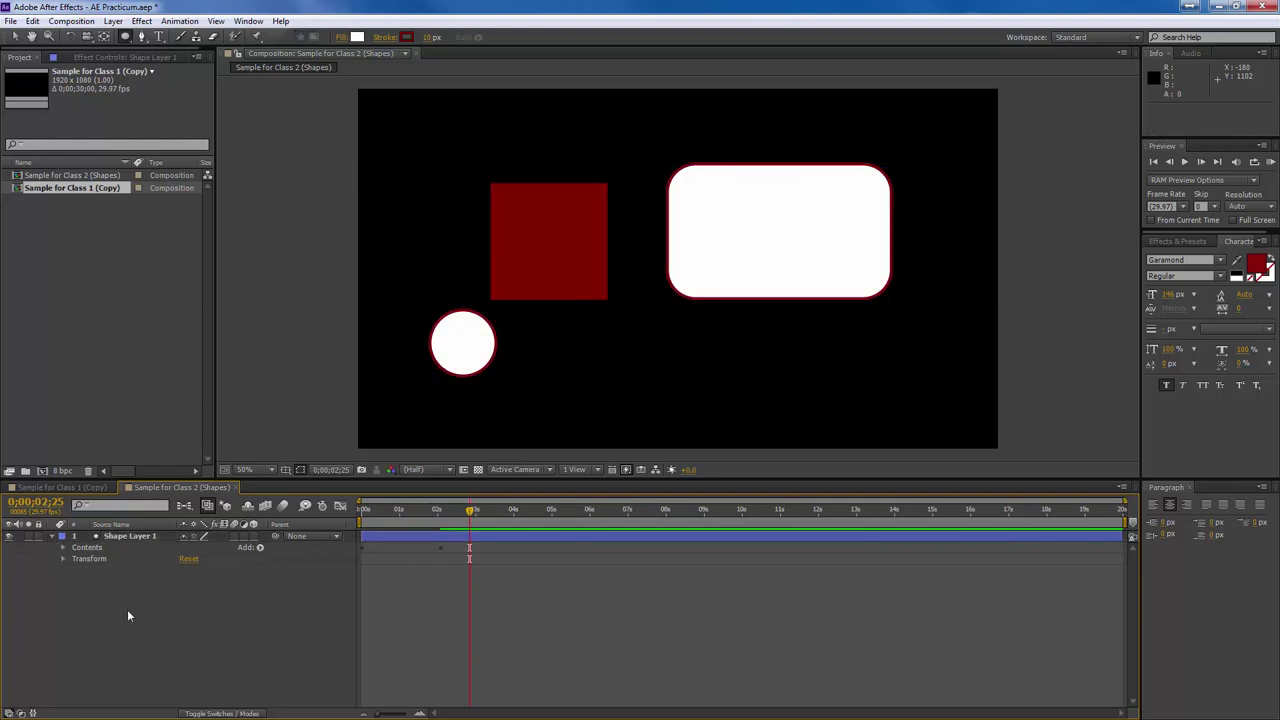
left_click(120, 537)
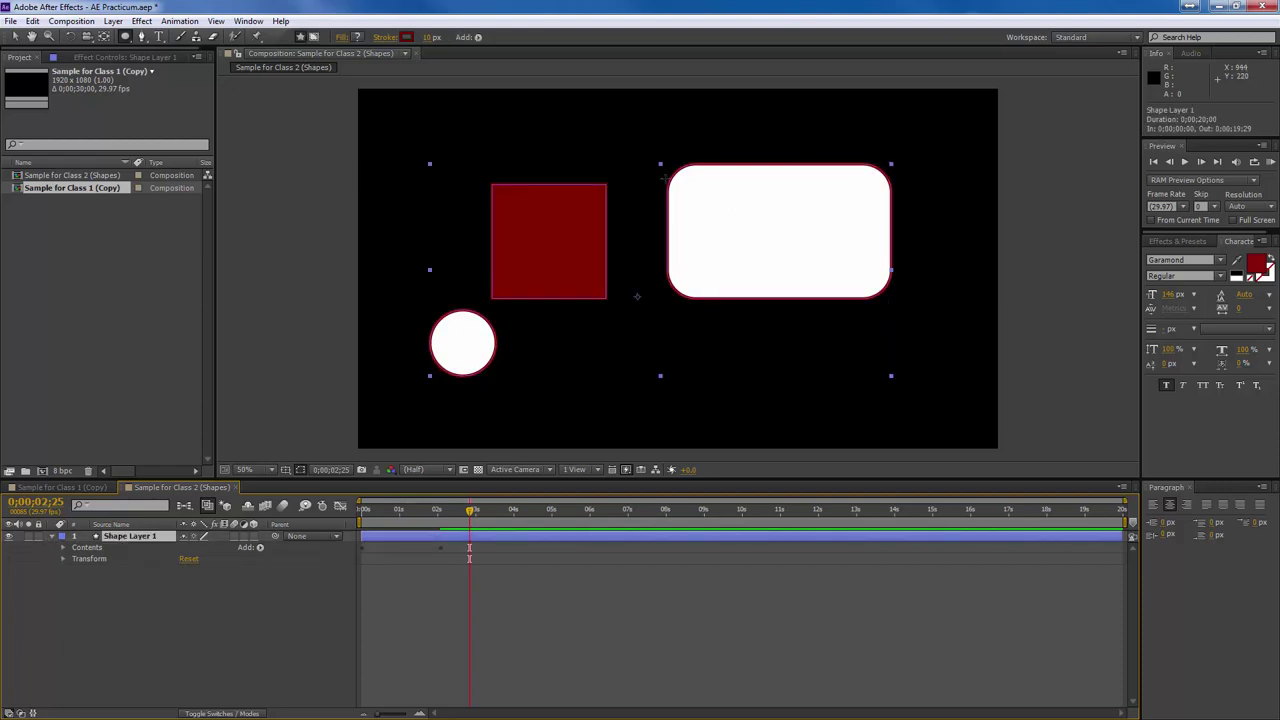
left_click(171, 614)
left_click(125, 37)
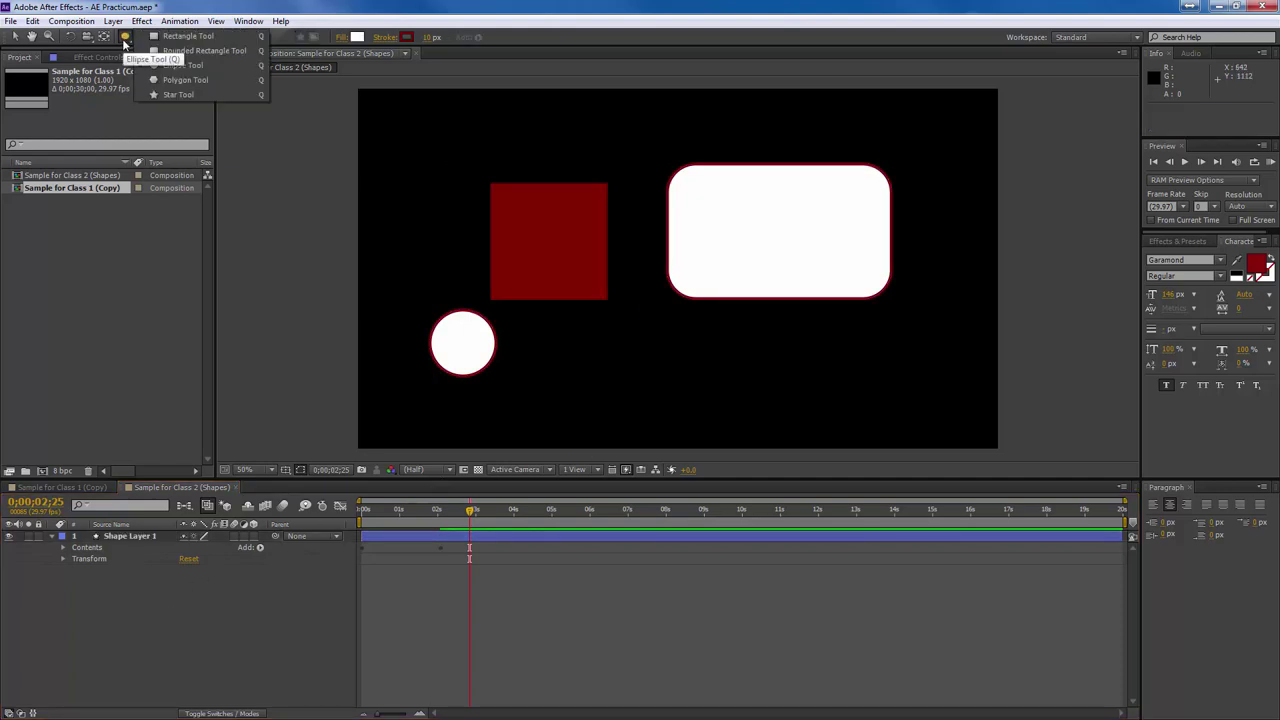
left_click(150, 79)
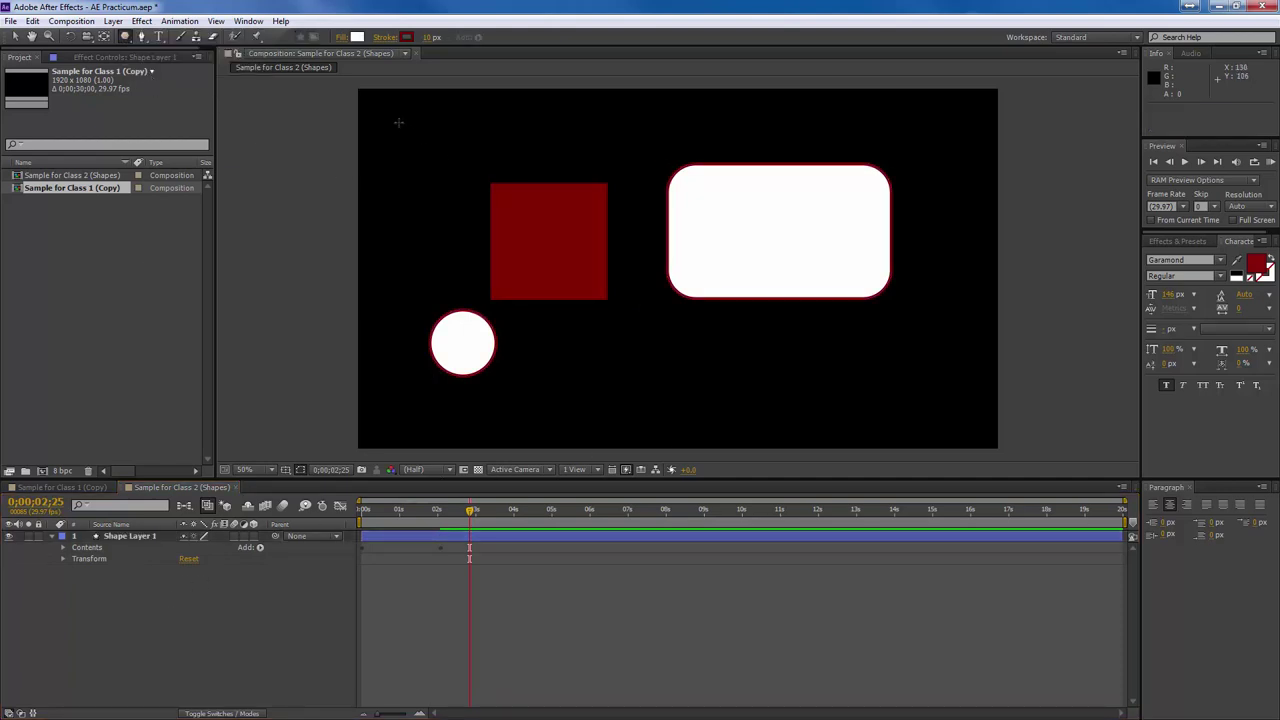
left_click_drag(397, 120, 360, 121)
mouse_move(428, 163)
left_mouse_down()
mouse_move(412, 140)
mouse_move(497, 212)
left_mouse_up()
key("Up")
key("Up")
key("Up")
key("Down")
key("Down")
key("Down")
key("Up")
key("Up")
key("Up")
key("Up")
key("Up")
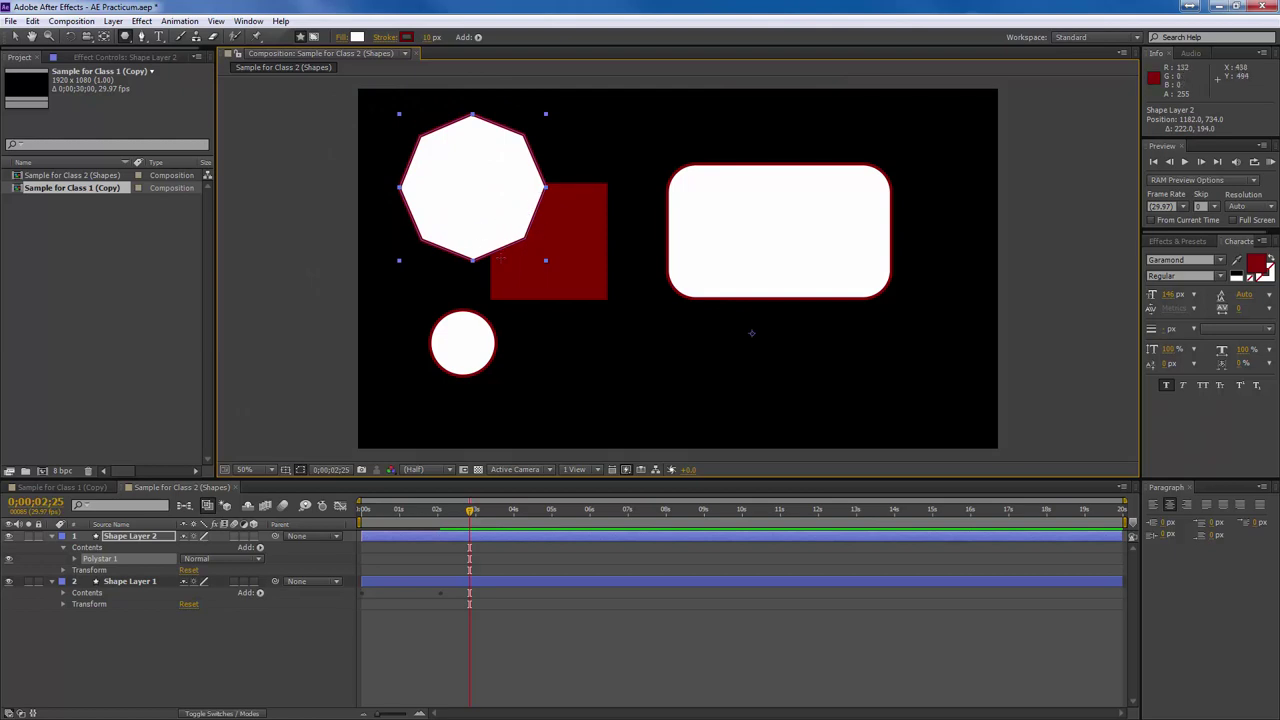
Move Shape Layer 1 above Shape Layer 2 in the layer stack and expand its contents.
left_click(129, 583)
mouse_move(130, 587)
left_mouse_down()
mouse_move(128, 532)
mouse_move(140, 530)
left_mouse_up()
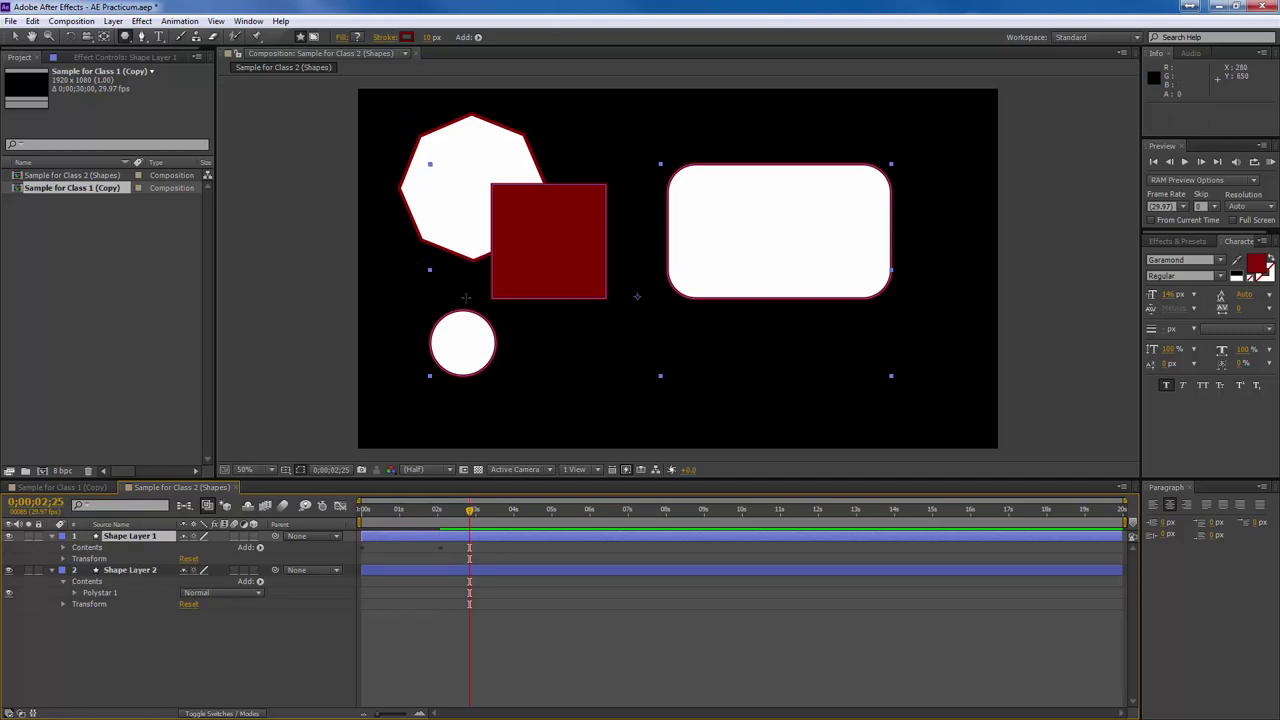
left_click(63, 548)
Change the fill type of Rectangle 1, the red square, from solid colour to linear gradient.
left_click(100, 582)
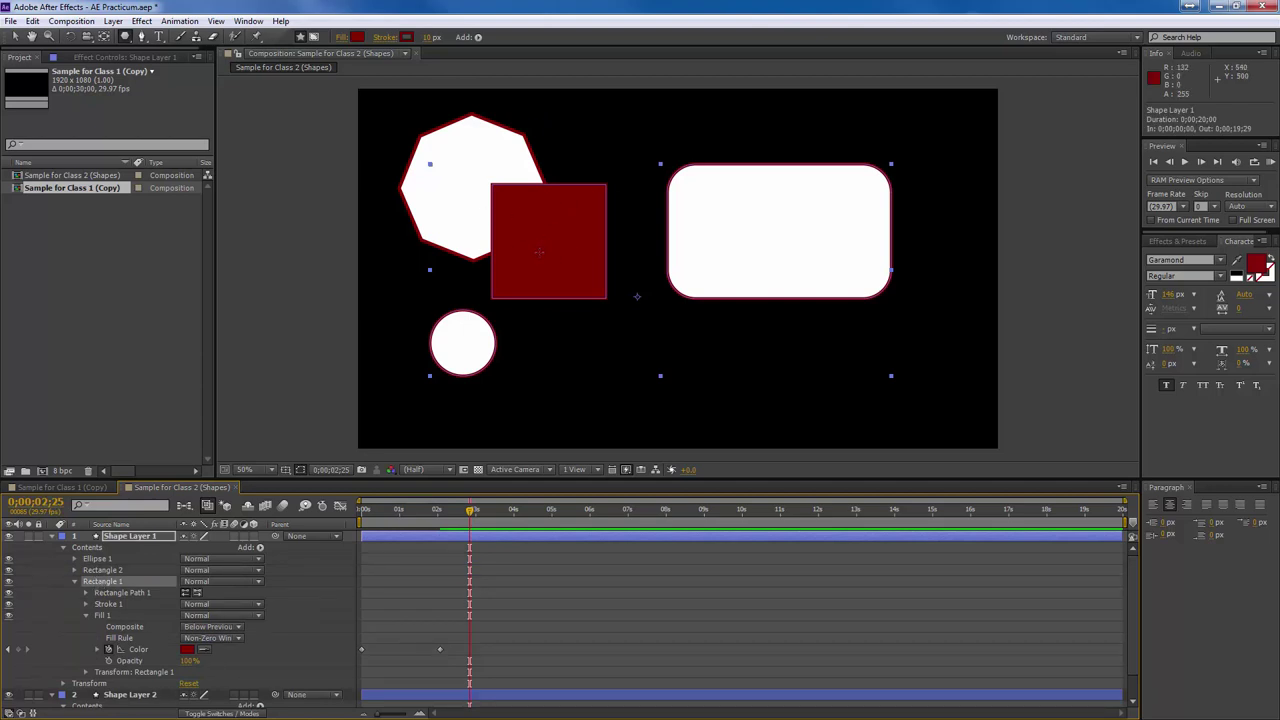
left_click(358, 37)
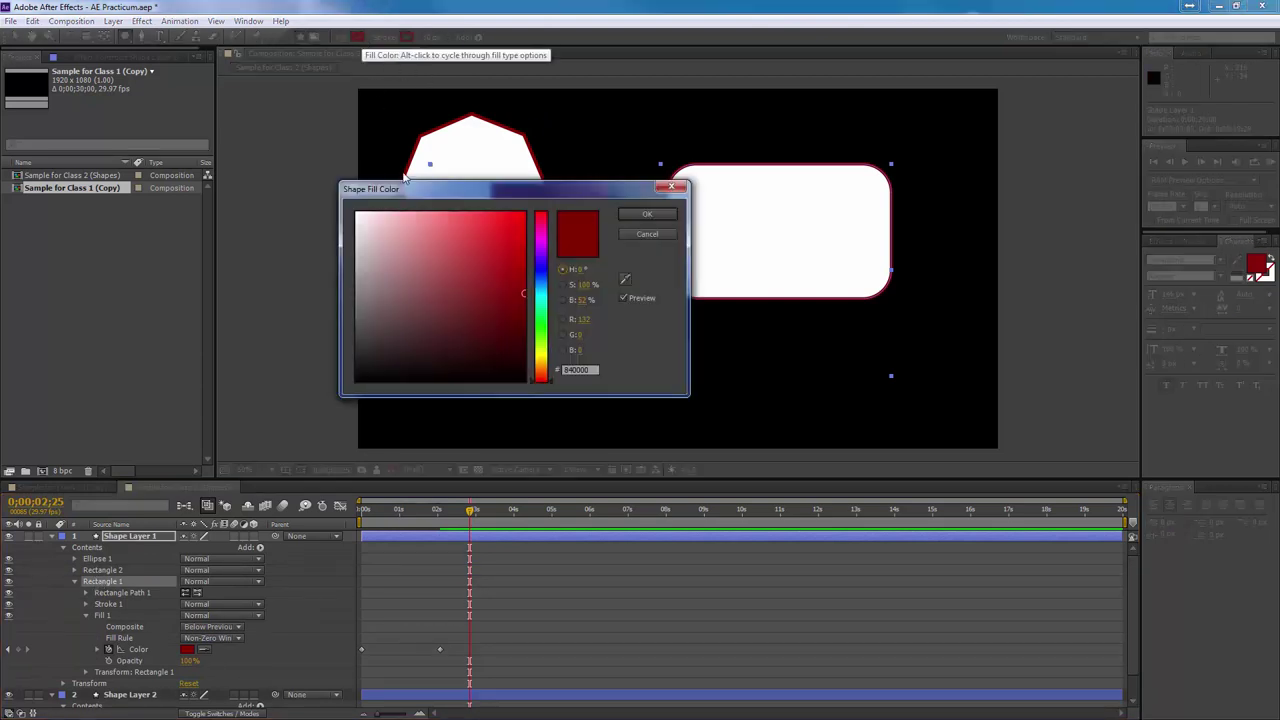
left_click(636, 238)
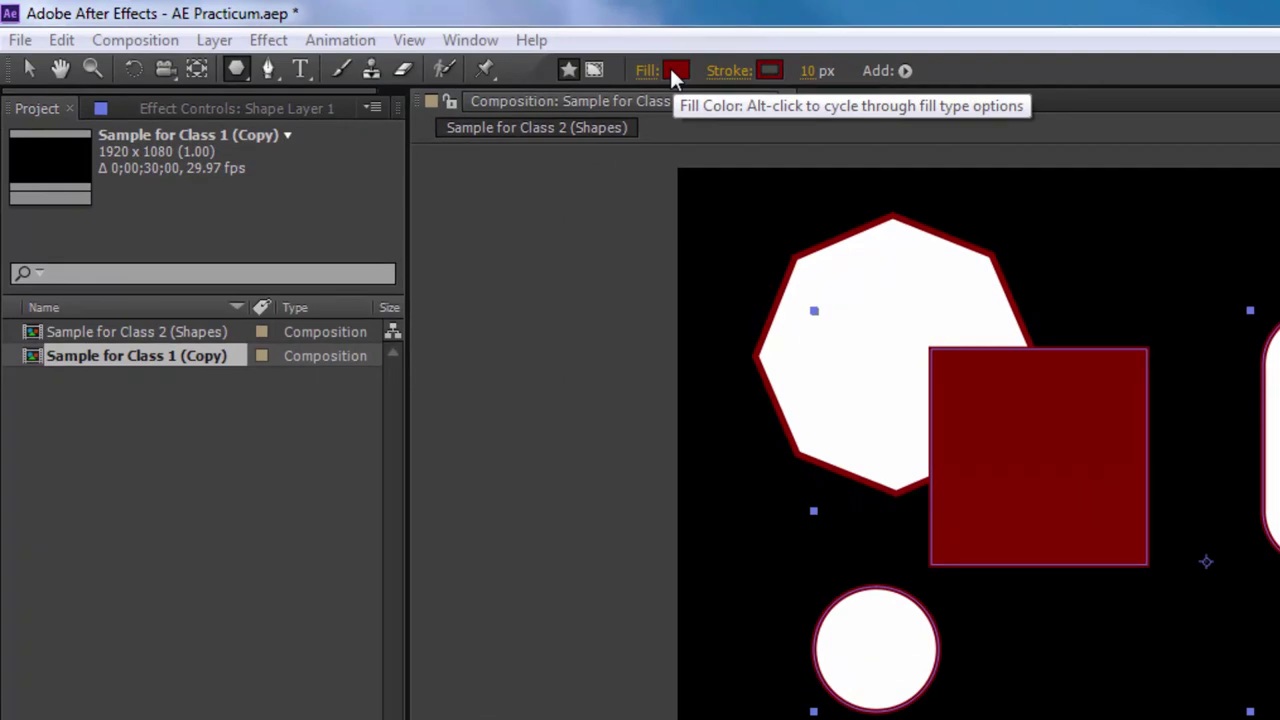
left_click(672, 72, "alt")
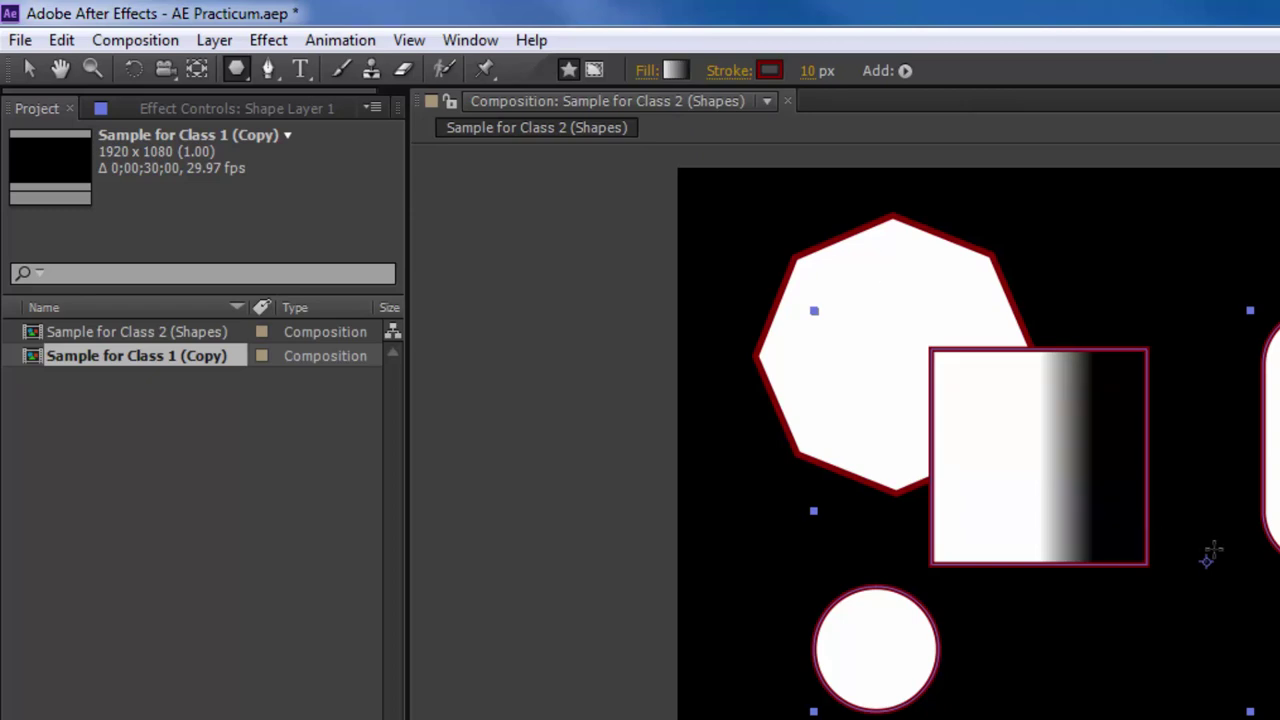
Try red DB0000 as the starting colour stop of the square's linear gradient in the Gradient Editor.
left_click(28, 68)
left_click(1078, 350)
left_click(677, 68)
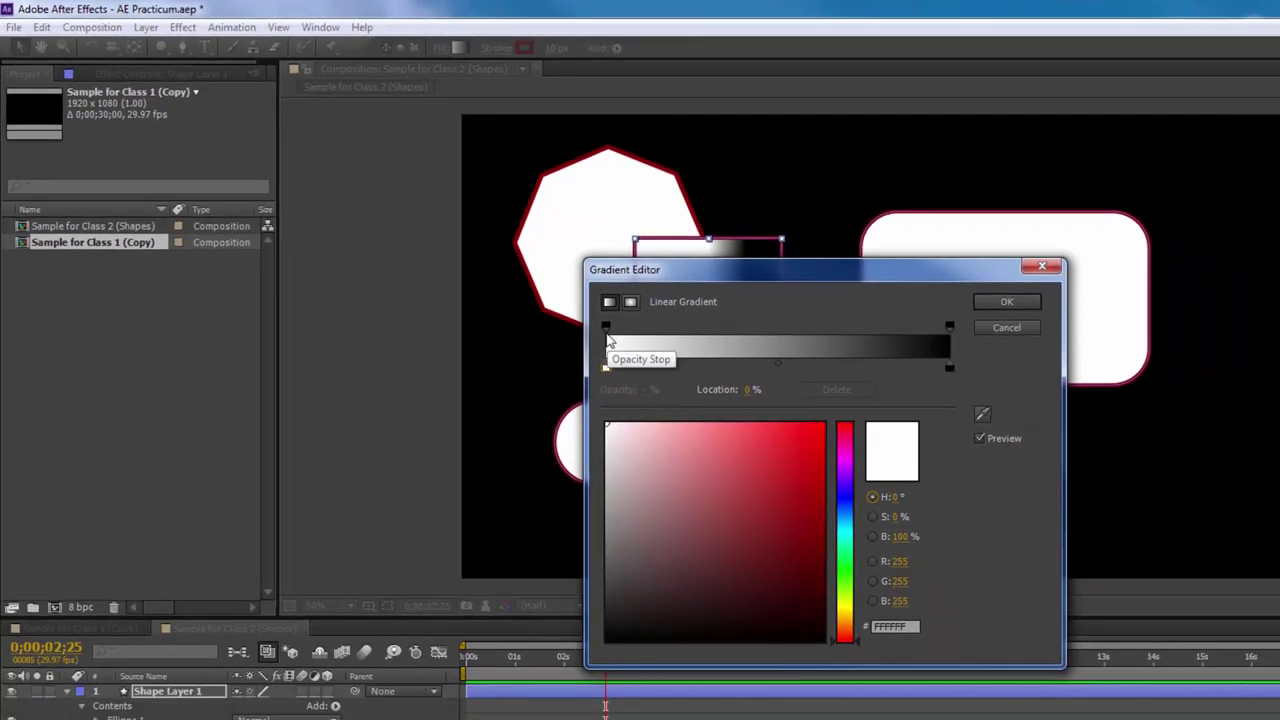
left_click(606, 329)
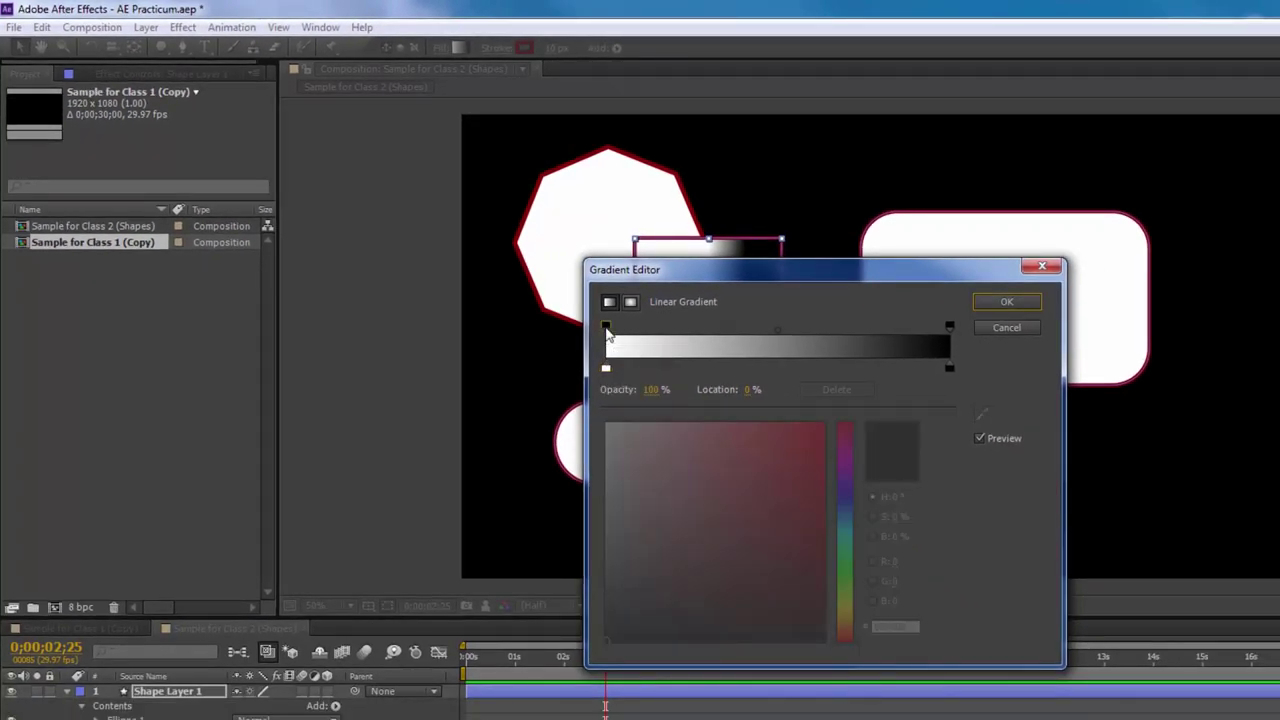
left_click(606, 368)
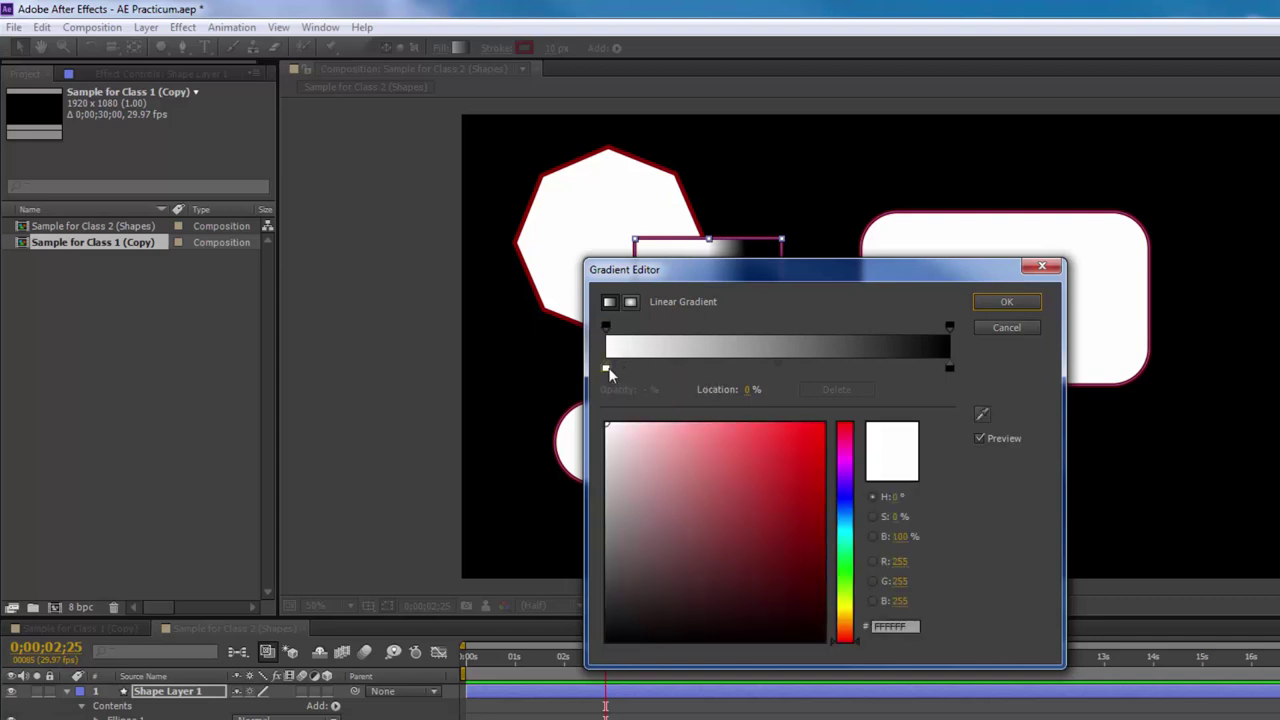
left_click_drag(737, 500, 825, 453)
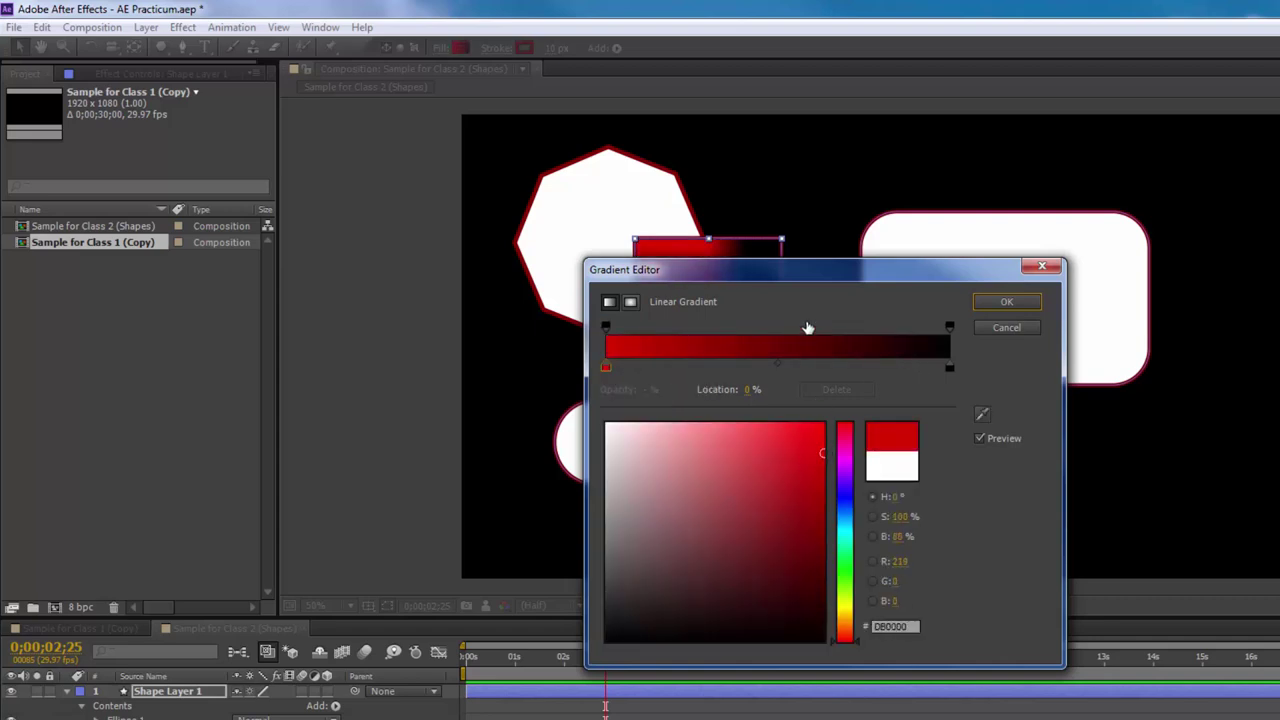
left_click_drag(804, 272, 1017, 225)
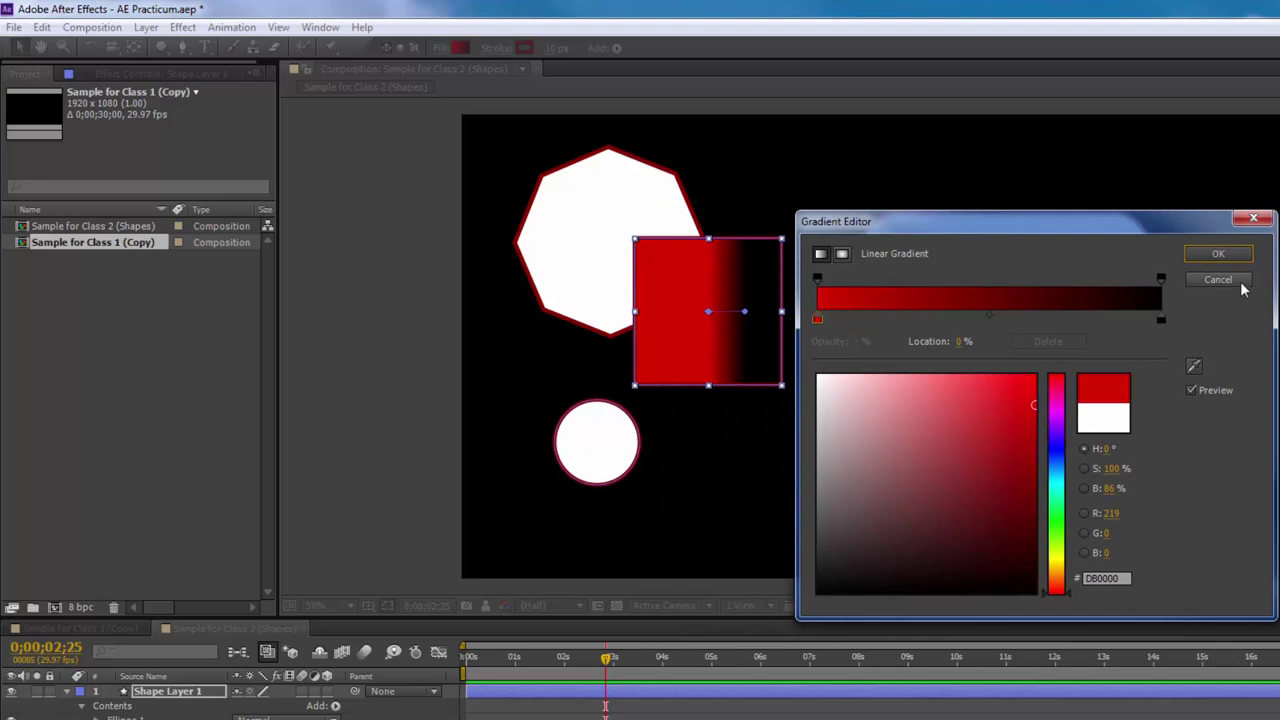
left_click(1238, 282)
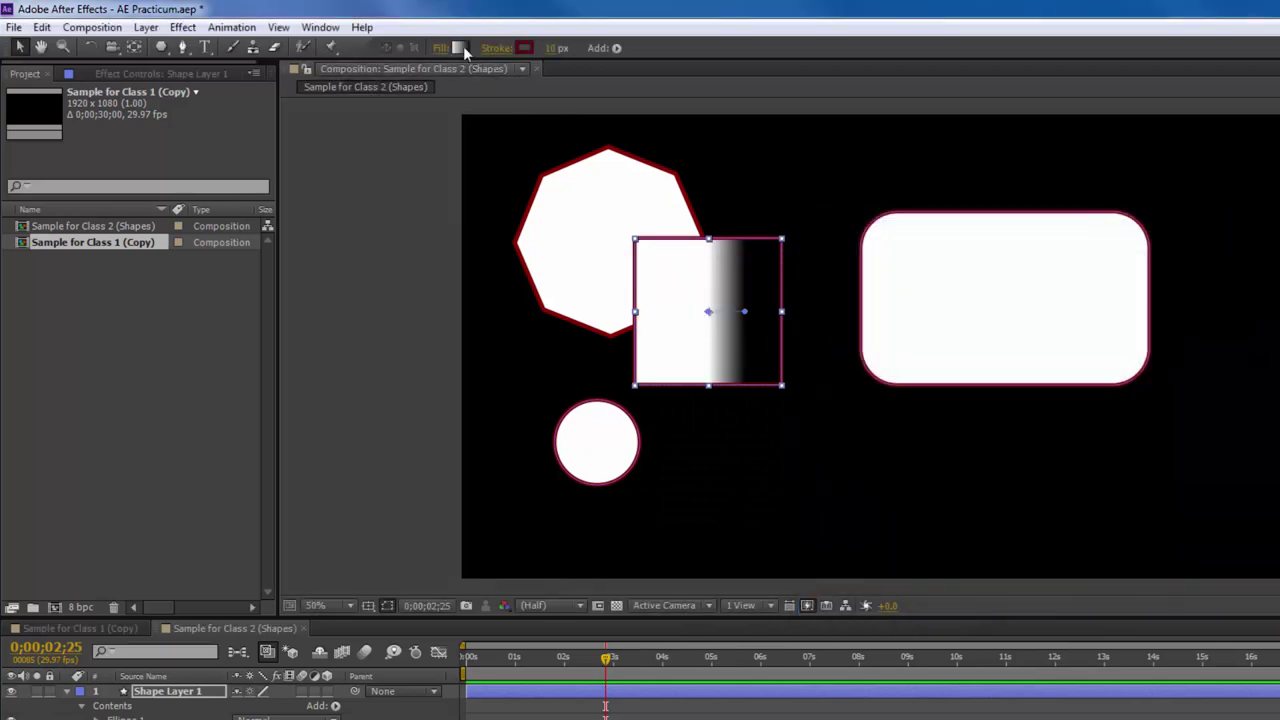
Switch the square's fill to a radial gradient and extend its end point past the square's right edge.
left_click(463, 47, "alt")
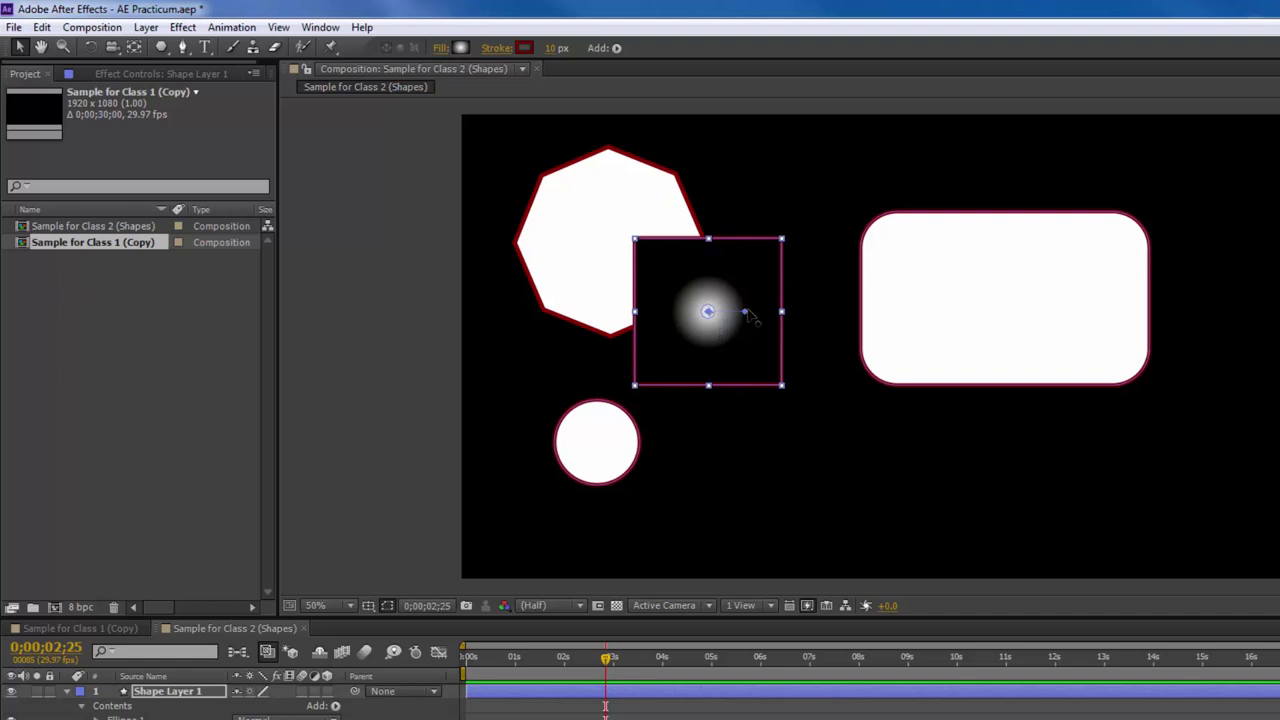
left_click_drag(746, 311, 833, 309)
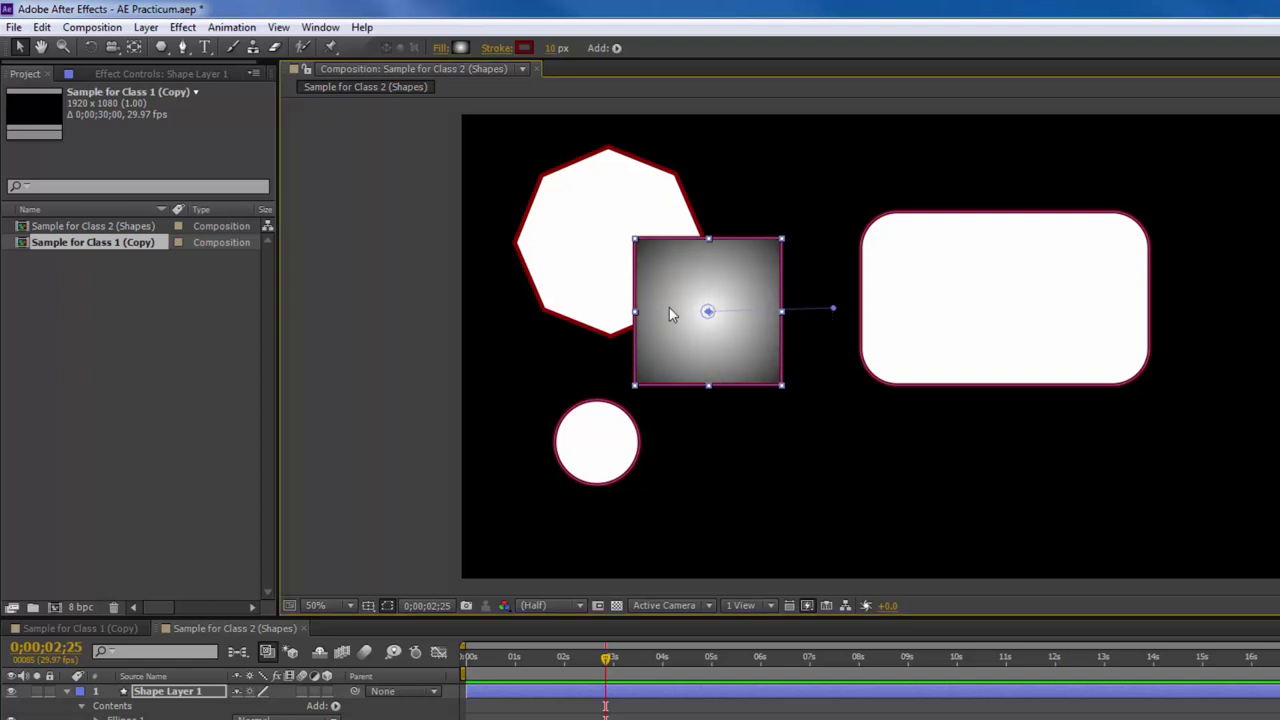
Set the square's fill to none and shift the whole of Shape Layer 1 slightly up and left.
left_click(462, 48, "alt")
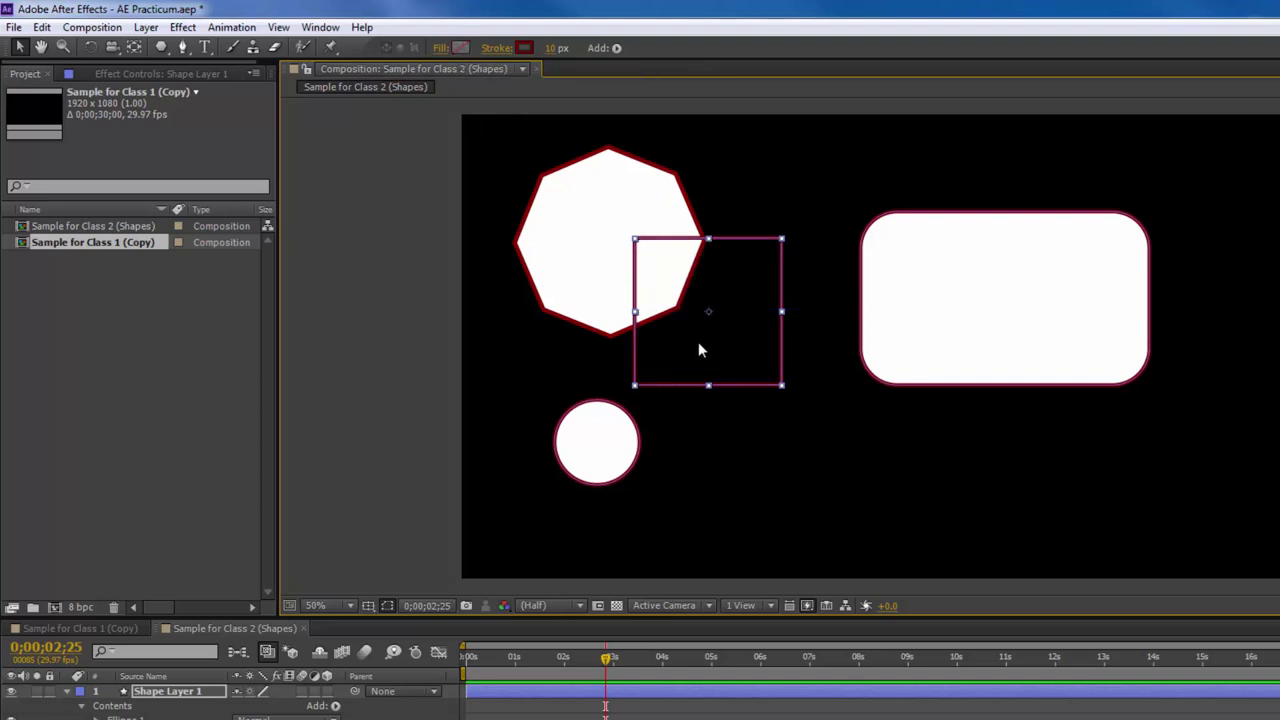
left_click(206, 692)
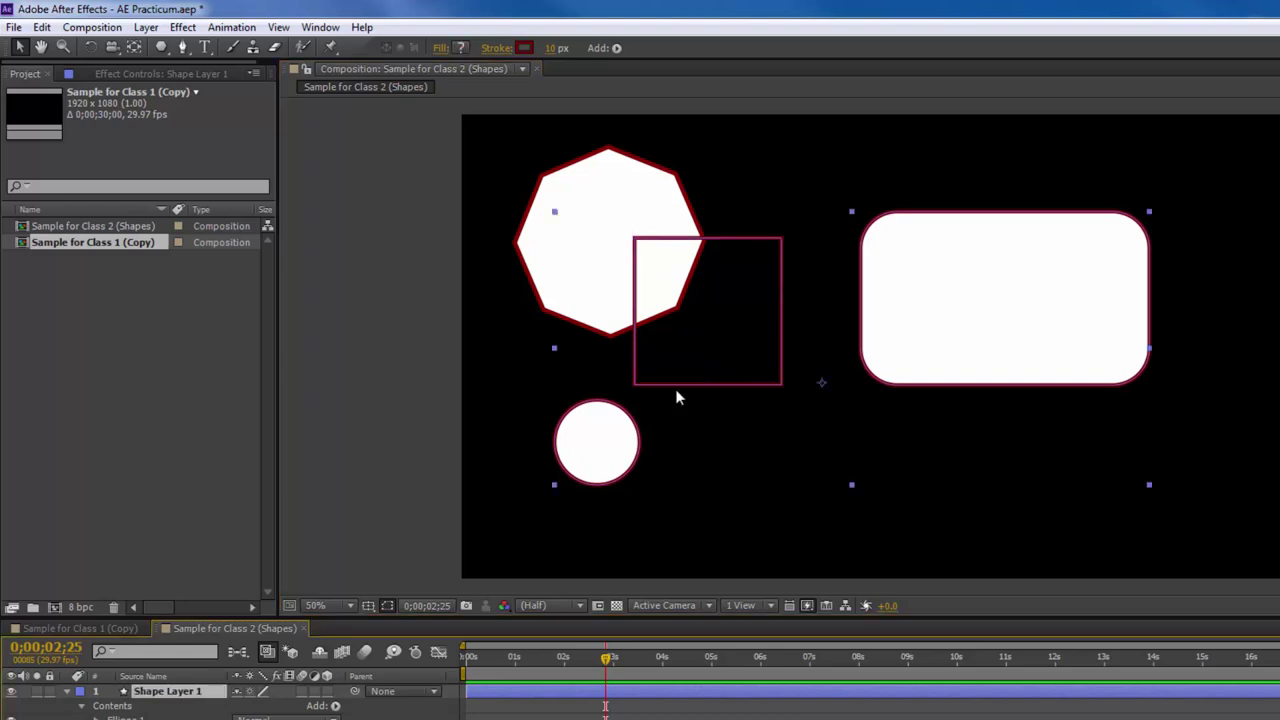
mouse_move(785, 468)
left_mouse_down()
mouse_move(734, 429)
mouse_move(680, 503)
mouse_move(837, 440)
mouse_move(768, 455)
left_mouse_up()
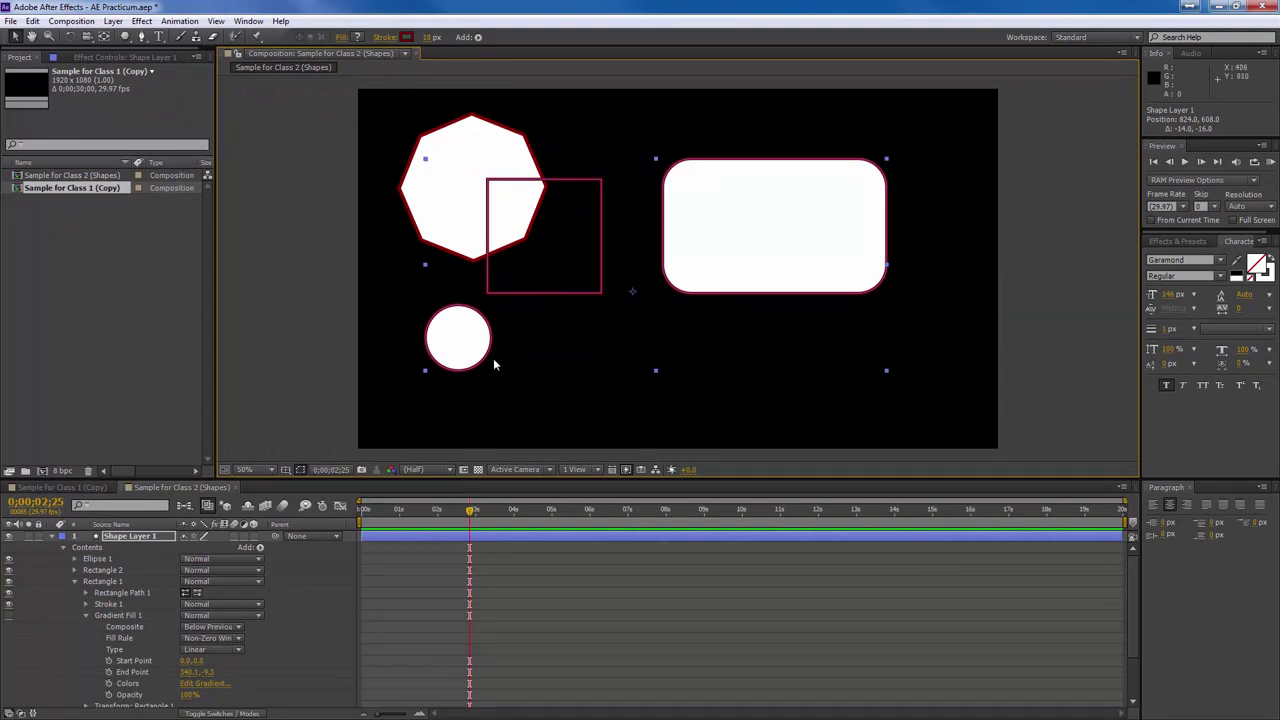
left_click(472, 430)
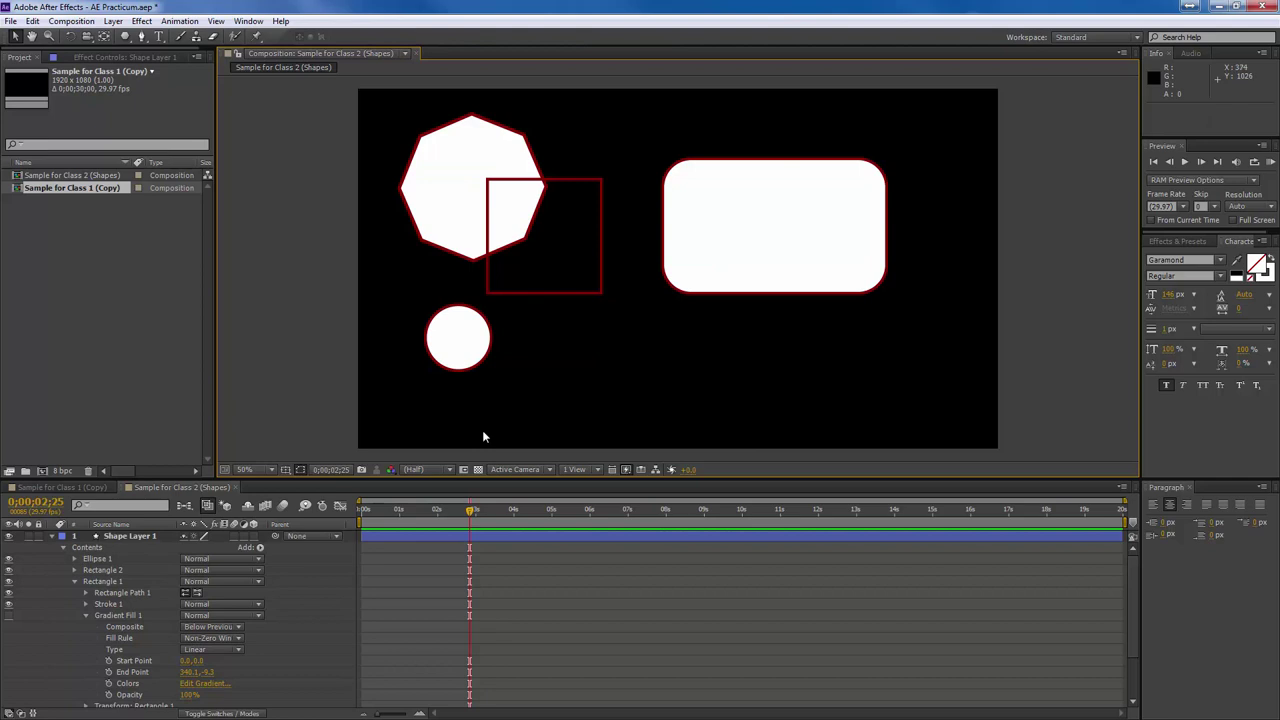
left_click(62, 536)
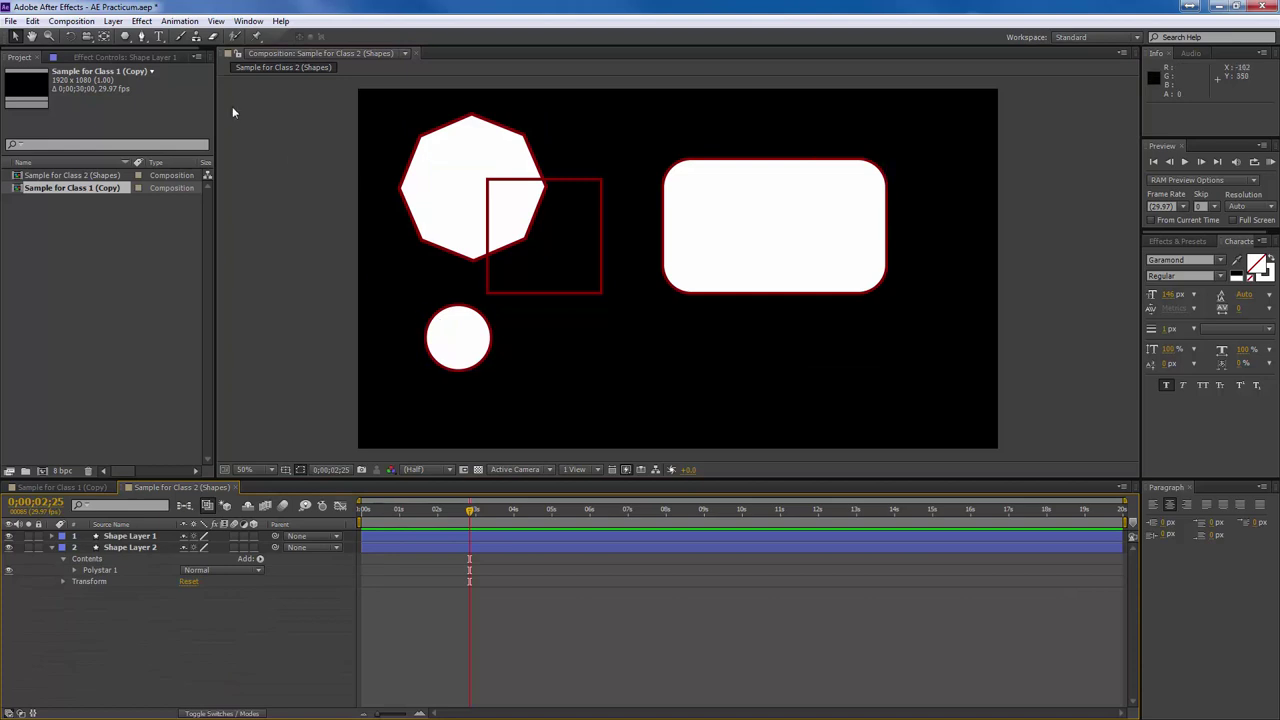
Draw an unfilled six-pointed star on a new shape layer and move it over the rounded rectangle's lower edge.
left_click_drag(125, 36, 165, 93)
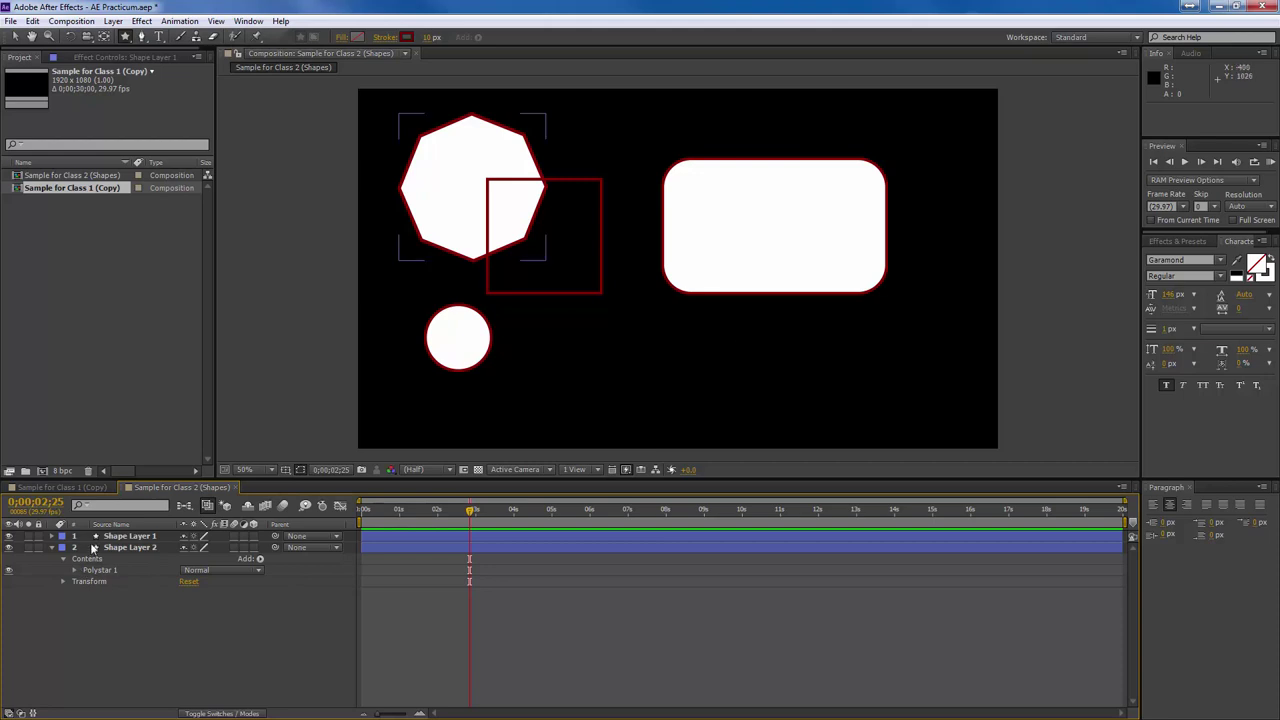
left_click(125, 537)
left_click(126, 548)
left_click(125, 537)
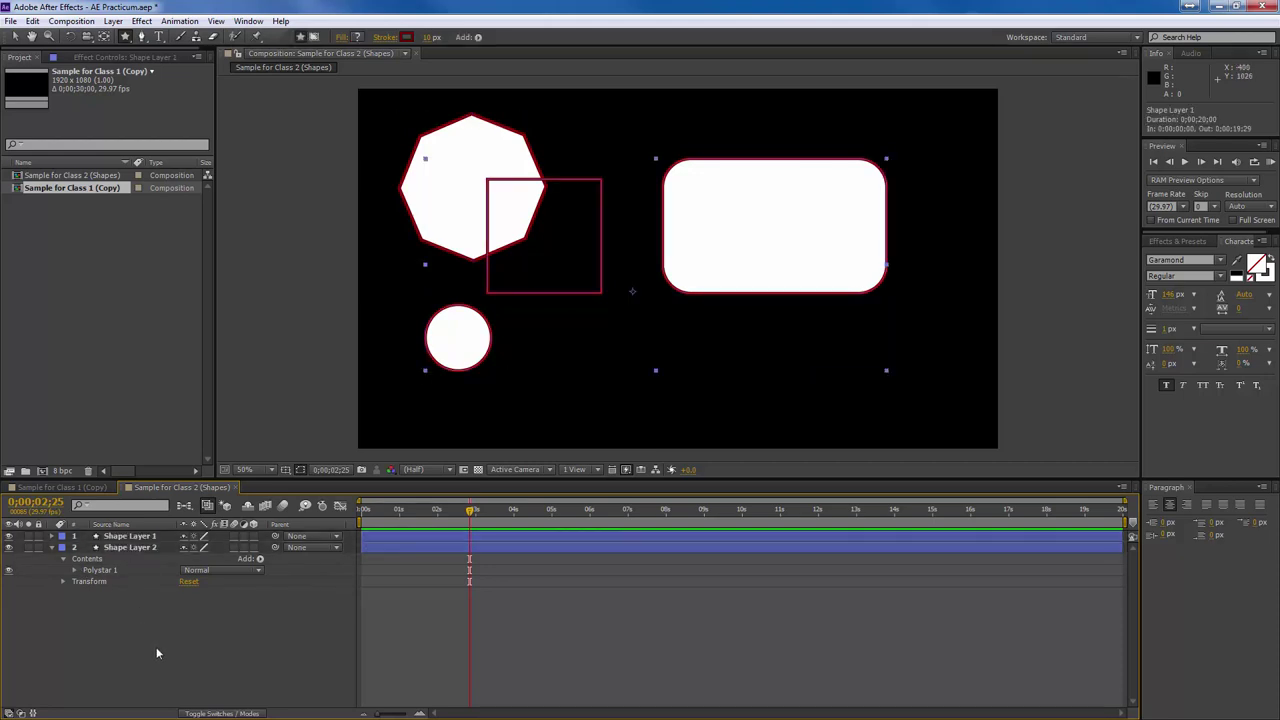
left_click(745, 356)
left_click_drag(724, 330, 775, 386)
key("Up")
key("Up")
key("Up")
key("Up")
key("Up")
key("Up")
key("Up")
key("Up")
key("Up")
key("Up")
key("Up")
key("Up")
key("Up")
key("Up")
key("Up")
key("Up")
key("Up")
key("Up")
key("Up")
key("Up")
key("Up")
key("Up")
key("Up")
key("Up")
key("Up")
key("Up")
key("Up")
key("Up")
key("Up")
key("Up")
key("Up")
key("Up")
key("Up")
key("Up")
key("Up")
key("Up")
key("Up")
key("Up")
key("Down")
key("Down")
key("Down")
key("Down")
key("Down")
key("Down")
key("Down")
key("Down")
key("Down")
key("Down")
key("Down")
key("Down")
key("Down")
key("Down")
key("Down")
key("Down")
key("Down")
key("Down")
key("Down")
key("Down")
key("Down")
key("Down")
key("Down")
key("Down")
key("Down")
key("Down")
key("Down")
key("Down")
key("Down")
key("Down")
key("Down")
key("Down")
key("Down")
key("Down")
key("Down")
key("Down")
key("Up")
key("Up")
key("Up")
key("Down")
key("Down")
key("Down")
key("Down")
key("Up")
key("Up")
key("Up")
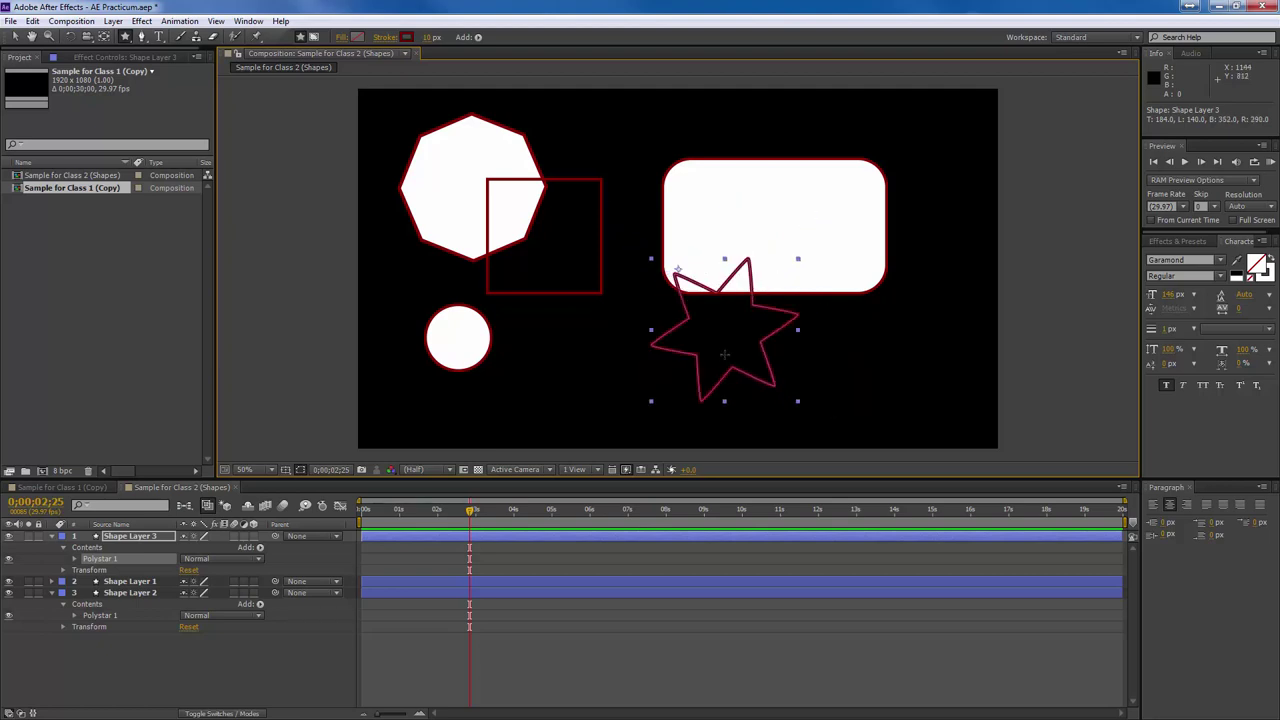
mouse_move(721, 337)
left_mouse_down()
mouse_move(770, 338)
mouse_move(773, 310)
left_mouse_up()
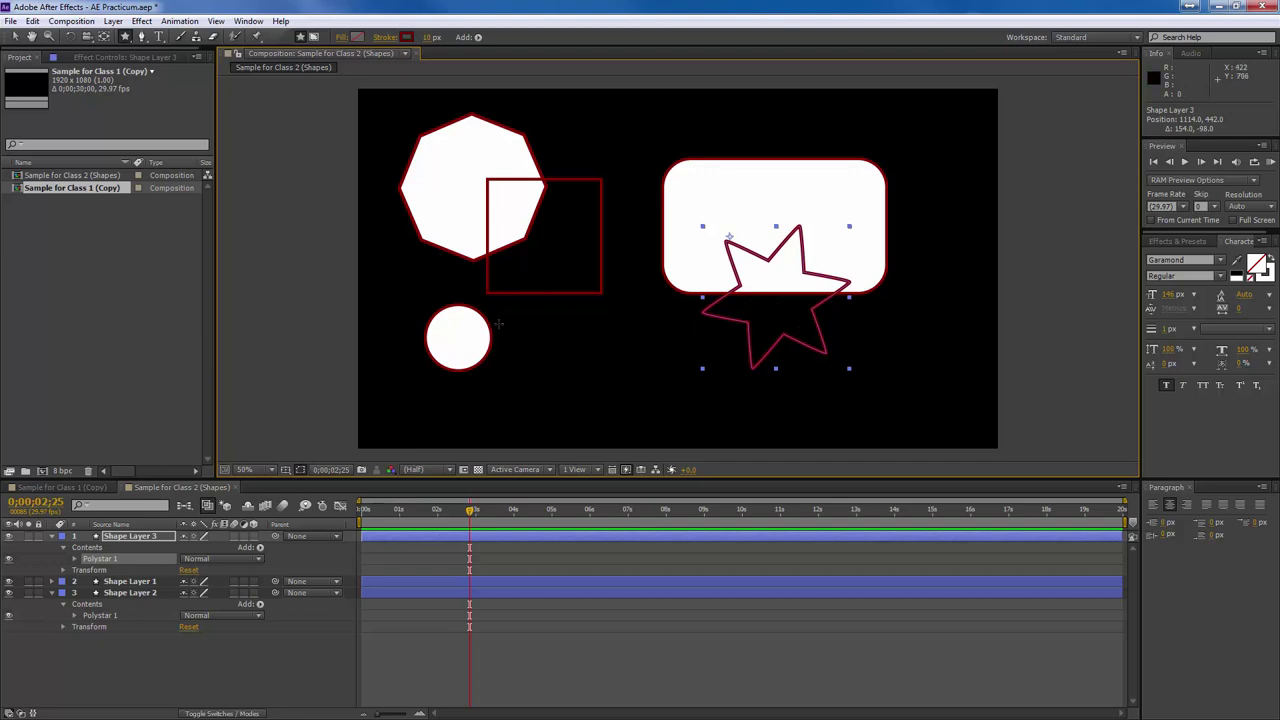
left_click(285, 695)
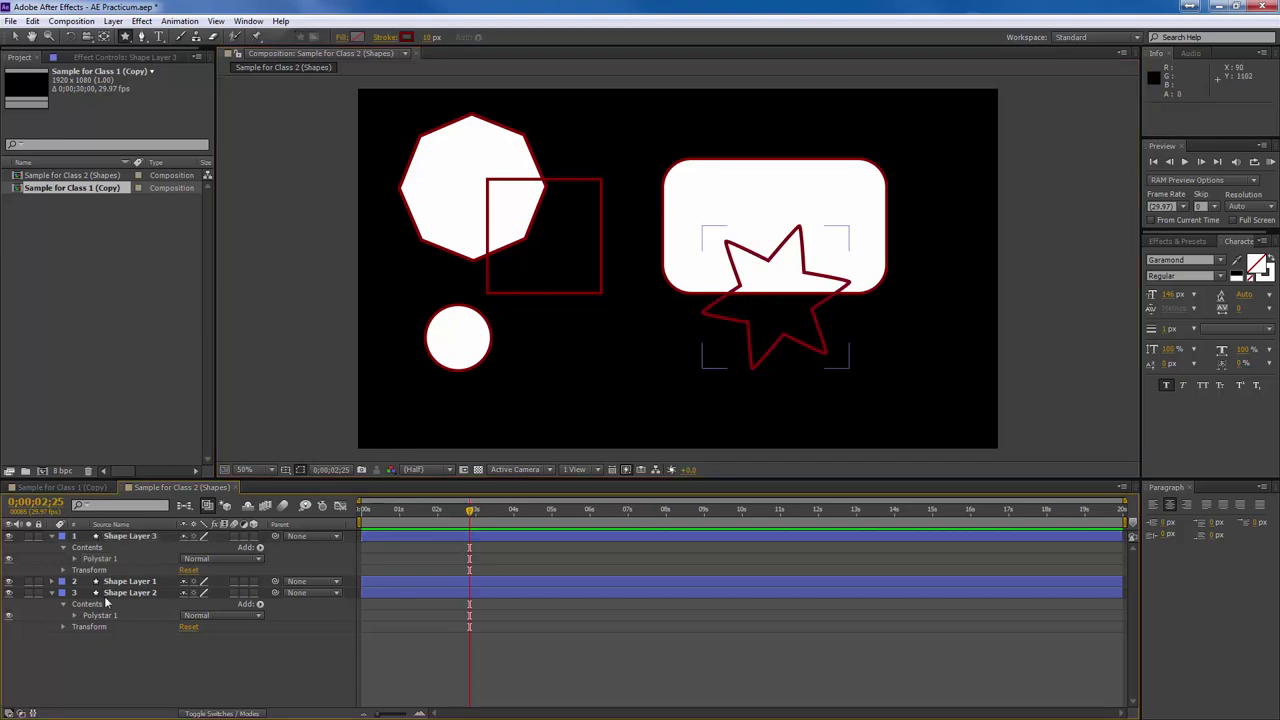
Collapse Shape Layer 2 and Shape Layer 3 and hide all three shape layers.
left_click(53, 593)
left_click(51, 536)
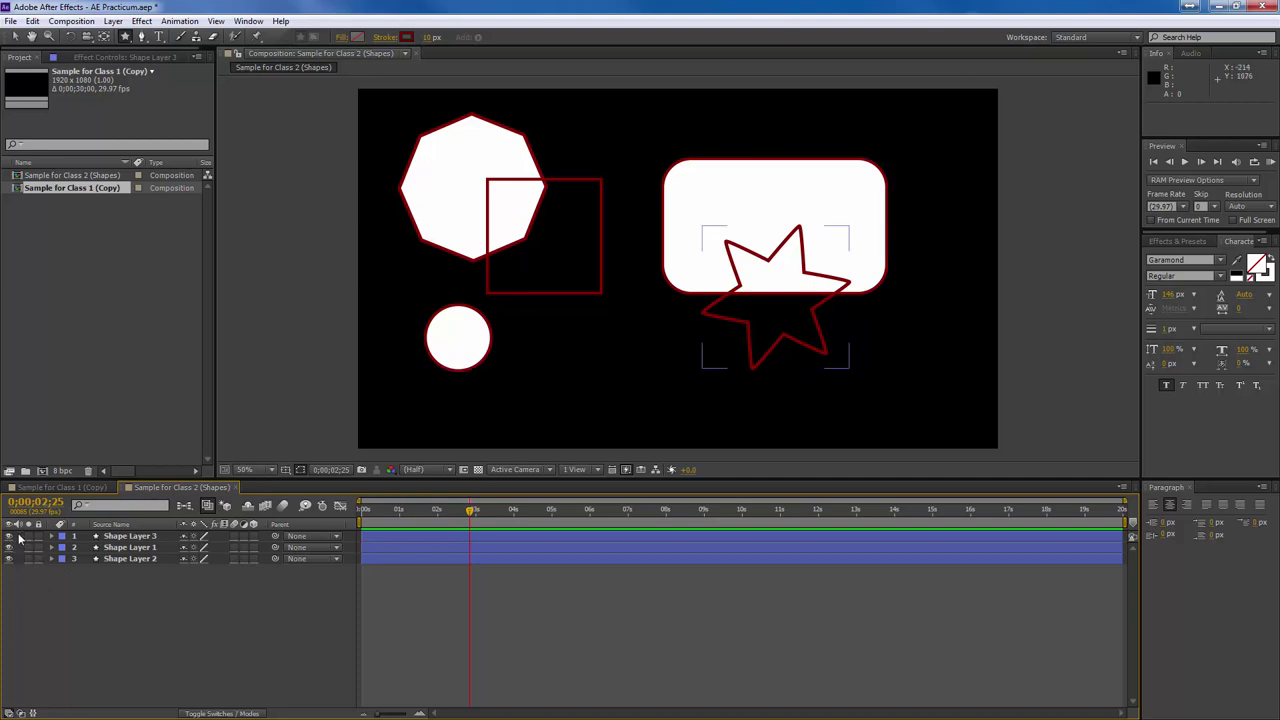
left_click_drag(9, 537, 7, 552)
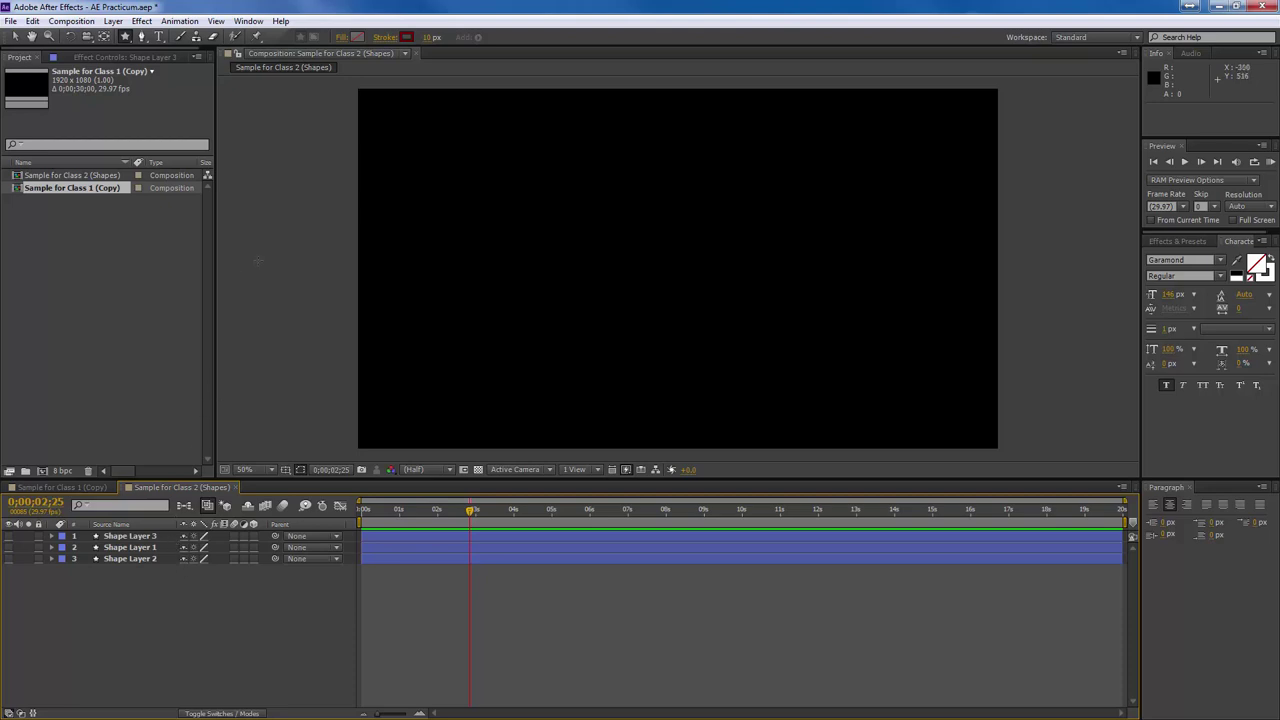
Create a white solid layer at the composition's size of 1920 x 1080 px.
left_click(113, 21)
mouse_move(120, 37)
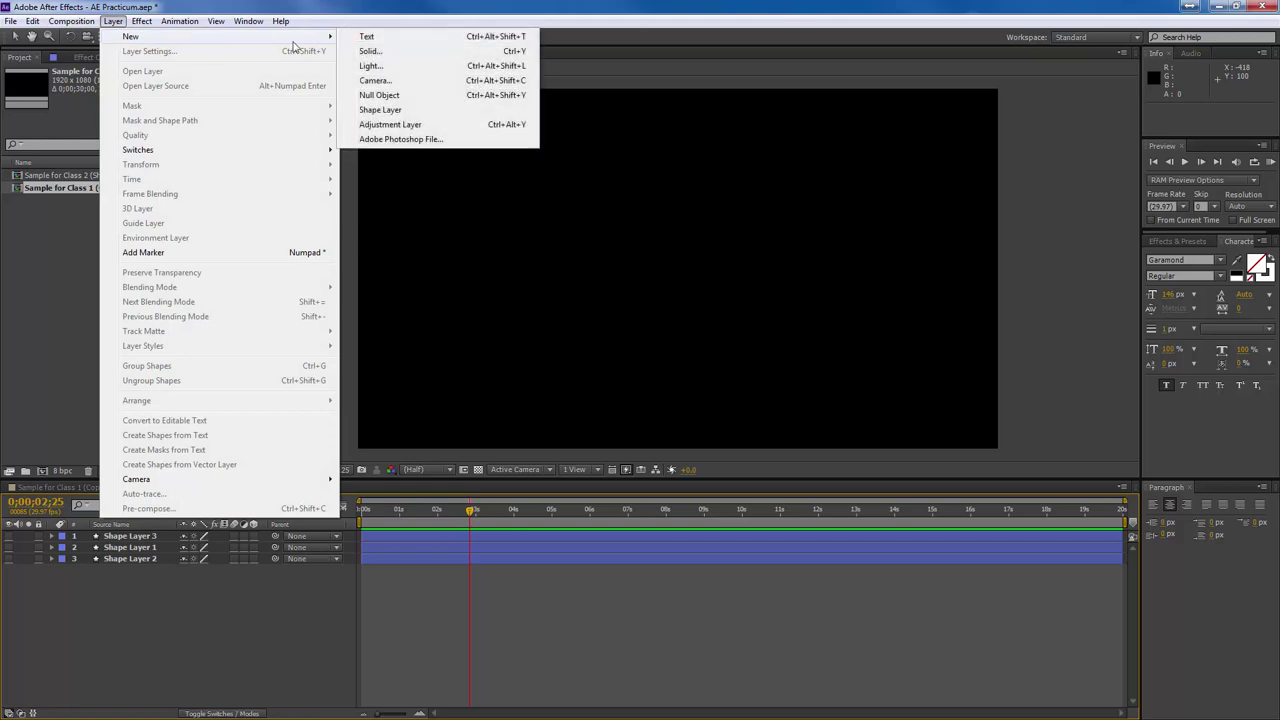
left_click(385, 51)
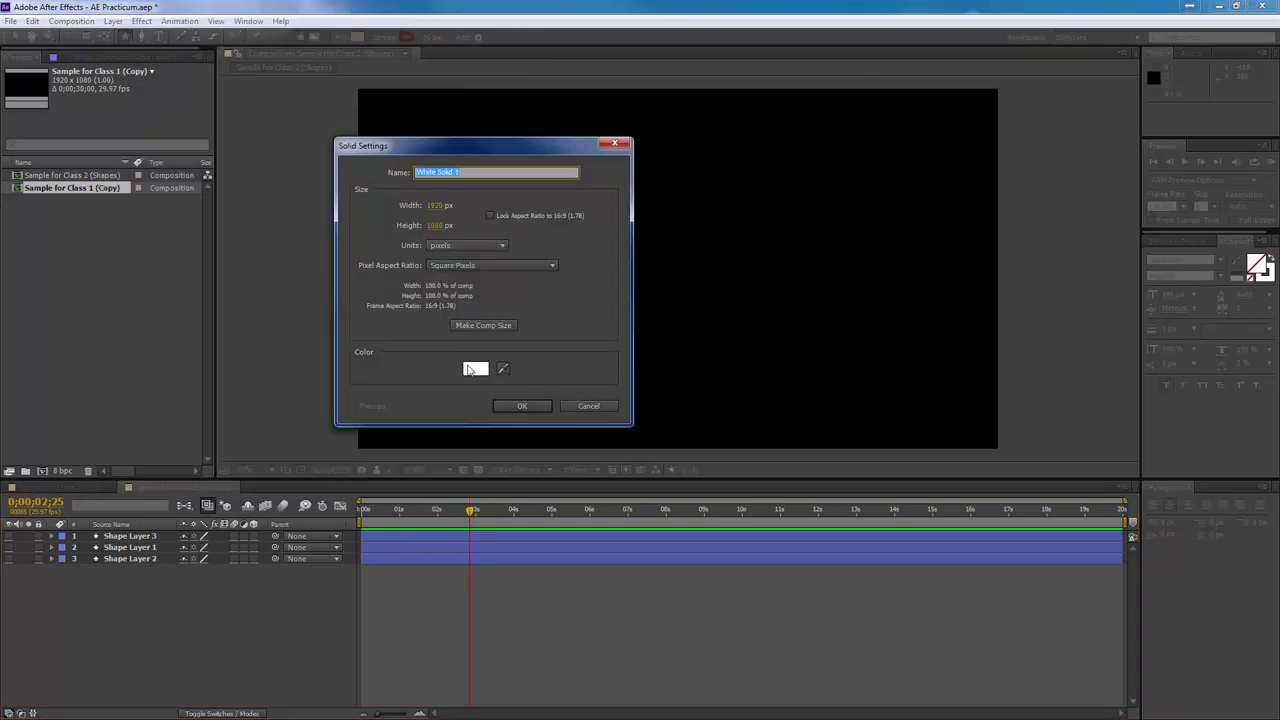
left_click(481, 329)
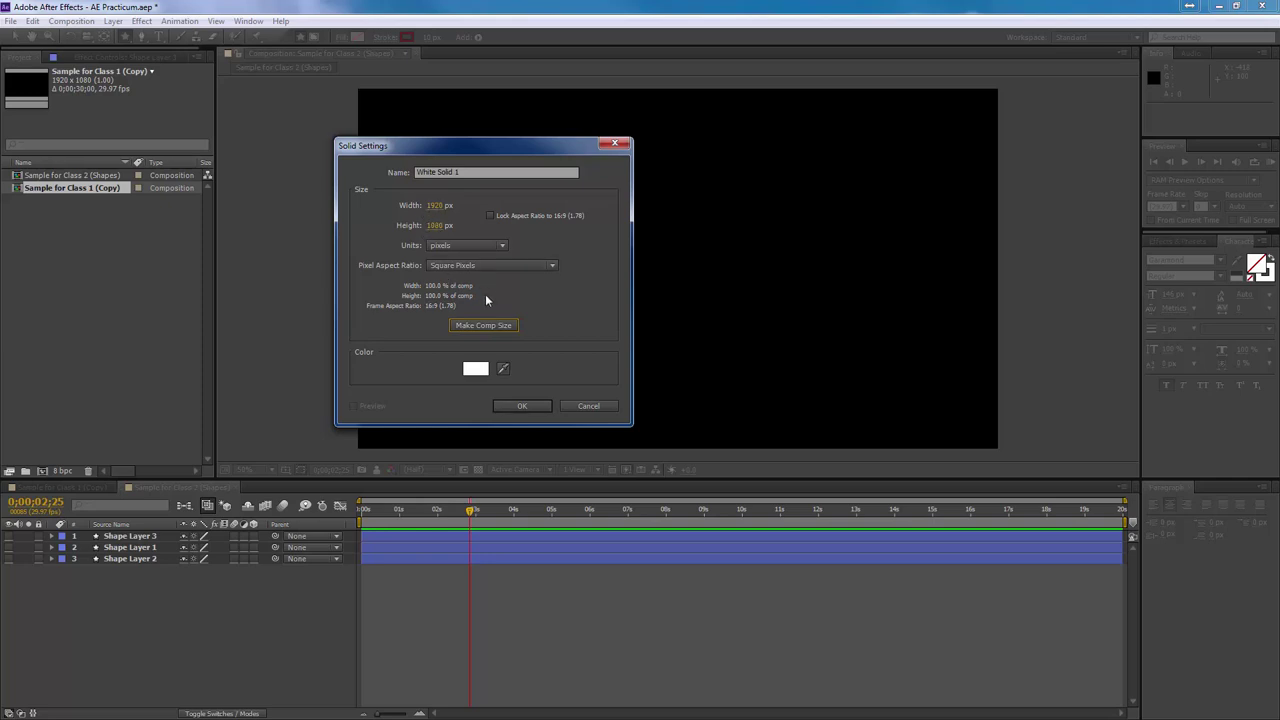
left_click(522, 406)
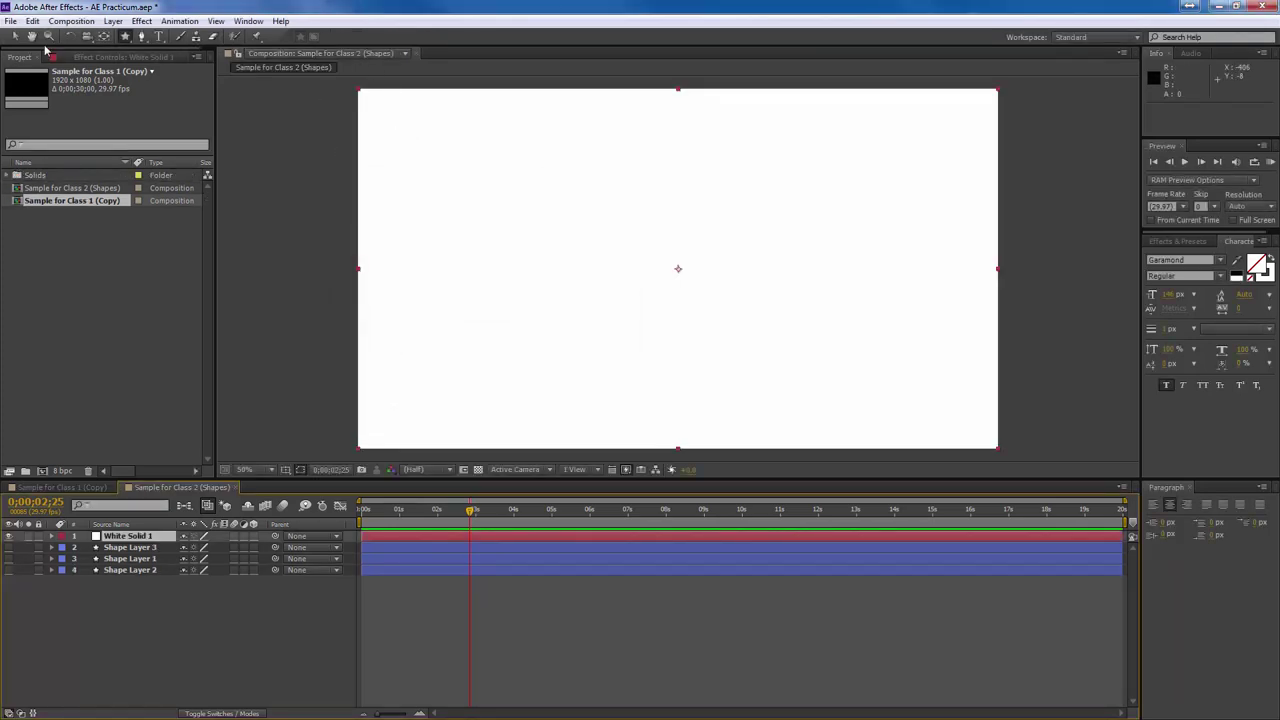
Scale the white solid down uniformly to 74% in the composition.
key("v")
left_click_drag(359, 93, 409, 141)
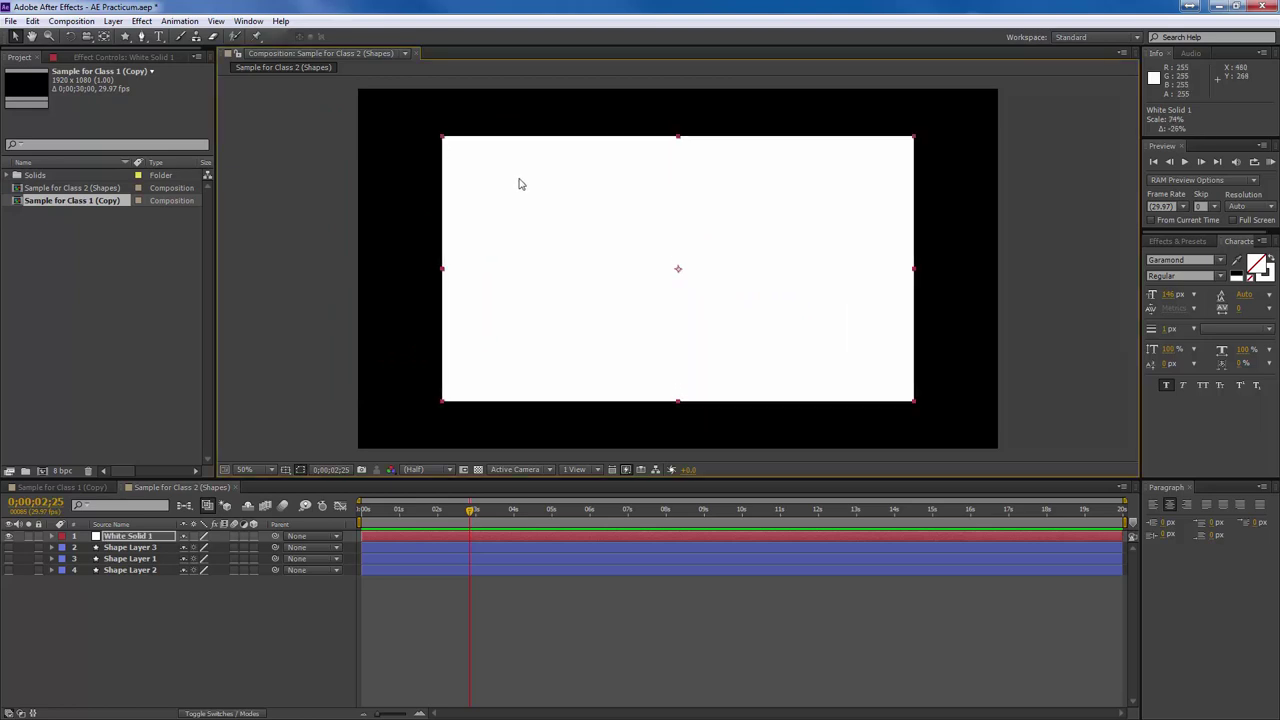
Undo and redo the white solid's uniform scaling to 74%, and draw a circular mask on its left half with the Ellipse tool.
key("ctrl+z")
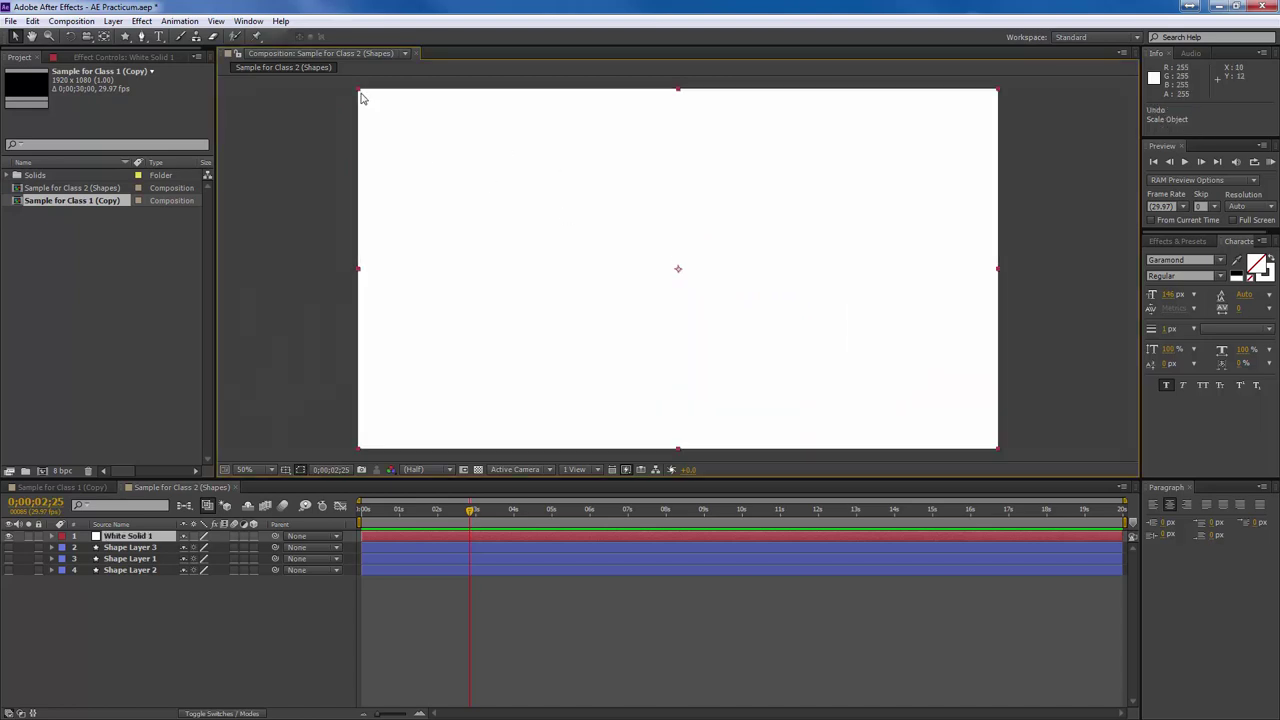
left_click_drag(361, 95, 377, 136)
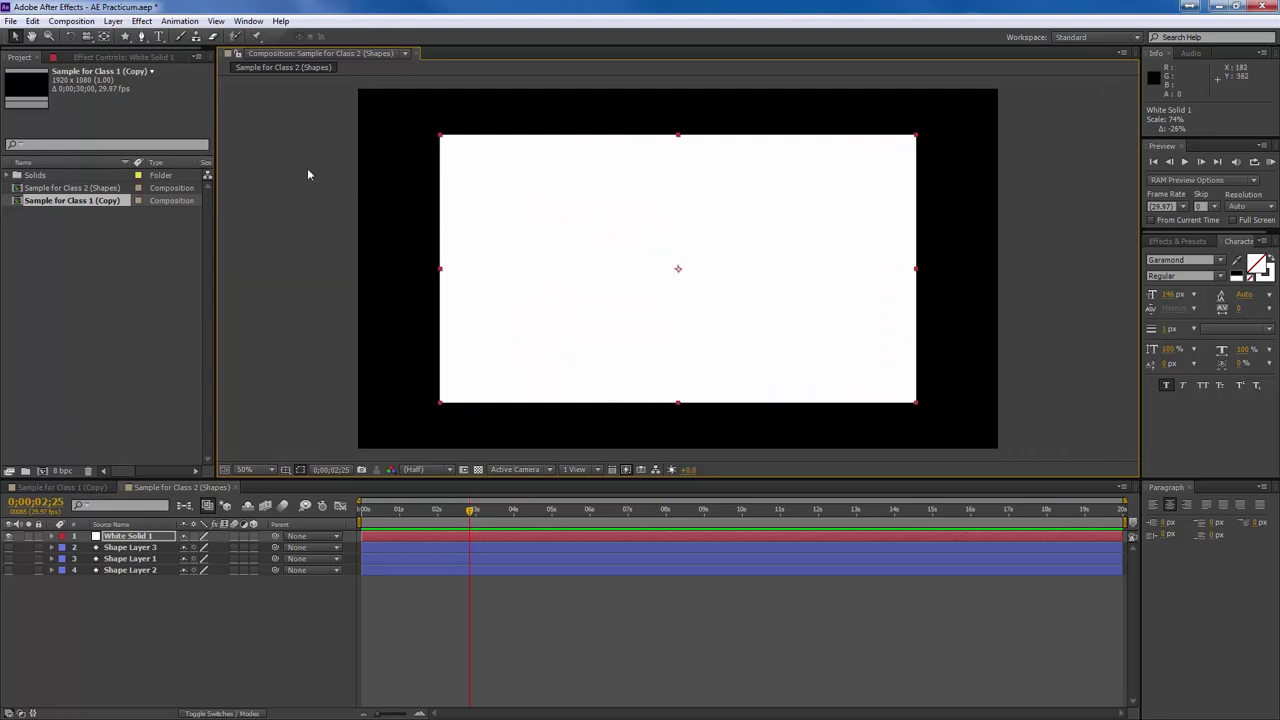
left_click(125, 37)
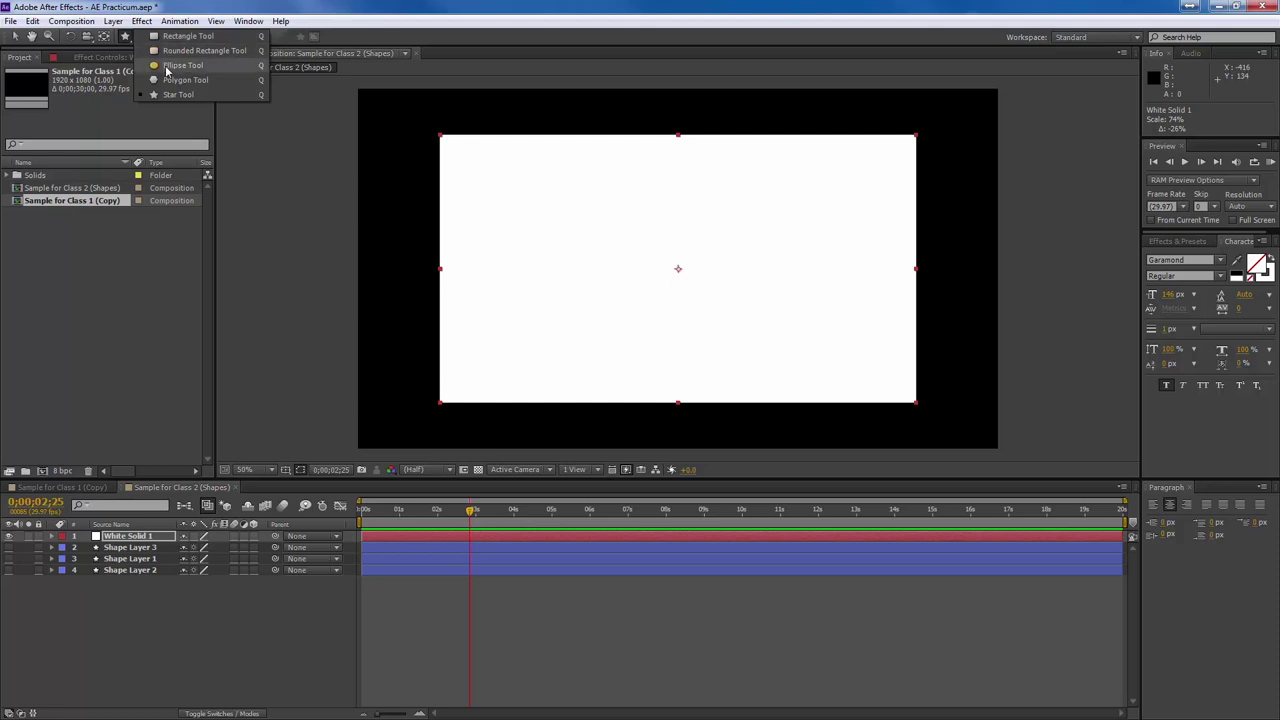
left_click(166, 66)
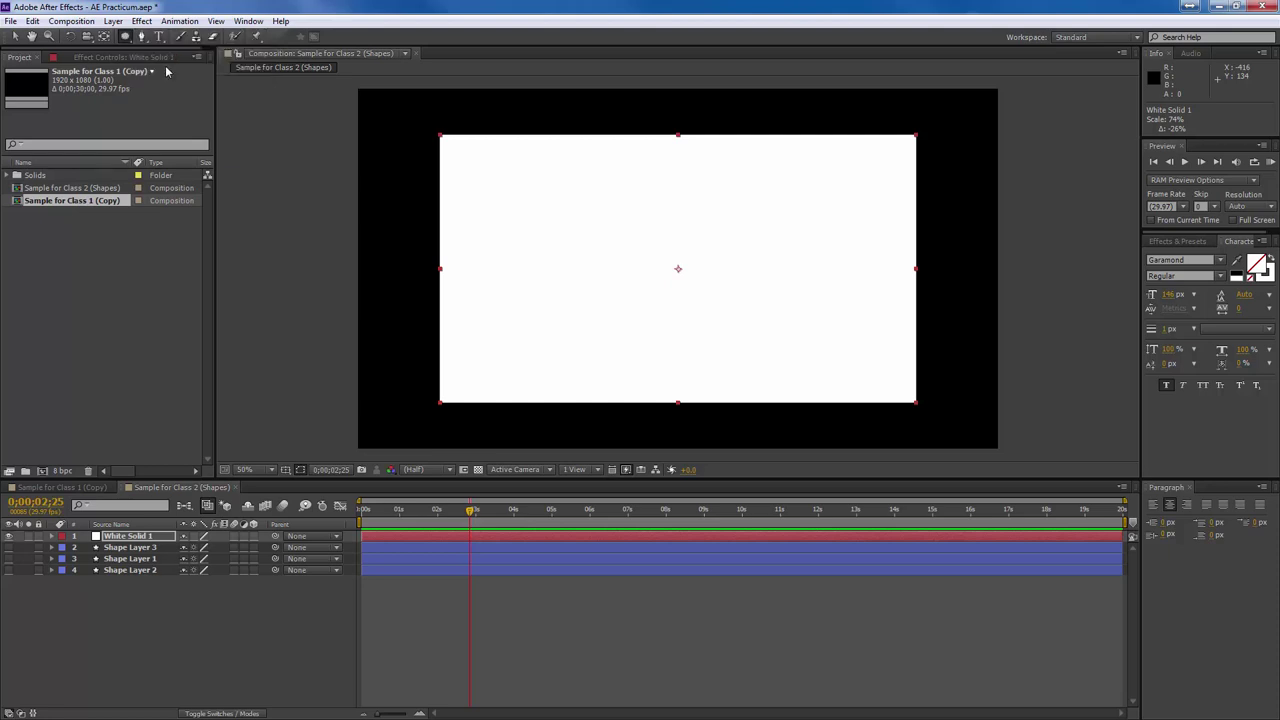
left_click_drag(503, 198, 638, 295)
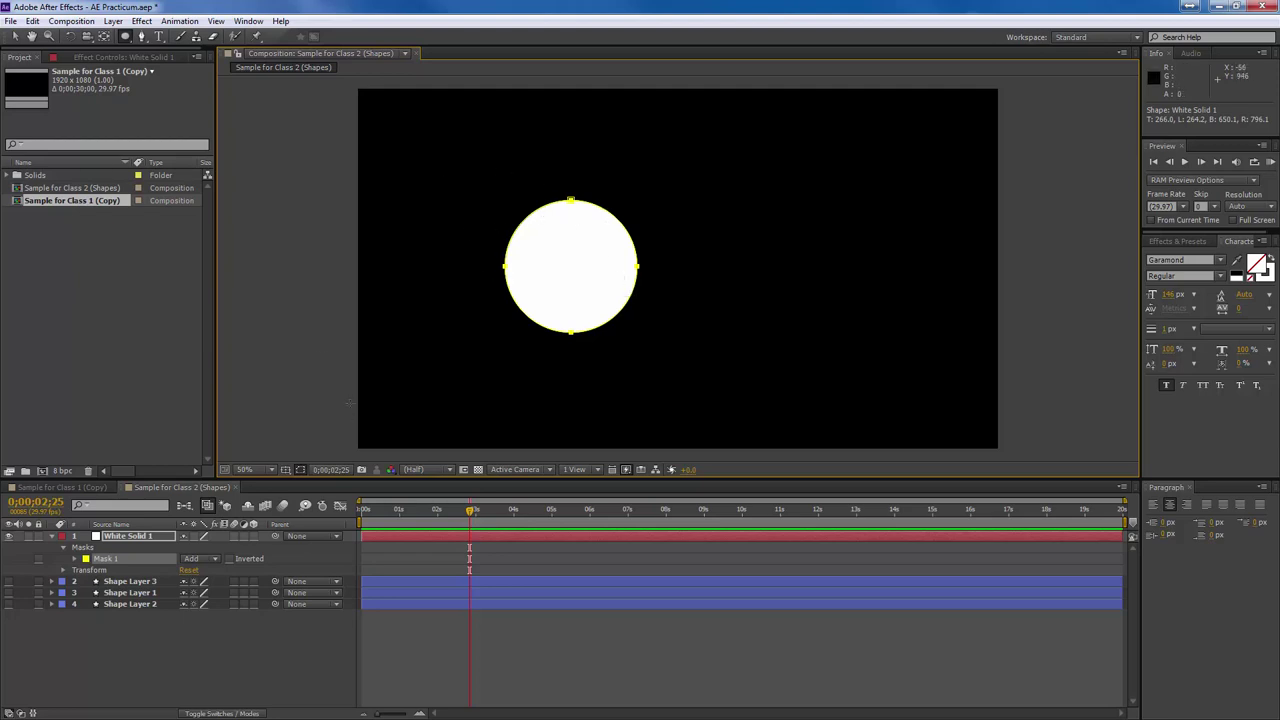
Toggle the circular mask's inversion on and off twice to compare both looks.
left_click(229, 558)
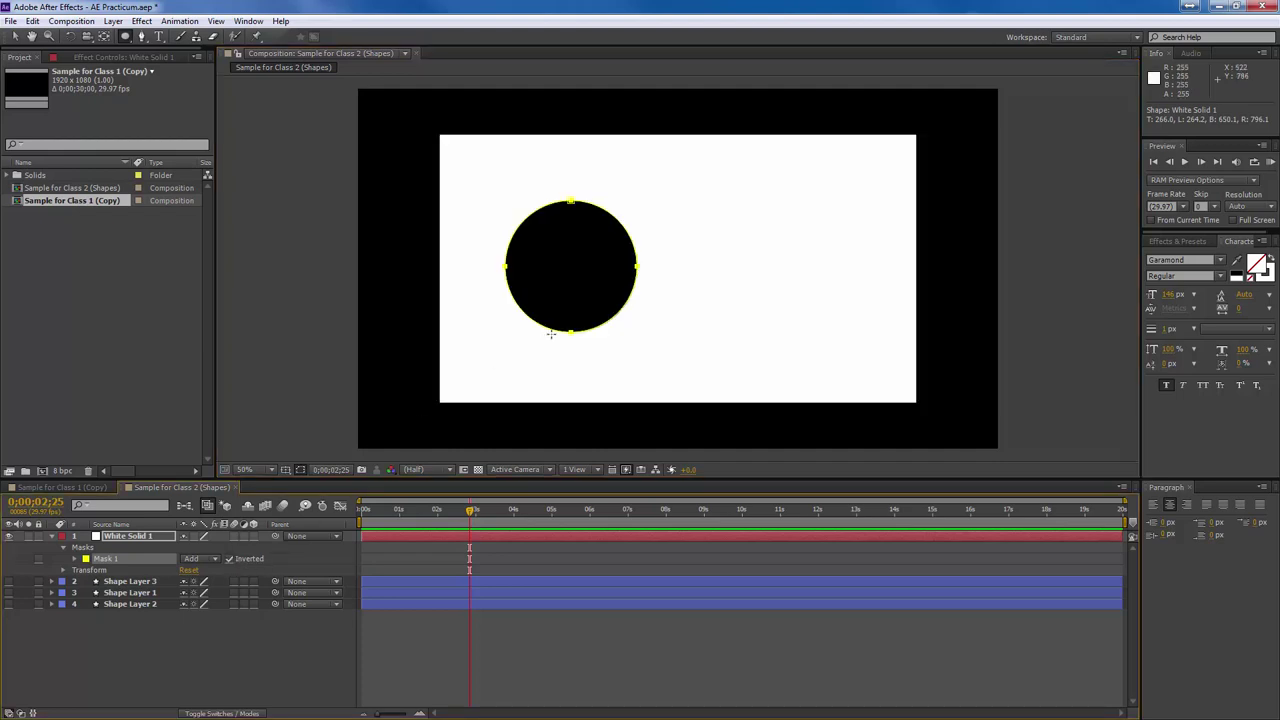
left_click(230, 559)
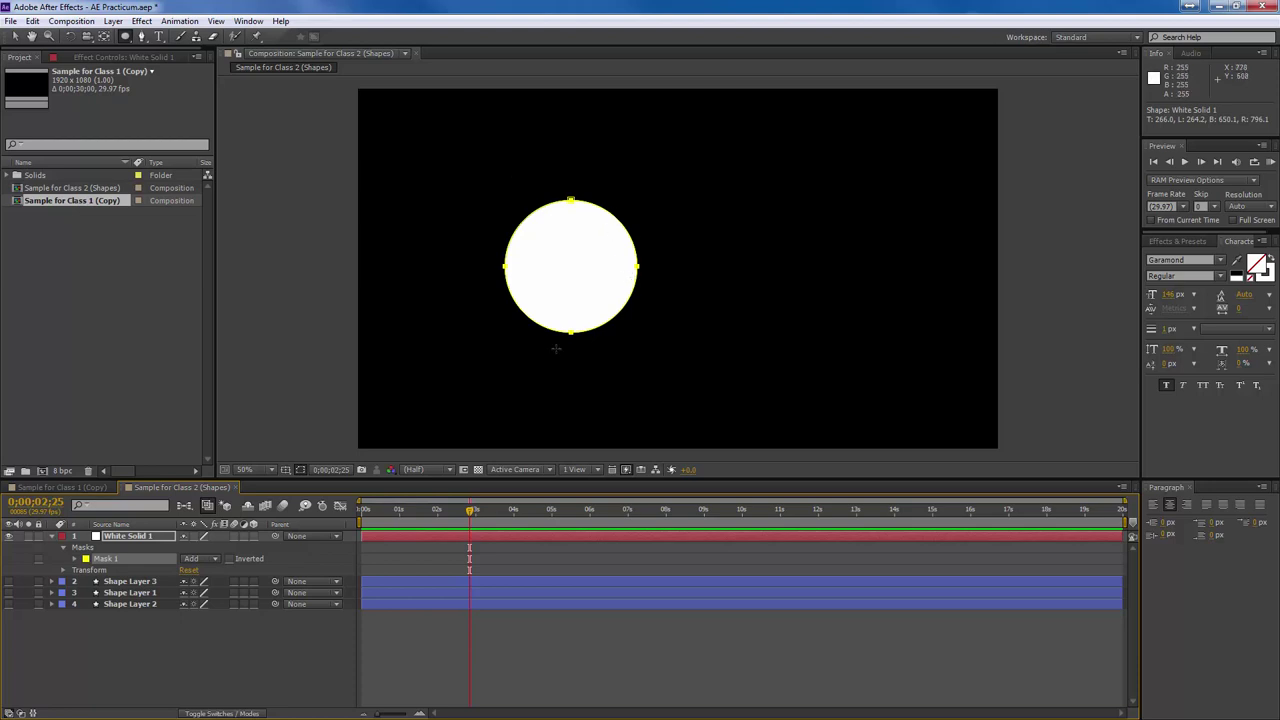
left_click(229, 558)
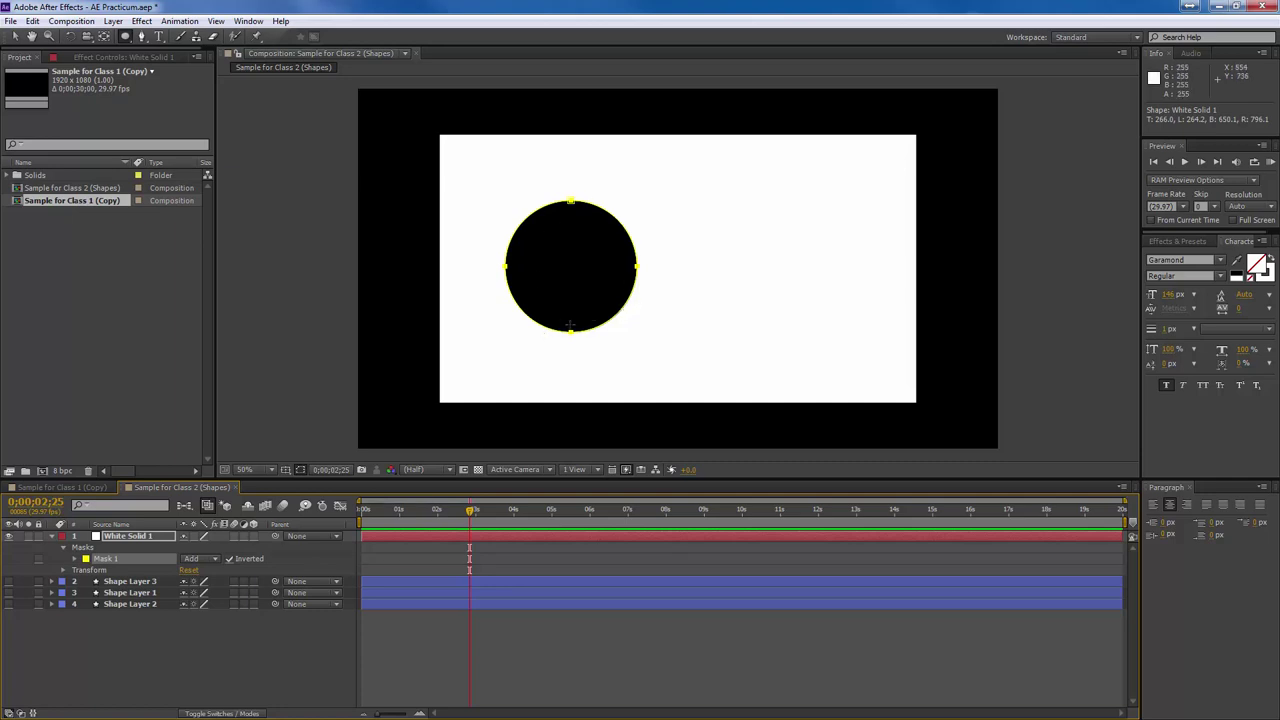
left_click(229, 558)
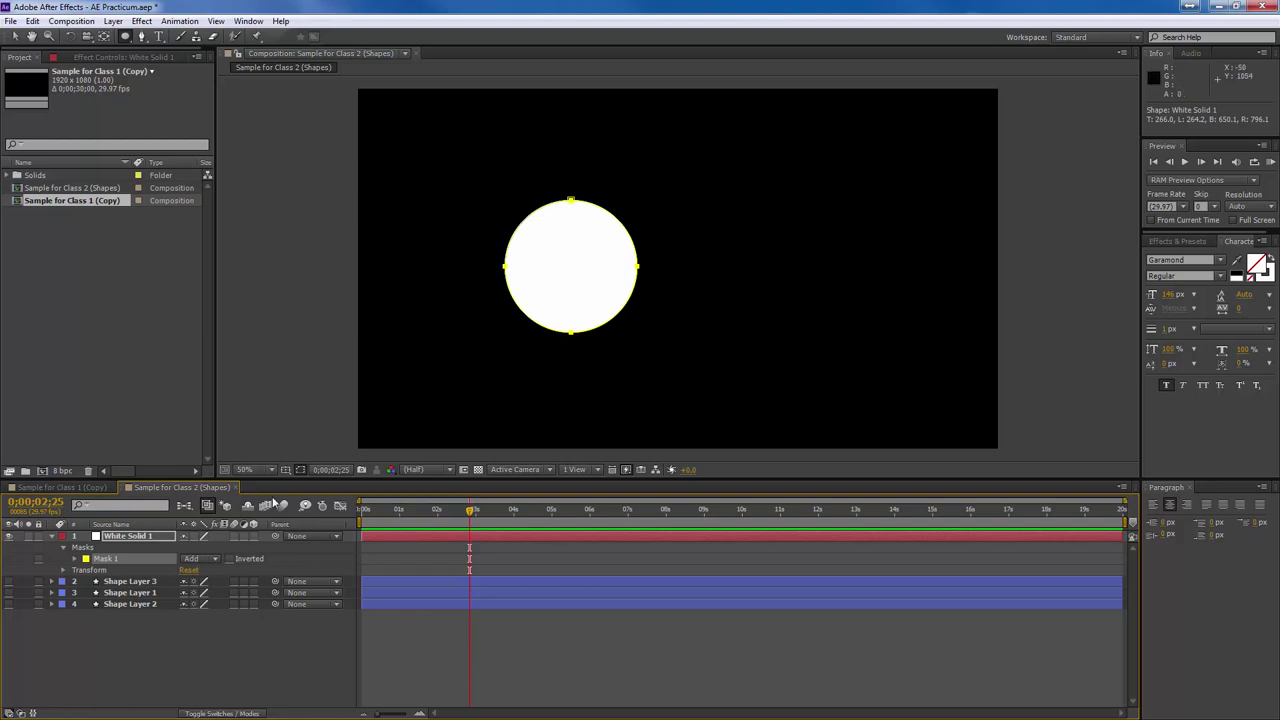
Try to move the circular mask on the white solid with the Selection tool.
left_click(107, 563)
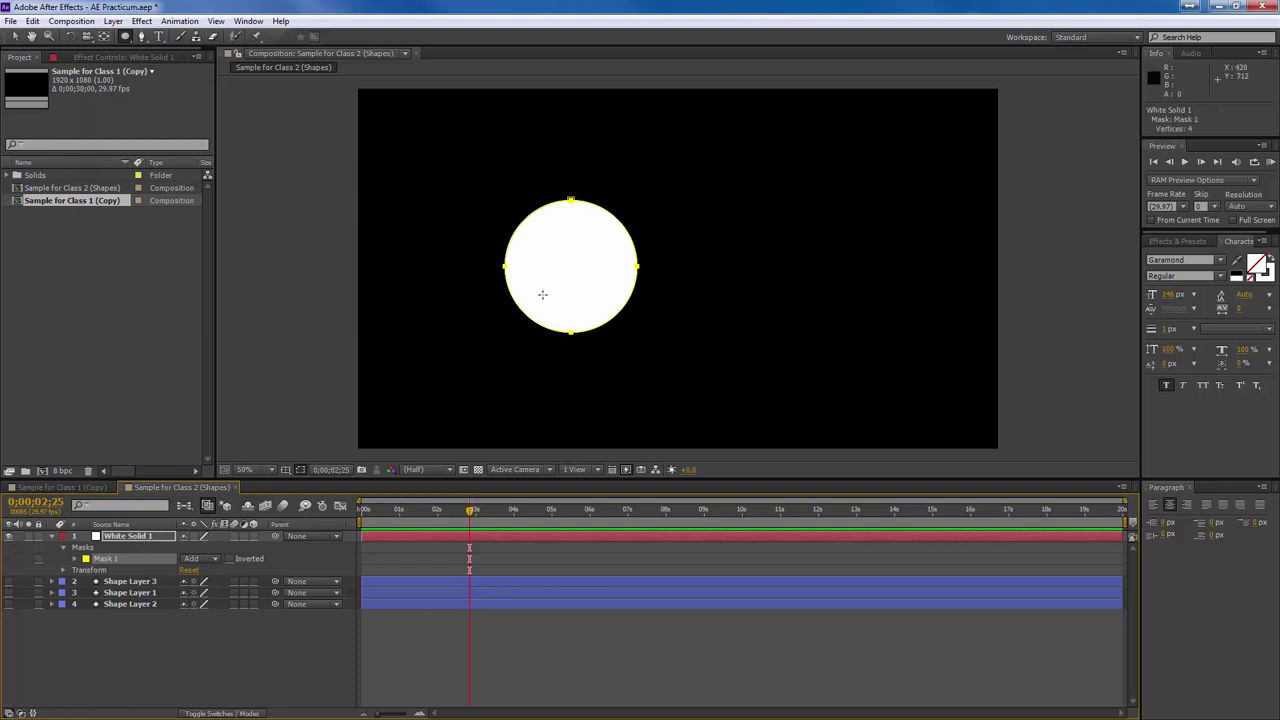
left_click(16, 37)
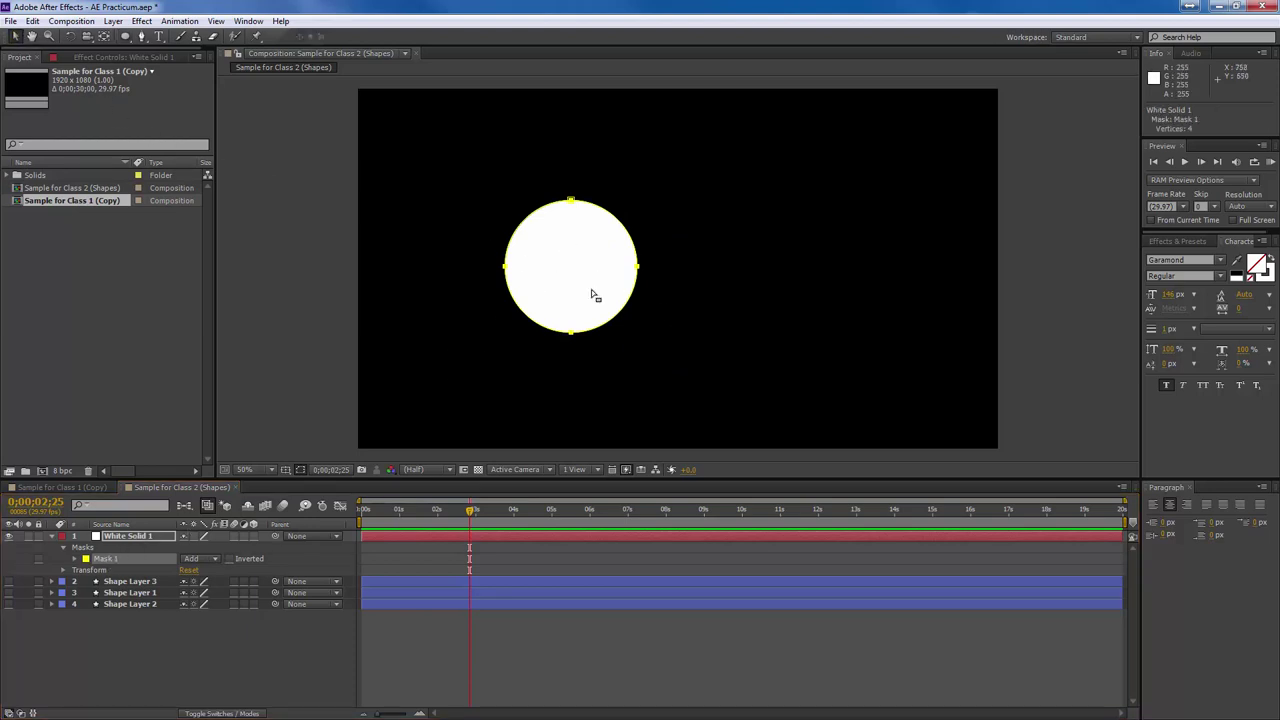
left_click(554, 310)
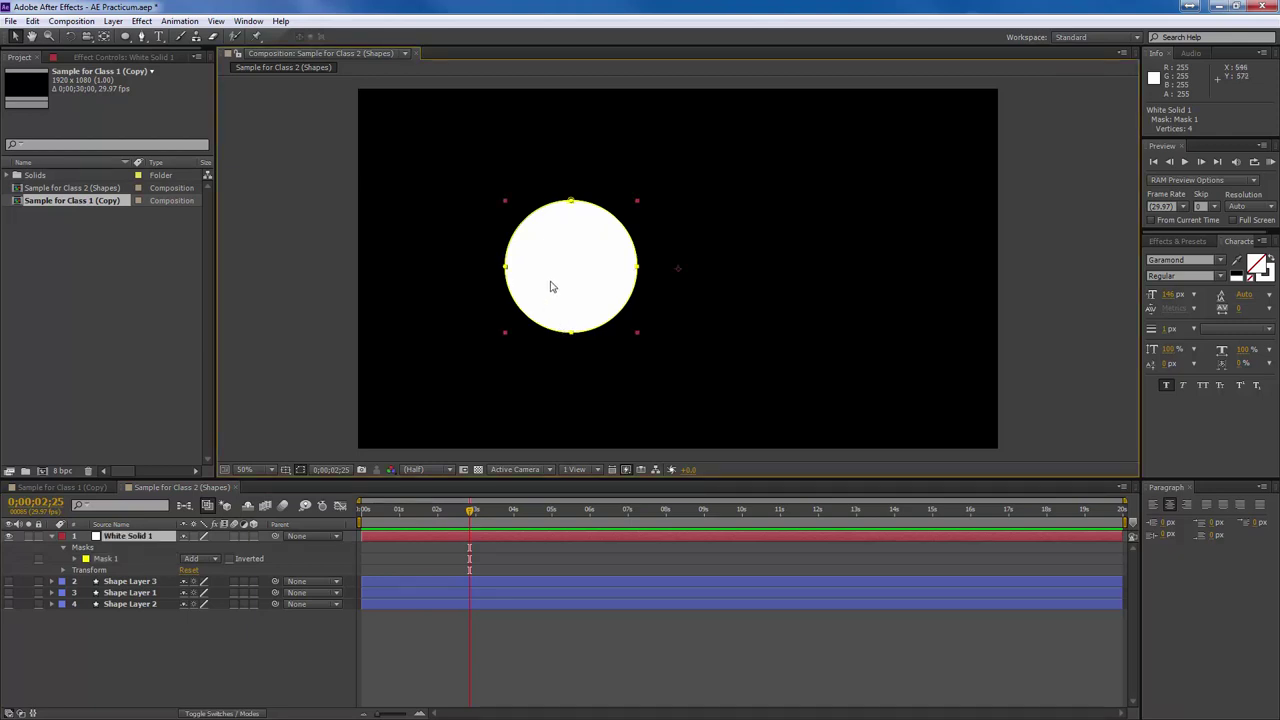
left_click_drag(573, 291, 560, 236)
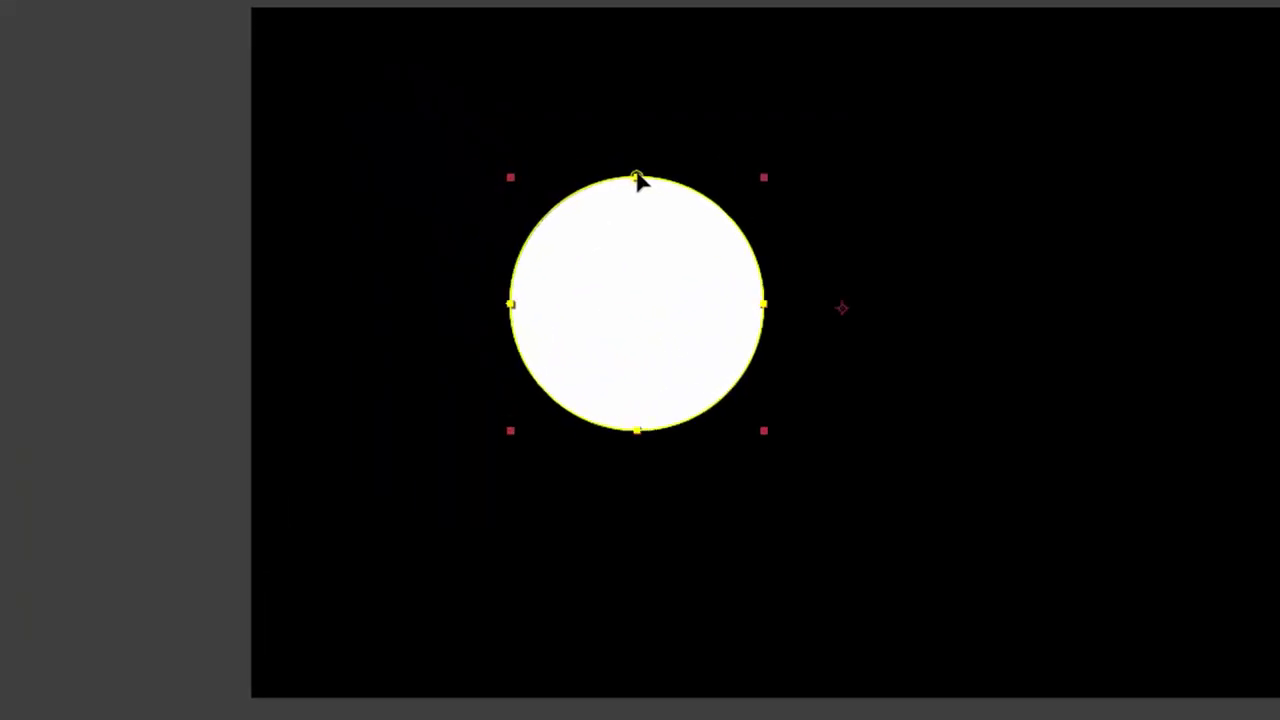
Try selecting the circular mask's vertices individually and with a selection box around the circle.
left_click(637, 178)
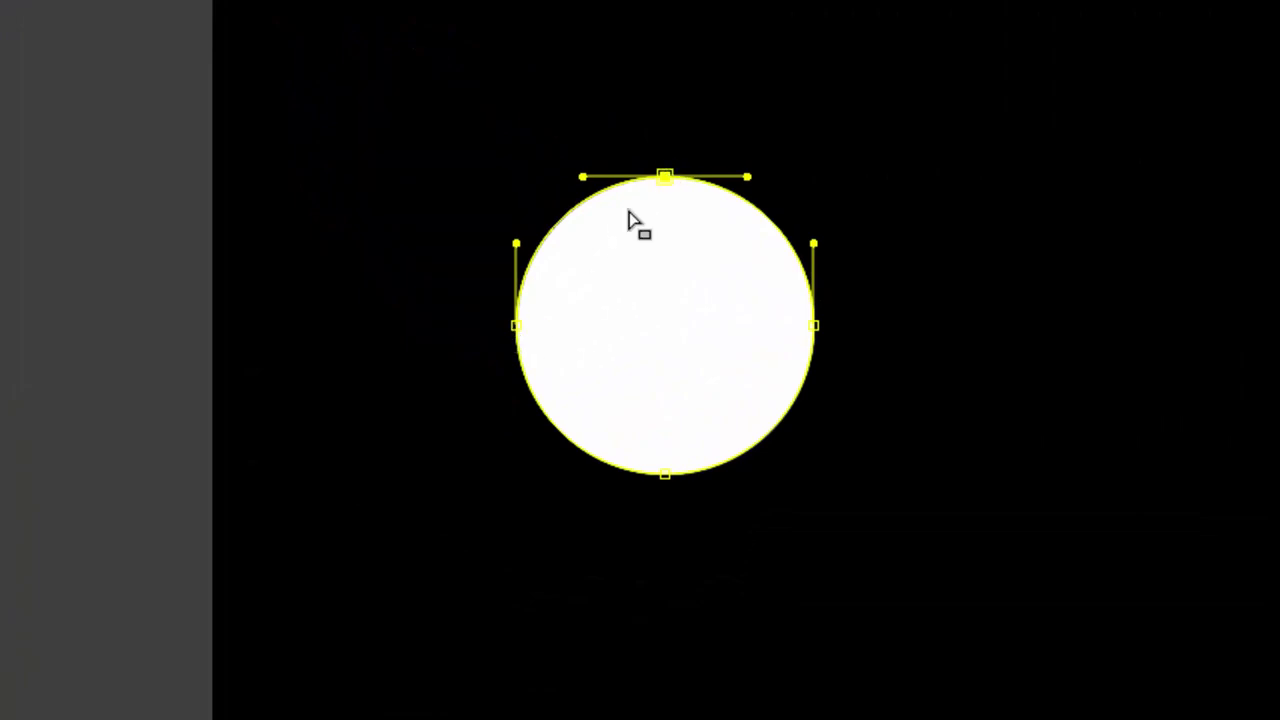
left_click(516, 328)
left_click(815, 327, "alt")
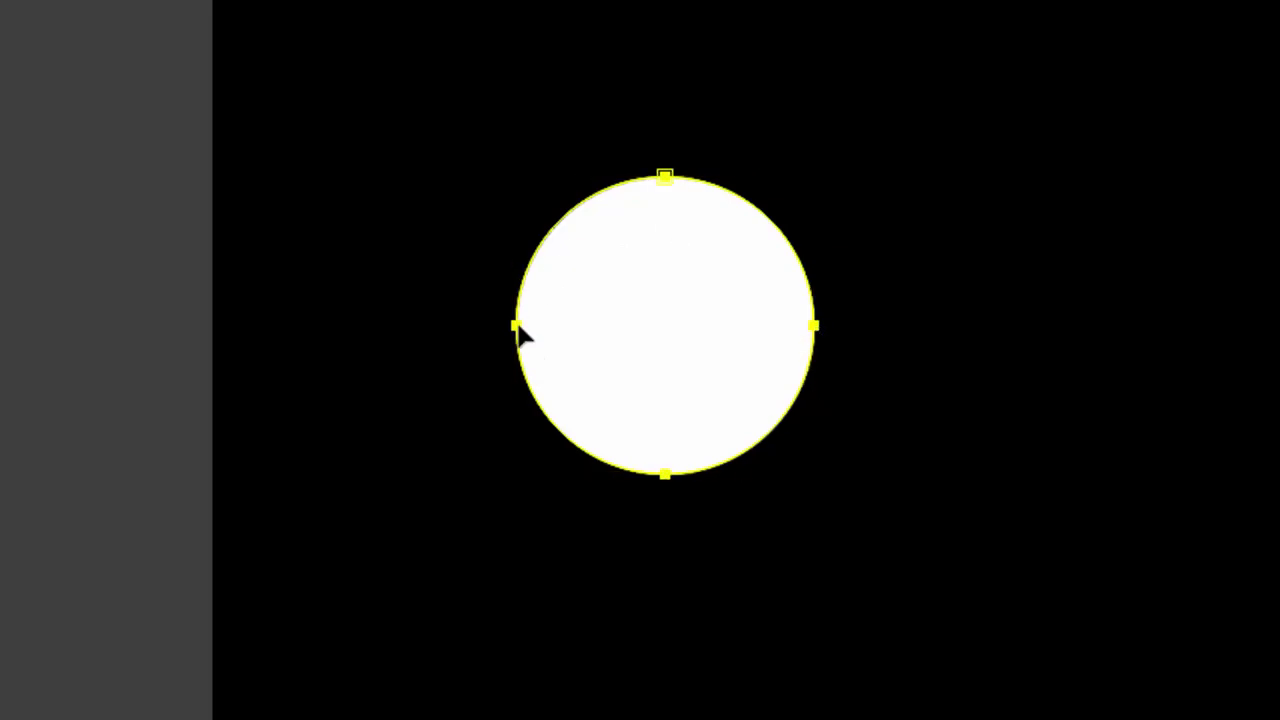
double_click(640, 351)
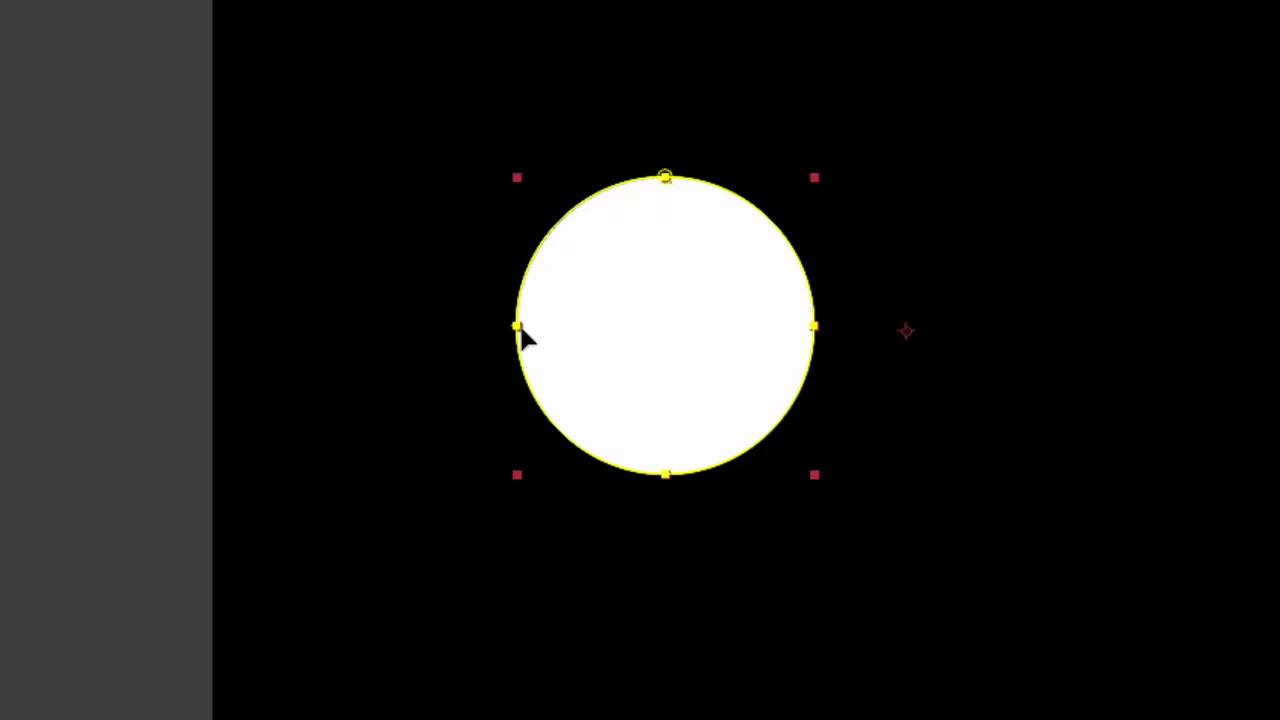
left_click_drag(508, 138, 897, 574)
Select all four vertices of the circular mask and move the mask partly past the composition's lower left edge.
double_click(517, 326)
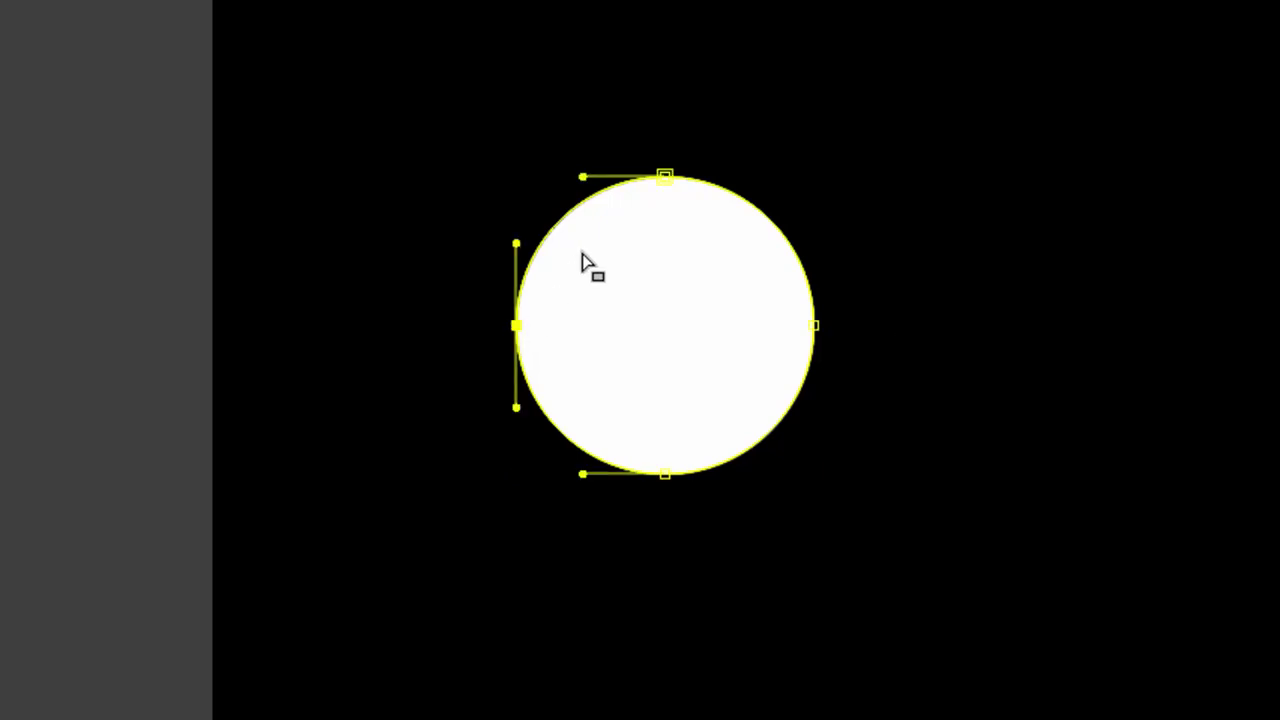
left_click(664, 177, "shift")
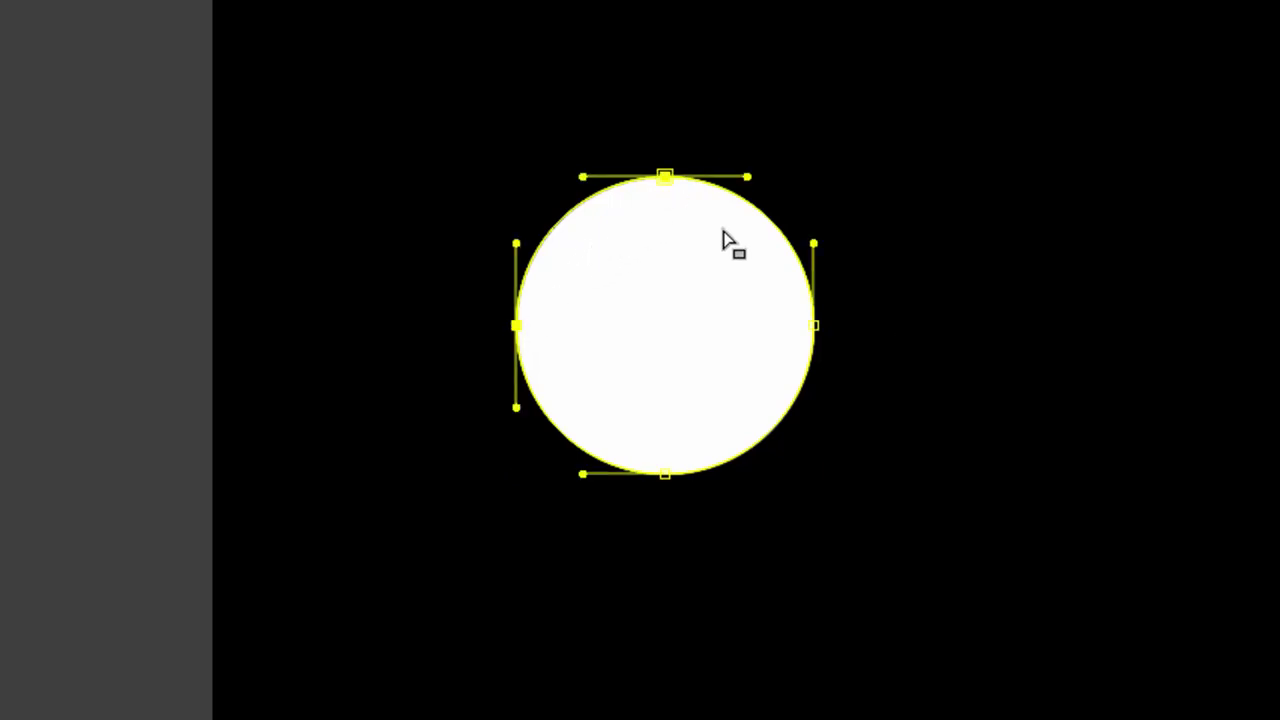
left_click(814, 326, "shift")
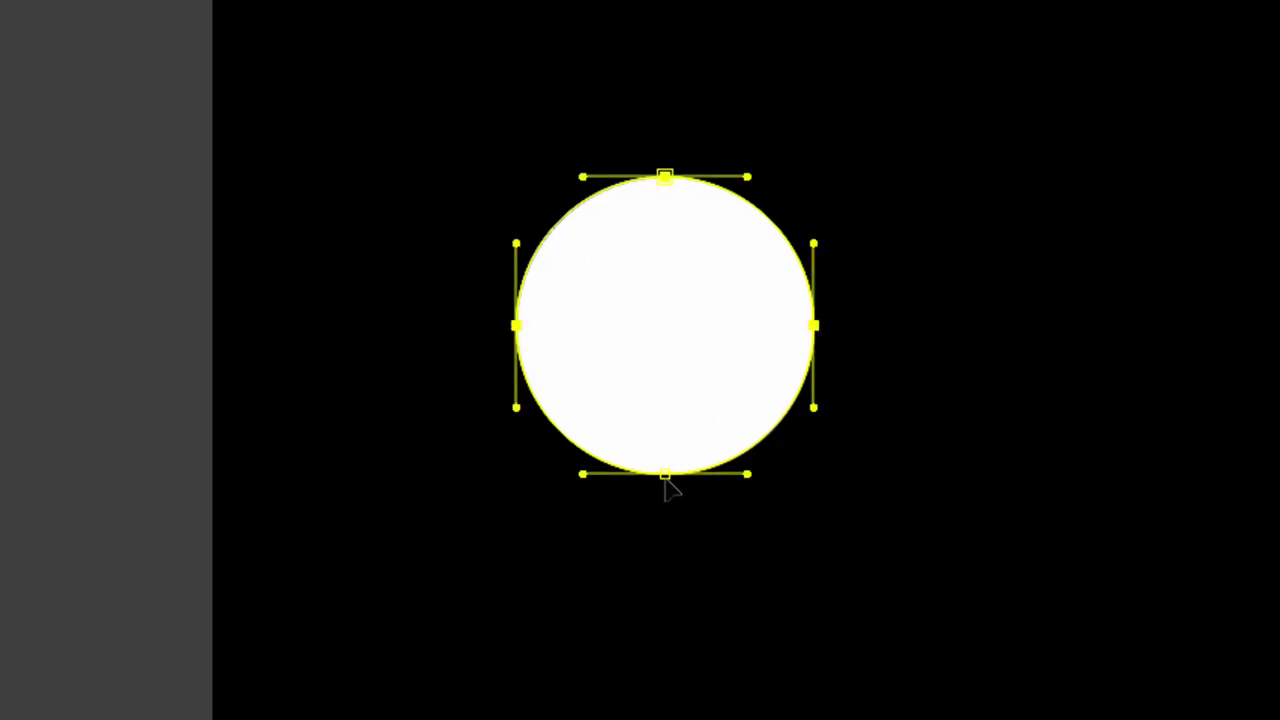
left_click(666, 477, "shift")
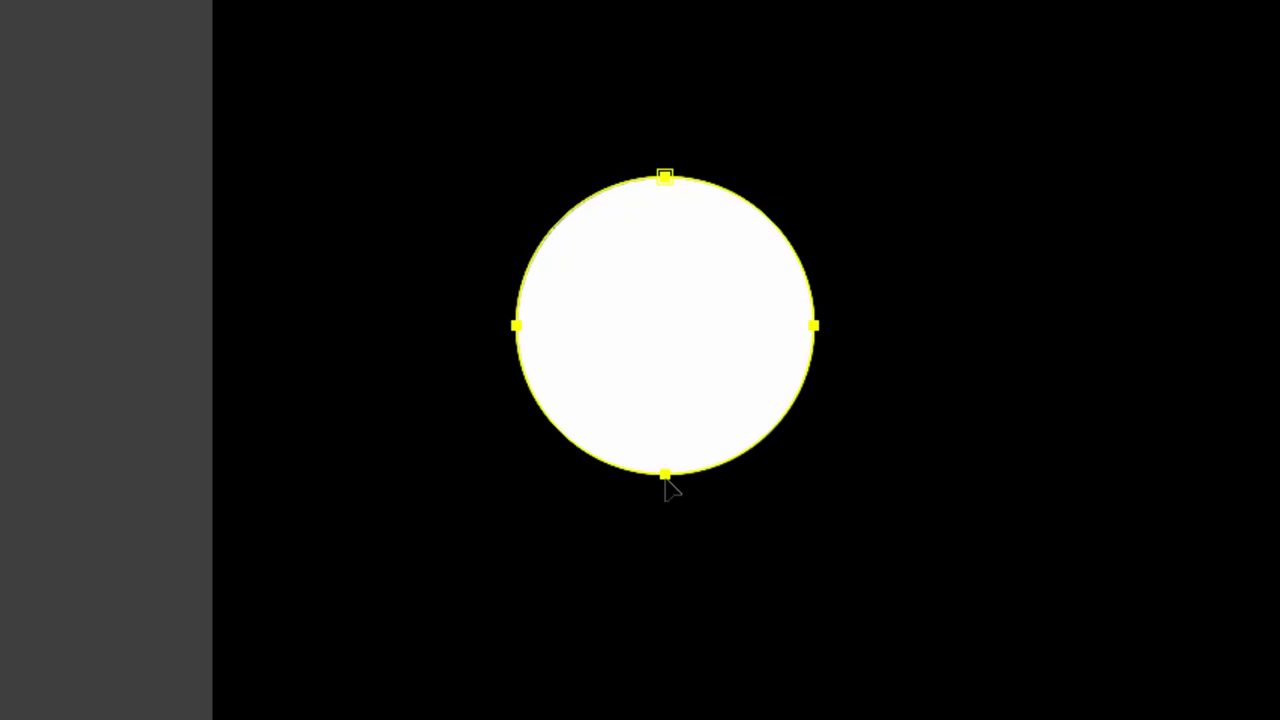
left_click_drag(664, 479, 1279, 719)
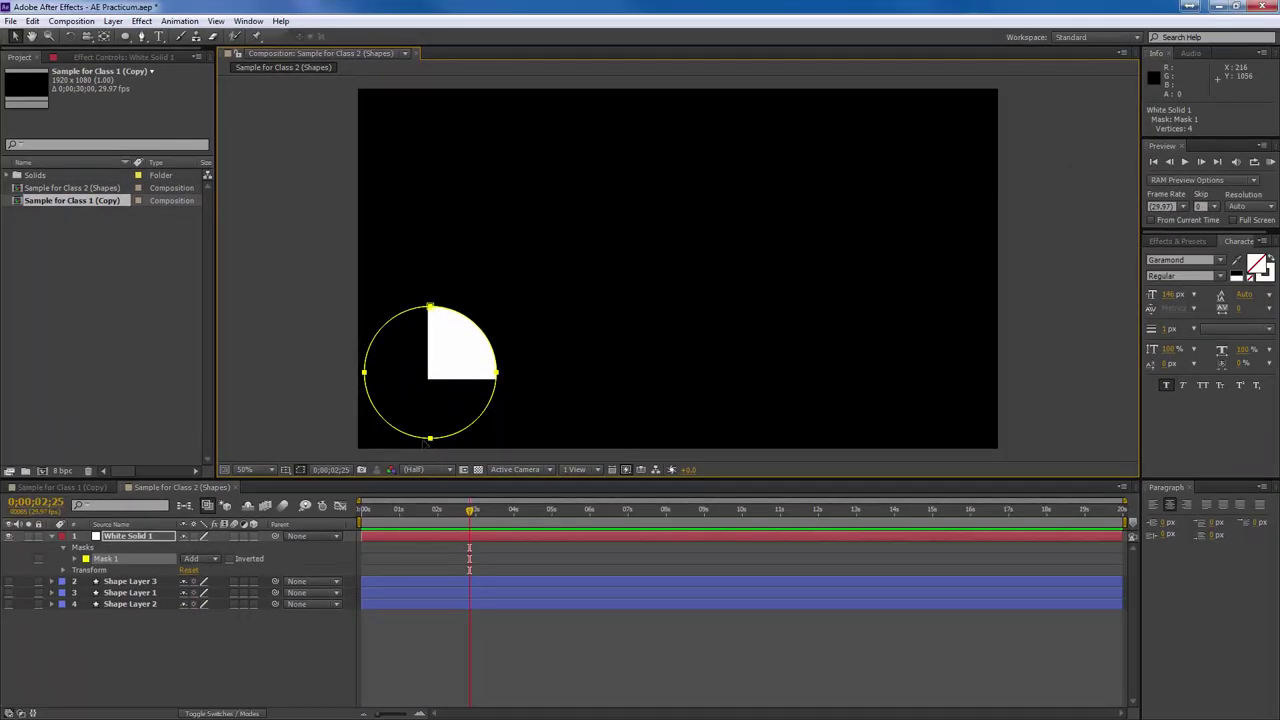
left_click_drag(423, 442, 345, 444)
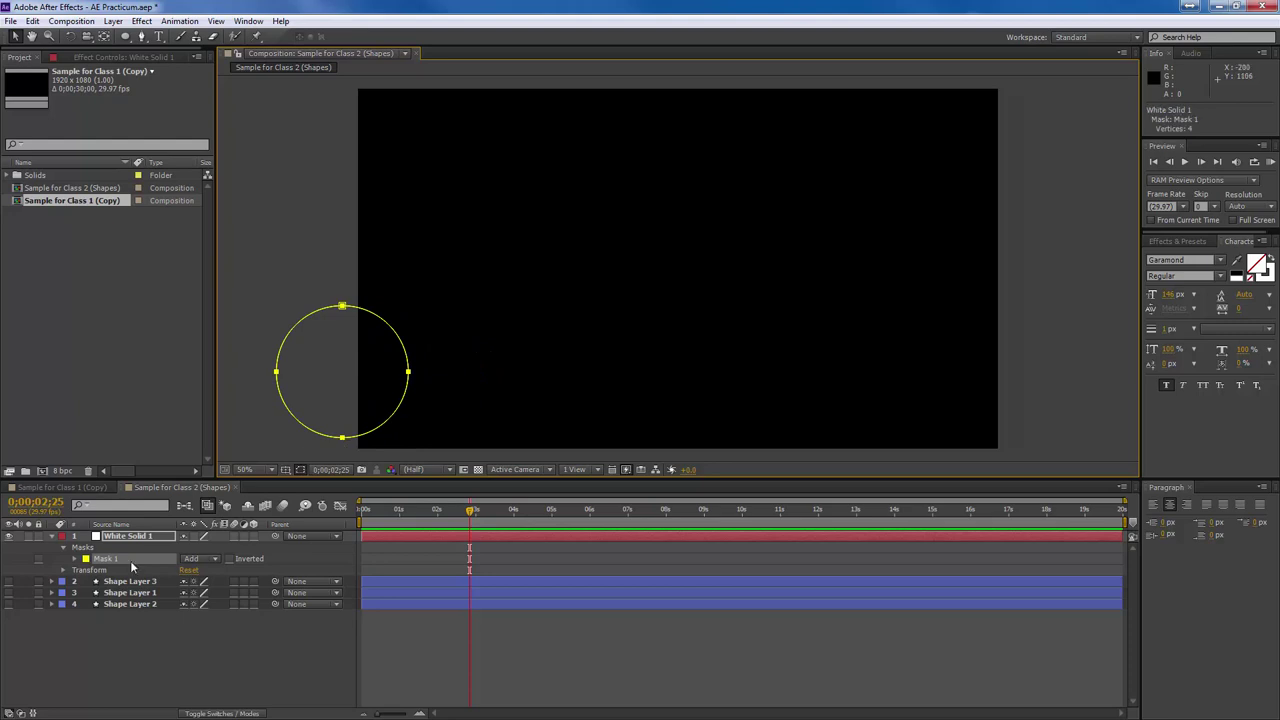
Add a Mask Path keyframe to Mask 1 of the white solid and shift it to 0;00;00;03.
left_click(75, 561)
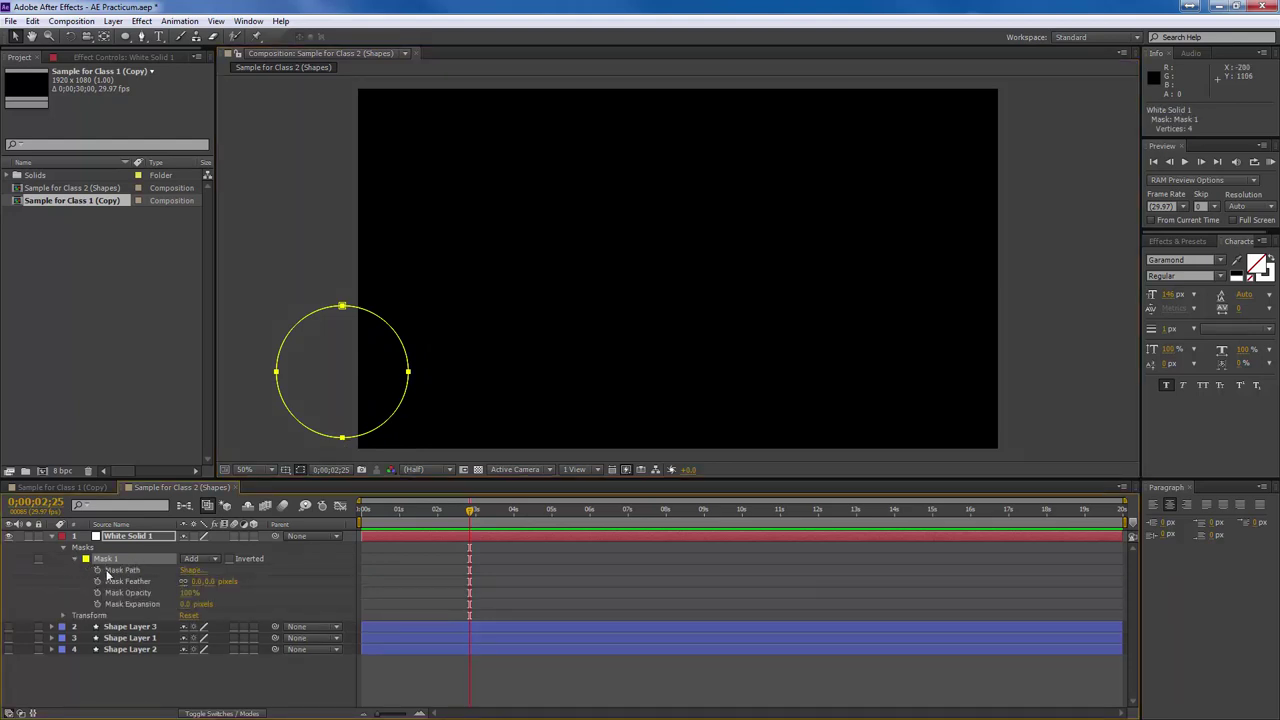
left_click(76, 561)
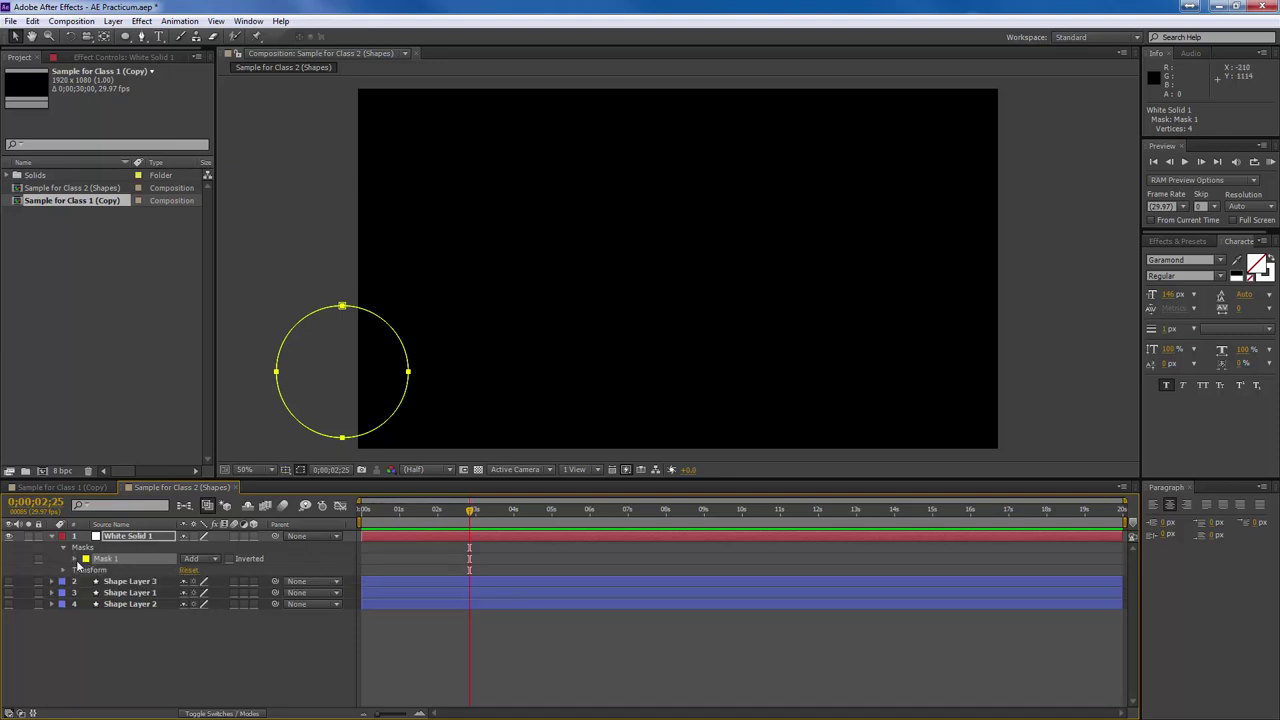
left_click(75, 560)
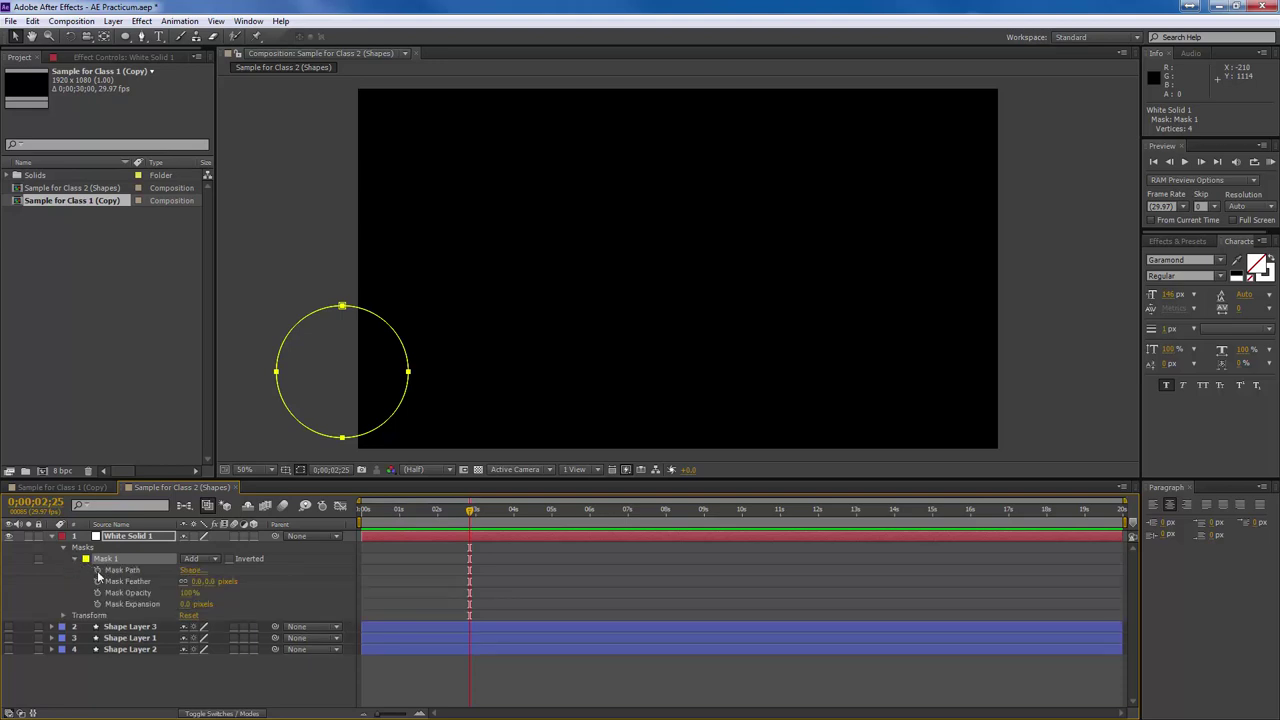
left_click(98, 570)
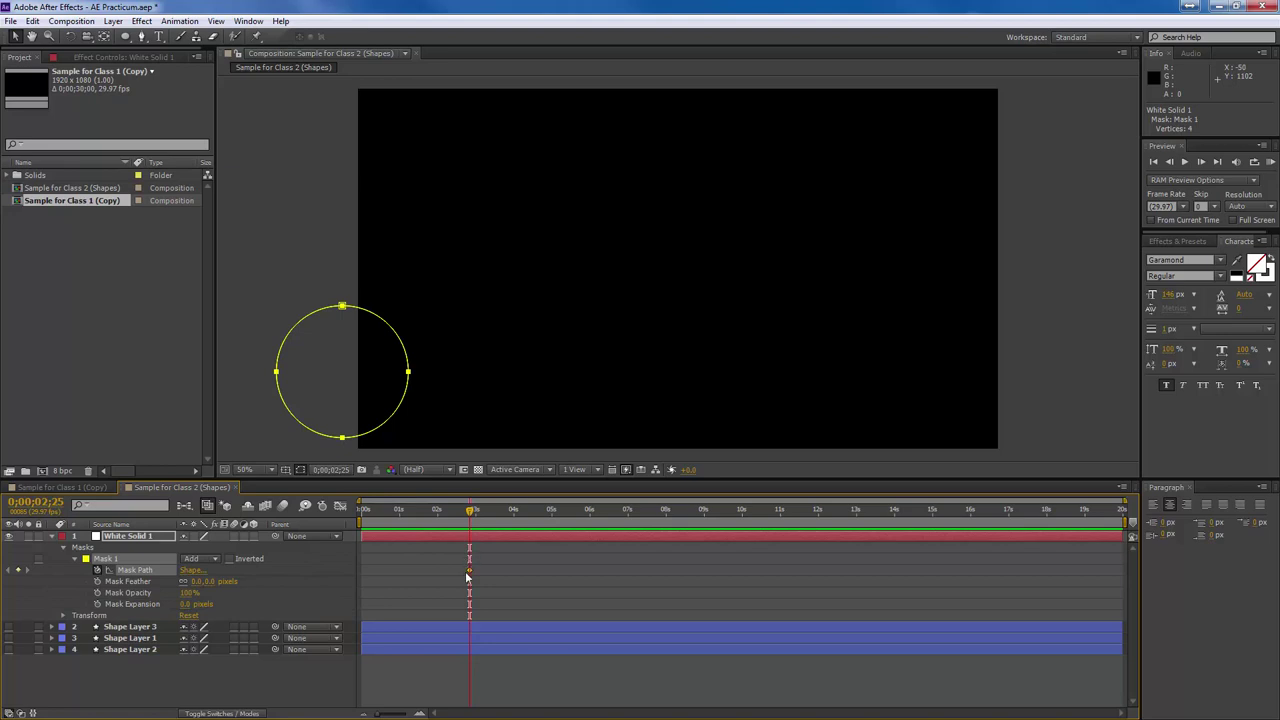
left_click_drag(467, 574, 368, 575)
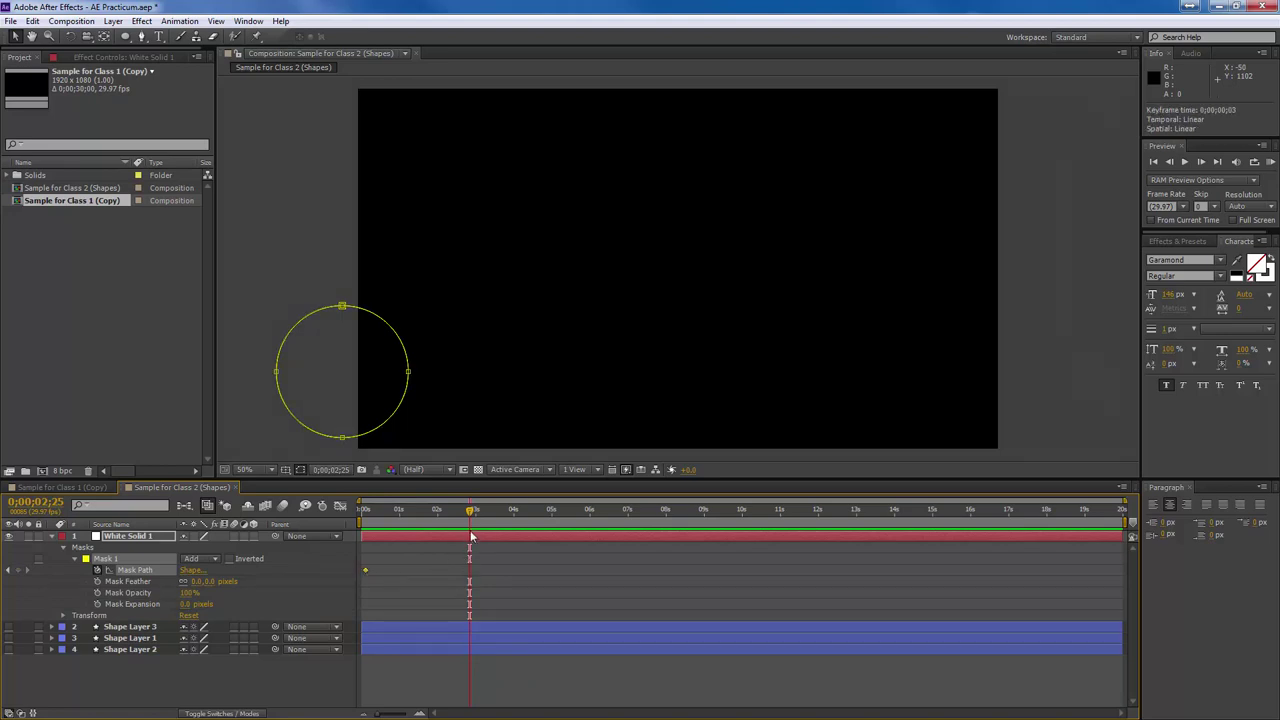
At 0;00;02;25, select all four mask vertices and move the circular mask horizontally across to the composition's right edge.
left_click(342, 439)
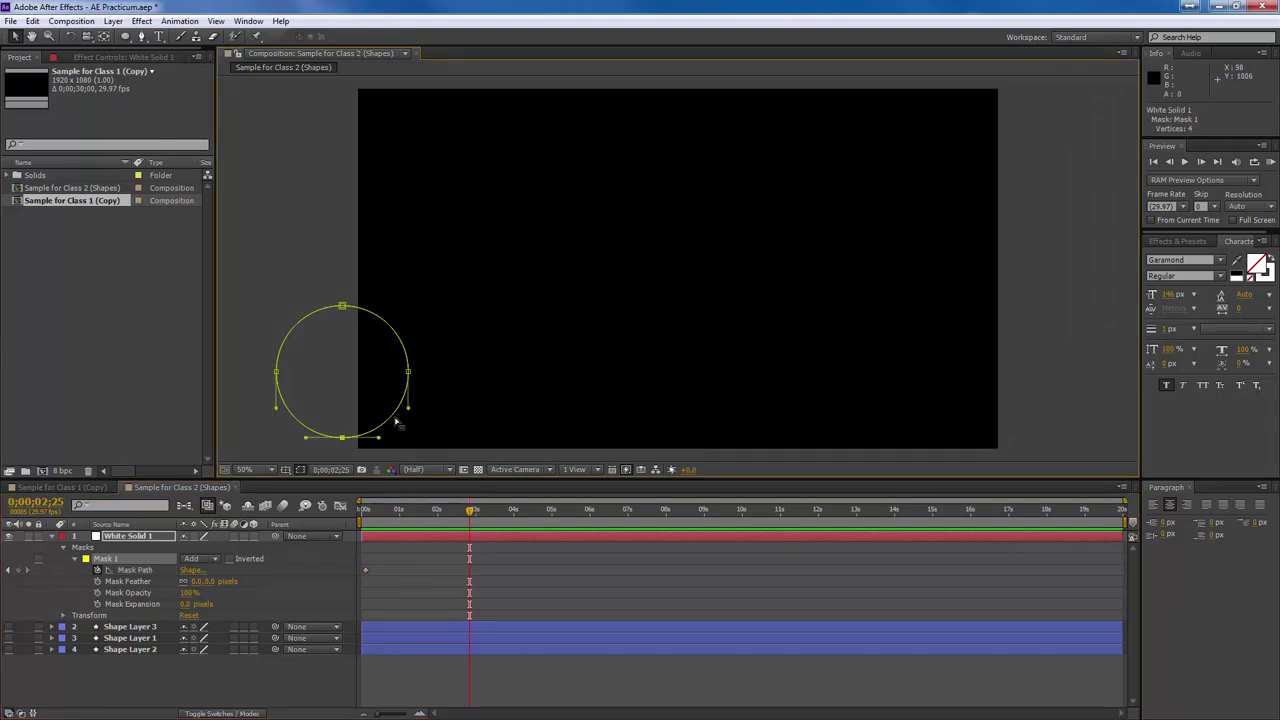
left_click(408, 372, "shift")
left_click(341, 307, "shift")
left_click(277, 372, "shift")
left_click_drag(343, 443, 1005, 442)
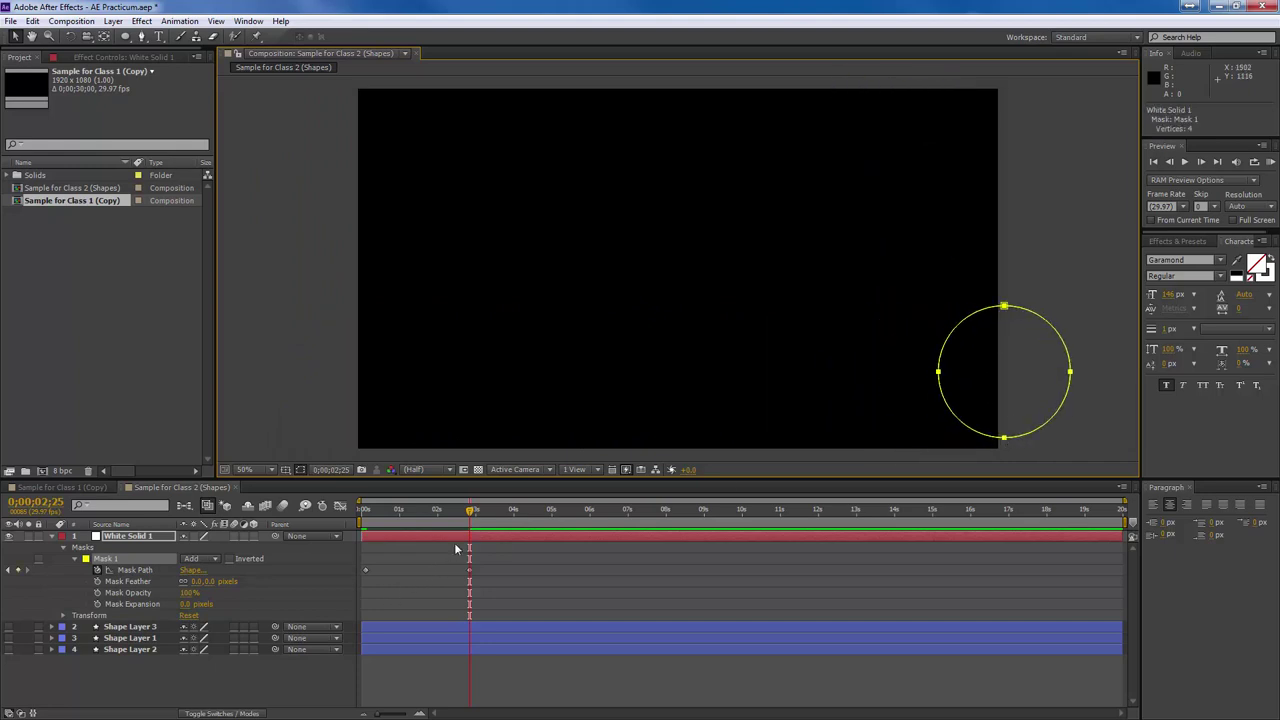
Play the mask path animation from the start of the composition, and collapse Mask 1's properties.
left_click_drag(474, 513, 362, 512)
key("space")
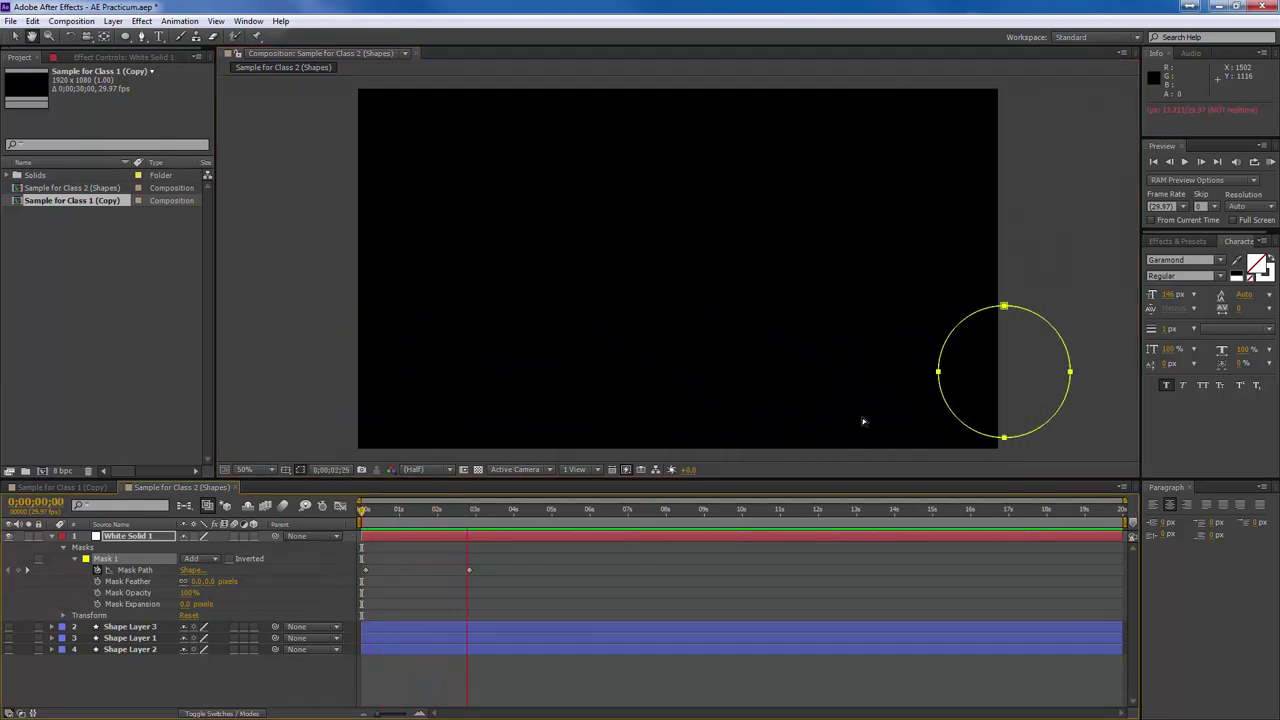
key("space")
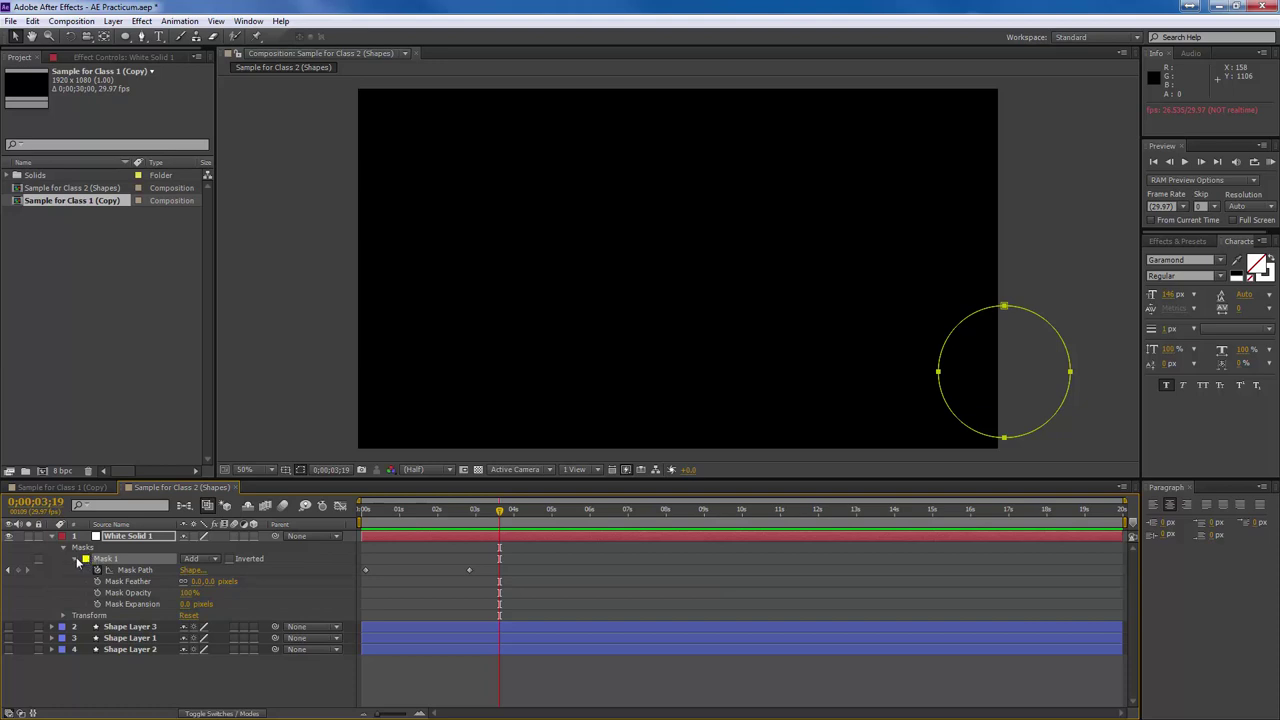
left_click(77, 560)
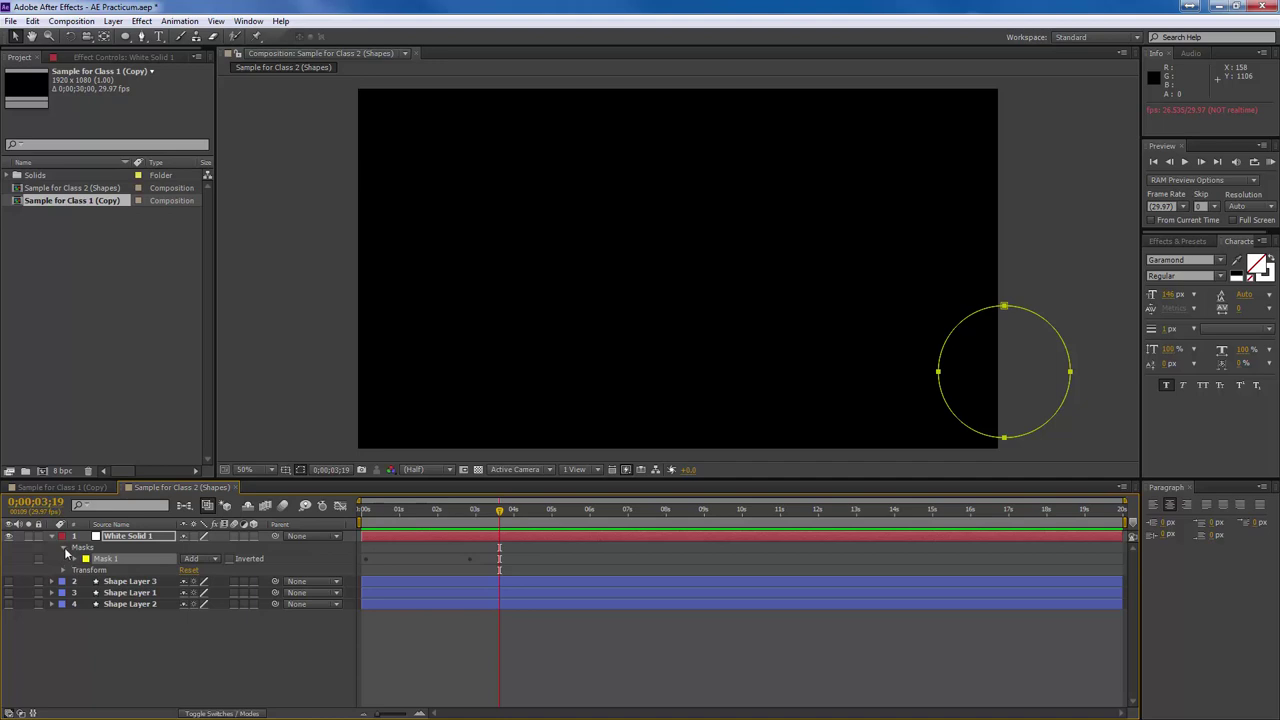
Add another White Solid 1 from the Solids folder as the top layer and draw a large six-pointed star mask on it.
left_click(7, 176)
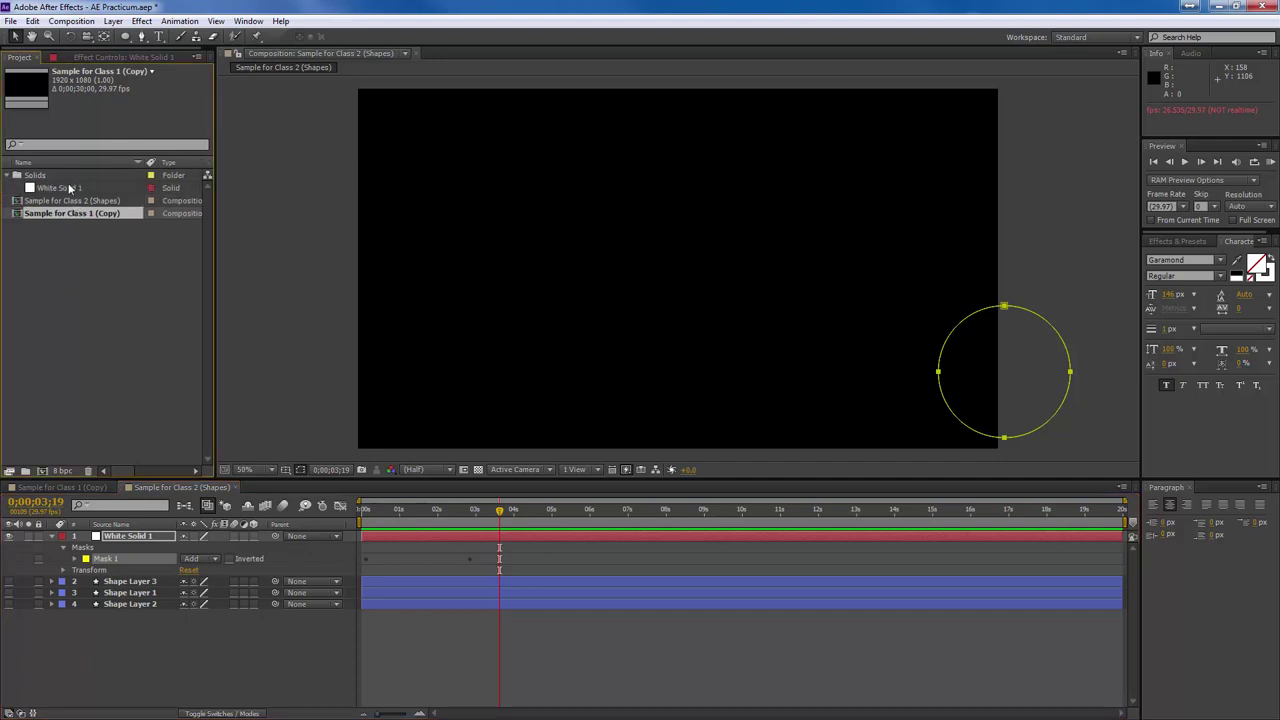
left_click_drag(70, 188, 122, 537)
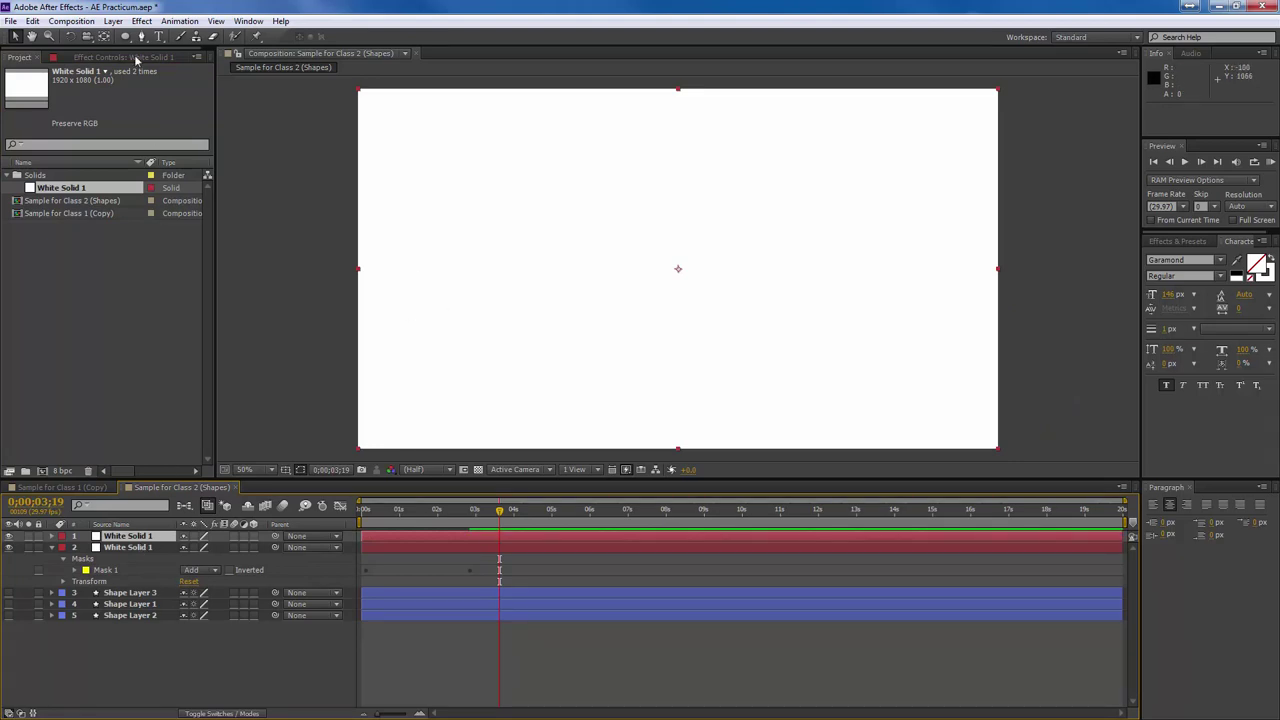
left_click_drag(131, 42, 160, 97)
left_click_drag(508, 176, 650, 334)
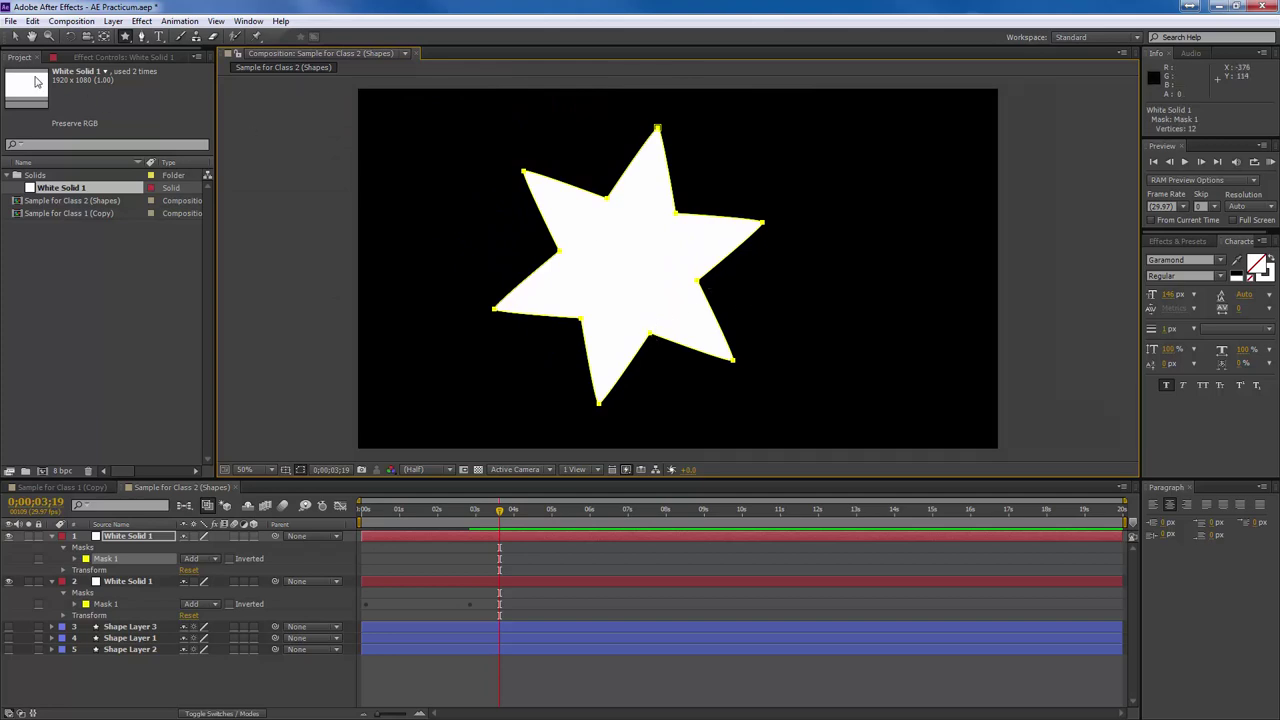
Select the tip vertex of the star mask's right-hand point and zoom in and out to examine its Bezier handles.
key("v")
key("ctrl+t")
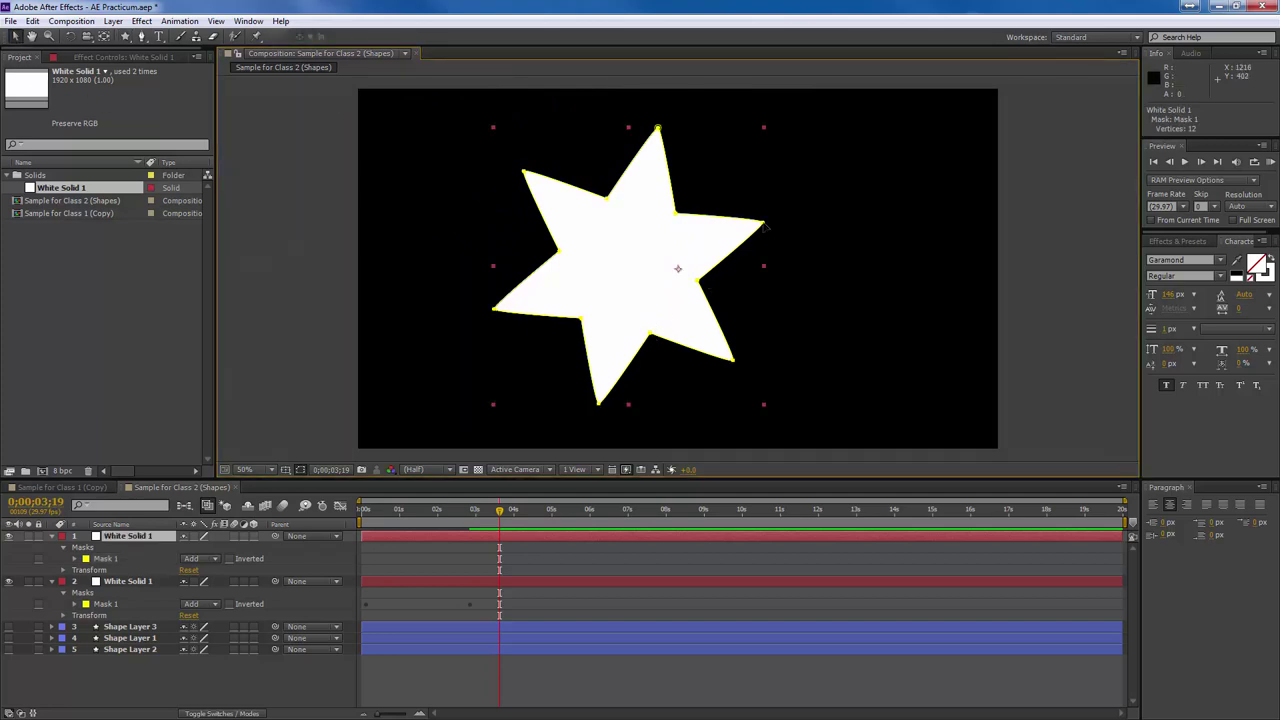
left_click(766, 226)
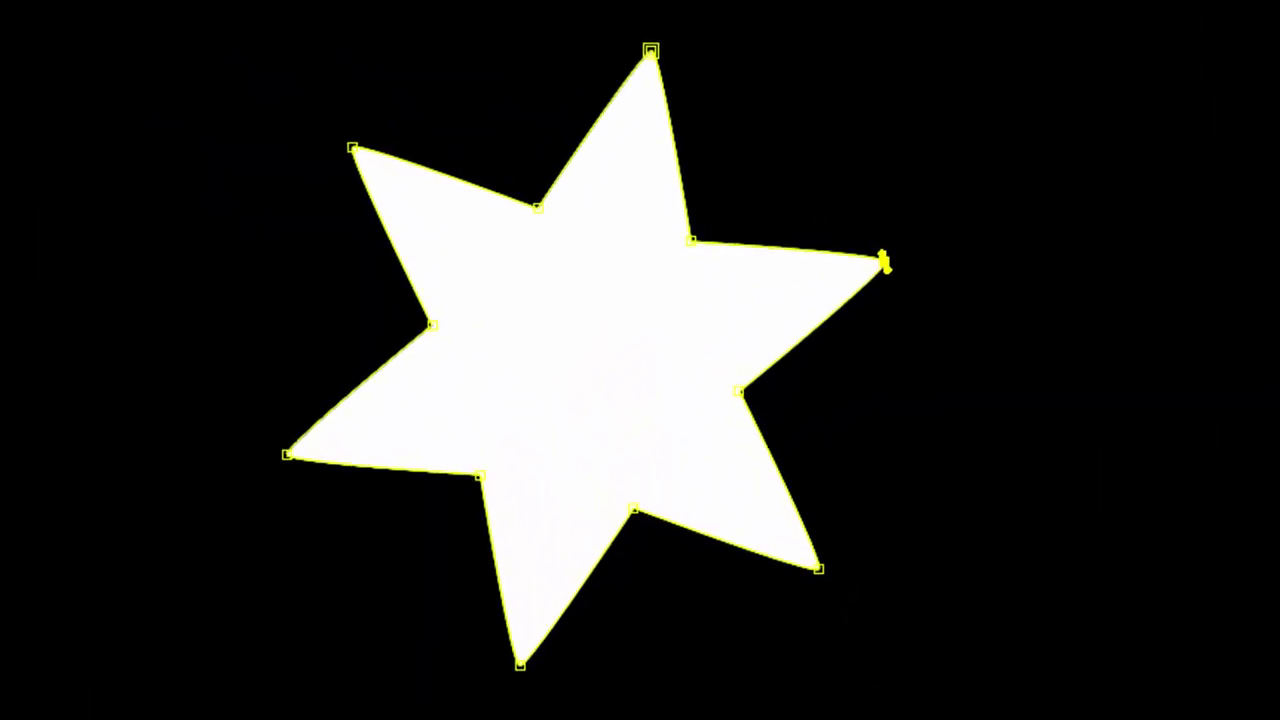
left_click(945, 318)
left_click(1006, 328, "alt")
left_click(925, 256)
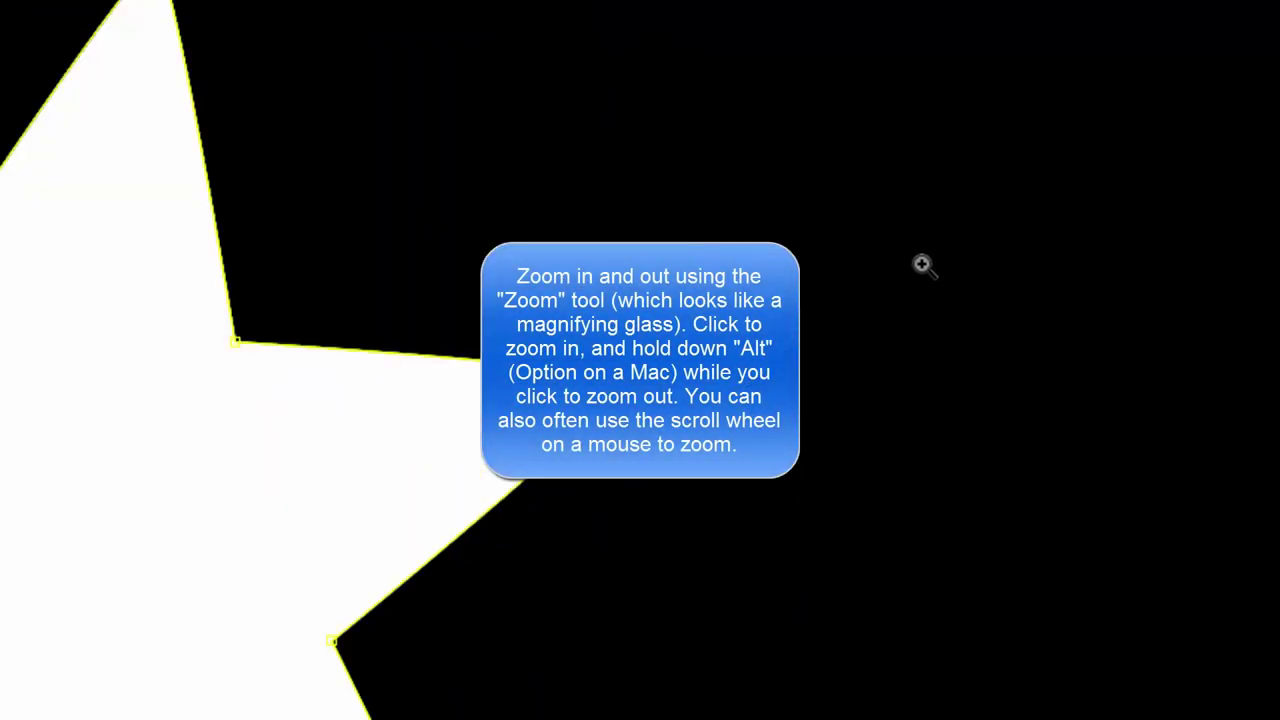
left_click(466, 458)
left_click(466, 458, "alt")
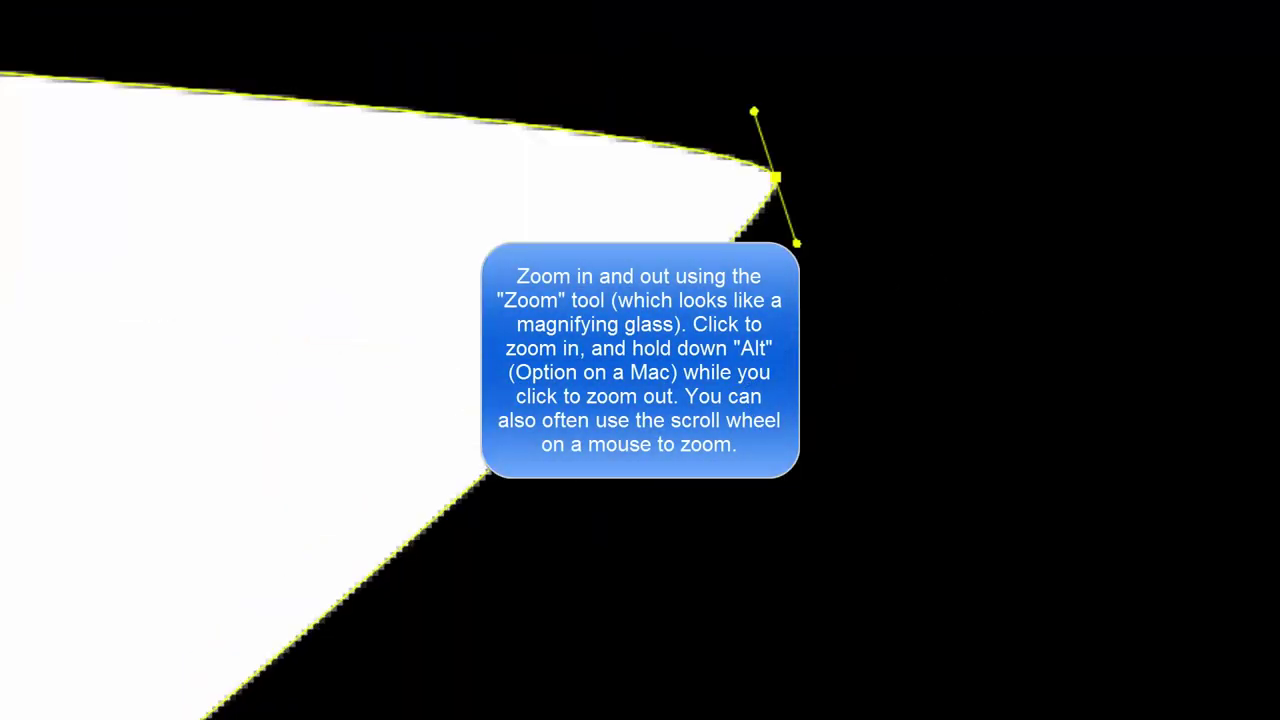
left_click(486, 453, "alt")
left_click(486, 453, "alt")
left_click(506, 422, "alt")
left_click(706, 386)
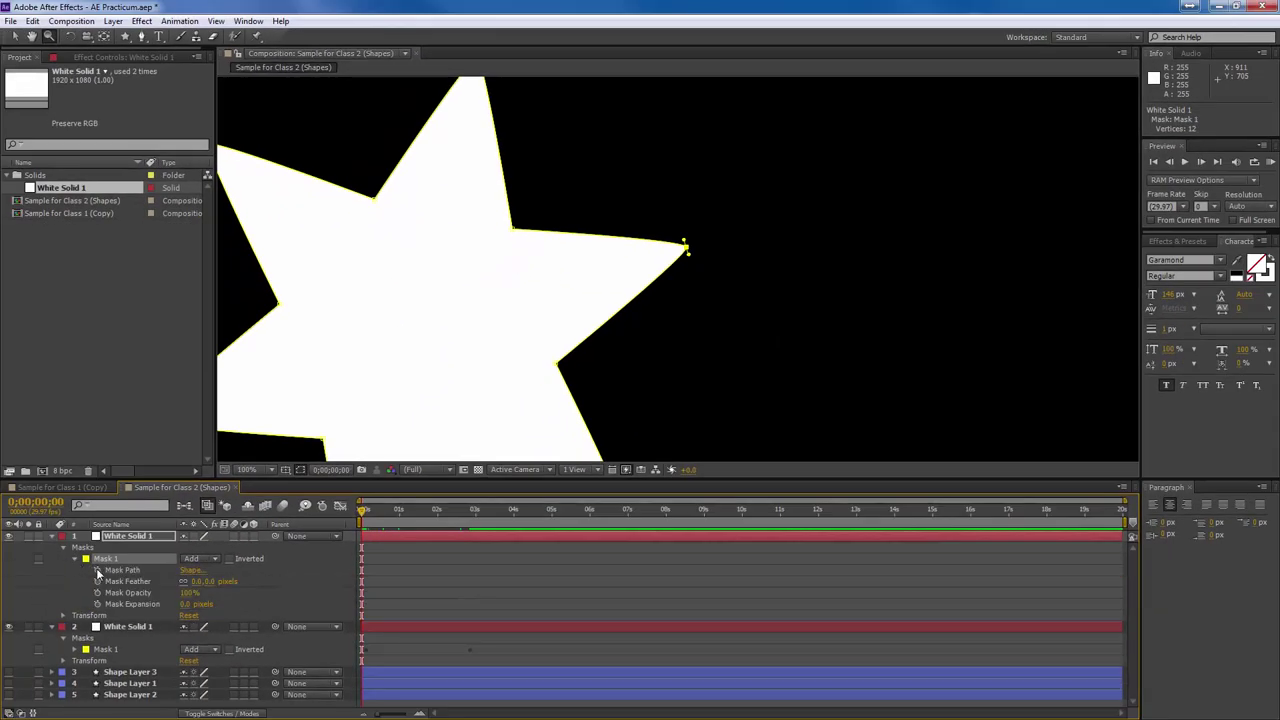
Keyframe the star's Mask Path at 0;00;00;00 and, at 0;00;02;29, stretch its right-hand point outward into a rounded lobe using the Bezier handles.
left_click(97, 569)
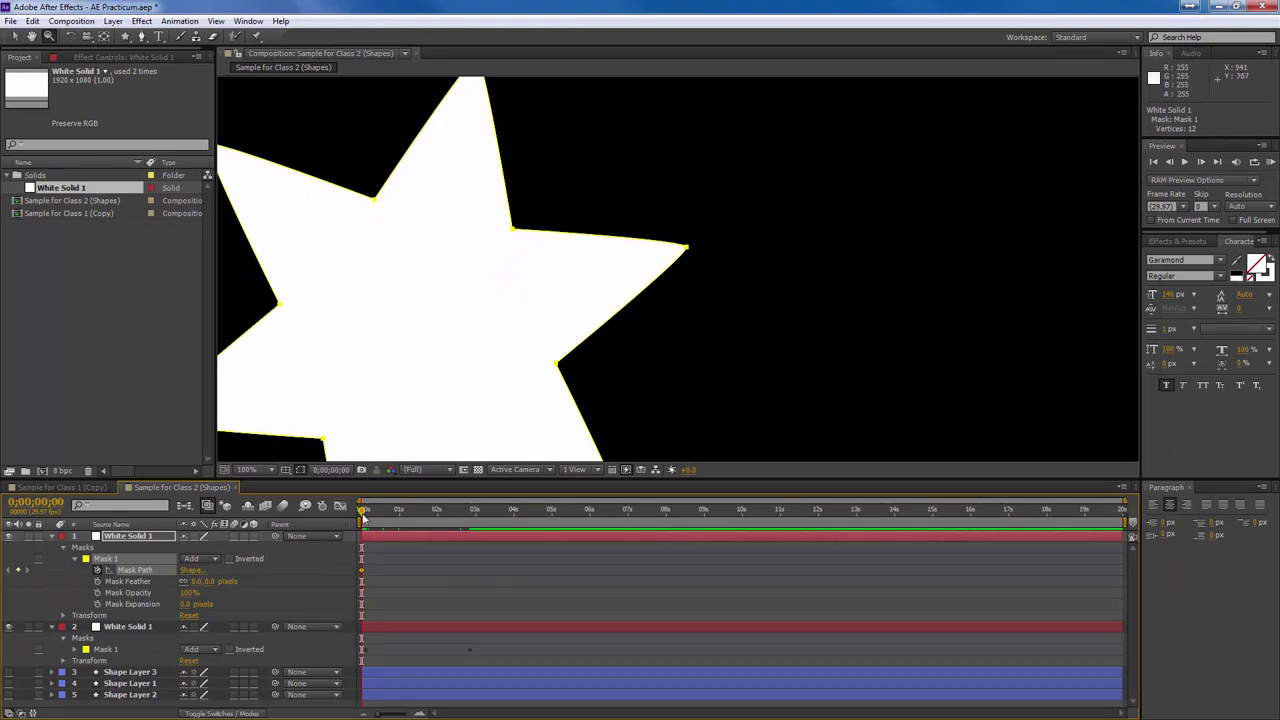
left_click_drag(365, 515, 474, 520)
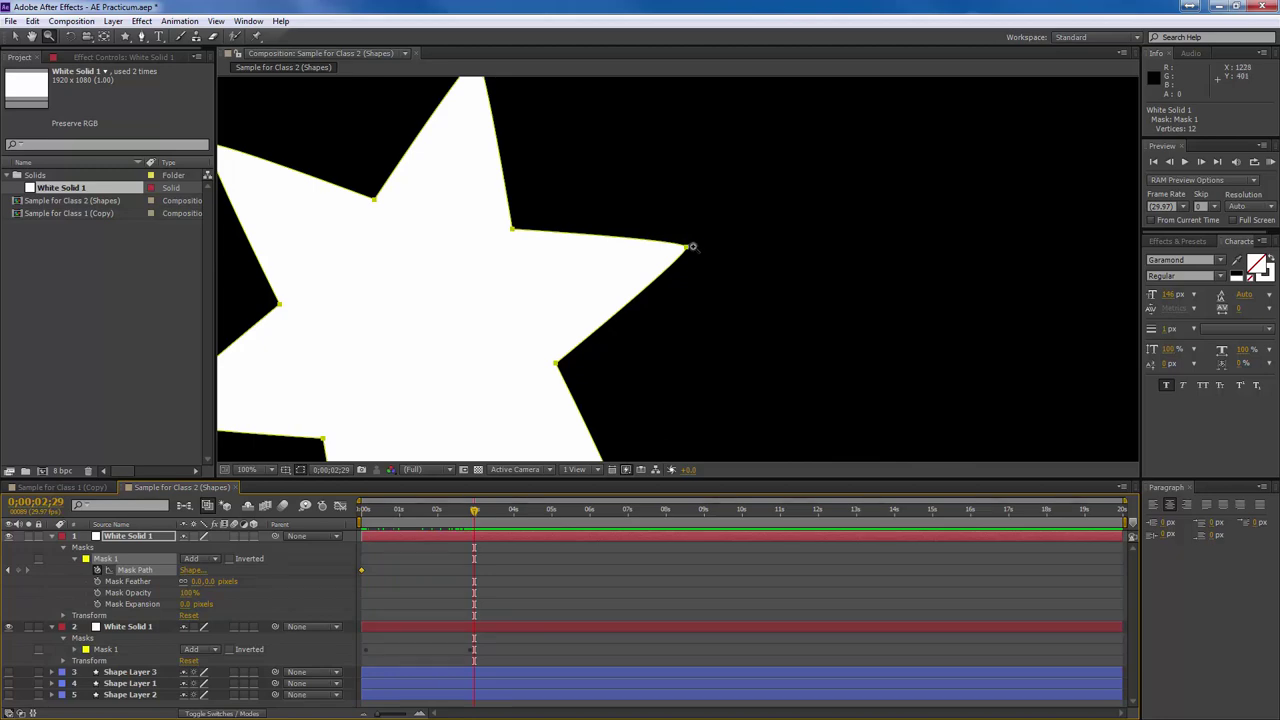
left_click(15, 36)
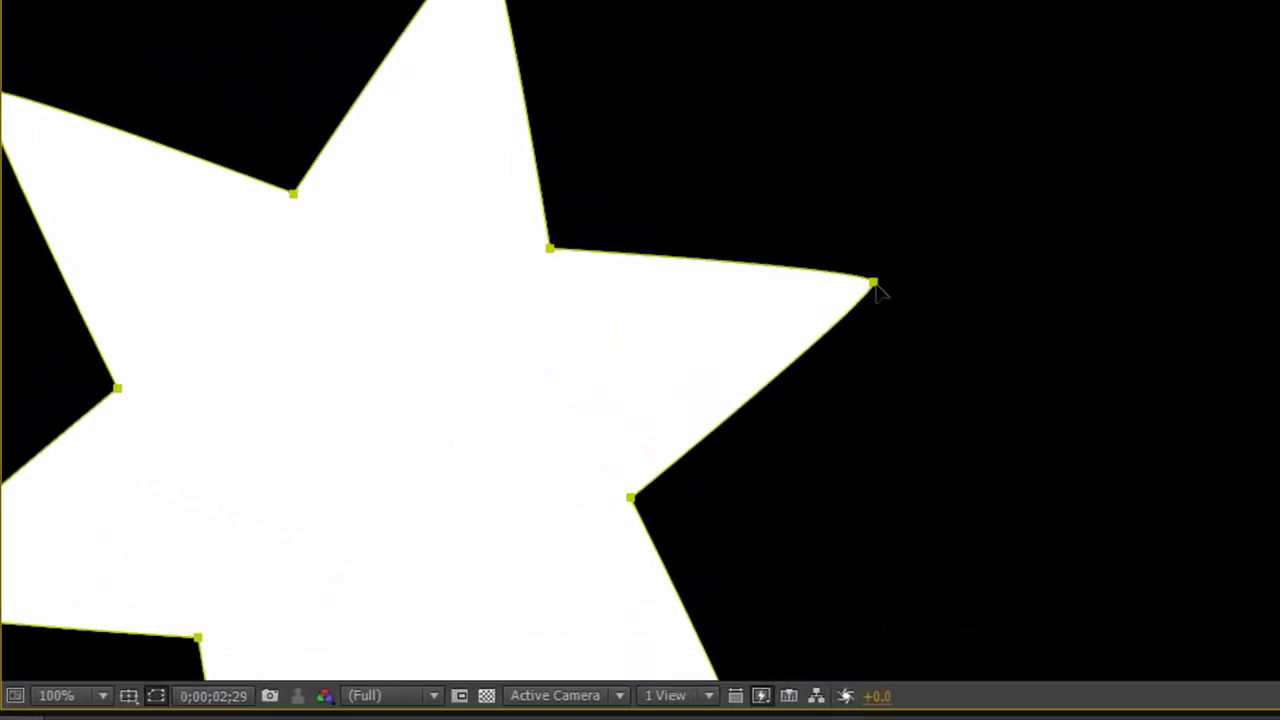
left_click(603, 317)
left_click(873, 284)
left_click_drag(874, 285, 963, 47)
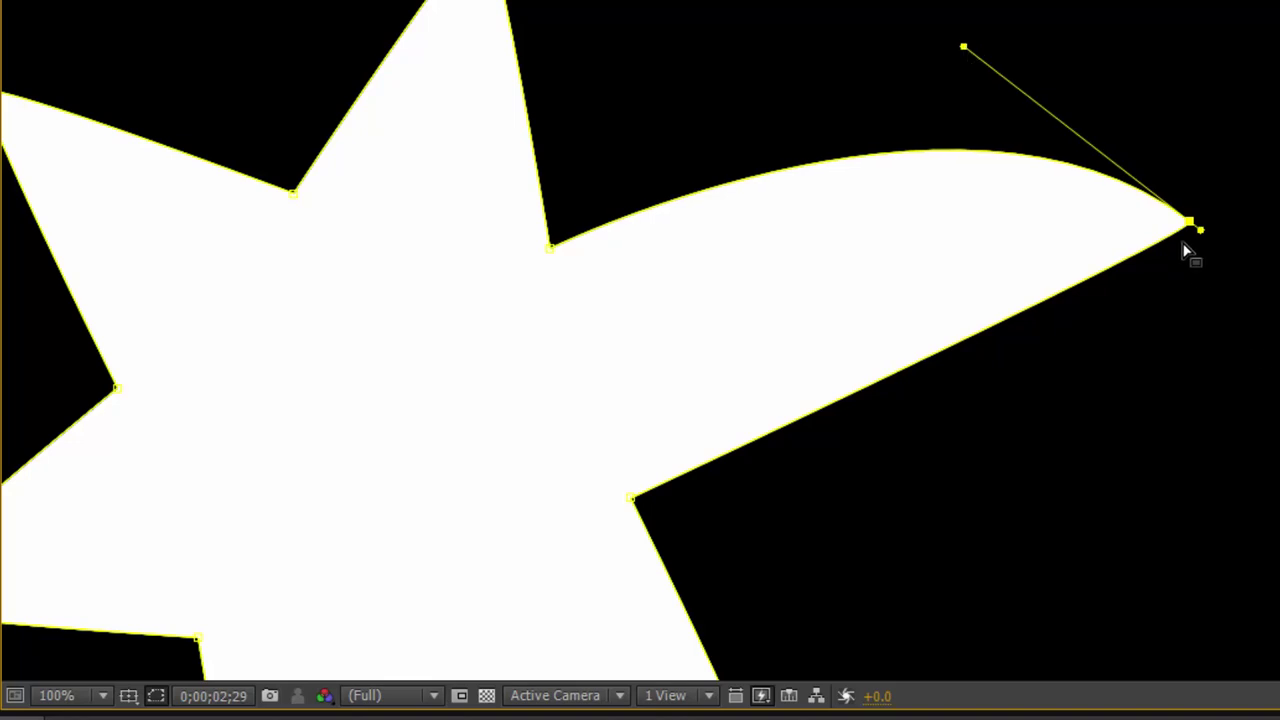
left_click_drag(1200, 232, 1279, 540)
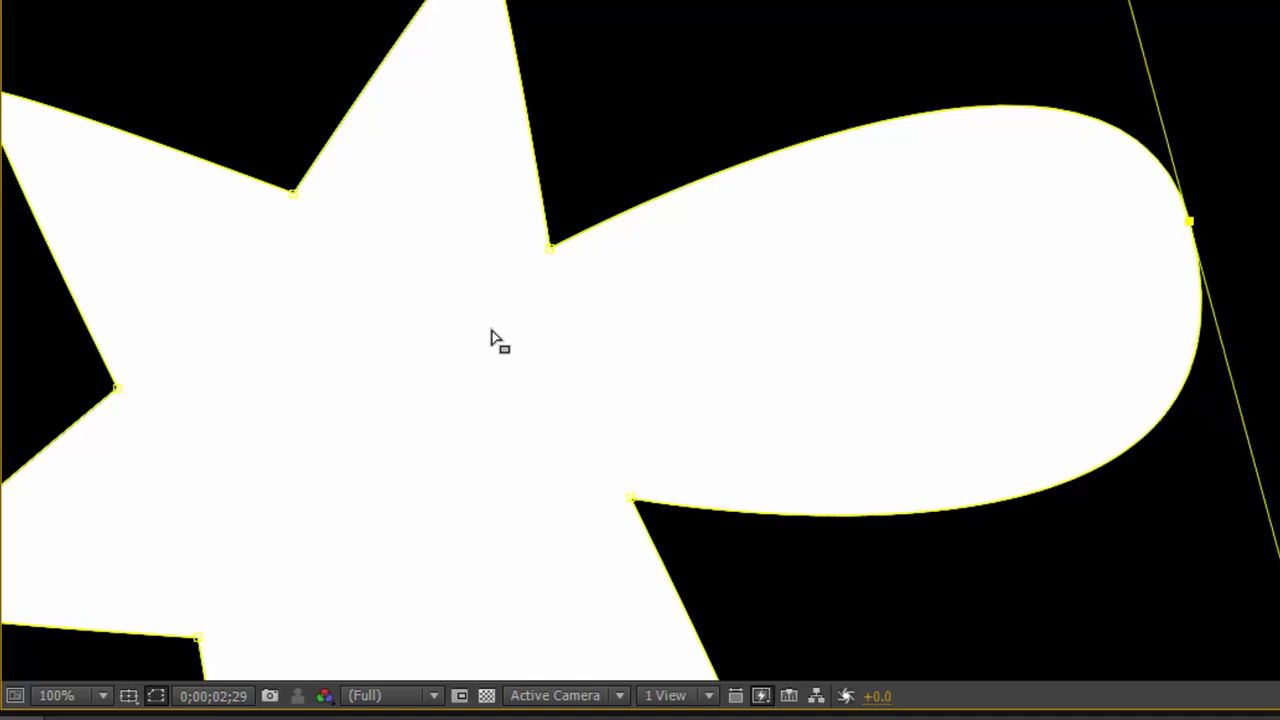
Add one mask vertex with the Pen tool on each of the two edges of the star's upper-left point.
left_click_drag(491, 332, 831, 465)
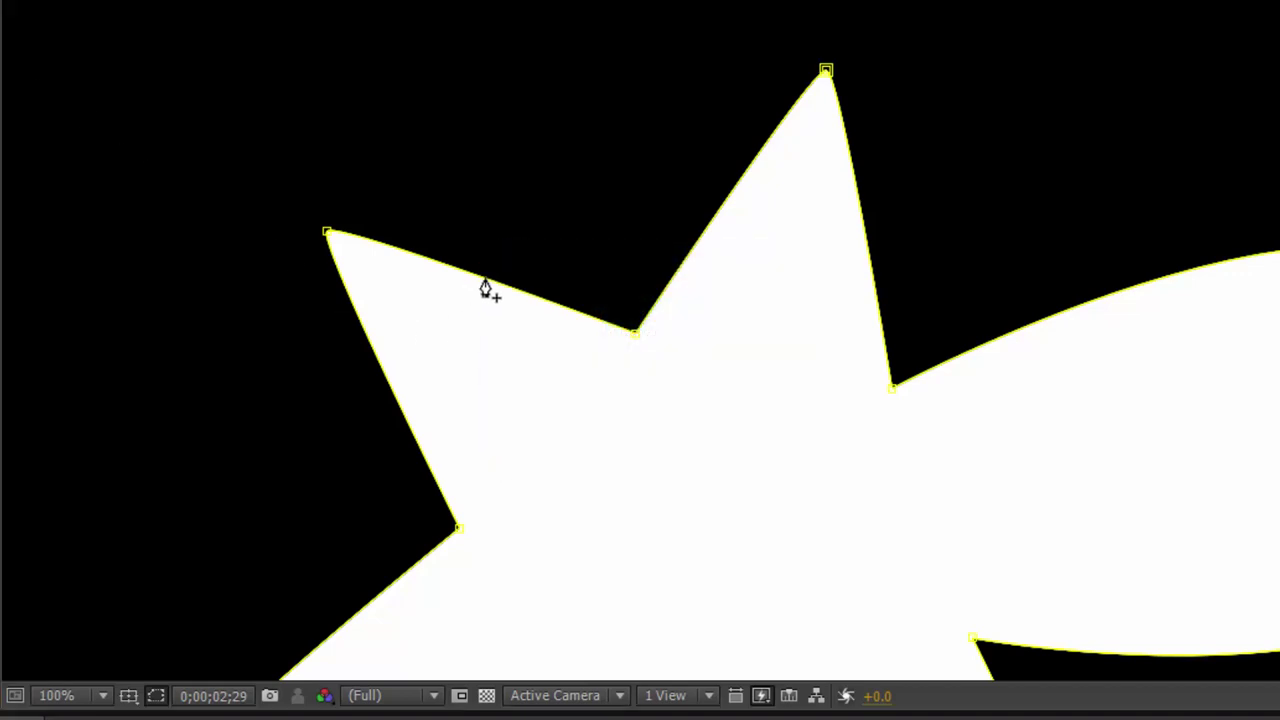
left_click(485, 290)
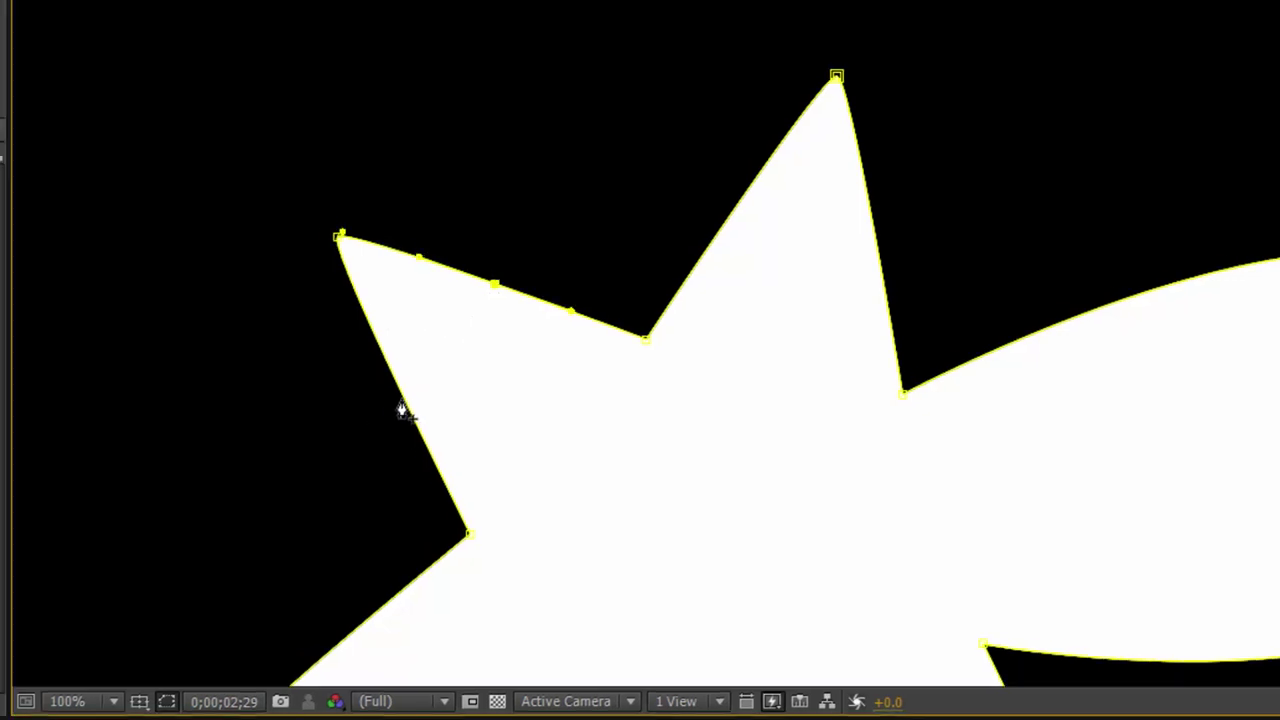
left_click(561, 485)
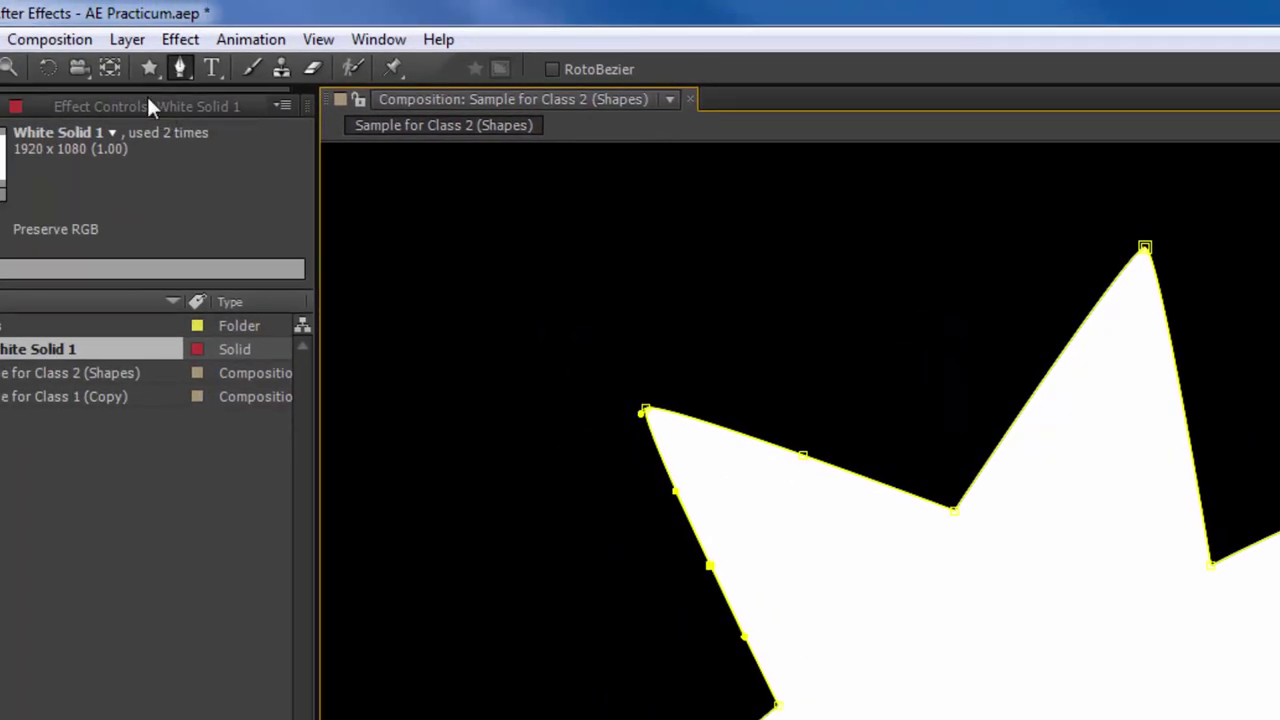
Move the whole star mask slightly up and to the left, and return to the Pen tool with its vertices deselected.
key("v")
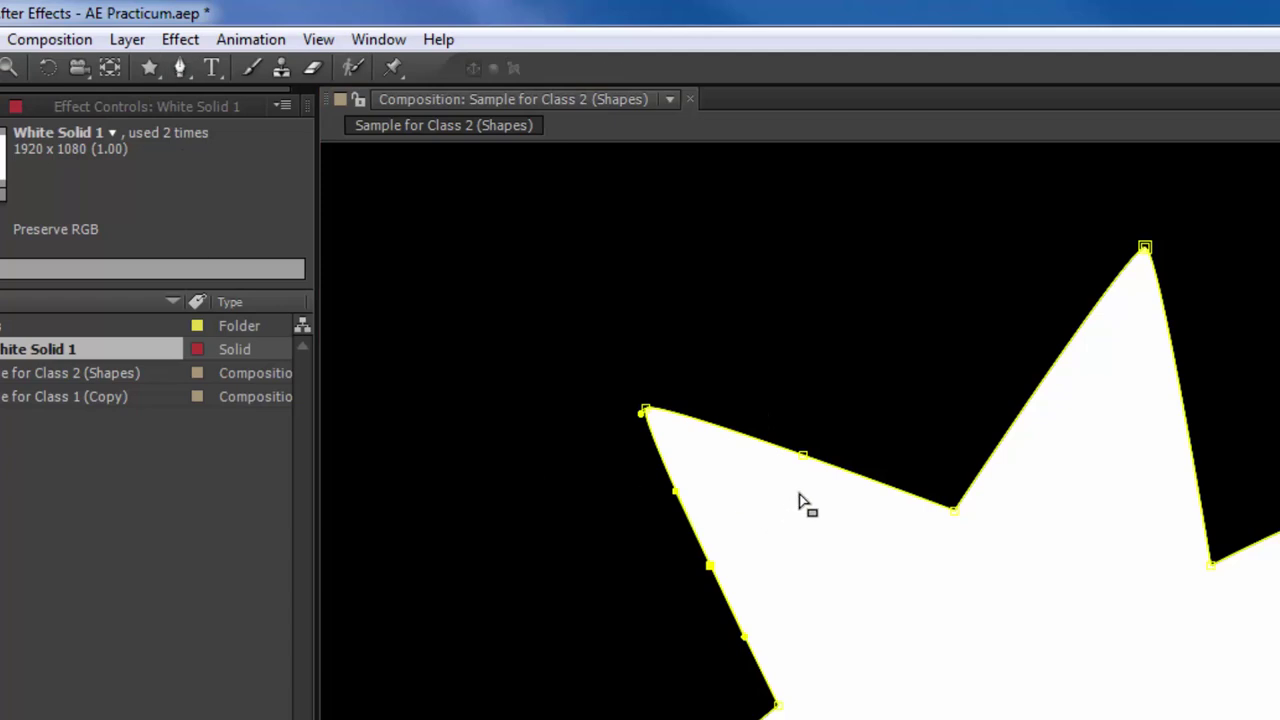
double_click(715, 580)
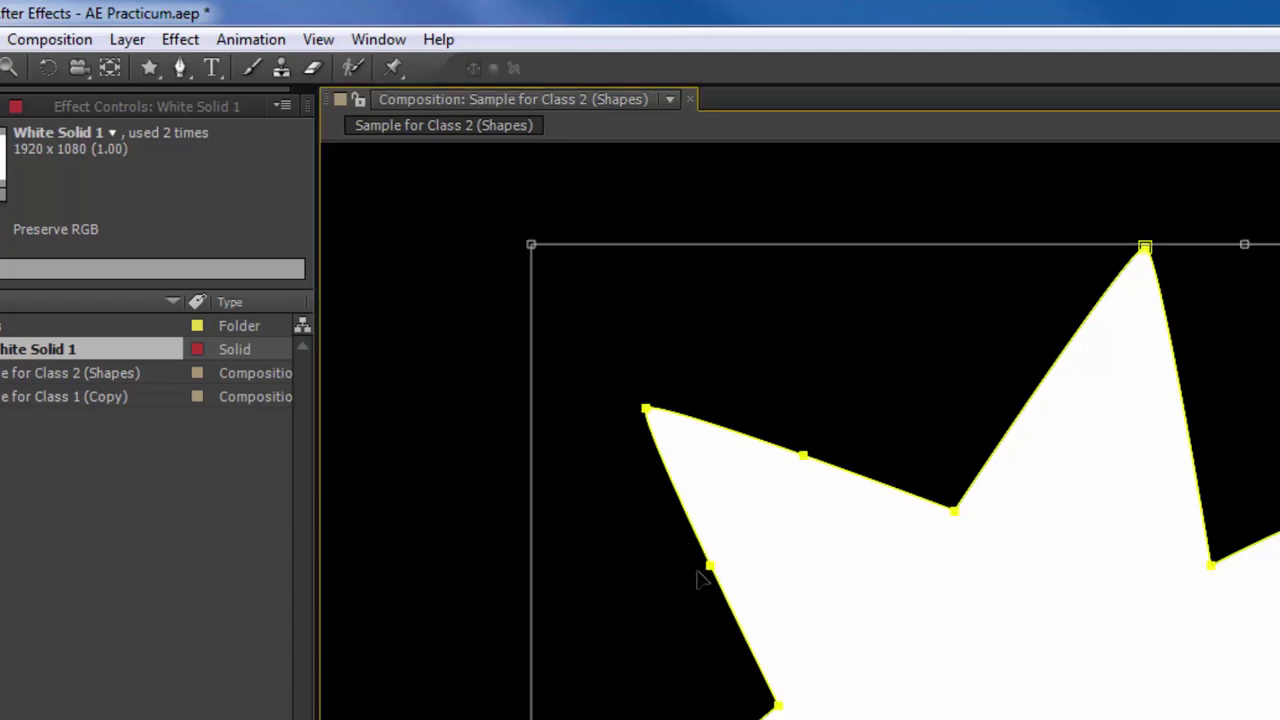
mouse_move(703, 577)
left_mouse_down()
mouse_move(686, 581)
mouse_move(703, 551)
mouse_move(694, 557)
left_mouse_up()
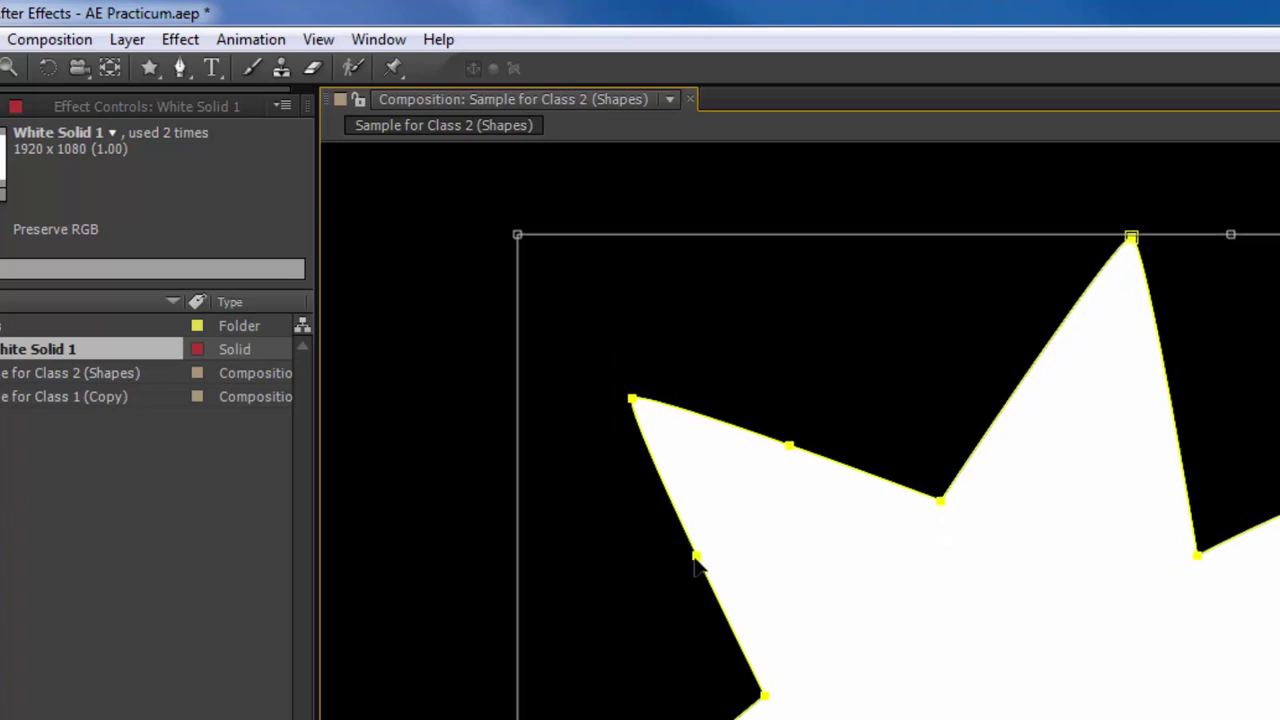
key("g")
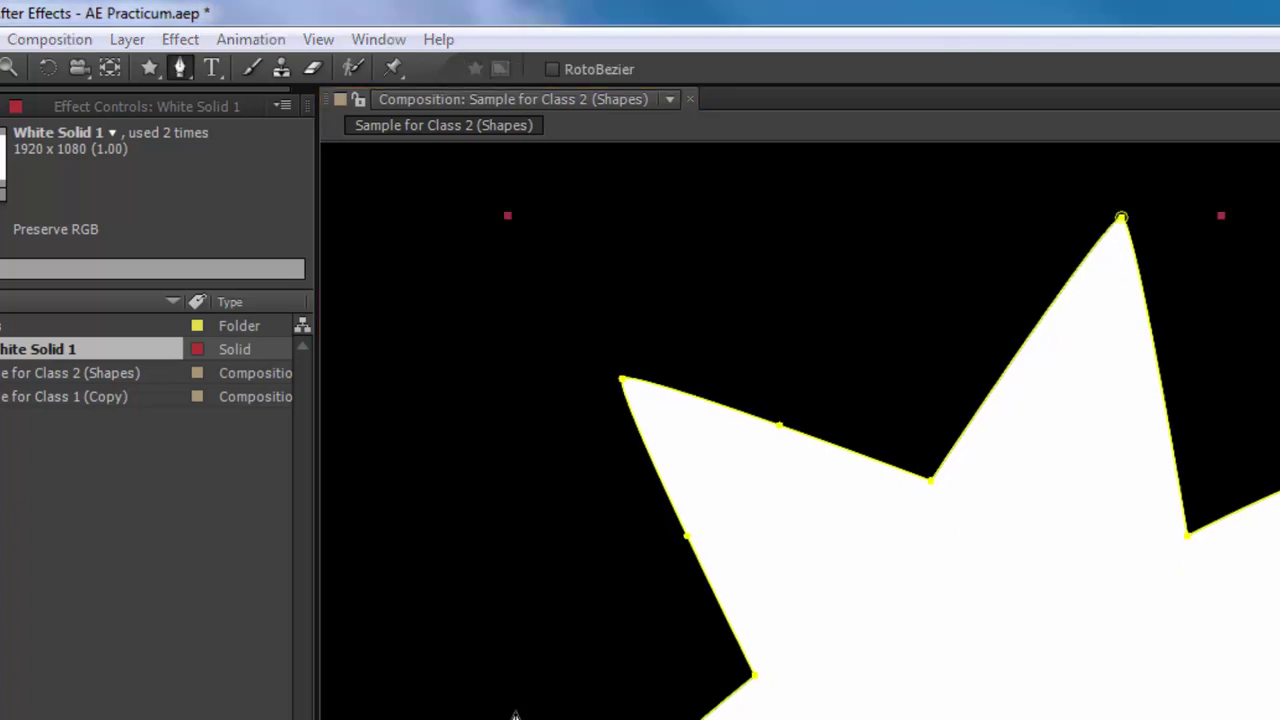
left_click(1121, 217)
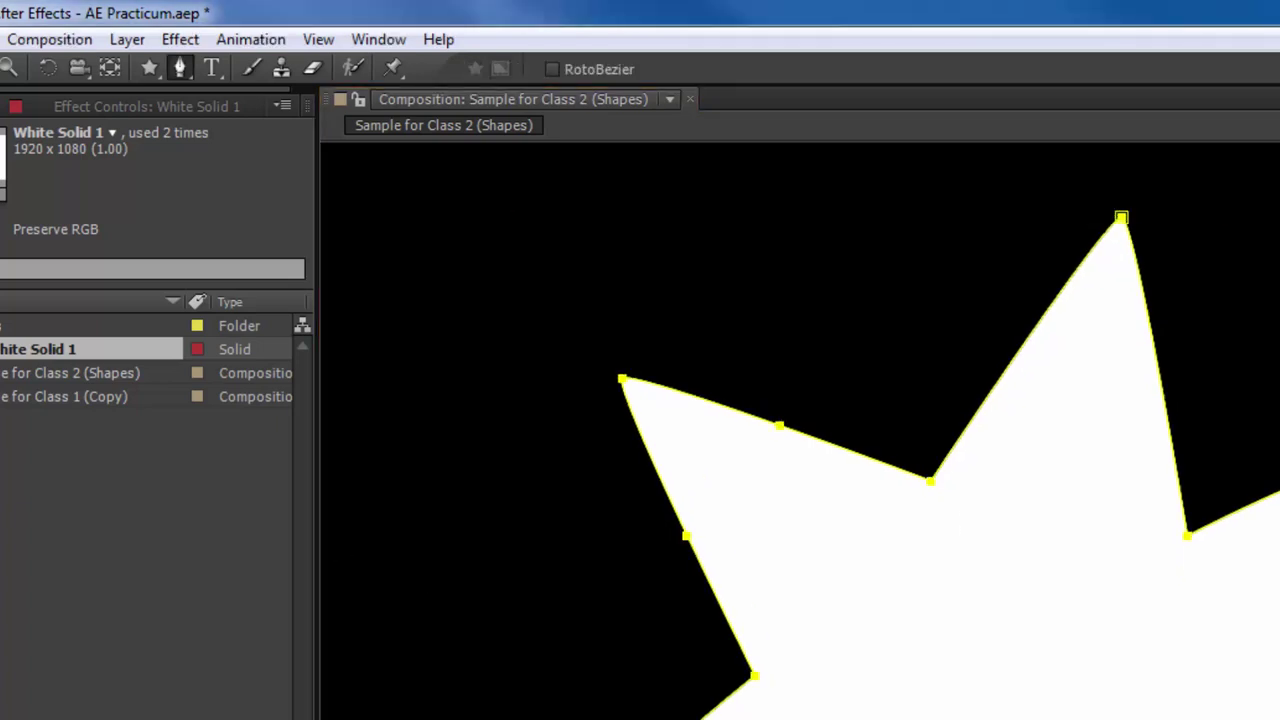
left_click(1121, 217)
Pull the two added vertices outward and adjust their Bezier handles to reshape the star's upper-left point into a broad lobe.
left_click_drag(783, 430, 816, 363)
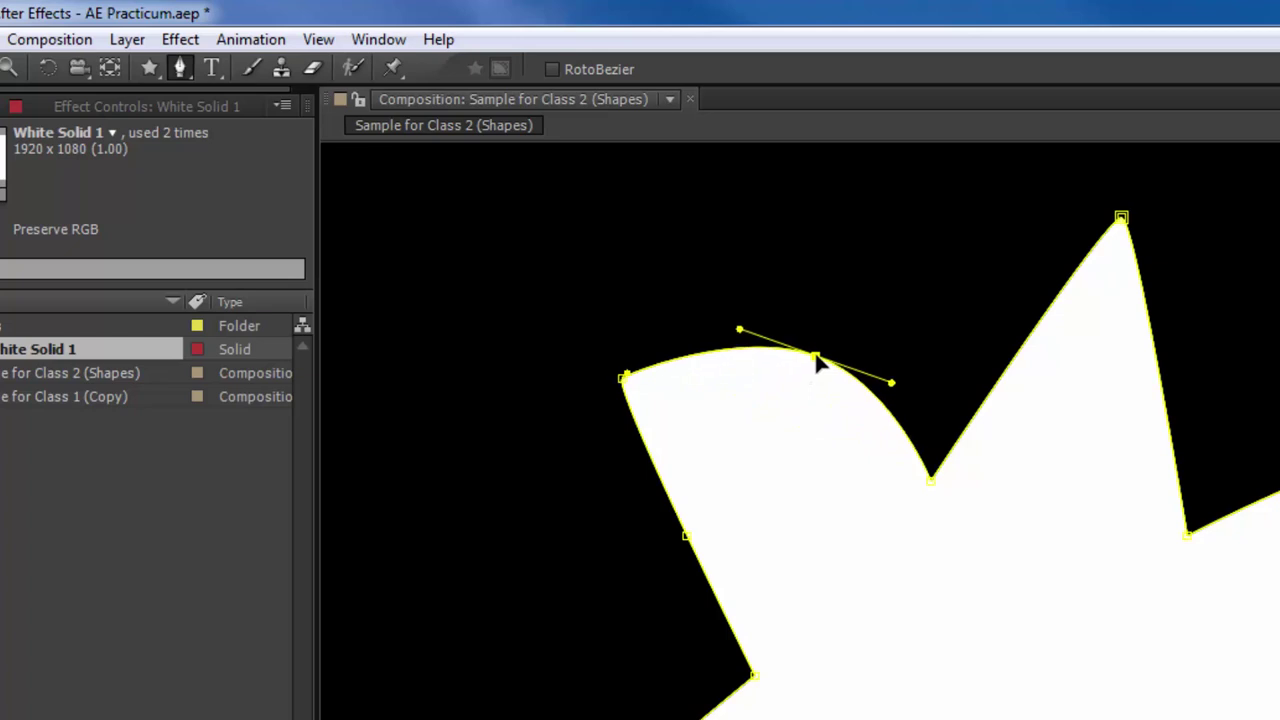
left_click(686, 535)
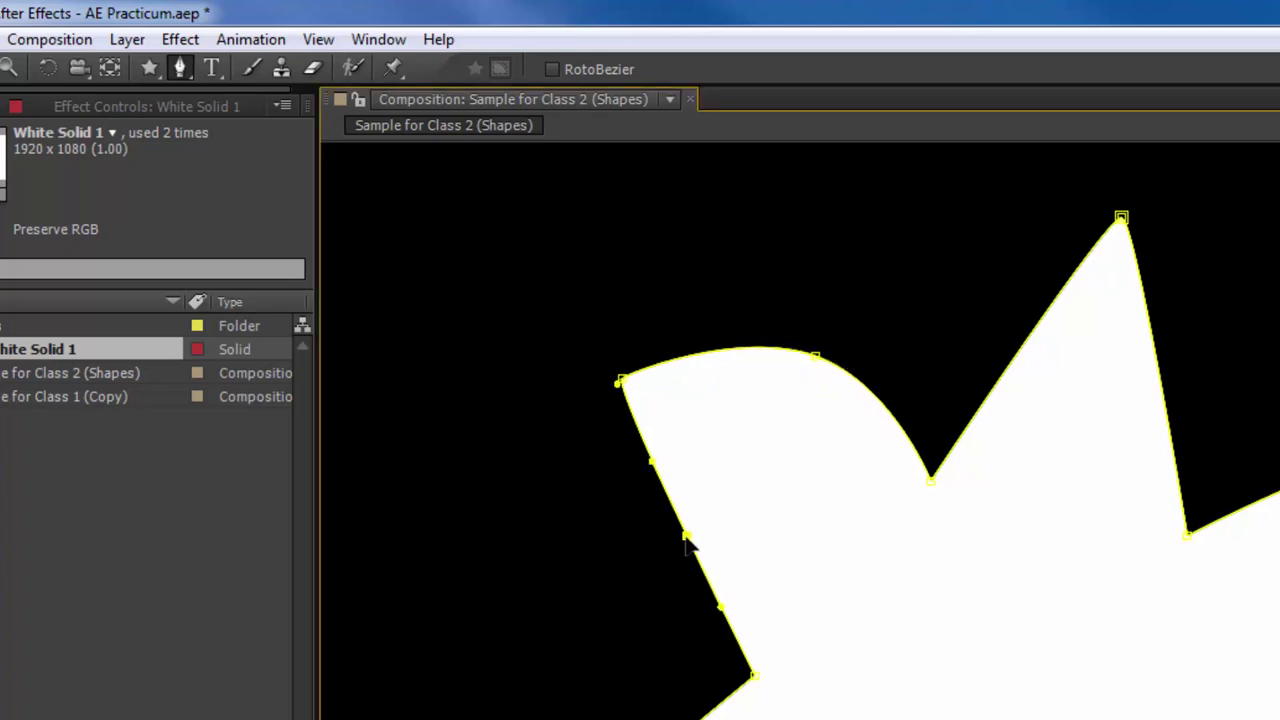
left_click_drag(686, 537, 609, 575)
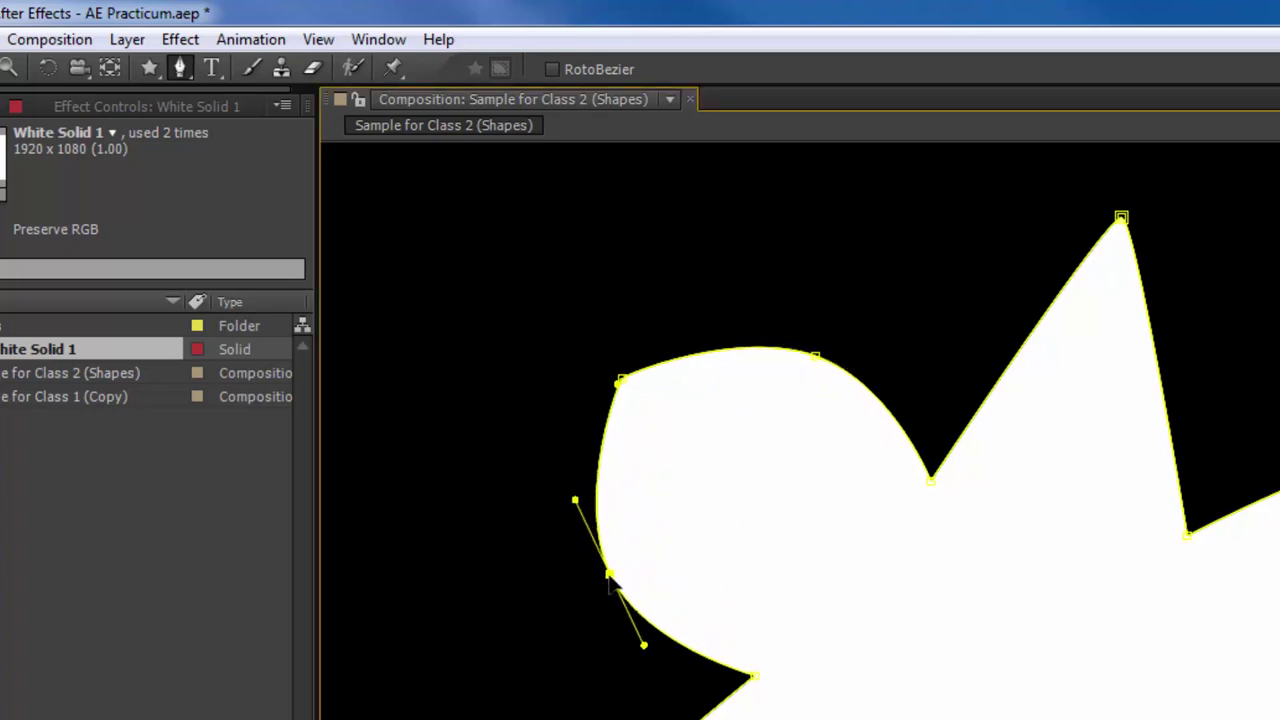
left_click_drag(575, 500, 614, 462)
left_click(815, 356)
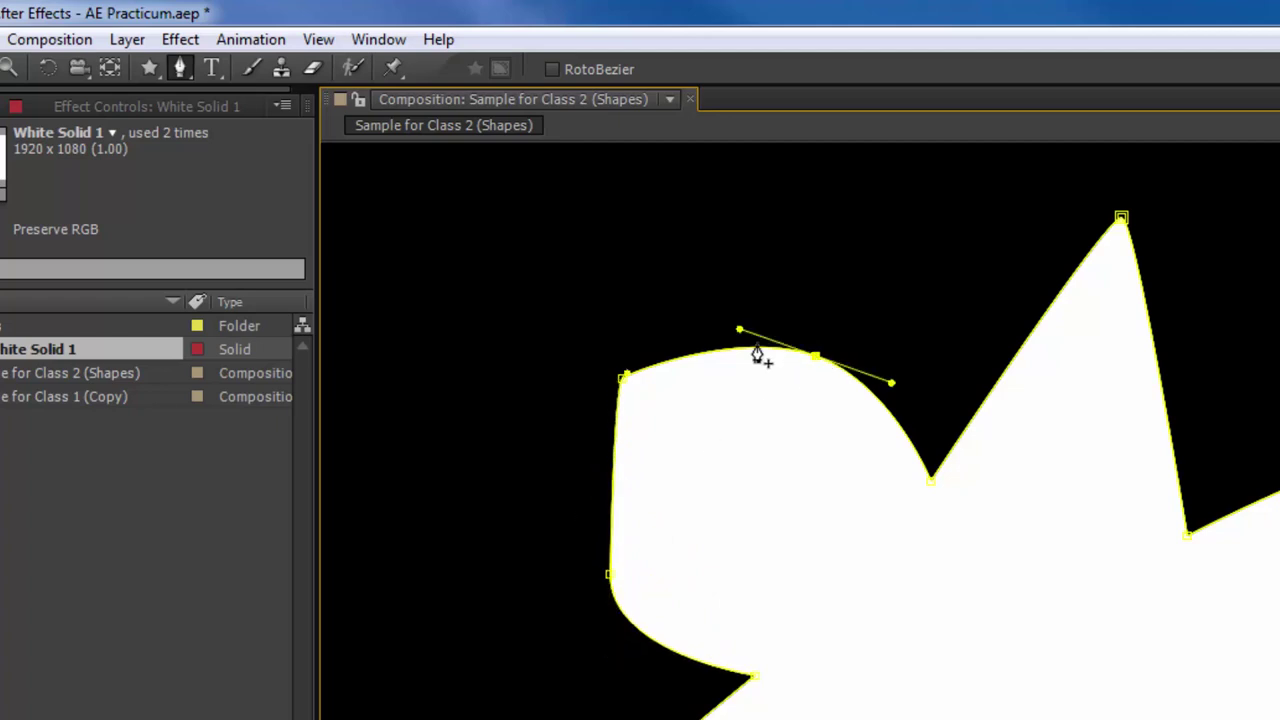
left_click_drag(738, 331, 722, 372)
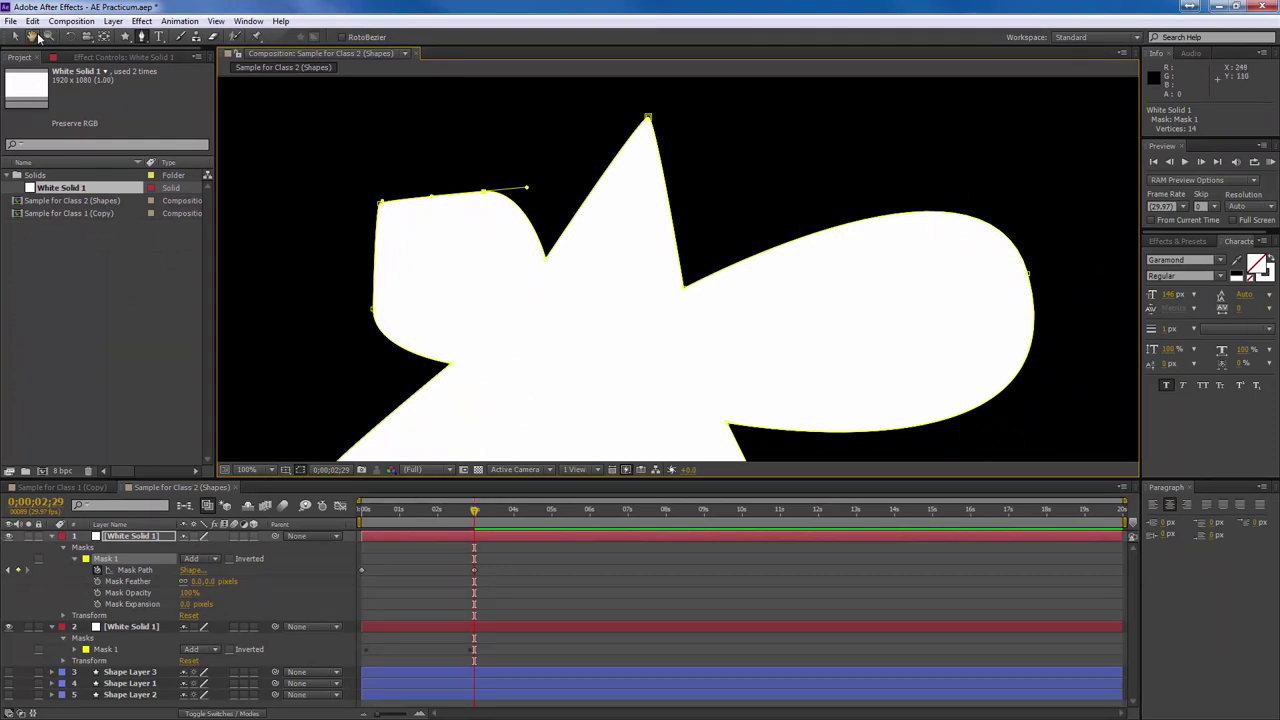
Fit the whole composition in the view and scrub the star mask's path animation from the start to 0;00;03;05.
right_click(404, 189)
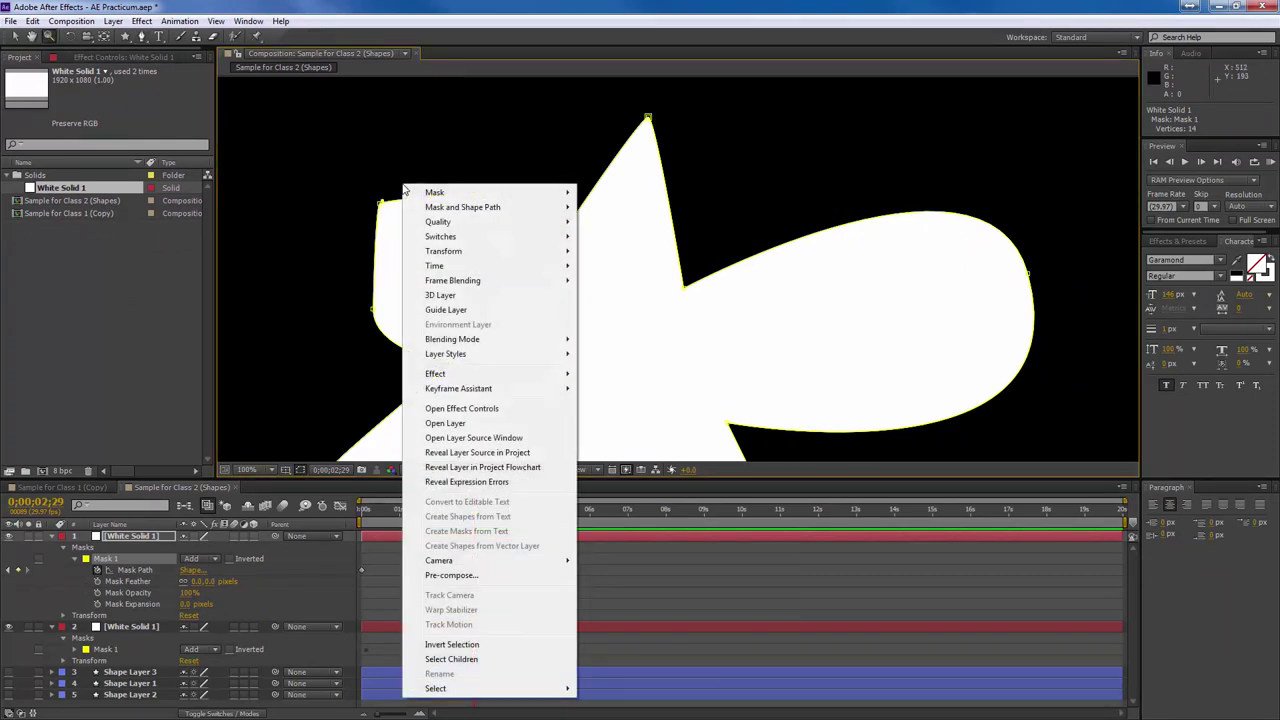
left_click(346, 194)
left_click(346, 194)
left_click(436, 214, "alt")
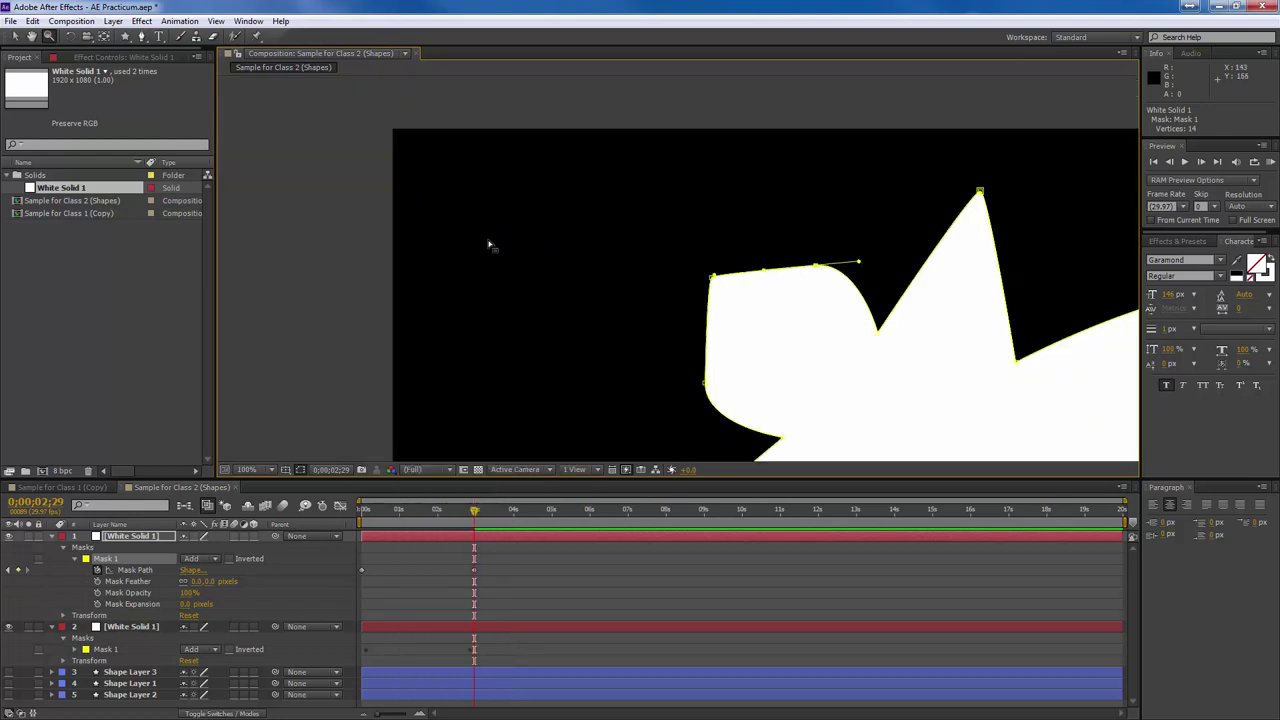
left_click(608, 297, "alt")
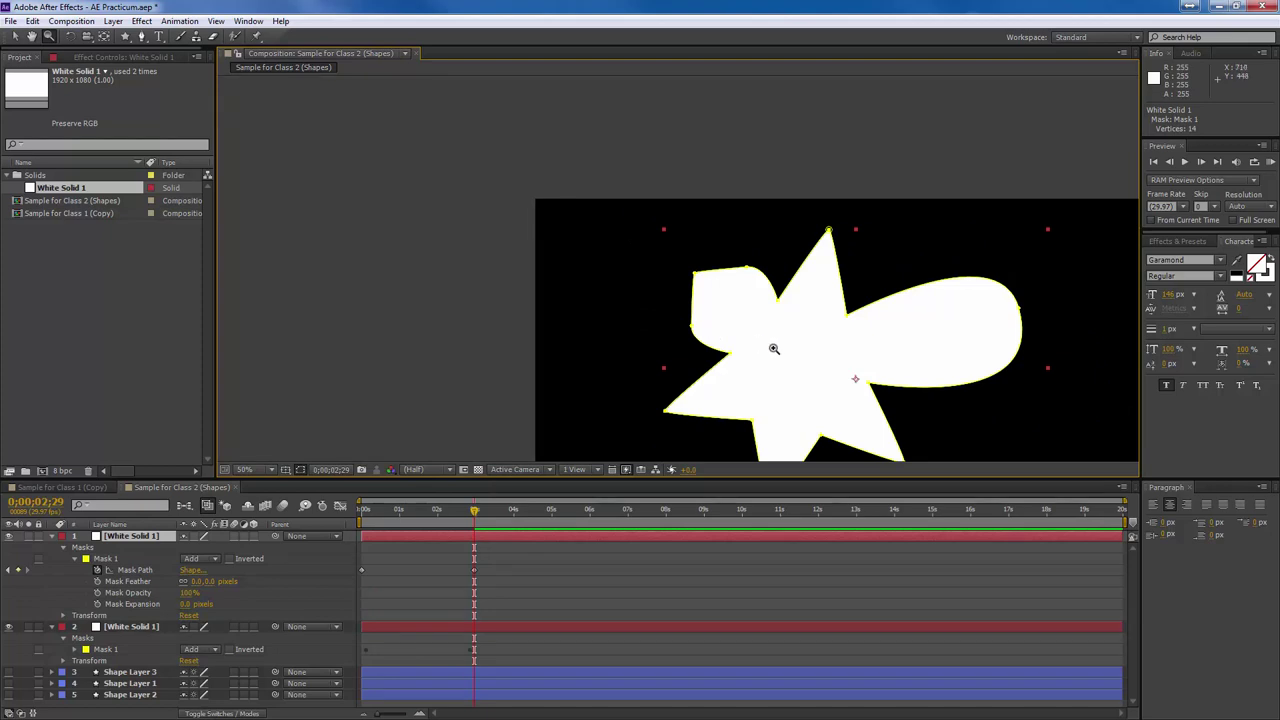
key("h")
left_click_drag(745, 330, 550, 237)
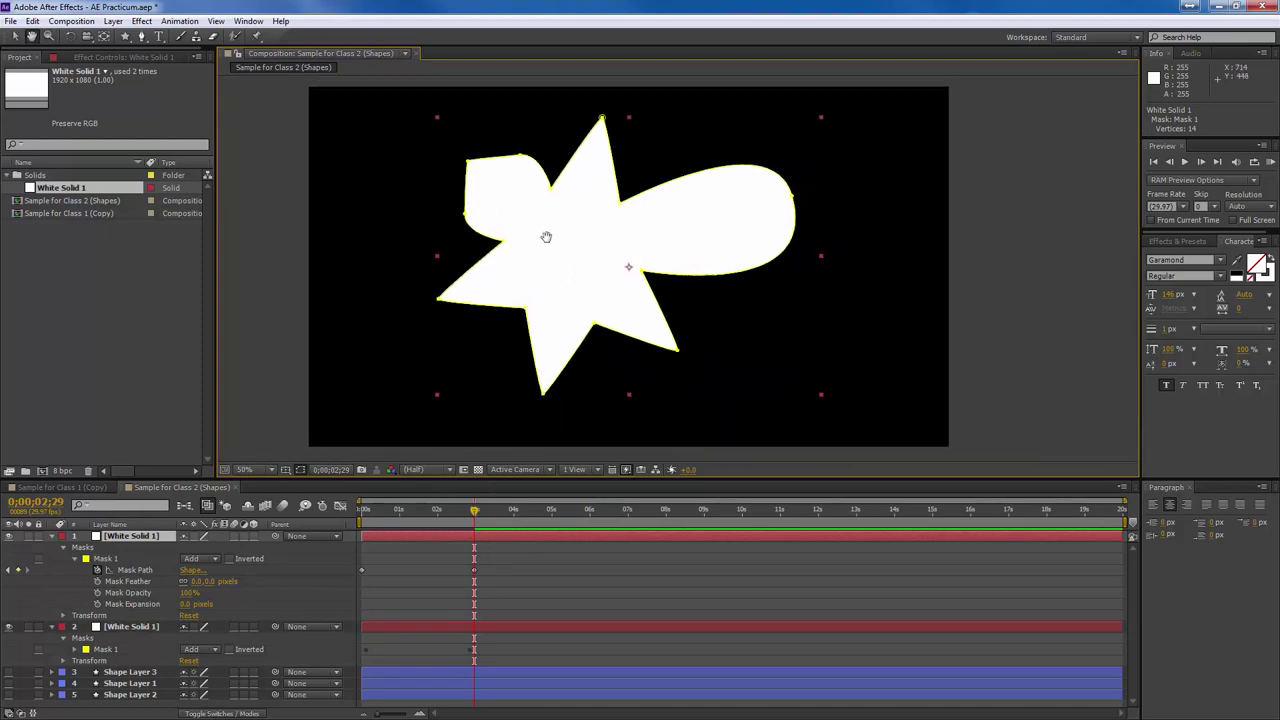
key("z")
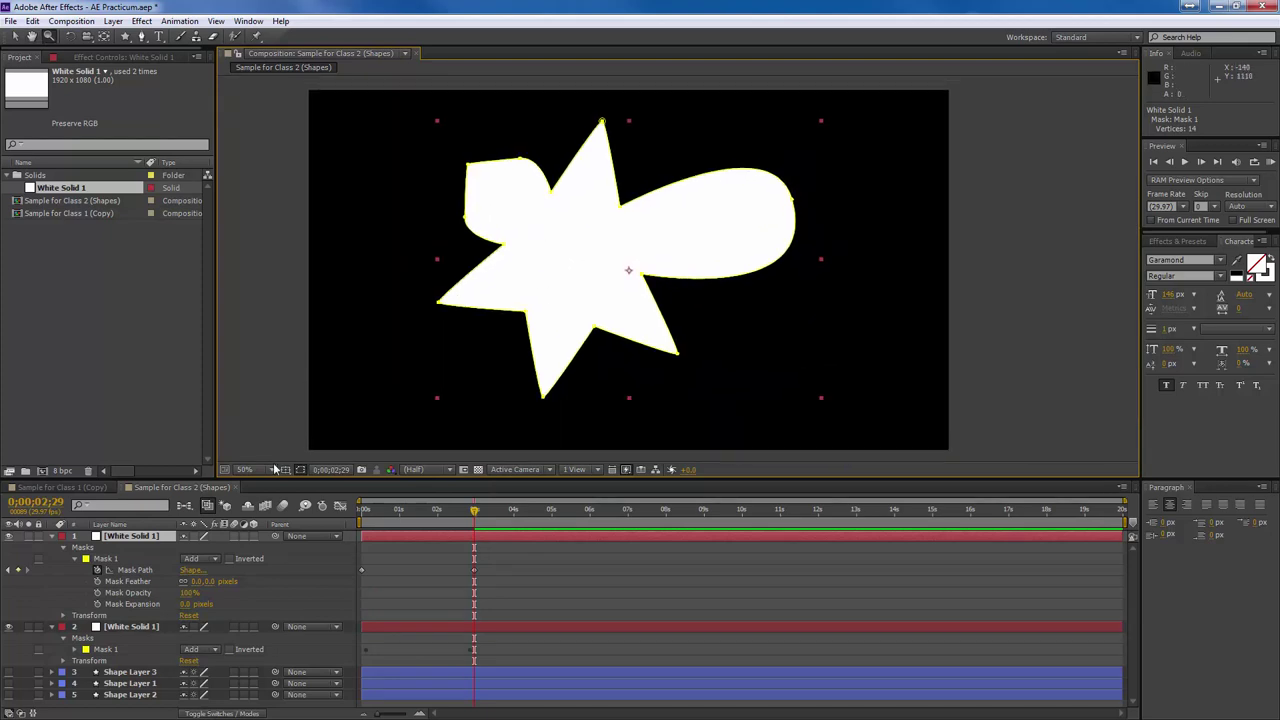
left_click(243, 469)
left_click(273, 489)
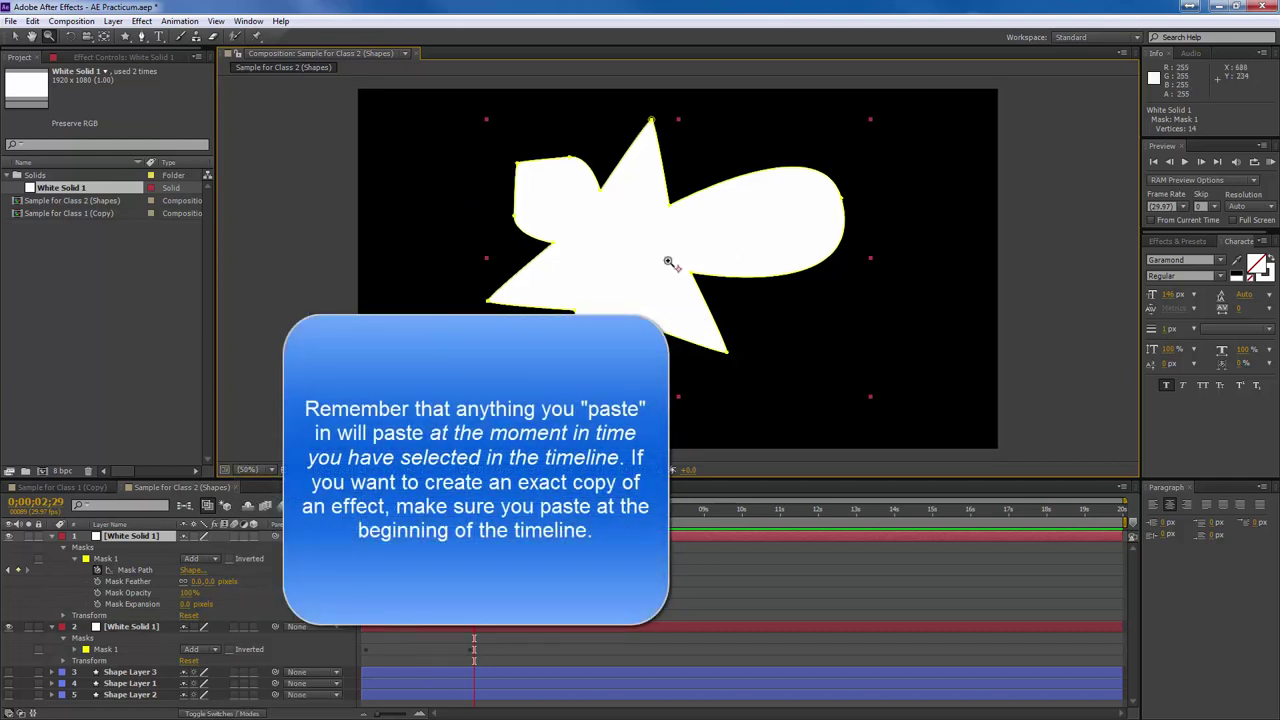
key("Home")
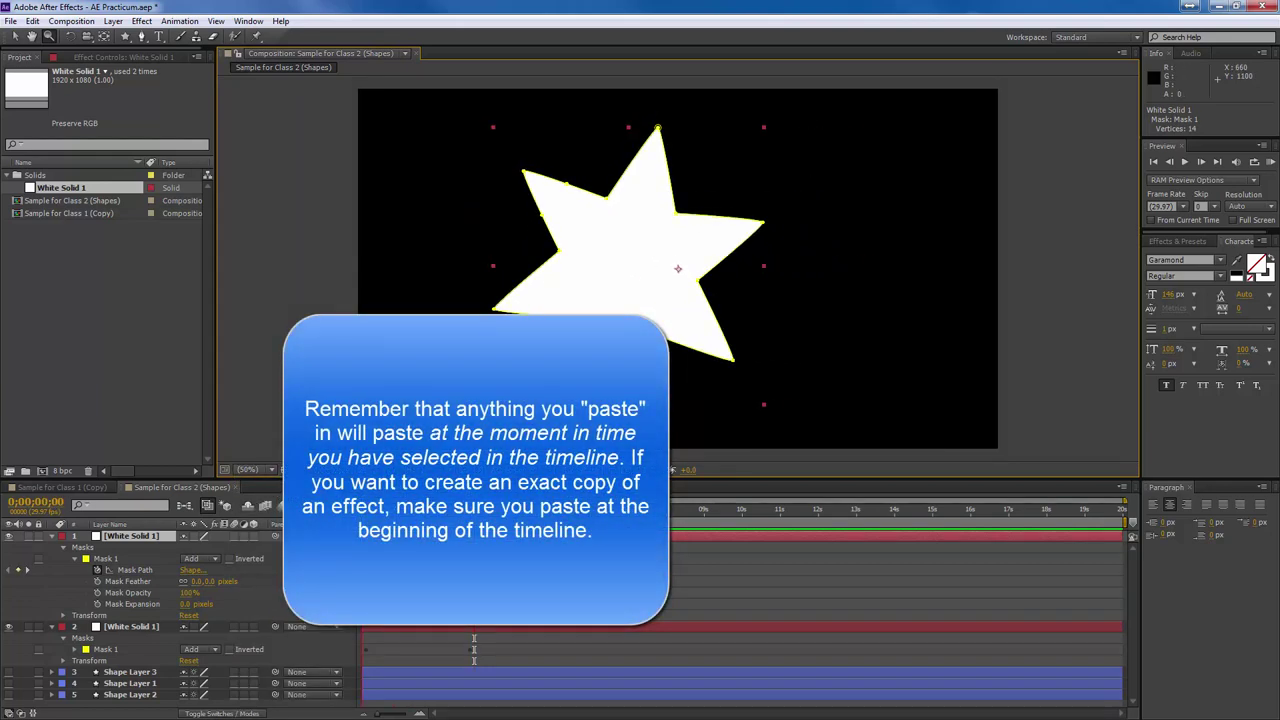
left_click_drag(362, 512, 482, 537)
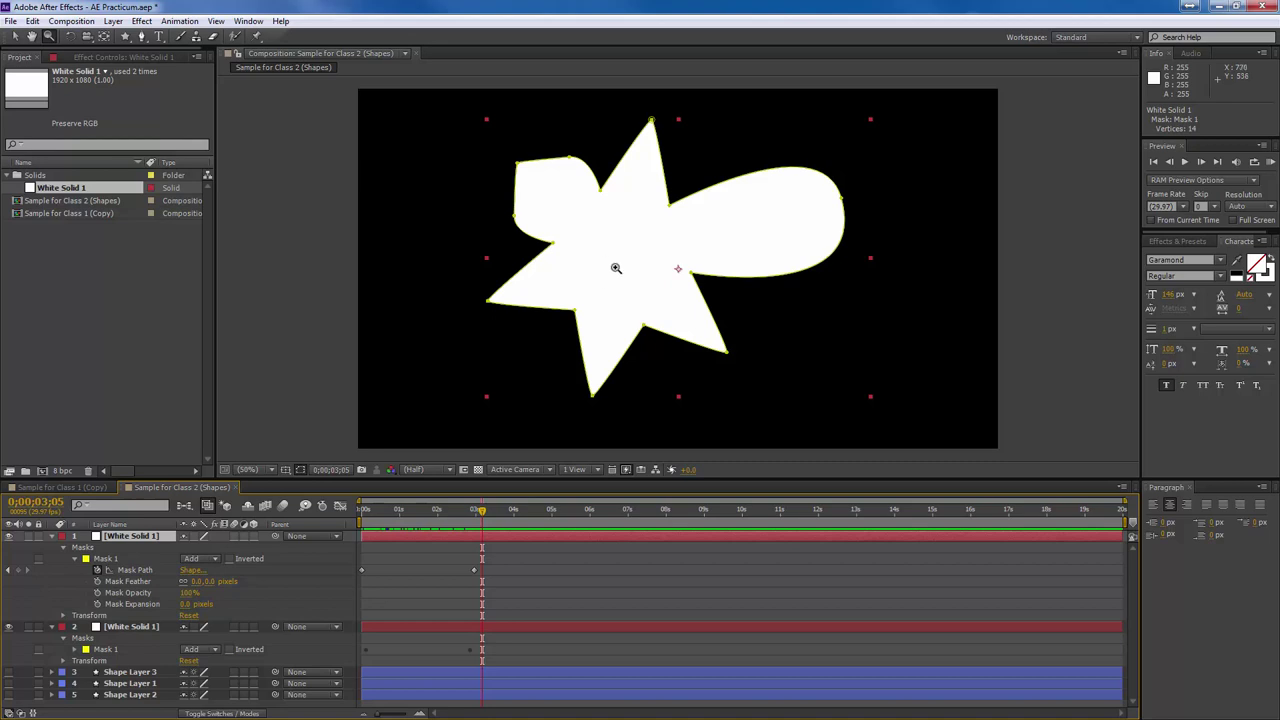
Collapse both White Solid 1 layers, hide them in the composition, and clear the layer selection.
left_click(52, 537)
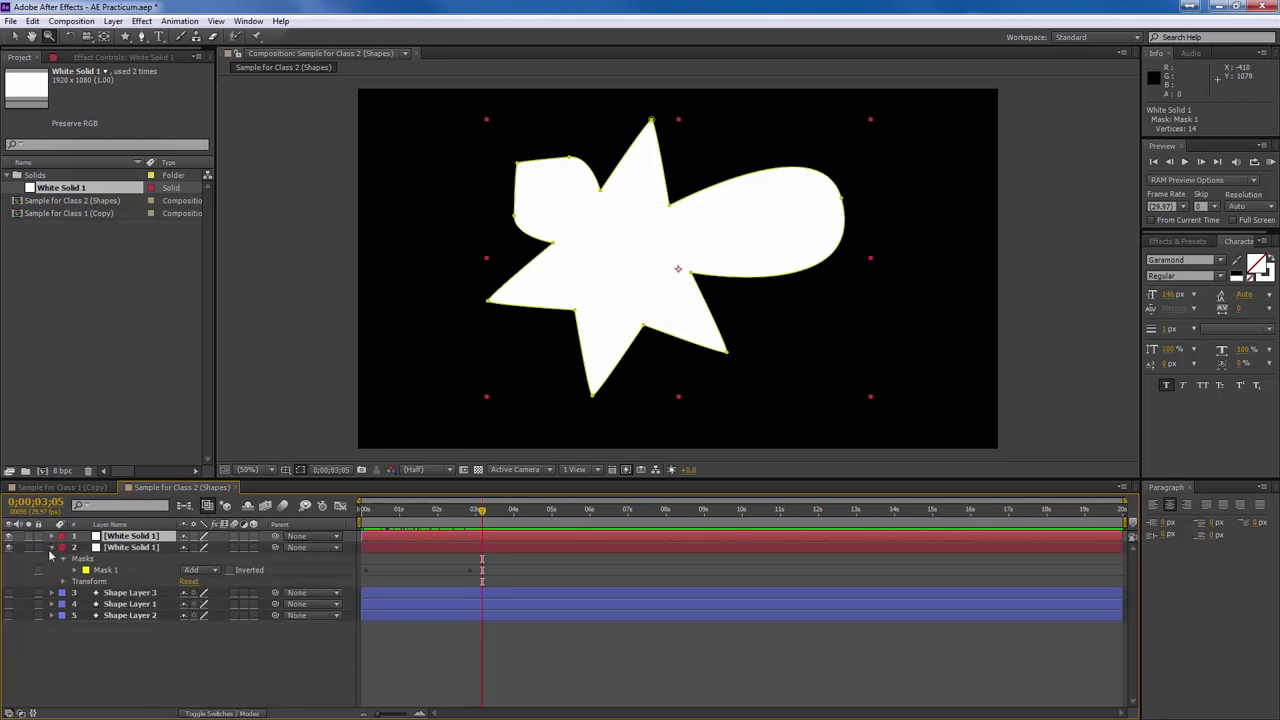
left_click(52, 548)
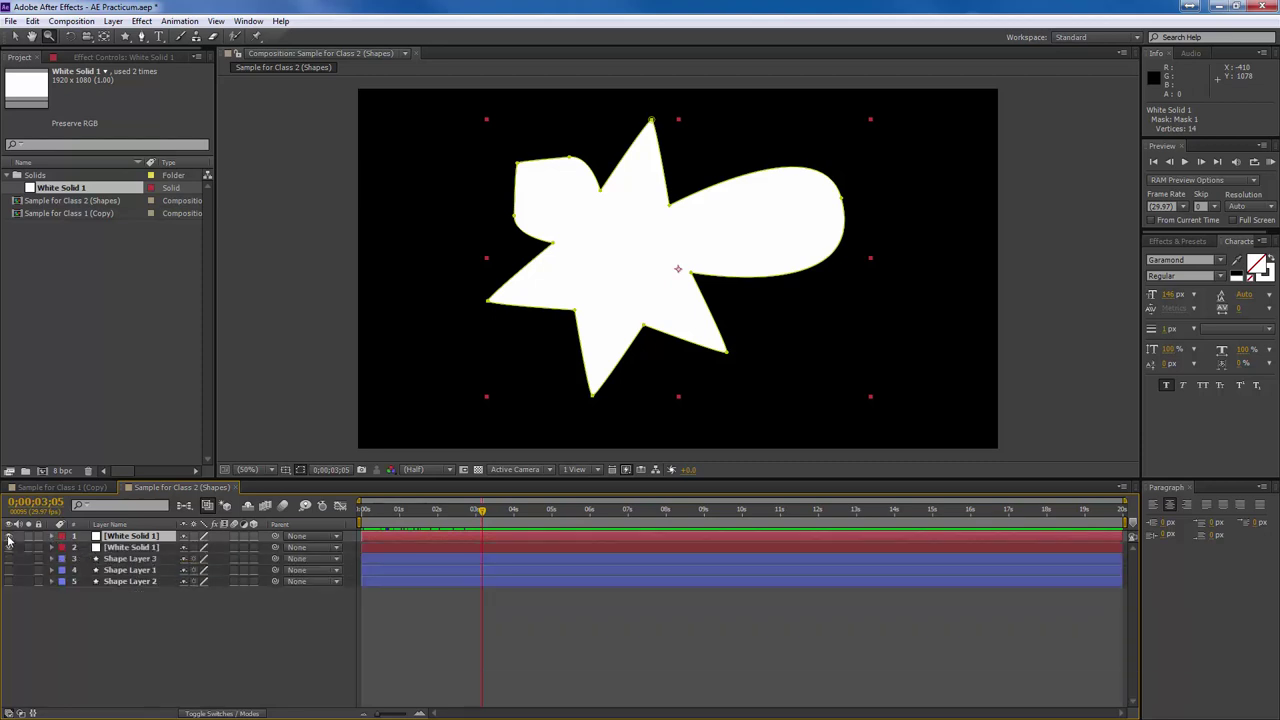
left_click(9, 537)
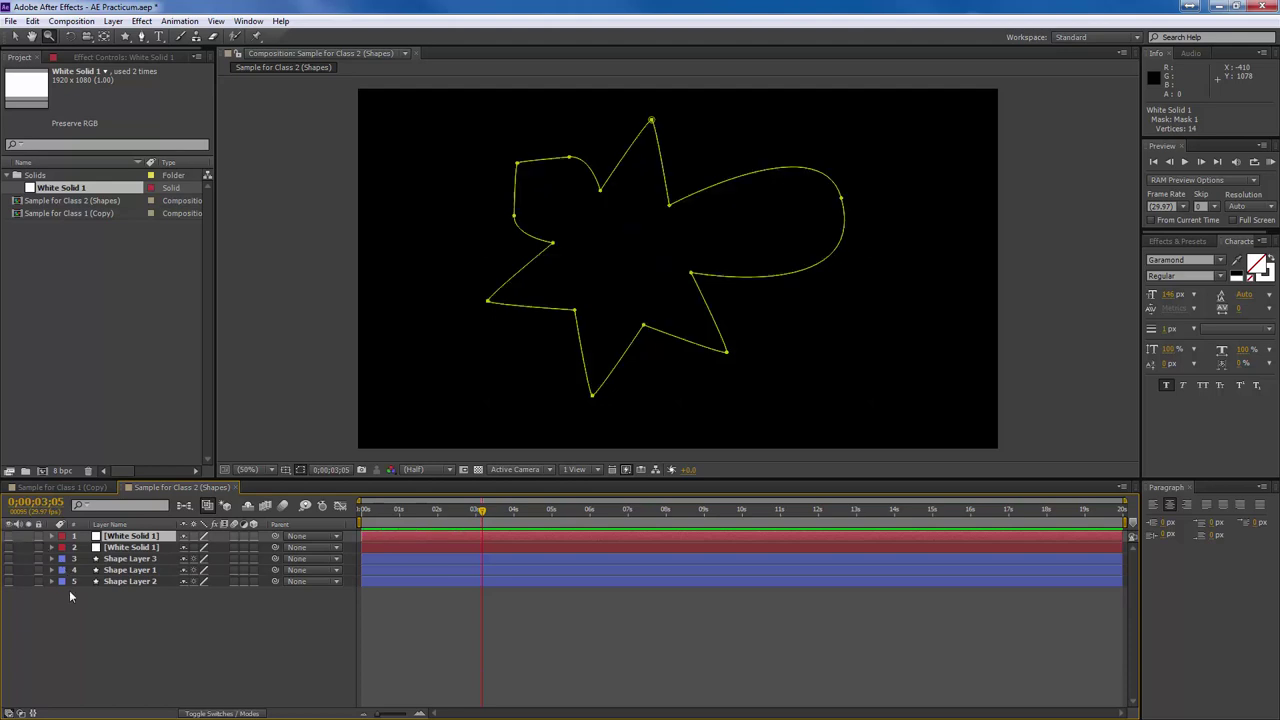
left_click(100, 638)
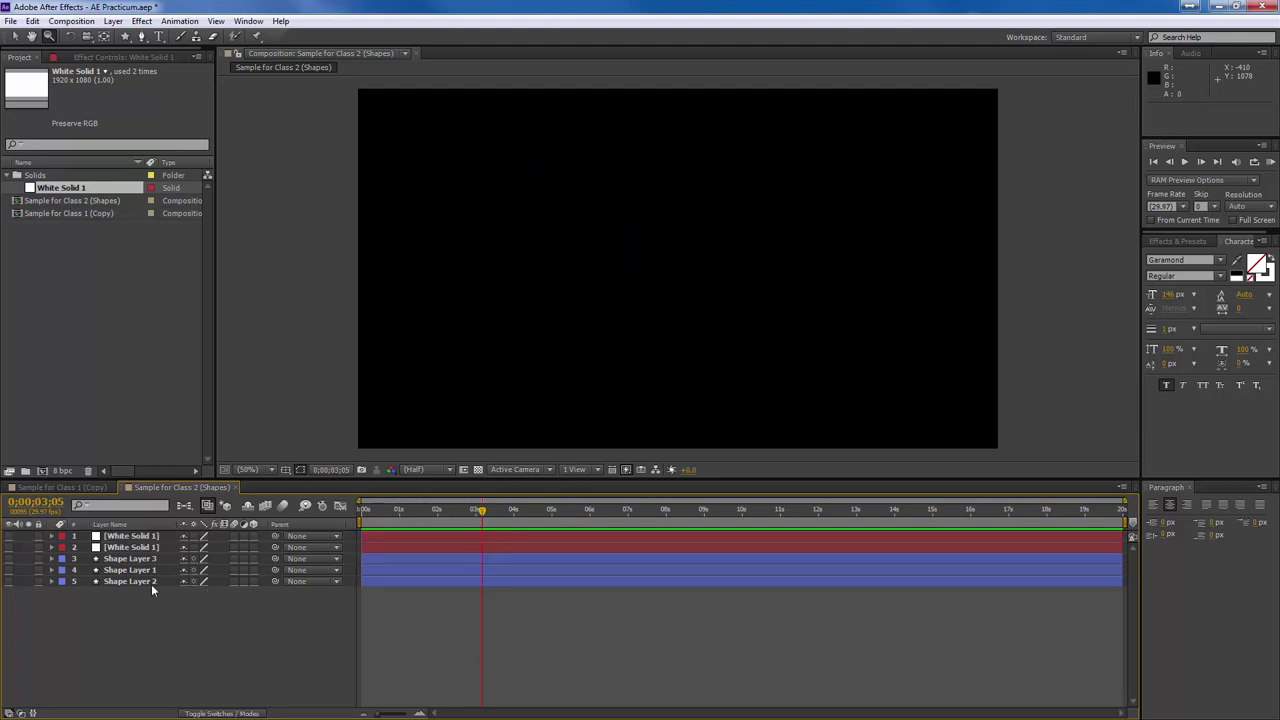
Briefly show and hide Shape Layer 1, and make only Shape Layer 2 with the octagon visible in the composition.
left_click(10, 570)
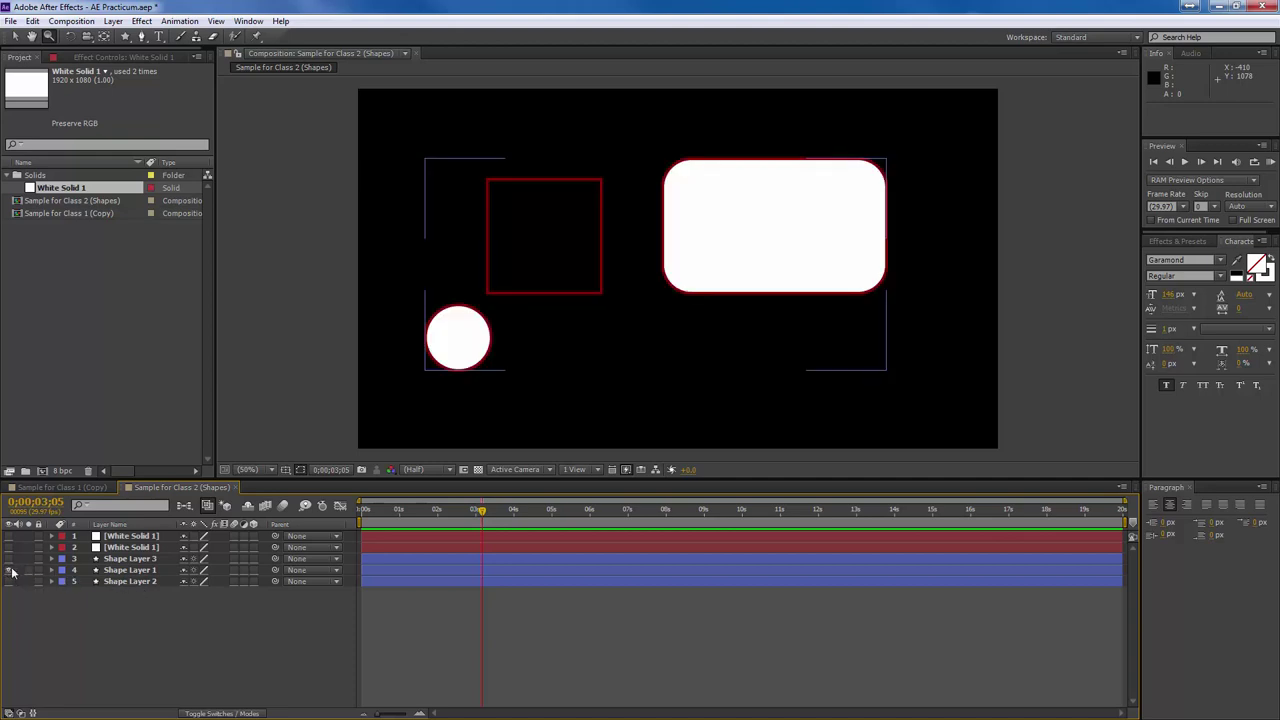
left_click(10, 570)
left_click(10, 581)
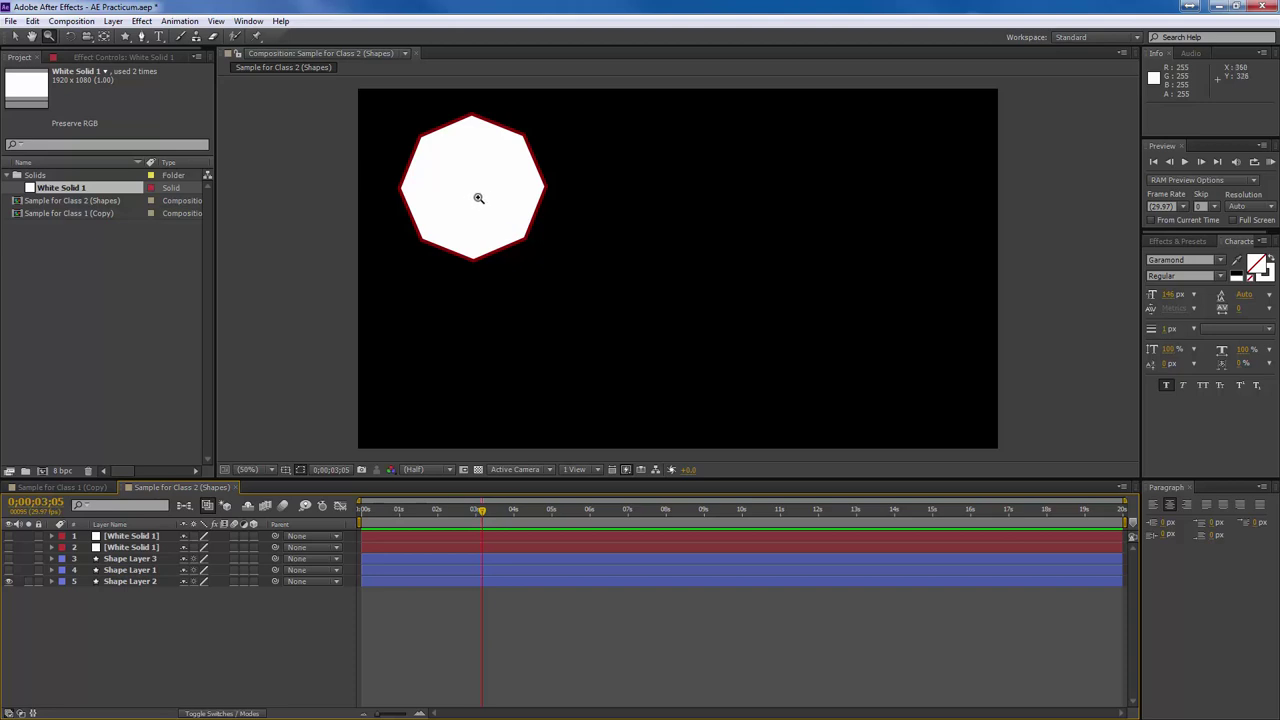
Apply the Tint color correction effect to Shape Layer 2.
left_click(142, 21)
left_click(145, 24)
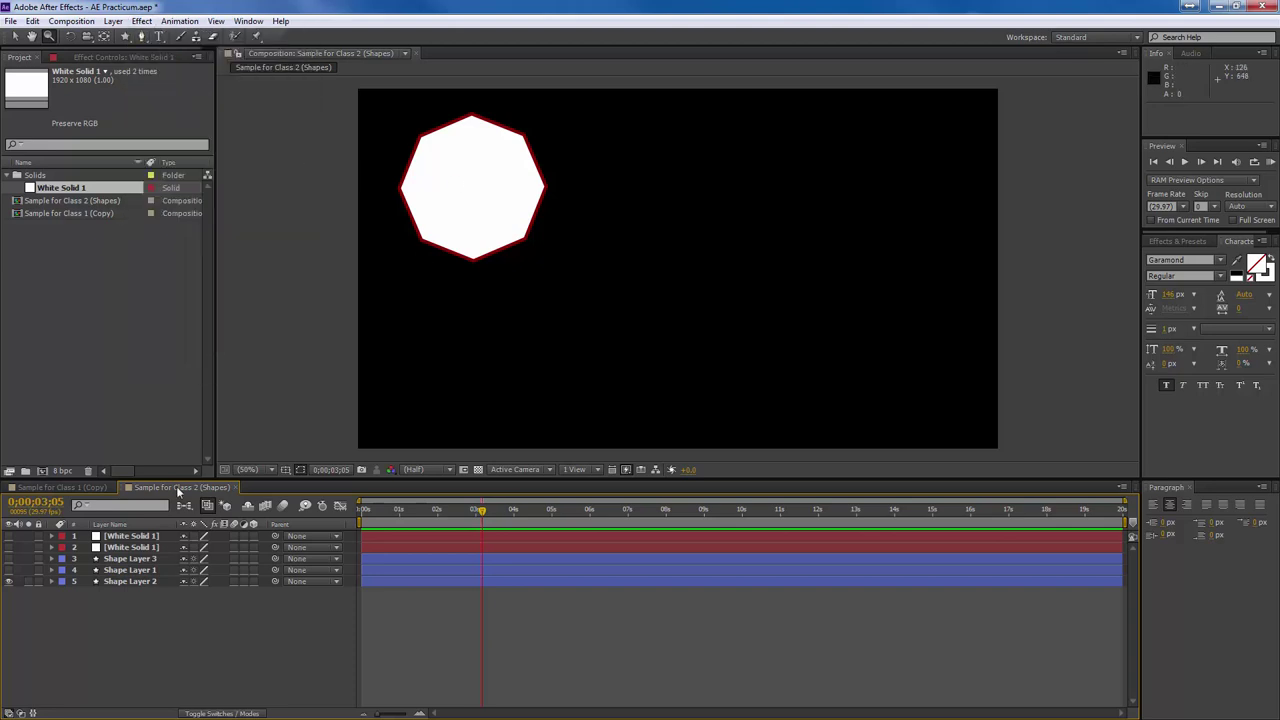
left_click(117, 582)
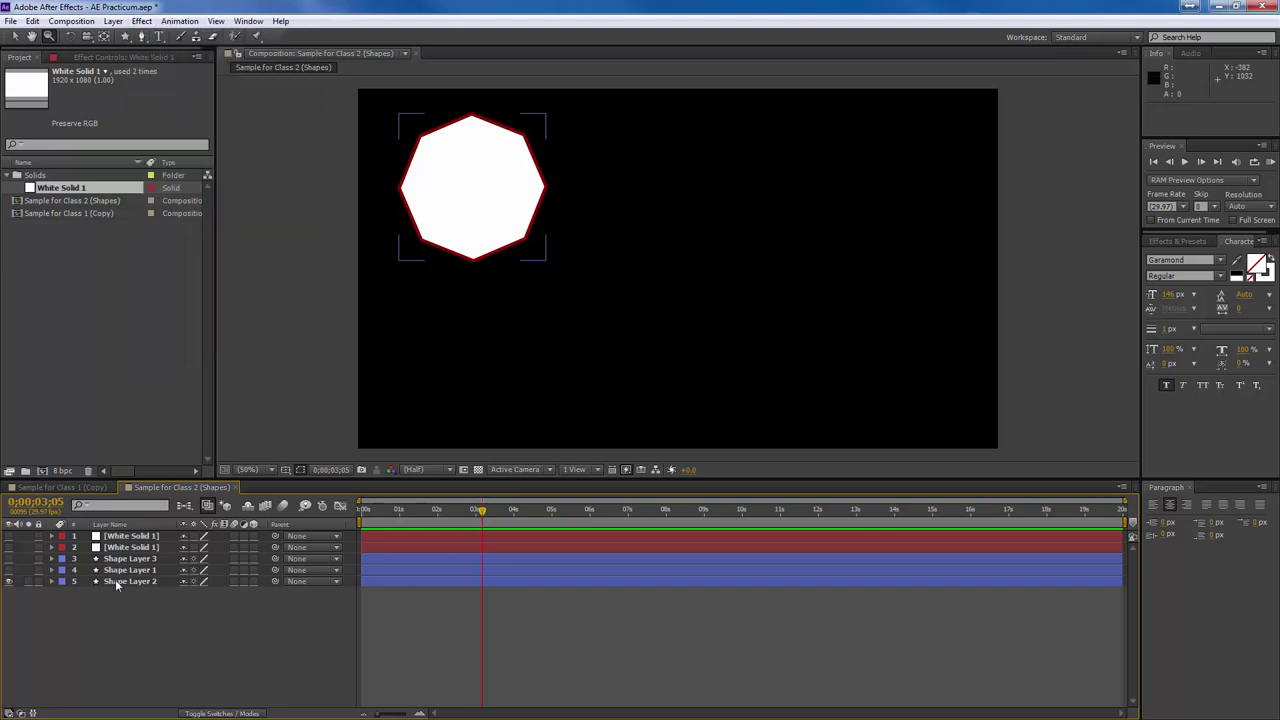
left_click(141, 22)
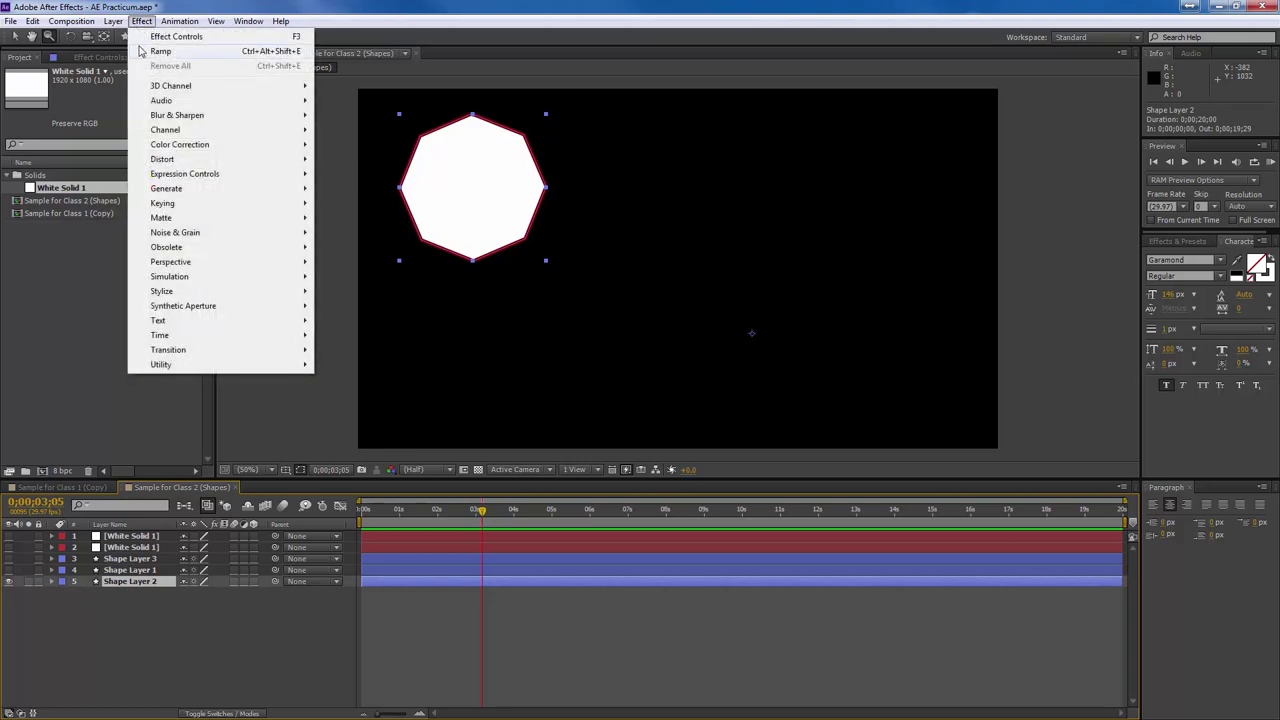
mouse_move(185, 162)
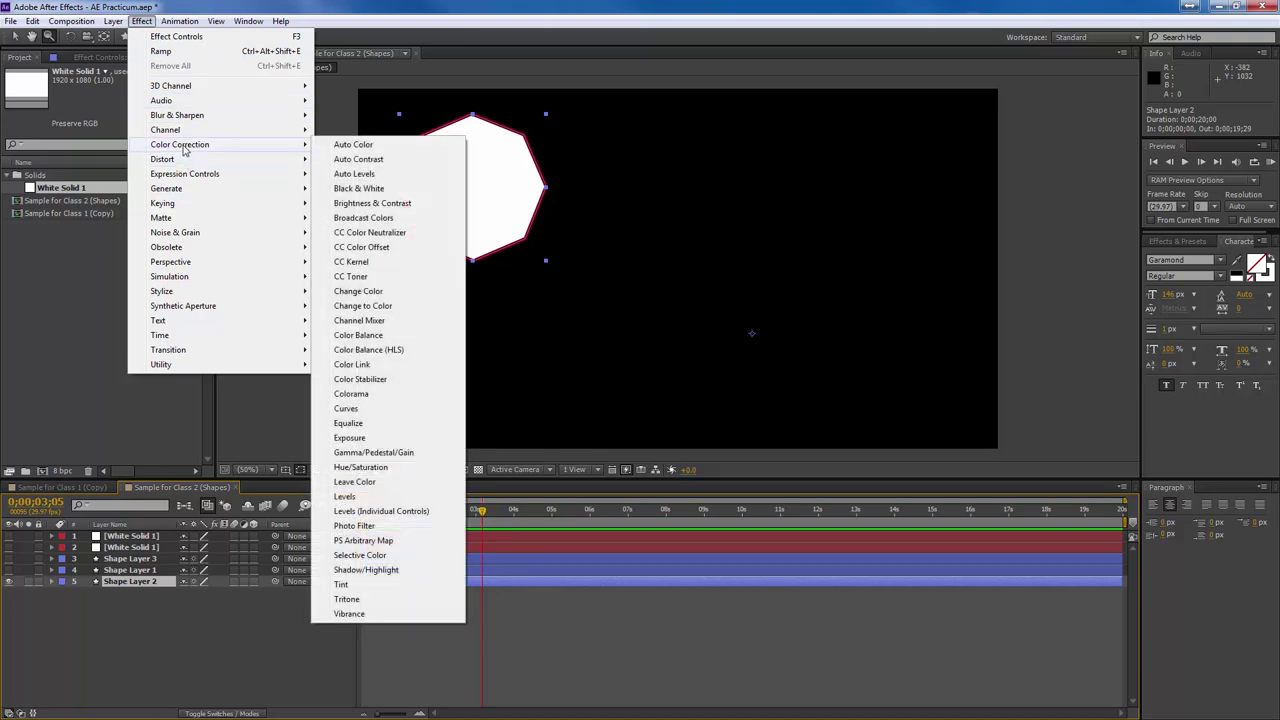
mouse_move(207, 236)
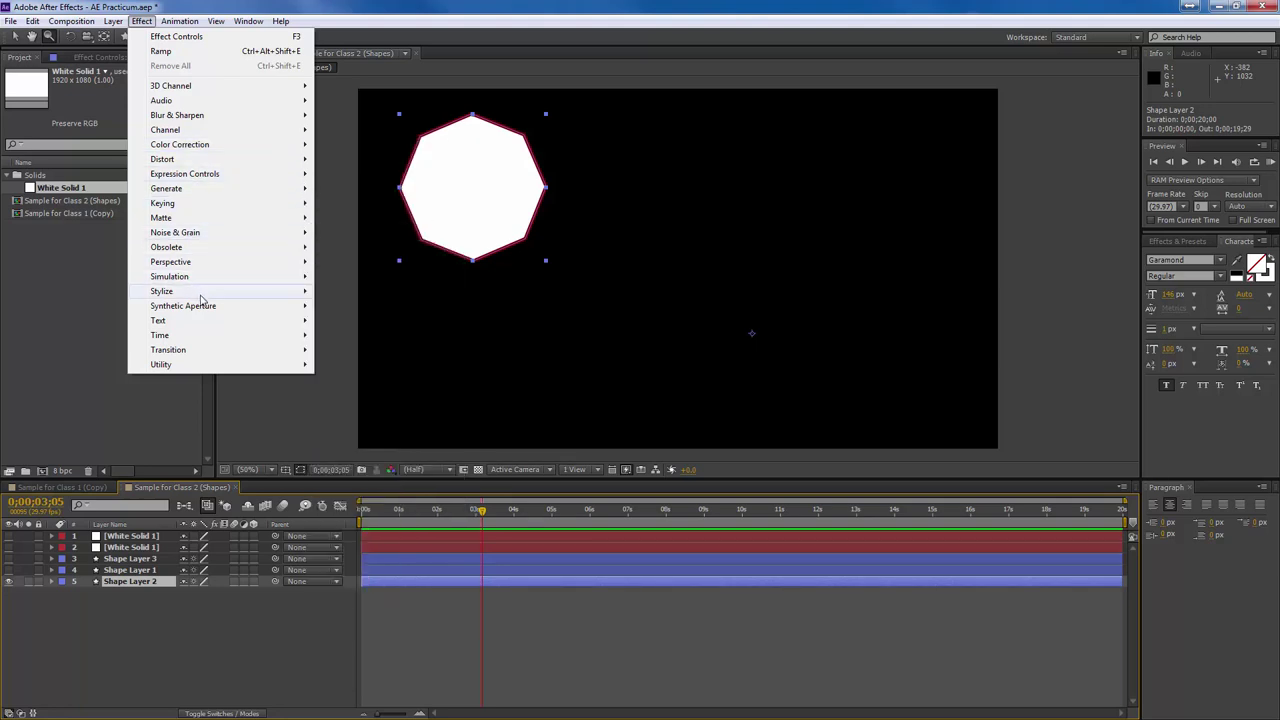
mouse_move(201, 295)
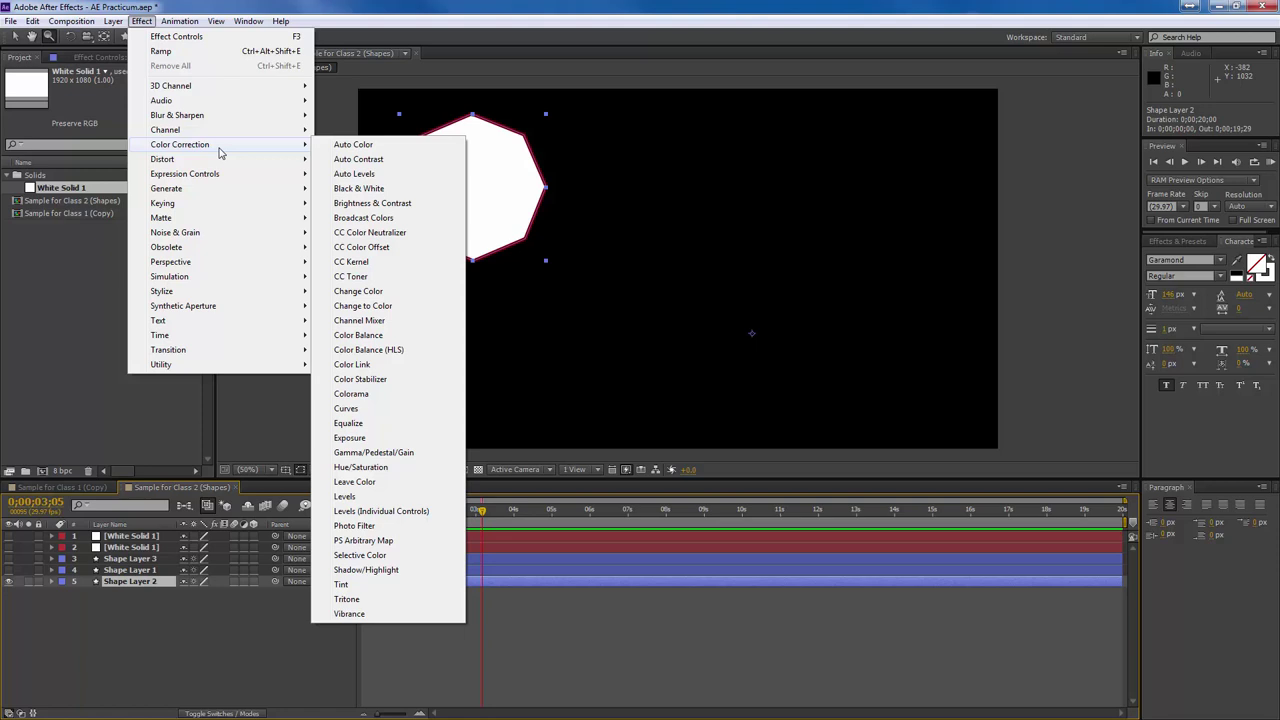
left_click(374, 584)
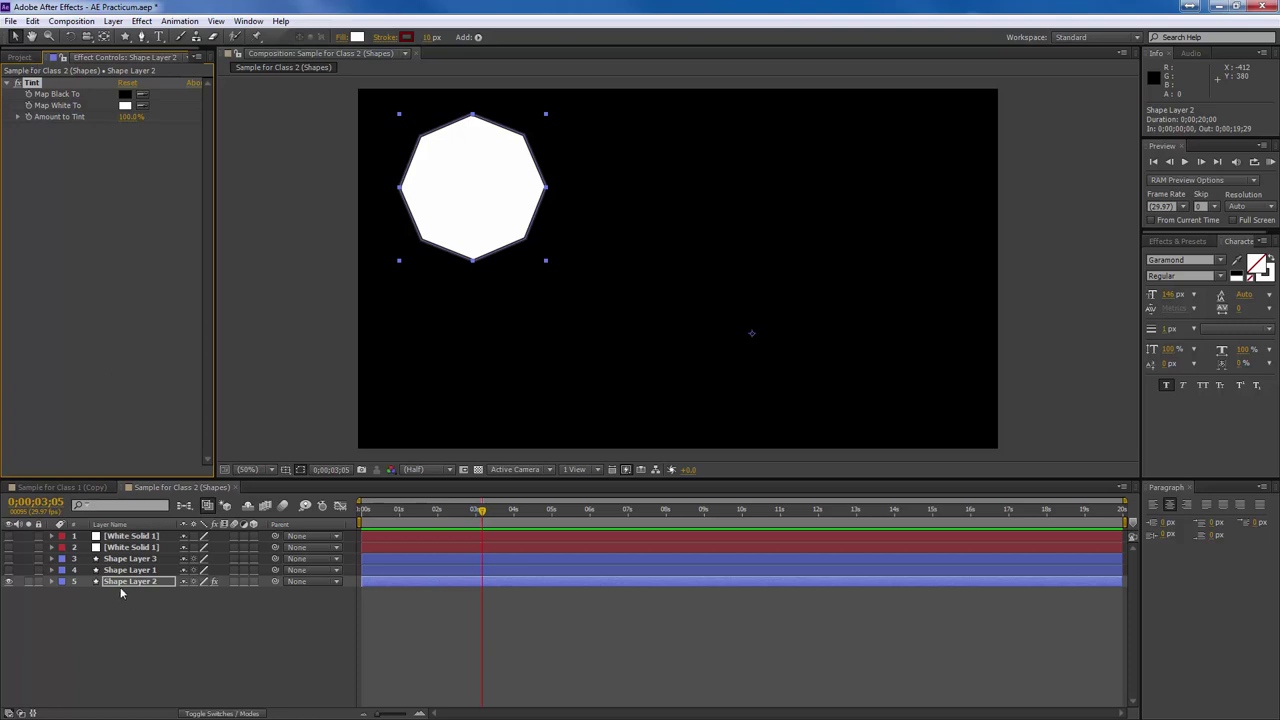
Examine the Fill 1 properties of Polystar 1 in Shape Layer 2, and collapse the layer again.
left_click(51, 582)
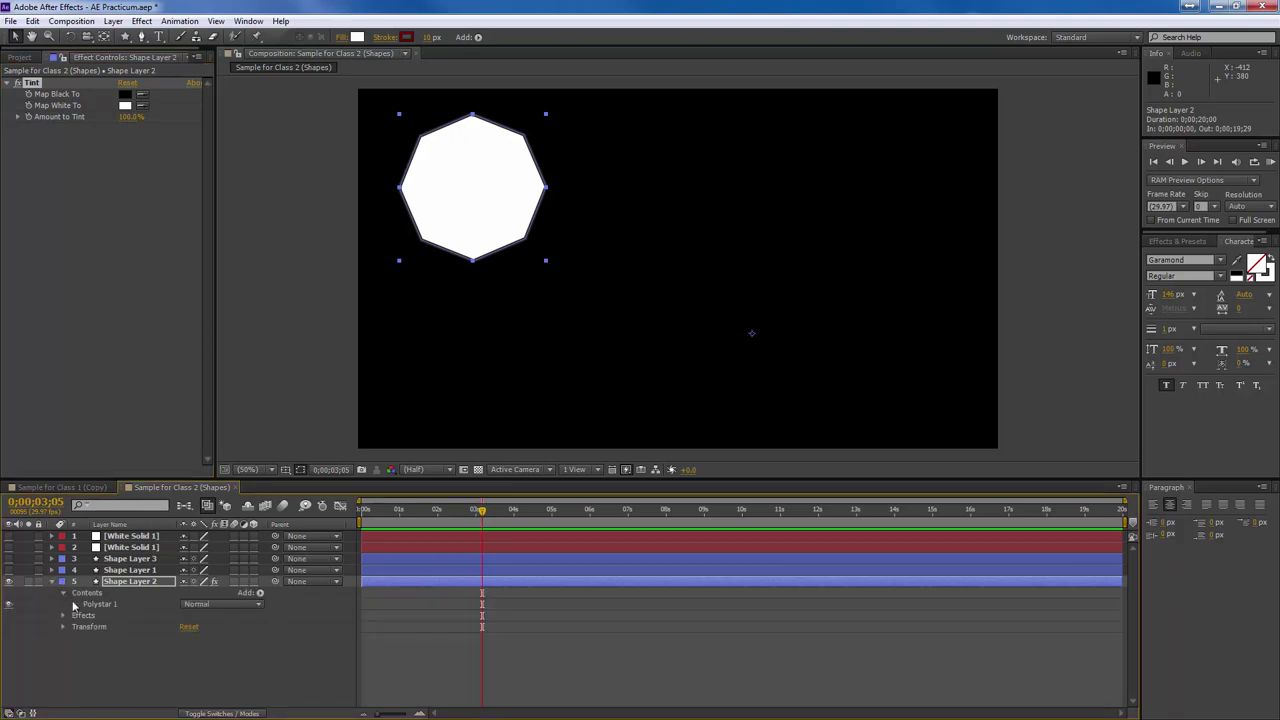
left_click(74, 605)
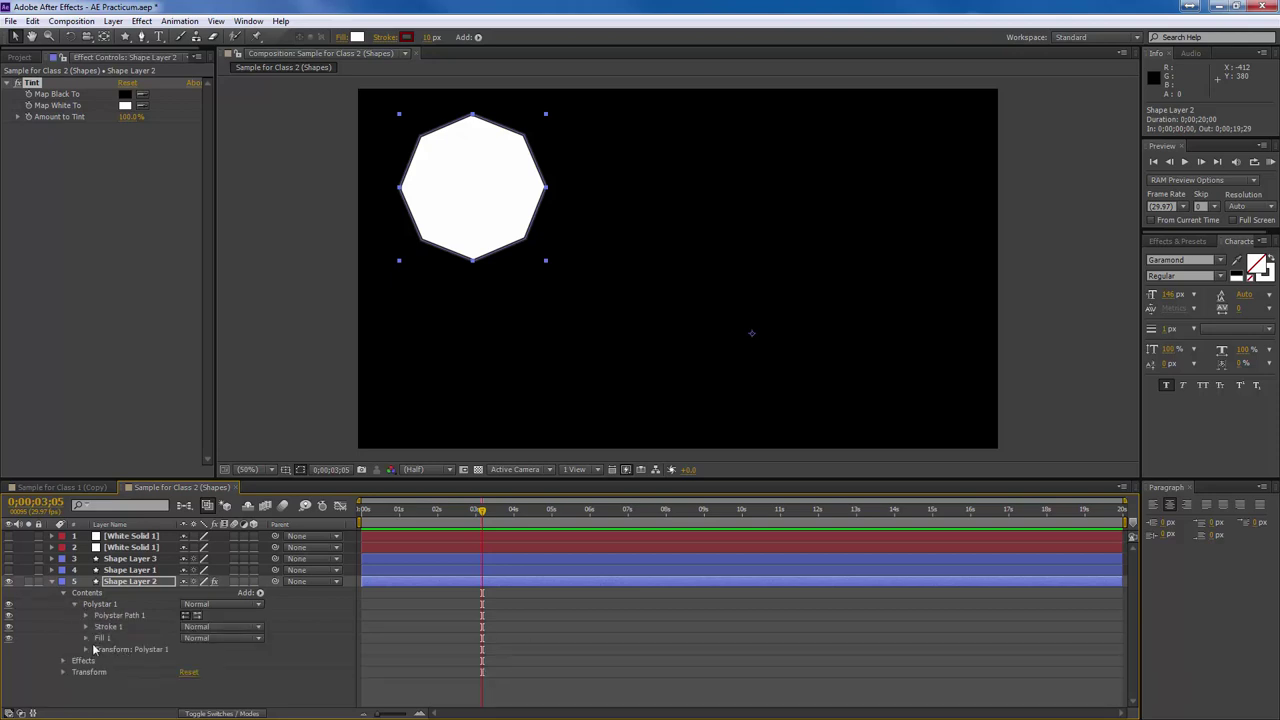
left_click(86, 639)
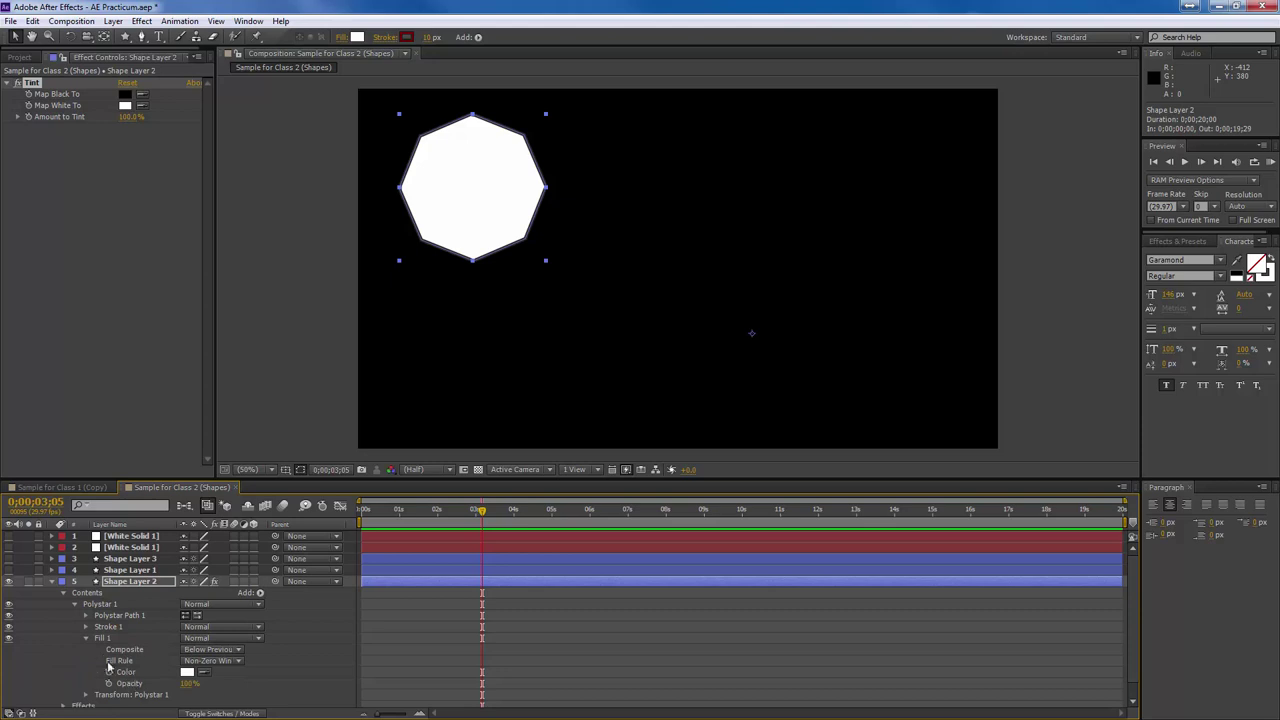
left_click(87, 639)
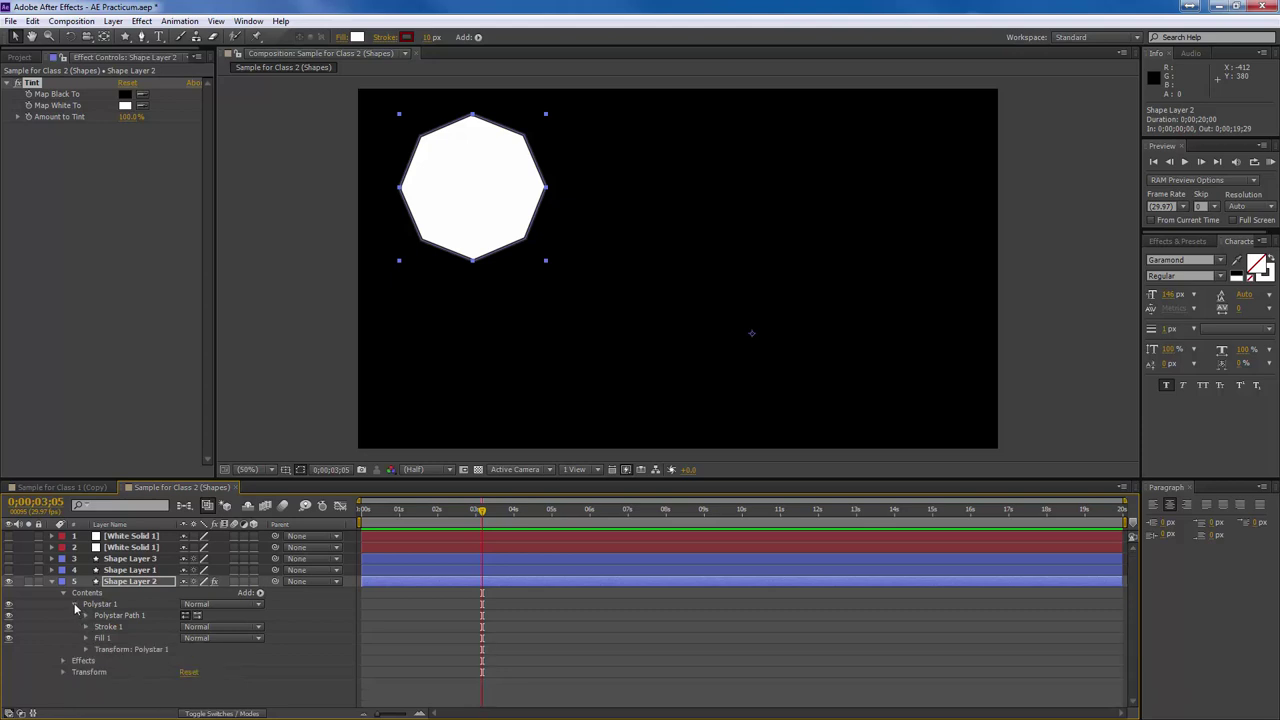
left_click(76, 606)
left_click(63, 592)
left_click(52, 582)
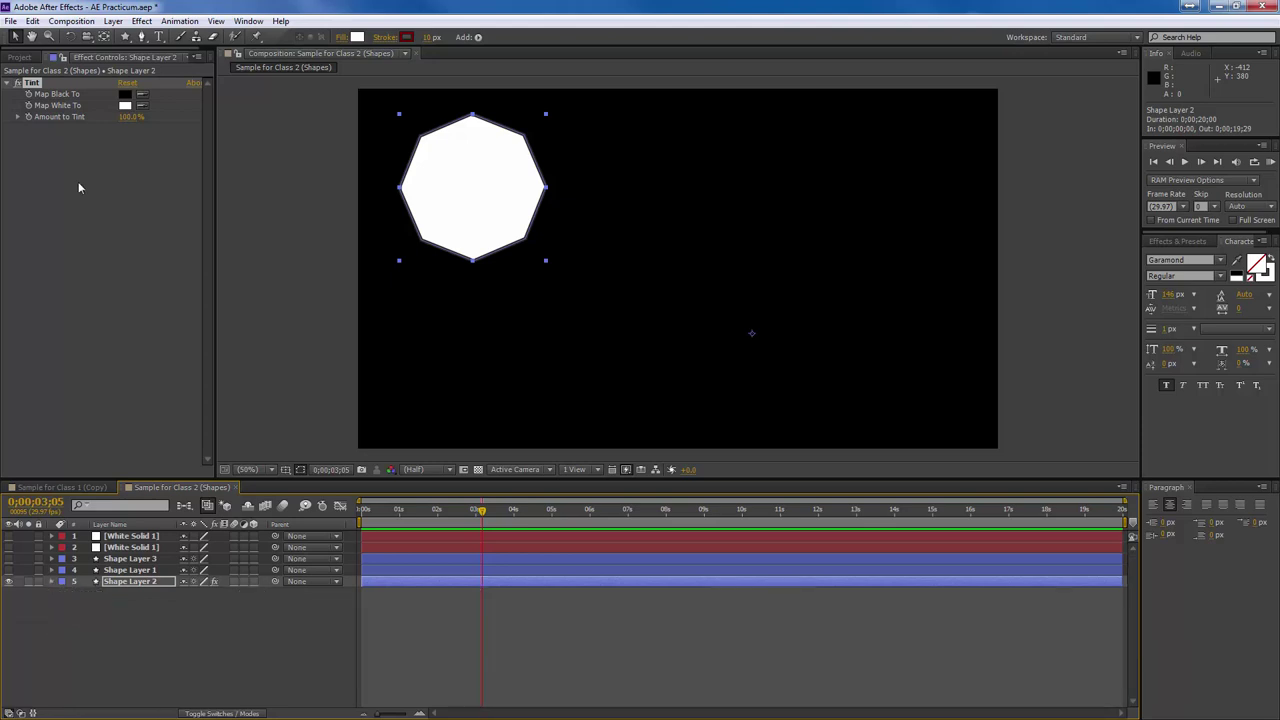
Start keyframing both Tint colours on Shape Layer 2 at 0;00;03;05 and set Map Black To to a deep blue at 0;00;05;01.
left_click(373, 256)
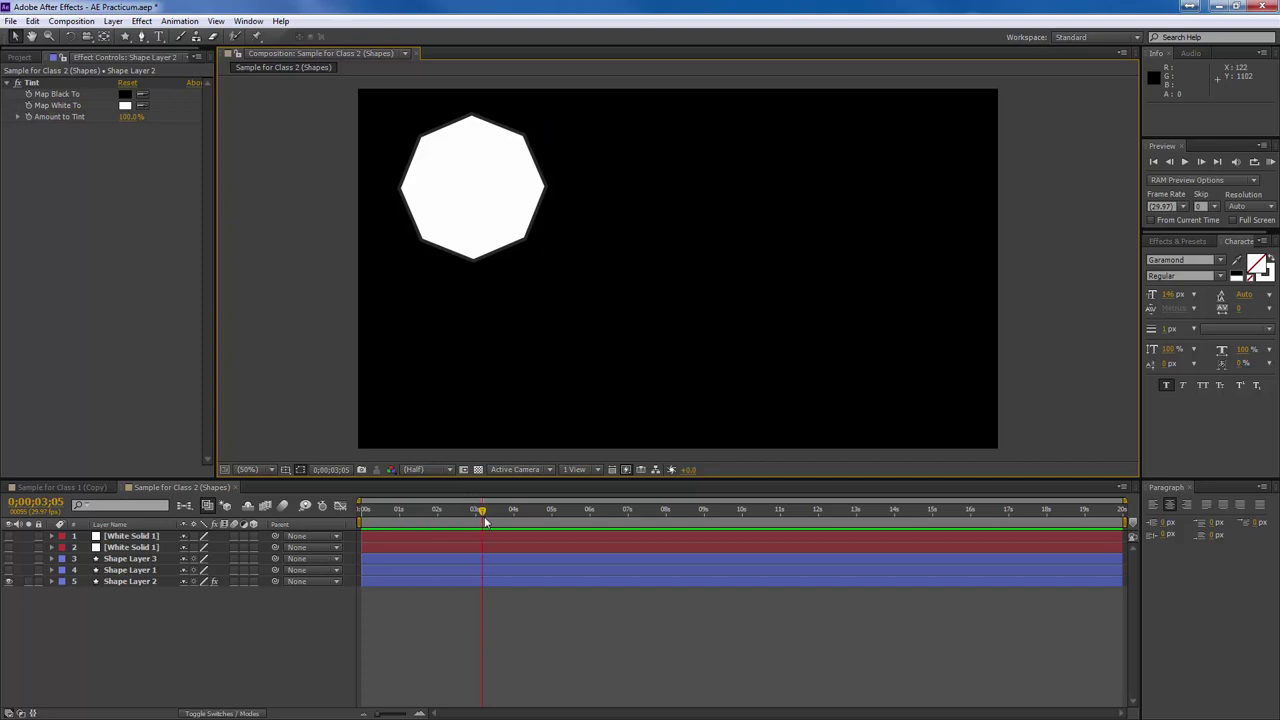
left_click(30, 92)
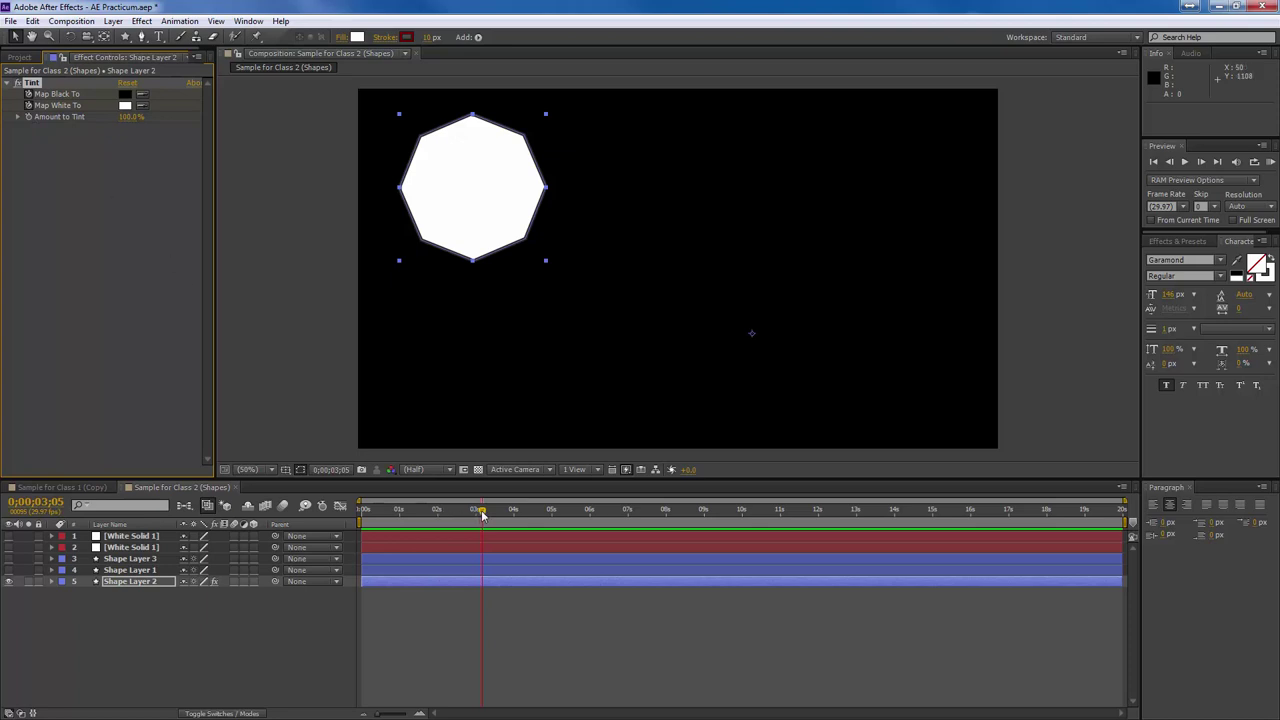
left_click_drag(483, 517, 552, 517)
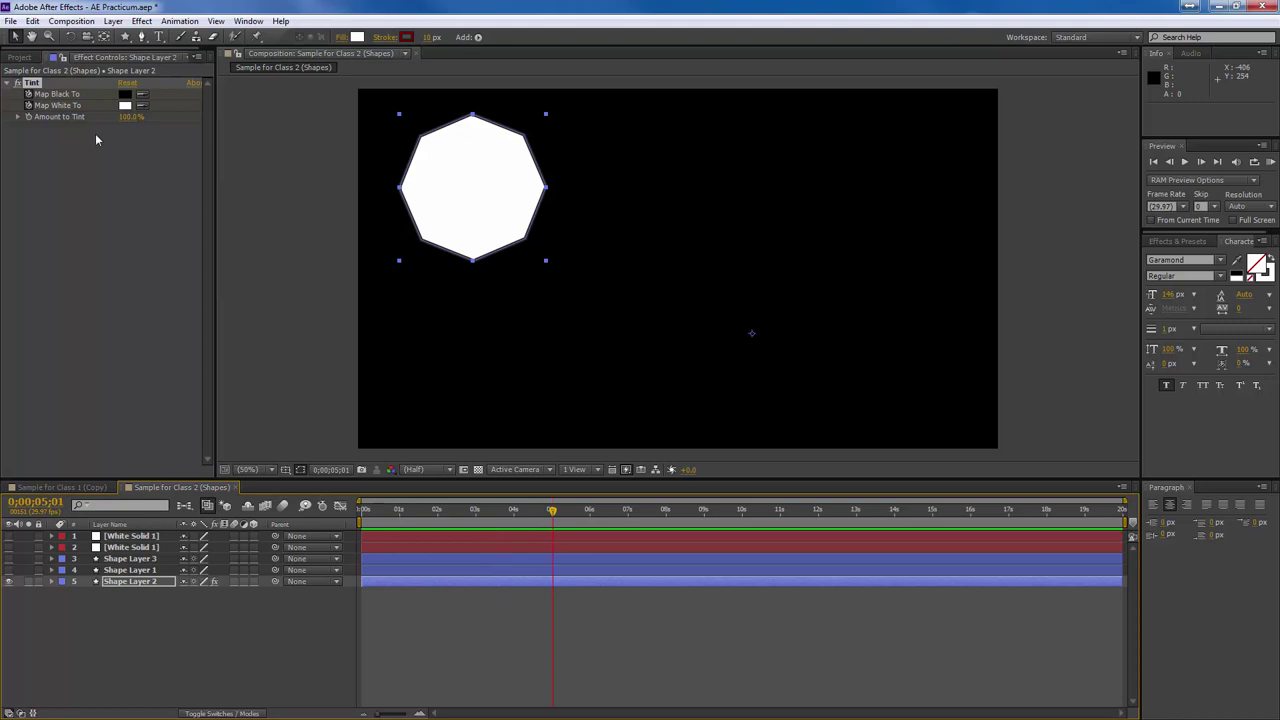
left_click(125, 94)
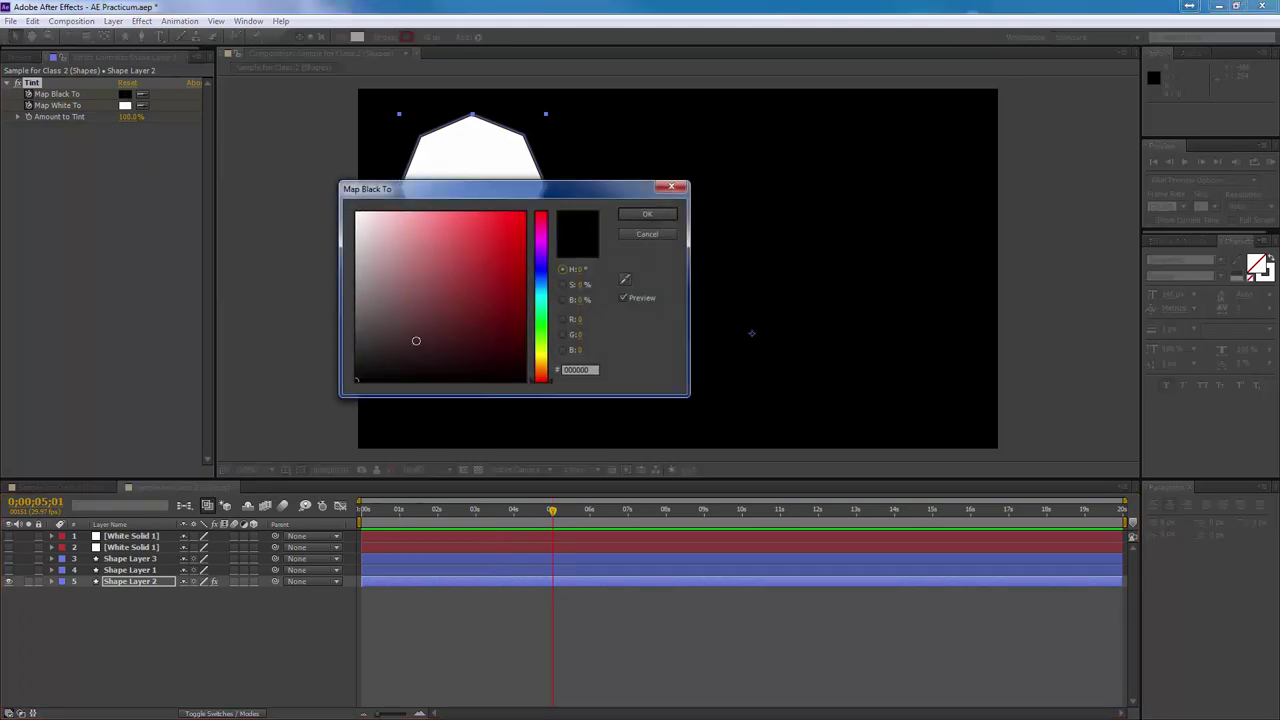
left_click(541, 268)
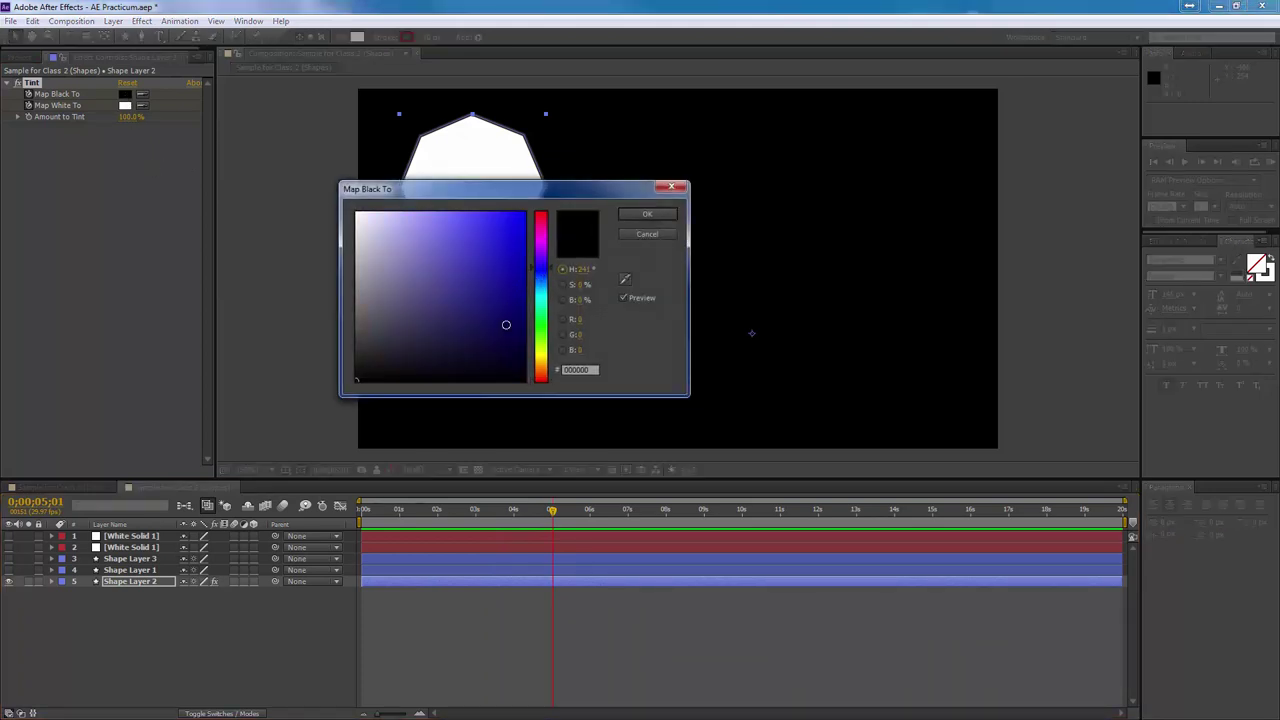
mouse_move(506, 324)
left_mouse_down()
mouse_move(528, 285)
mouse_move(518, 249)
left_mouse_up()
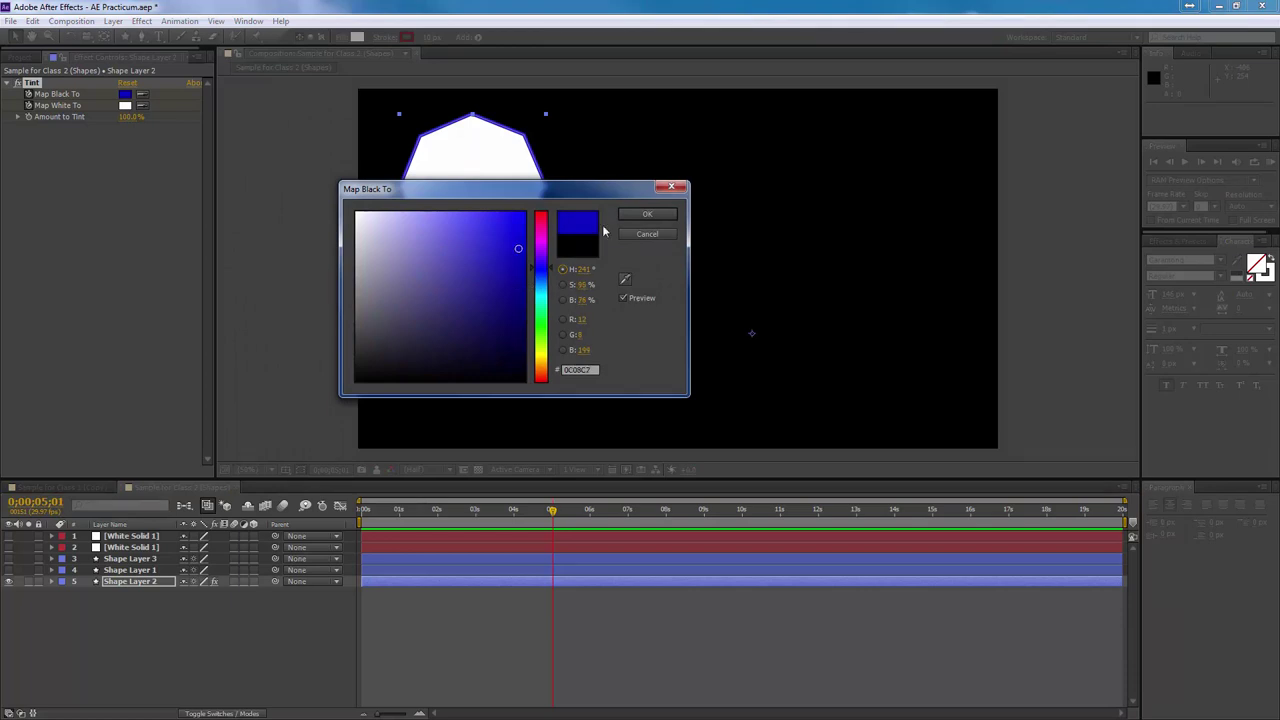
left_click(647, 214)
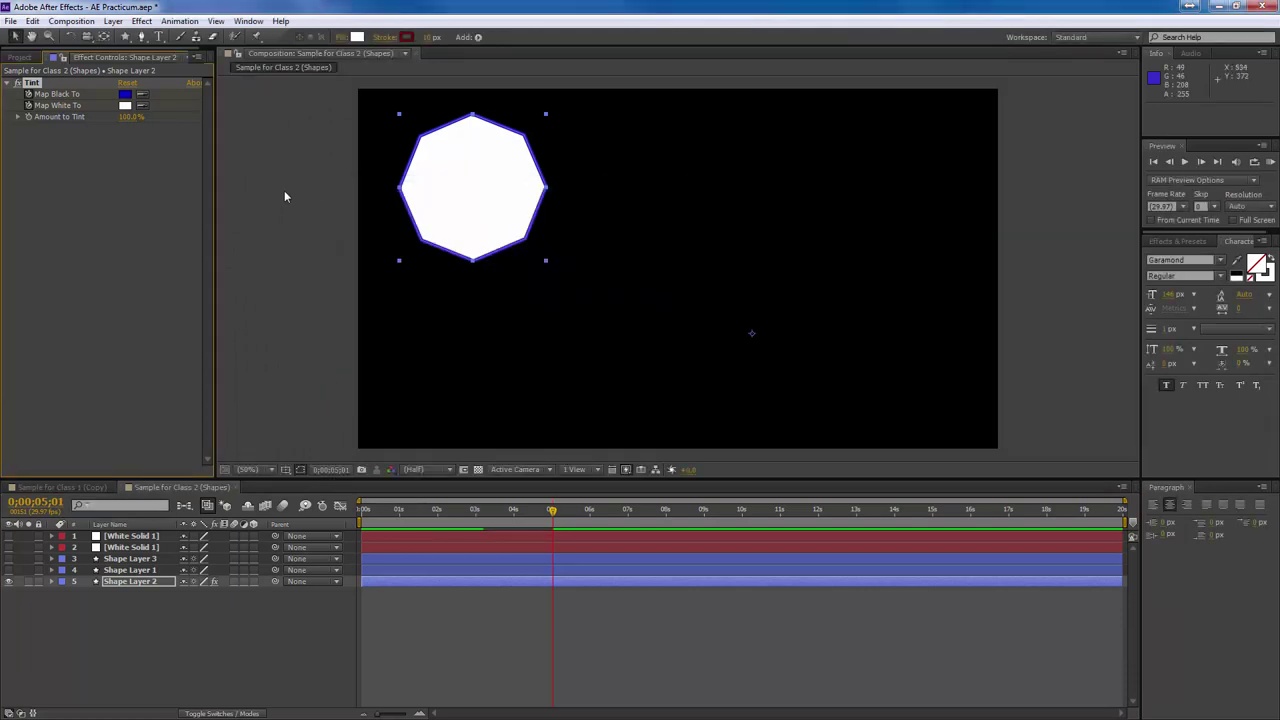
Set the Tint effect's Map White To colour to turquoise 00EBCD at 0;00;05;01.
left_click(125, 105)
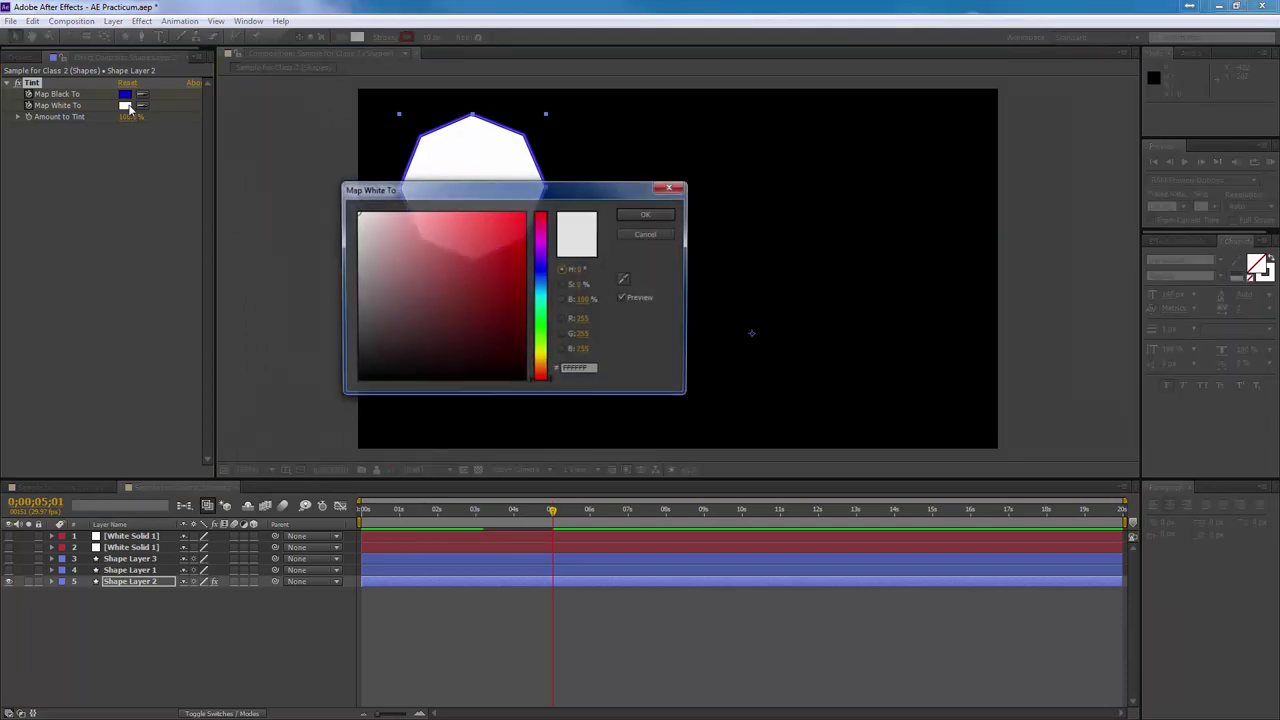
left_click(544, 306)
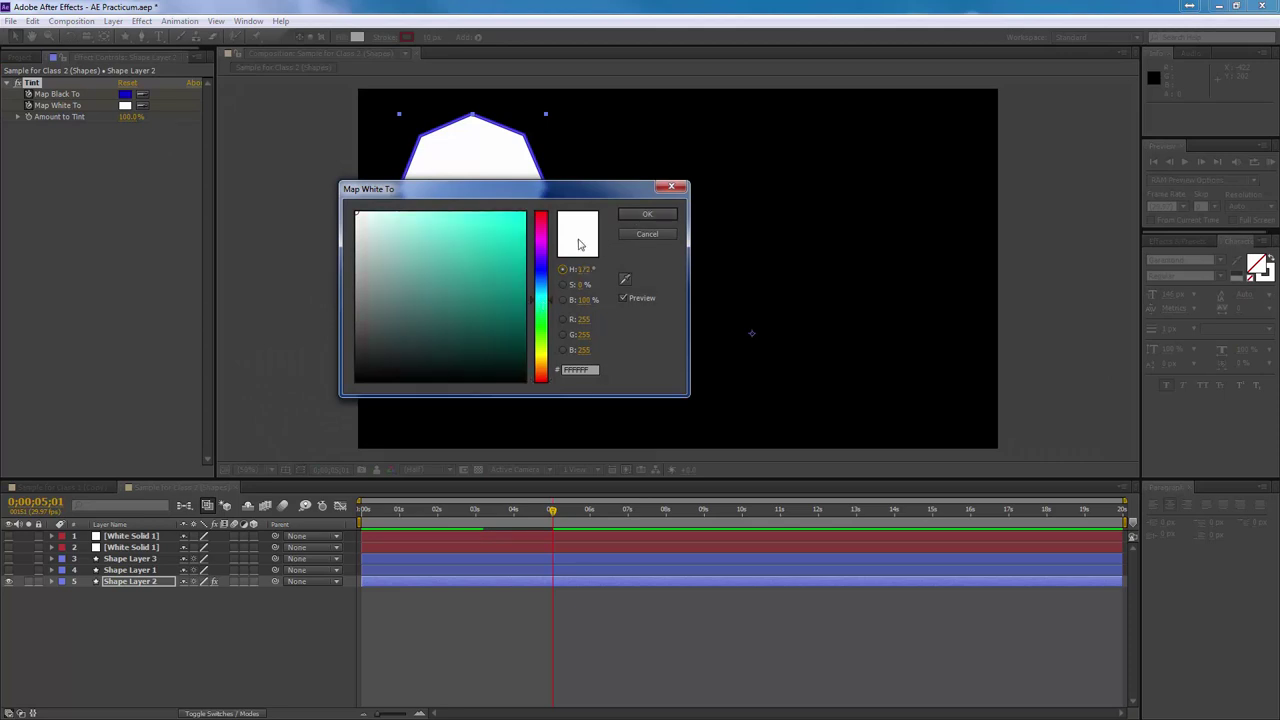
mouse_move(508, 262)
left_mouse_down()
mouse_move(526, 288)
mouse_move(526, 224)
left_mouse_up()
left_click(658, 211)
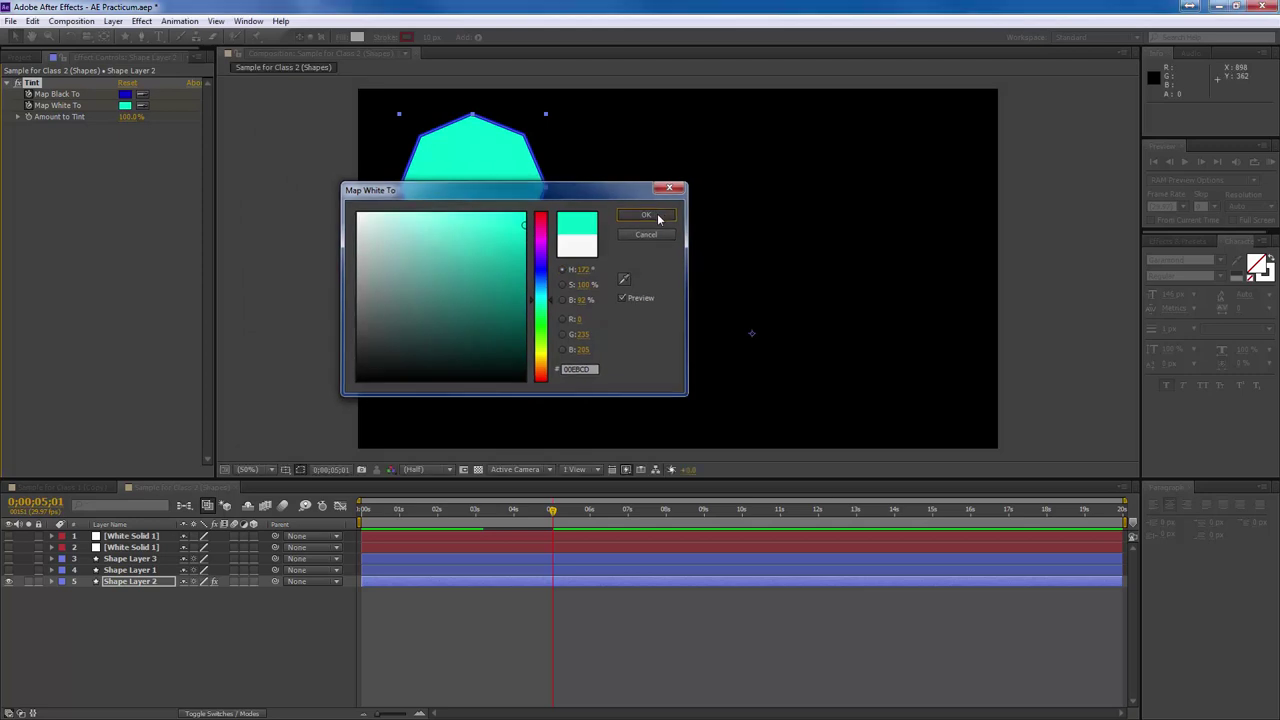
Check the colour transition at 0;00;04;05 and reveal the keyframed properties of Shape Layer 2.
left_click_drag(552, 512, 521, 509)
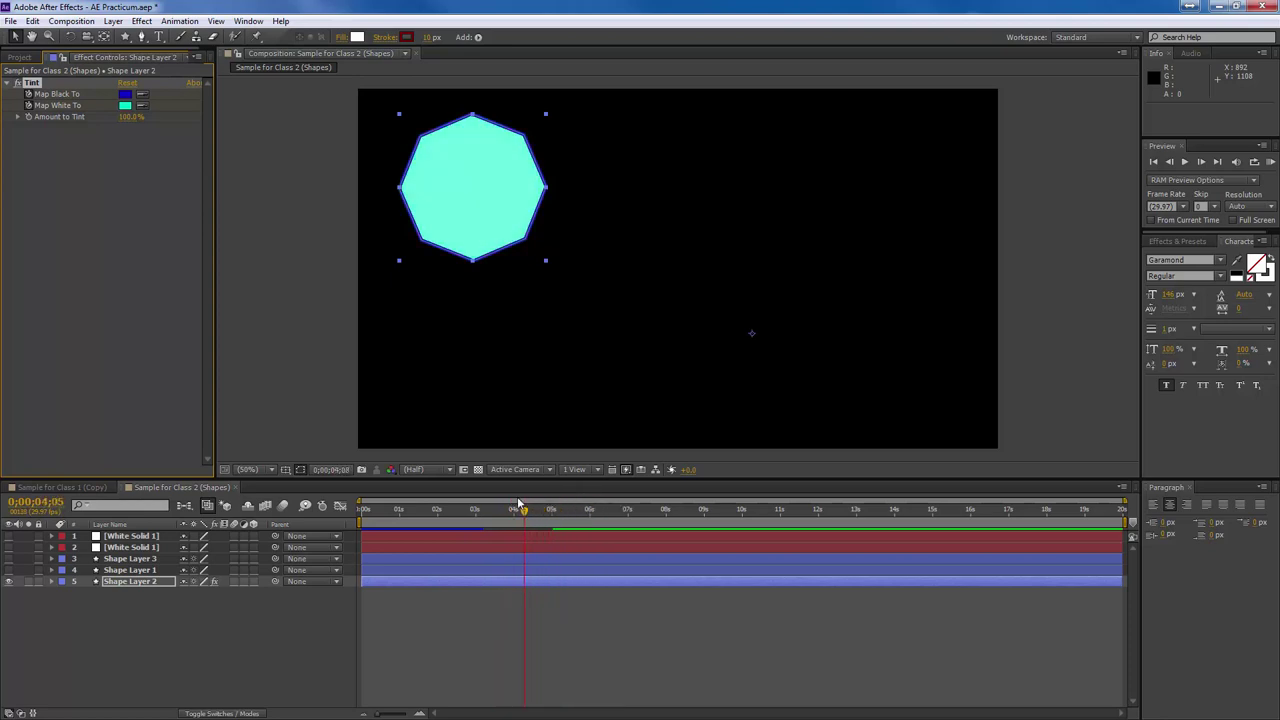
left_click(155, 584)
key("u")
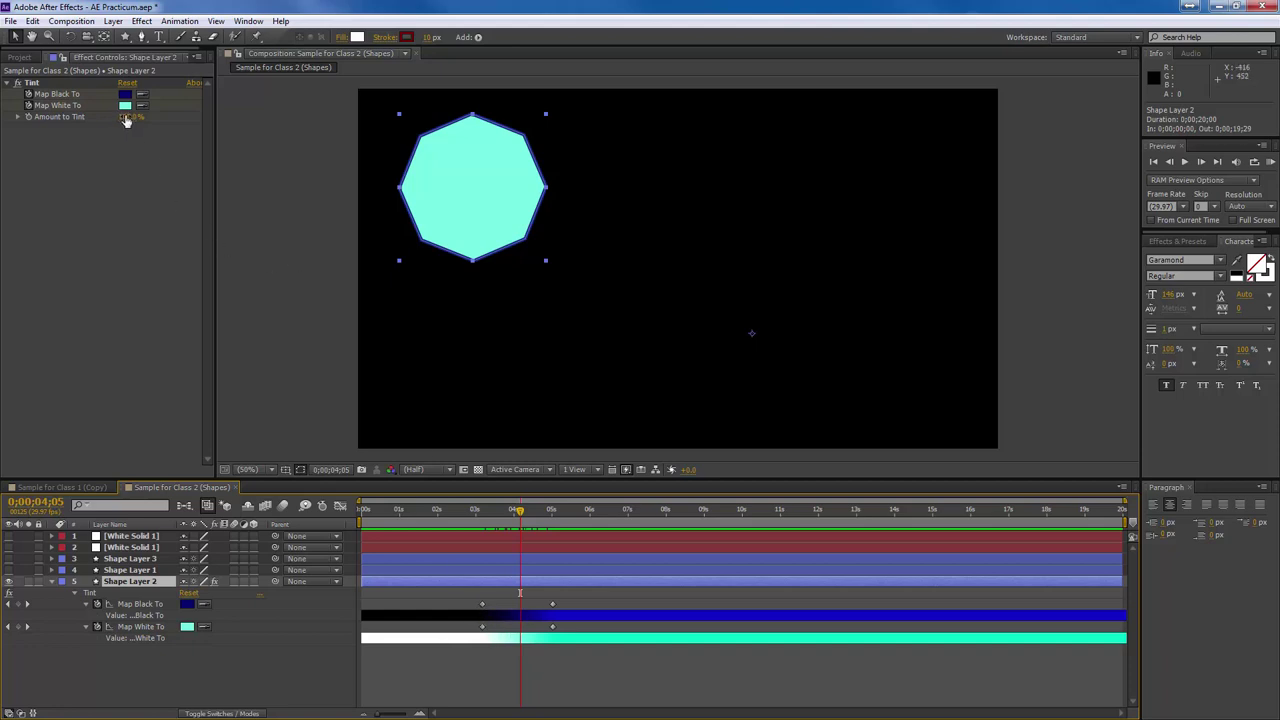
Set Shape Layer 2's Amount to Tint to 53% and expand the layer's full property list at 0;00;05;14.
left_click_drag(126, 120, 109, 116)
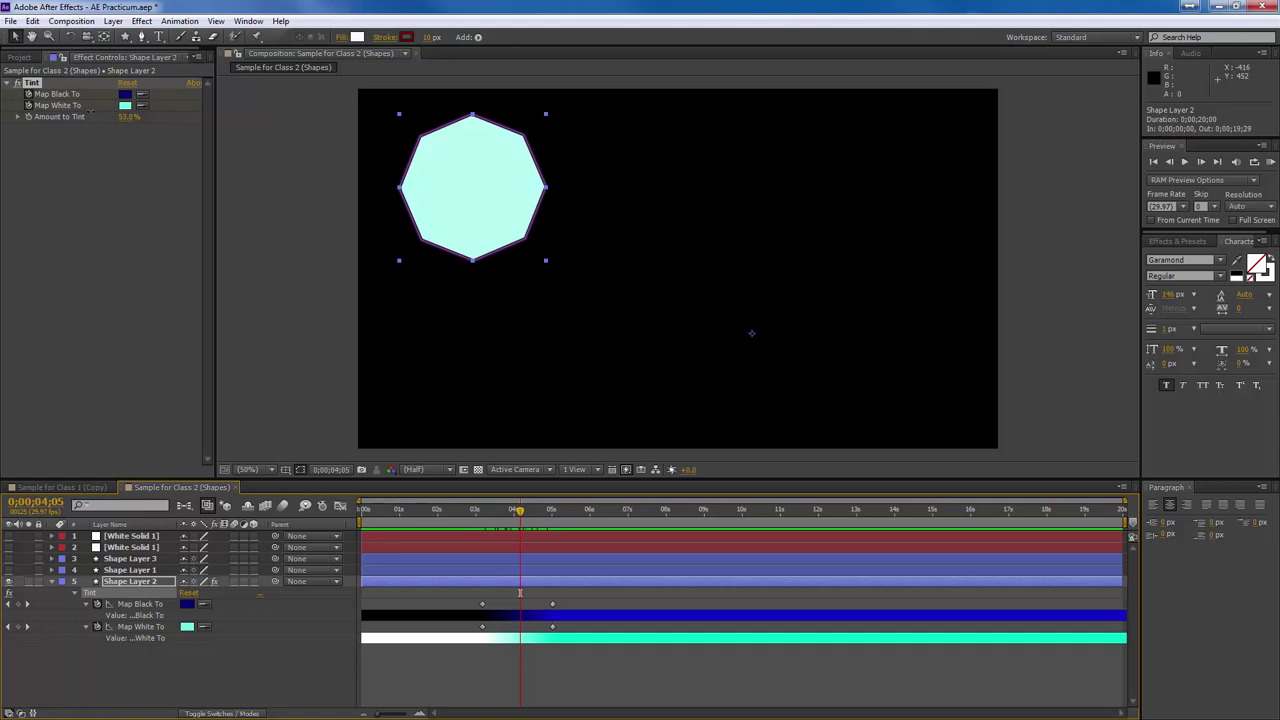
left_click_drag(518, 511, 568, 517)
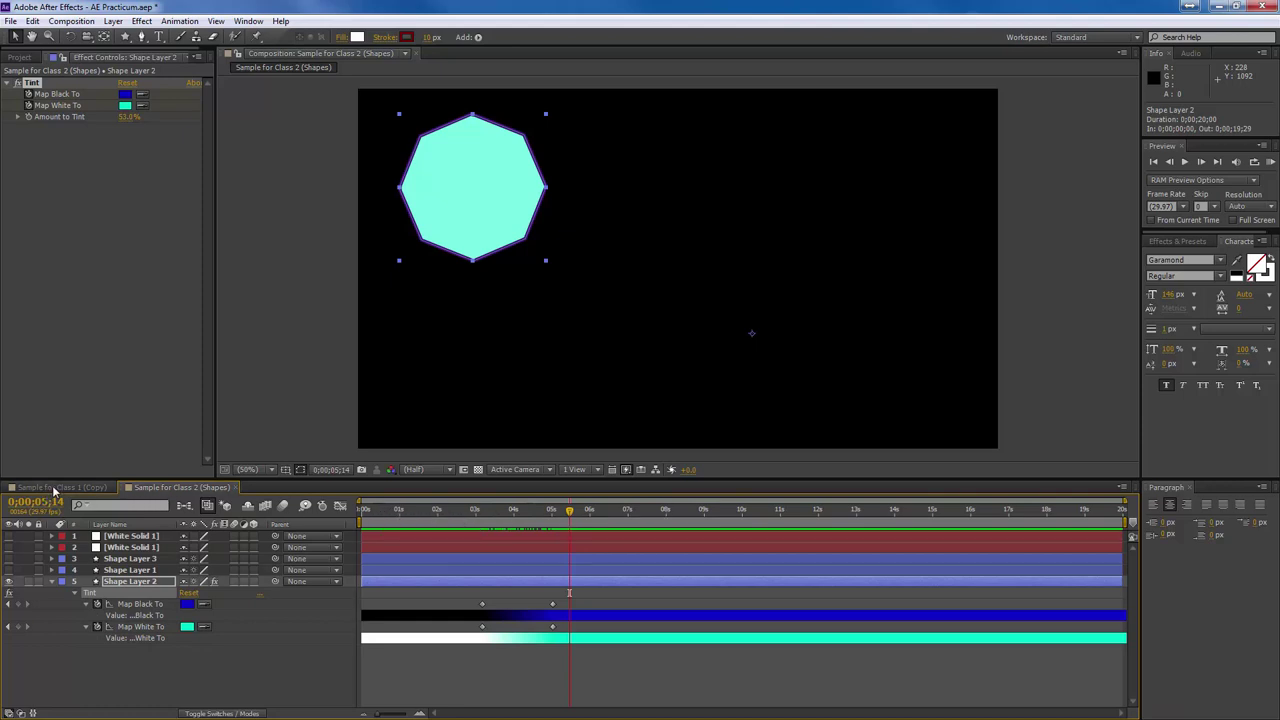
left_click(53, 584)
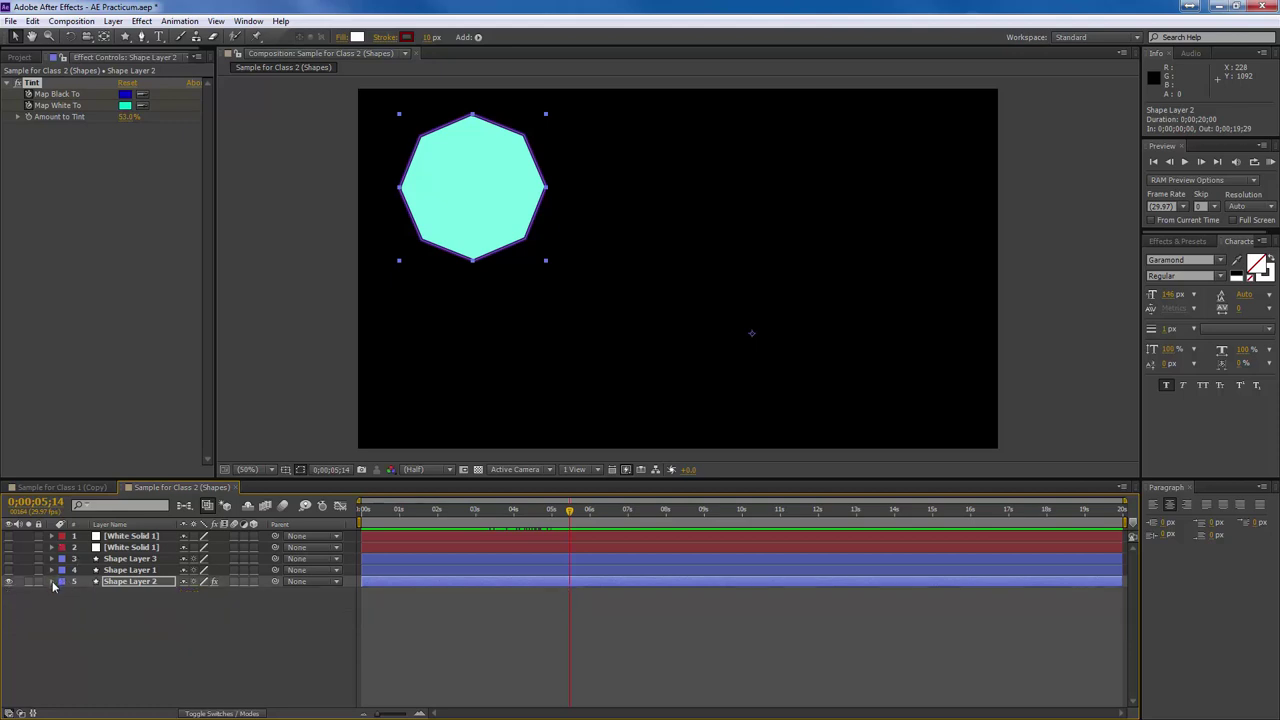
left_click(53, 582)
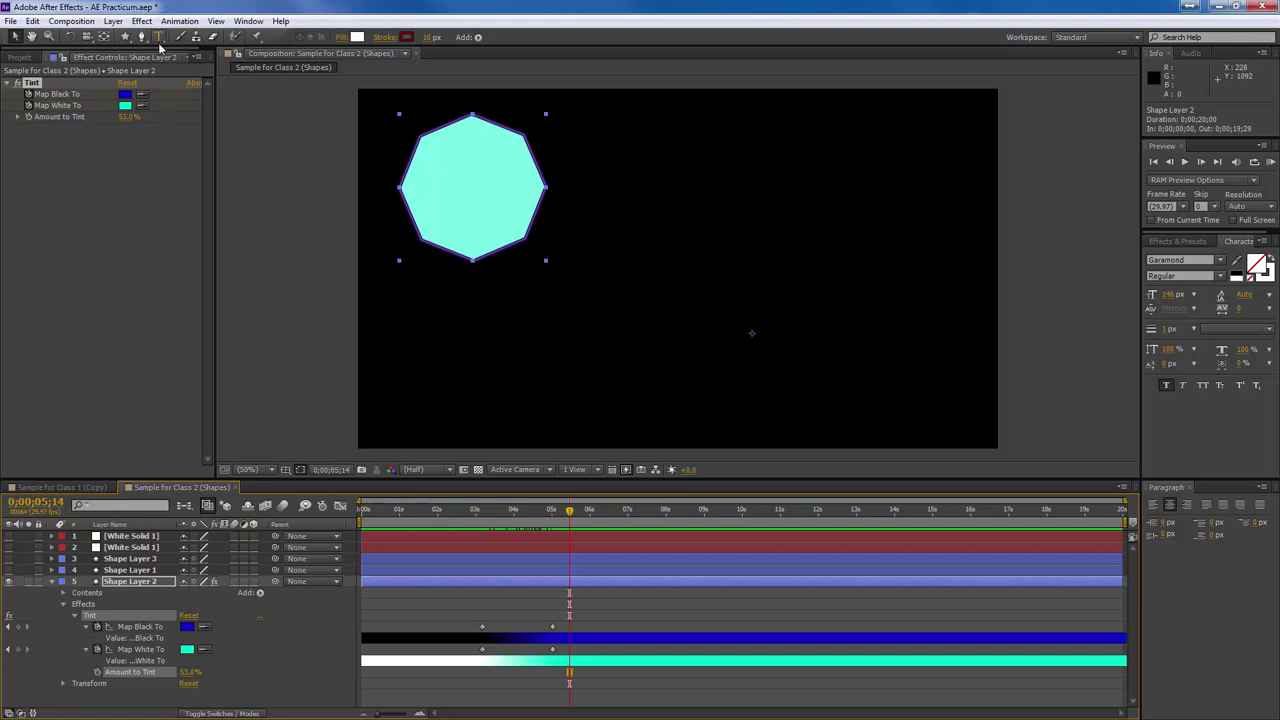
Create a text layer reading "Hi there class!" and place it at position 962, 826 in the lower part of the composition.
key("F2")
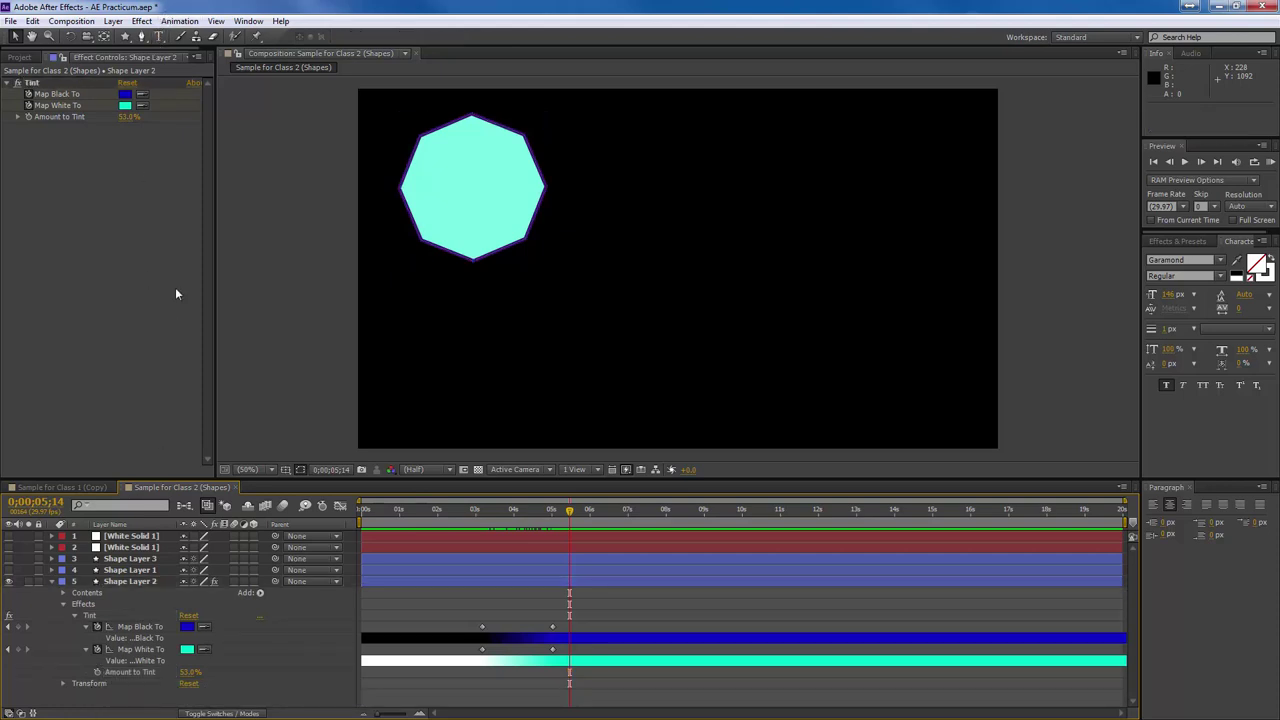
left_click(158, 36)
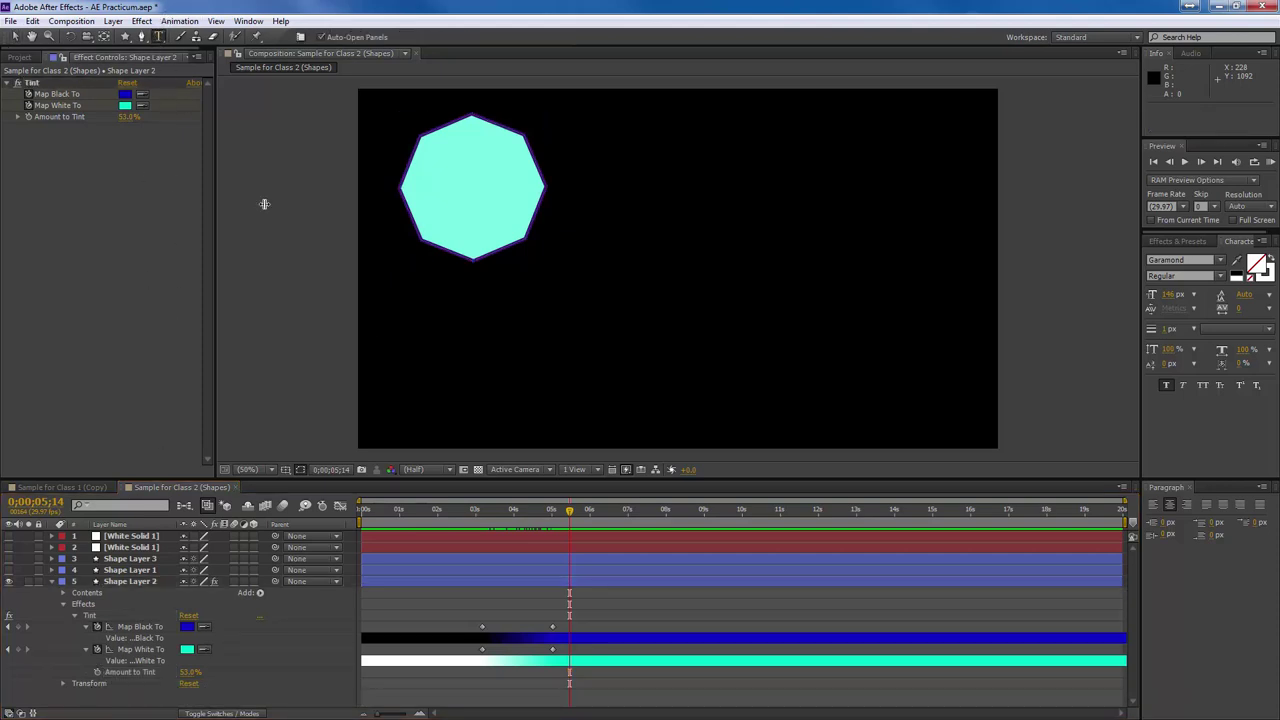
left_click(440, 366)
type("H")
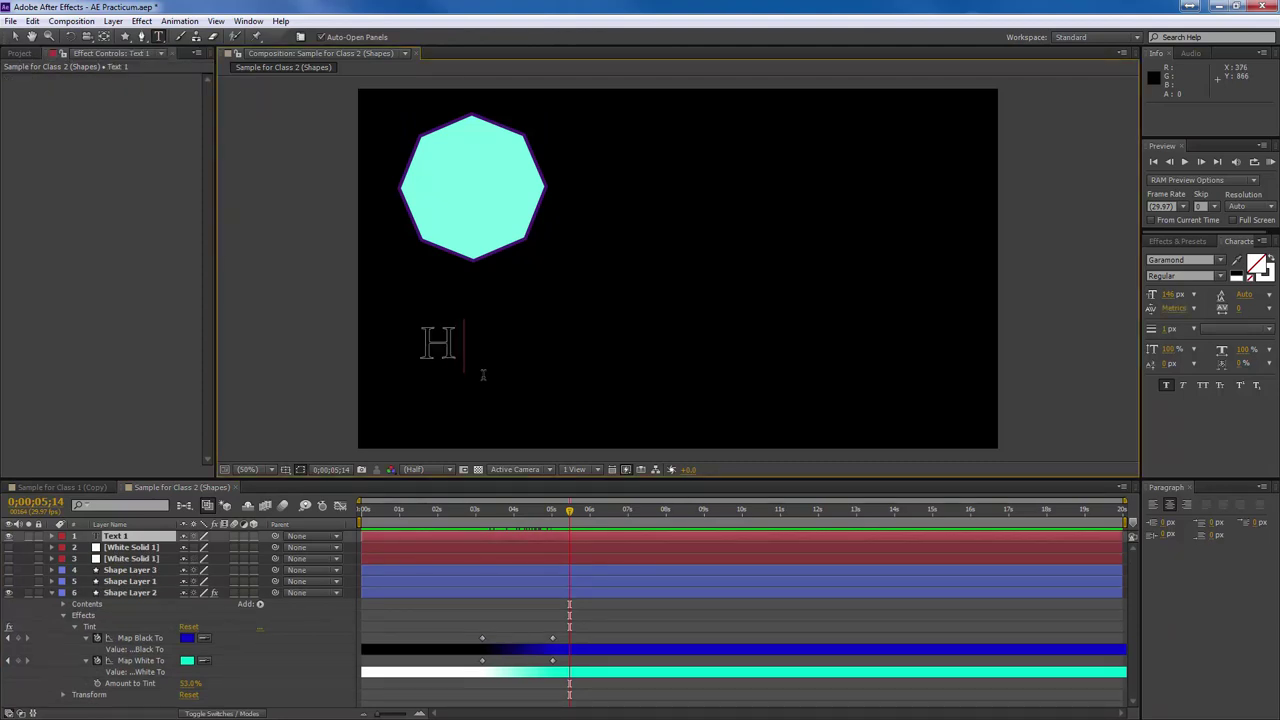
type("i there class!")
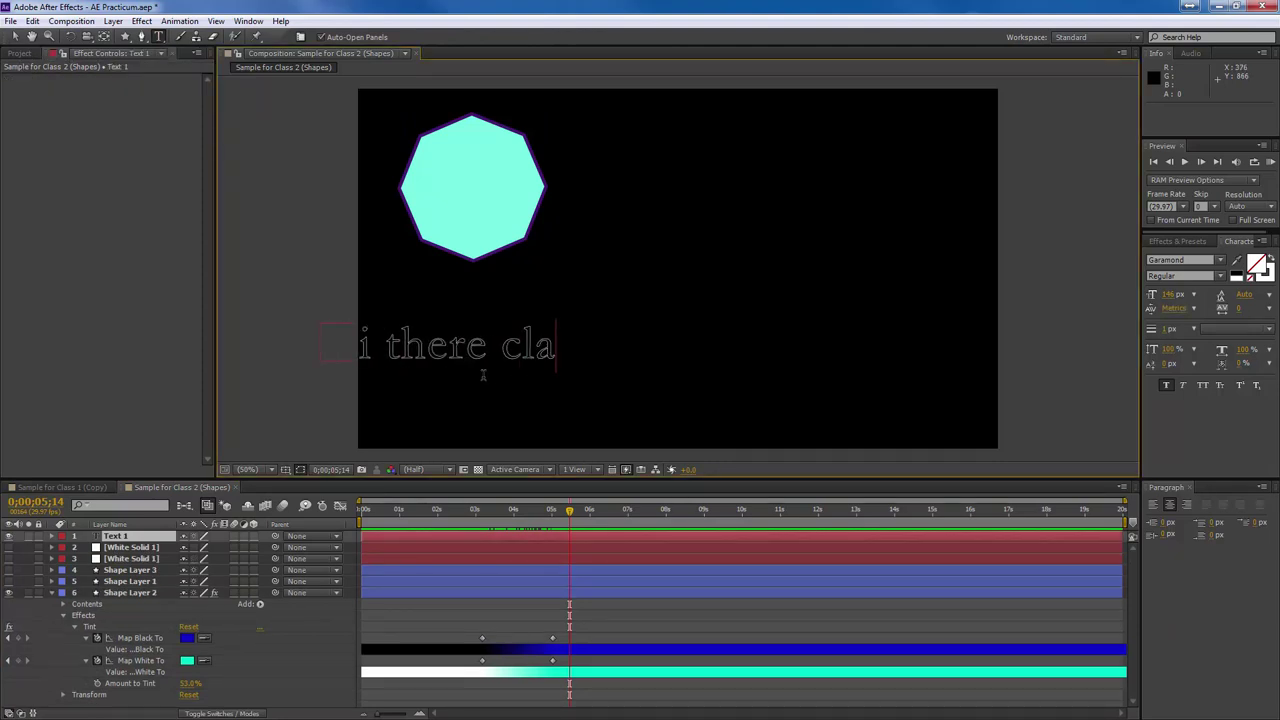
left_click_drag(476, 339, 716, 344)
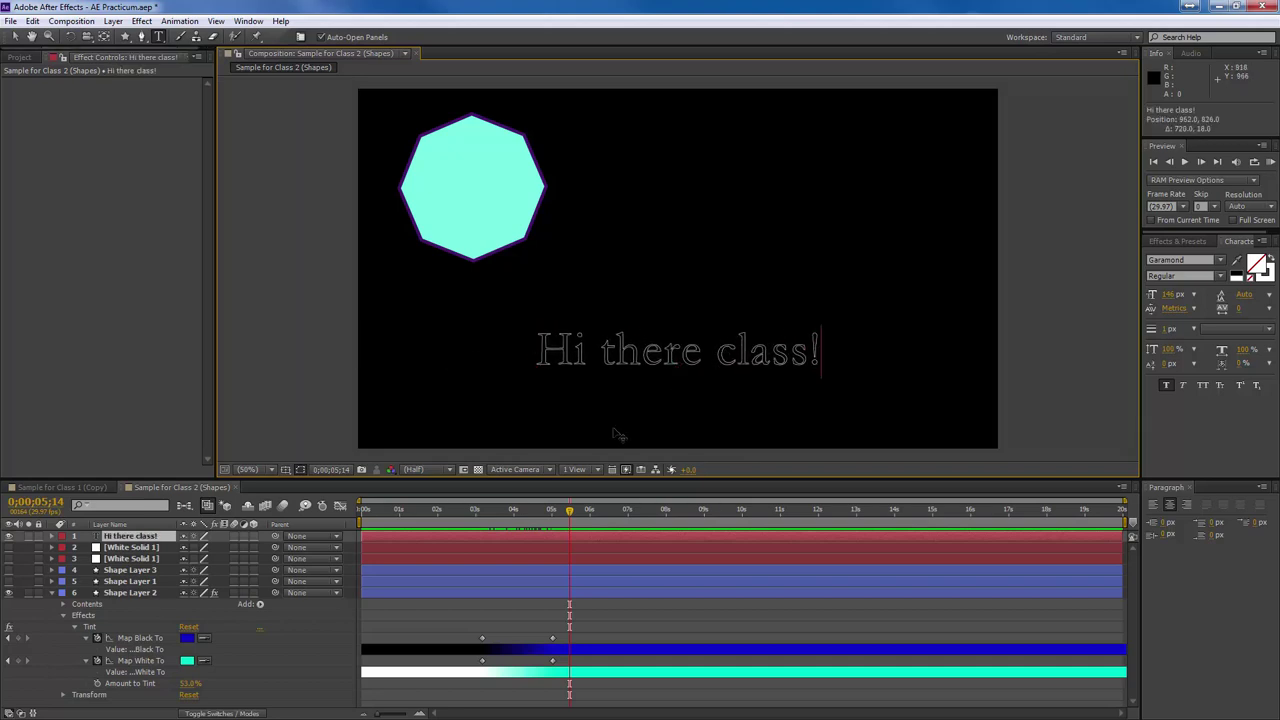
Copy the keyframed Tint effect from Shape Layer 2 onto the text layer at 0;00;05;14 and check its keyframes and colour at 0;00;06;10.
left_click(90, 628)
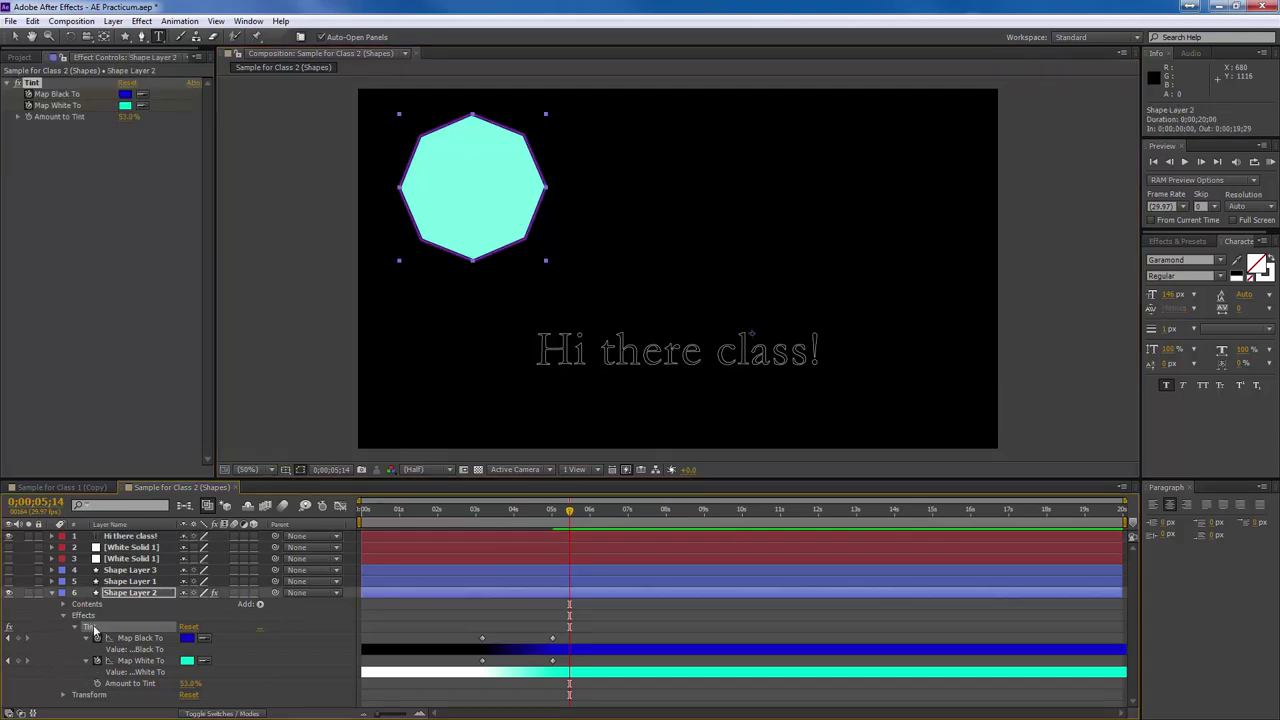
left_click(52, 593)
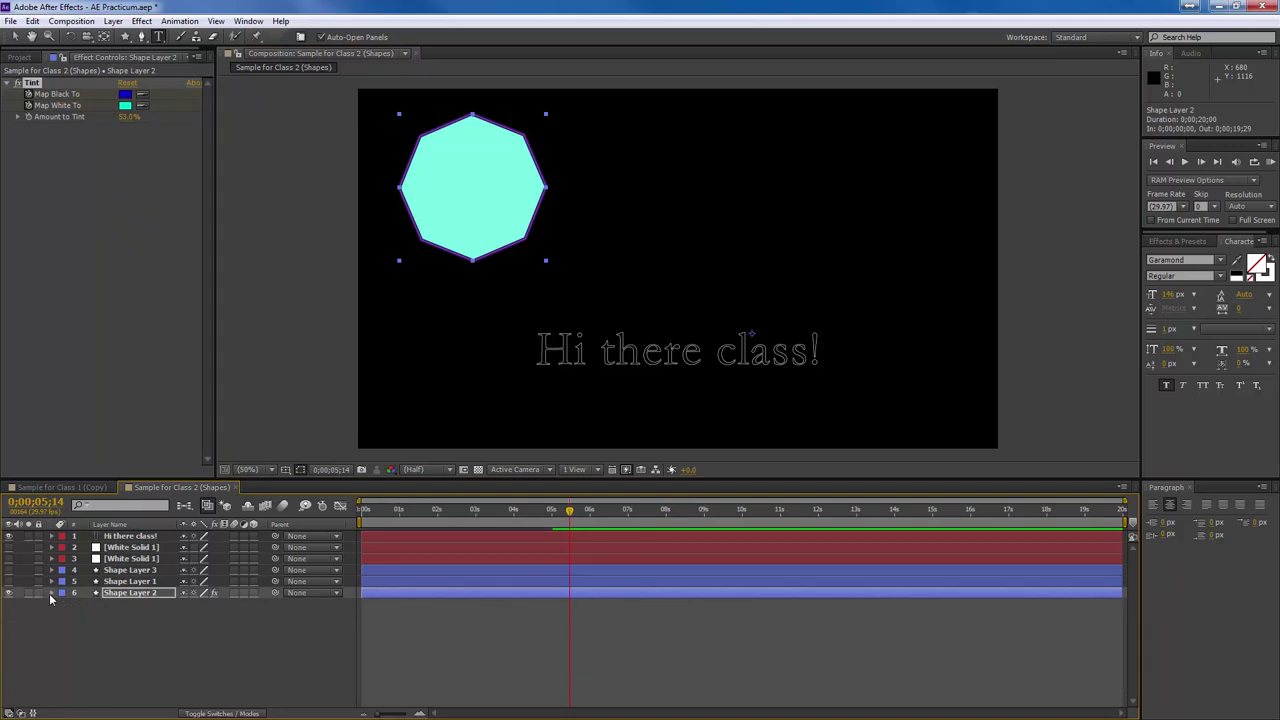
left_click(124, 537)
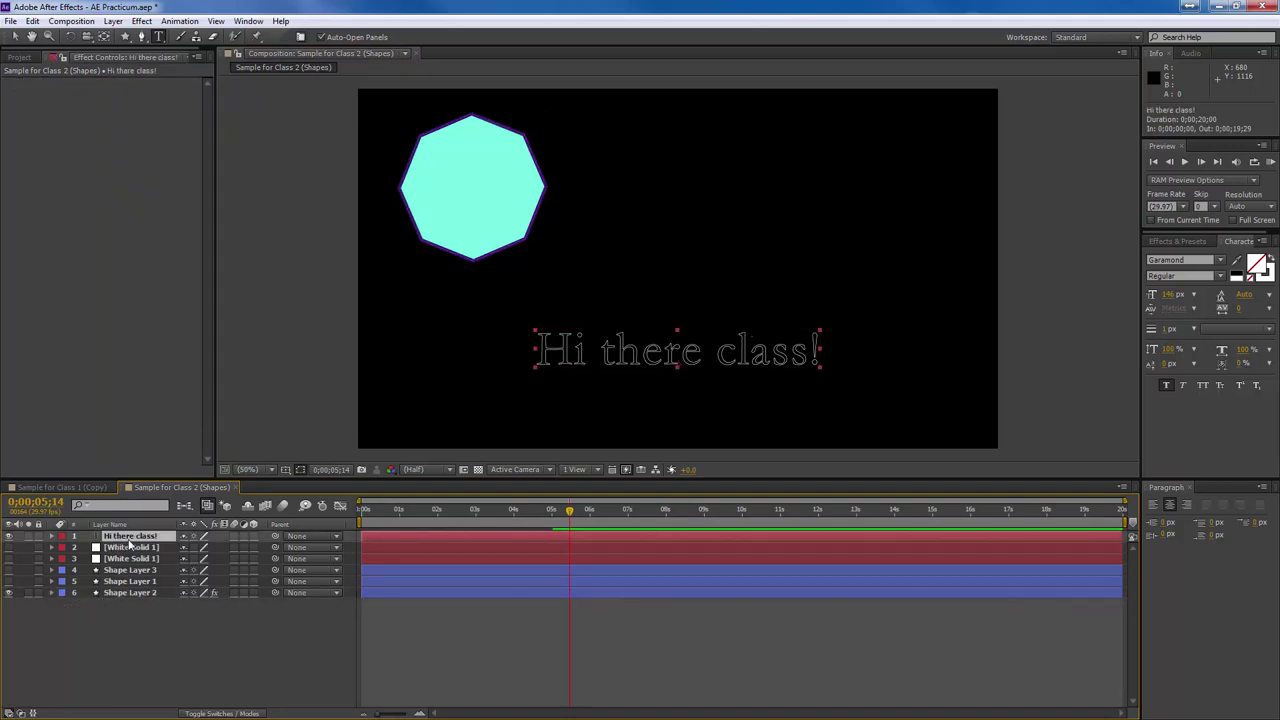
key("ctrl+v")
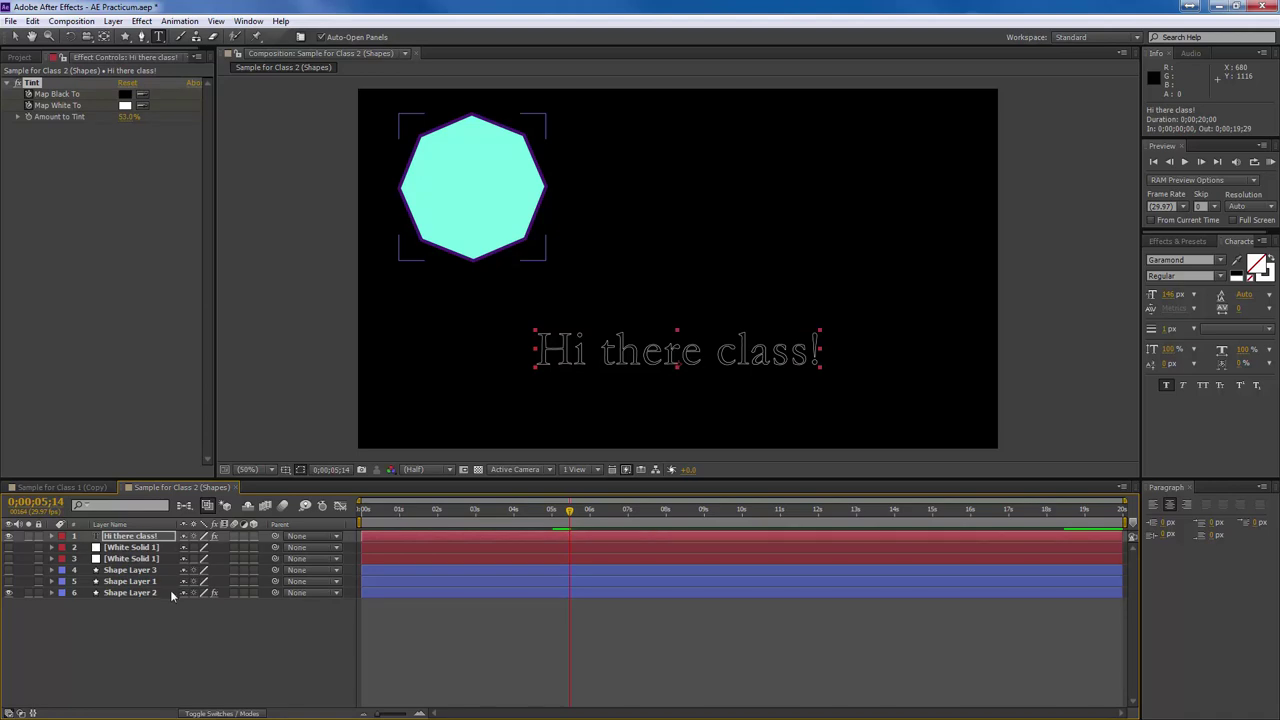
key("u")
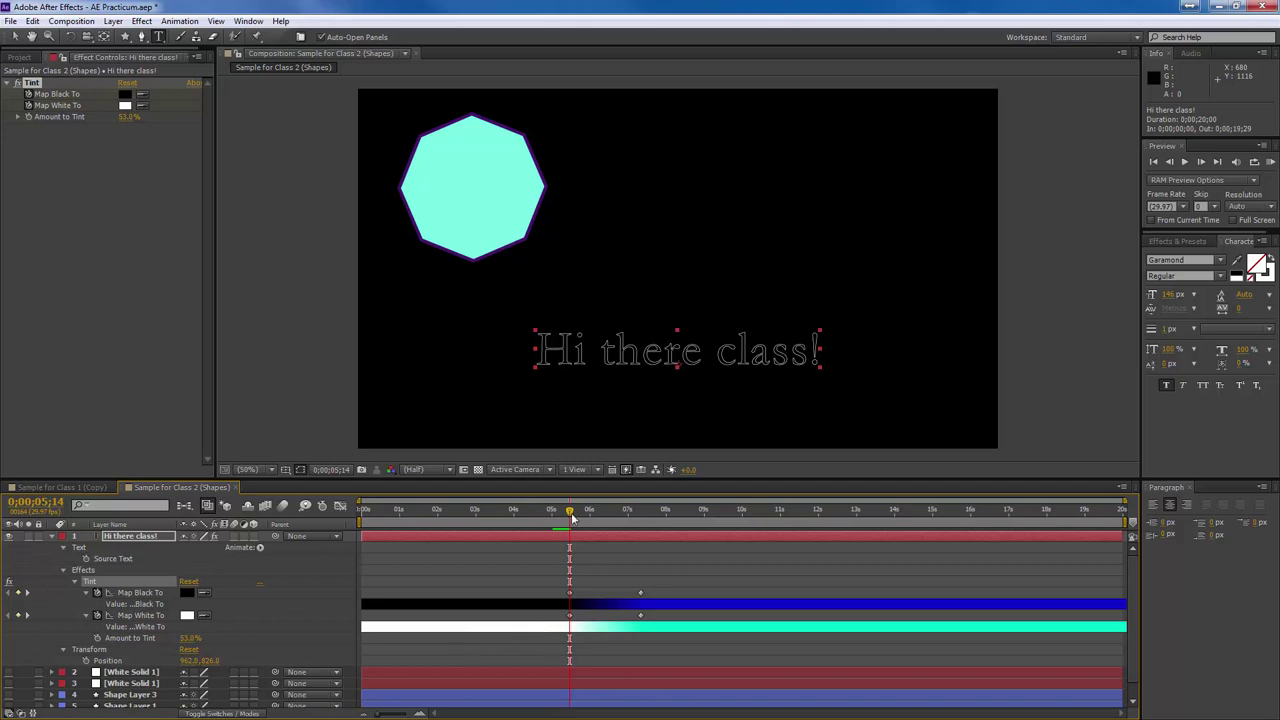
left_click_drag(572, 516, 603, 516)
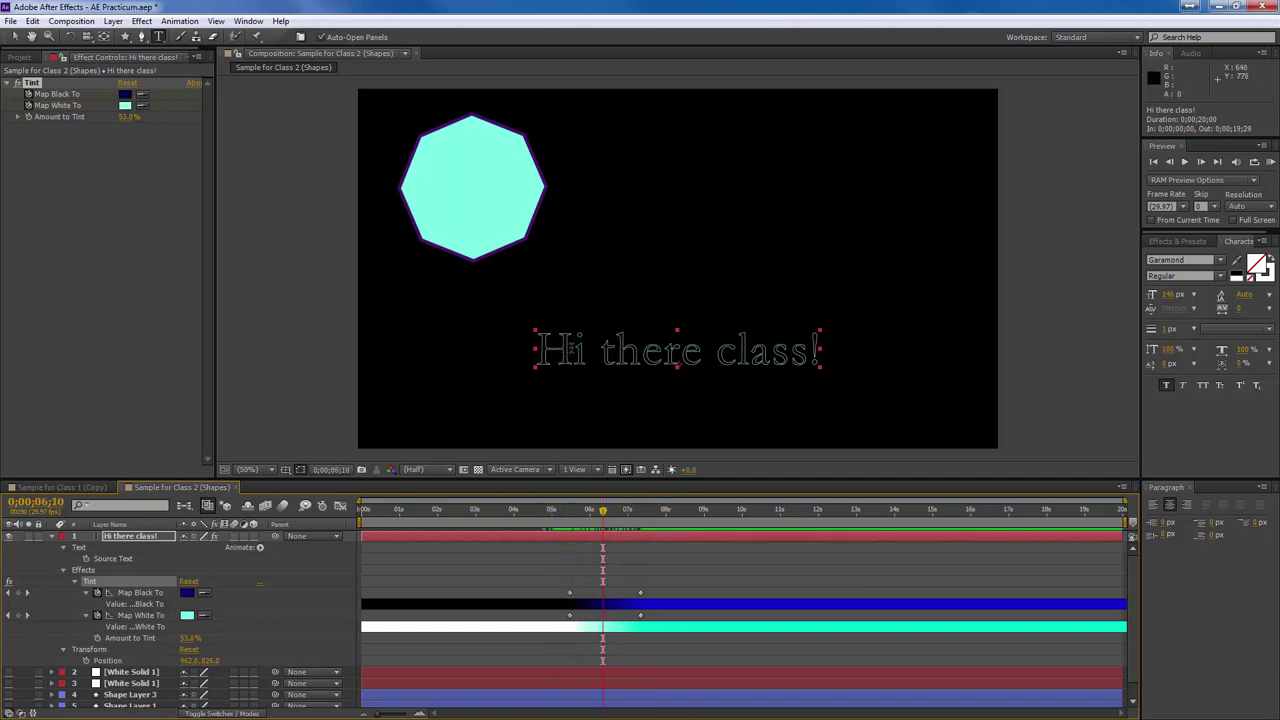
Give the "Hi there class!" text a white fill.
left_click(134, 536)
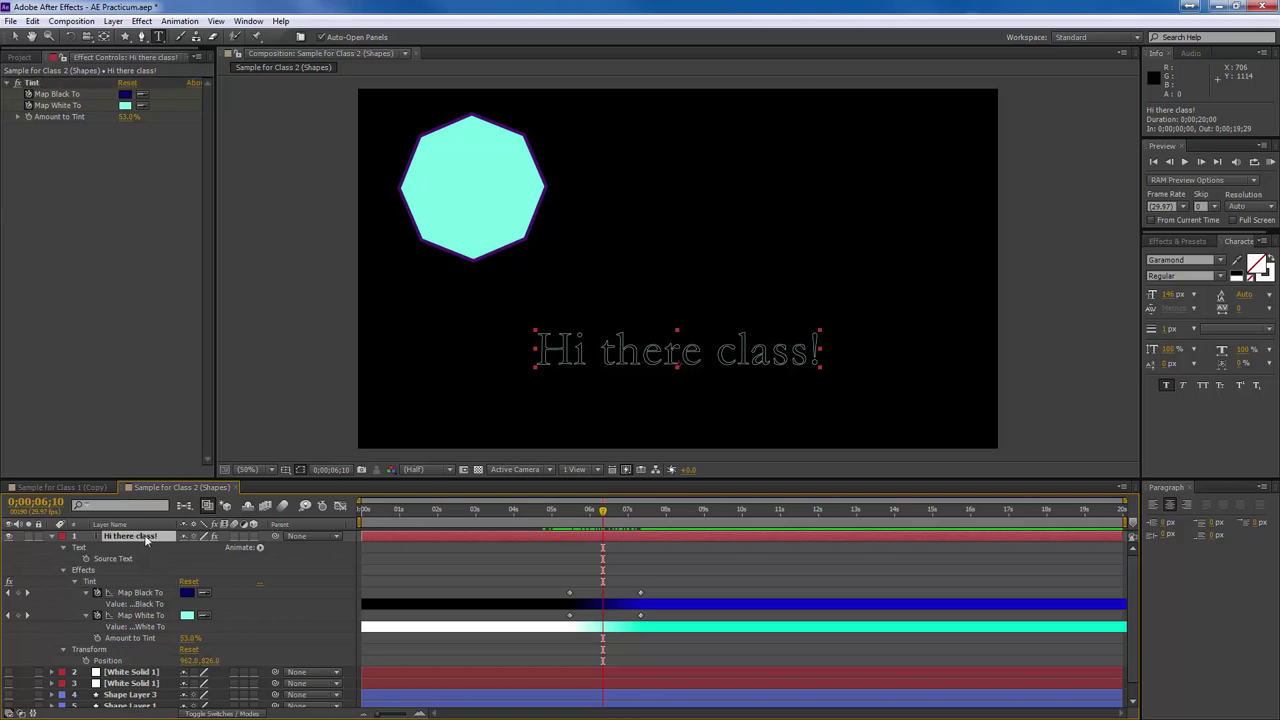
left_click(1262, 278)
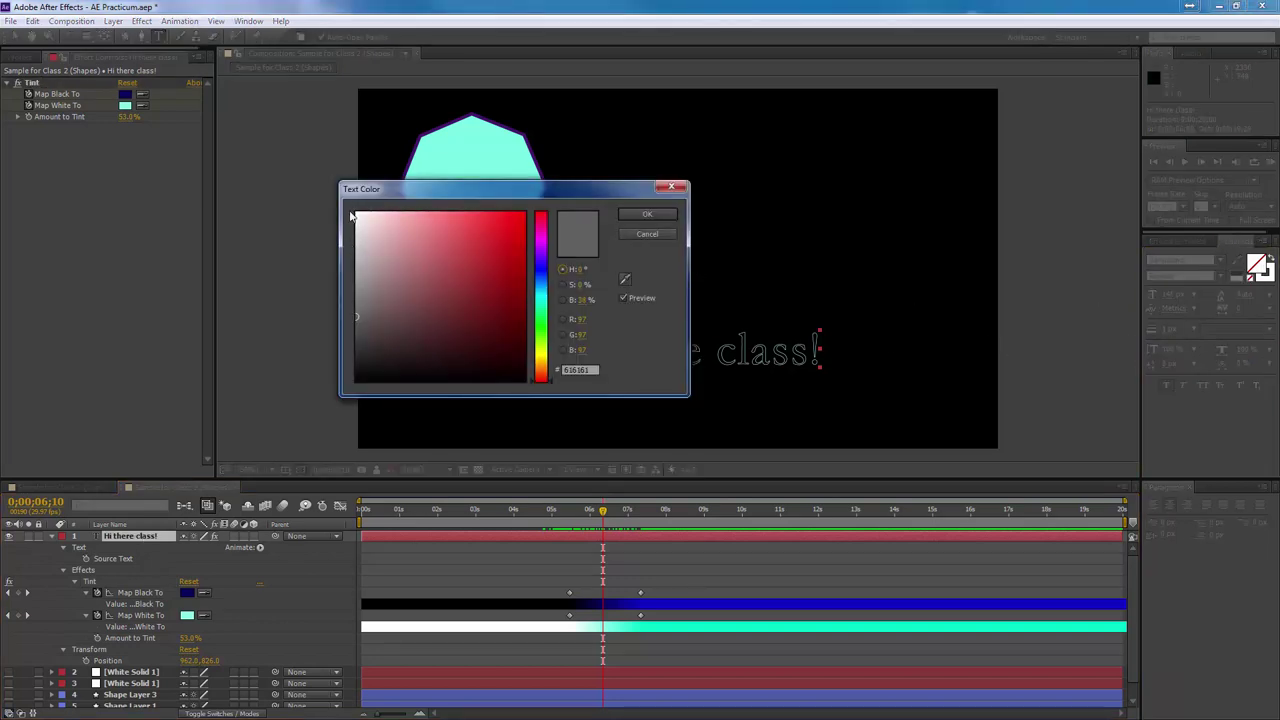
left_click(355, 212)
left_click(640, 215)
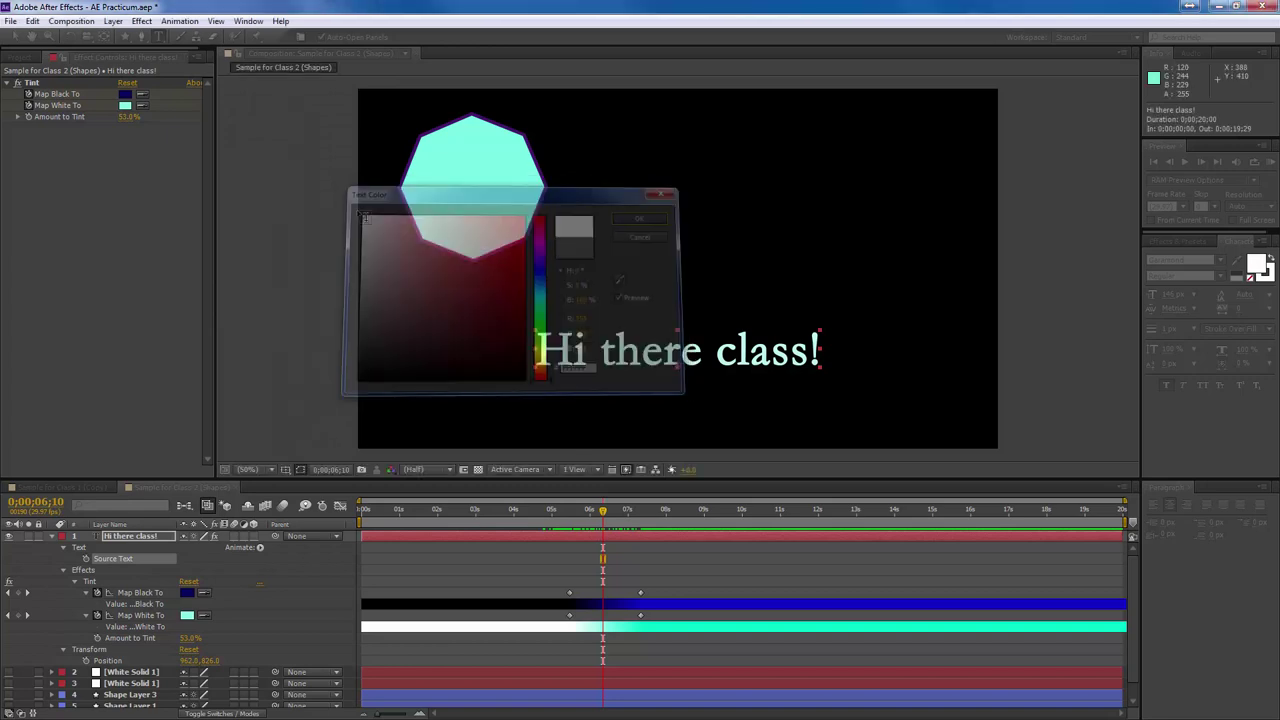
Compare the Tint keyframe timing of the text layer and Shape Layer 2 with the playhead at 0;00;04;19.
left_click_drag(608, 511, 539, 515)
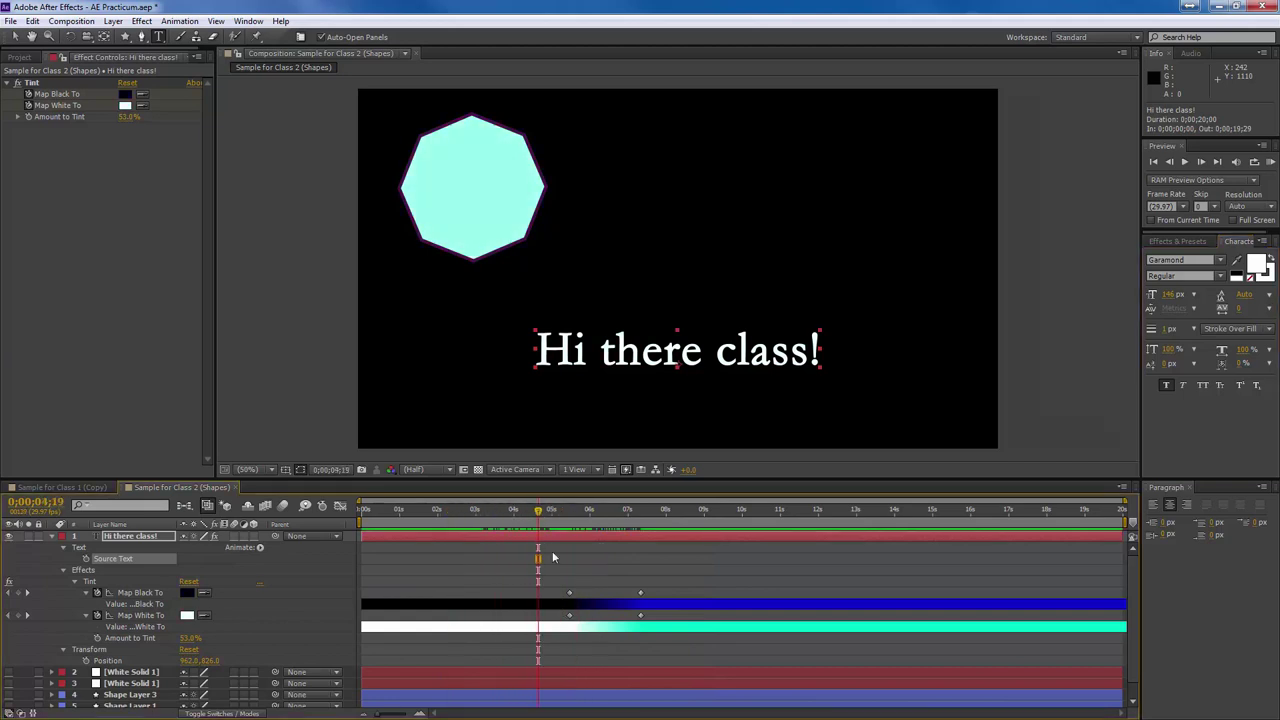
scroll(552, 557, "down", 1)
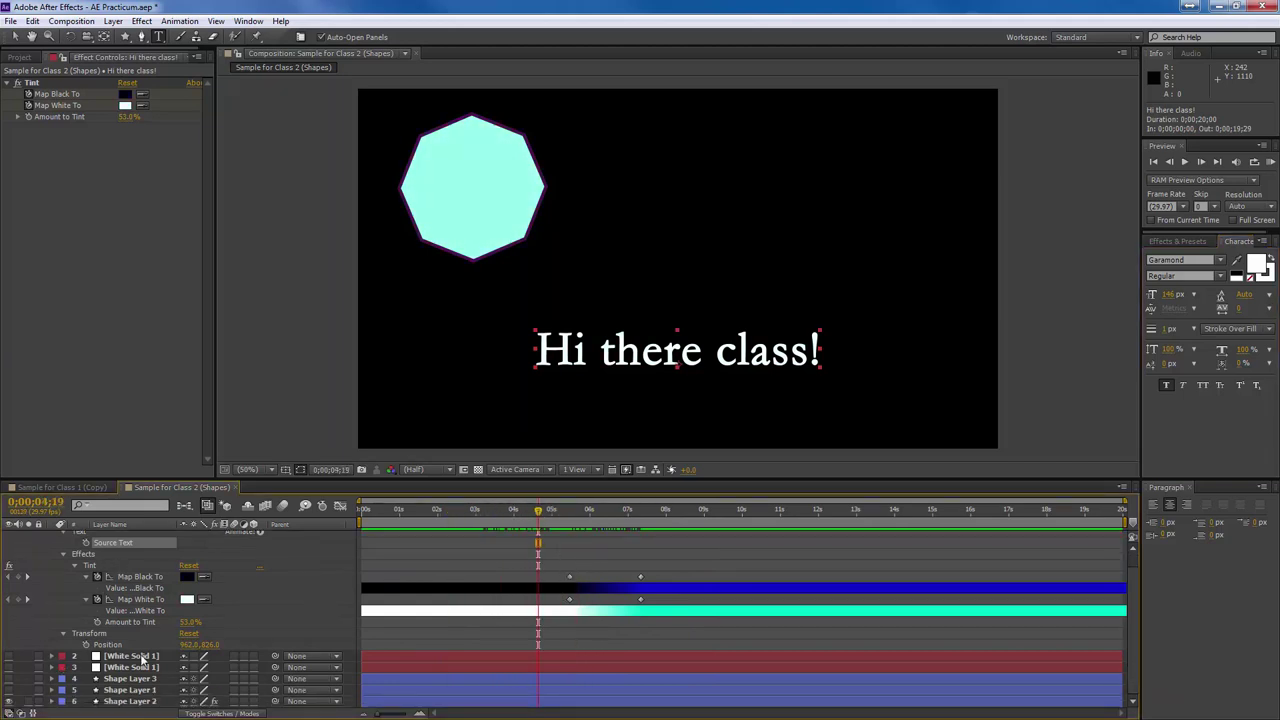
left_click(80, 704)
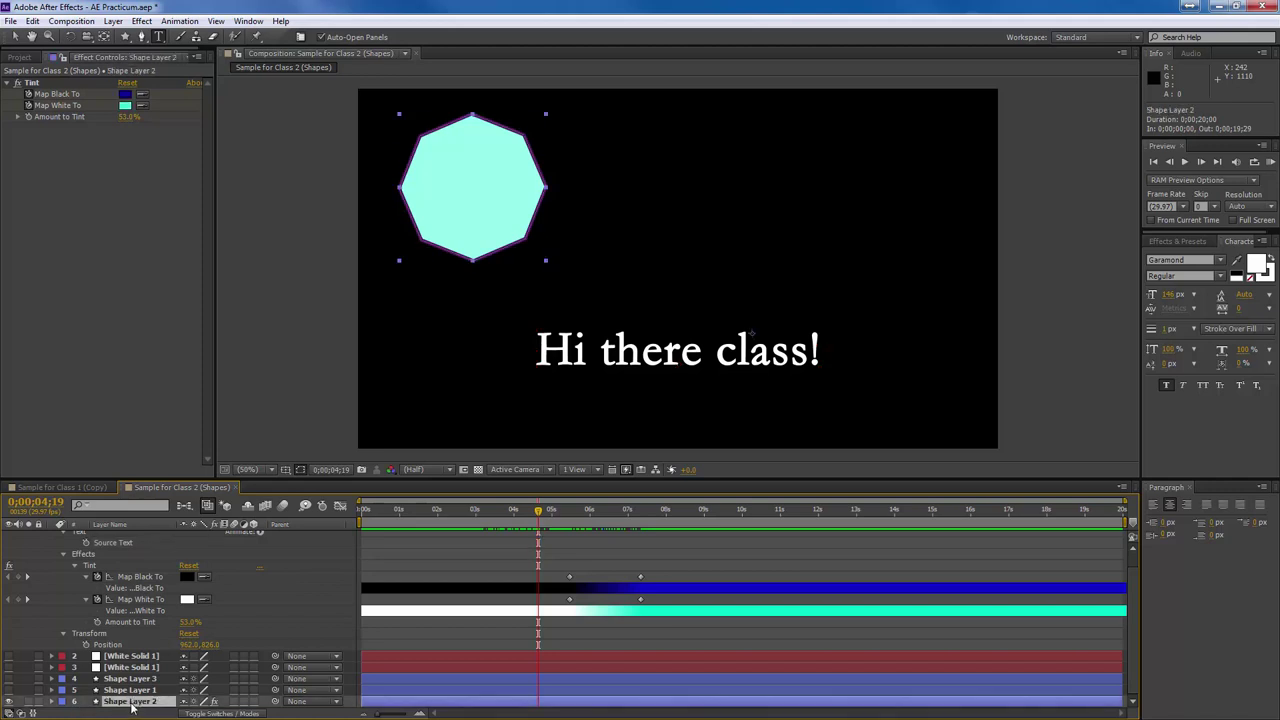
scroll(156, 710, "down", 1)
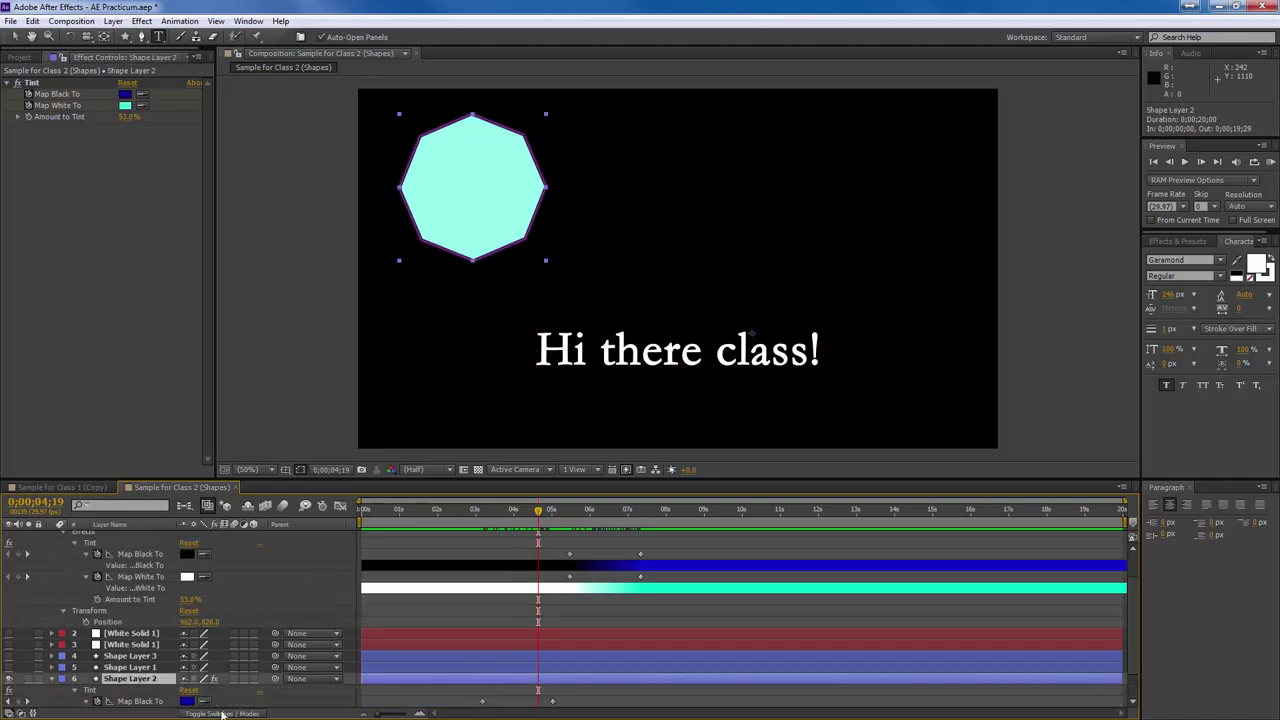
left_click(558, 551)
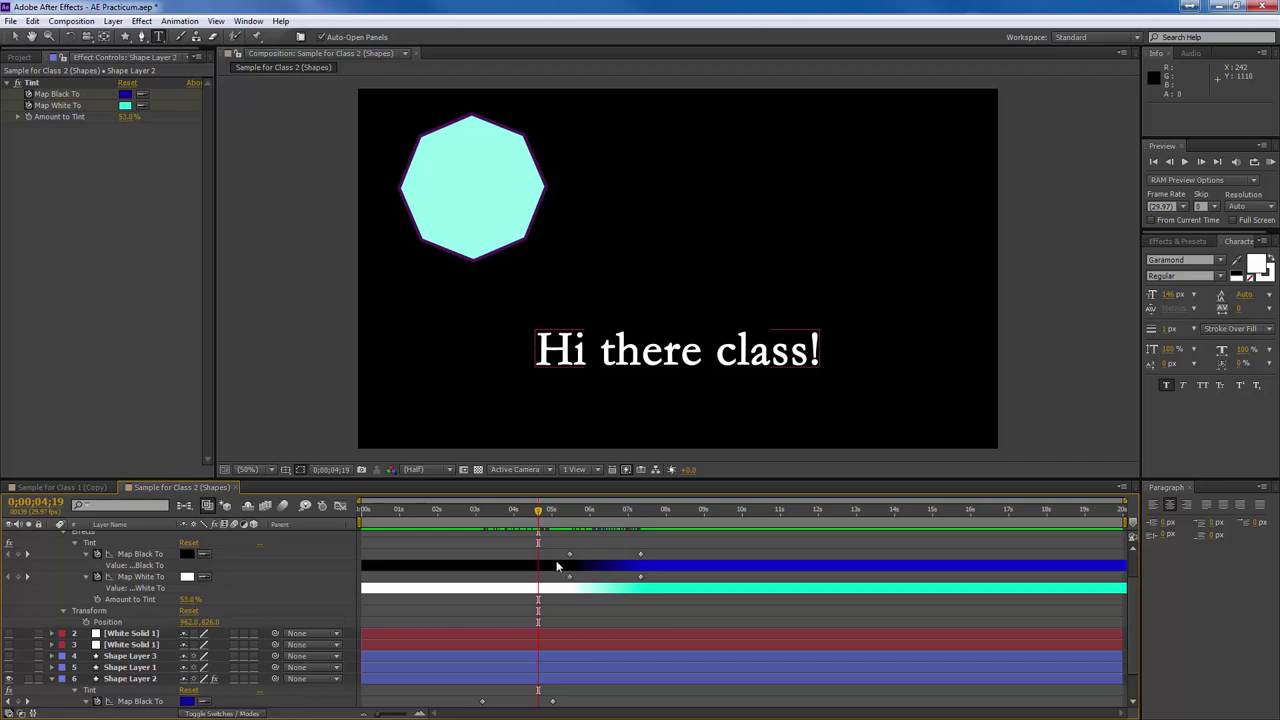
Move the text layer's Tint keyframes earlier to start at 0;00;03;09, in line with Shape Layer 2, and return the playhead to 0;00;00;00.
left_click_drag(555, 553, 658, 563)
left_click_drag(569, 557, 668, 590)
left_click_drag(572, 584, 487, 582)
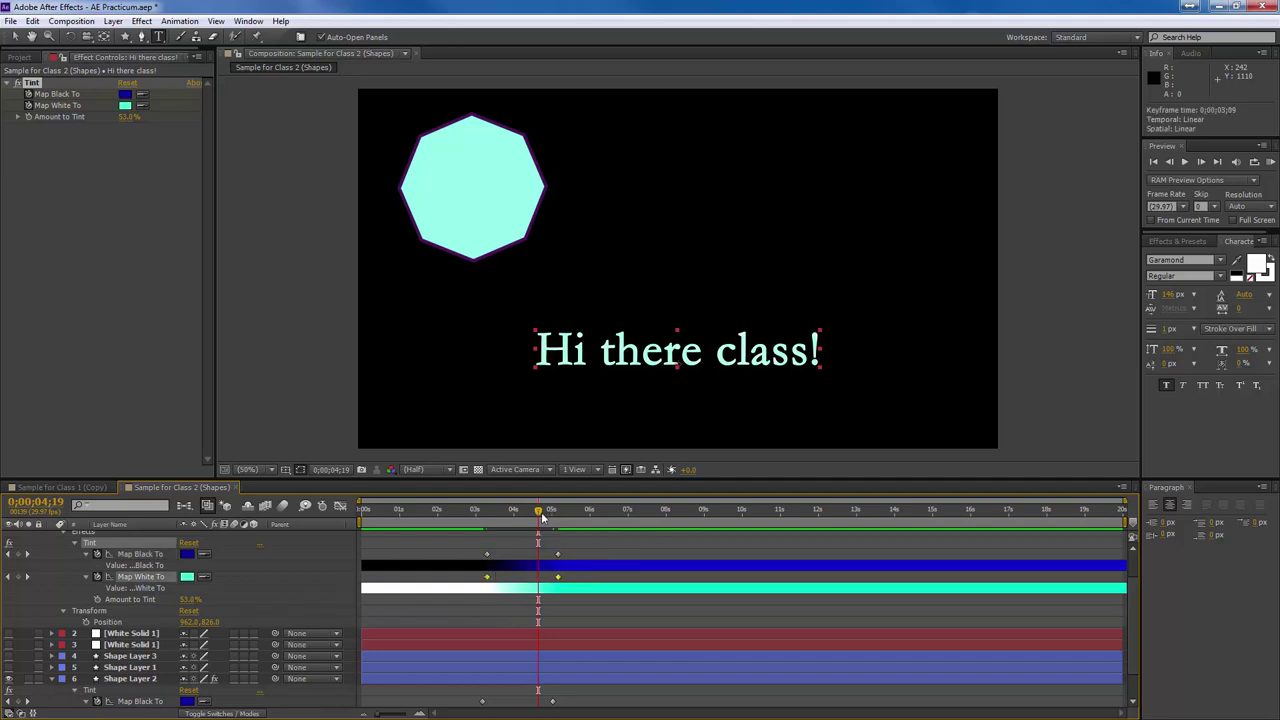
left_click_drag(540, 512, 447, 522)
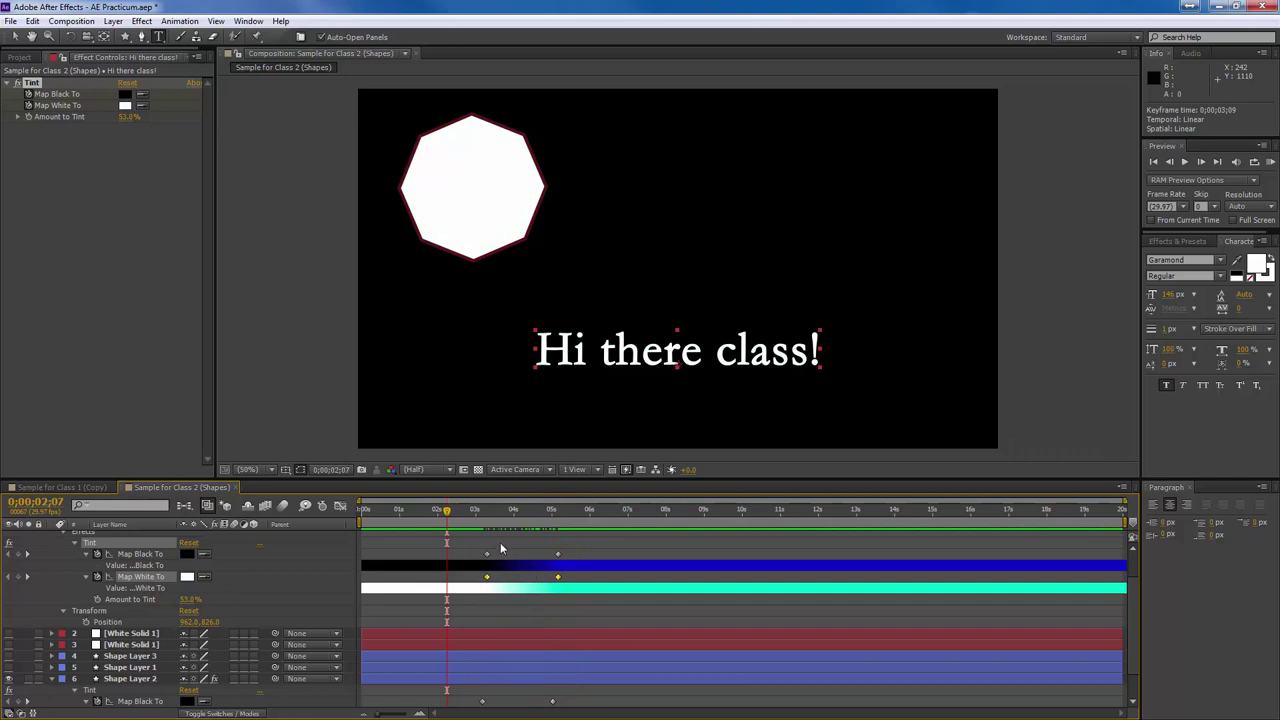
left_click_drag(449, 515, 363, 521)
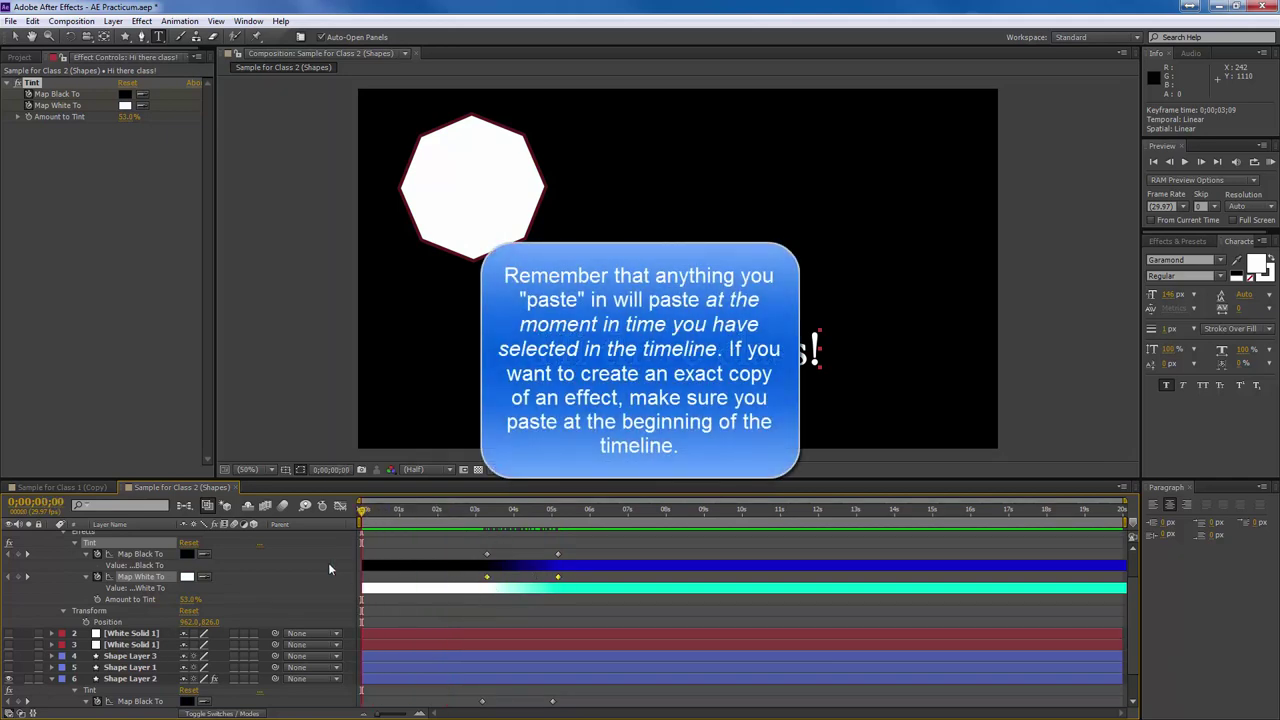
Collapse the "Hi there class!" and Shape Layer 2 layers and hide both in the composition.
scroll(216, 604, "up", 2)
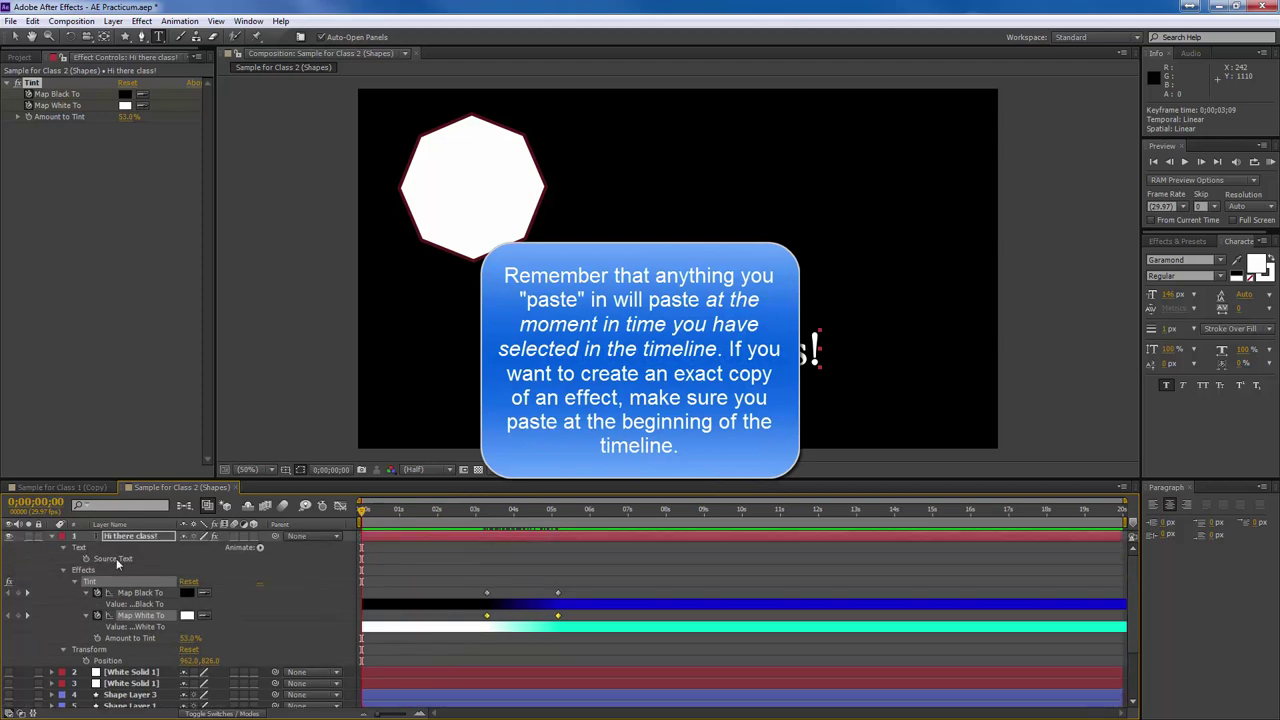
left_click(54, 538)
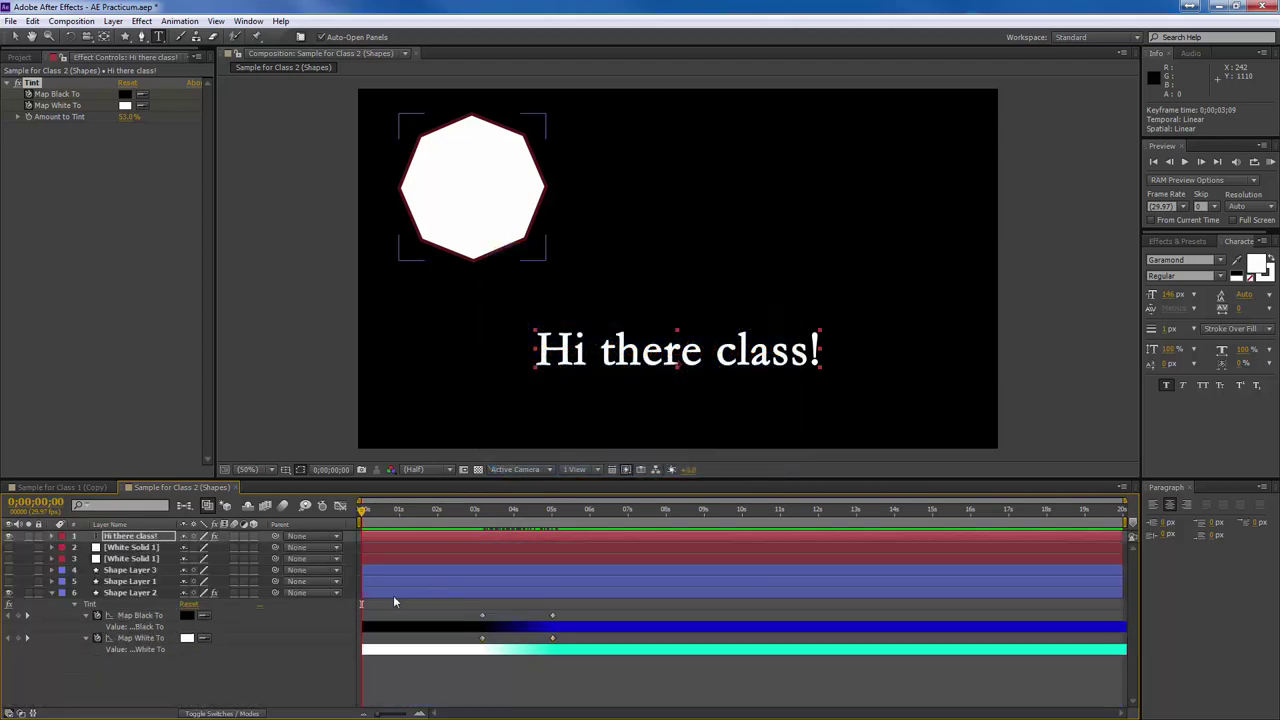
left_click(56, 542)
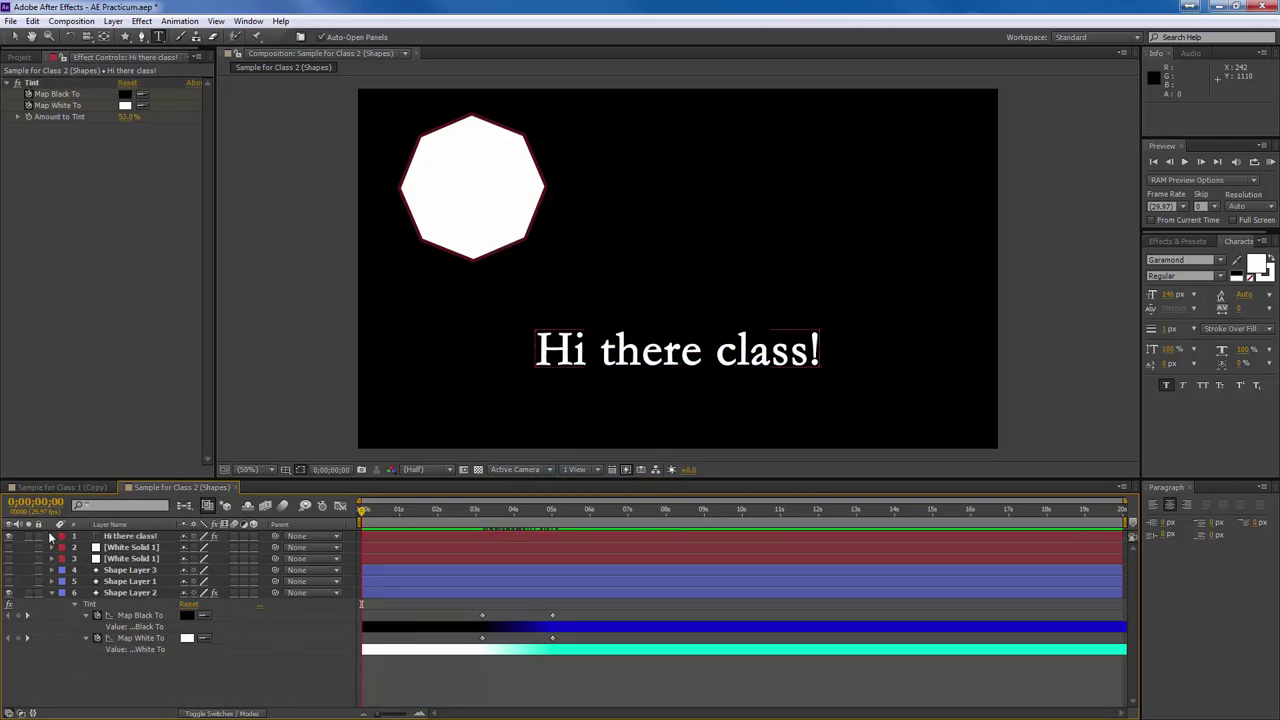
left_click(53, 538)
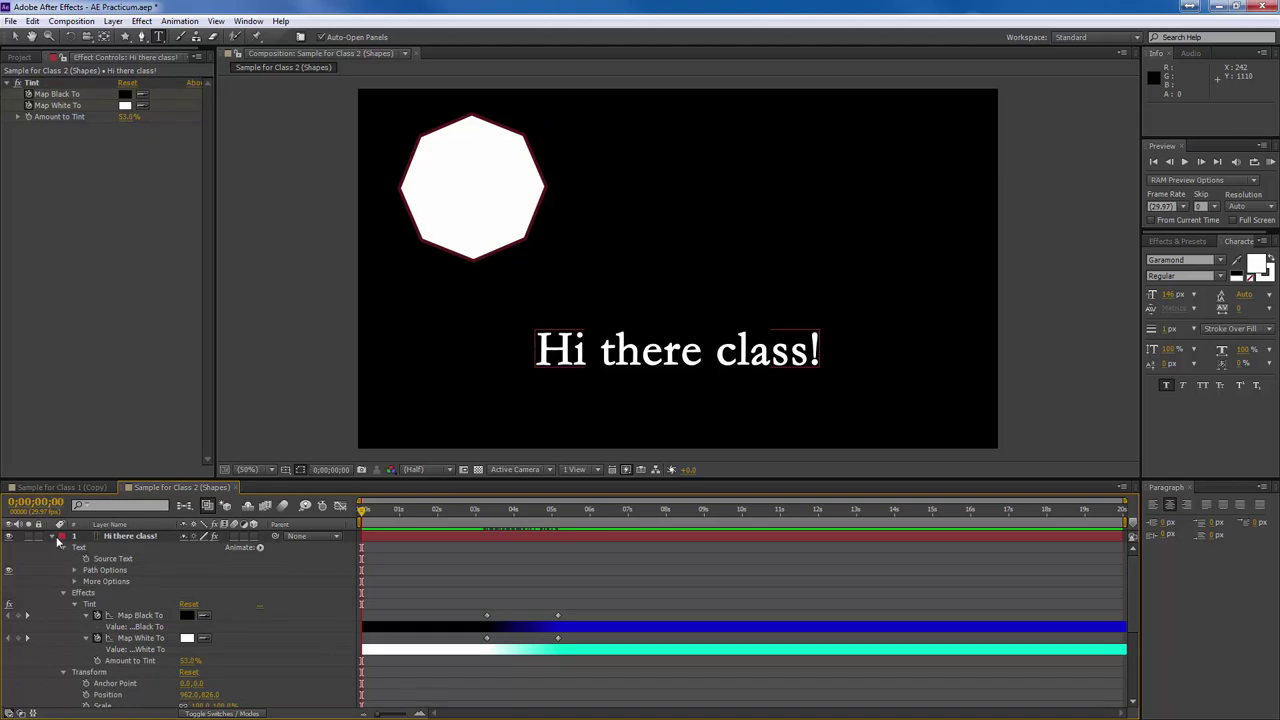
left_click(53, 537)
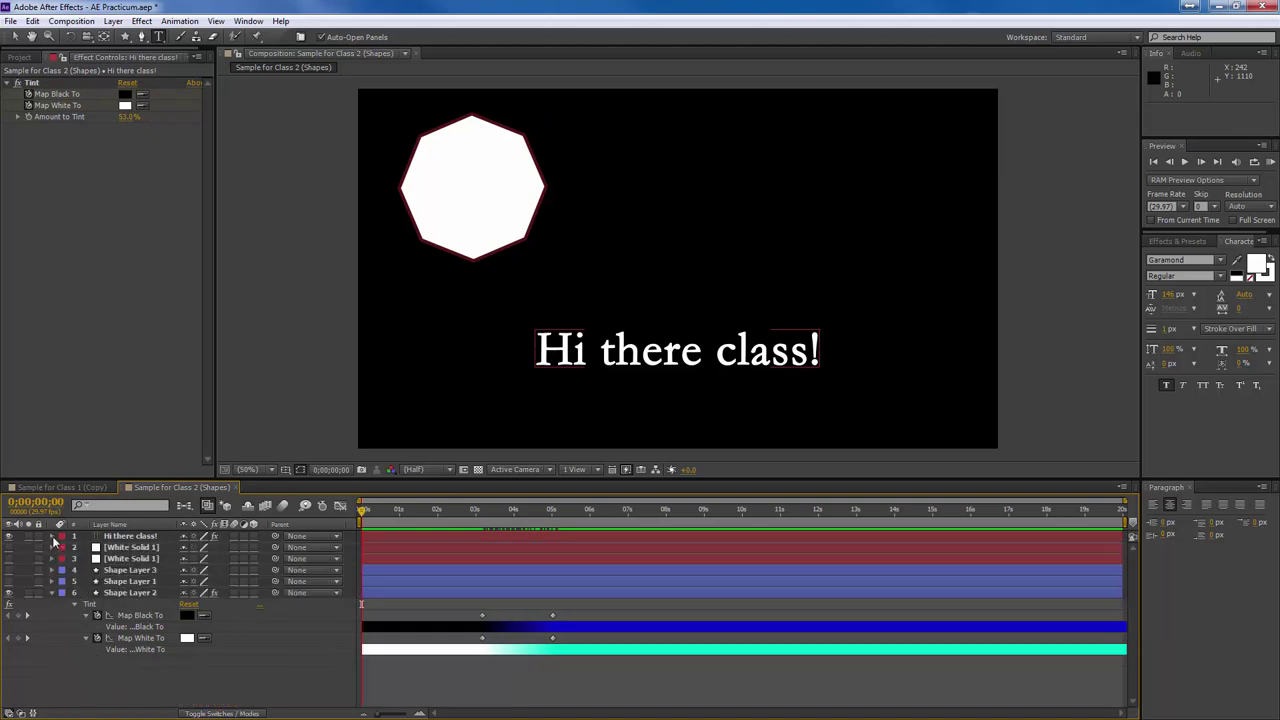
left_click(8, 536)
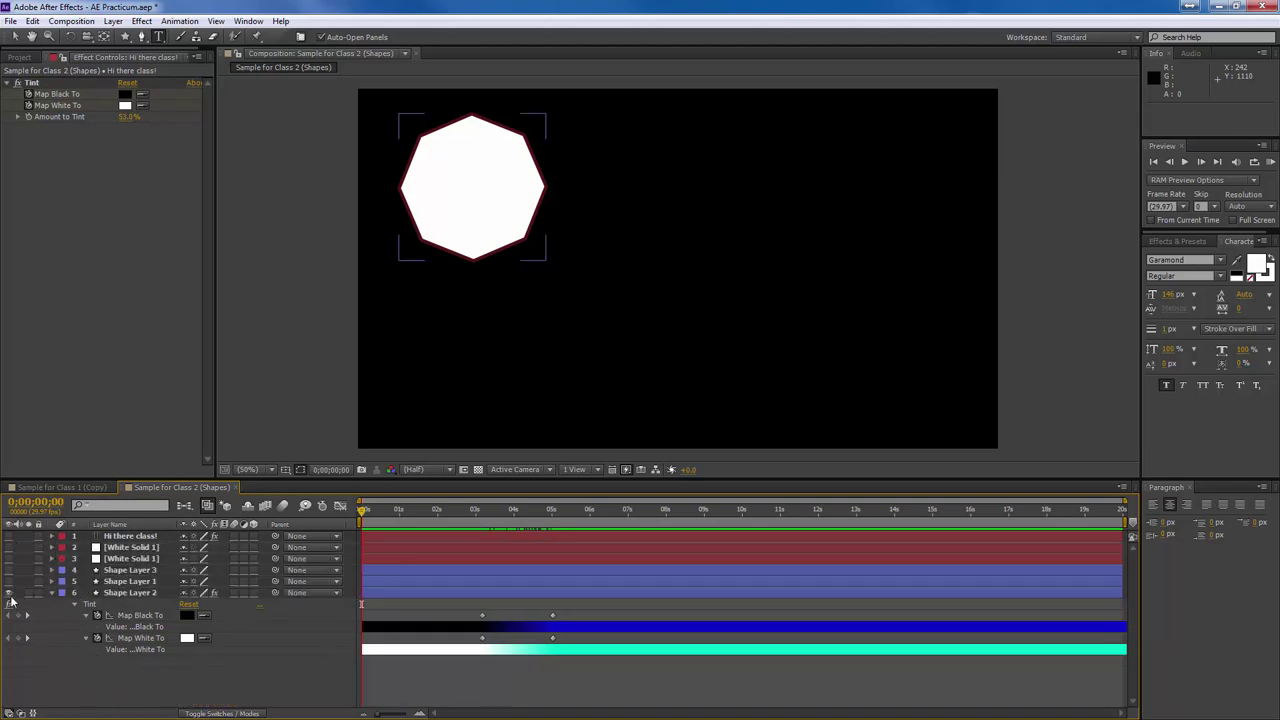
left_click(9, 593)
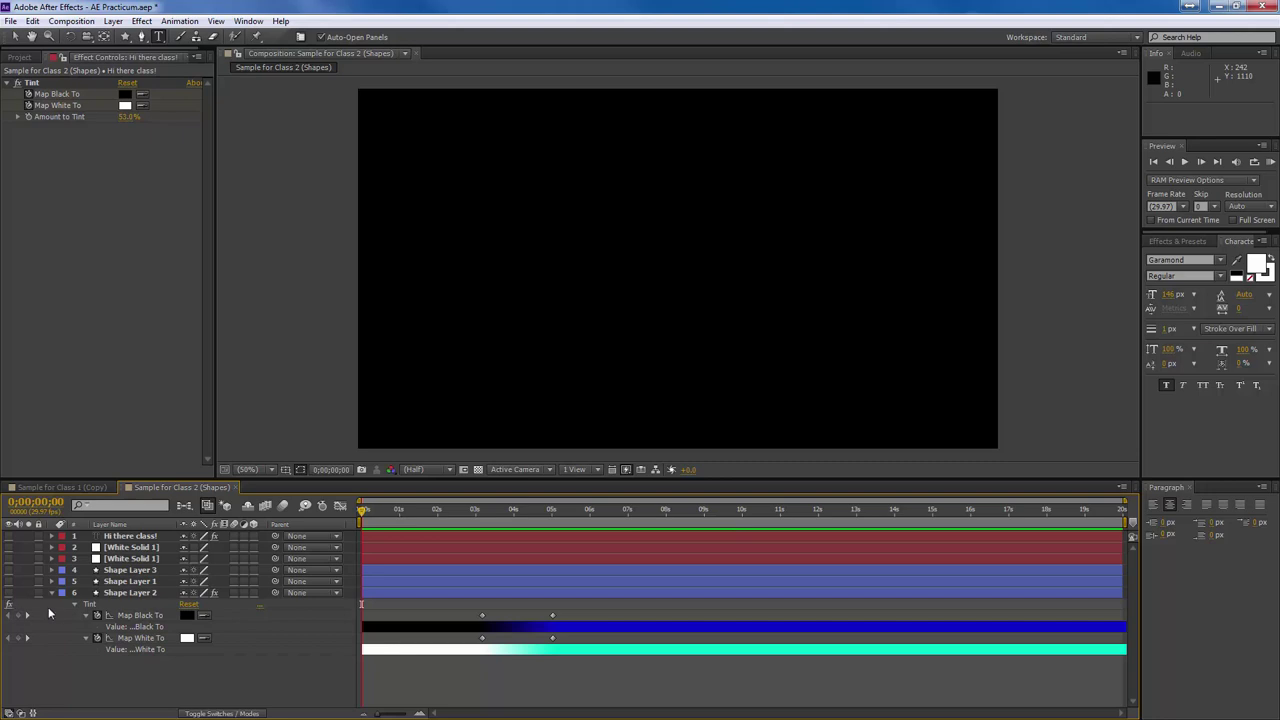
left_click(51, 592)
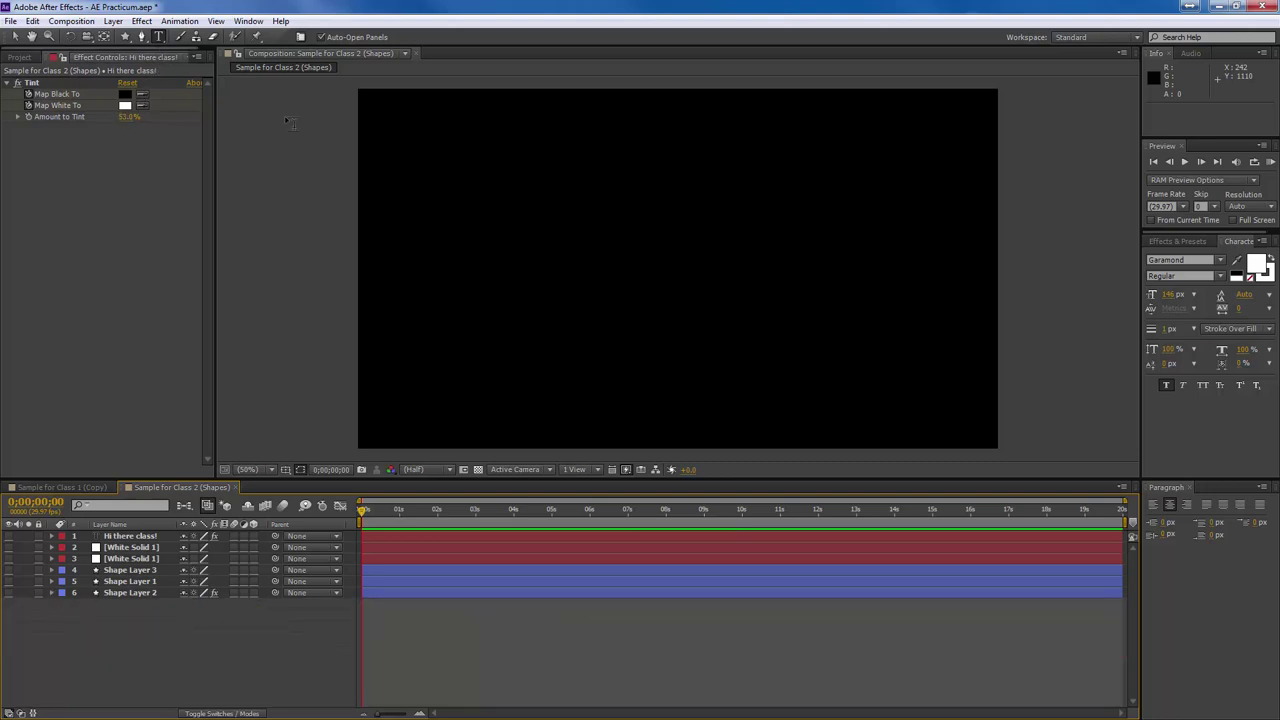
Create a text layer reading "Hello again!" in the upper part of the composition.
left_click(606, 162)
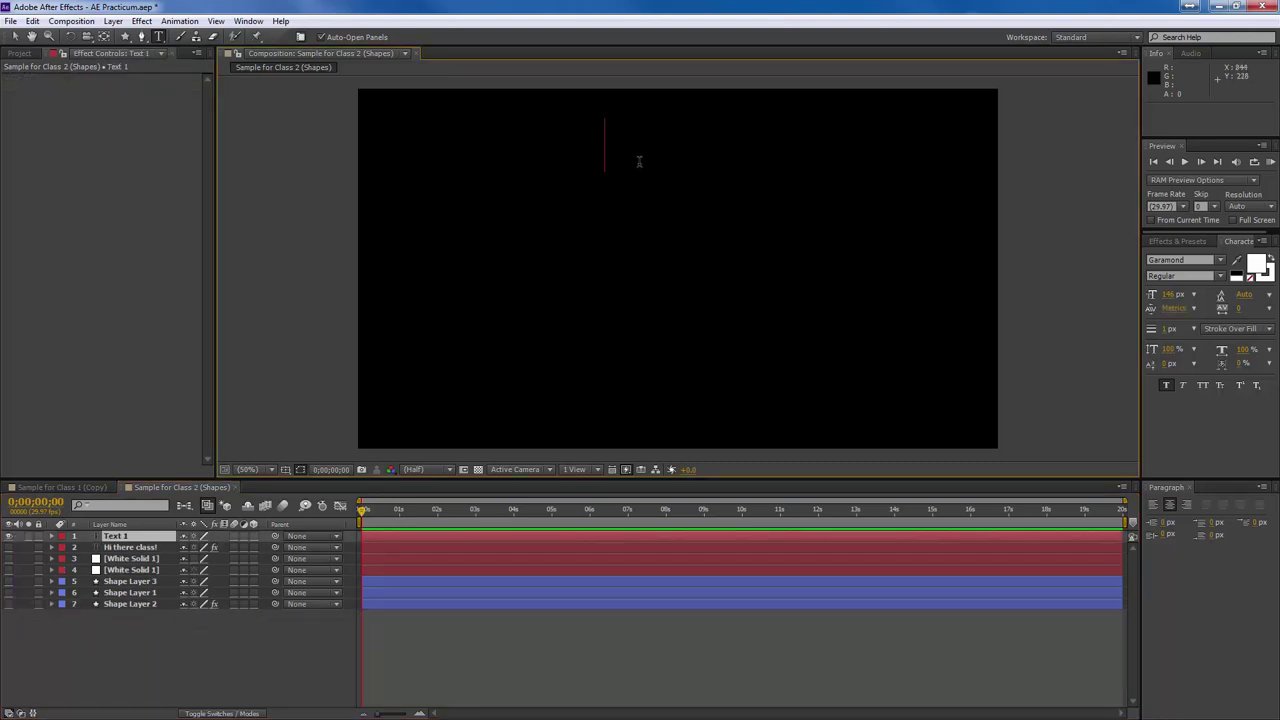
type("Hello again")
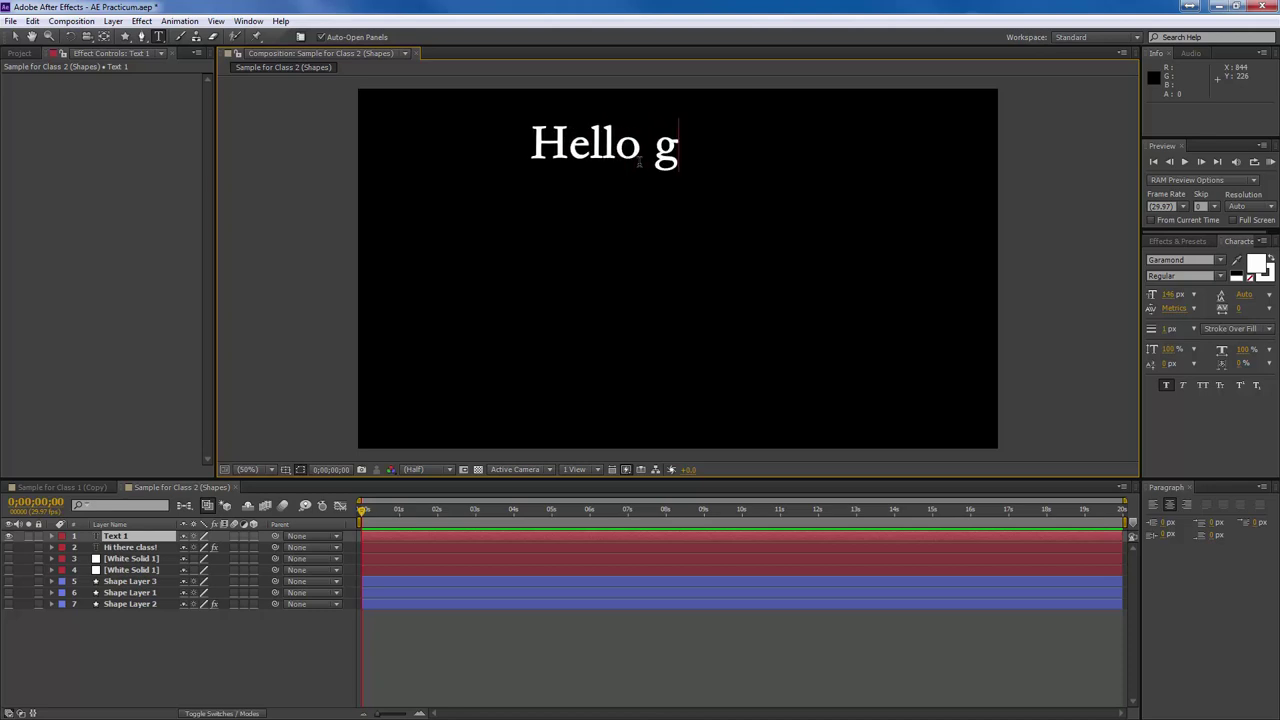
type("!")
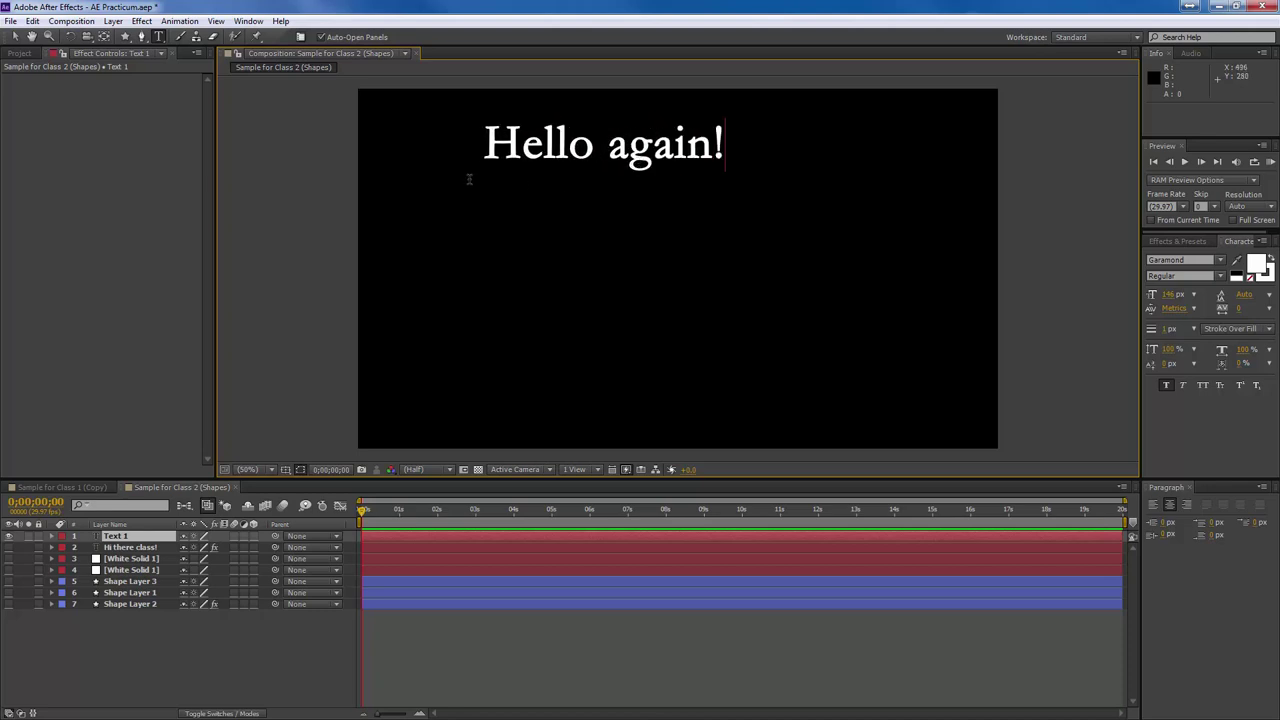
left_click(233, 613)
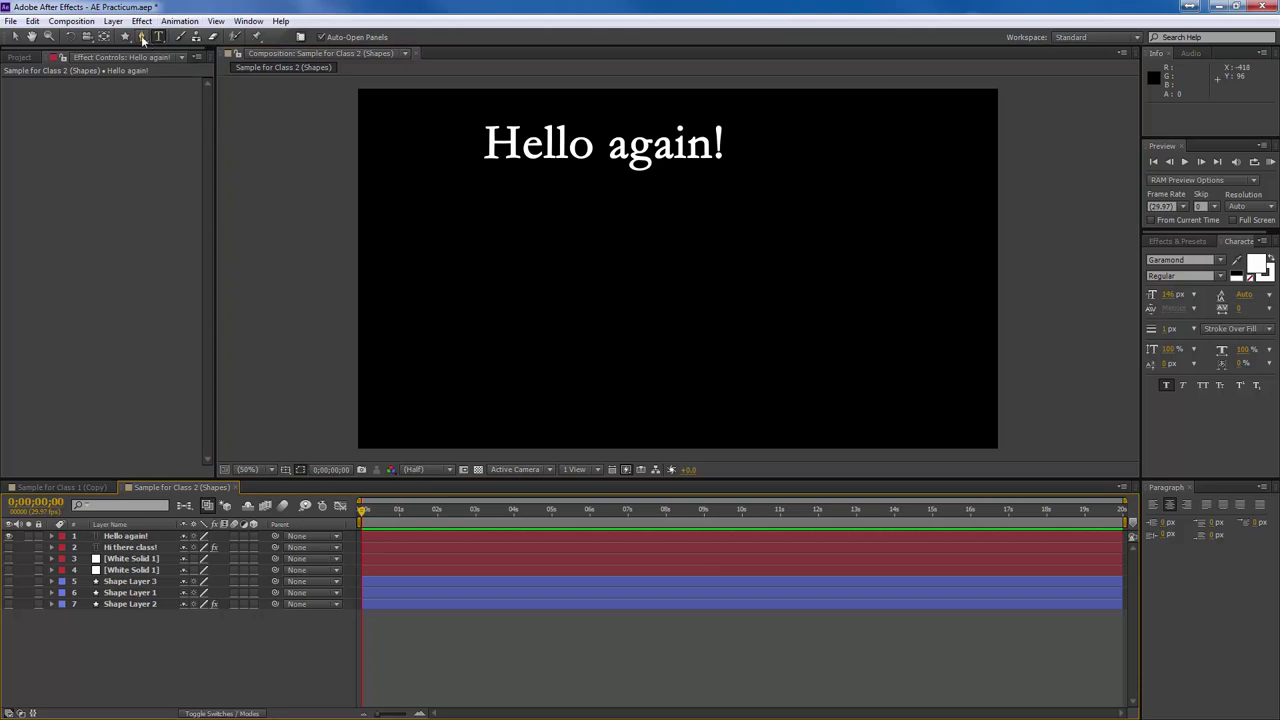
Draw a rounded rectangle about 474 by 320 px just below the composition's centre and give it a white fill.
left_click_drag(125, 37, 151, 52)
left_click_drag(640, 242, 798, 349)
left_click(360, 38)
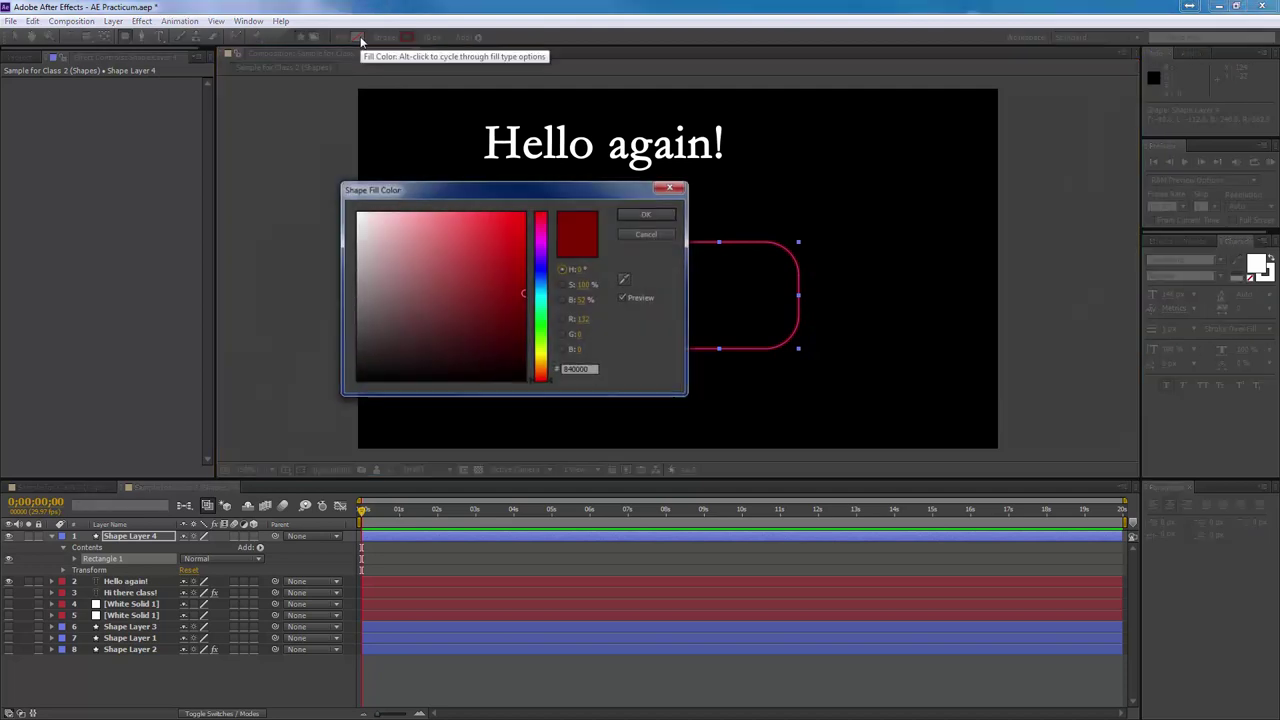
left_click(357, 212)
left_click(663, 216)
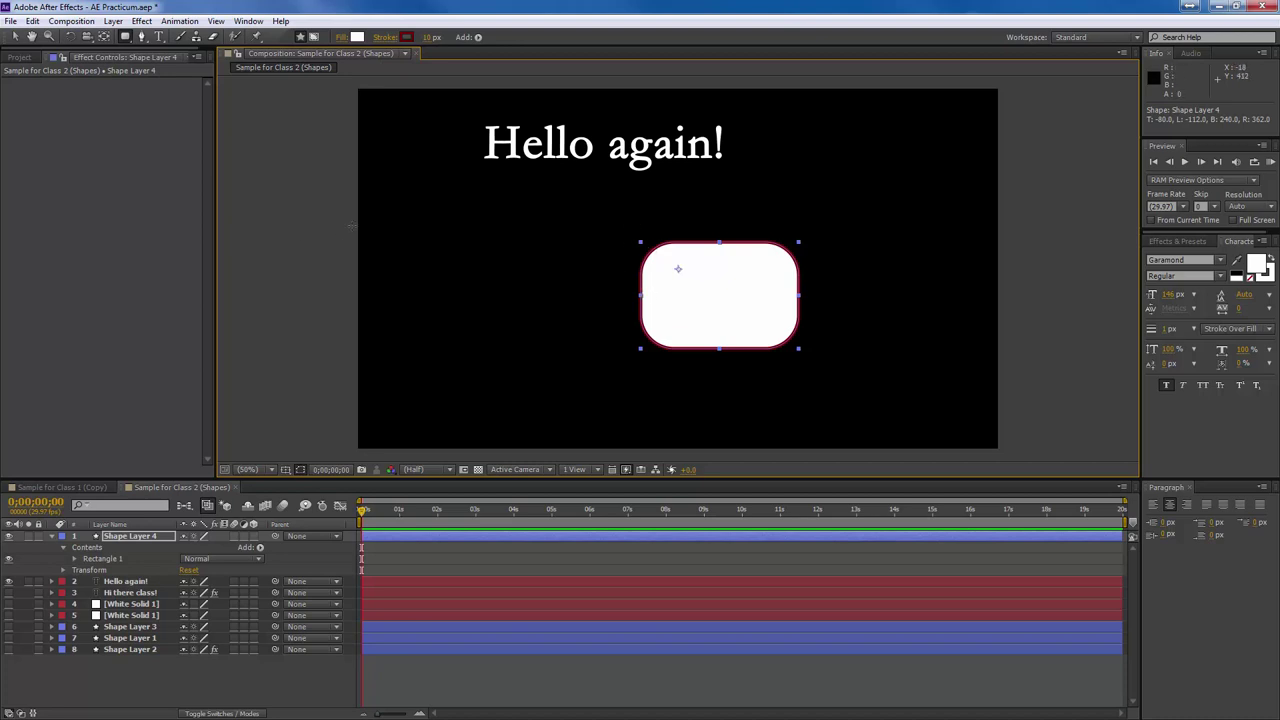
Apply the Ramp effect from the Generate group to the rounded rectangle on Shape Layer 4.
left_click(141, 21)
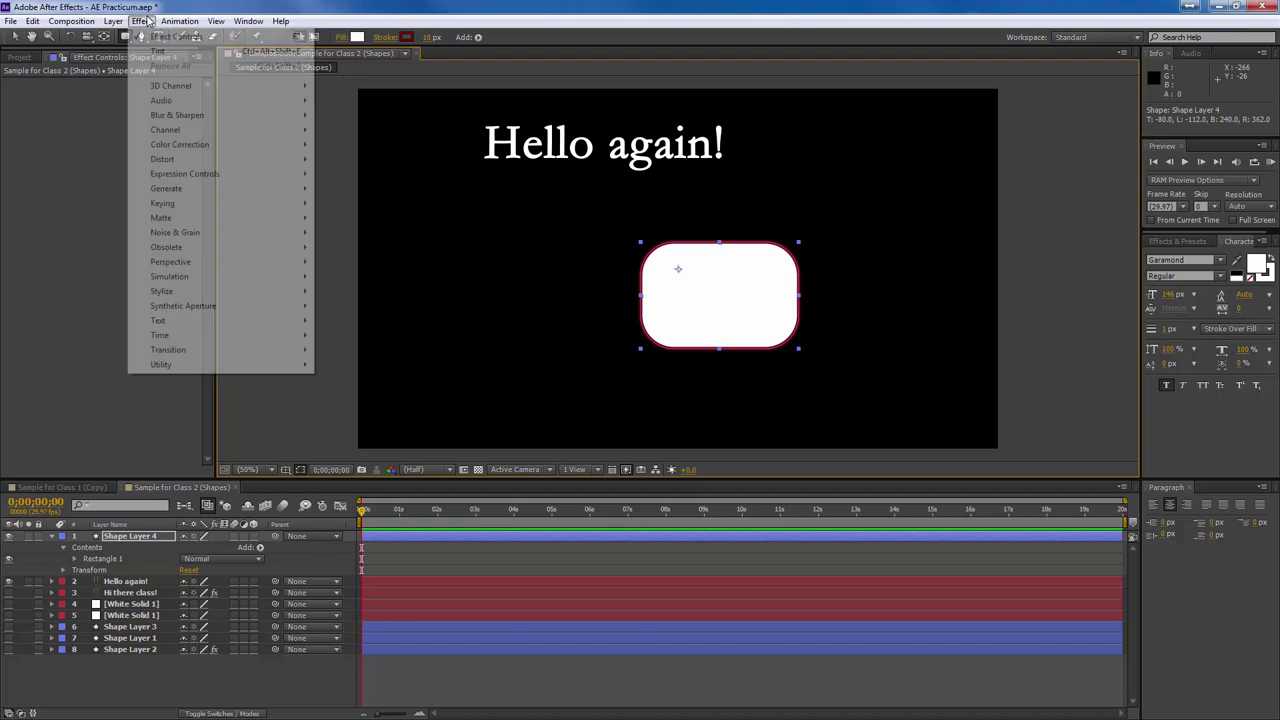
left_click(141, 21)
key("ctrl+z")
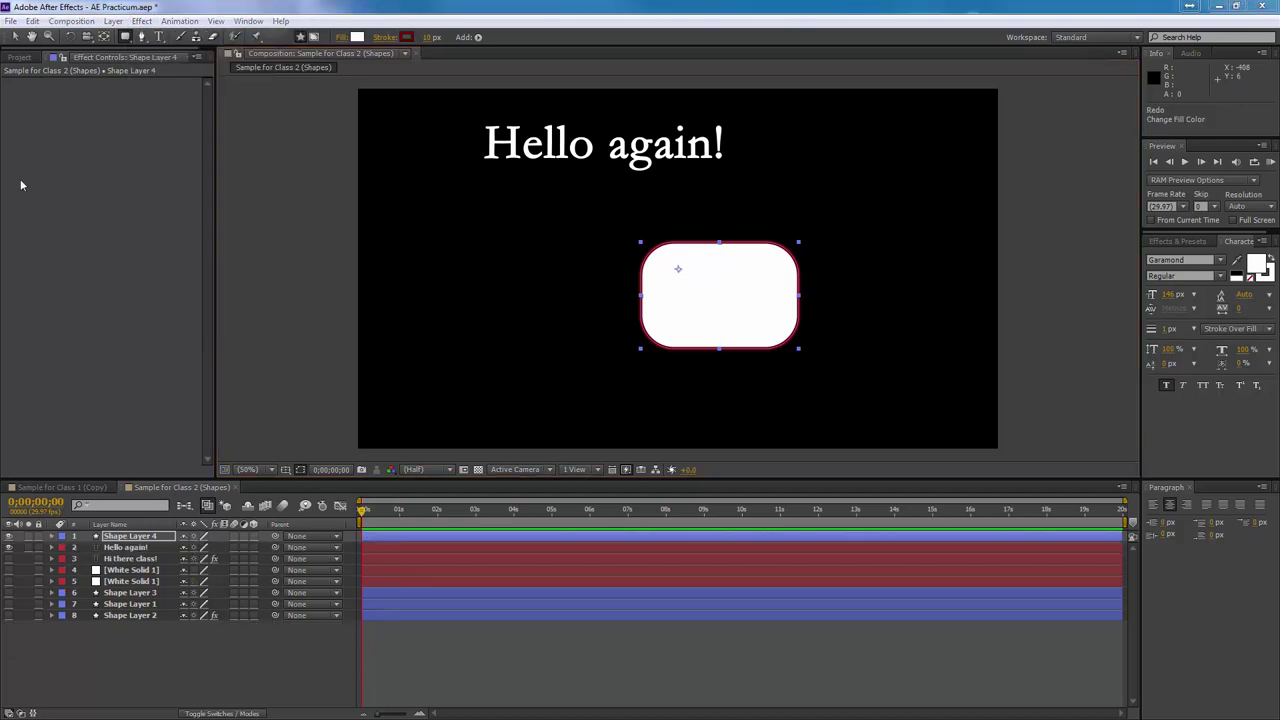
left_click(141, 21)
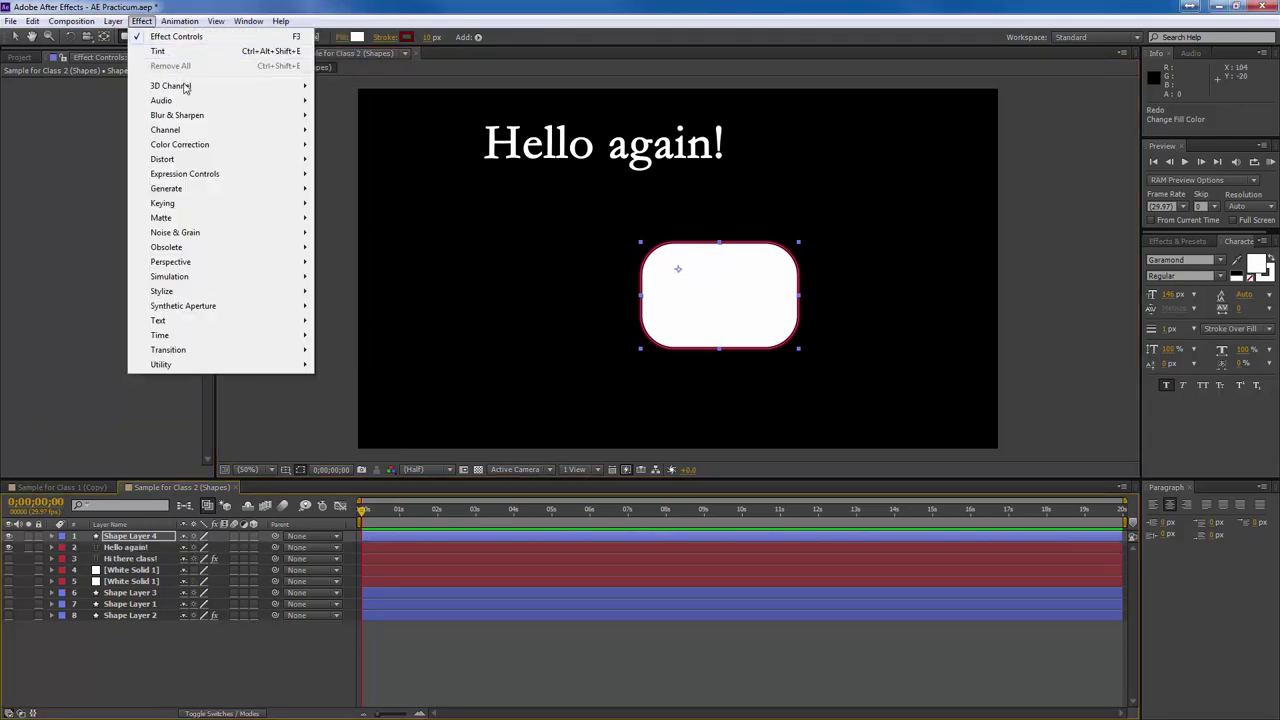
mouse_move(182, 174)
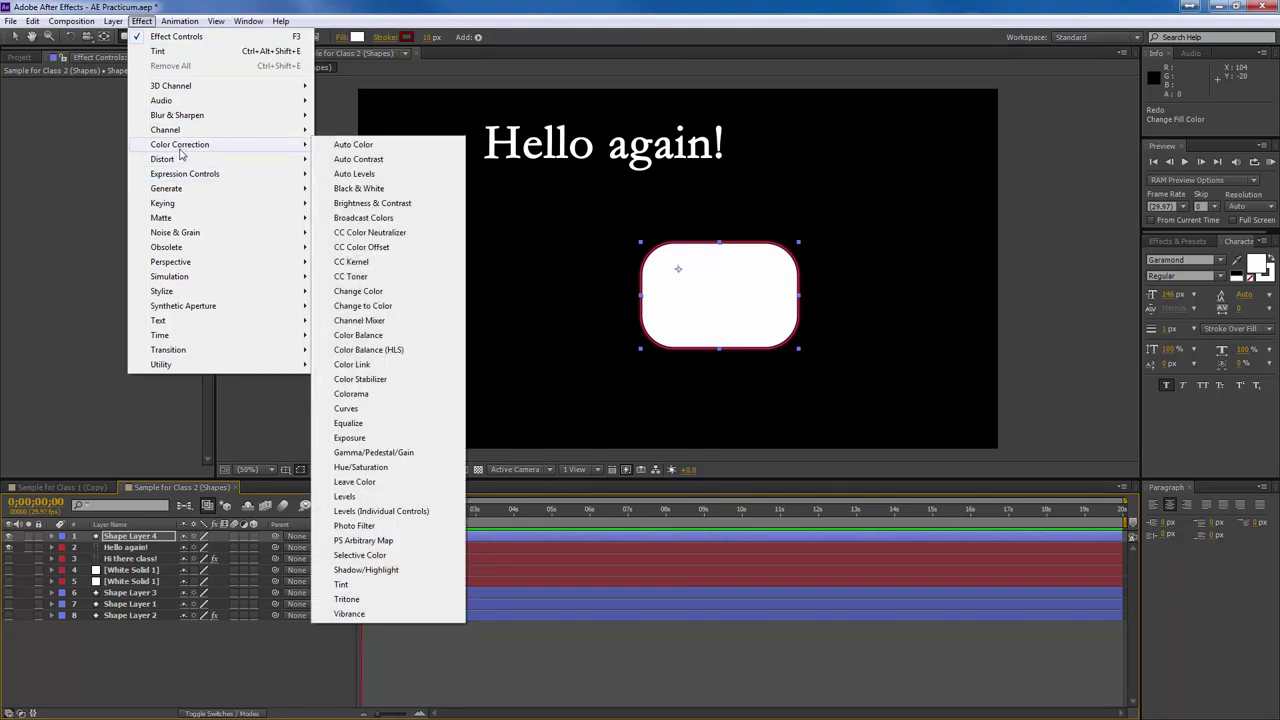
mouse_move(181, 205)
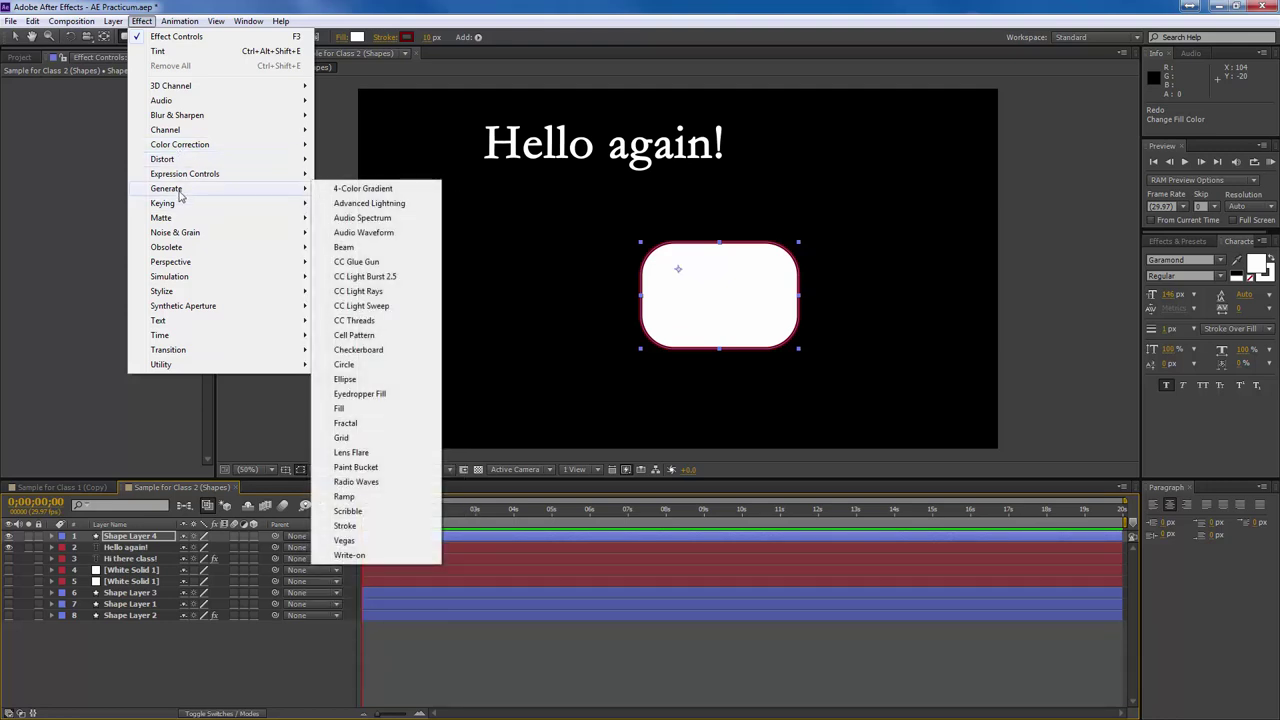
left_click(344, 497)
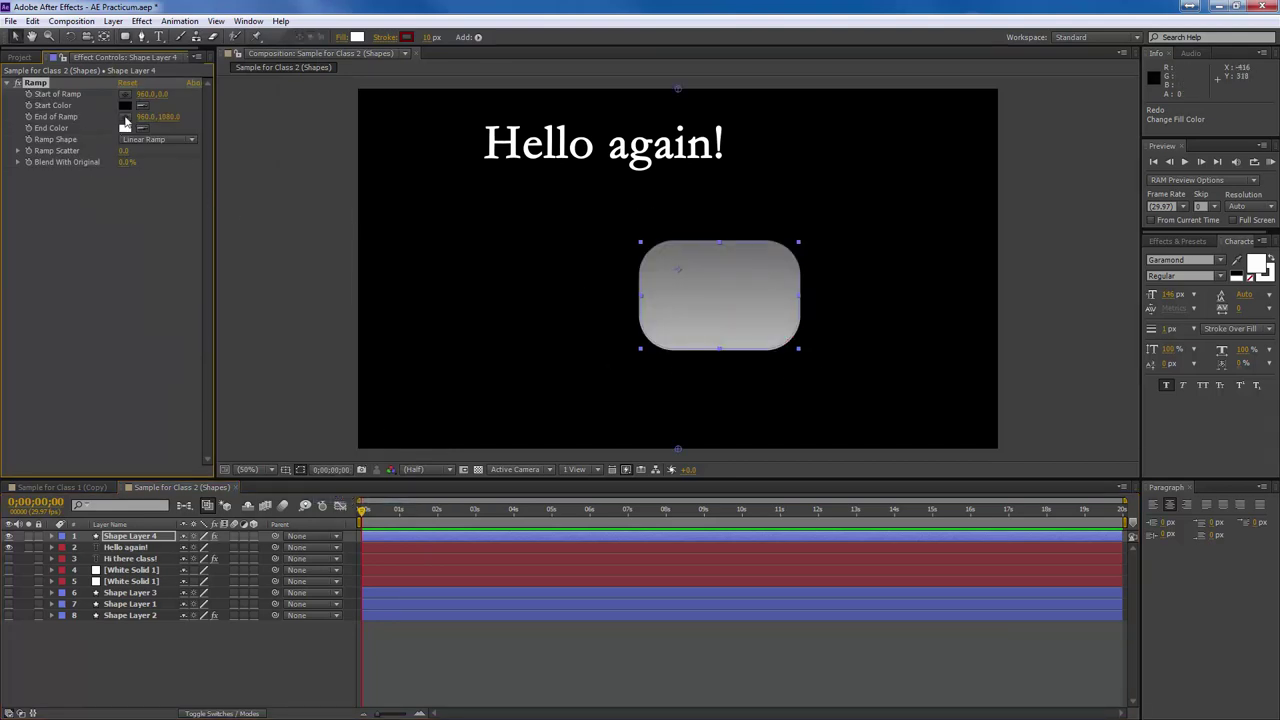
Set the Ramp's start colour to red FF0000 and enable keyframing for its start and end colours.
left_click(125, 106)
mouse_move(461, 349)
left_mouse_down()
mouse_move(523, 285)
mouse_move(538, 215)
left_mouse_up()
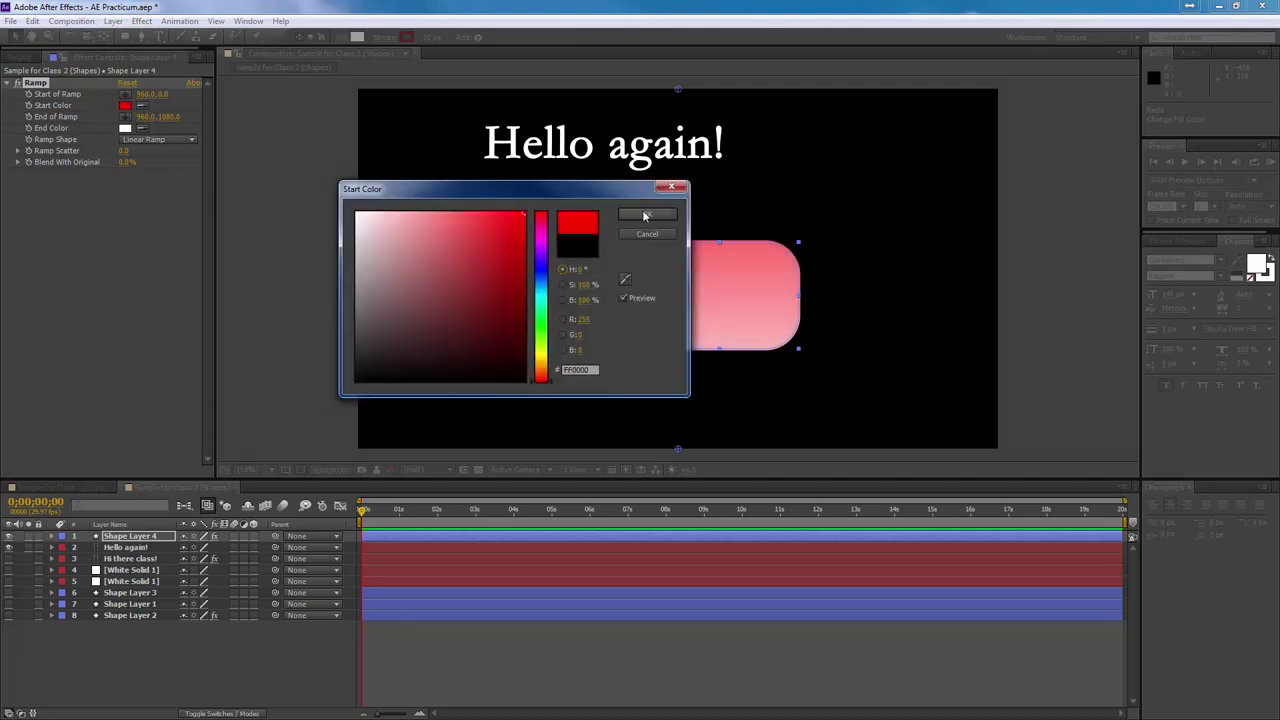
left_click(647, 214)
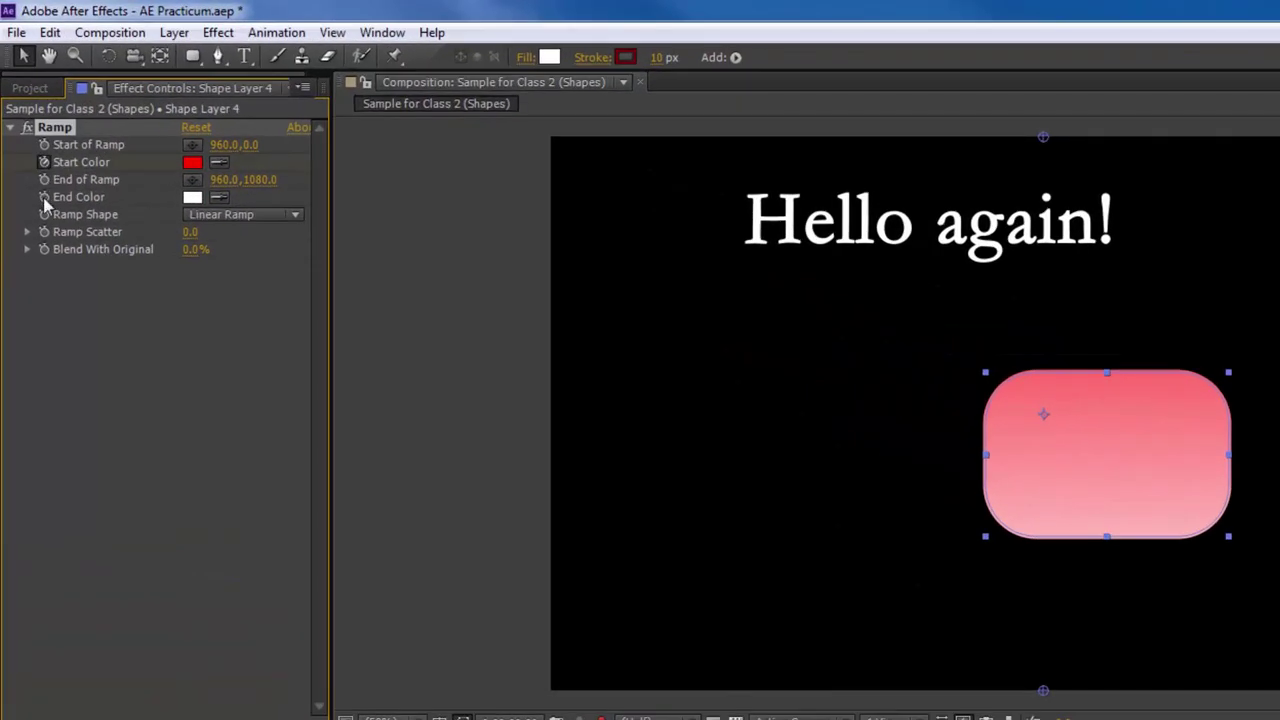
left_click(44, 198)
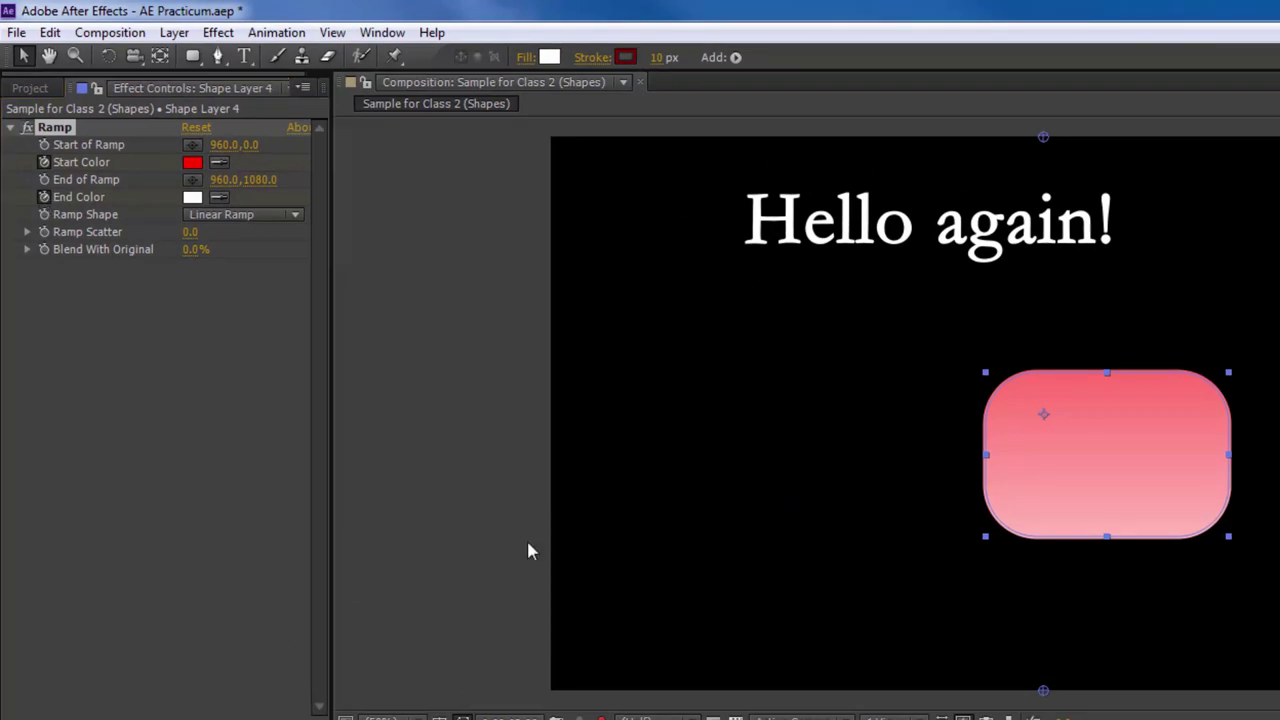
Keyframe the Ramp's start colour to a fully saturated blue at a later point in time.
left_click(193, 164)
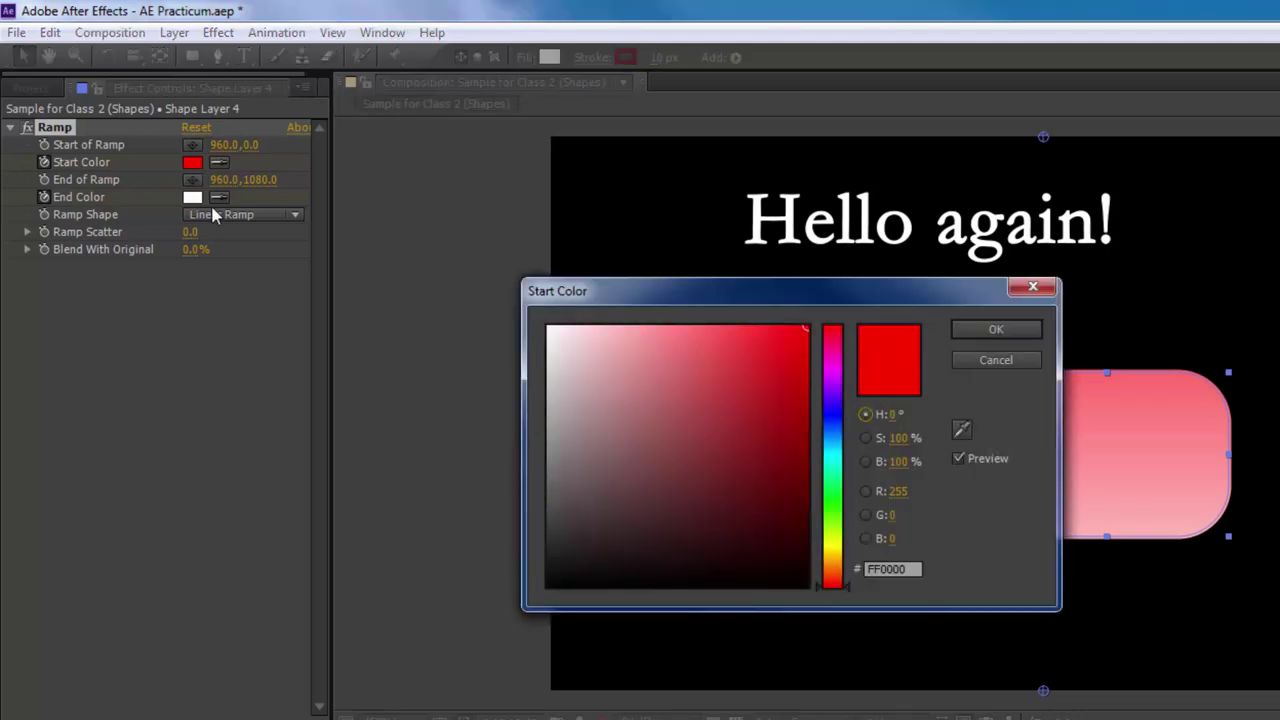
left_click(838, 420)
left_click(968, 327)
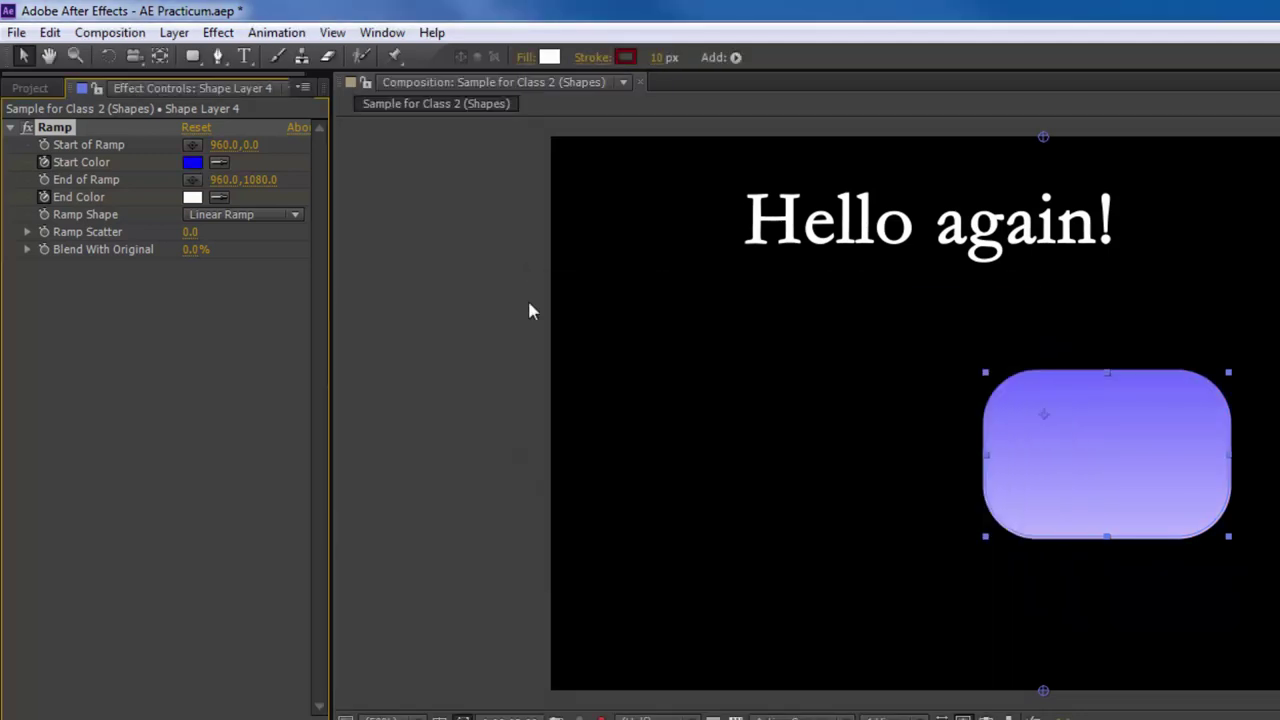
Keyframe the Ramp's end colour to a cyan blue at the same later time.
left_click(195, 199)
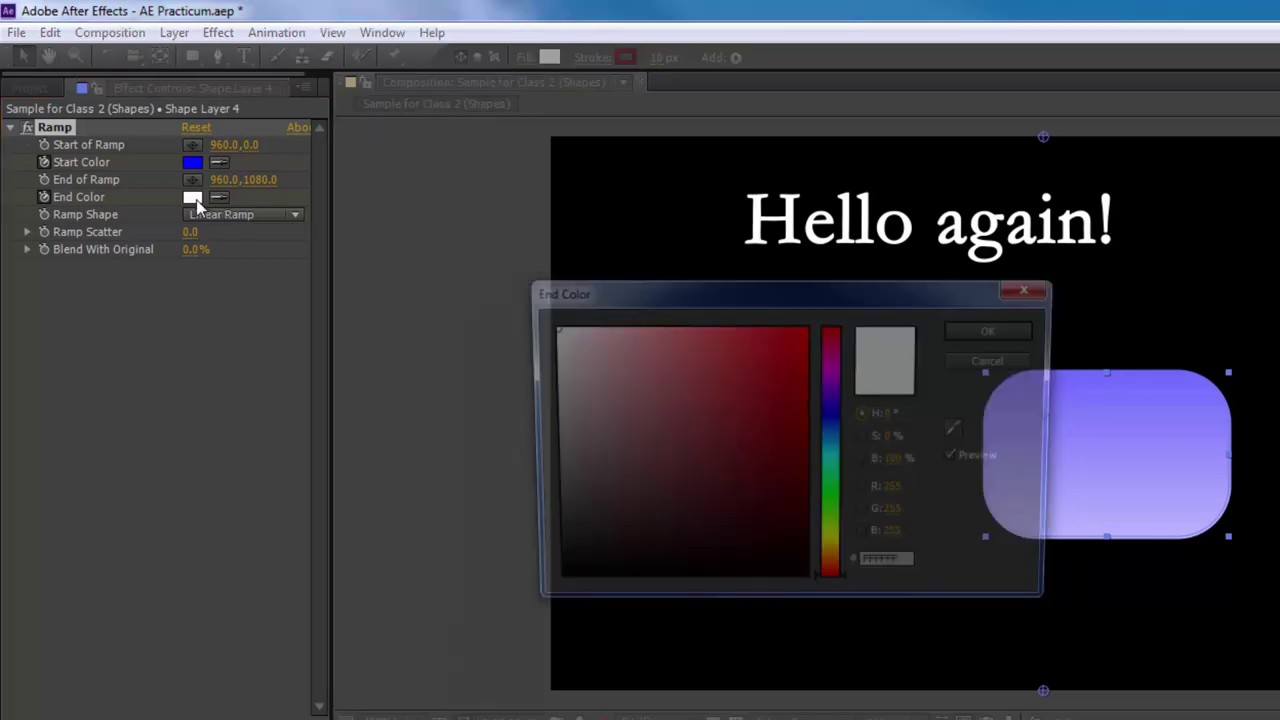
left_click(834, 447)
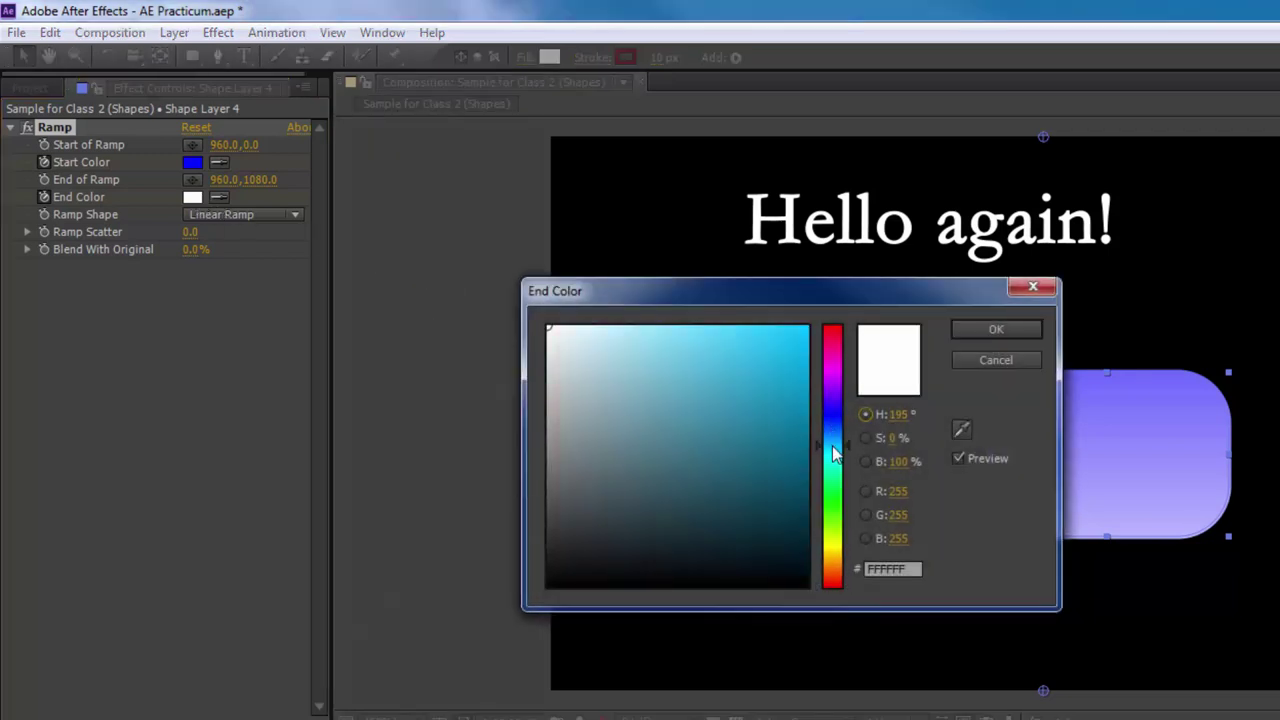
mouse_move(834, 462)
left_mouse_down()
mouse_move(842, 398)
mouse_move(803, 423)
mouse_move(783, 306)
mouse_move(766, 311)
mouse_move(780, 391)
mouse_move(811, 461)
mouse_move(812, 392)
mouse_move(797, 357)
mouse_move(779, 370)
left_mouse_up()
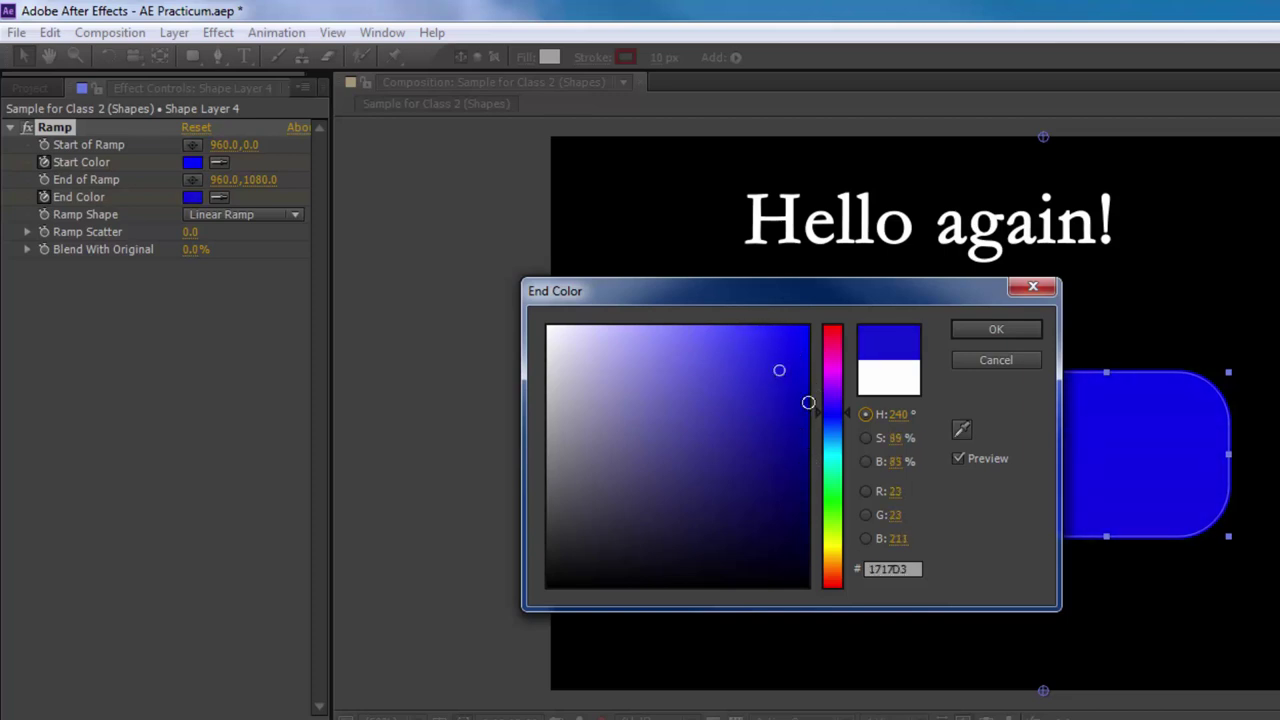
left_click_drag(846, 410, 848, 450)
left_click(995, 328)
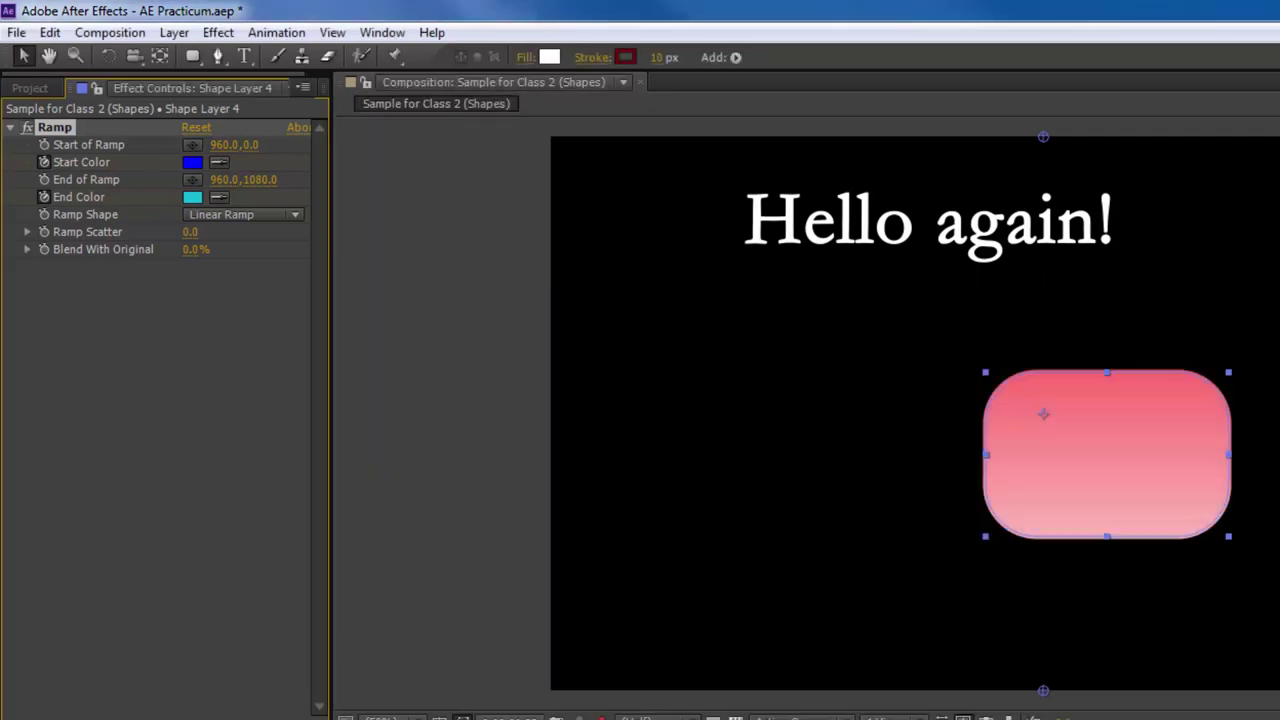
Preview the Ramp colour animation on the rounded rectangle and deselect Shape Layer 4.
key("h")
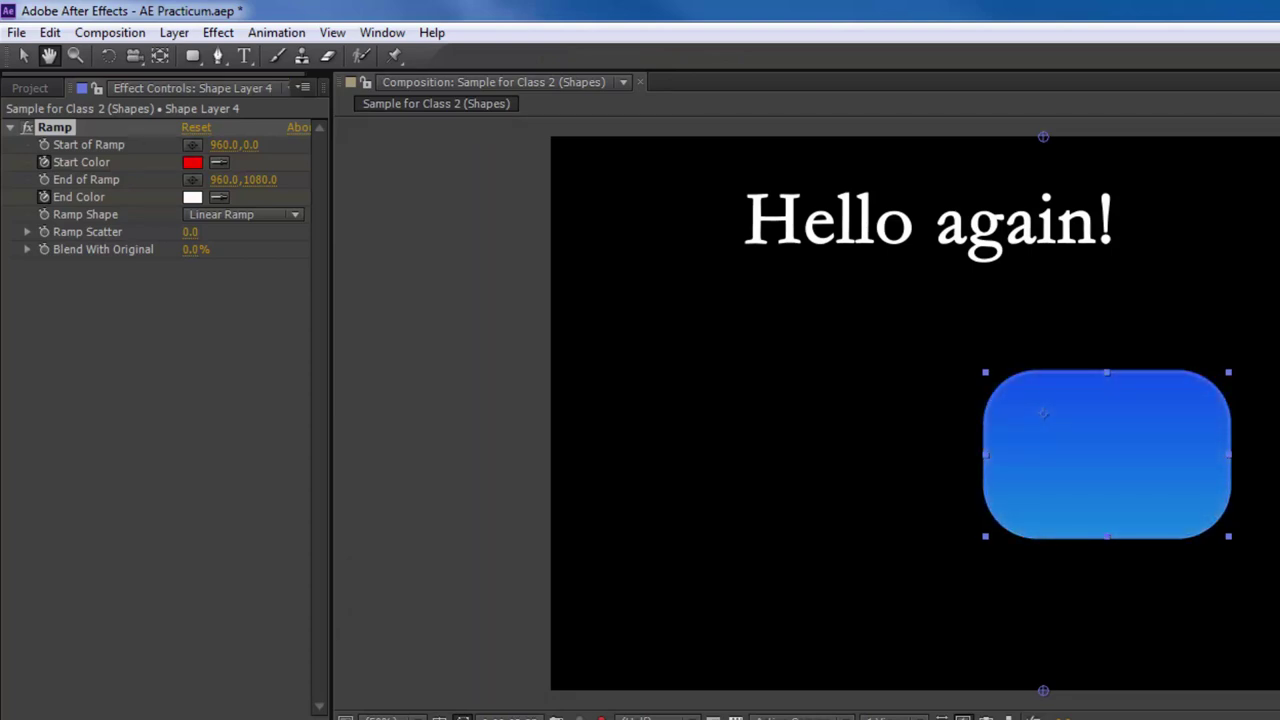
key("v")
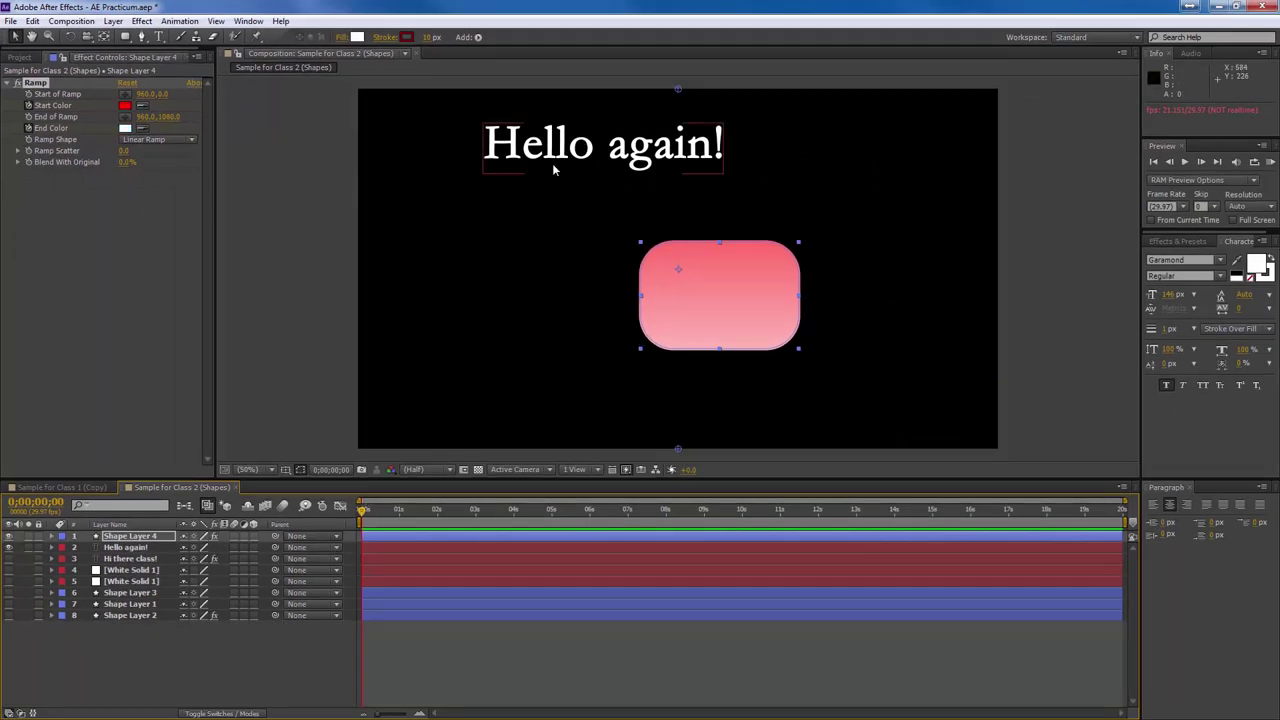
key("F2")
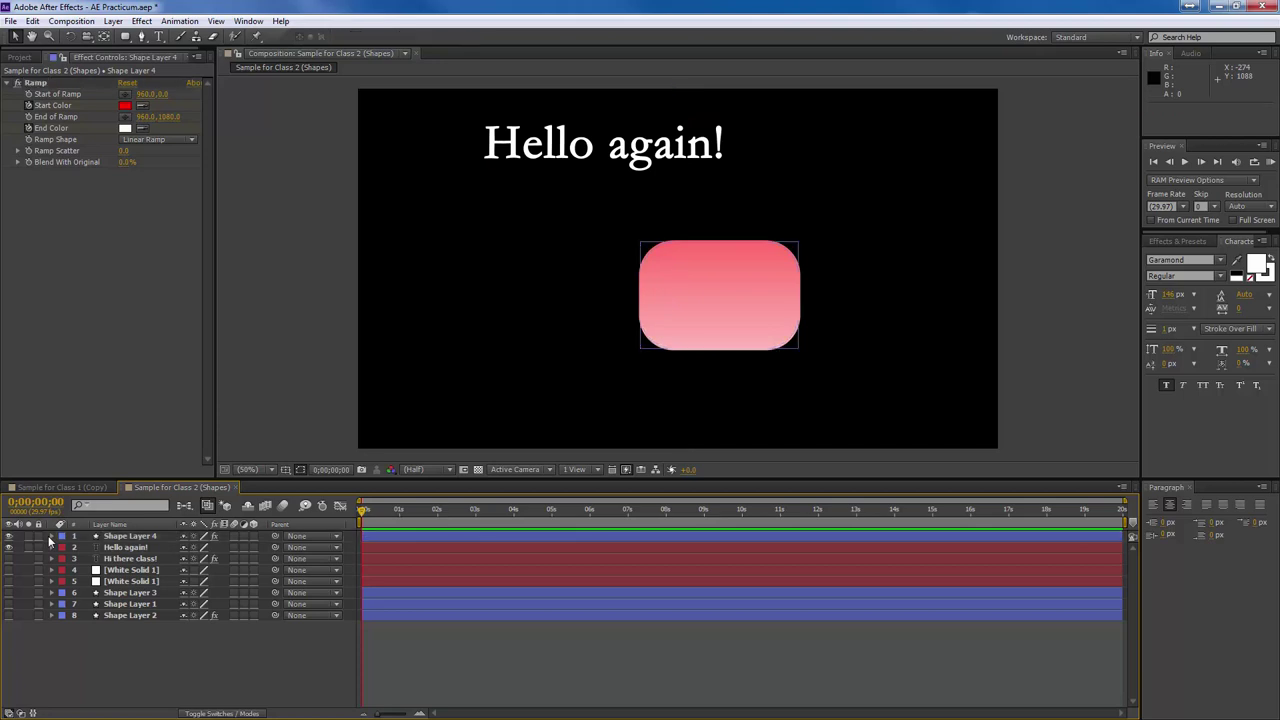
Copy the Ramp effect from Shape Layer 4 onto the Hello again! text layer and check it on the timeline.
left_click(52, 537)
left_click(85, 560)
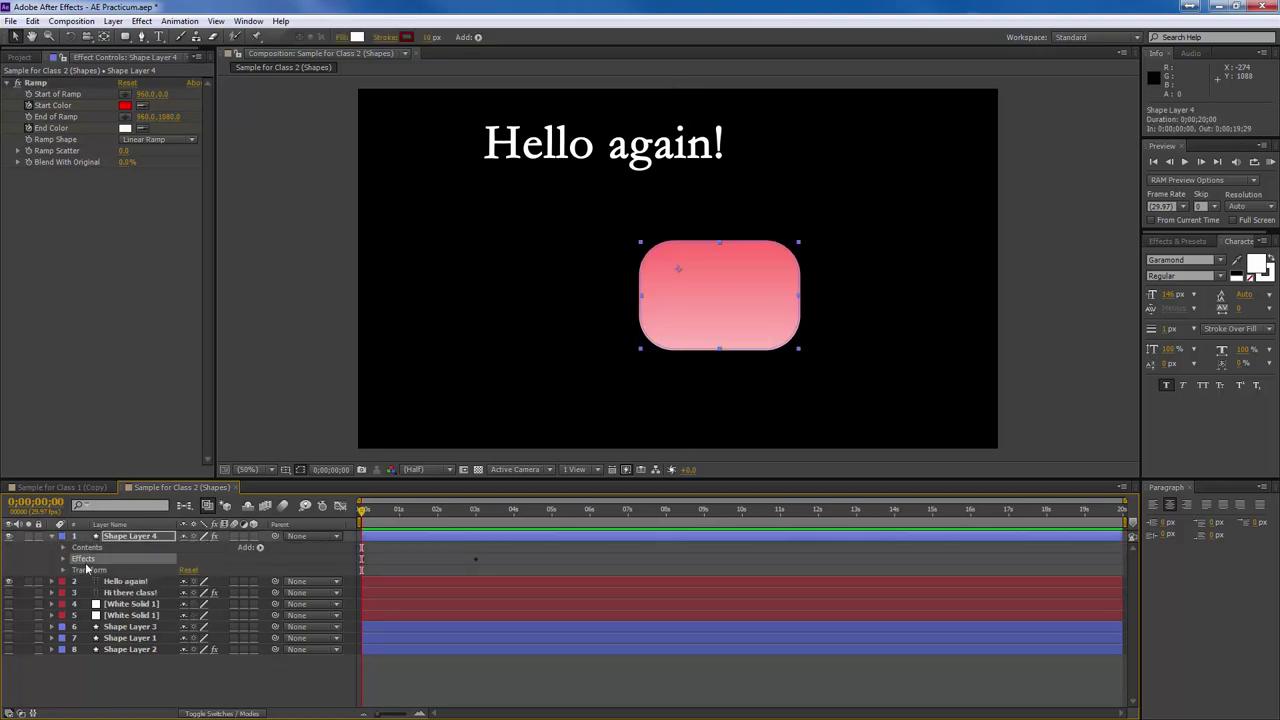
left_click(63, 559)
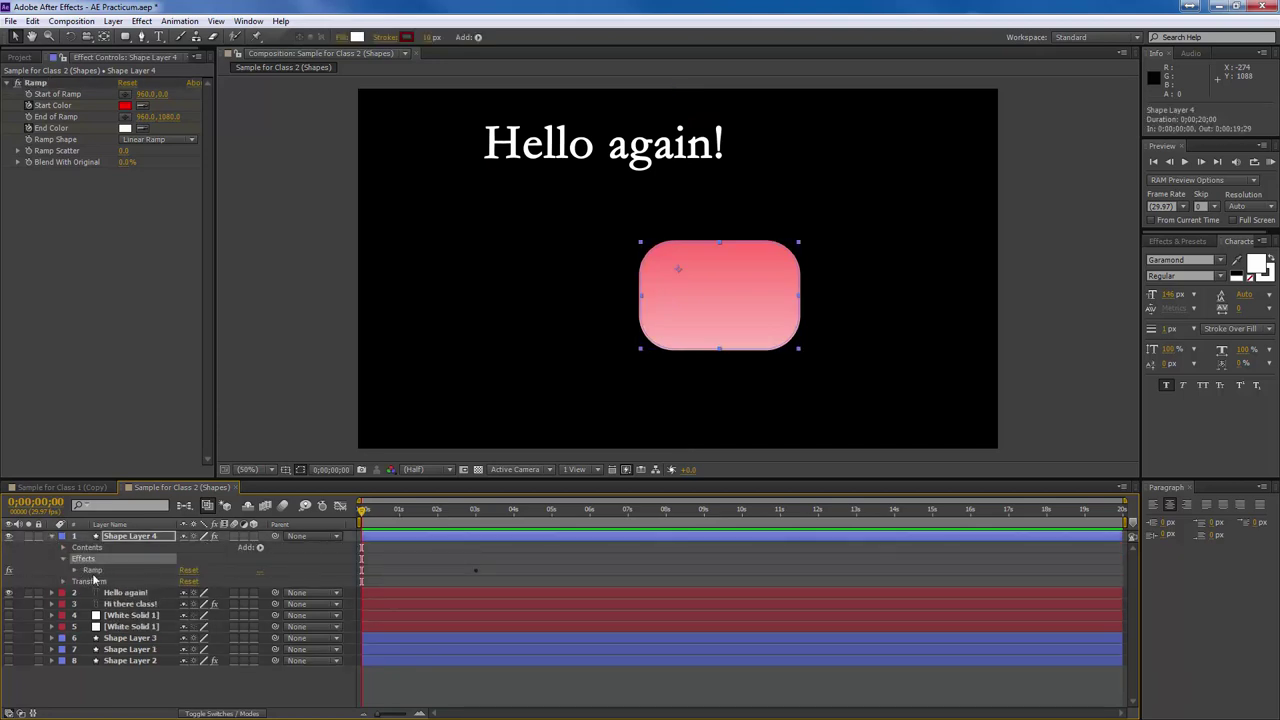
left_click(94, 571)
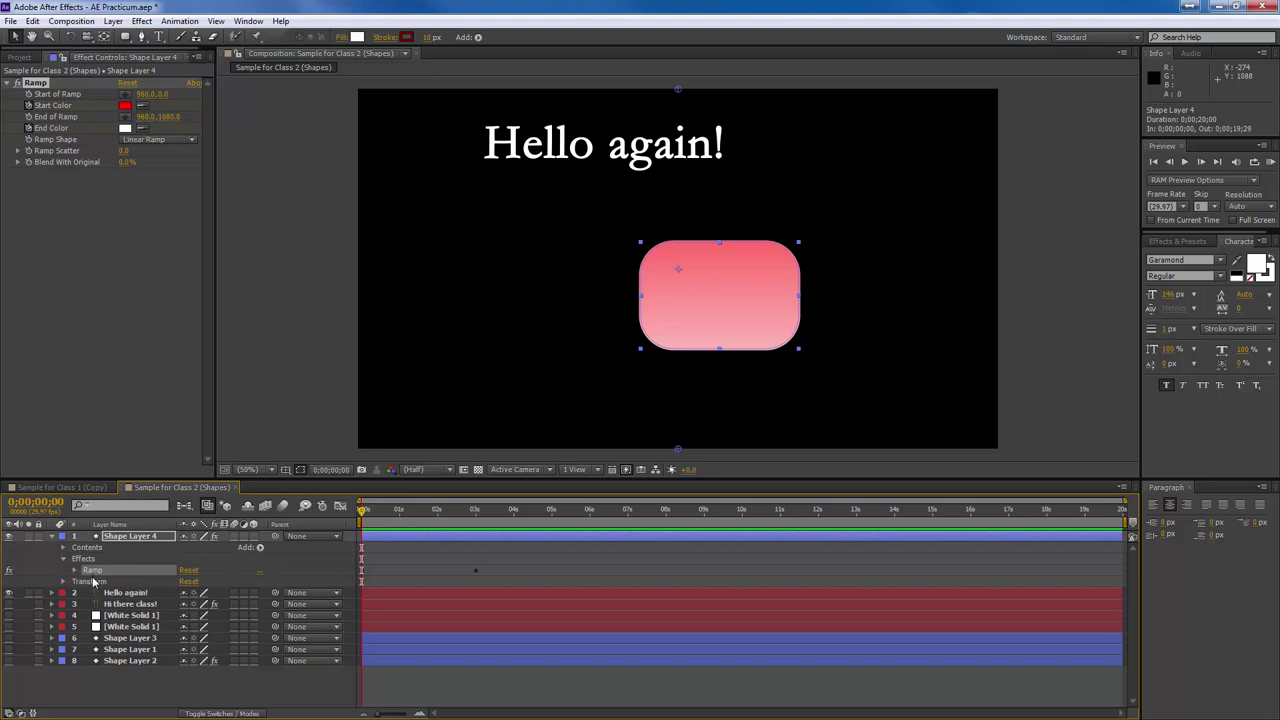
left_click(52, 537)
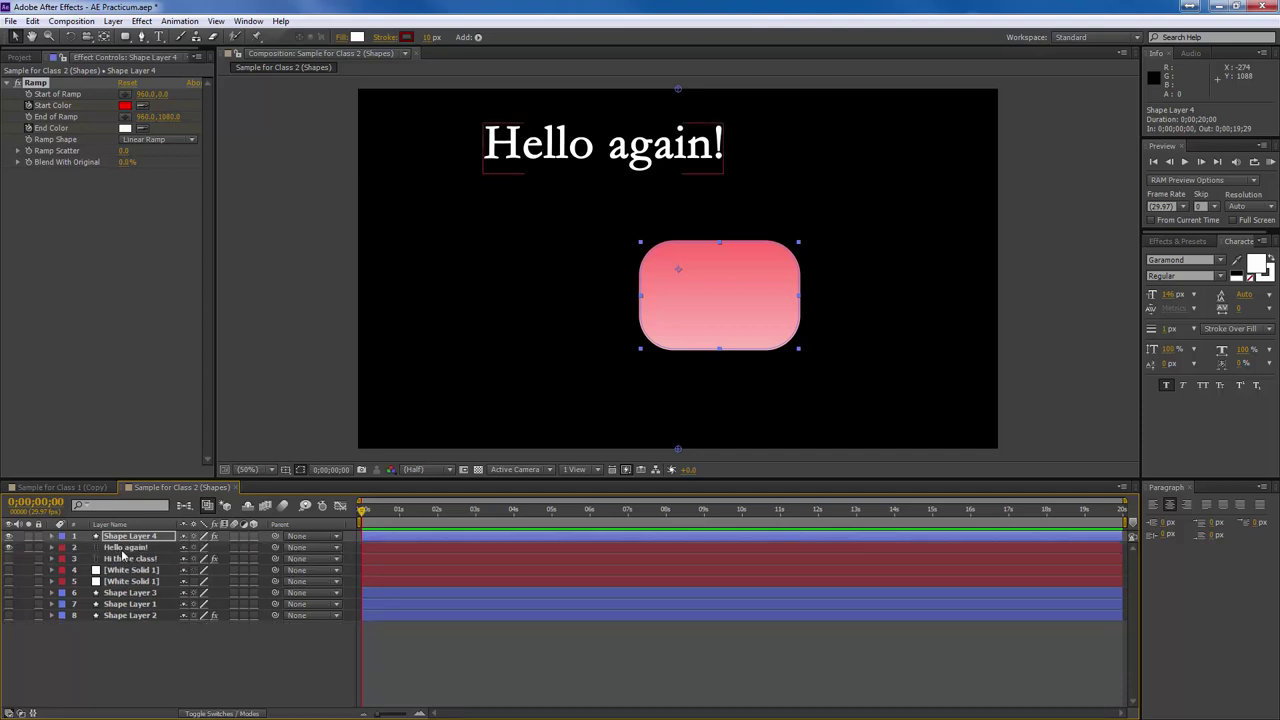
left_click(124, 548)
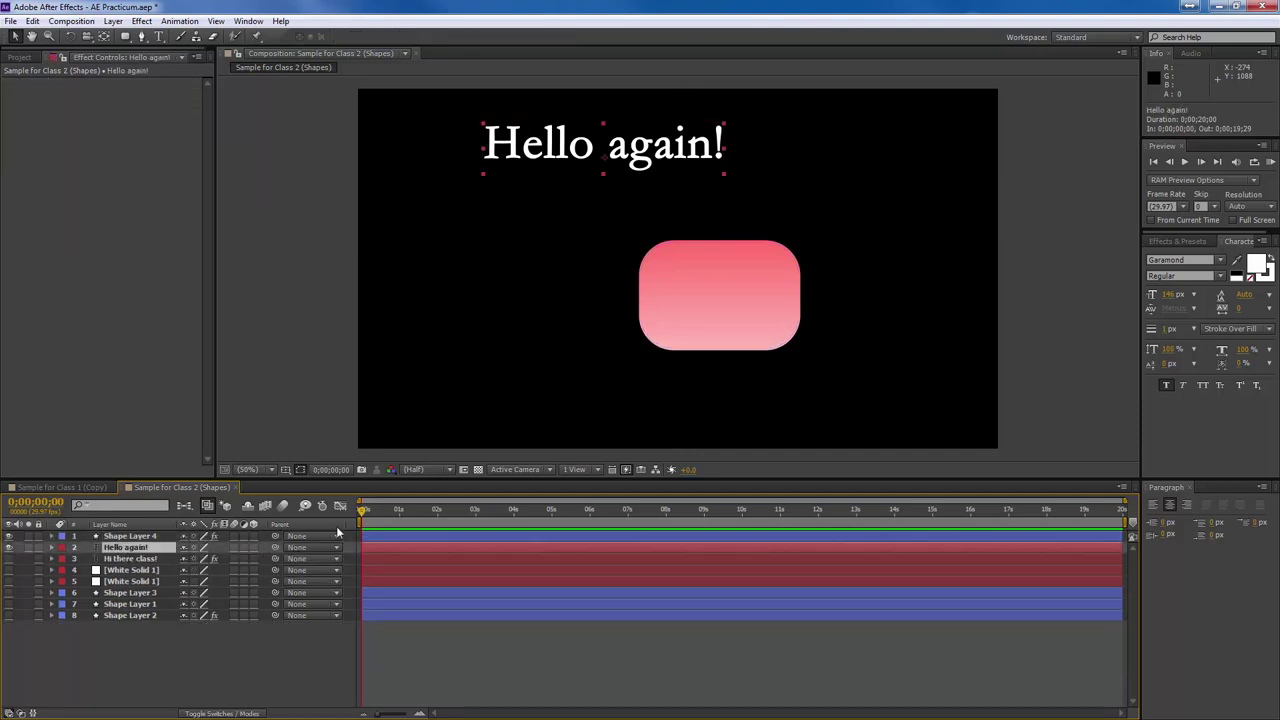
key("ctrl+alt+shift+e")
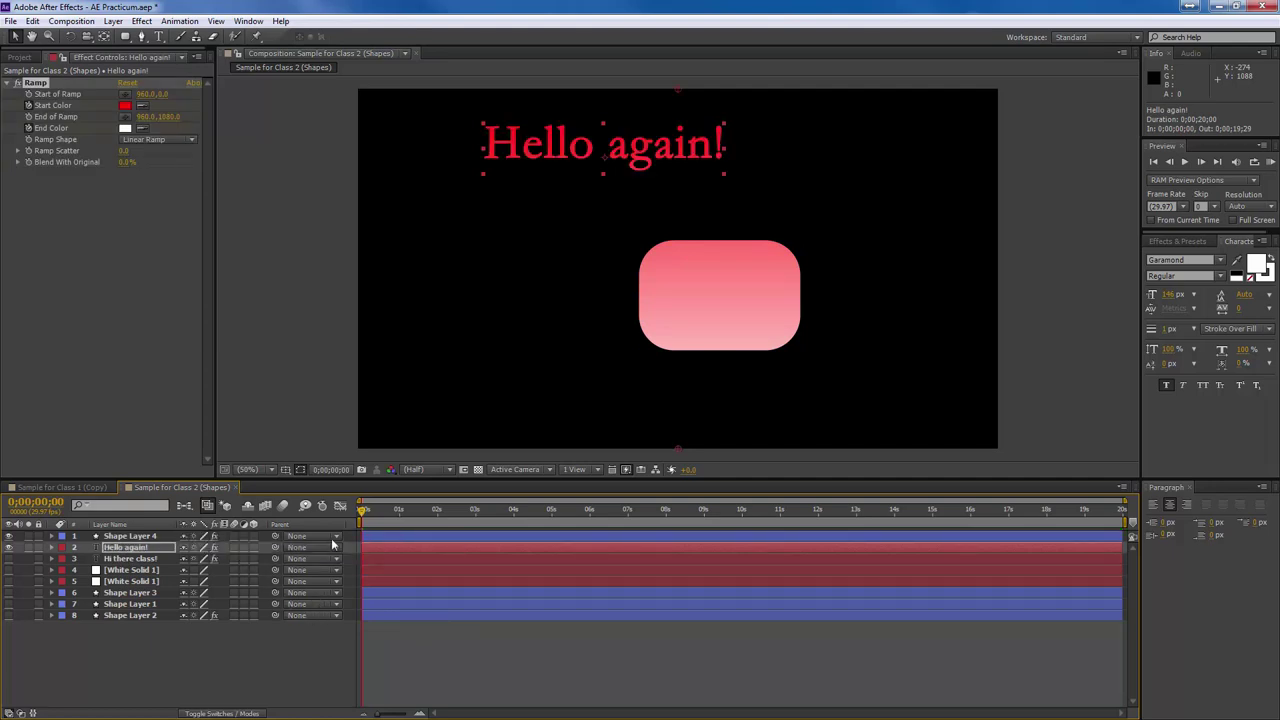
left_click_drag(363, 510, 330, 505)
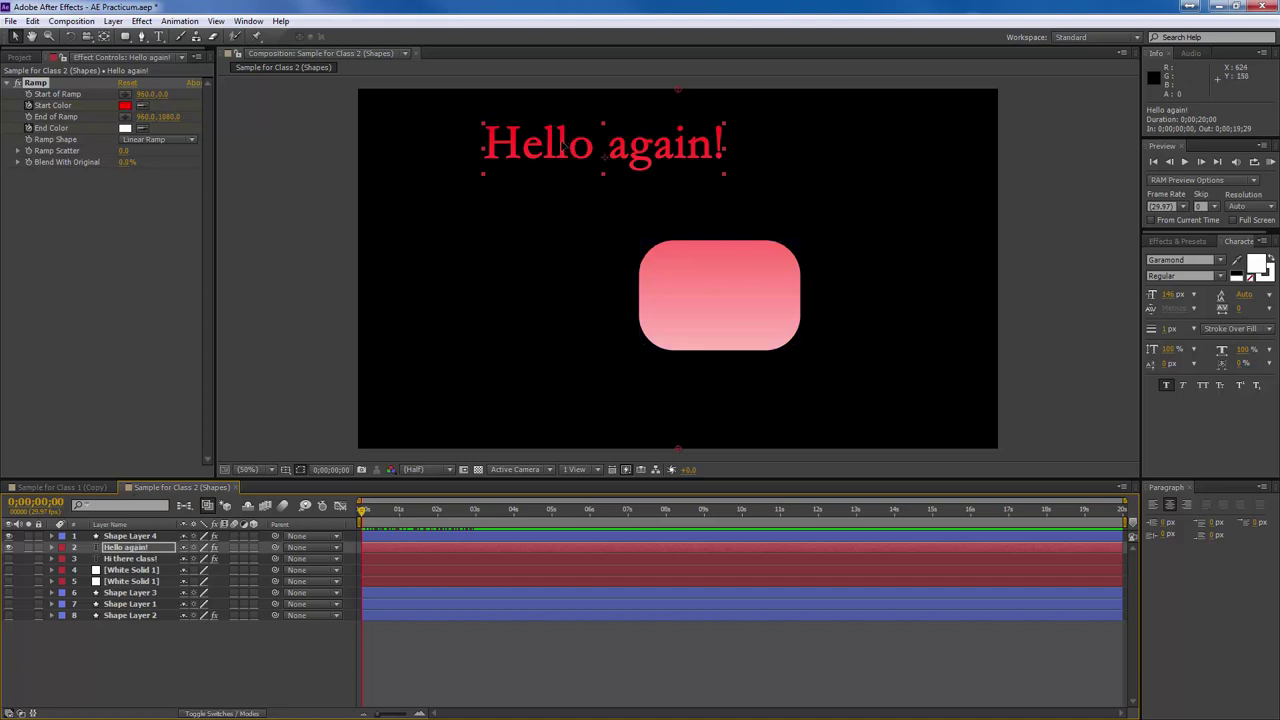
Try the text's Ramp start point at Y 269 and restore it to 0.
left_click_drag(562, 146, 503, 173)
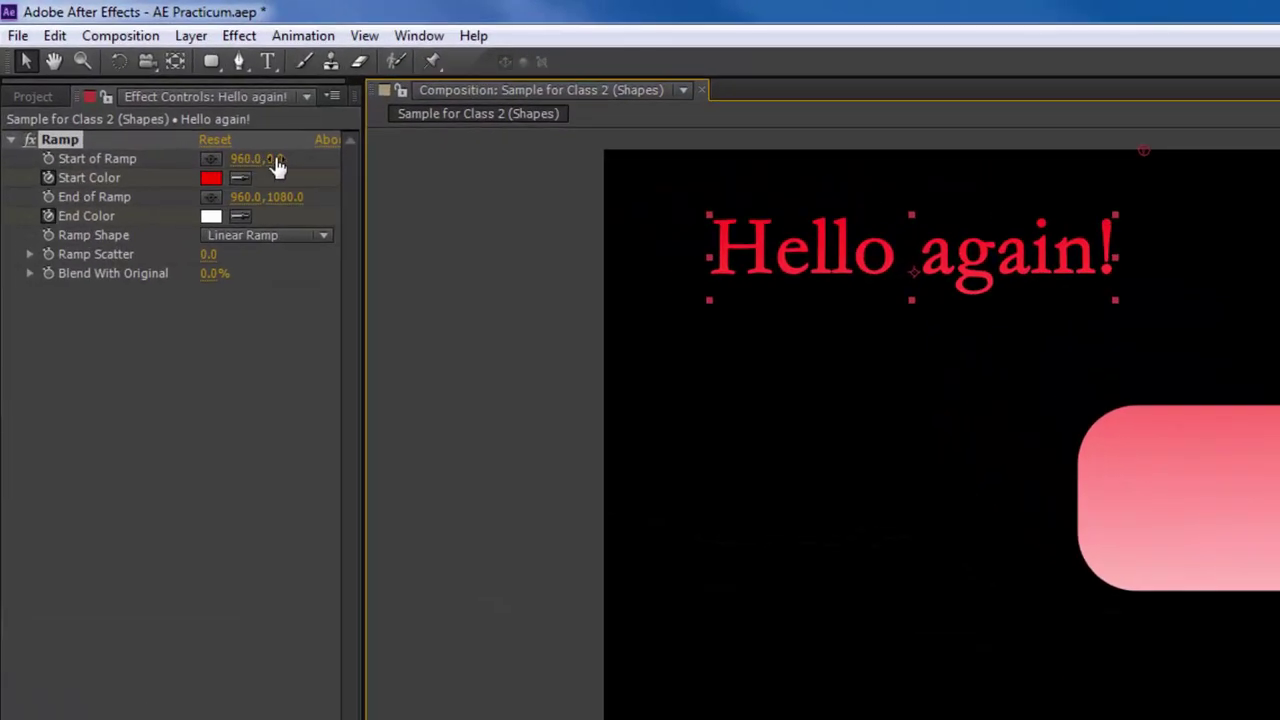
left_click_drag(278, 160, 585, 152)
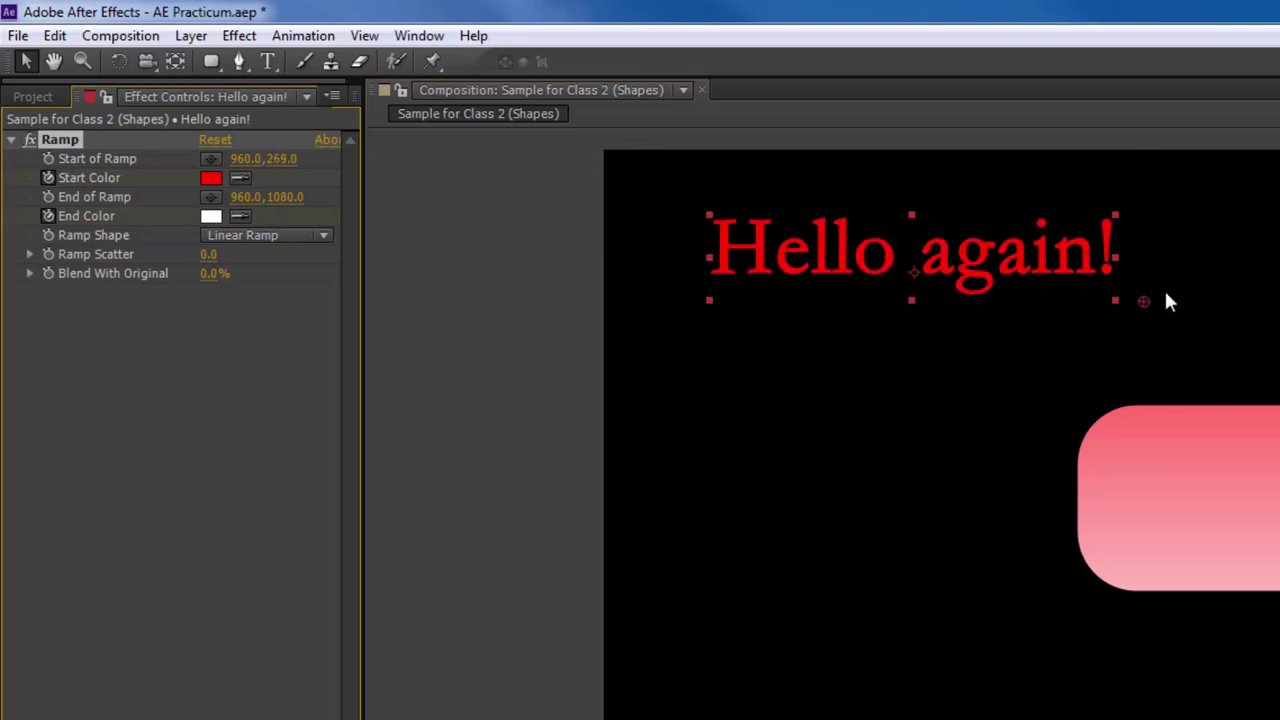
left_click_drag(281, 159, 234, 166)
left_click(270, 163)
type("0")
key("Return")
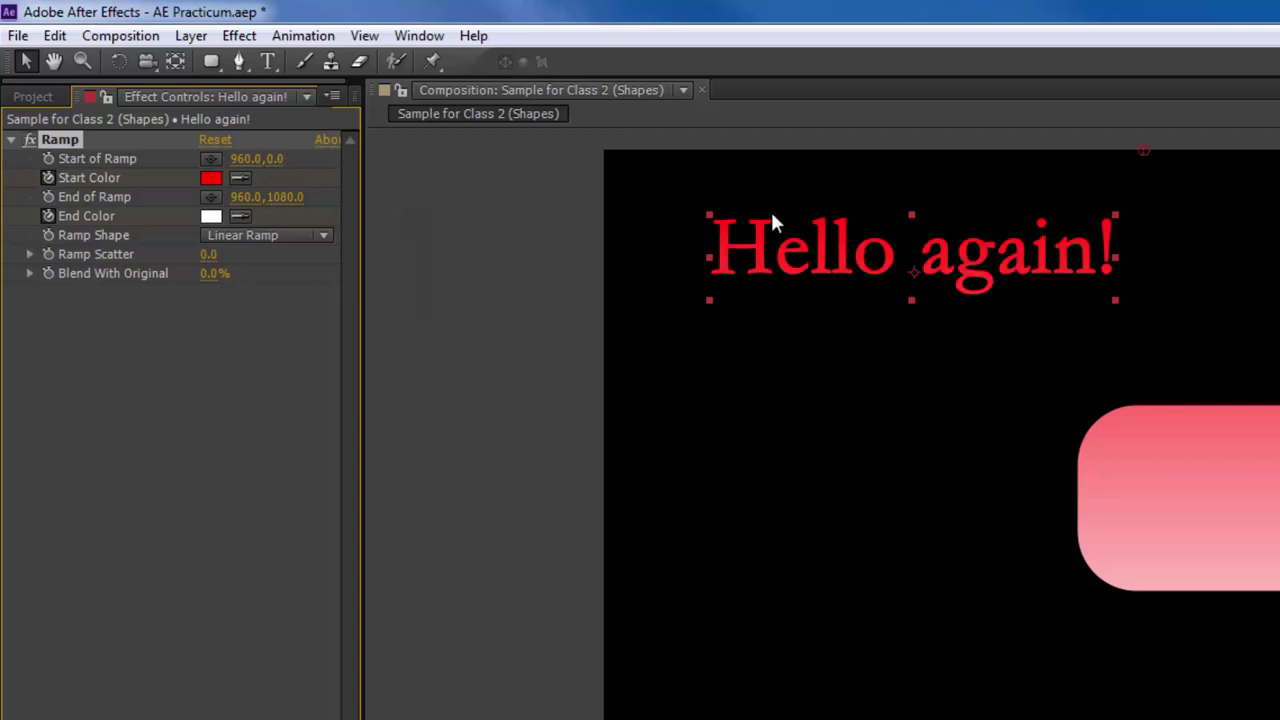
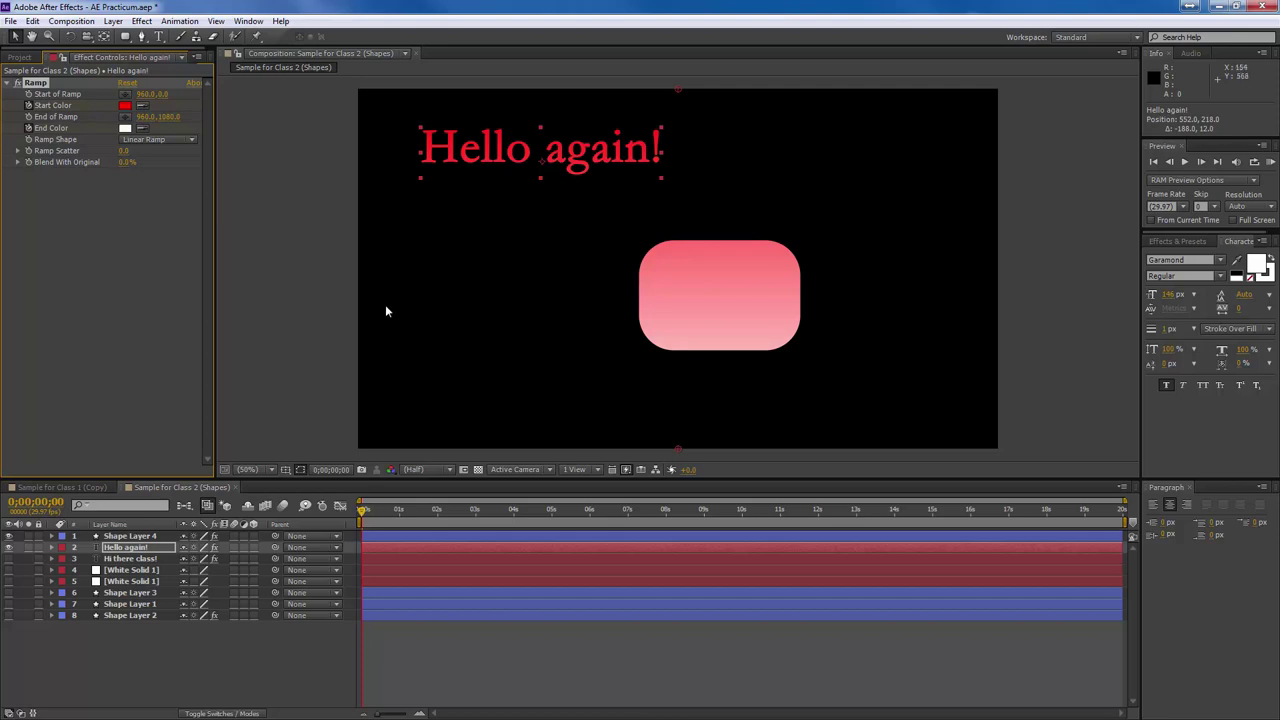
Add White Solid 1 to the composition as a background beneath all other layers.
left_click(19, 57)
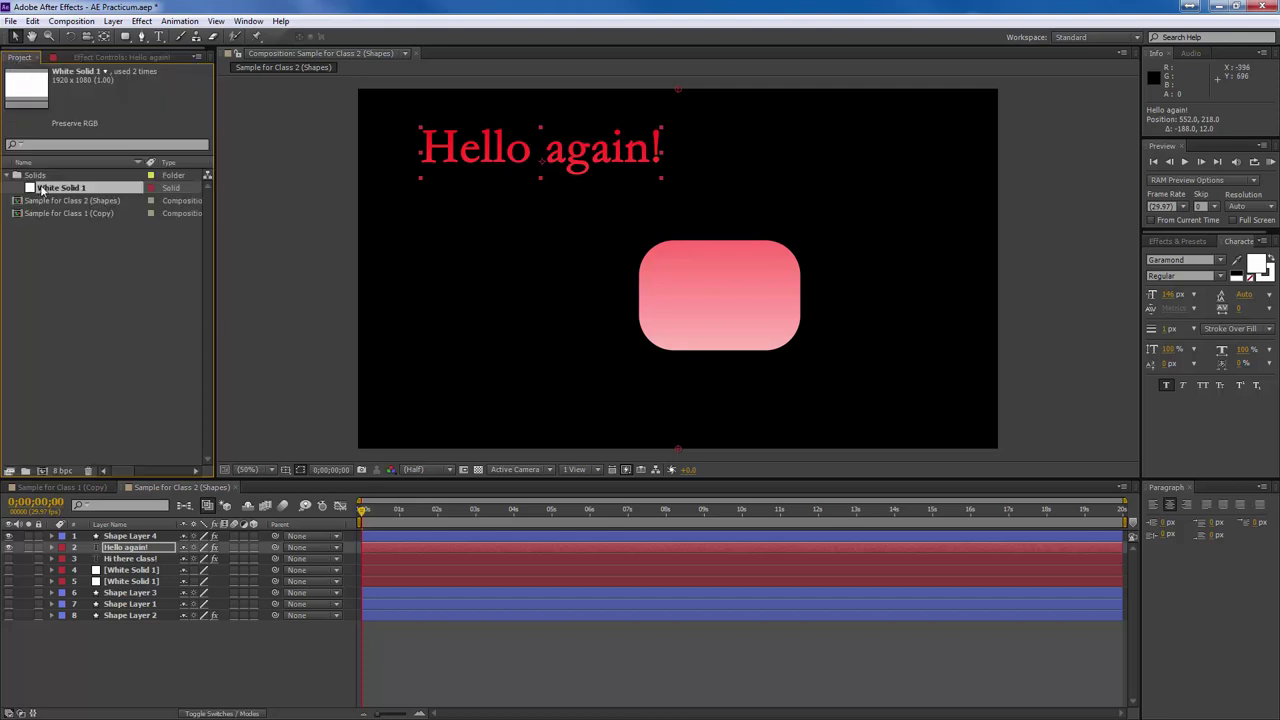
left_click_drag(40, 190, 122, 638)
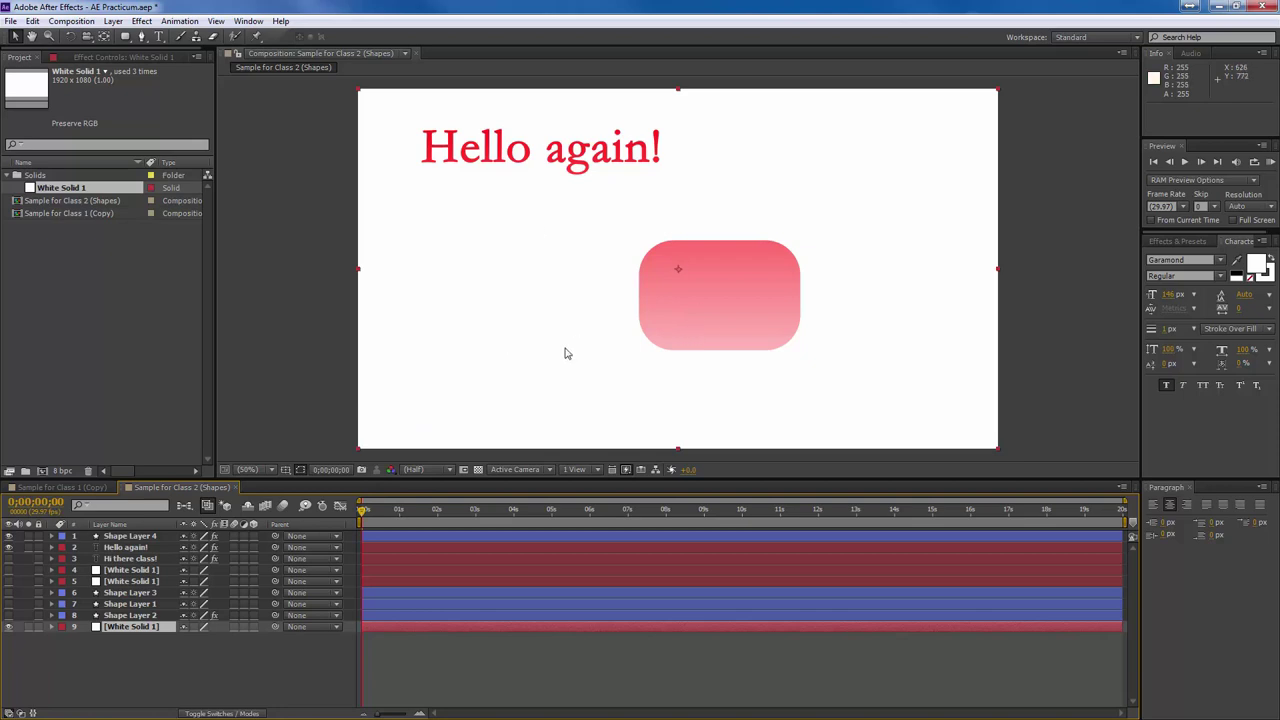
Apply the Drop Shadow effect to Shape Layer 4.
left_click(140, 537)
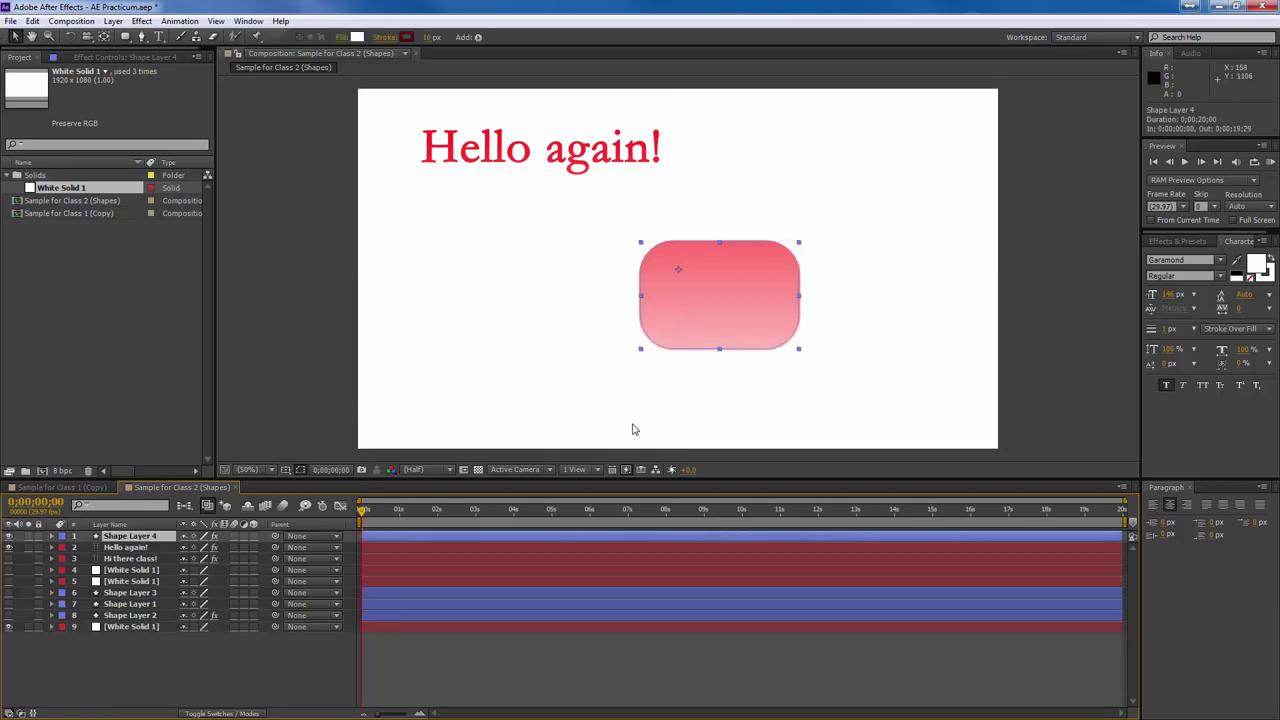
left_click(143, 21)
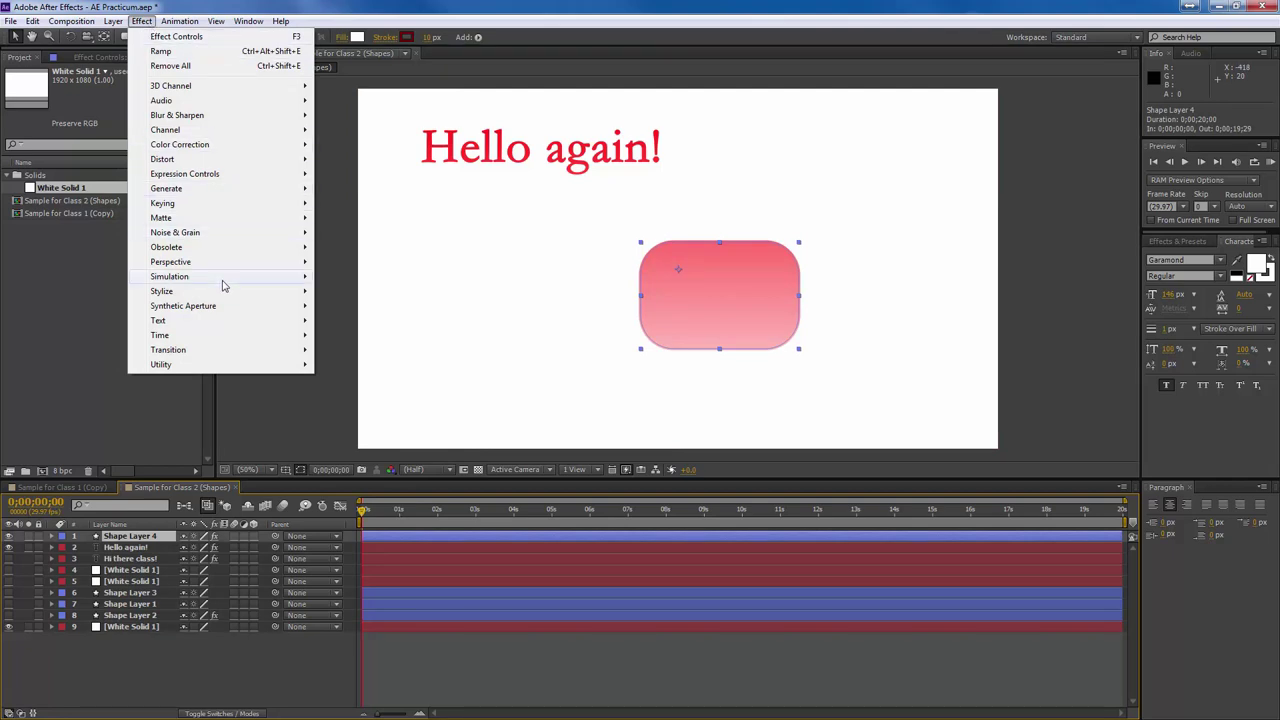
mouse_move(224, 276)
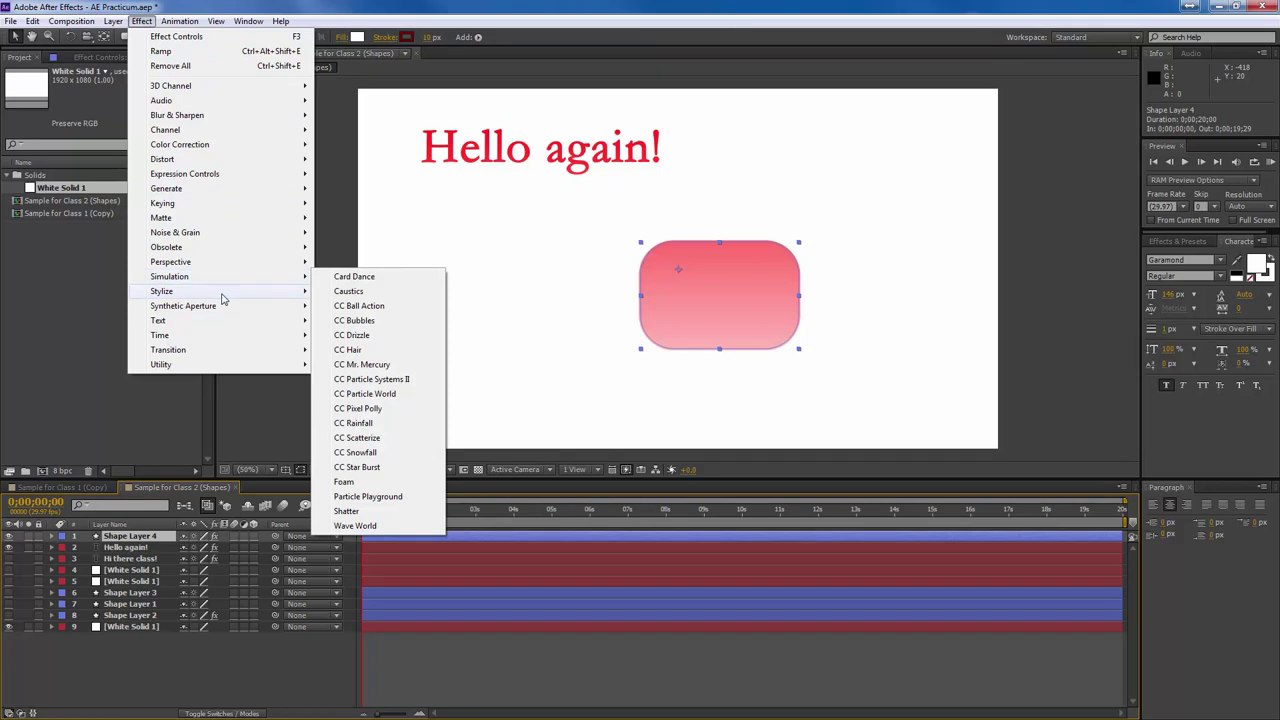
mouse_move(224, 300)
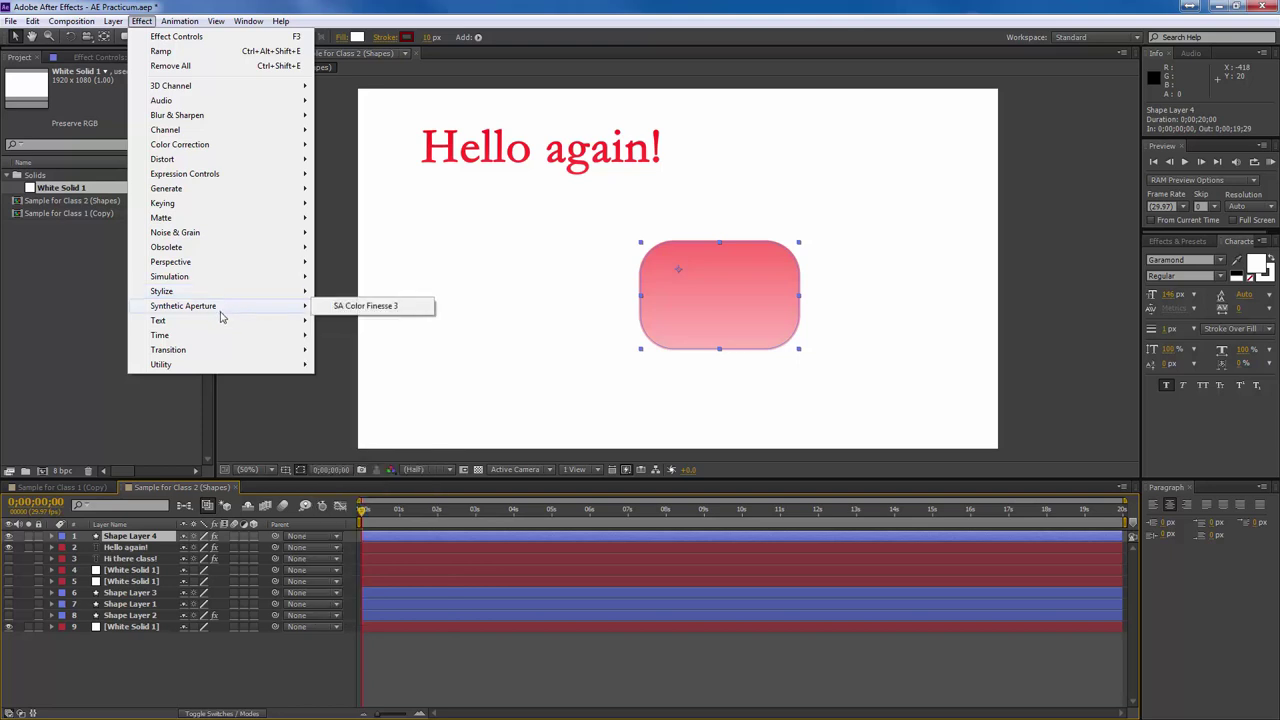
mouse_move(222, 326)
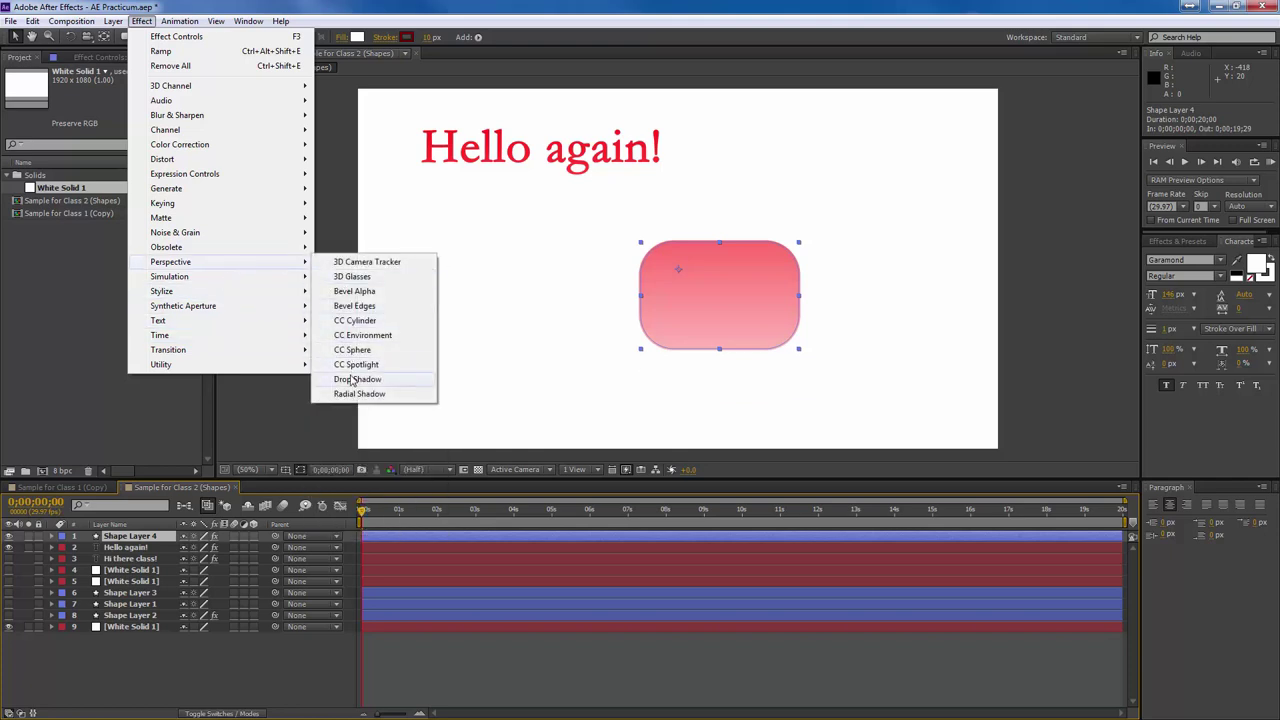
left_click(338, 381)
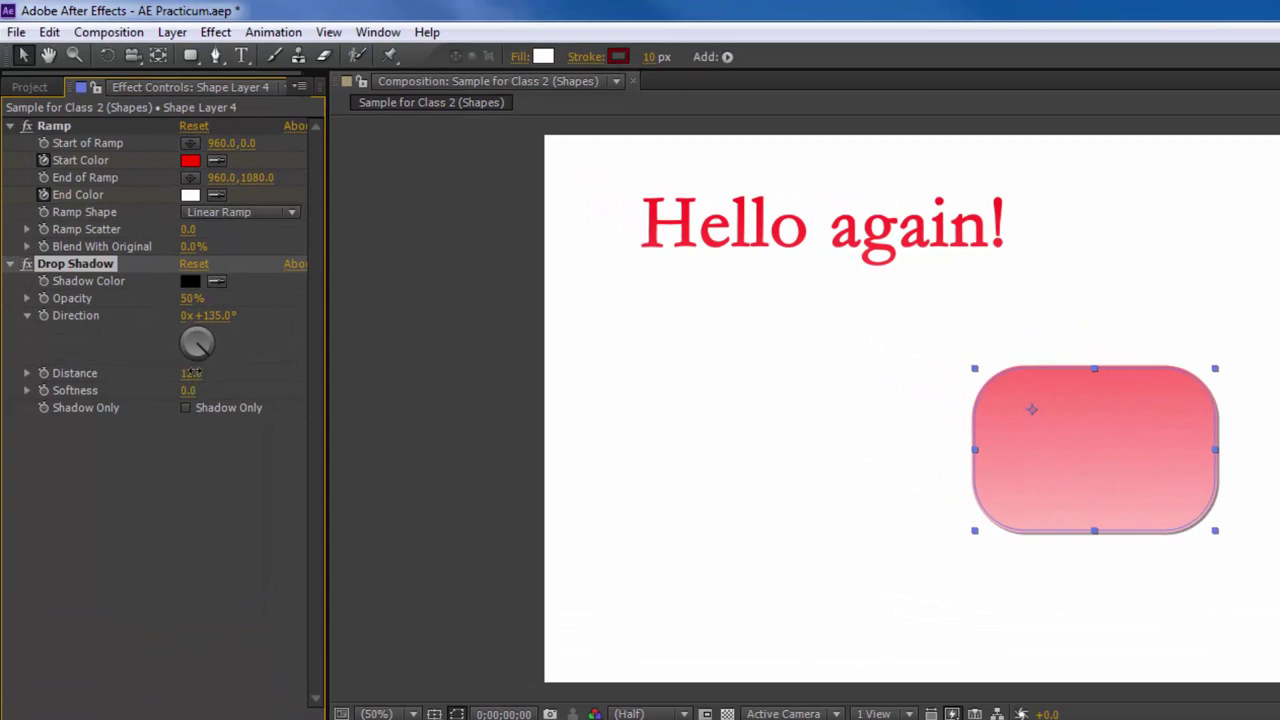
Set the rectangle's shadow to distance 39, softness 63 and opacity 42%, and move the rectangle slightly down and to the right.
left_click_drag(188, 376, 223, 373)
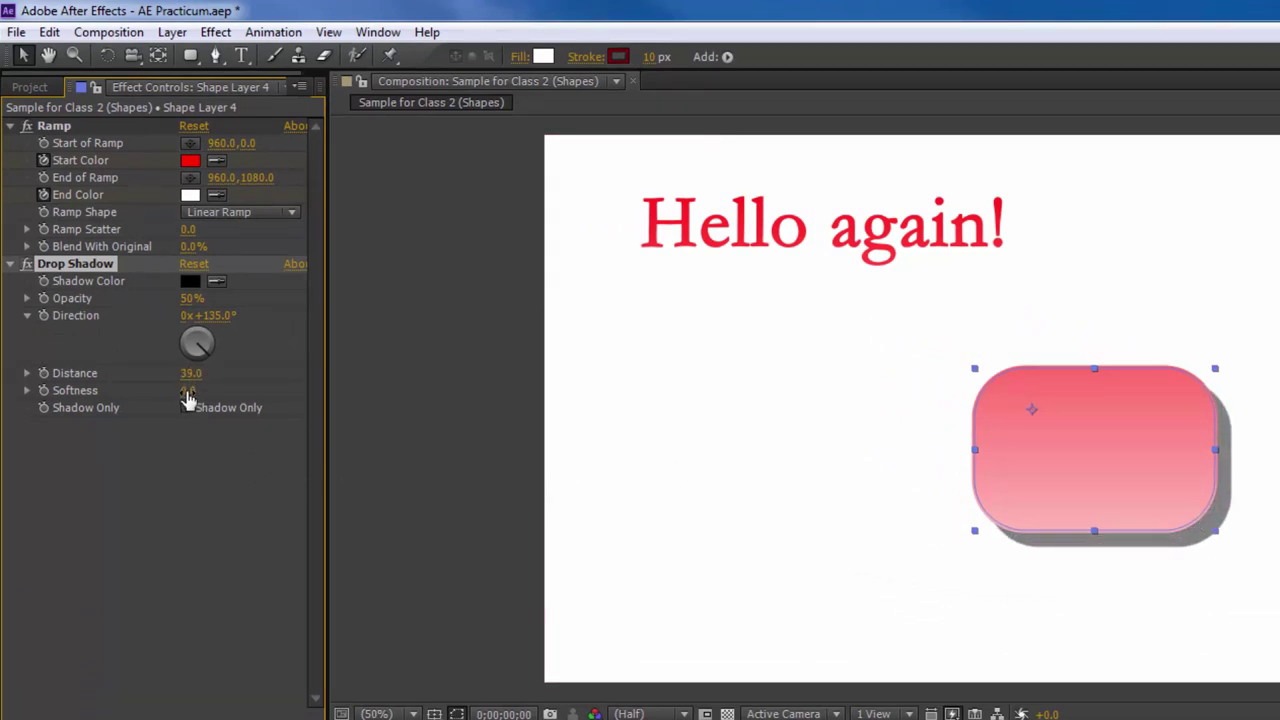
left_click_drag(188, 392, 250, 386)
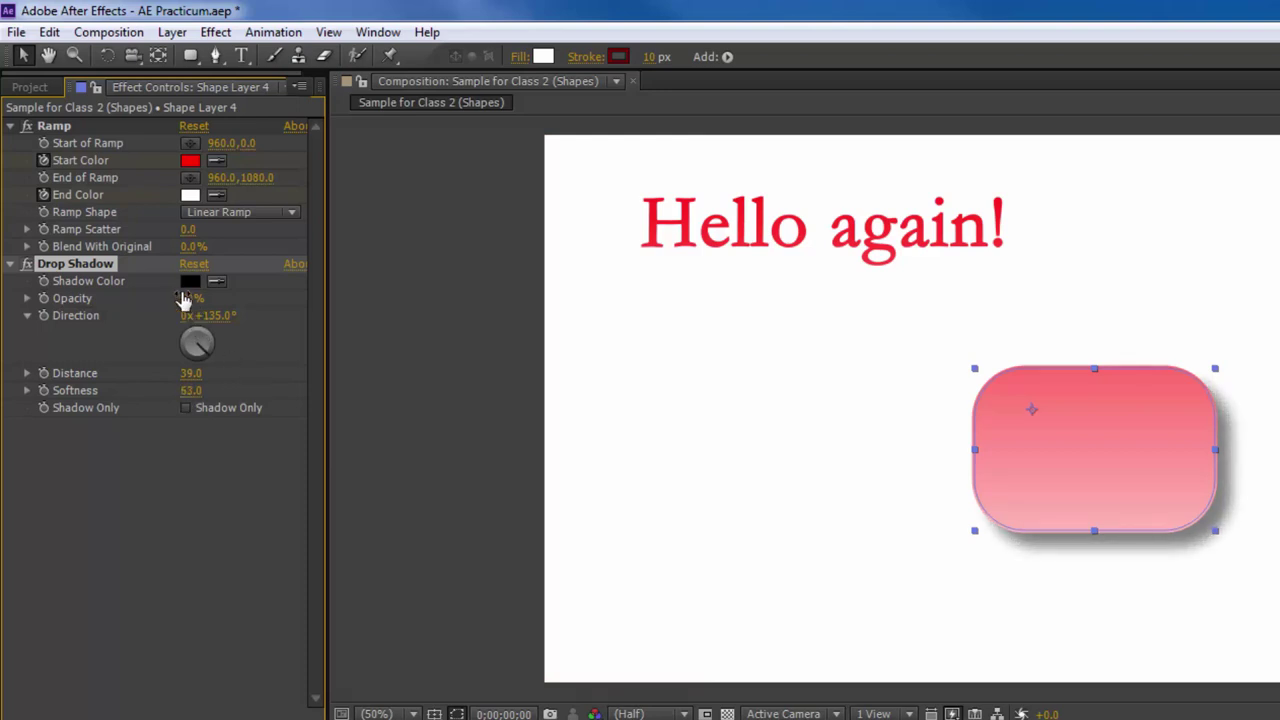
left_click_drag(188, 301, 172, 298)
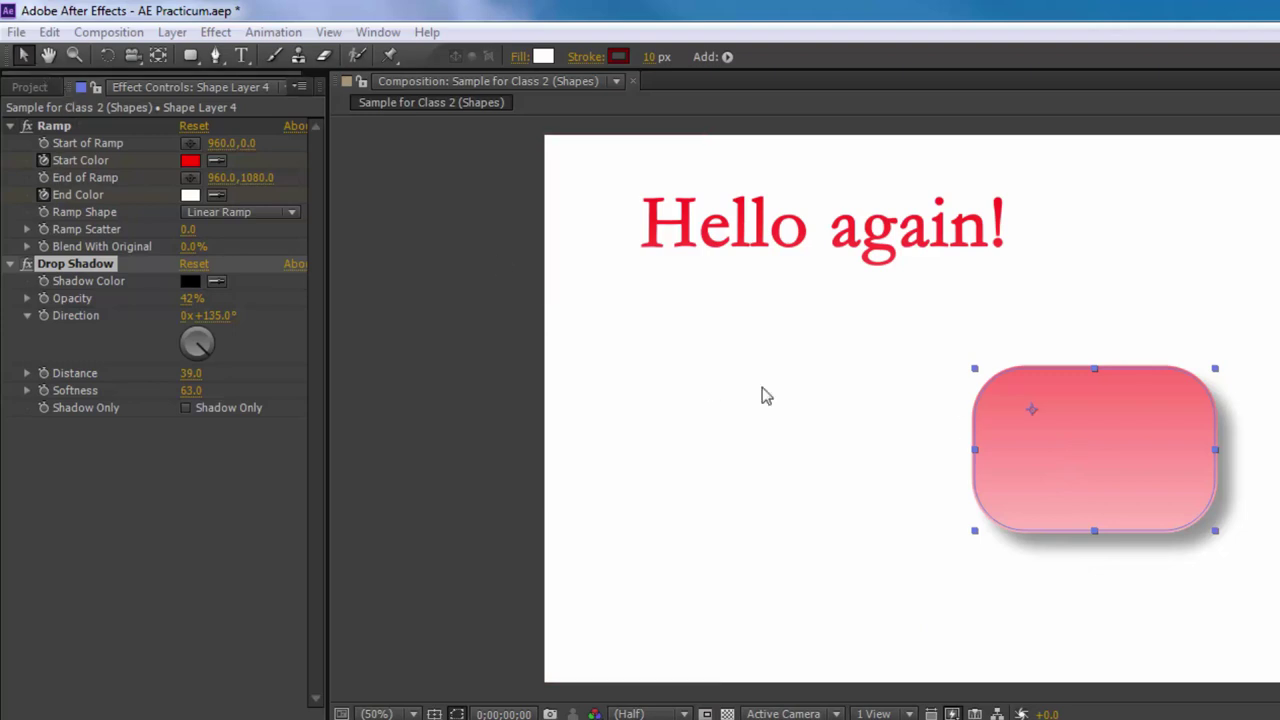
left_click_drag(1123, 477, 1158, 502)
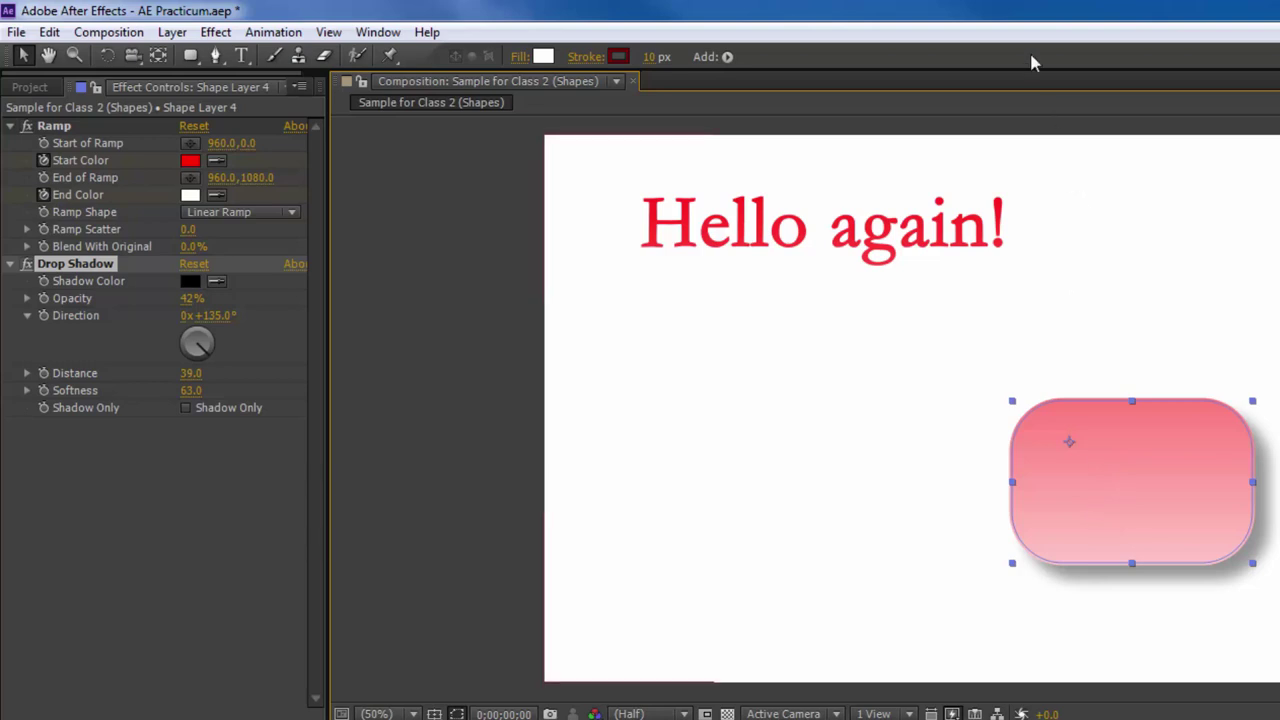
Give the Hello again! text a Drop Shadow with distance 21, softness 29 and opacity 38%, and move the text to 552, 206.
left_click(790, 250)
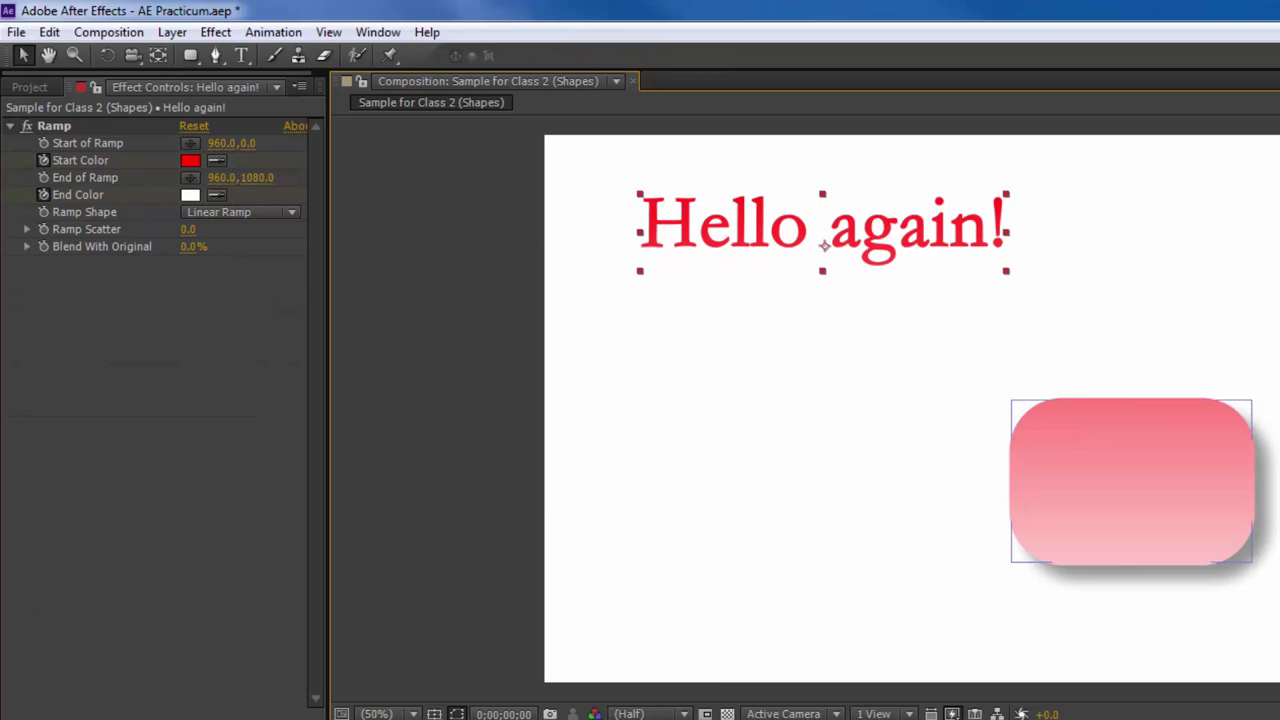
left_click(216, 32)
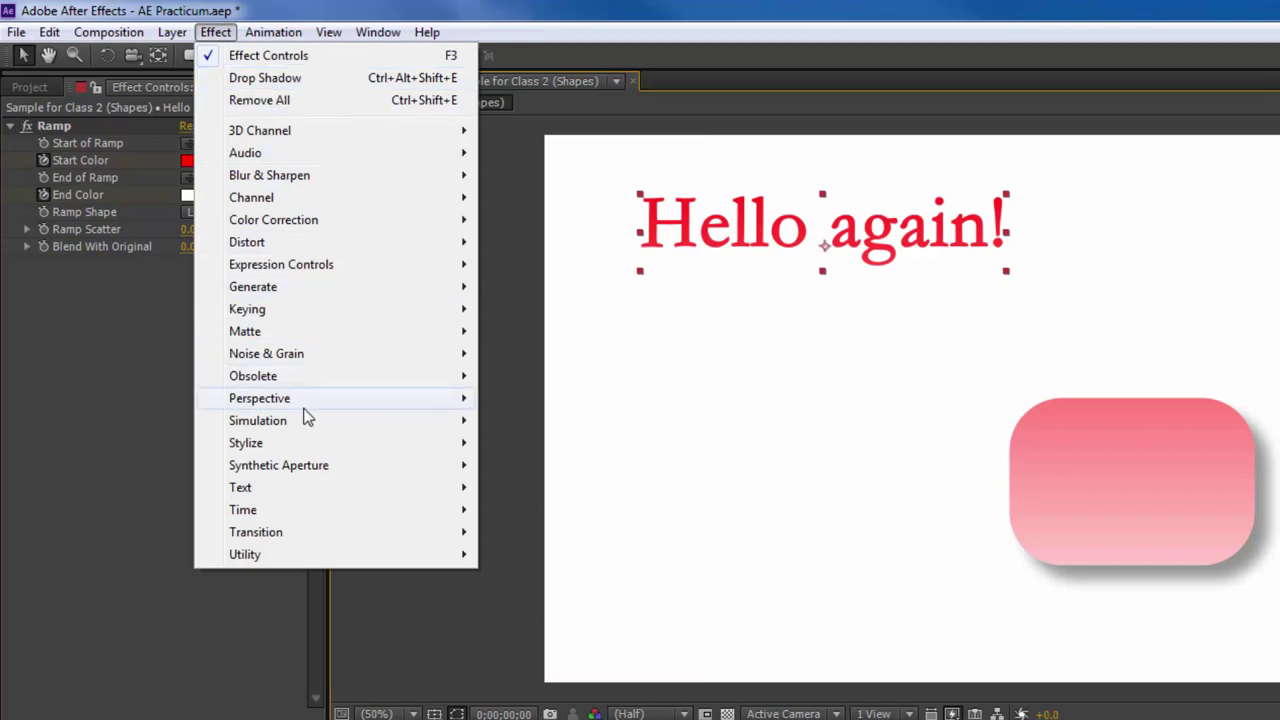
mouse_move(437, 405)
left_click(543, 576)
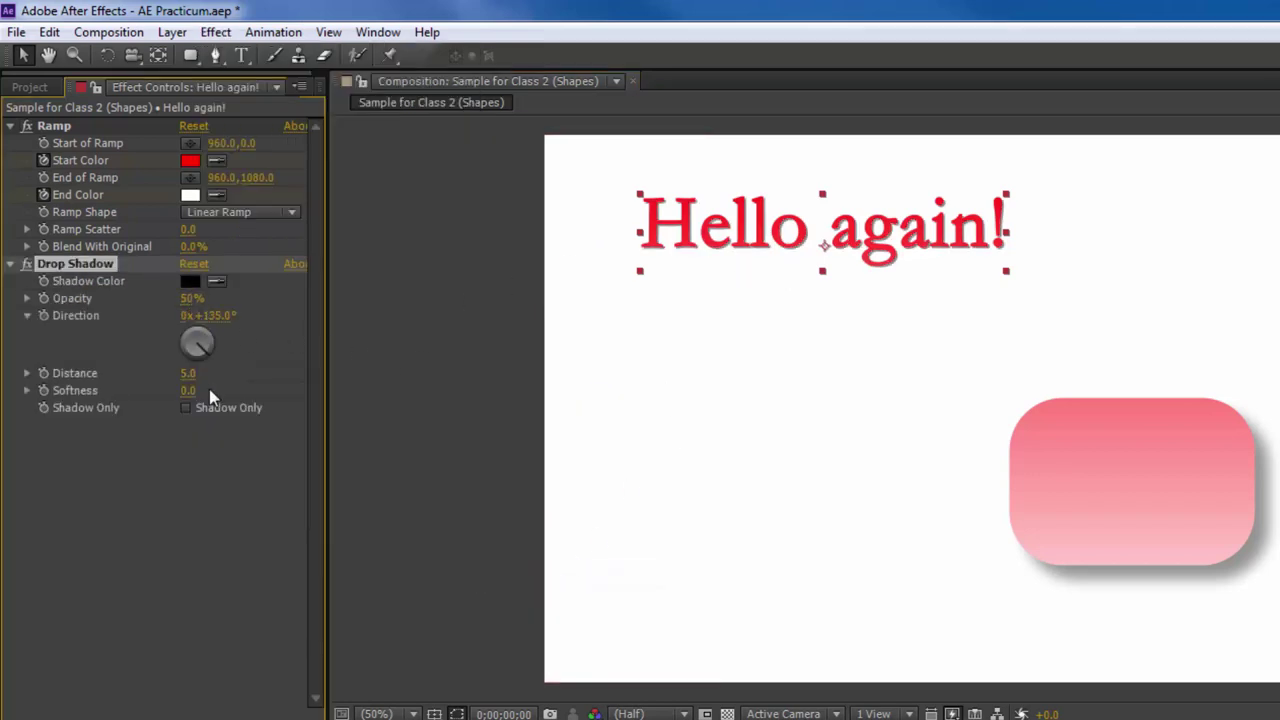
left_click_drag(200, 372, 224, 391)
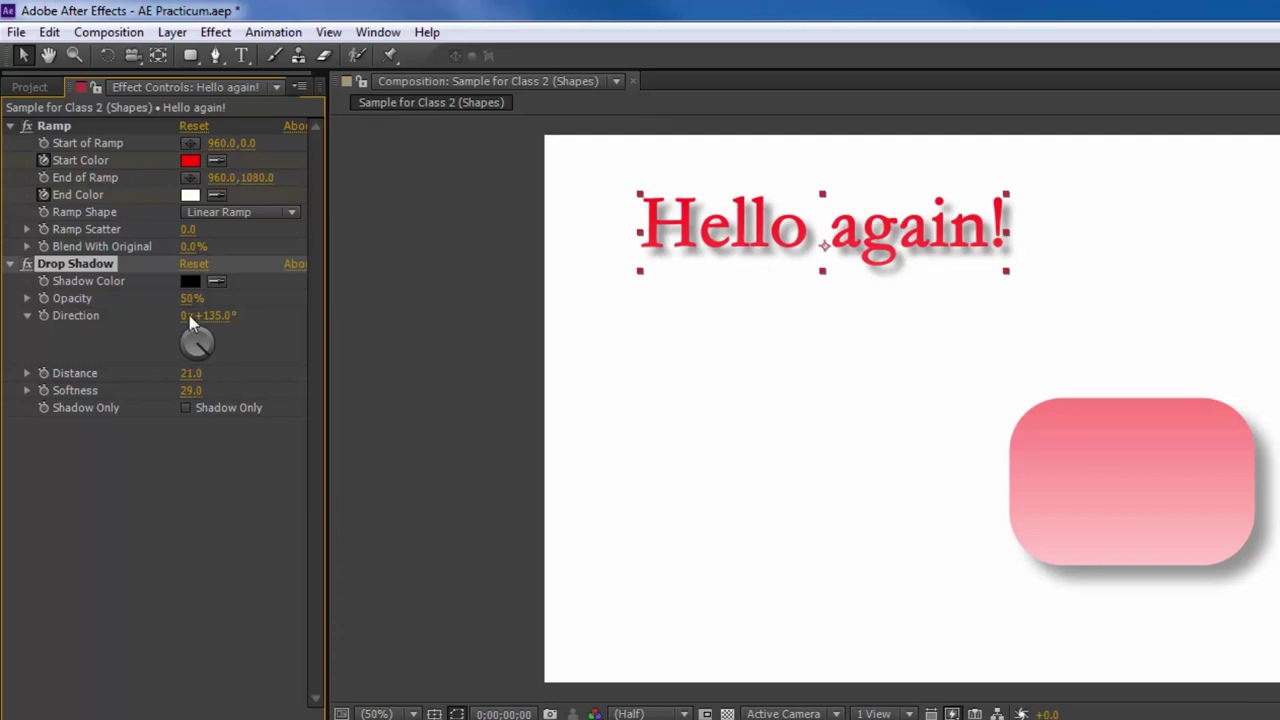
left_click_drag(190, 298, 166, 296)
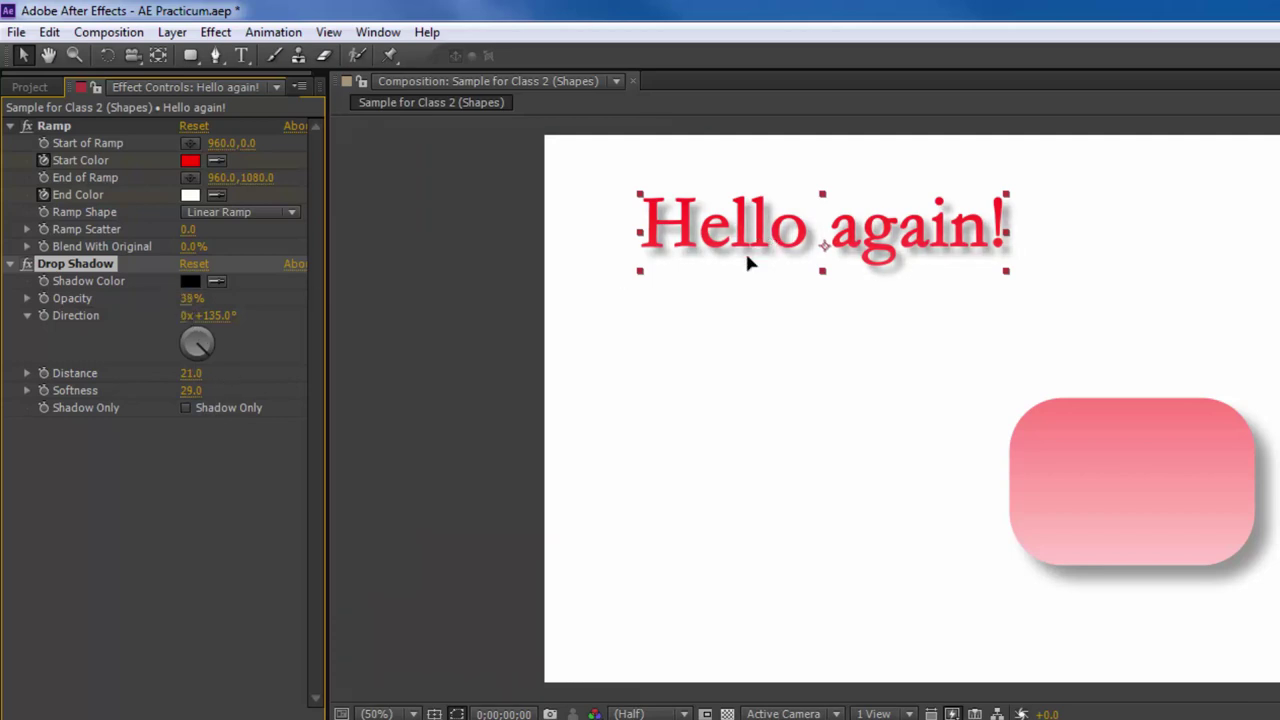
mouse_move(764, 235)
left_mouse_down()
mouse_move(722, 311)
mouse_move(787, 240)
mouse_move(766, 478)
mouse_move(763, 219)
left_mouse_up()
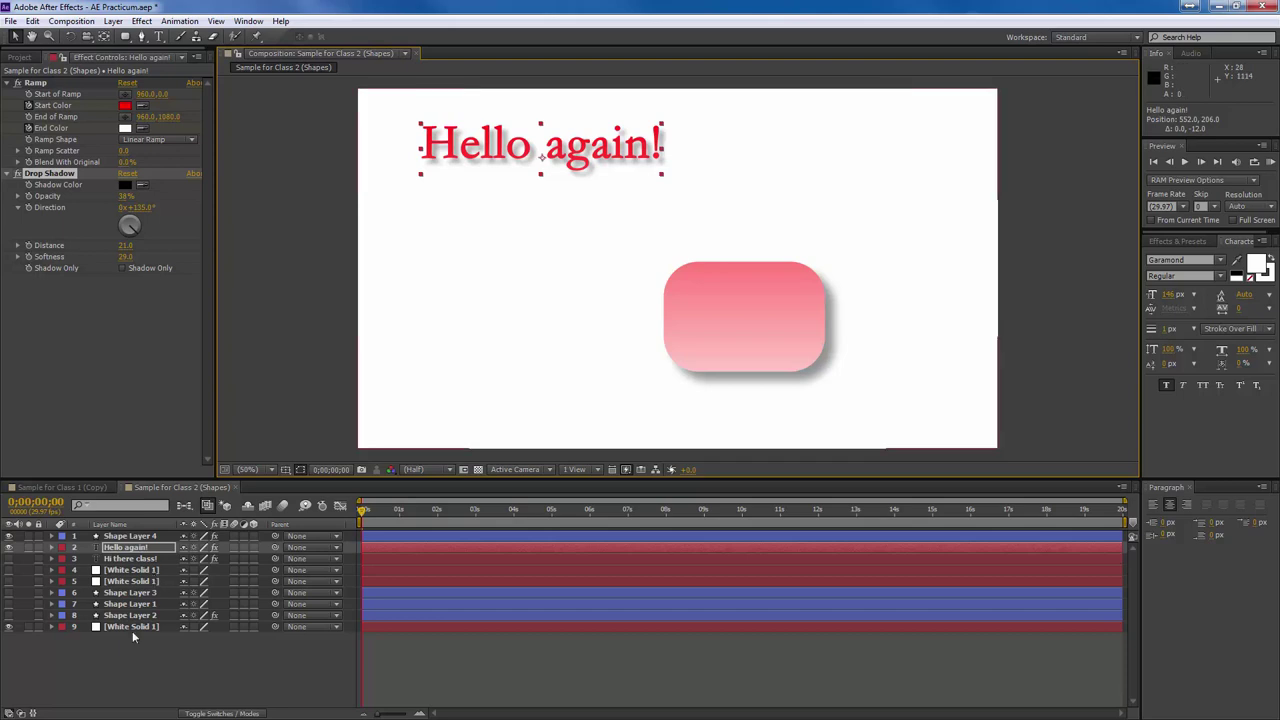
Hide the white background in Sample for Class 2 (Shapes) and place White Solid 1 beneath the text layers in Sample for Class 1 (Copy).
left_click(9, 627)
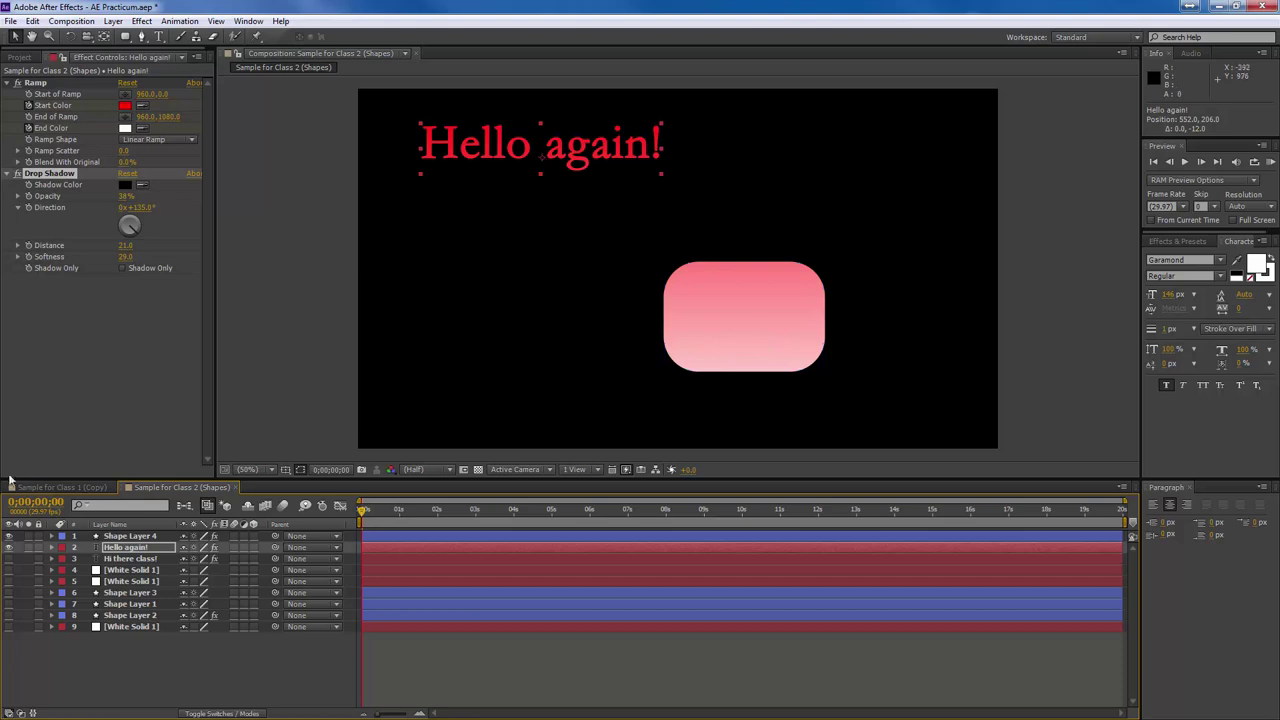
left_click(64, 487)
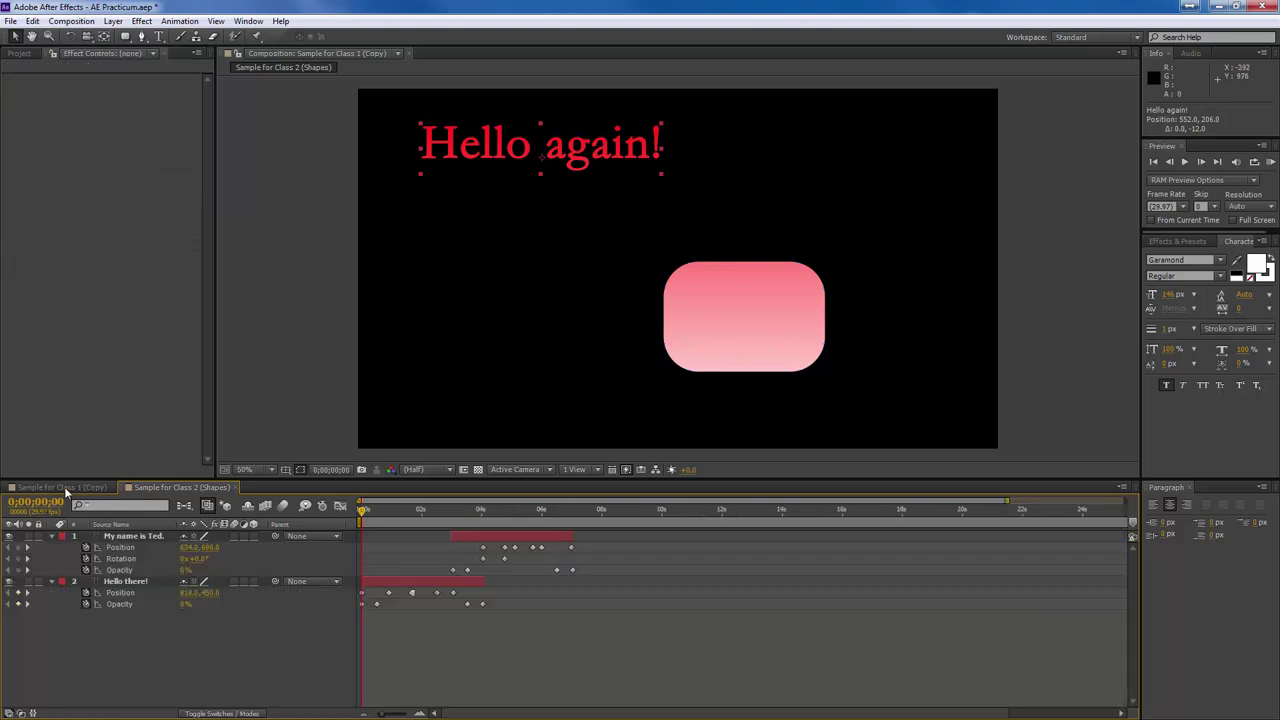
left_click(579, 514)
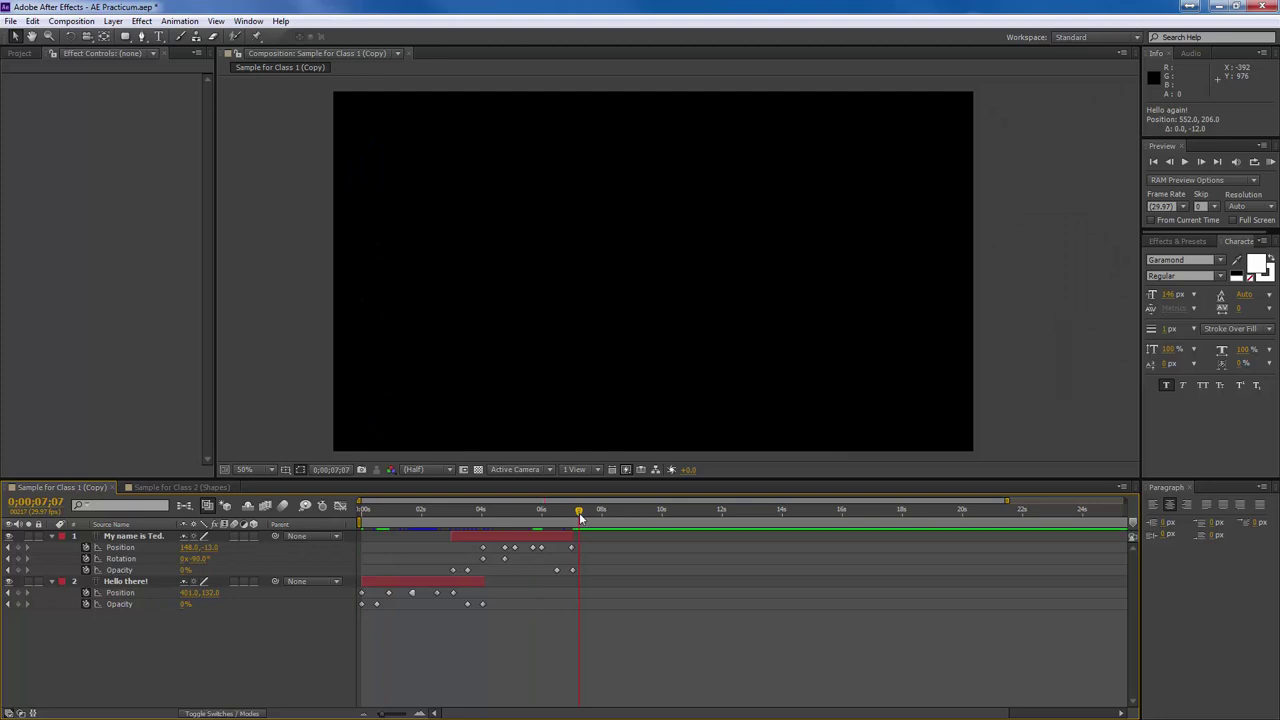
left_click(20, 53)
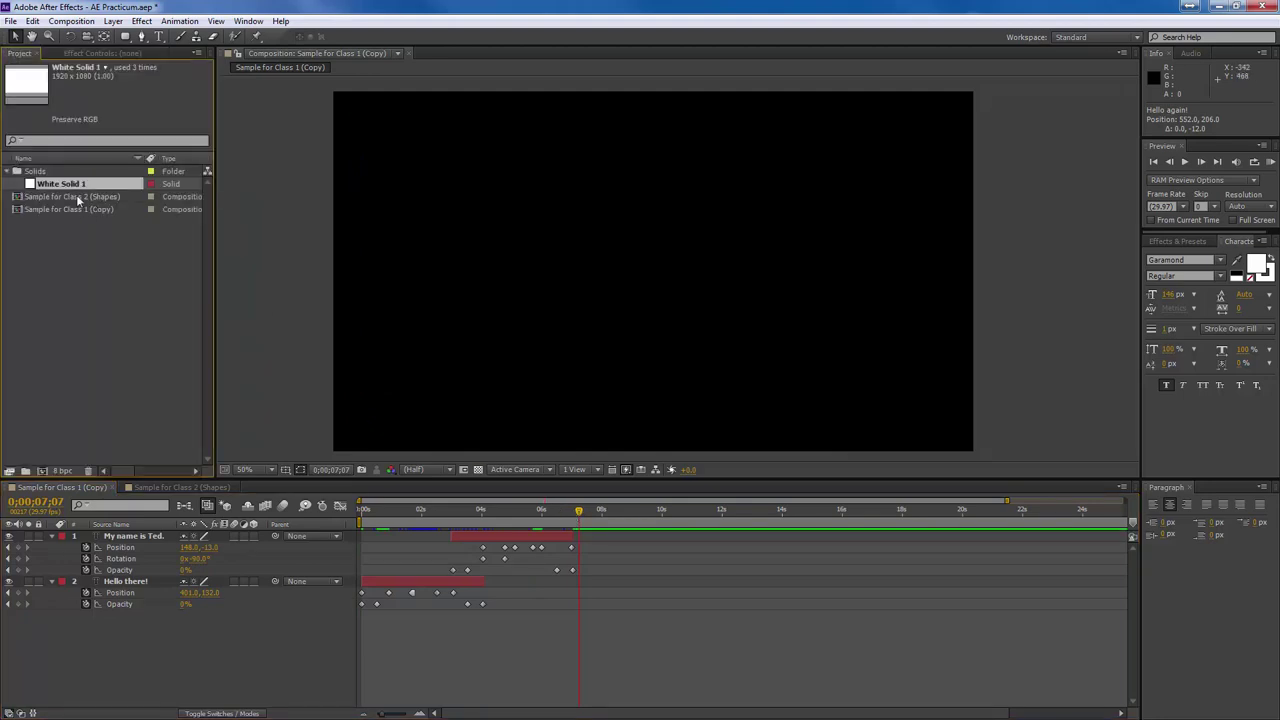
left_click_drag(60, 184, 121, 656)
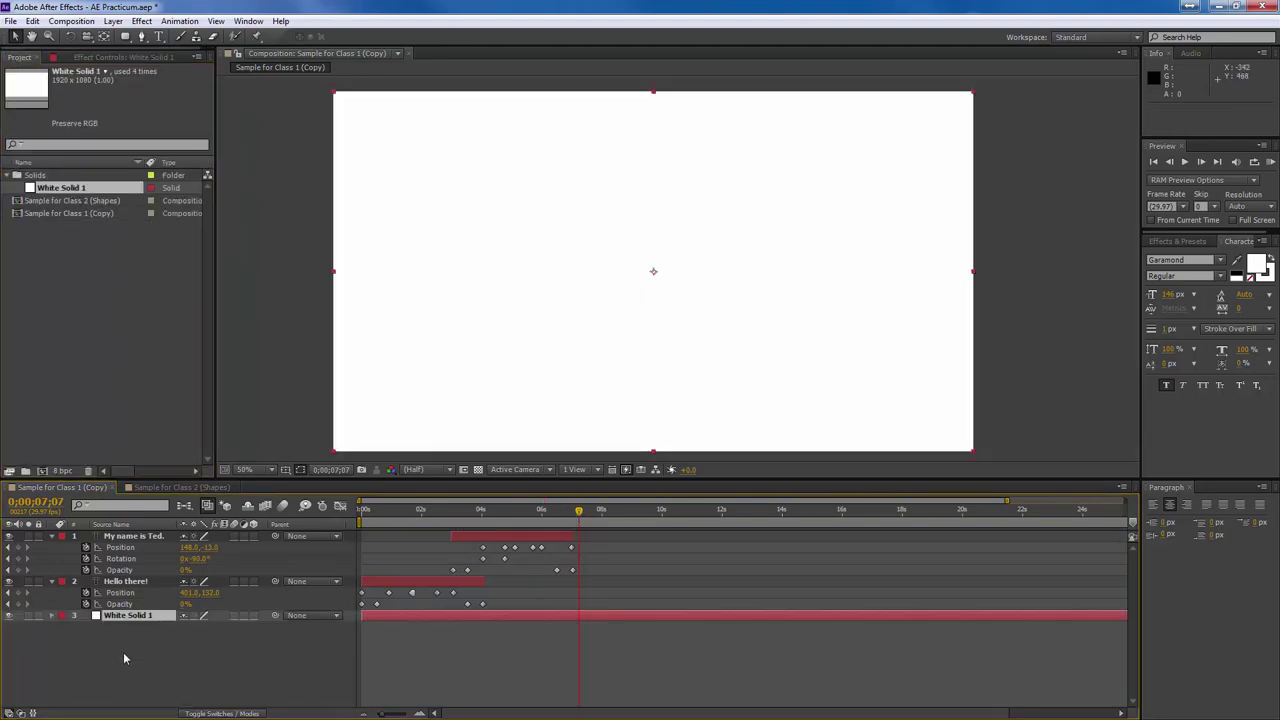
mouse_move(563, 520)
left_mouse_down()
mouse_move(372, 526)
mouse_move(584, 533)
left_mouse_up()
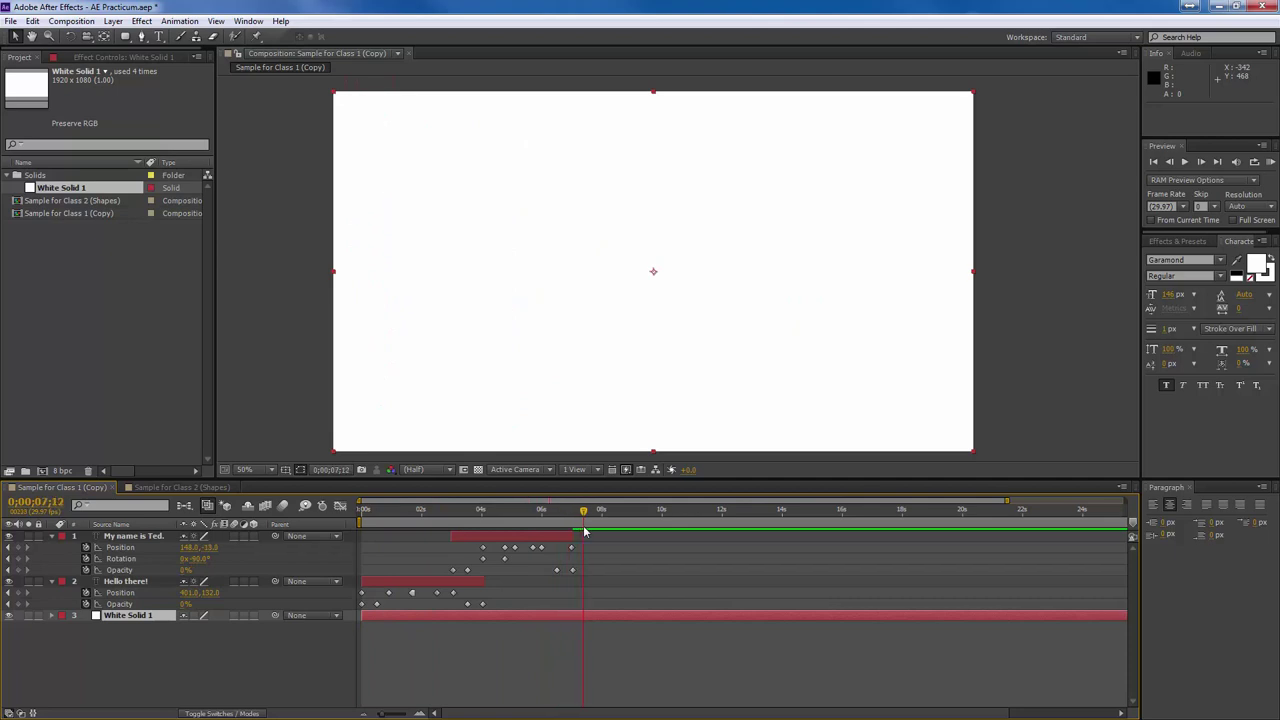
Delay White Solid 1 to start at 0;00;07;12 and add Sample for Class 2 (Shapes) as the uppermost layer, starting at 0;00;07;13.
left_click_drag(508, 623, 731, 611)
left_click_drag(583, 513, 630, 513)
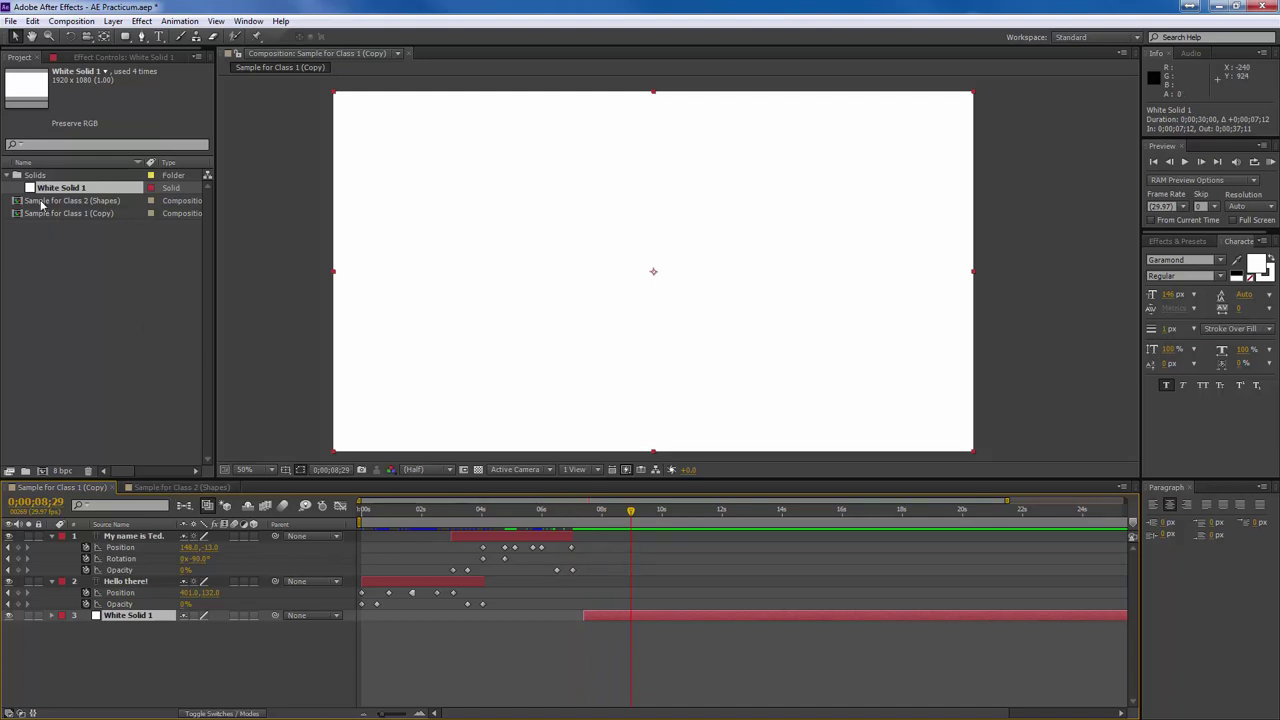
left_click_drag(42, 202, 125, 537)
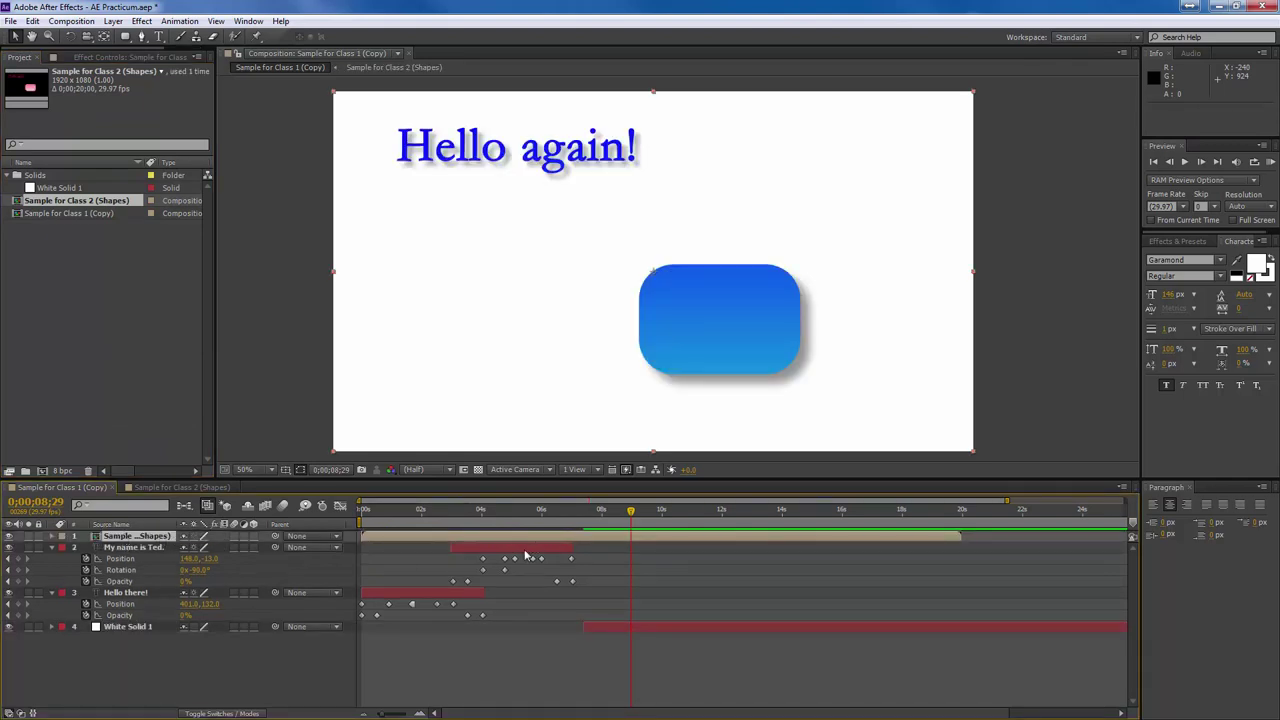
left_click_drag(447, 542, 554, 508)
left_click_drag(562, 514, 586, 530)
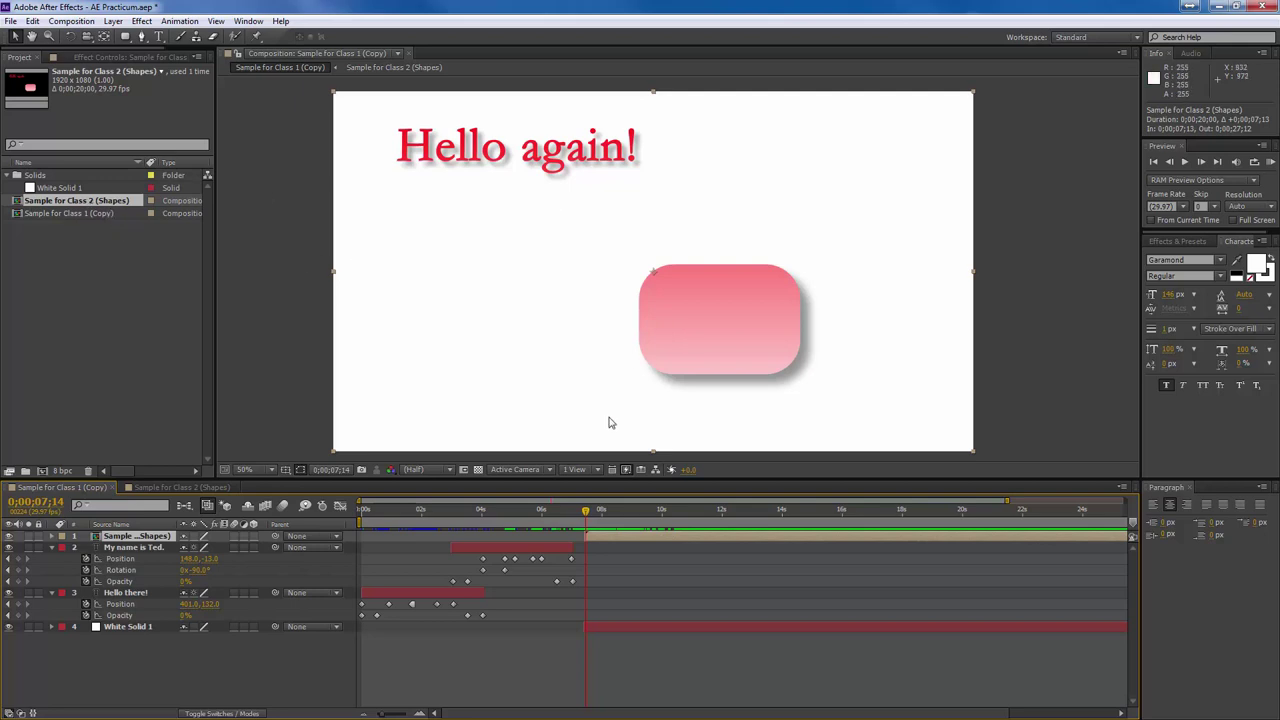
Keyframe the nested shapes composition's position at 0;00;07;14 with it moved horizontally out of frame to -478, 540.
left_click(52, 537)
left_click(64, 547)
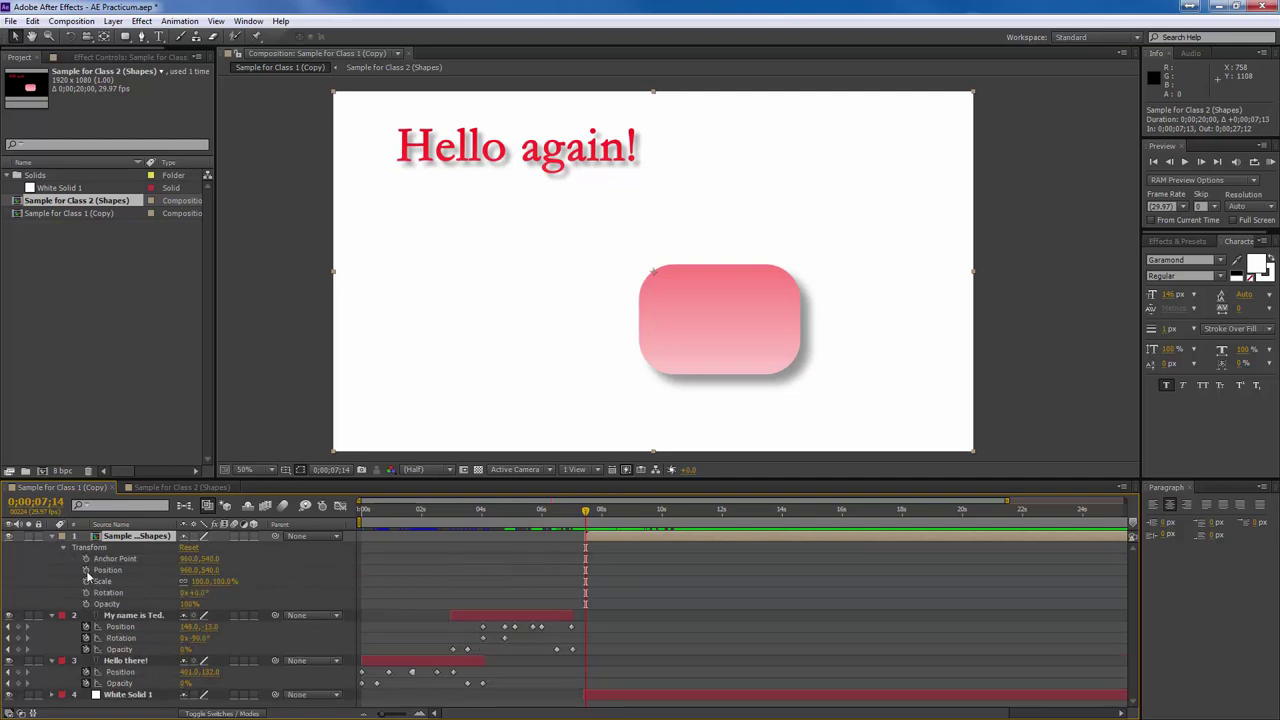
left_click(86, 570)
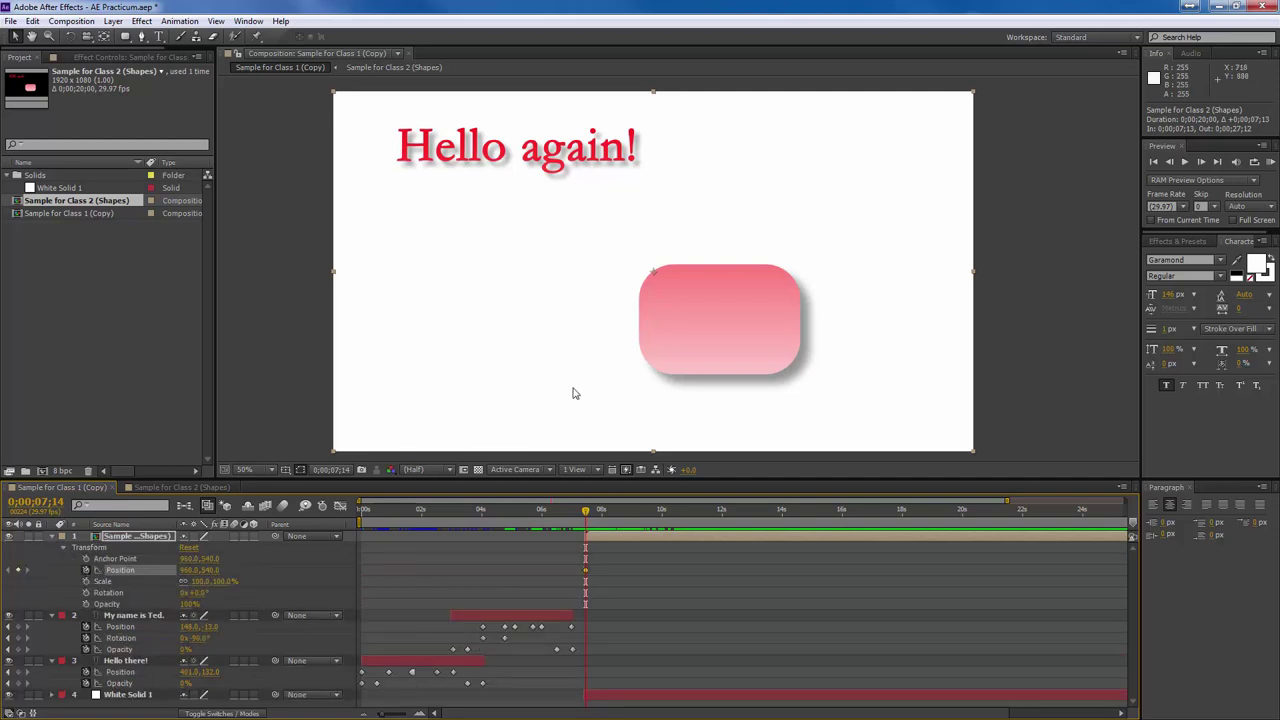
left_click_drag(573, 393, 103, 359)
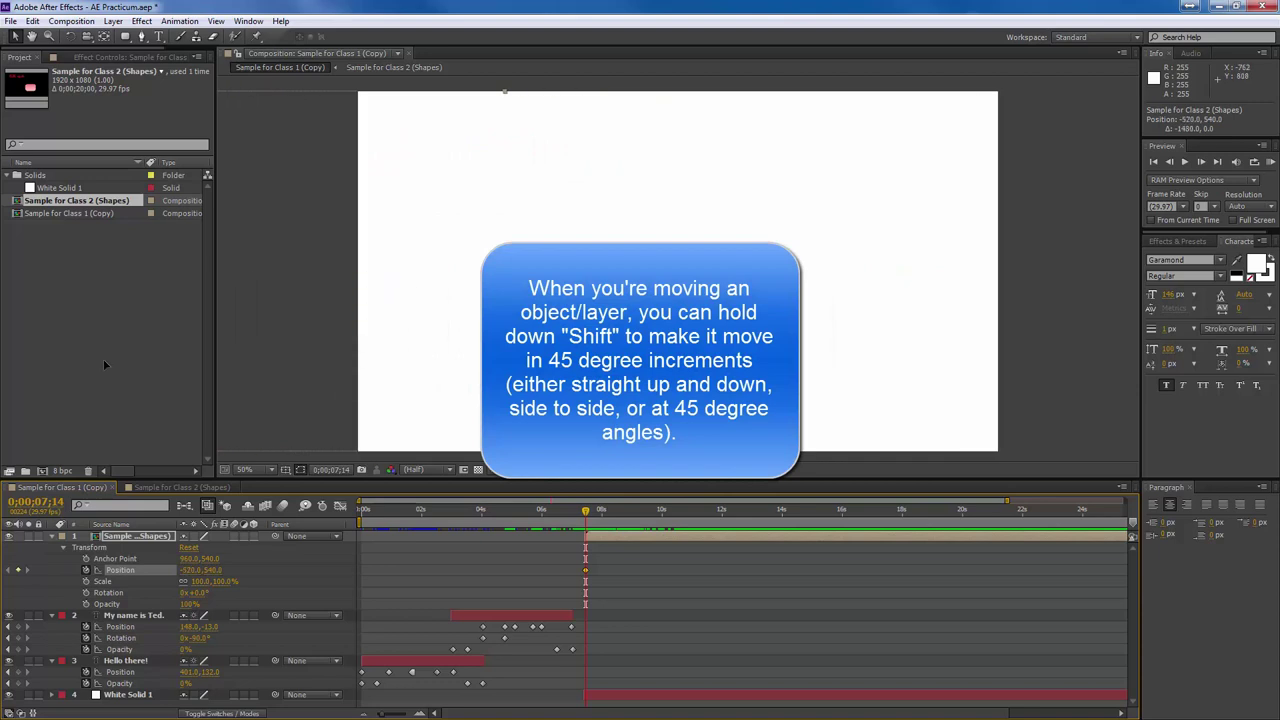
key("Tab")
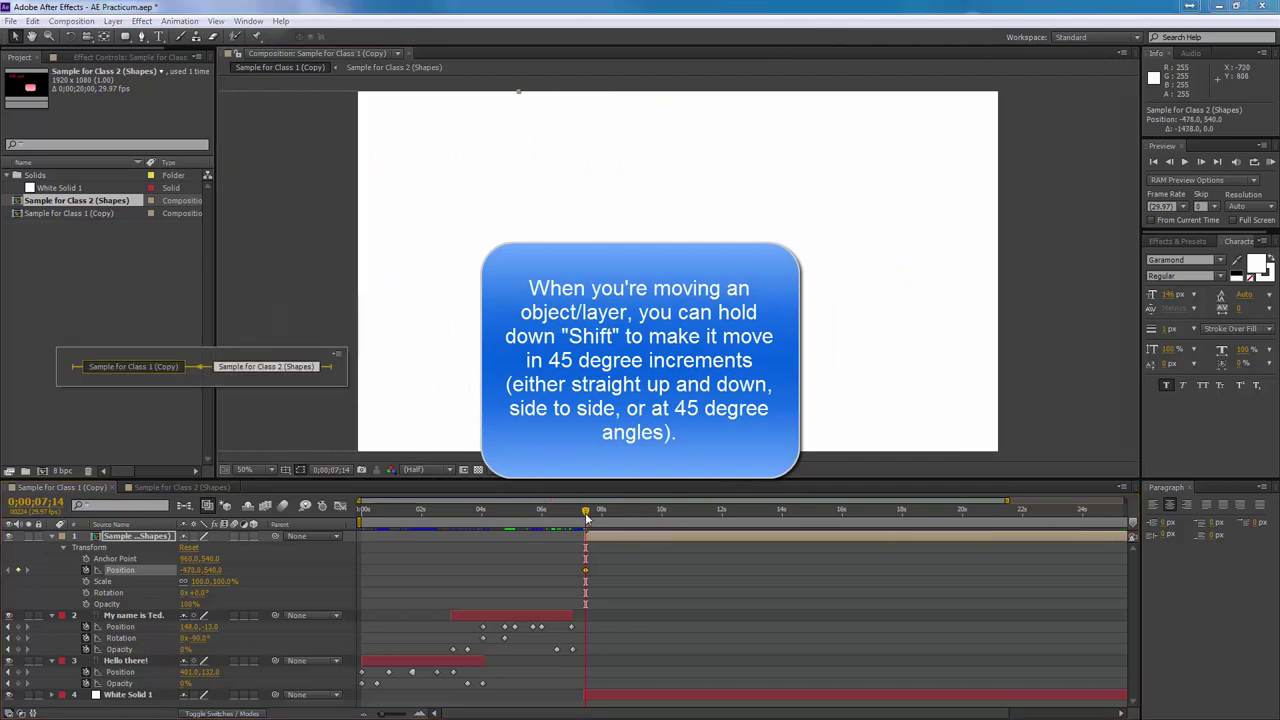
Add a position keyframe at 0;00;09;28 that carries the nested composition out of the opposite side of the frame, at 2882, 540.
left_click_drag(586, 517, 659, 528)
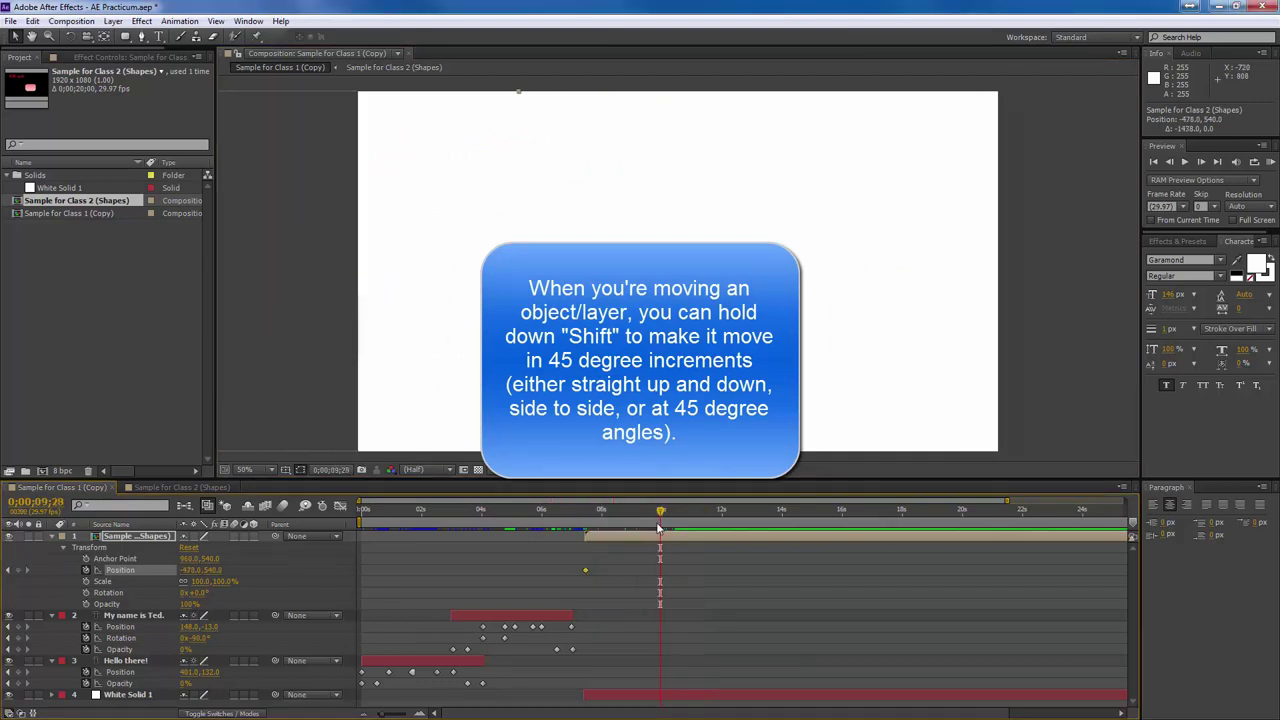
left_click_drag(292, 337, 594, 352)
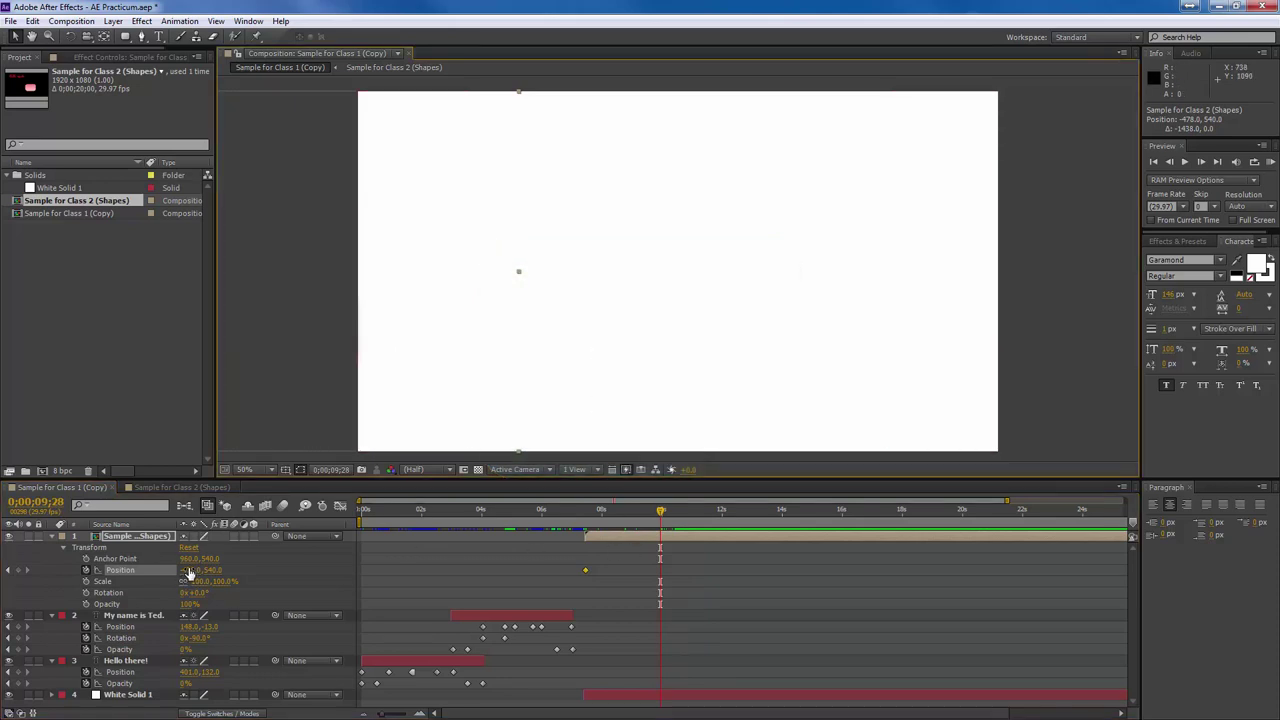
left_click_drag(188, 572, 418, 571)
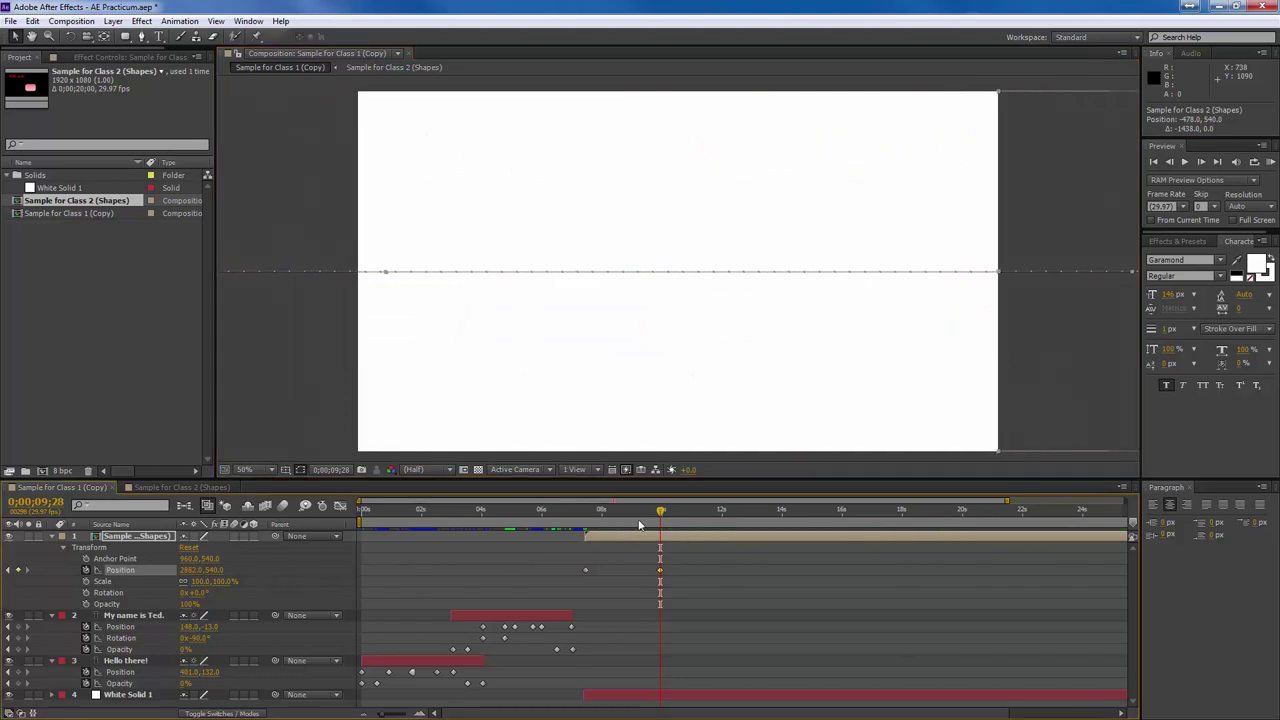
Preview the nested composition sliding across the frame from its first position keyframe, and collapse its layer properties.
left_click_drag(660, 518, 585, 519)
key("space")
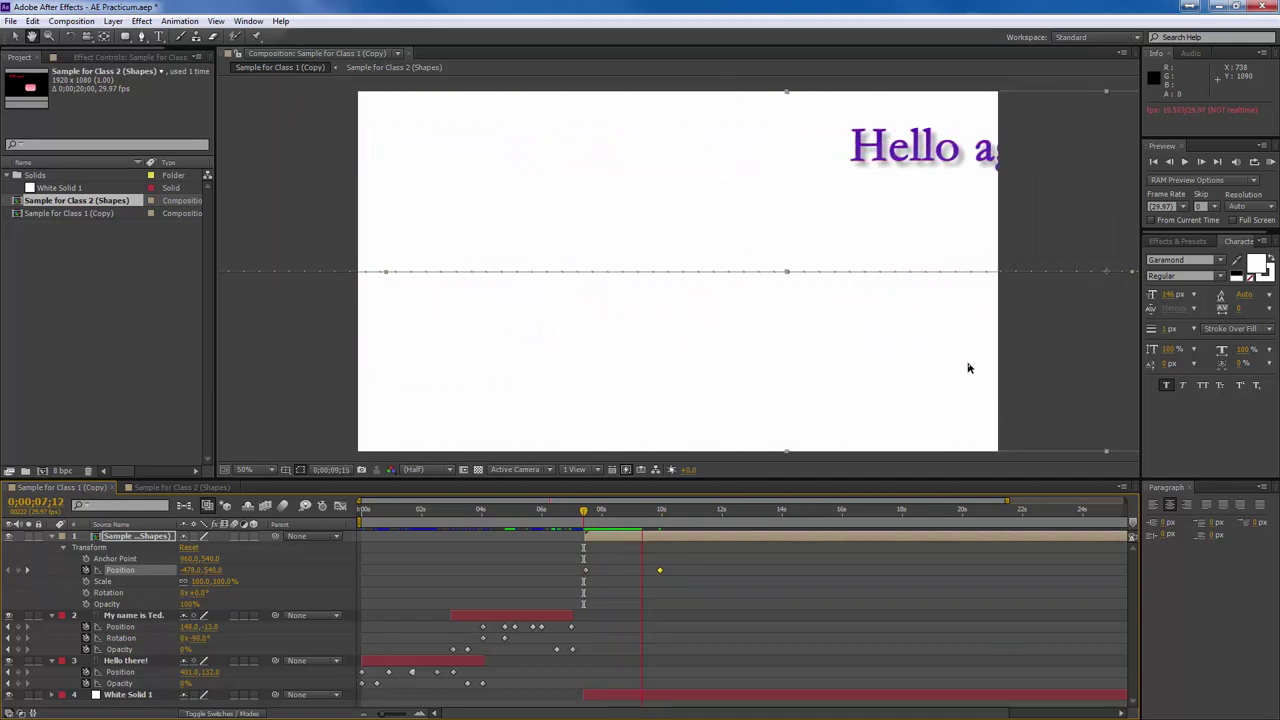
left_click_drag(655, 510, 624, 510)
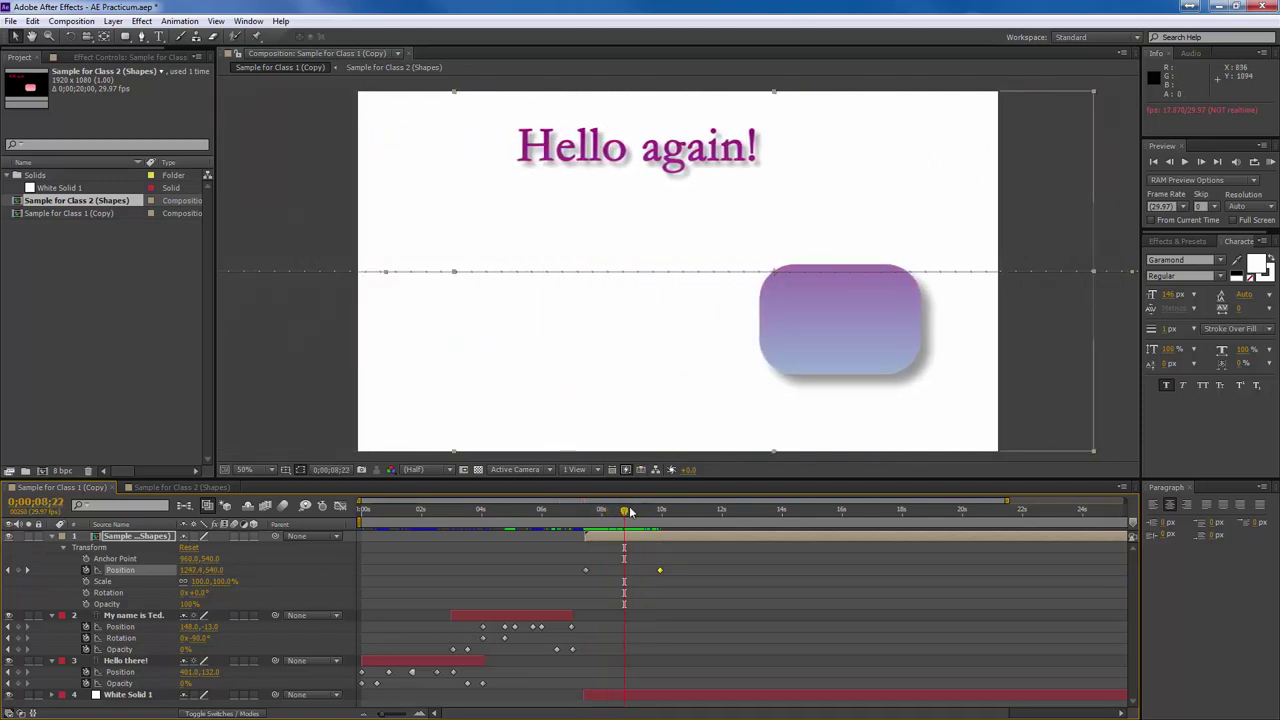
left_click_drag(624, 512, 618, 510)
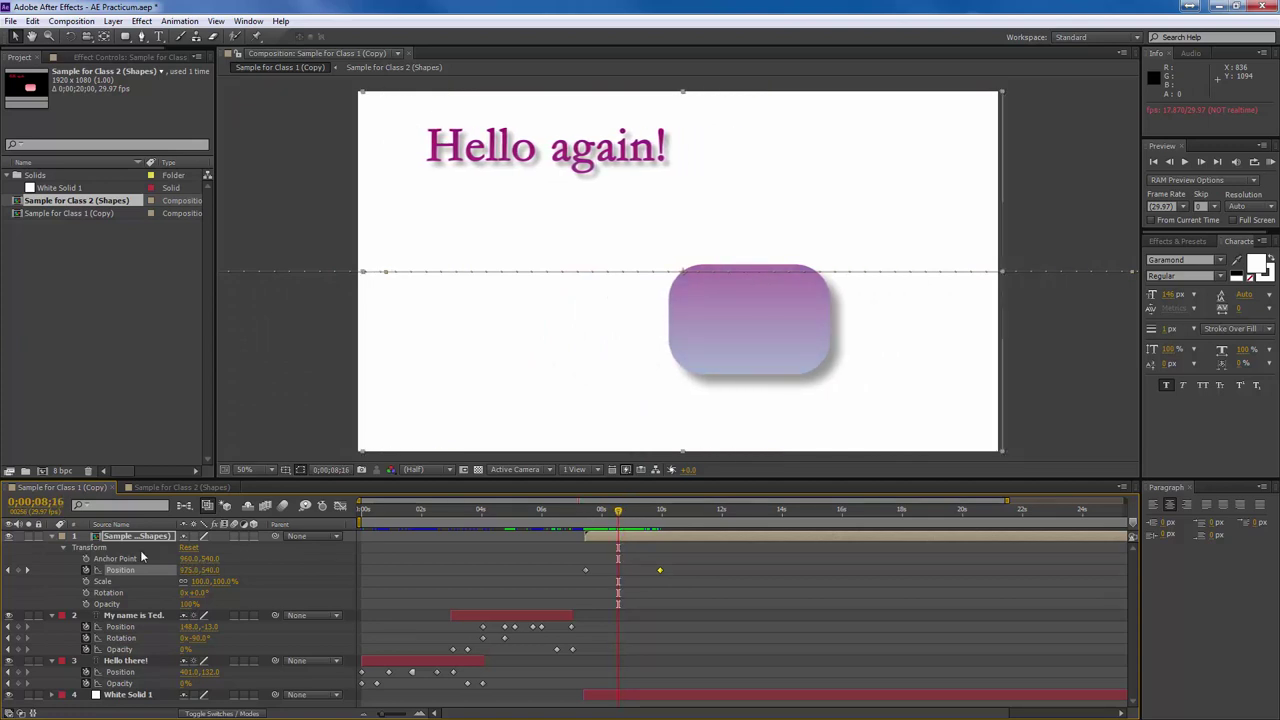
left_click(66, 548)
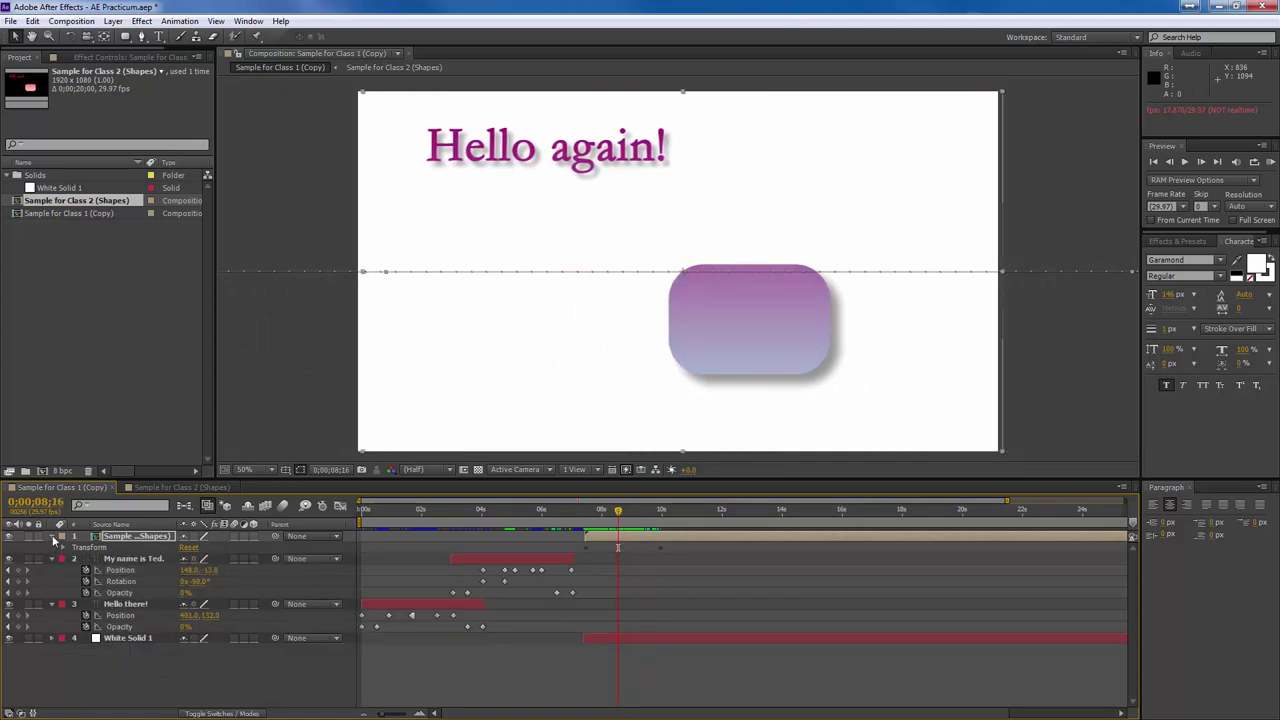
left_click(53, 537)
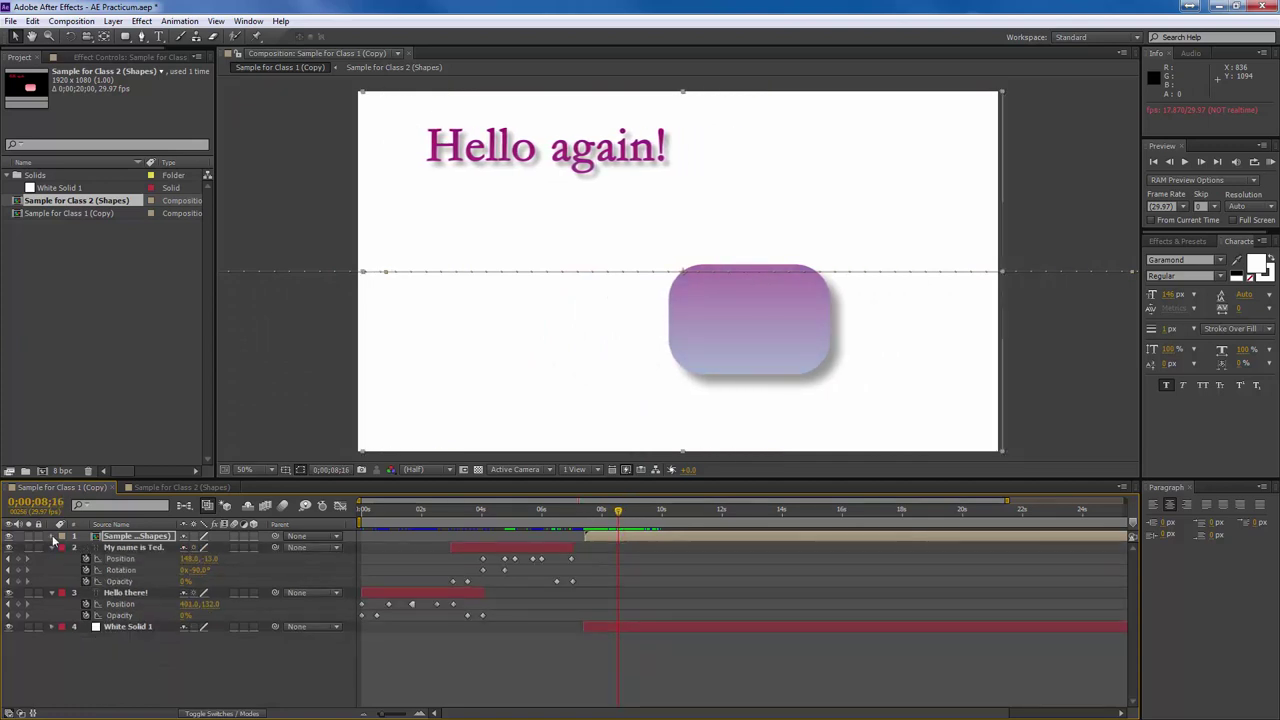
Open Sample for Class 2 (Shapes), select the Hello again! text, and show the lowest White Solid 1 background.
left_click(167, 488)
left_click(145, 538)
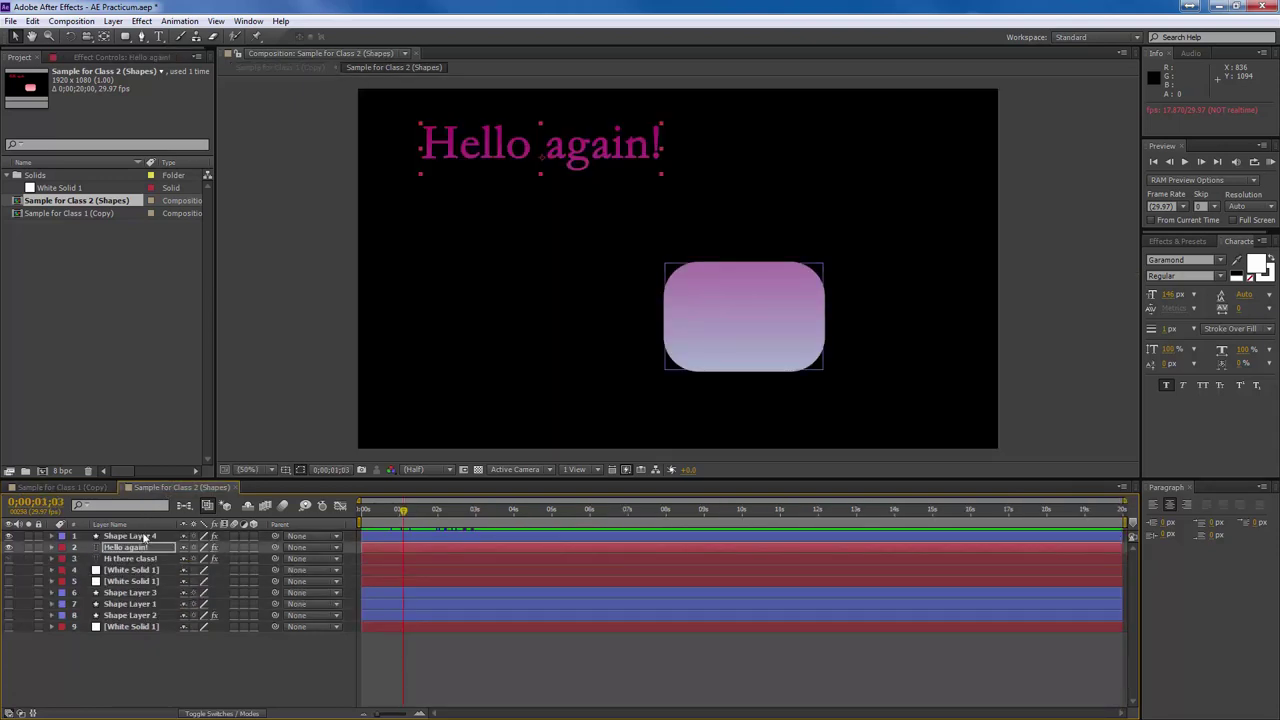
left_click(152, 548)
left_click(9, 626)
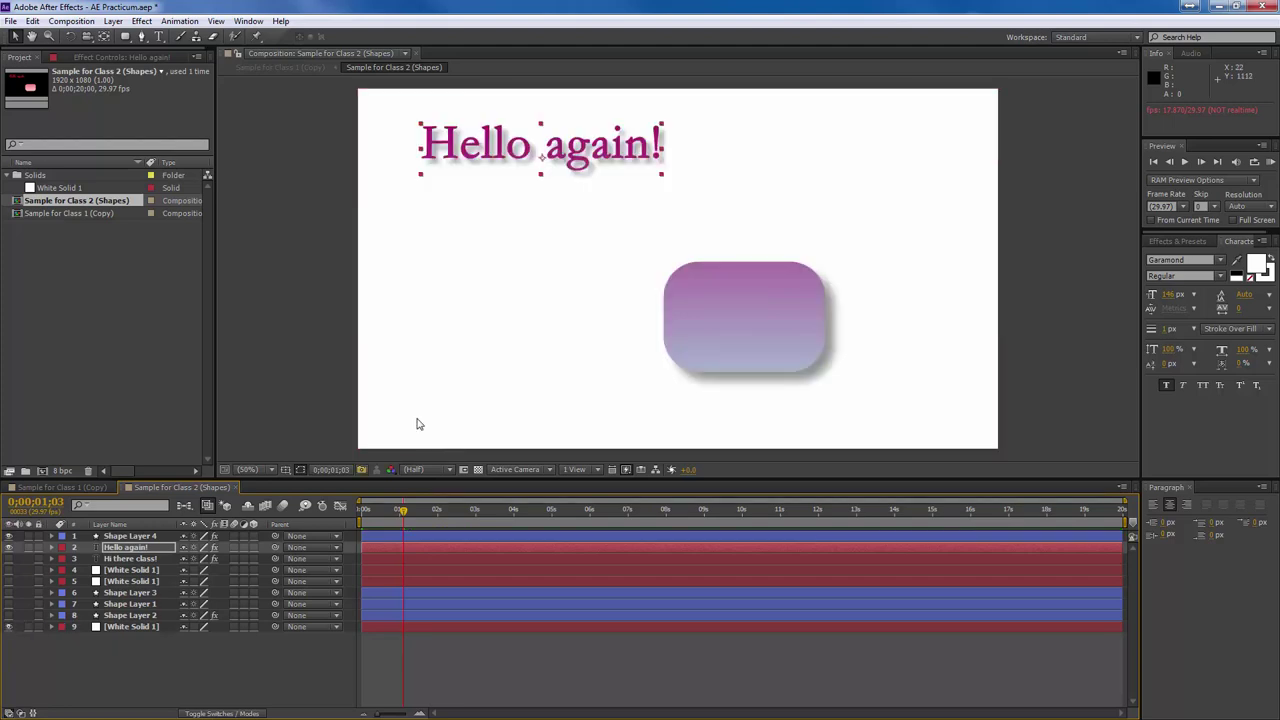
Apply the Bevel Alpha effect to the Hello again! text.
left_click(142, 21)
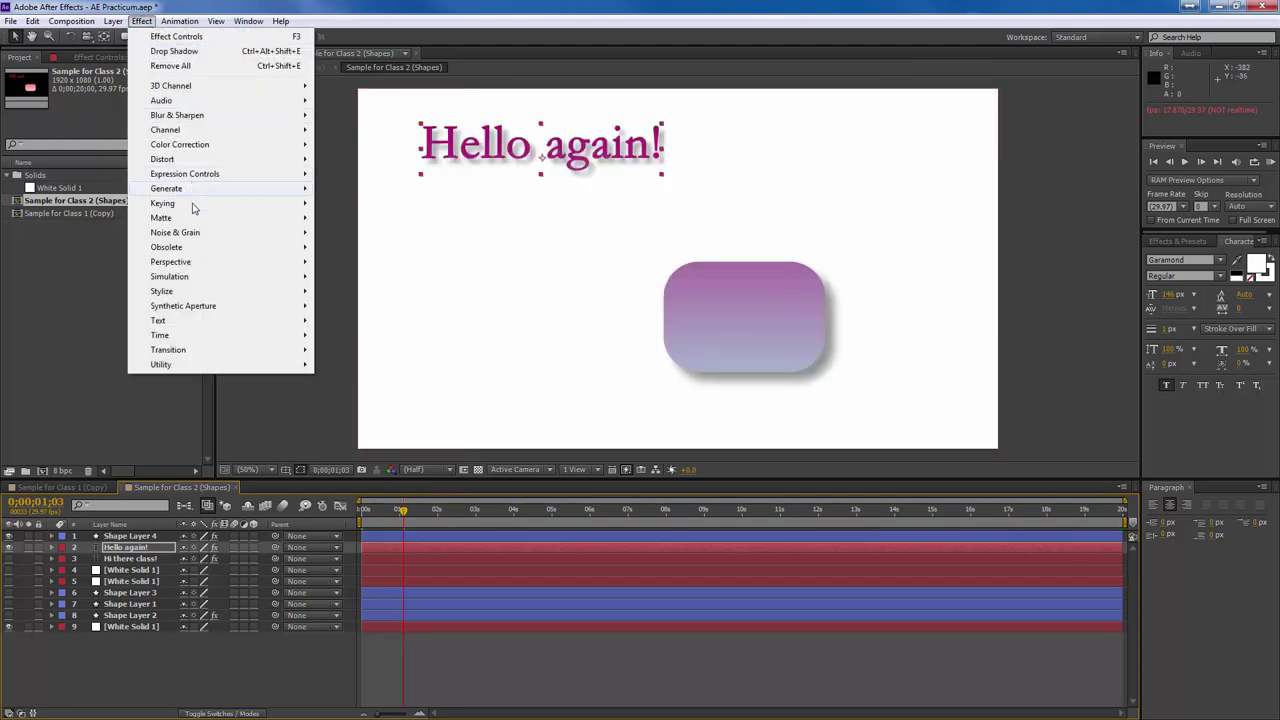
mouse_move(195, 220)
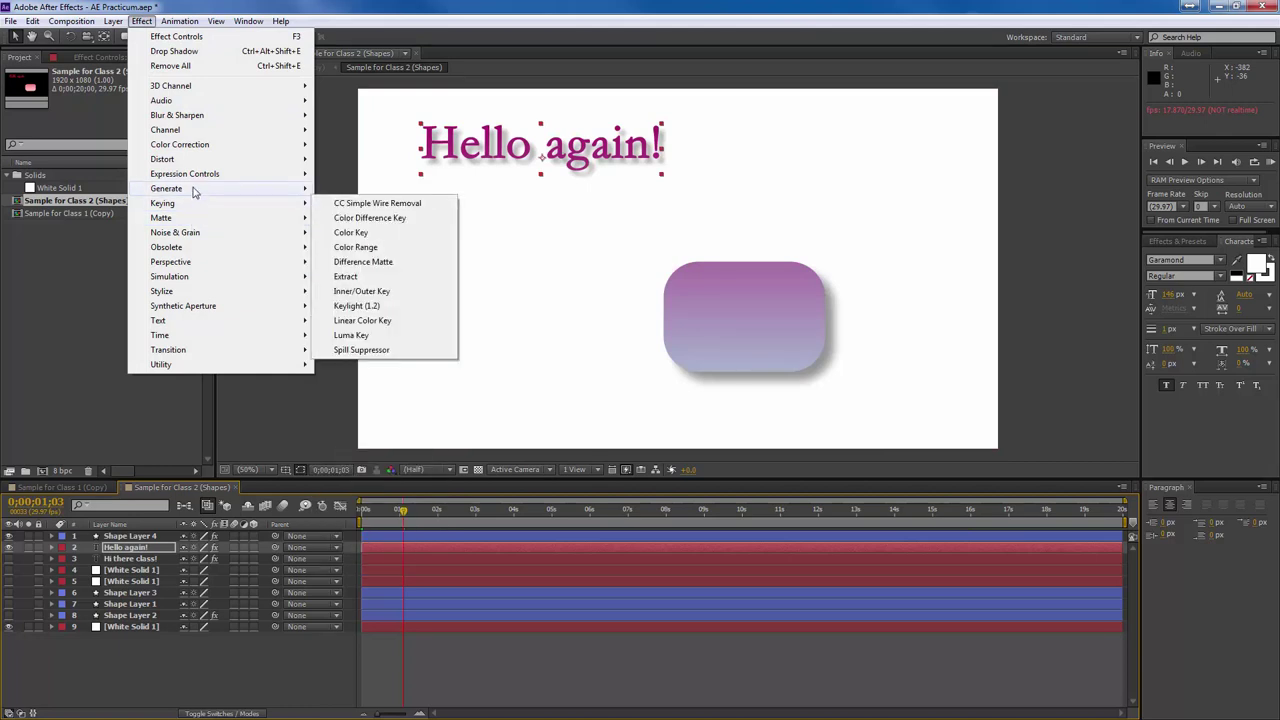
mouse_move(196, 192)
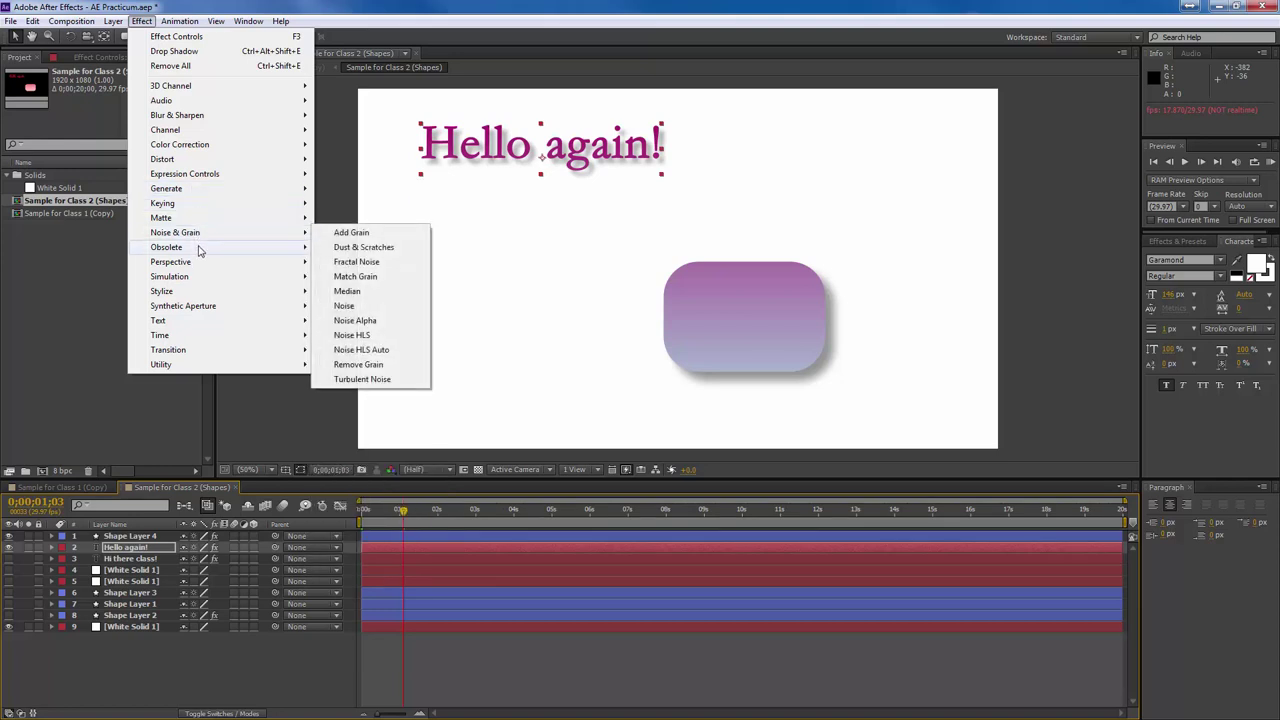
mouse_move(200, 268)
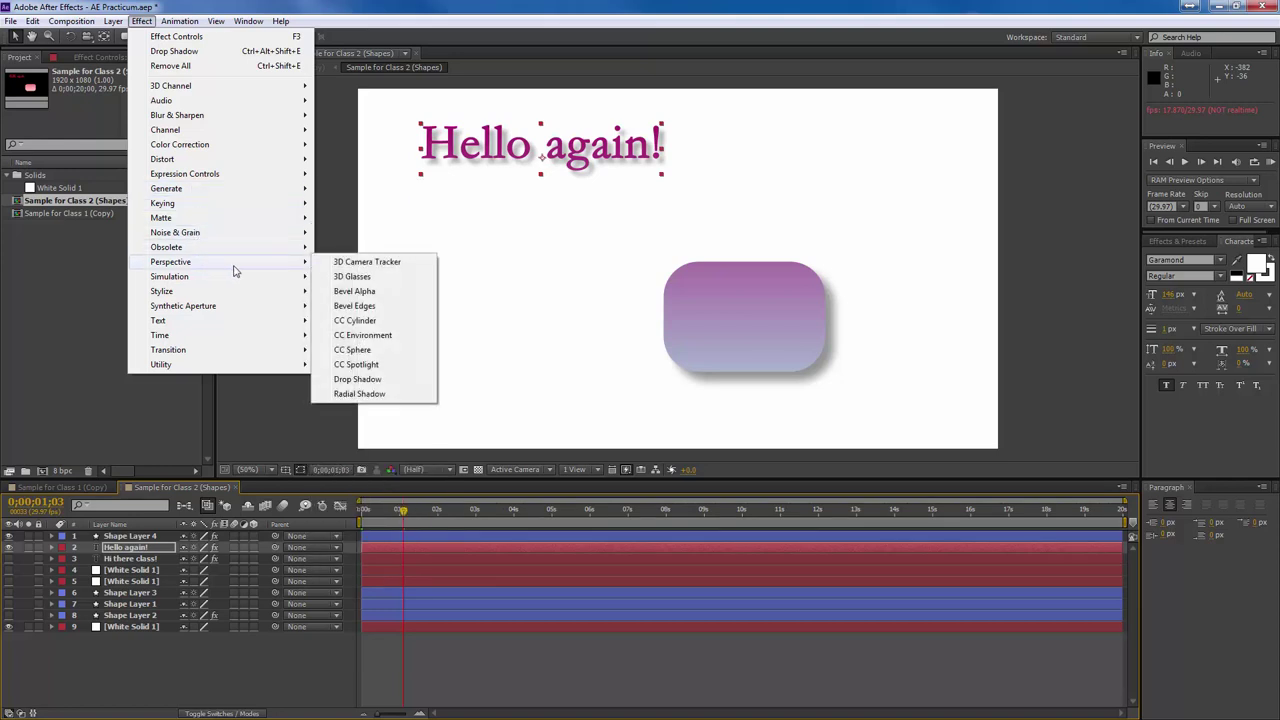
left_click(346, 292)
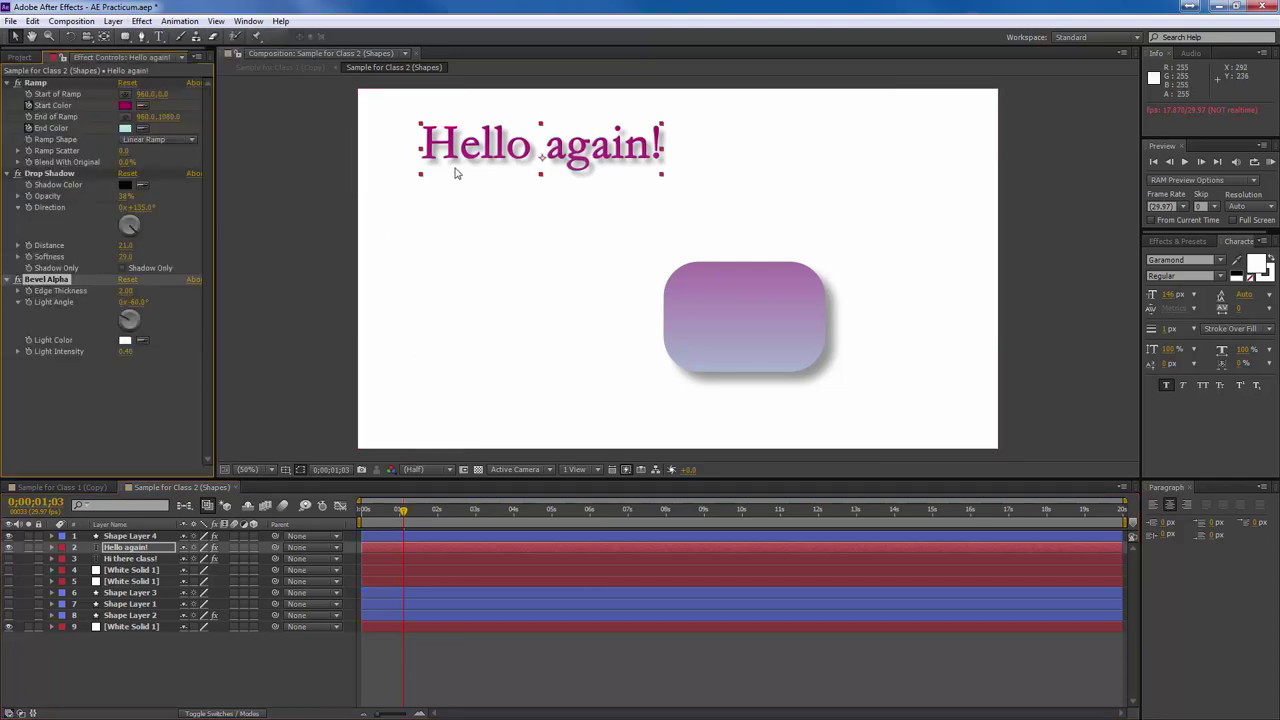
Examine the bevelled Hello again! text up close, comparing it with all its effects and with only Bevel Alpha switched off and on.
scroll(474, 174, "up", 2)
left_click_drag(463, 169, 597, 337)
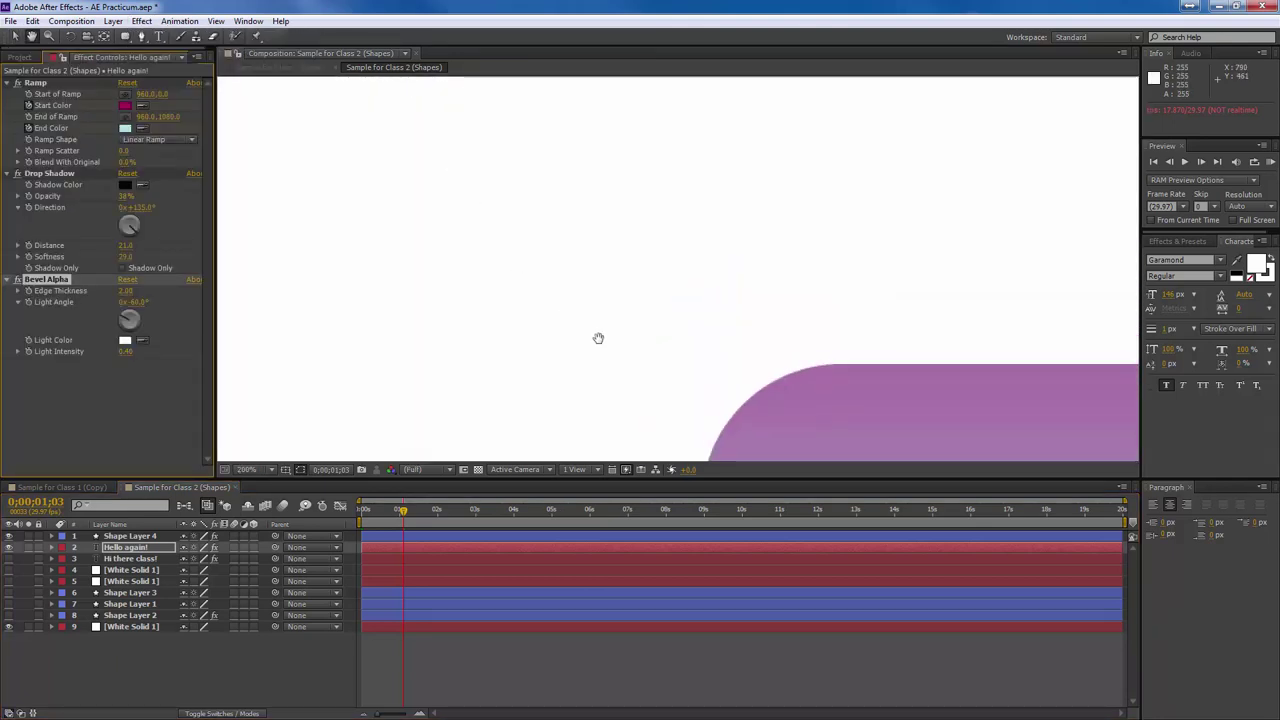
scroll(532, 290, "up", 1)
left_click_drag(532, 290, 703, 340)
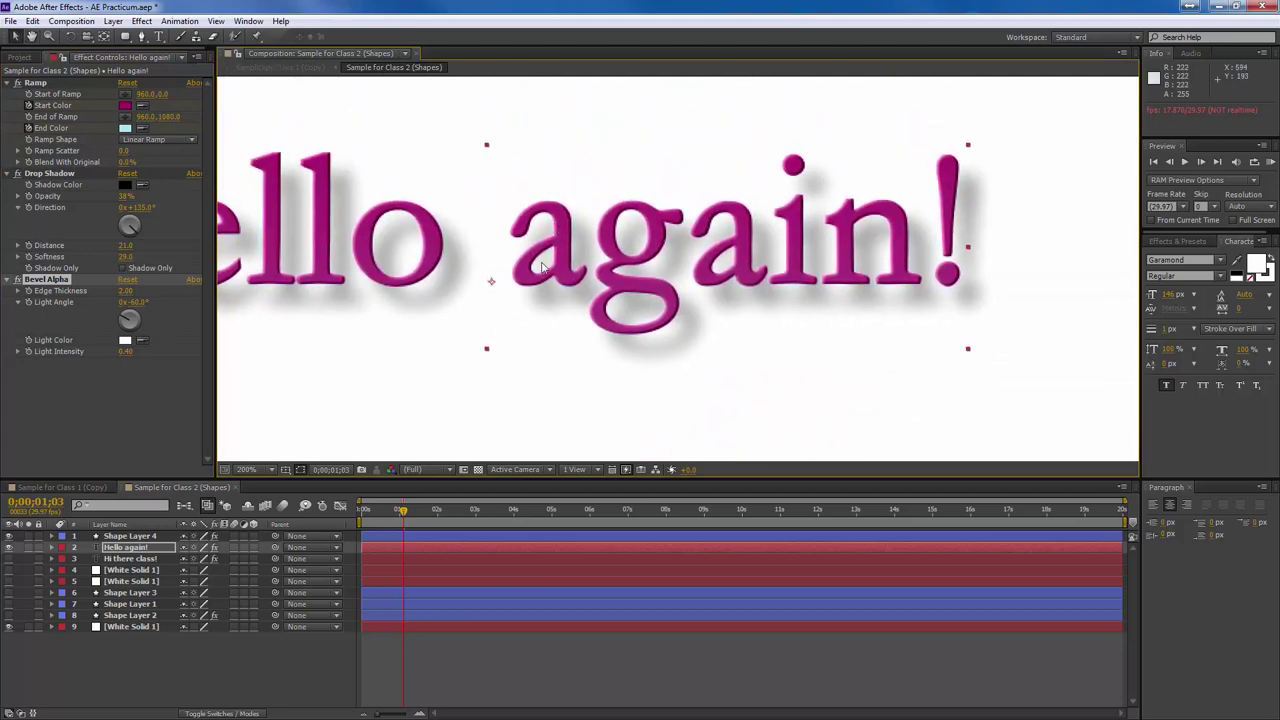
key("comma")
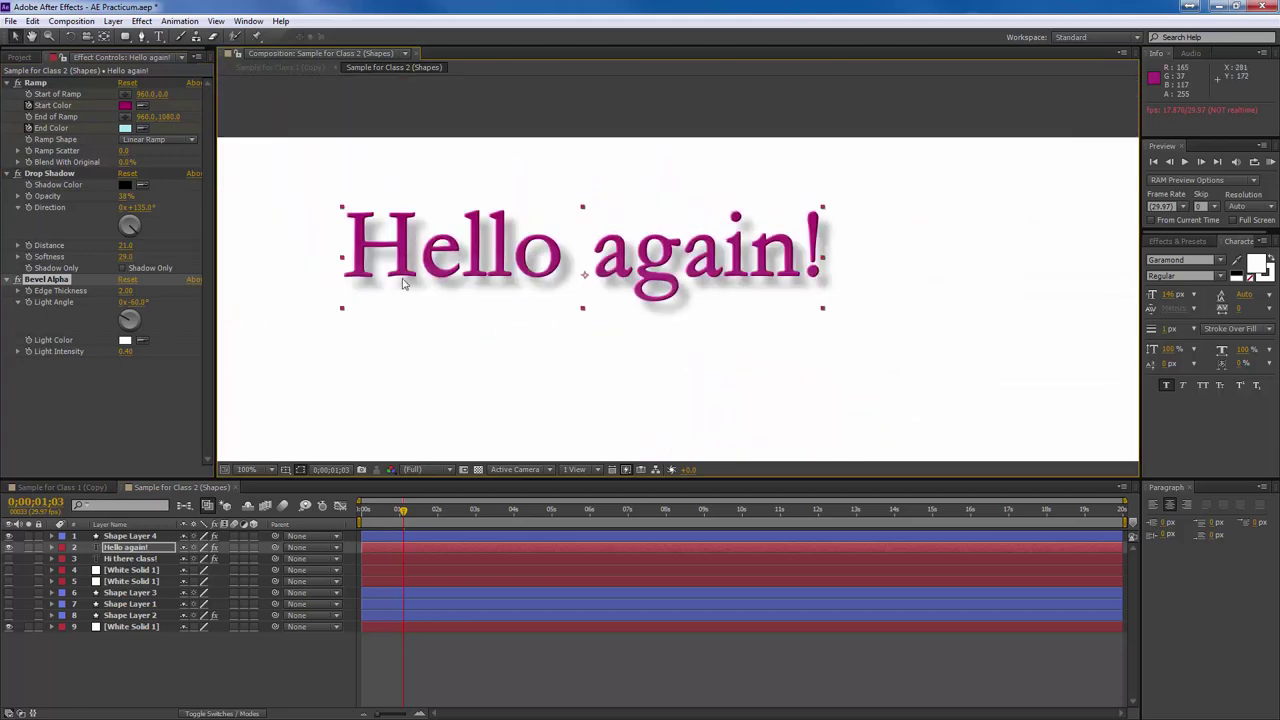
left_click(214, 548)
left_click(214, 548)
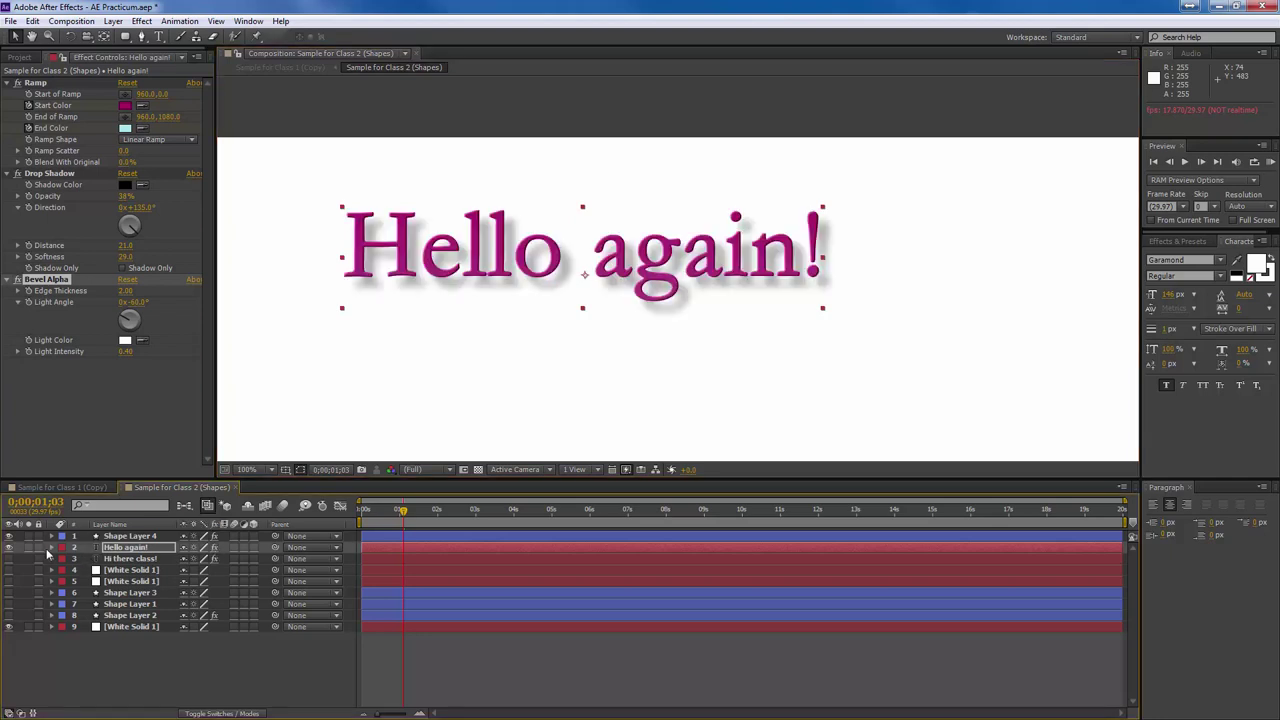
left_click(52, 548)
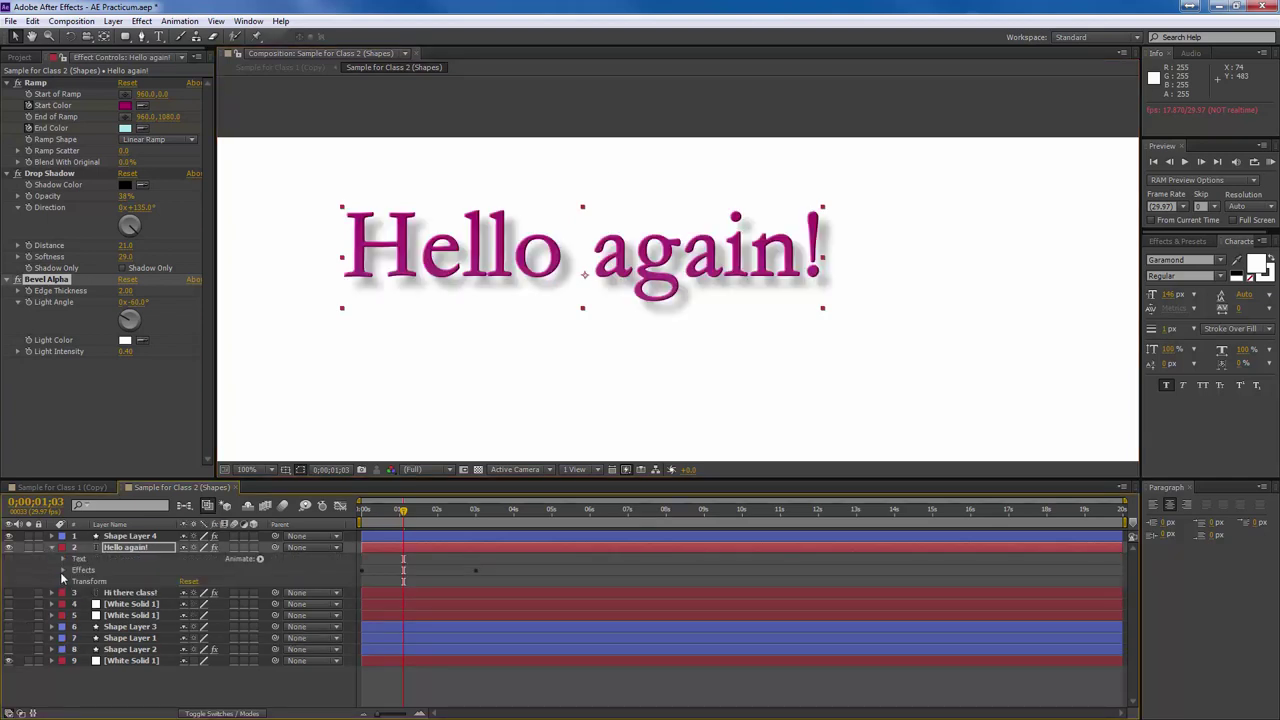
left_click(62, 570)
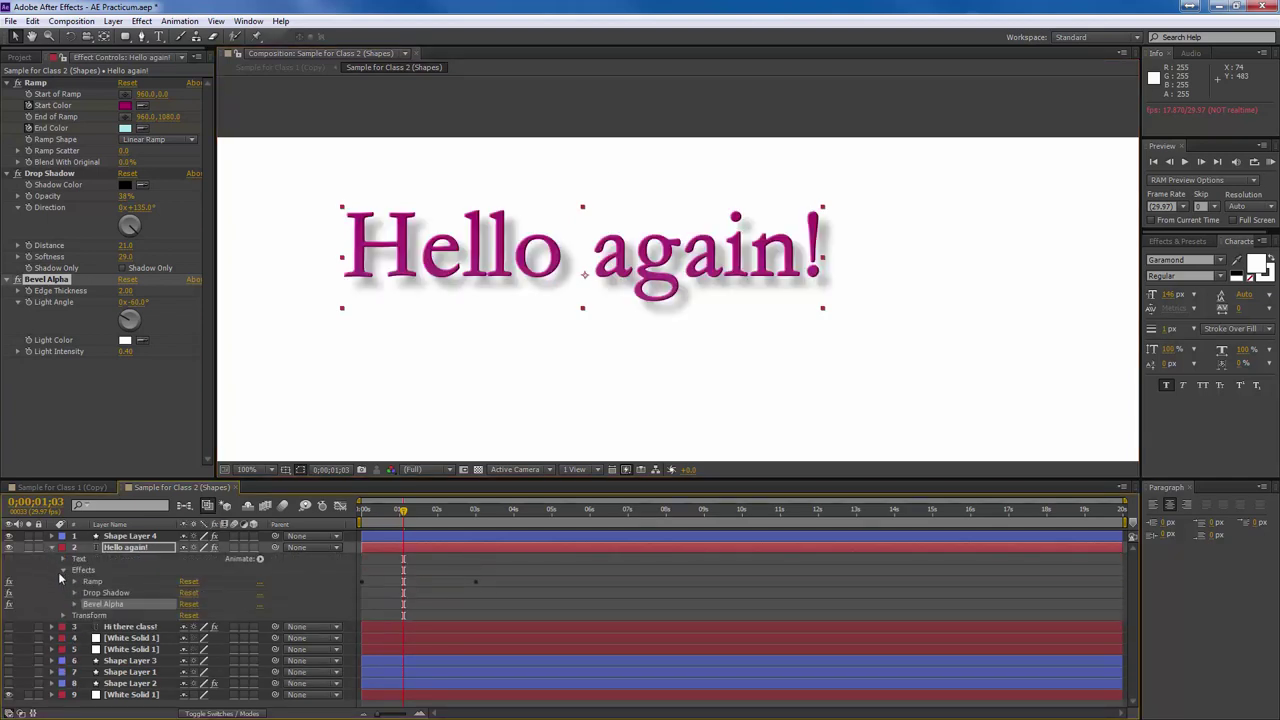
left_click(9, 605)
left_click(10, 606)
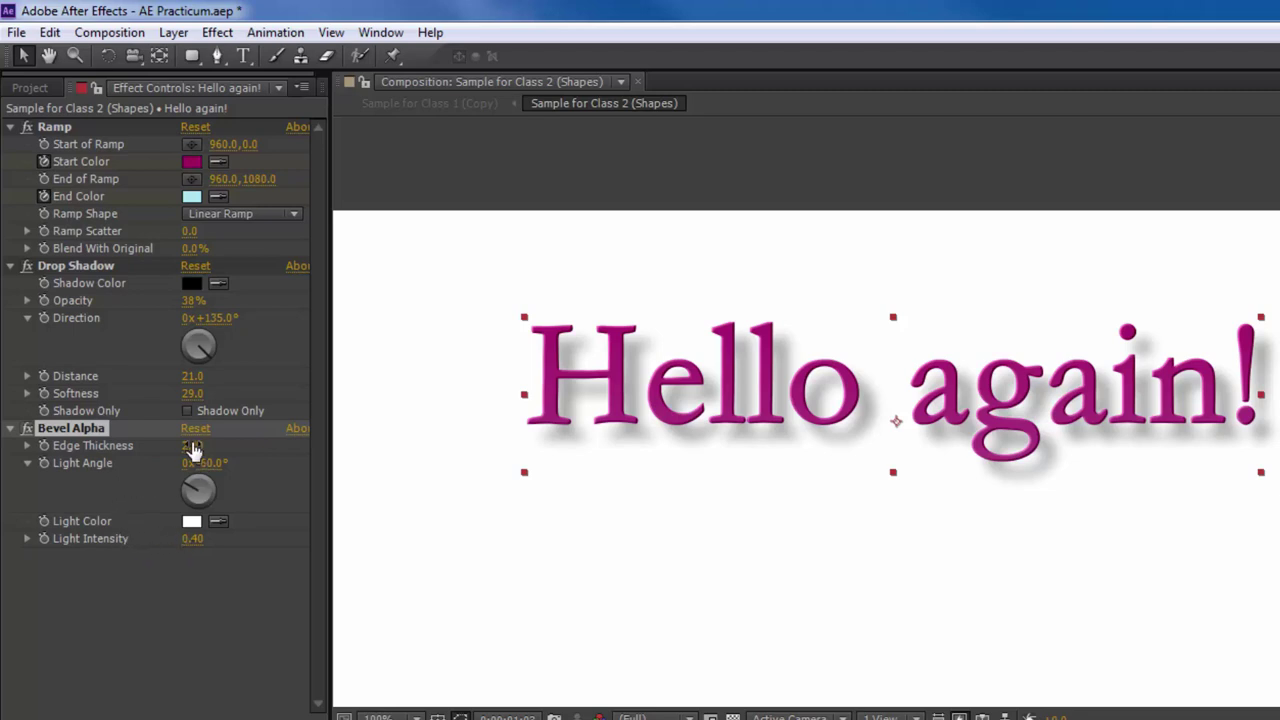
Set the text's Bevel Alpha edge thickness to 6.30 and fit the whole composition in view.
left_click_drag(193, 446, 237, 441)
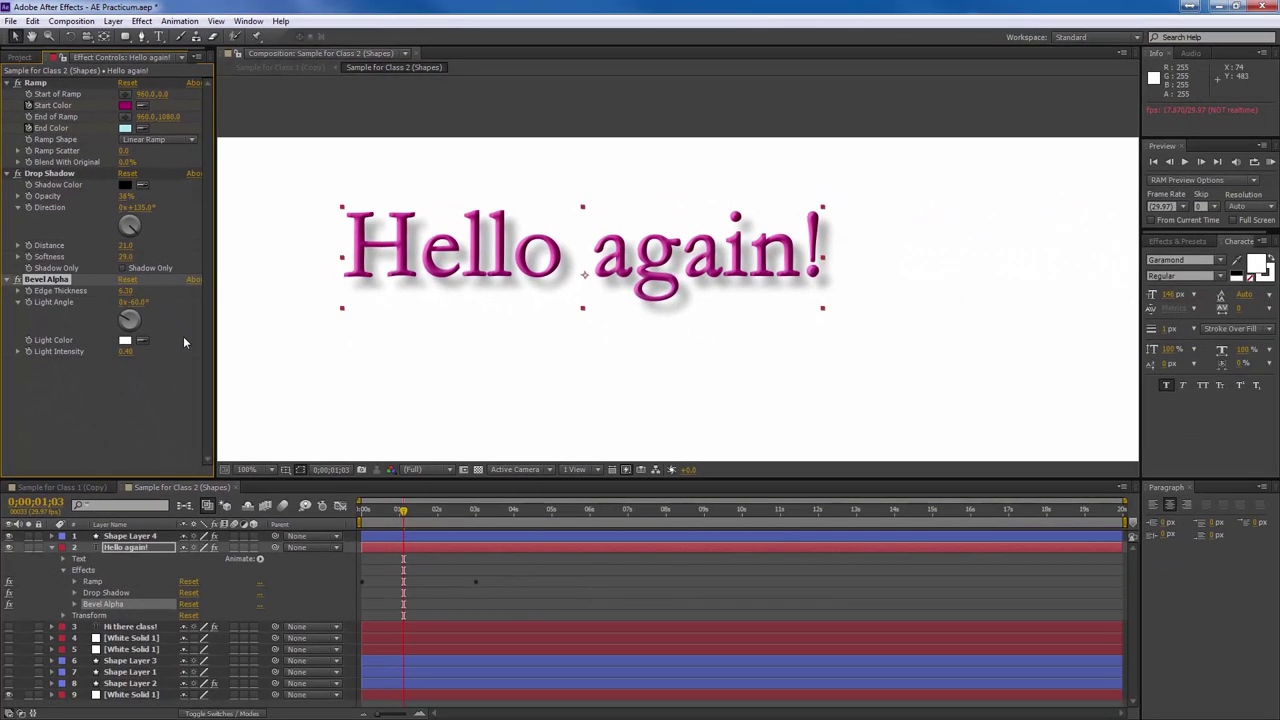
key("comma")
key("comma")
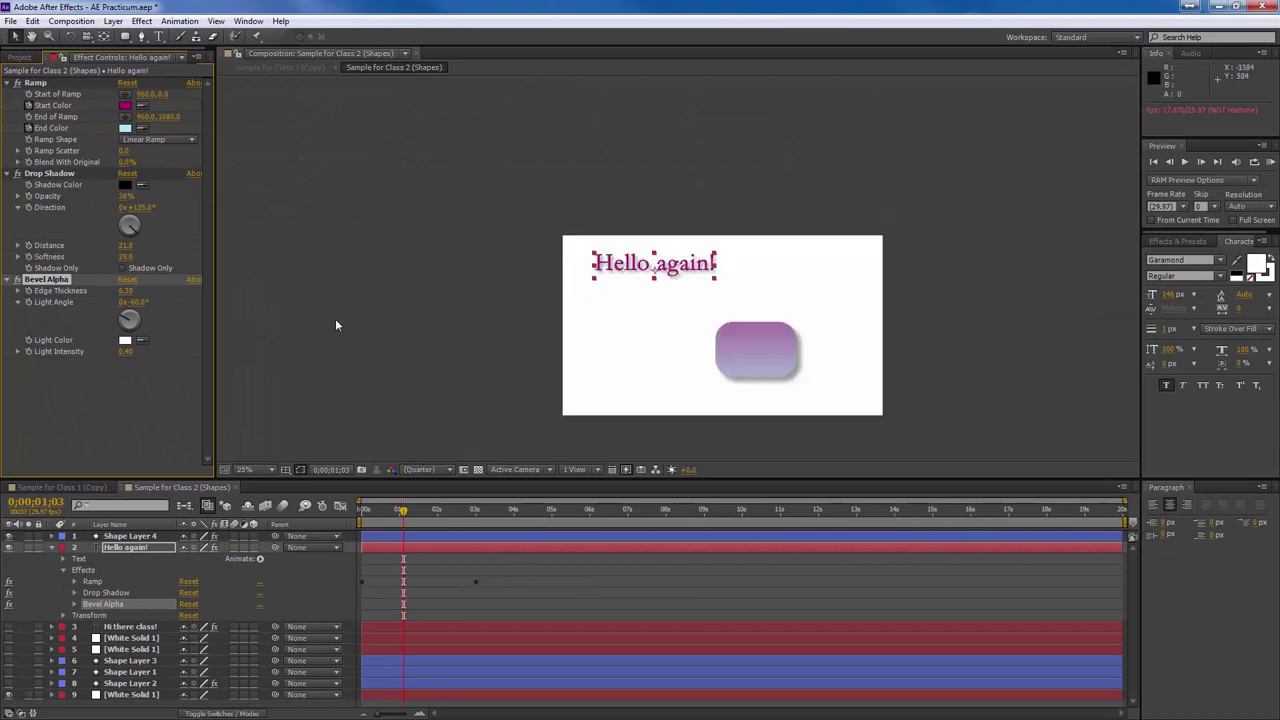
key("period")
left_click(268, 469)
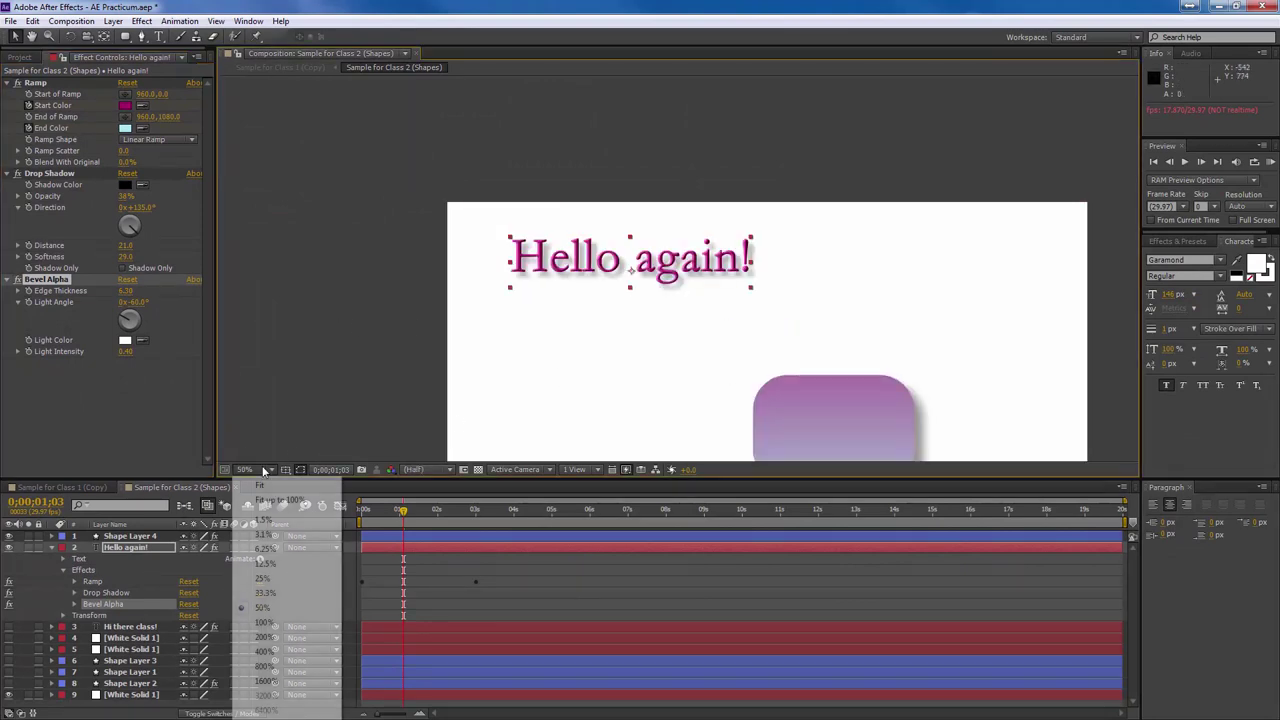
left_click(262, 486)
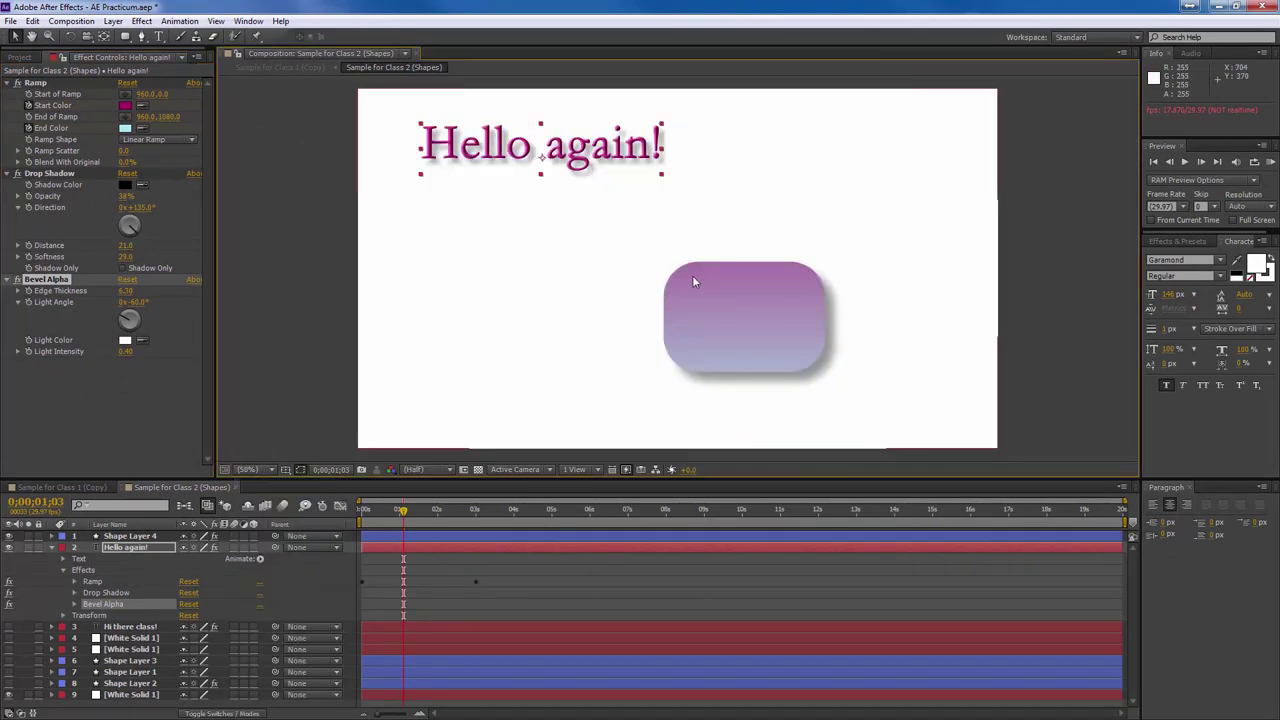
Apply the Bevel Alpha effect to the rounded rectangle on Shape Layer 4.
left_click(727, 357)
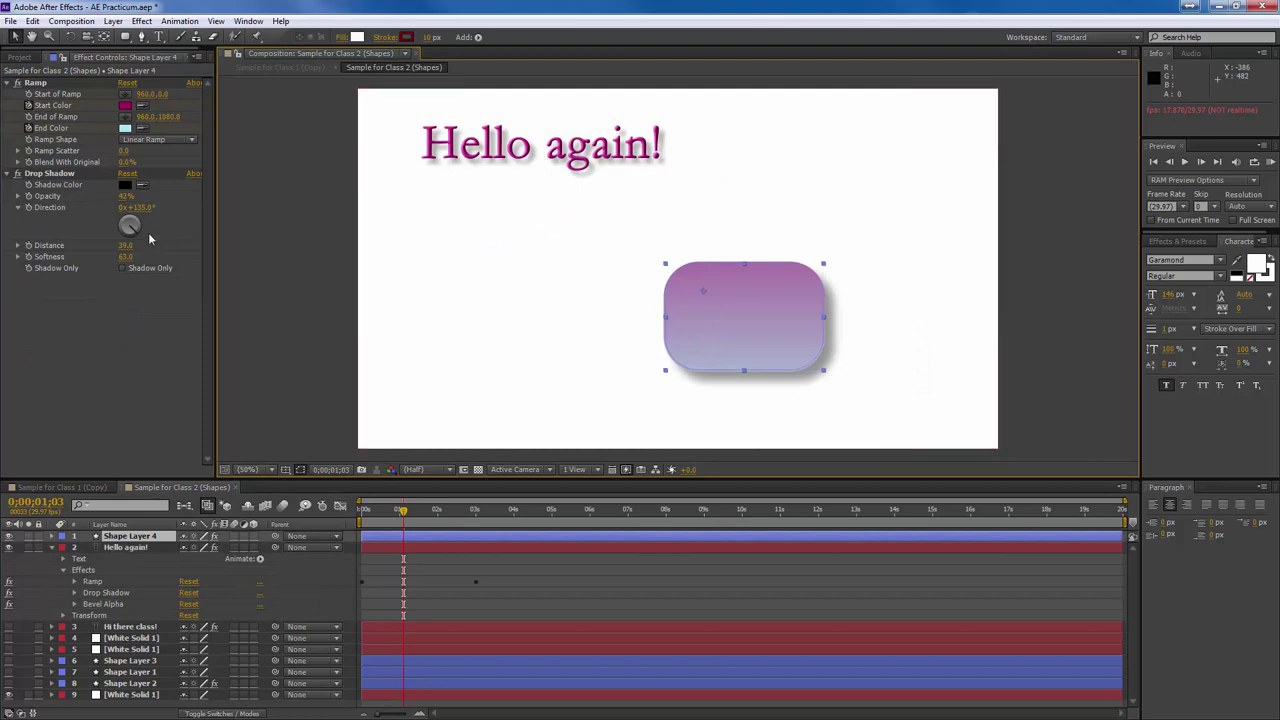
left_click(141, 21)
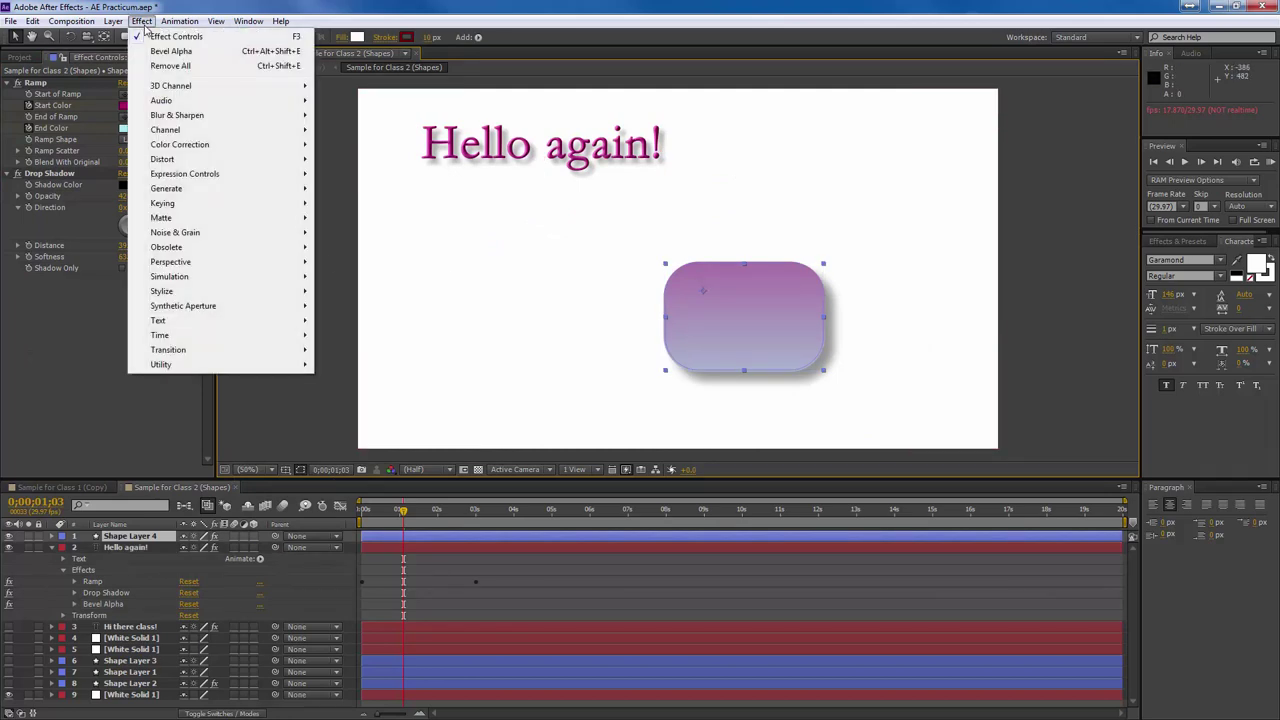
left_click(162, 52)
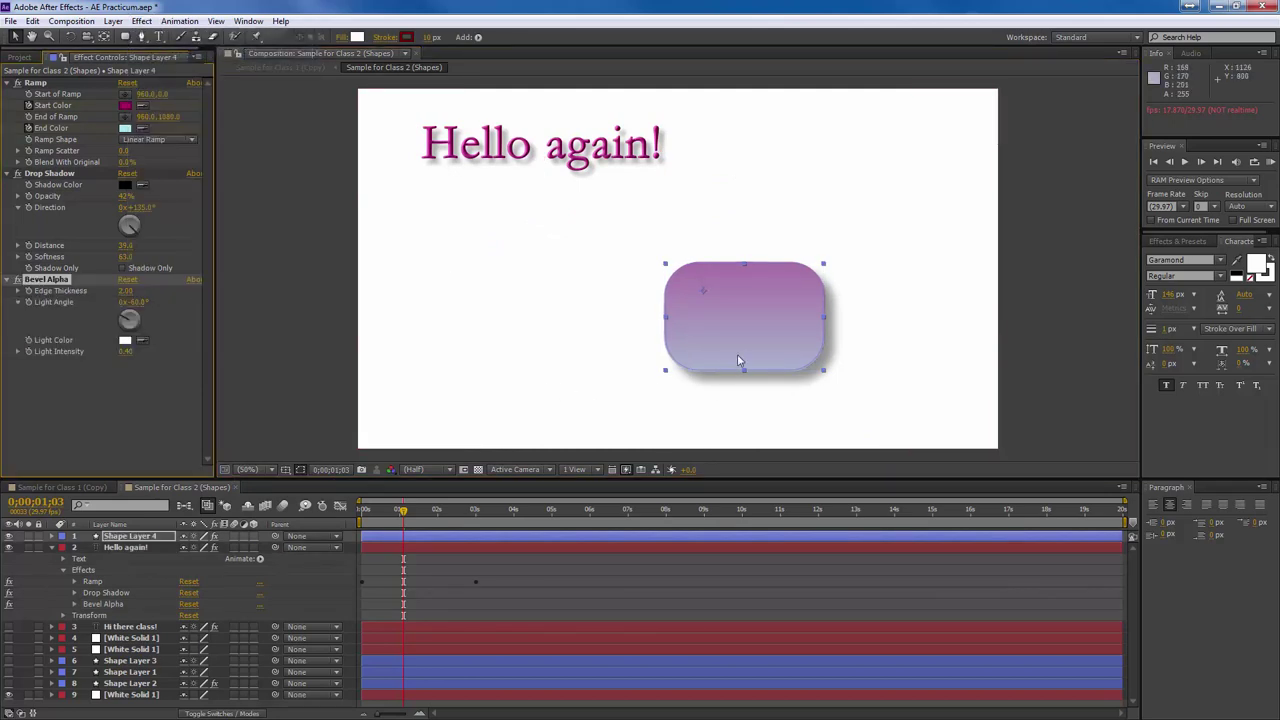
Set the rounded rectangle's Bevel Alpha edge thickness to 24.70 and fit the whole composition in view.
key("period")
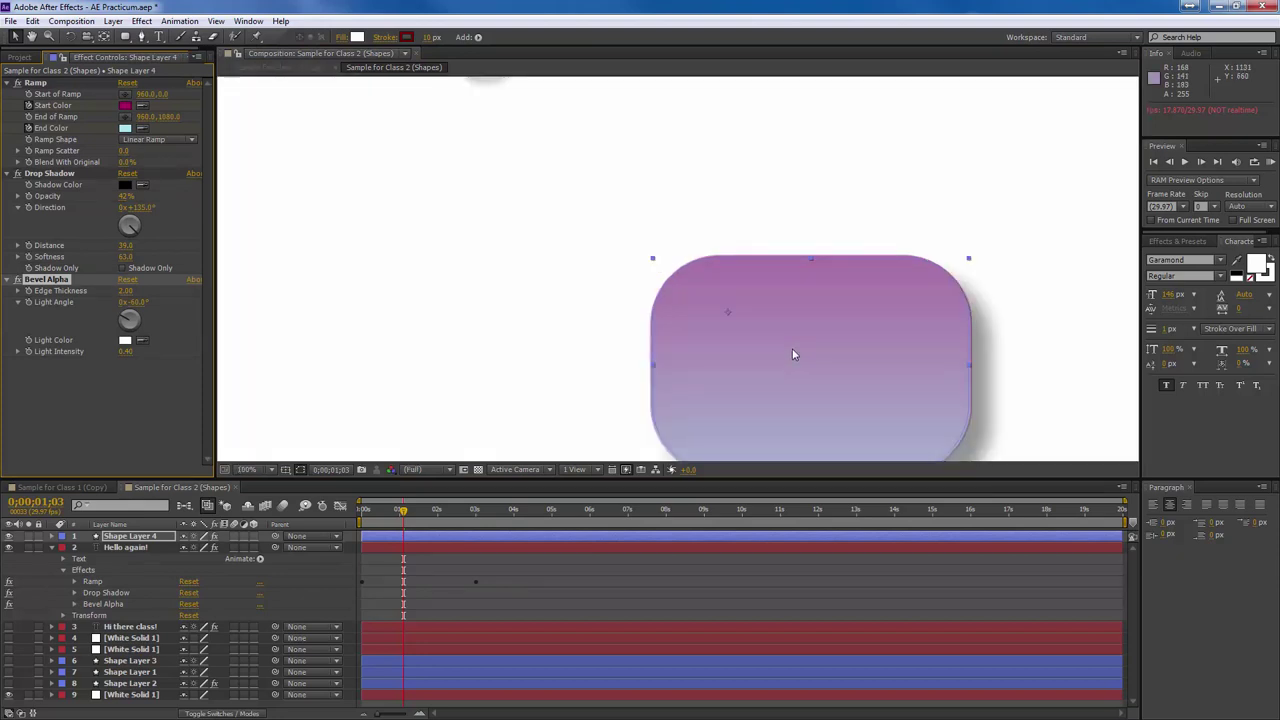
key("h")
left_click_drag(771, 343, 659, 313)
key("period")
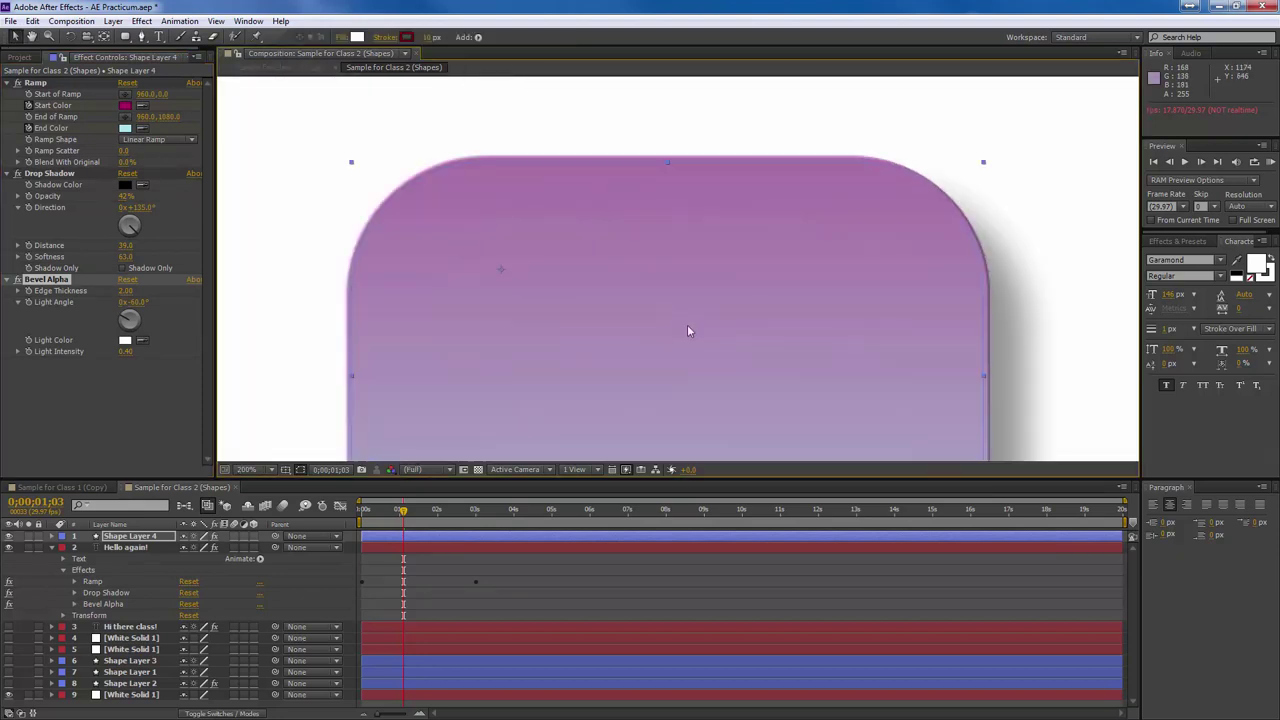
key("comma")
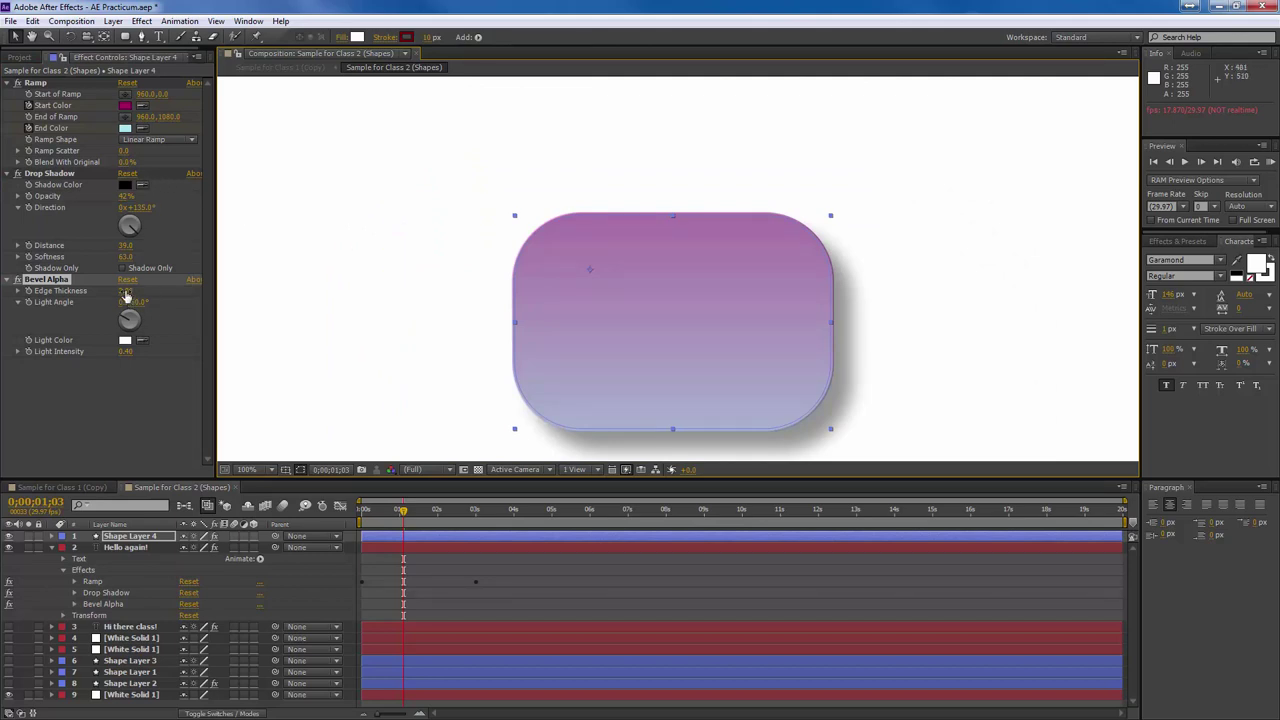
left_click_drag(126, 290, 285, 292)
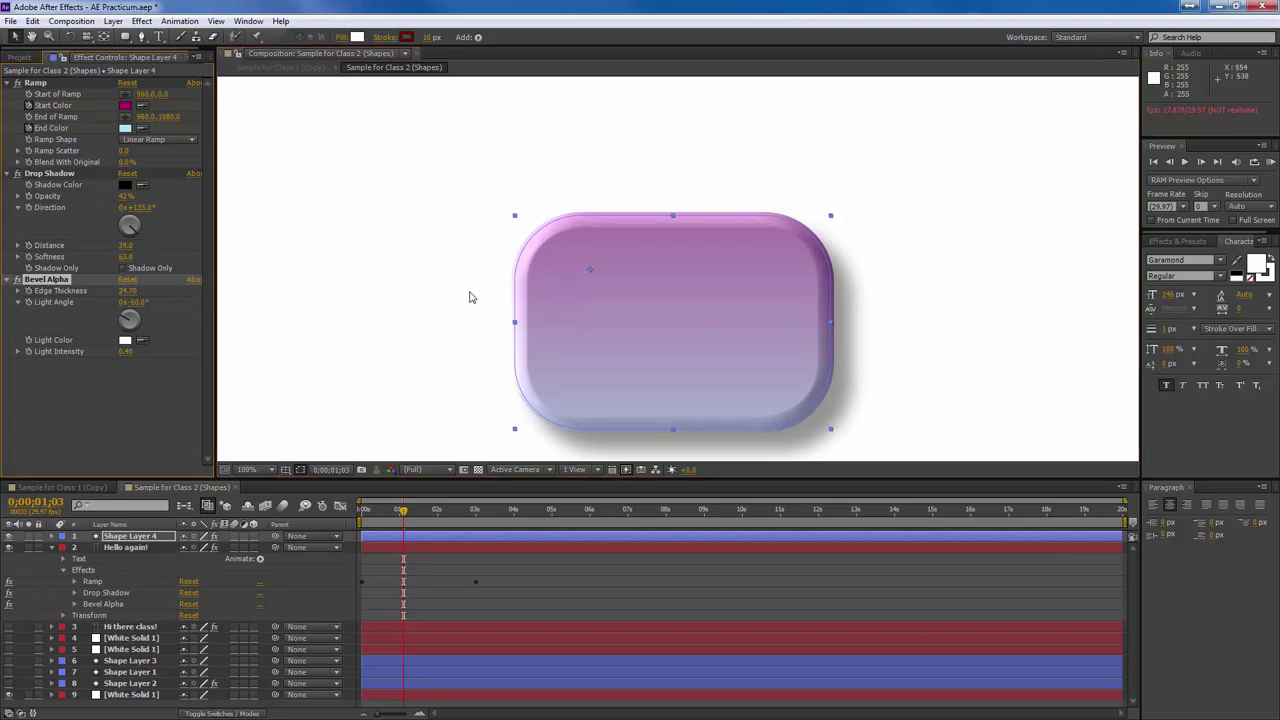
key("comma")
key("space")
mouse_move(470, 297)
left_mouse_down()
mouse_move(477, 331)
mouse_move(465, 312)
left_mouse_up()
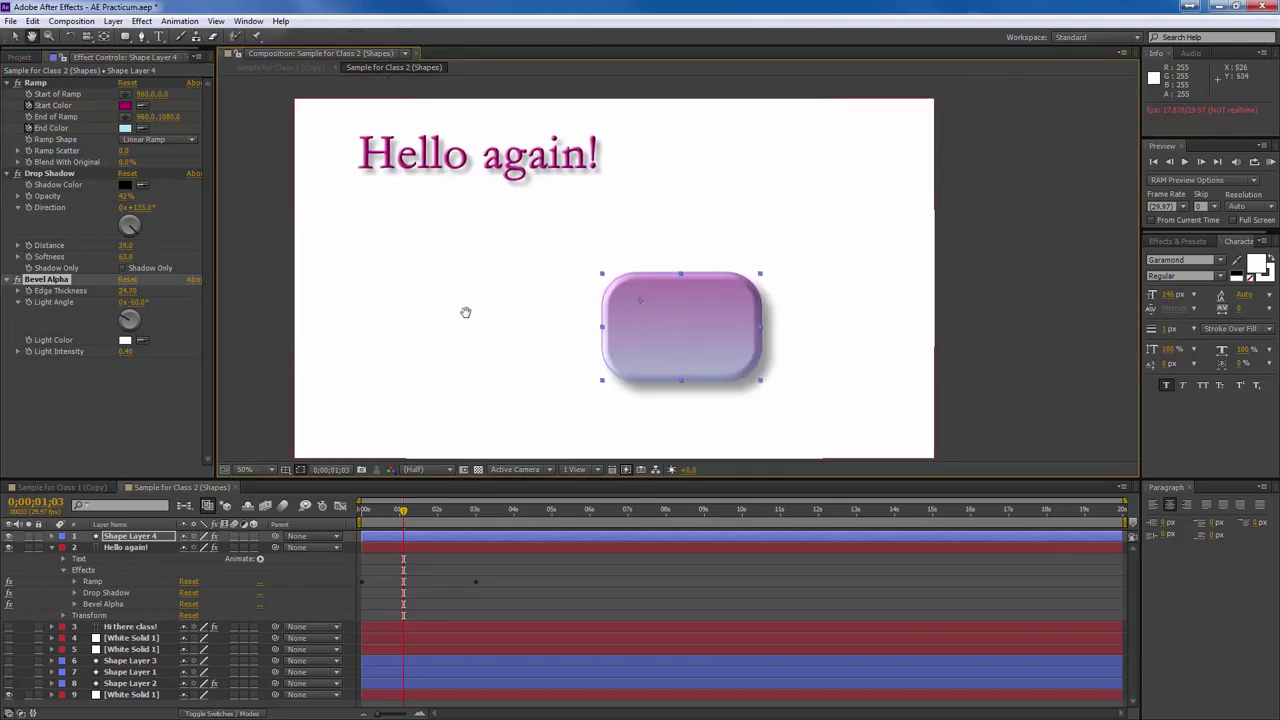
left_click(258, 469)
left_click(262, 486)
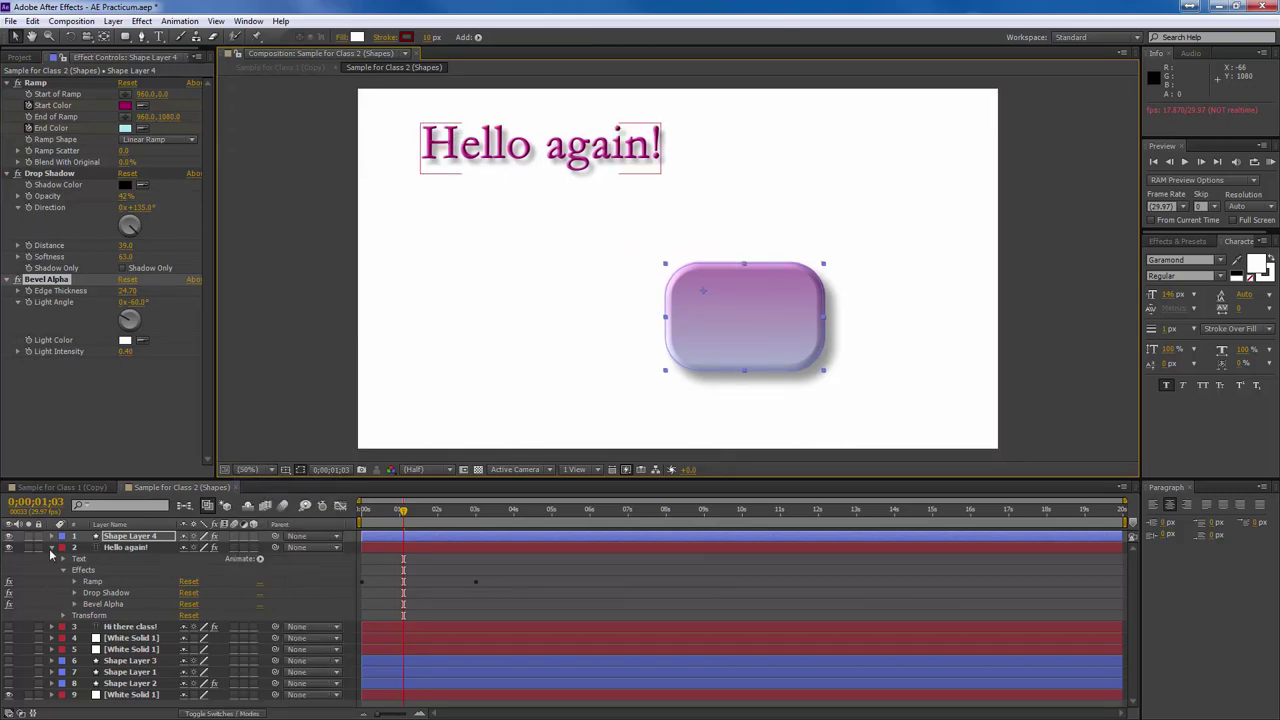
Collapse the Hello again! layer's properties, deselect all layers, and return the current time to 0;00;00;00.
left_click(62, 547)
left_click(180, 646)
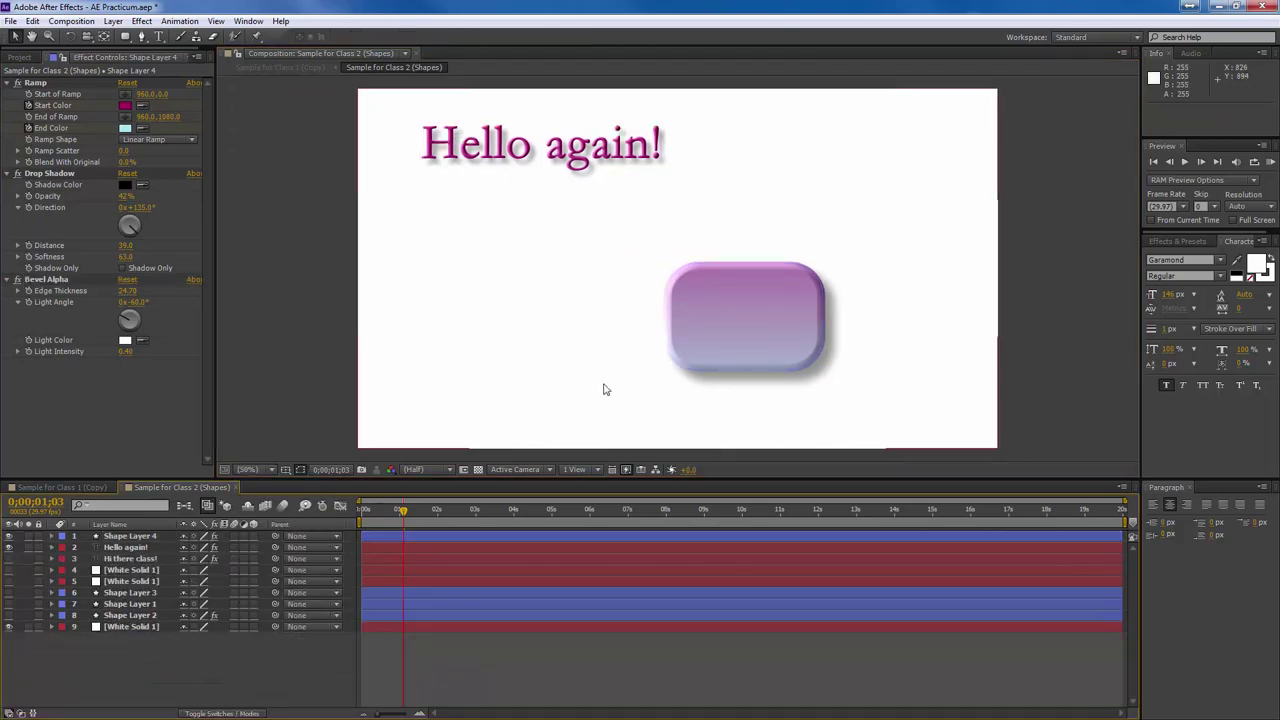
left_click_drag(405, 511, 359, 515)
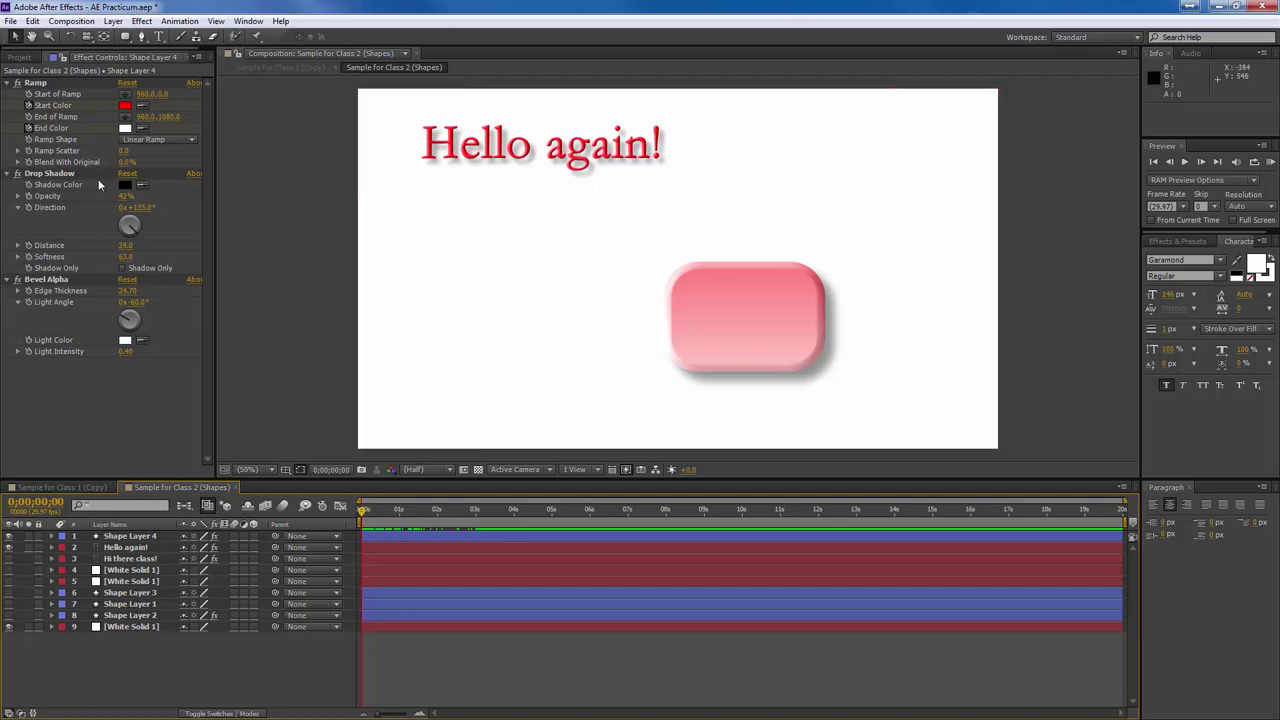
Add White Solid 1 from the project as the top layer of Sample for Class 2 (Shapes).
left_click(19, 57)
left_click_drag(49, 187, 117, 538)
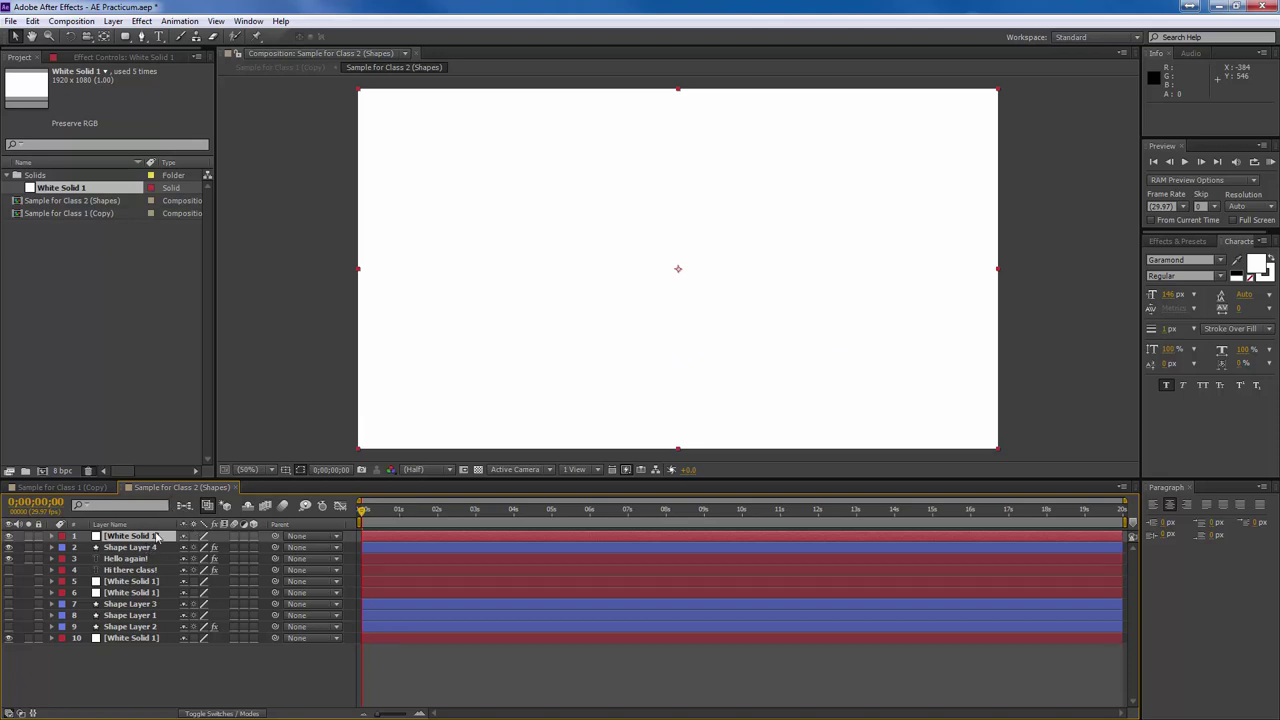
Try the Fractal effect on the new top White Solid 1 layer.
left_click(142, 22)
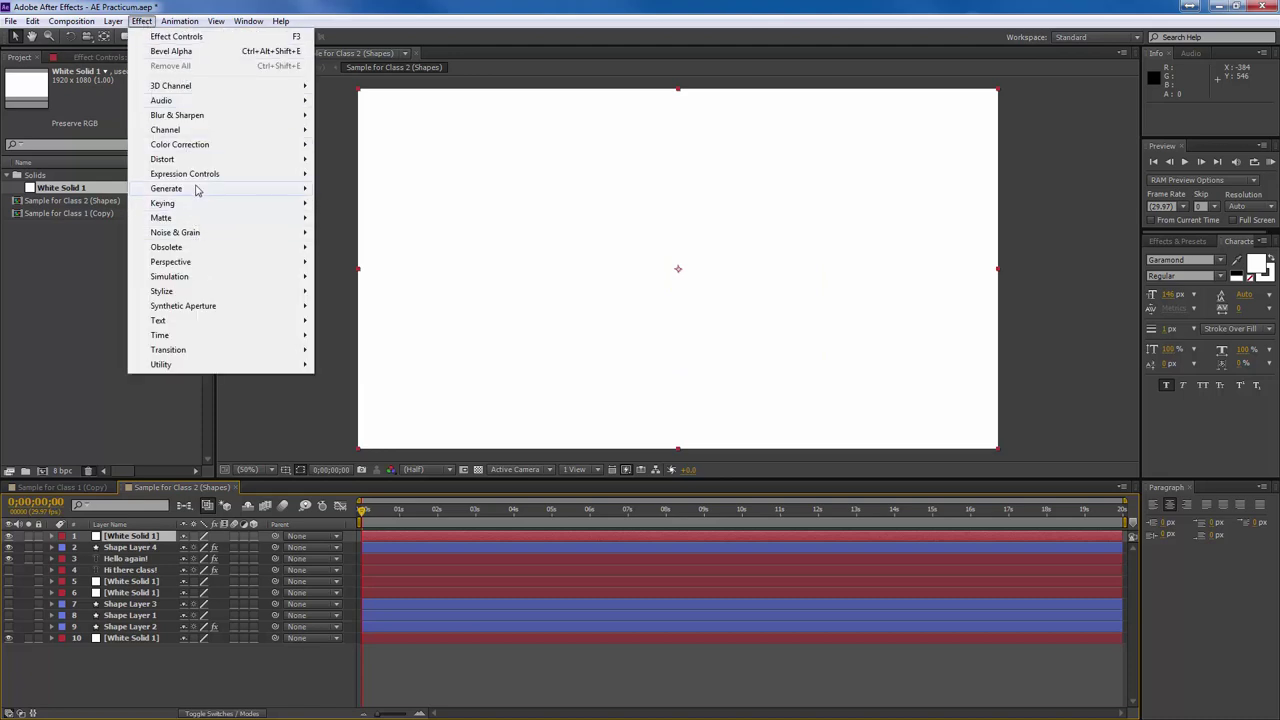
mouse_move(200, 190)
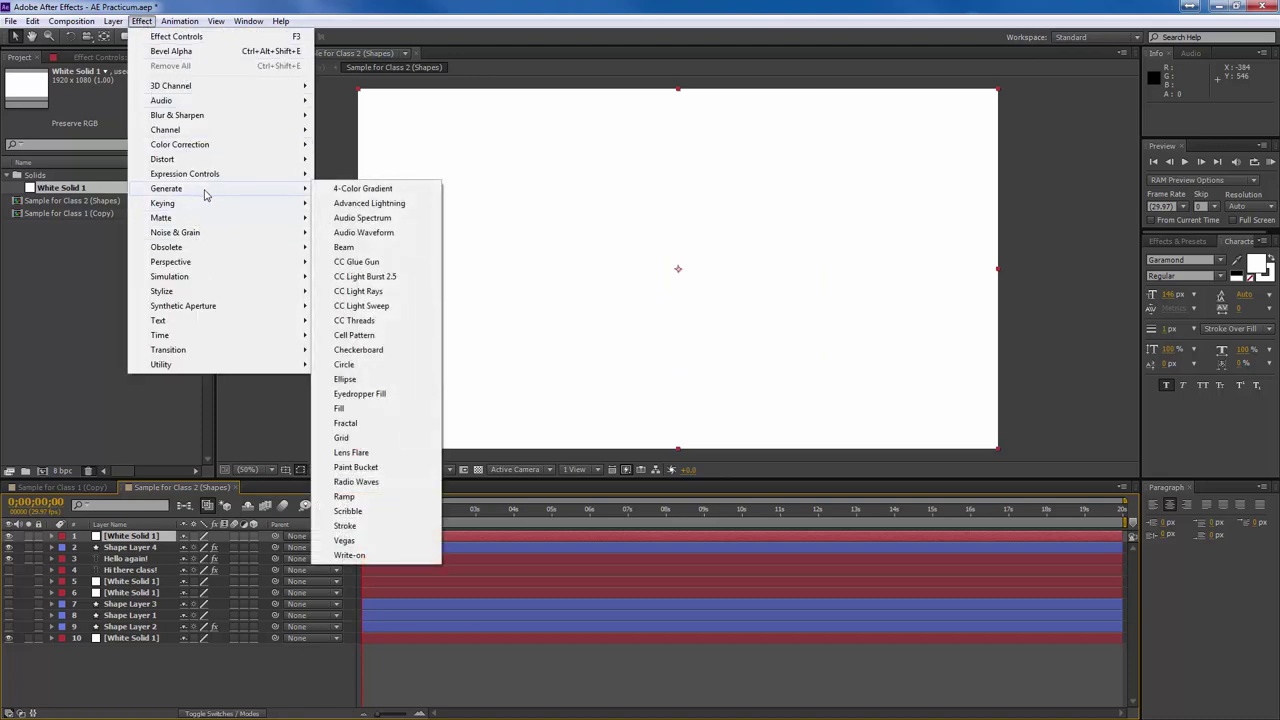
left_click(377, 430)
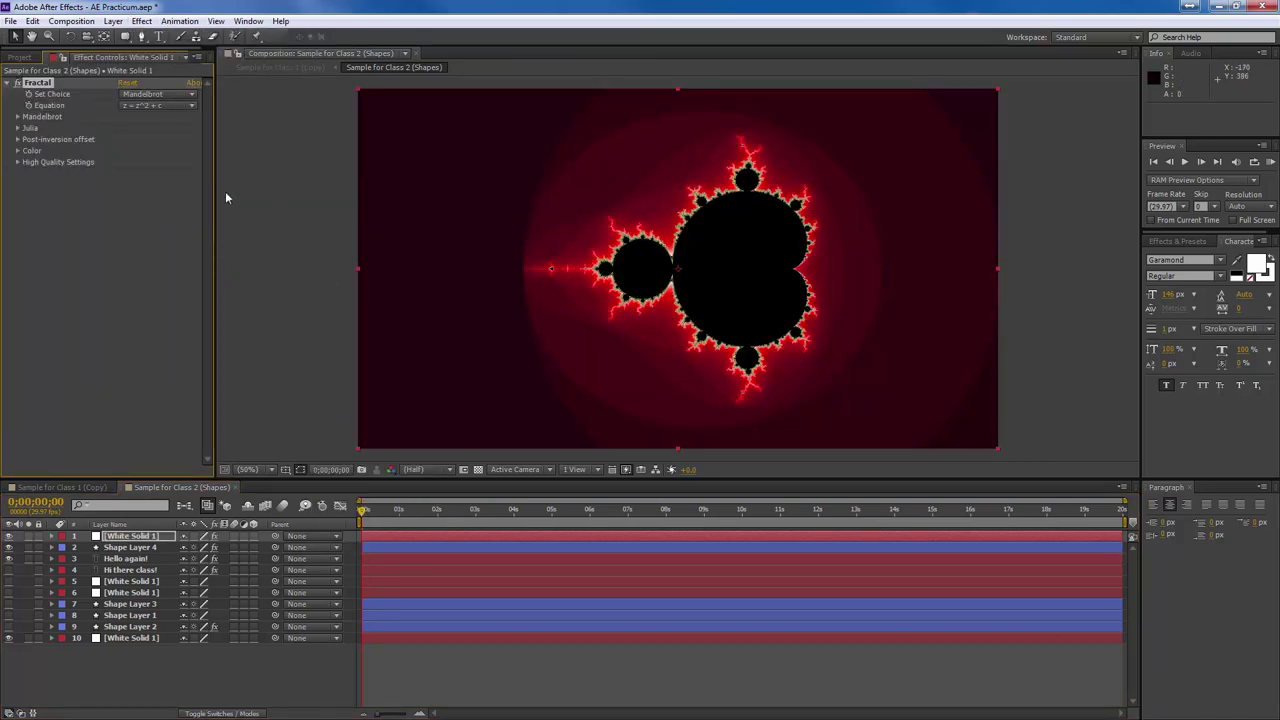
Try Fractal with equation z = z^3 + c, the Mandelbrot over Julia set and a higher Julia Y (Imaginary) value, and delete the effect.
left_click(154, 106)
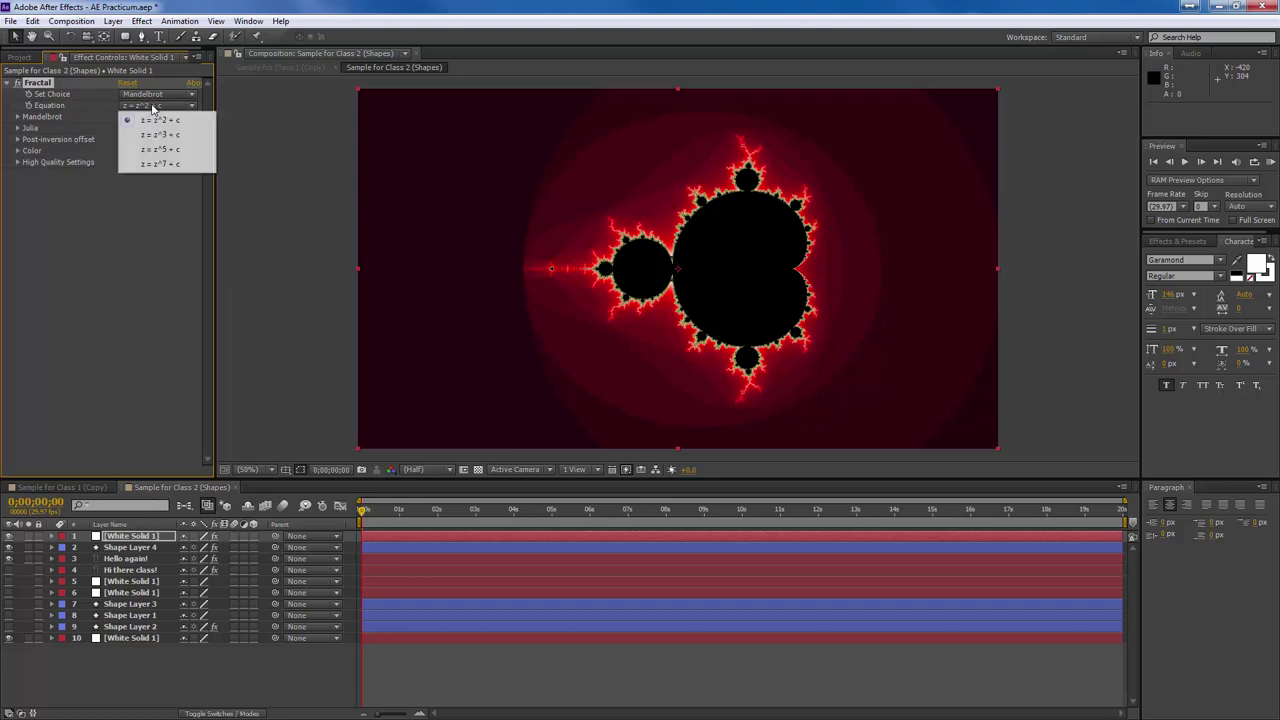
left_click(149, 135)
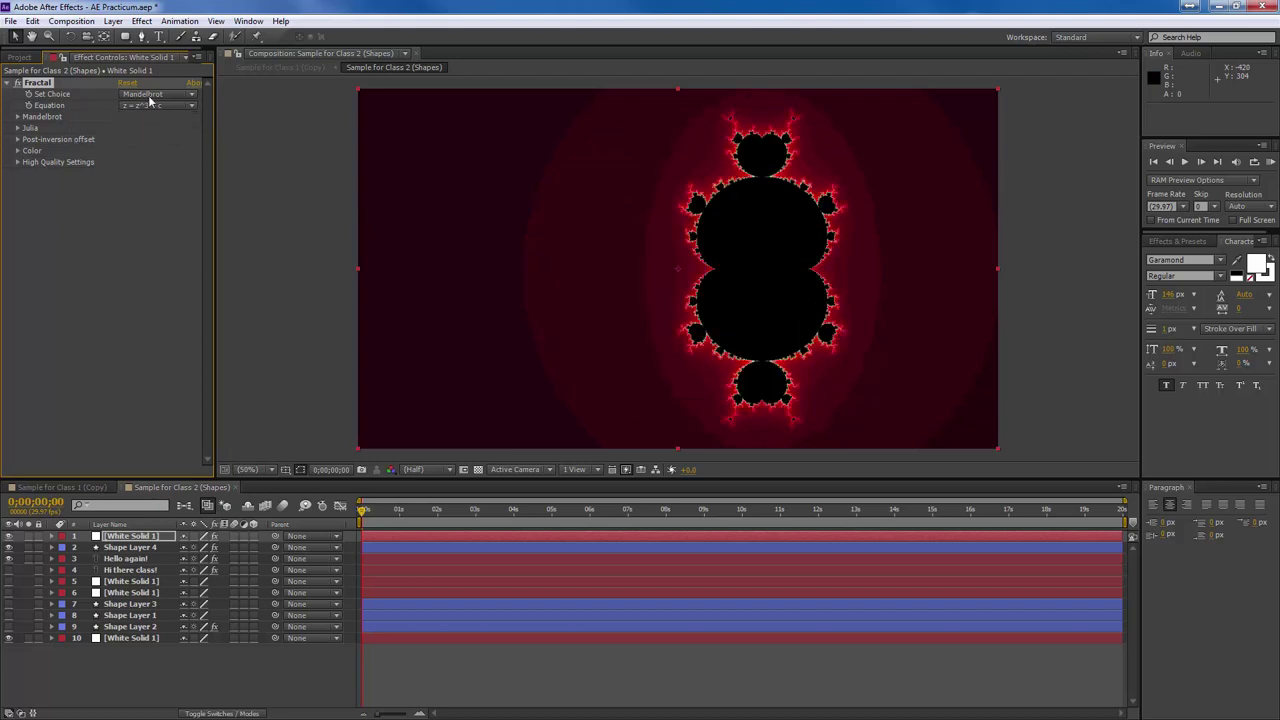
left_click(155, 94)
left_click(158, 137)
left_click(17, 128)
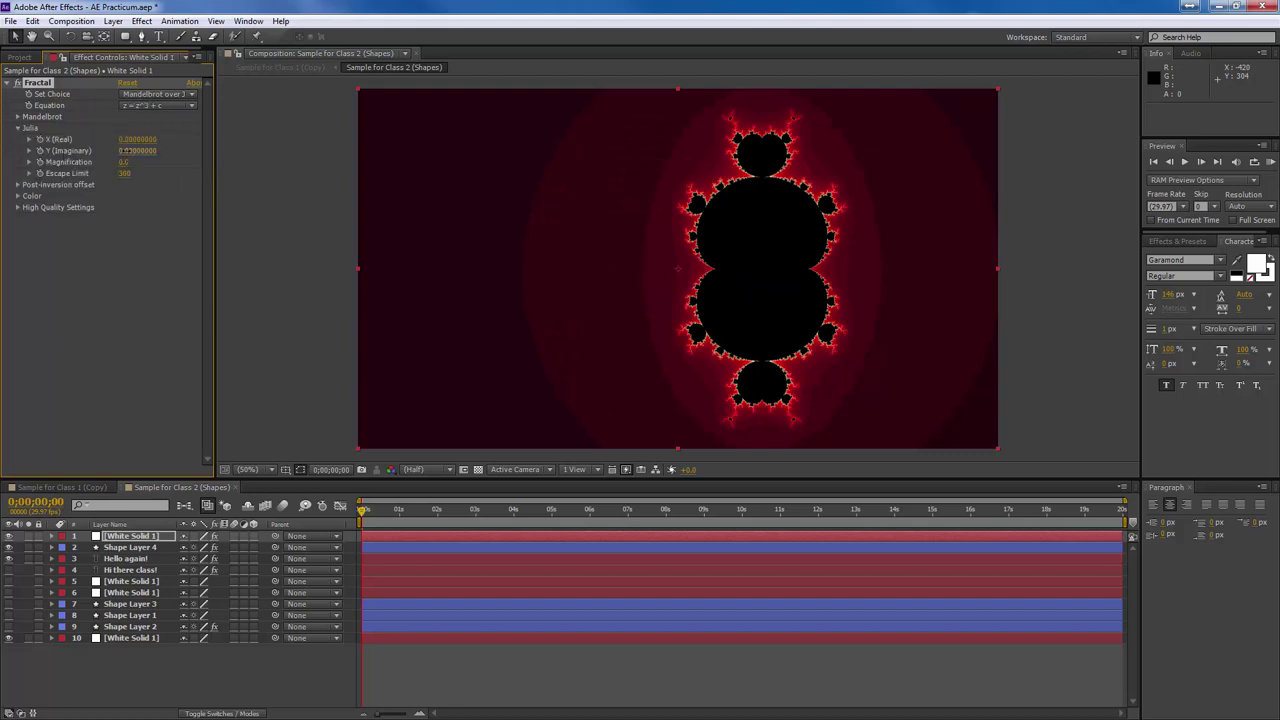
left_click_drag(128, 152, 195, 156)
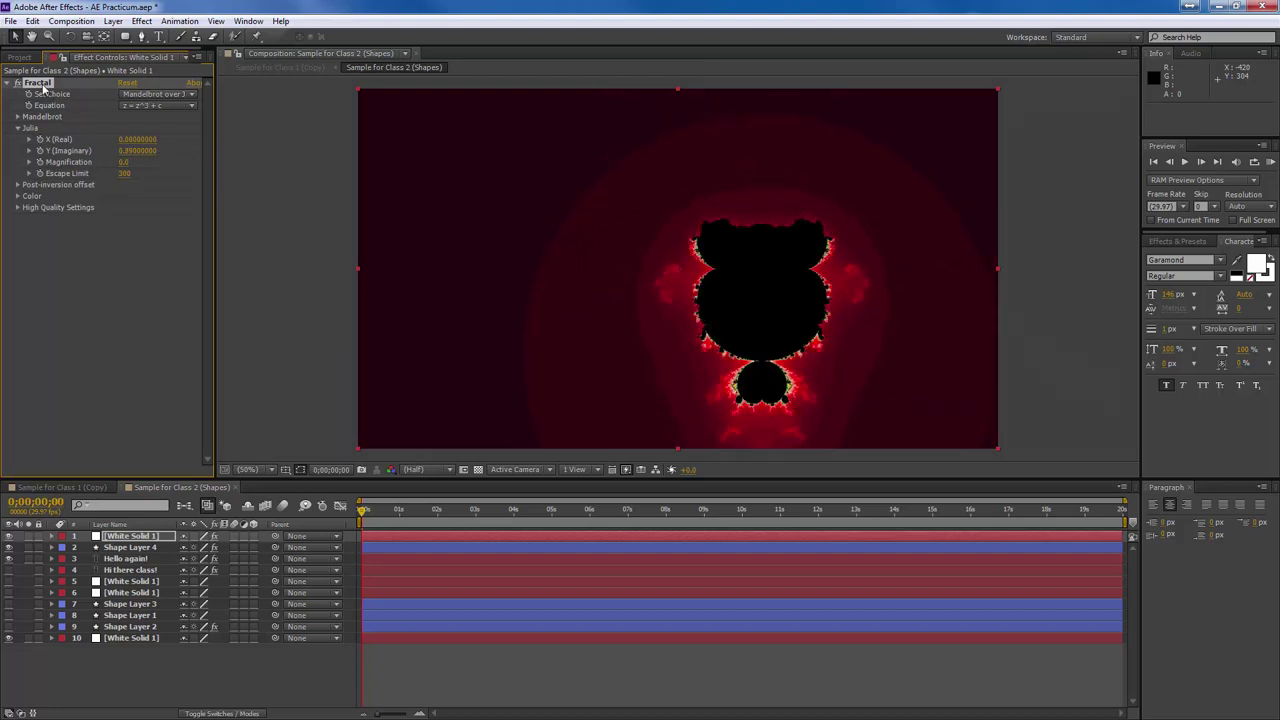
key("Delete")
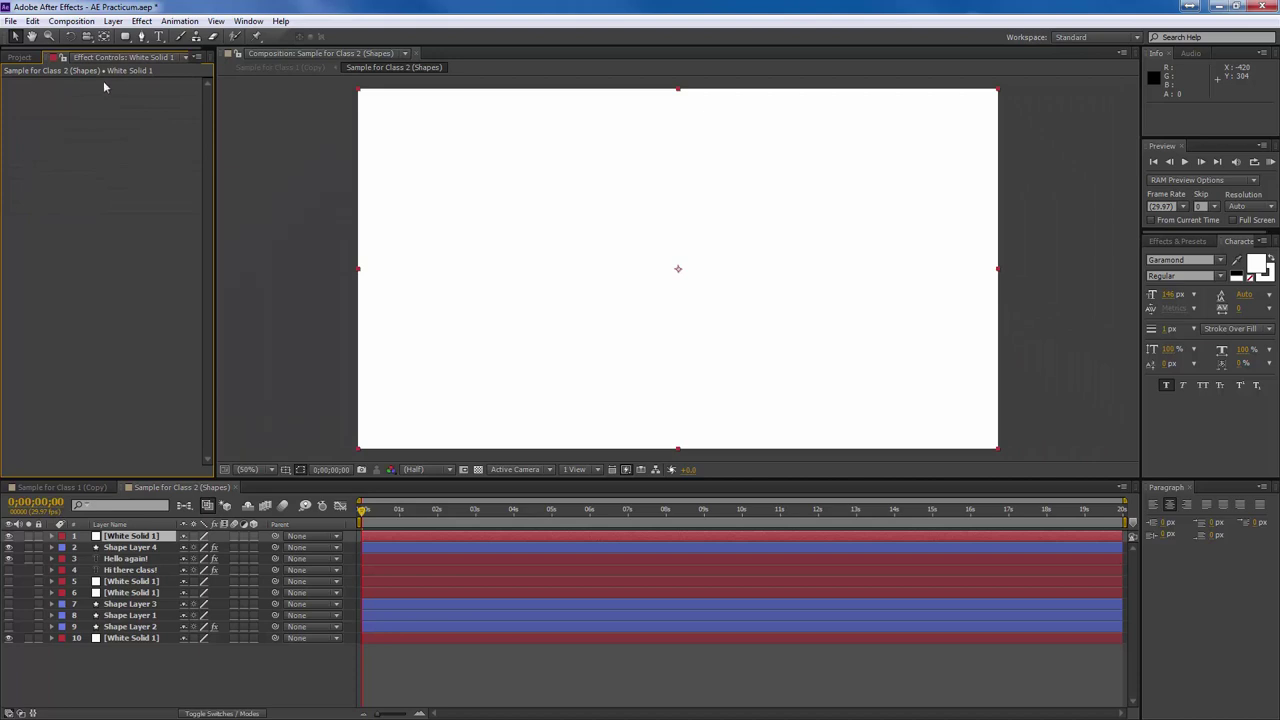
Apply the Grid effect to the top White Solid 1 layer and hide all the layers beneath it.
left_click(181, 22)
mouse_move(146, 25)
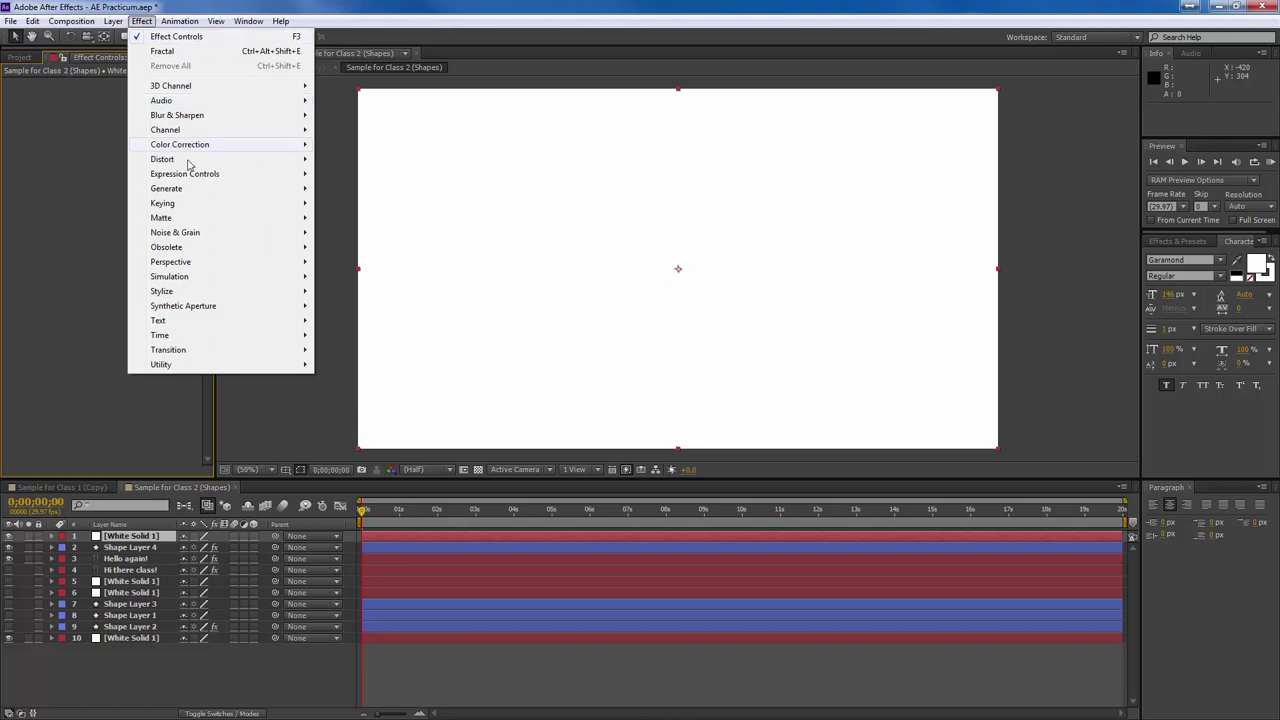
mouse_move(190, 234)
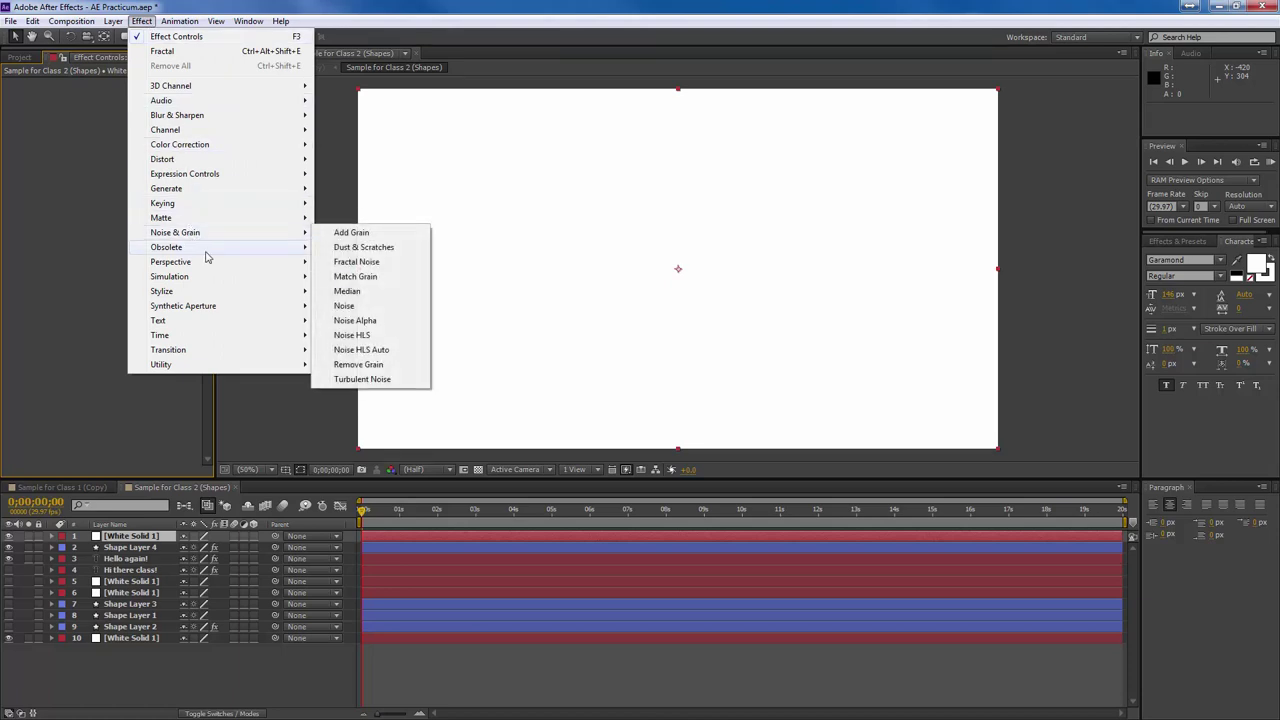
mouse_move(209, 196)
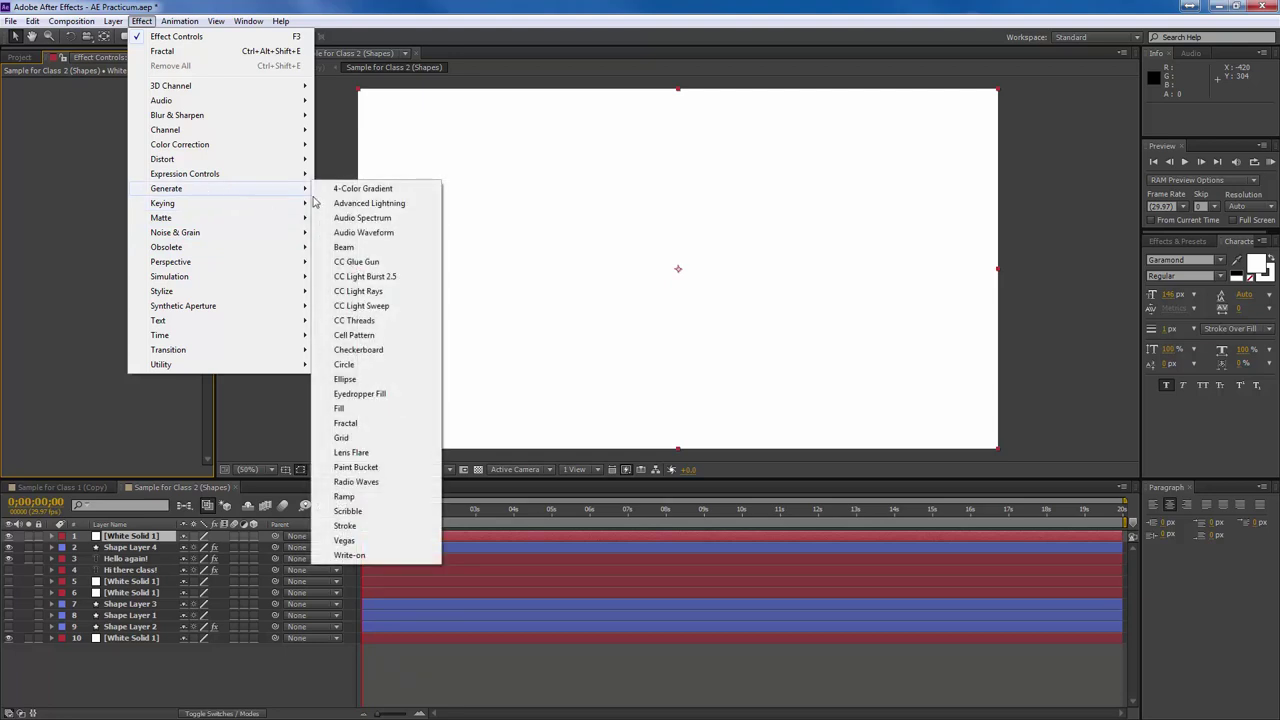
left_click(384, 438)
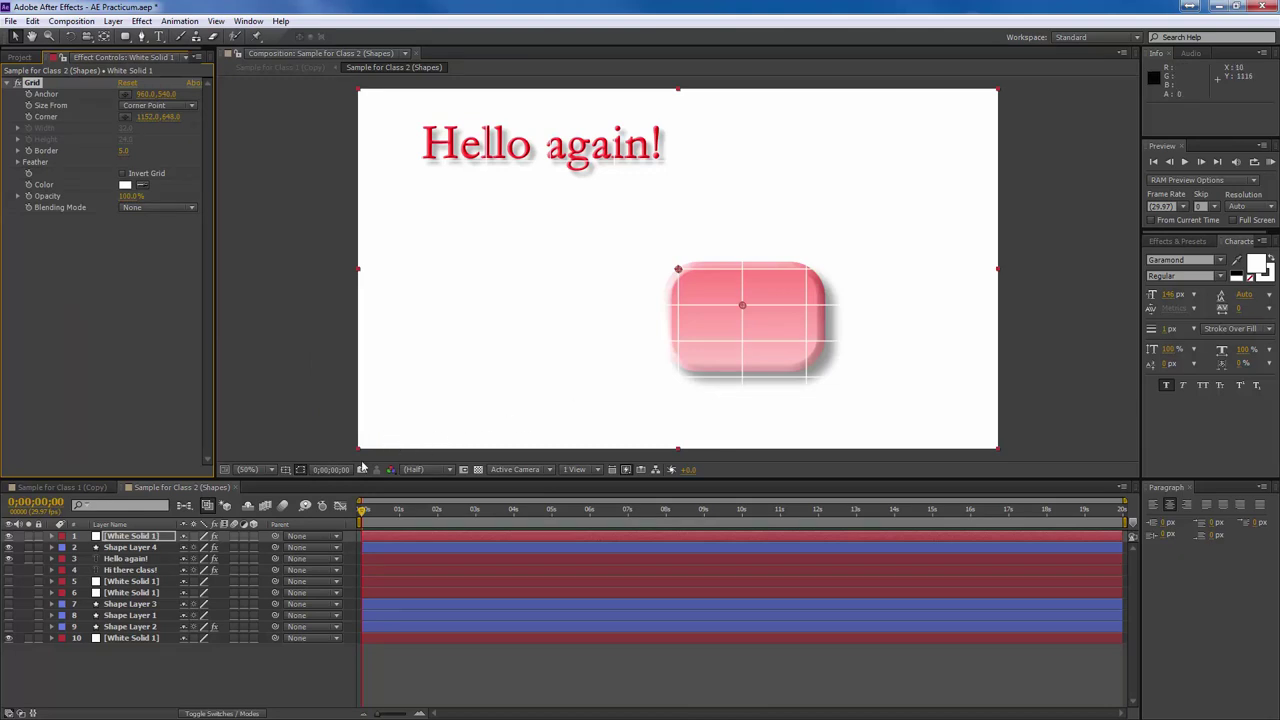
left_click(15, 562)
left_click_drag(9, 547, 8, 647)
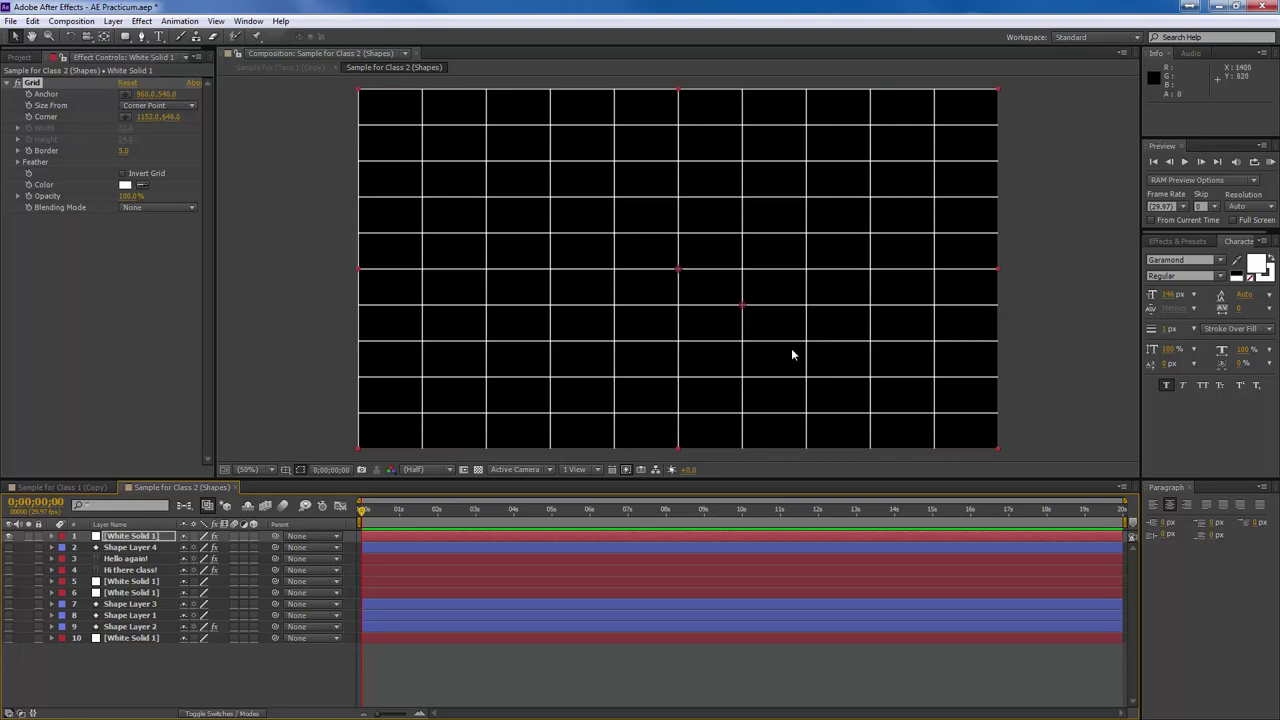
Move the Grid effect's corner point to about 1006, 584 and scale its solid down to about 55%.
left_click_drag(742, 308, 693, 283)
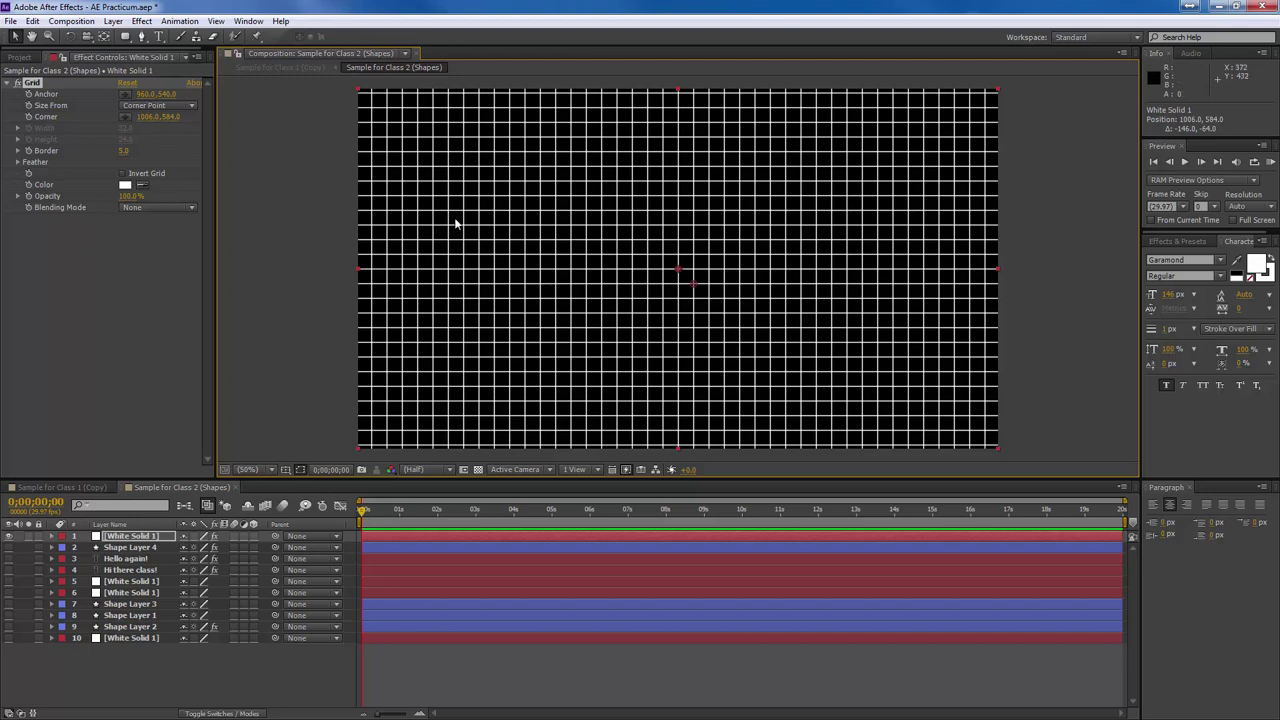
left_click_drag(361, 93, 438, 175)
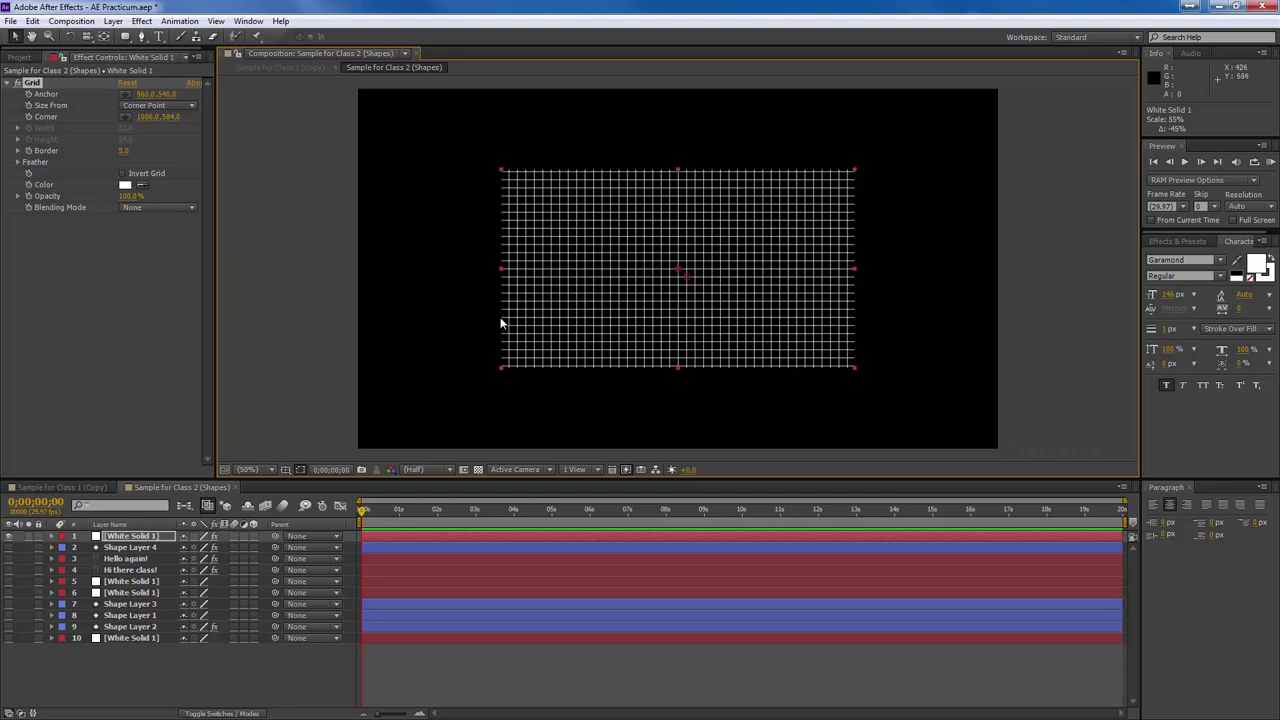
left_click(398, 310)
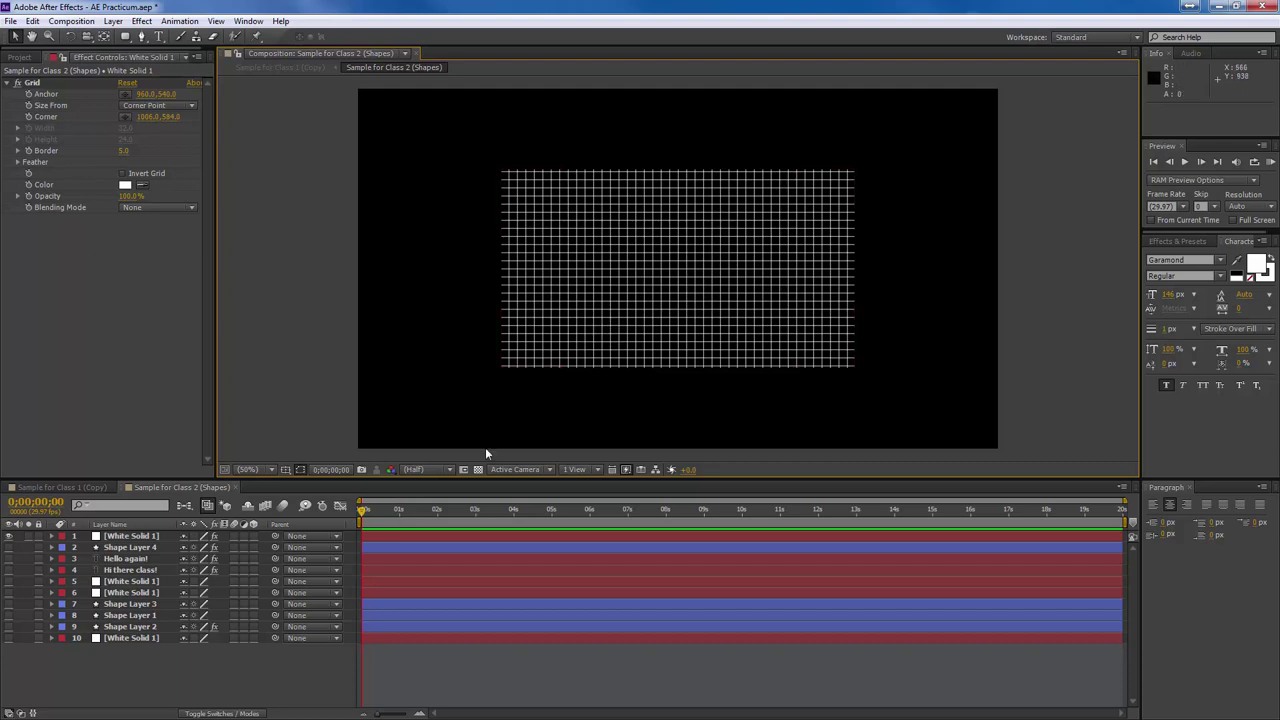
Hide the gridded solid and add another White Solid 1 from the project as the top layer.
left_click(9, 536)
left_click(20, 57)
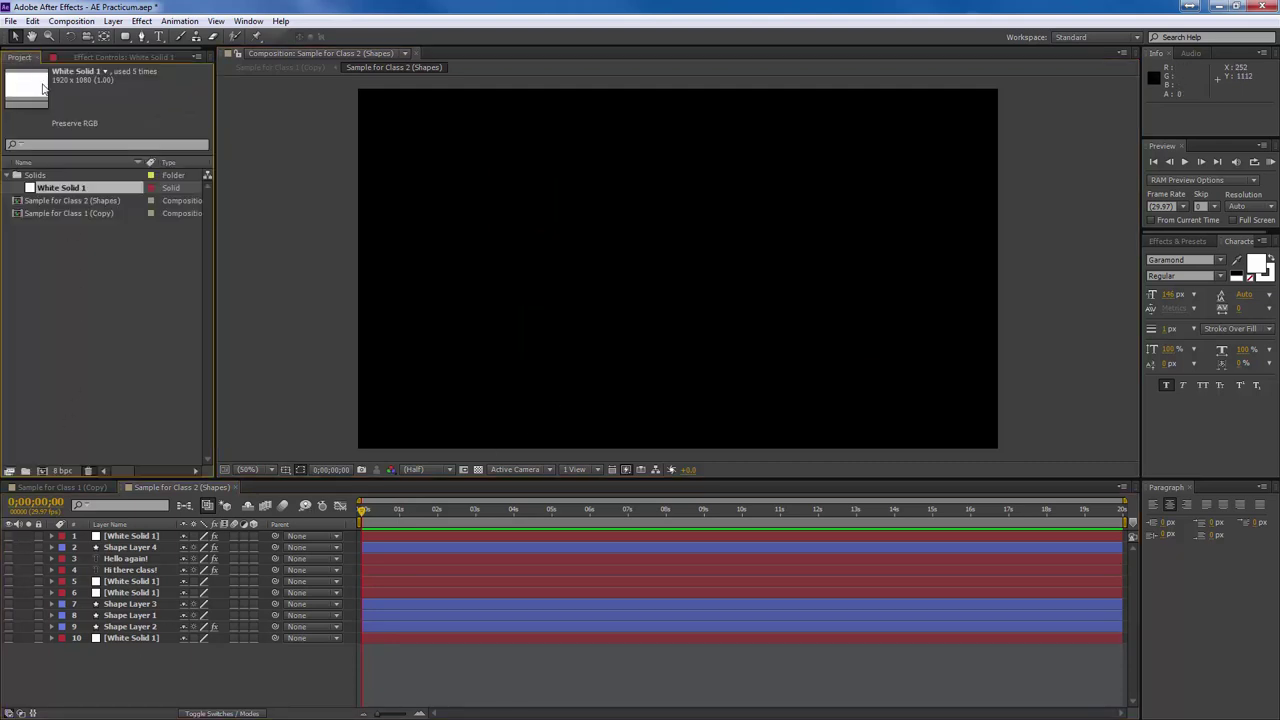
left_click_drag(52, 191, 96, 537)
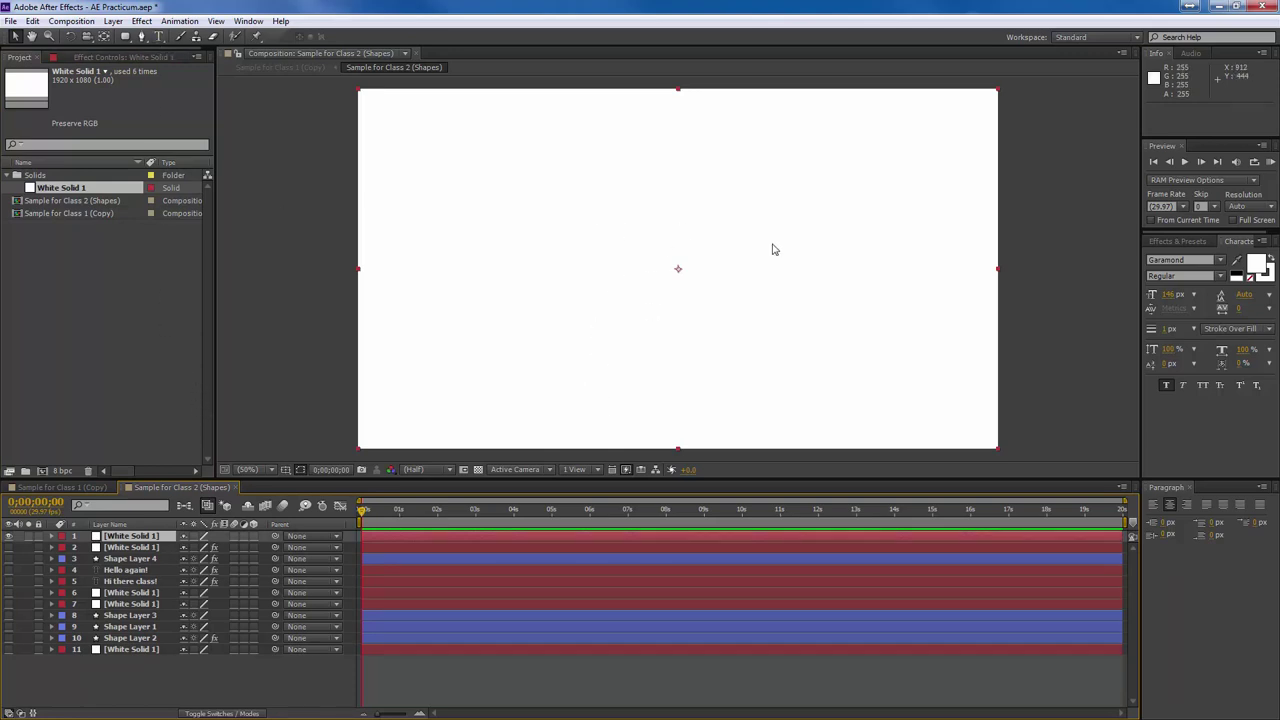
Display the Effects & Presets list and browse the animation presets in Adobe Bridge.
left_click(1190, 247)
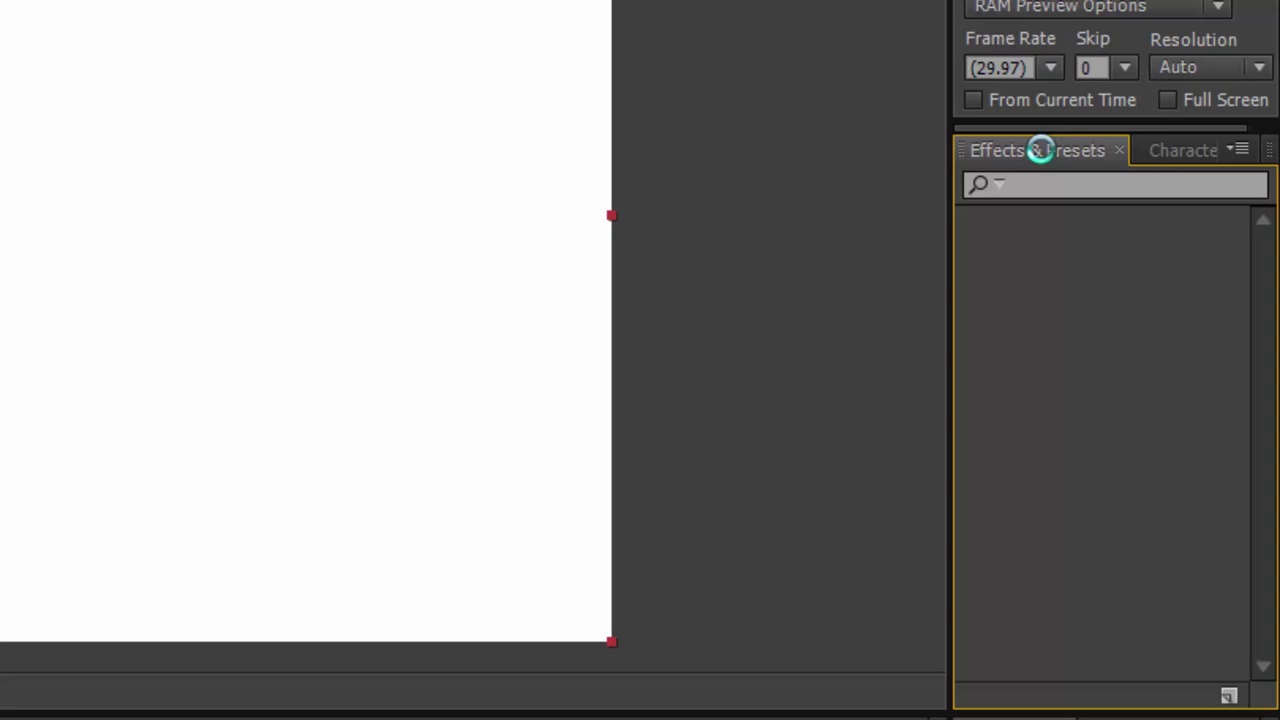
left_click(1066, 185)
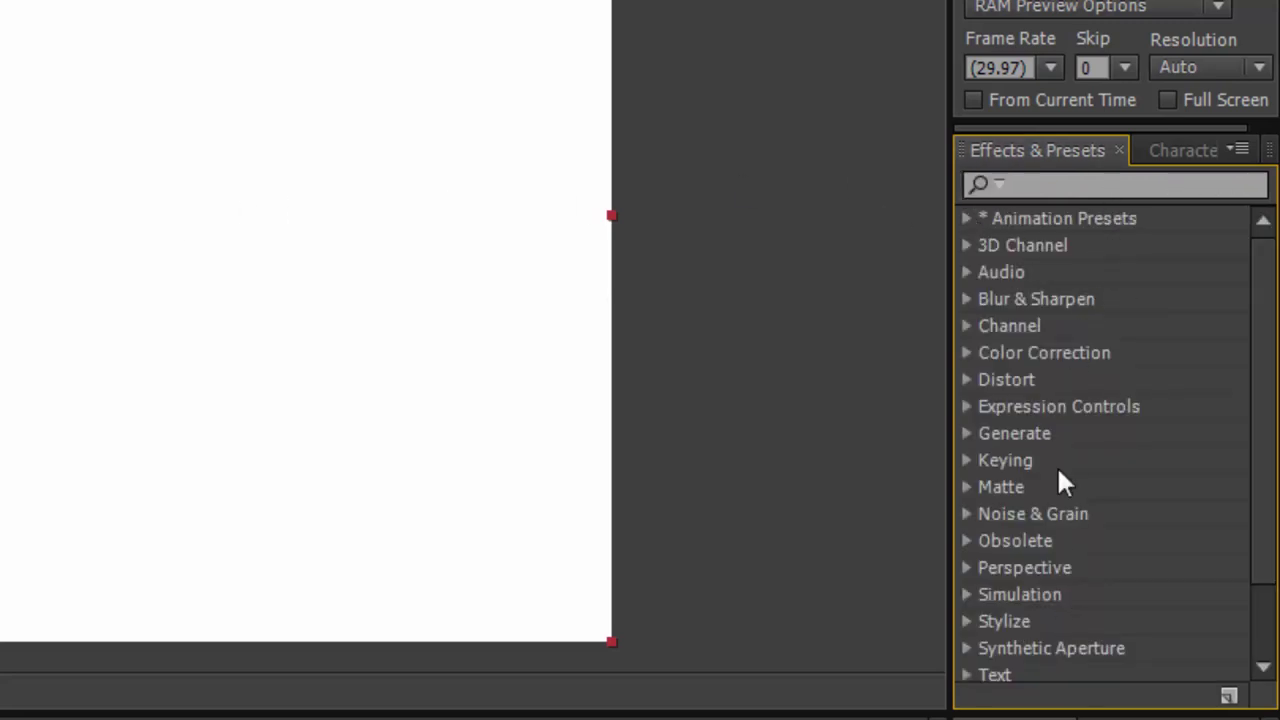
left_click(1239, 150)
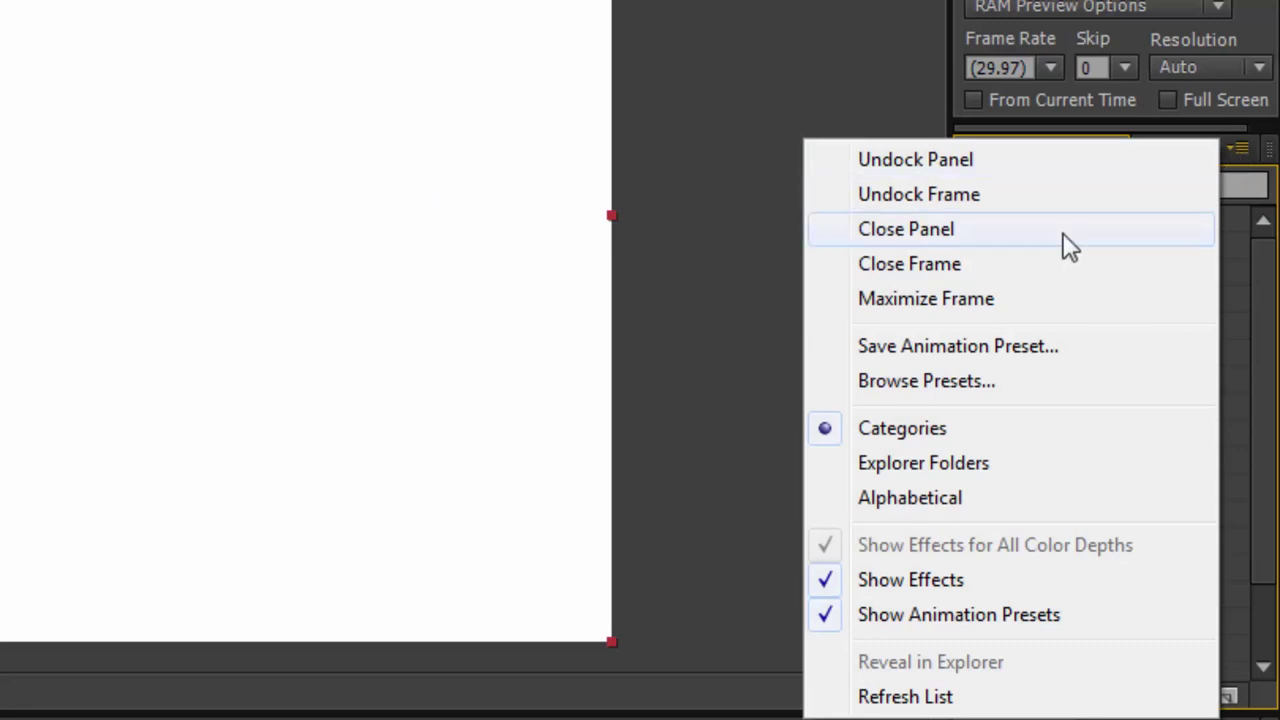
left_click(993, 381)
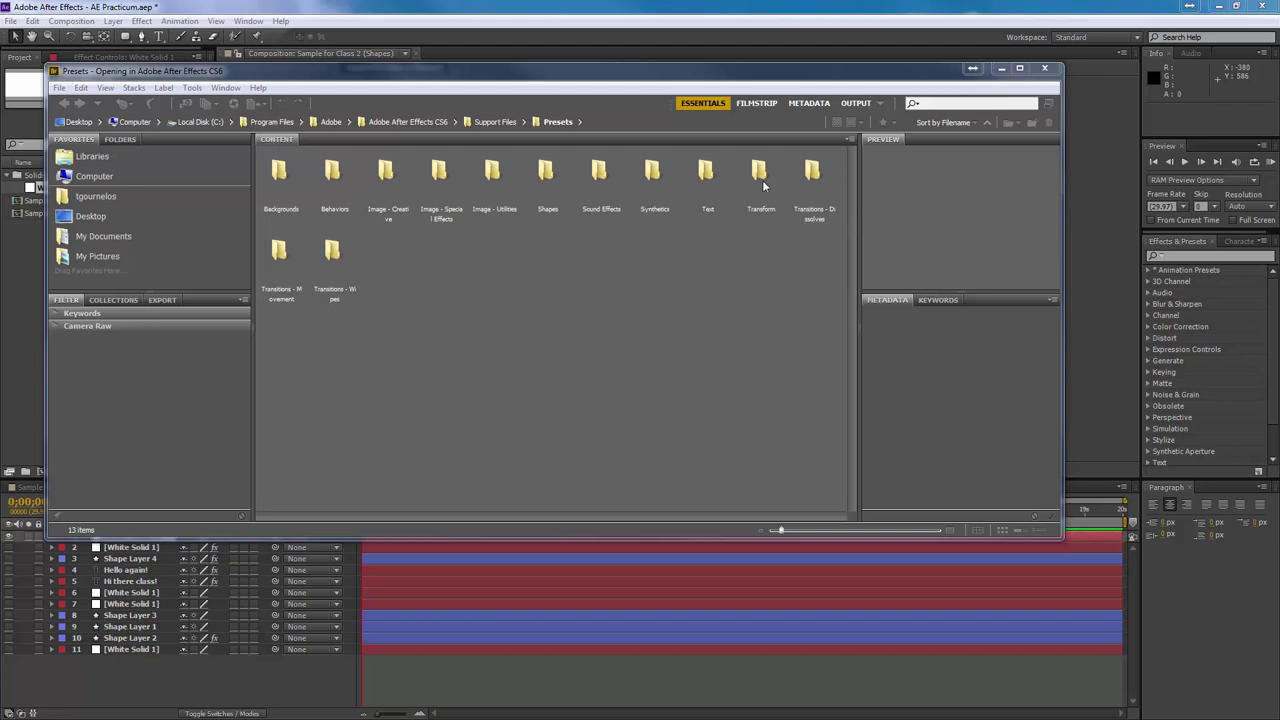
Enlarge the preset browser window and open the Backgrounds preset folder.
left_click(1065, 547)
left_click_drag(1065, 547, 1082, 651)
double_click(277, 174)
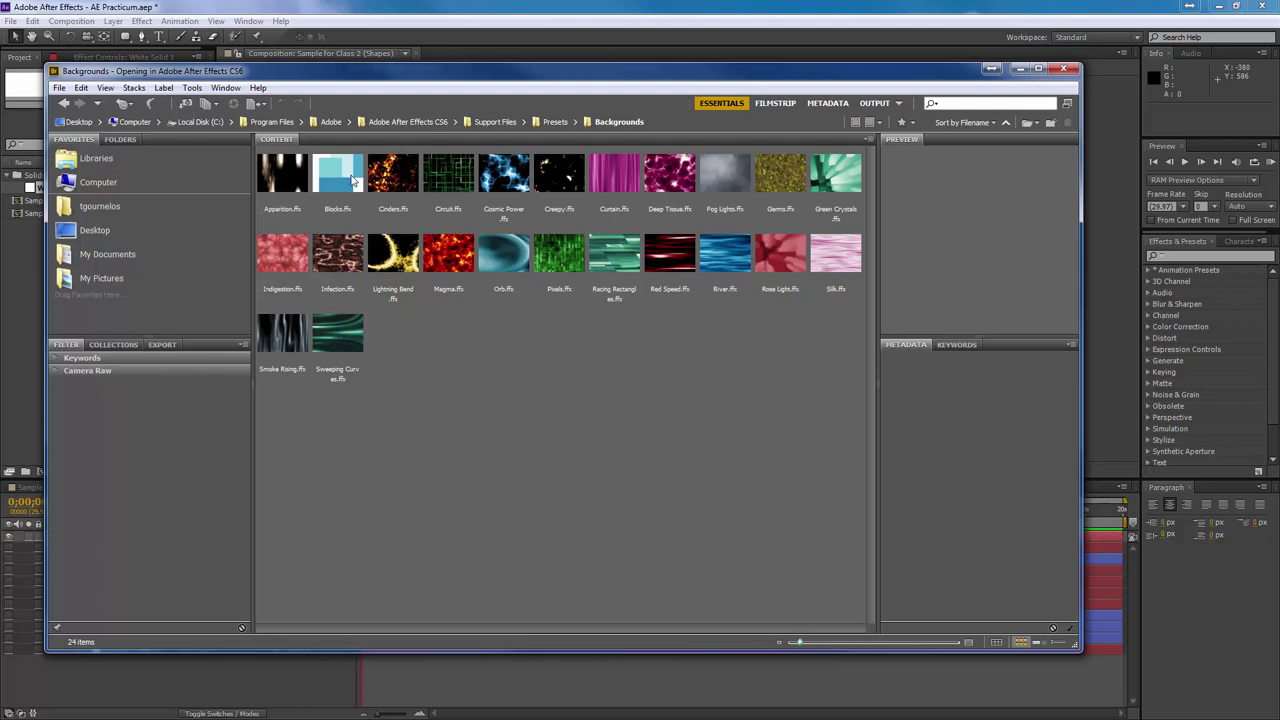
Apply the Blocks background preset to the top White Solid 1 and review its keyframed properties, effect settings and opening frames.
left_click(350, 180)
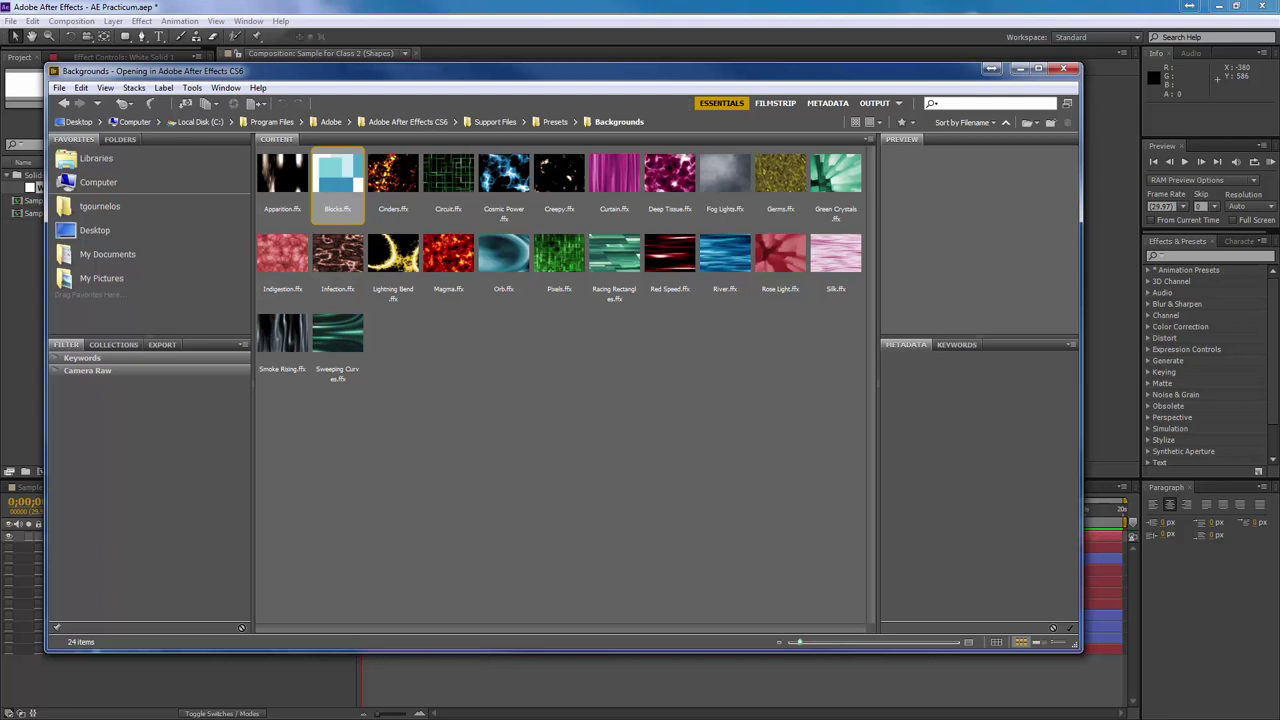
double_click(337, 175)
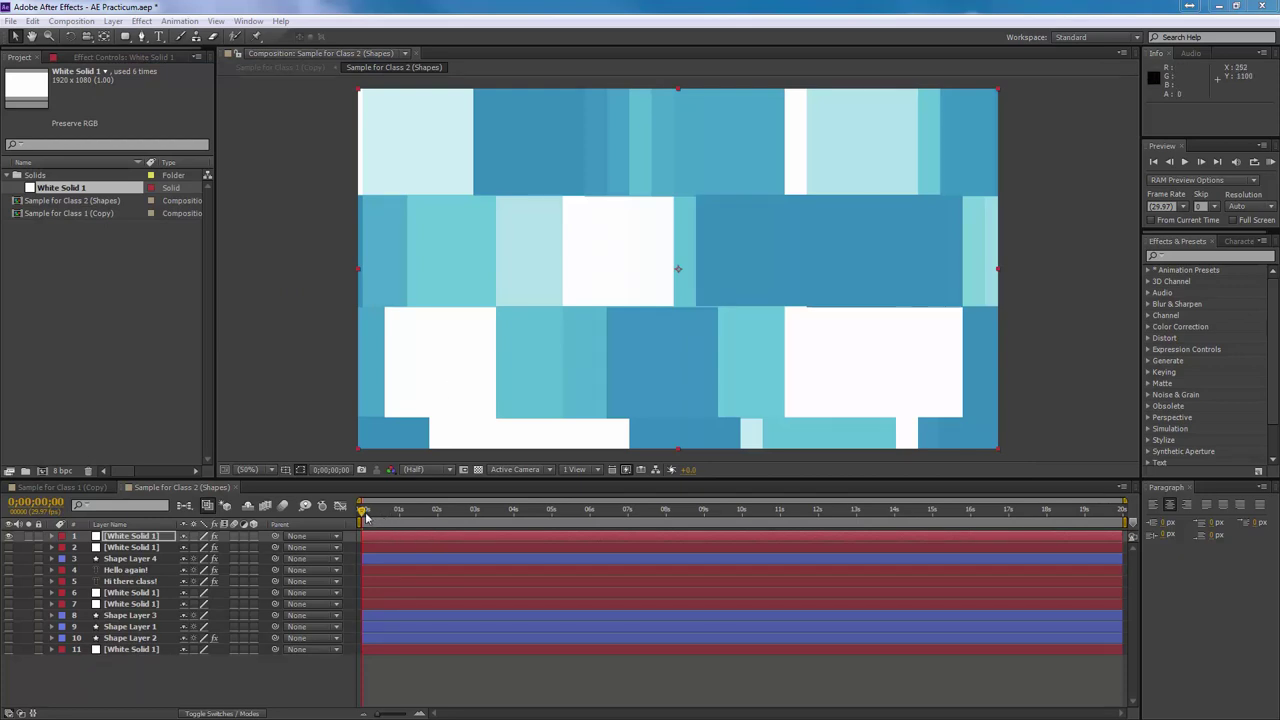
left_click(143, 536)
key("u")
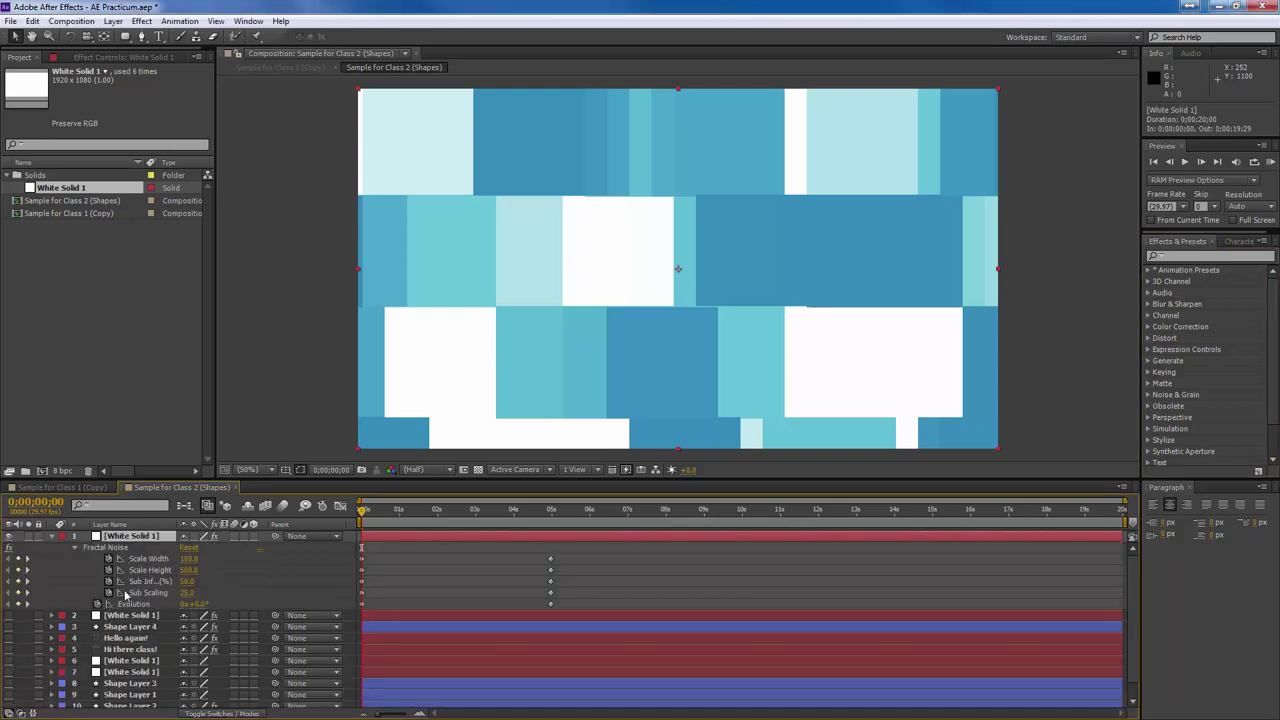
left_click(100, 58)
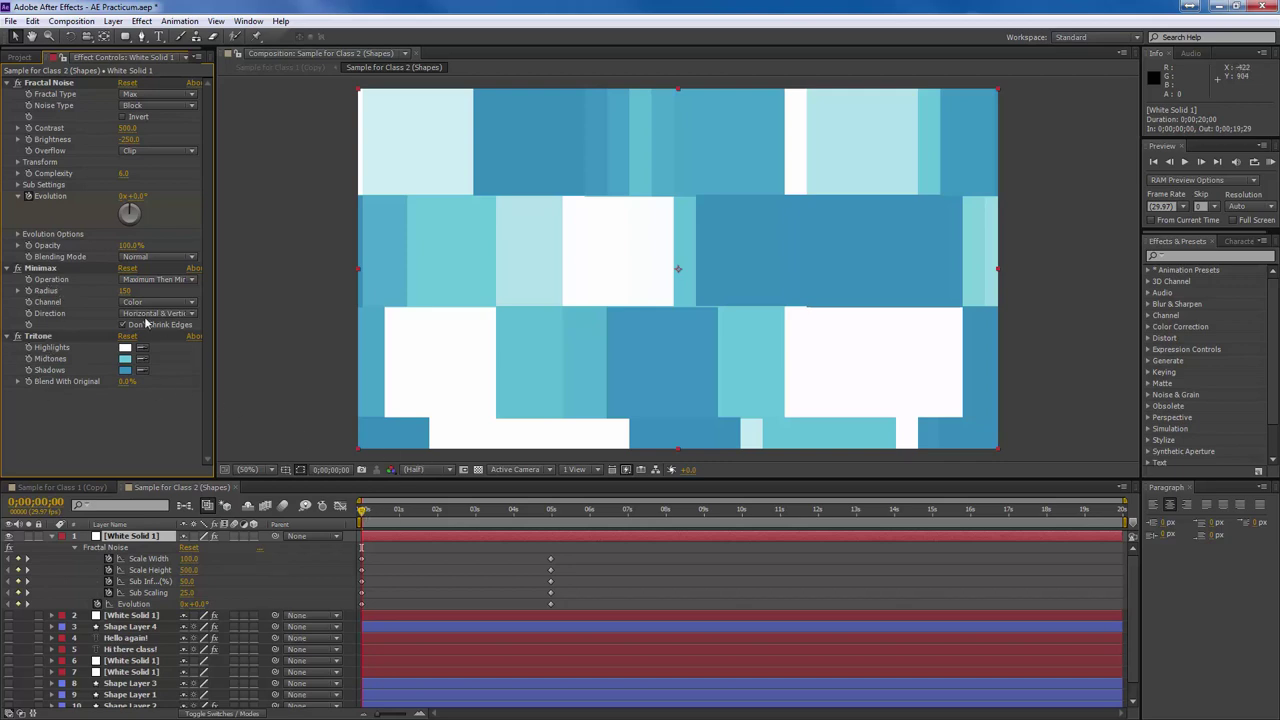
left_click(367, 512)
mouse_move(367, 512)
left_mouse_down()
mouse_move(548, 516)
mouse_move(360, 521)
left_mouse_up()
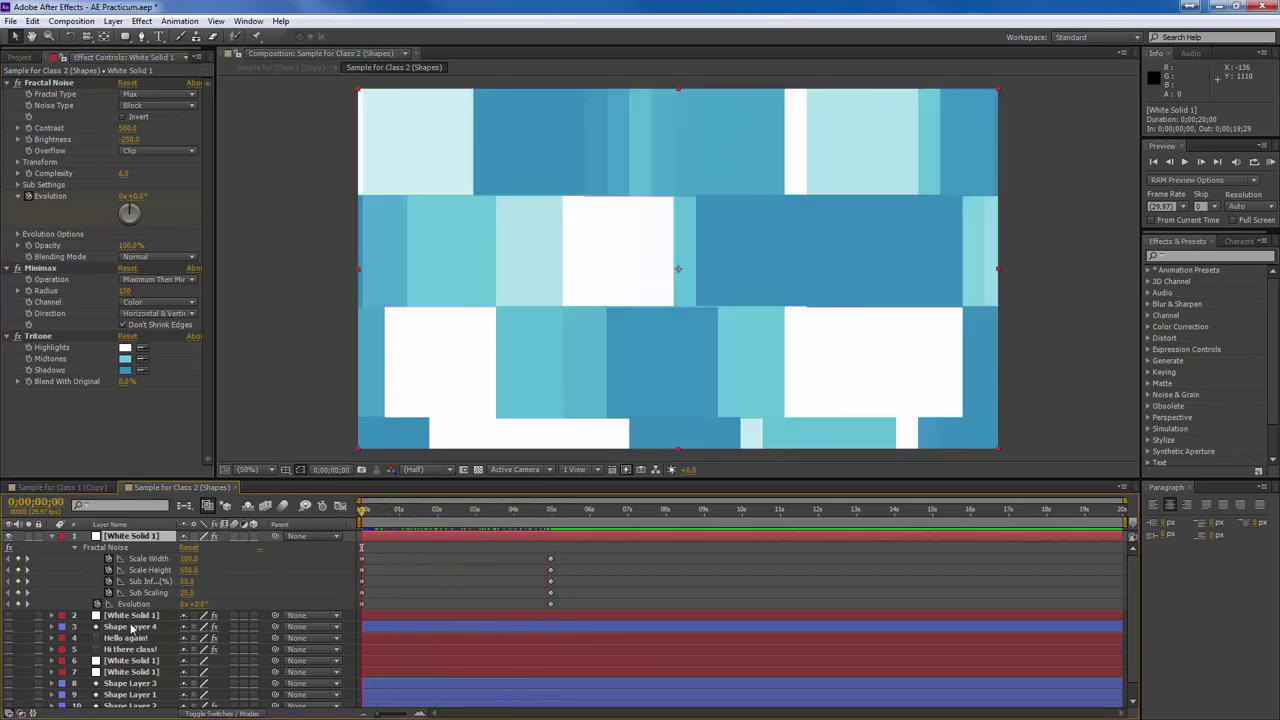
Show Shape Layer 4, lower the top solid's opacity to 54%, and scrub the animation to 0;00;02;29.
left_click(9, 627)
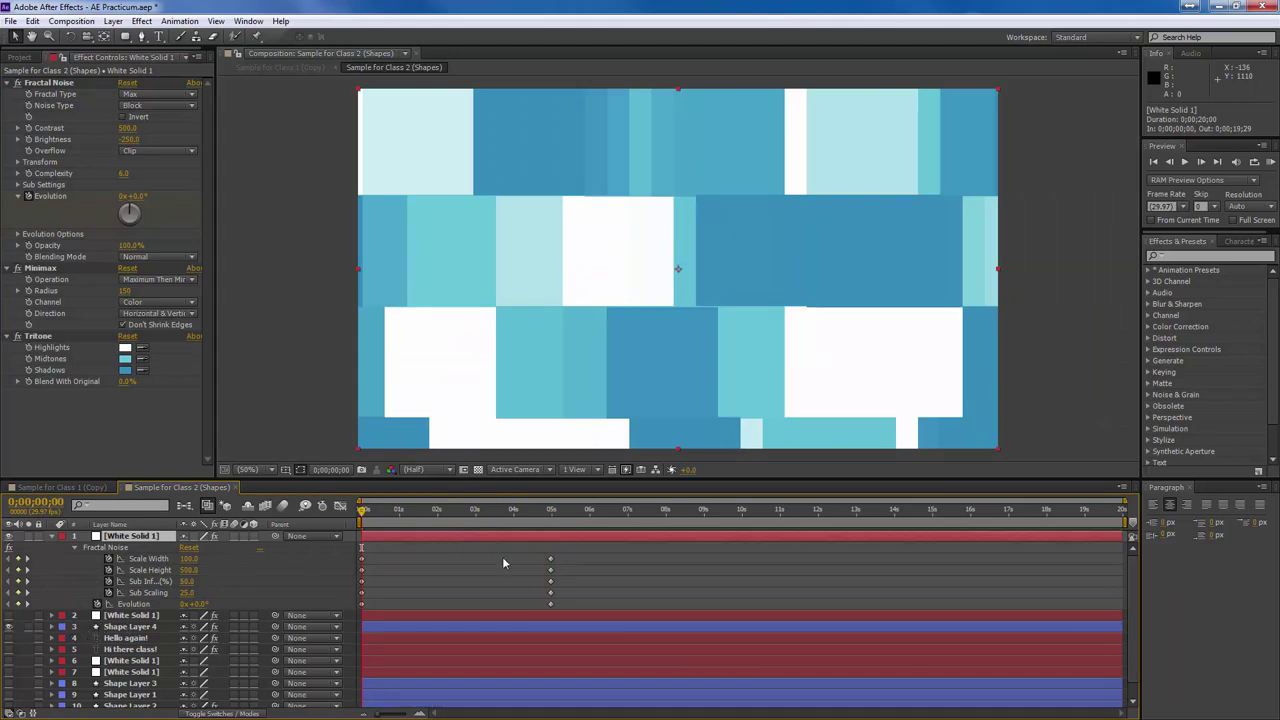
left_click(53, 538)
left_click(53, 538, "ctrl")
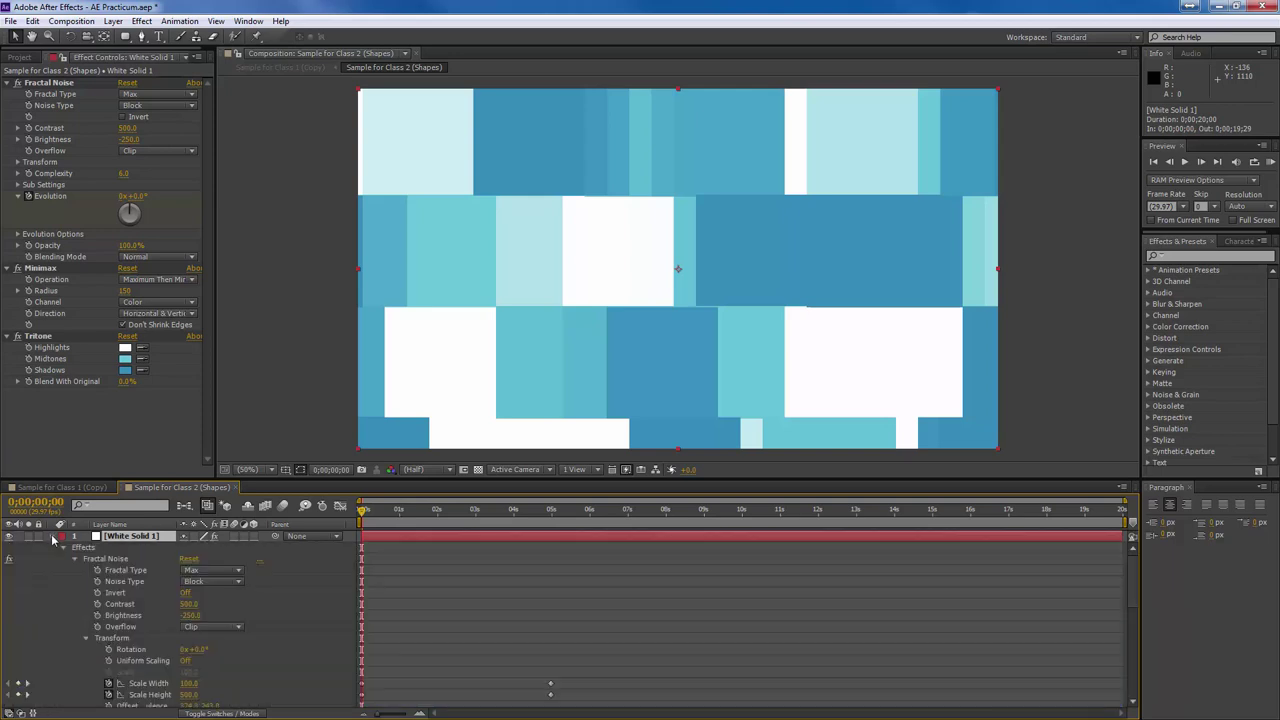
left_click(64, 549)
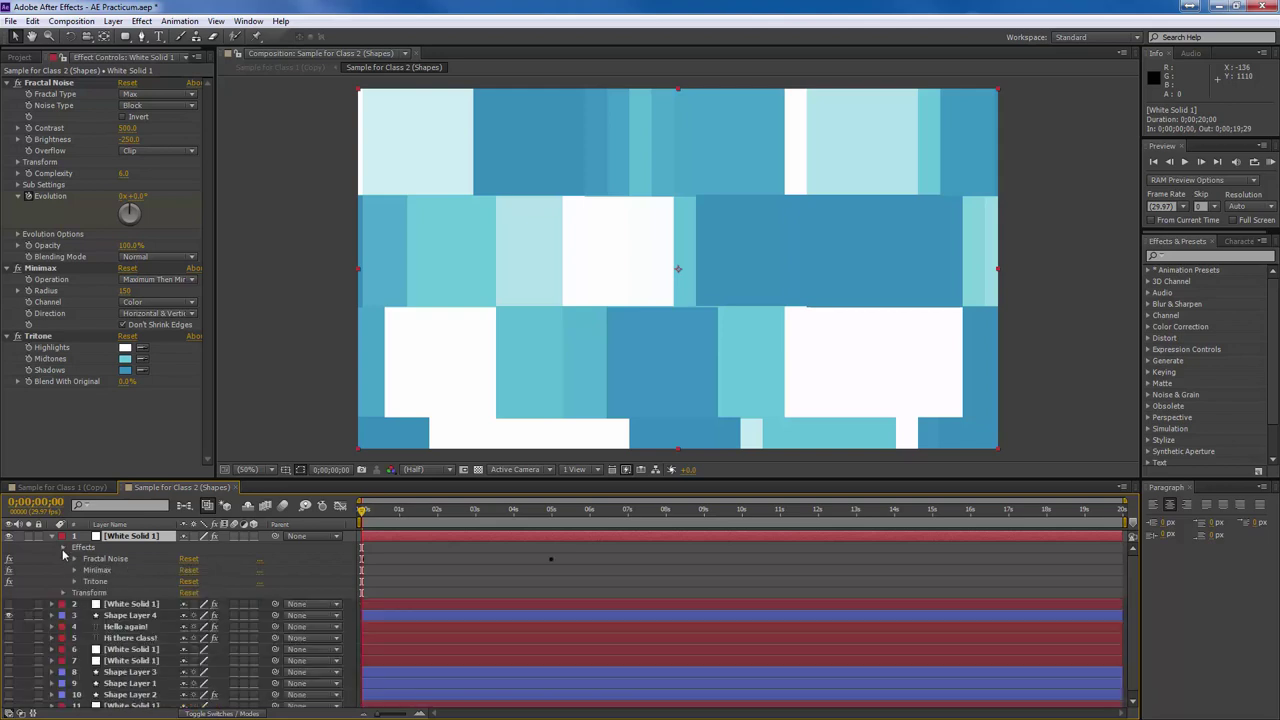
left_click(63, 559)
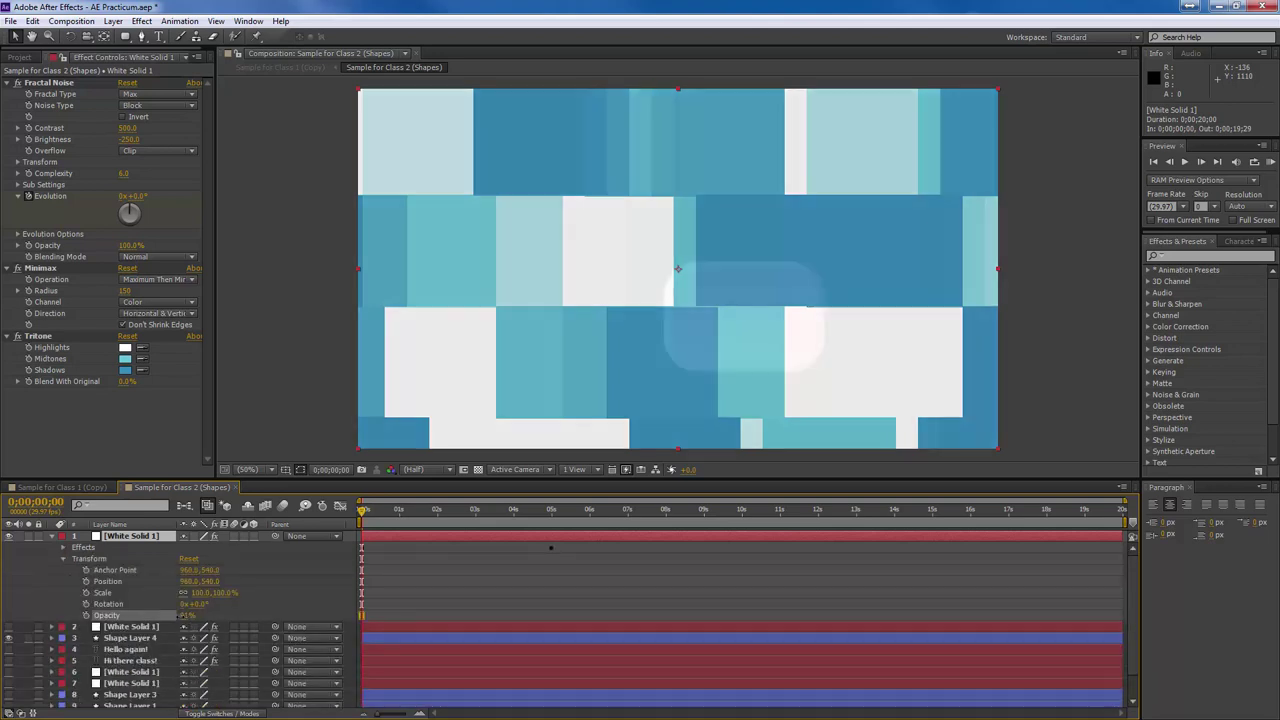
left_click_drag(186, 615, 140, 616)
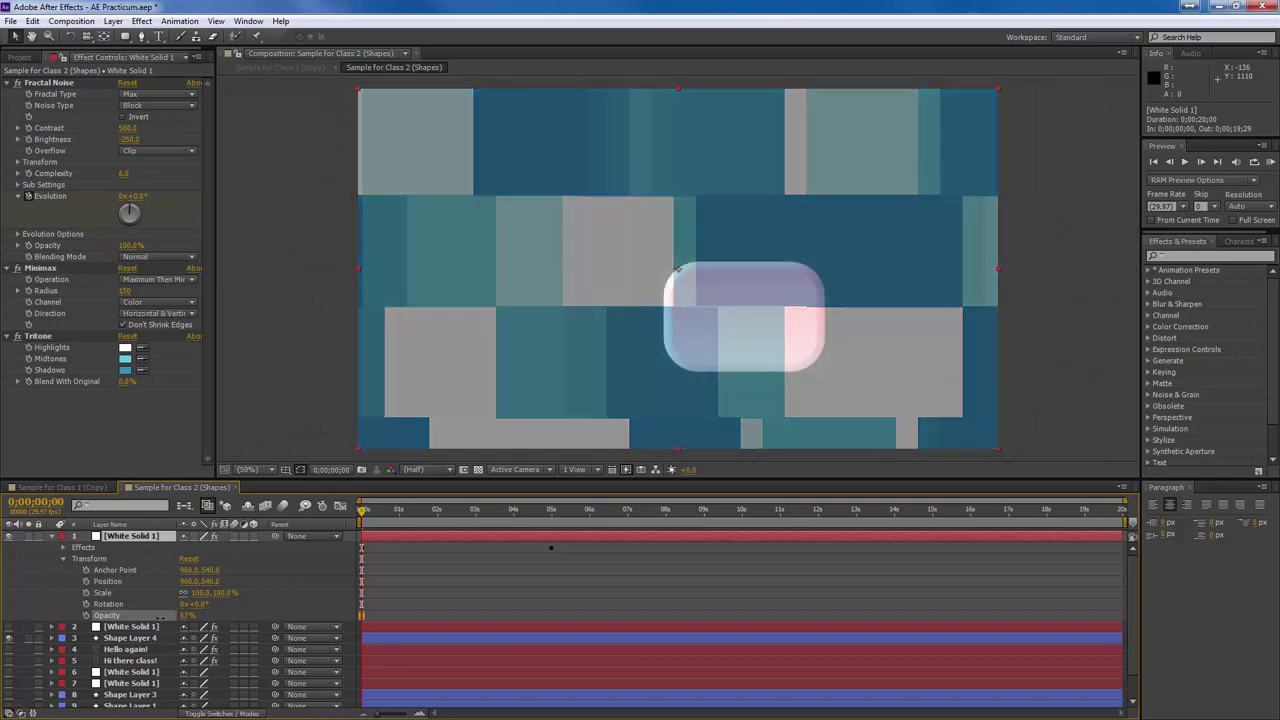
left_click_drag(359, 510, 364, 512)
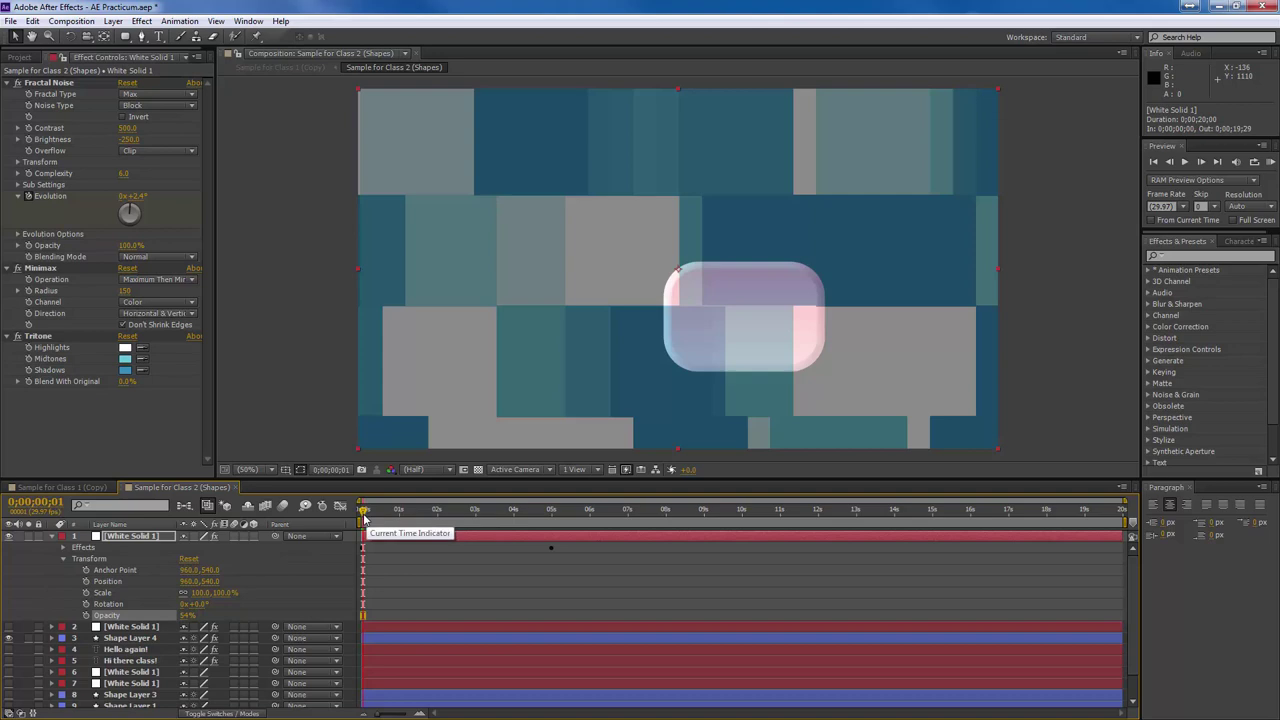
left_click_drag(366, 516, 474, 514)
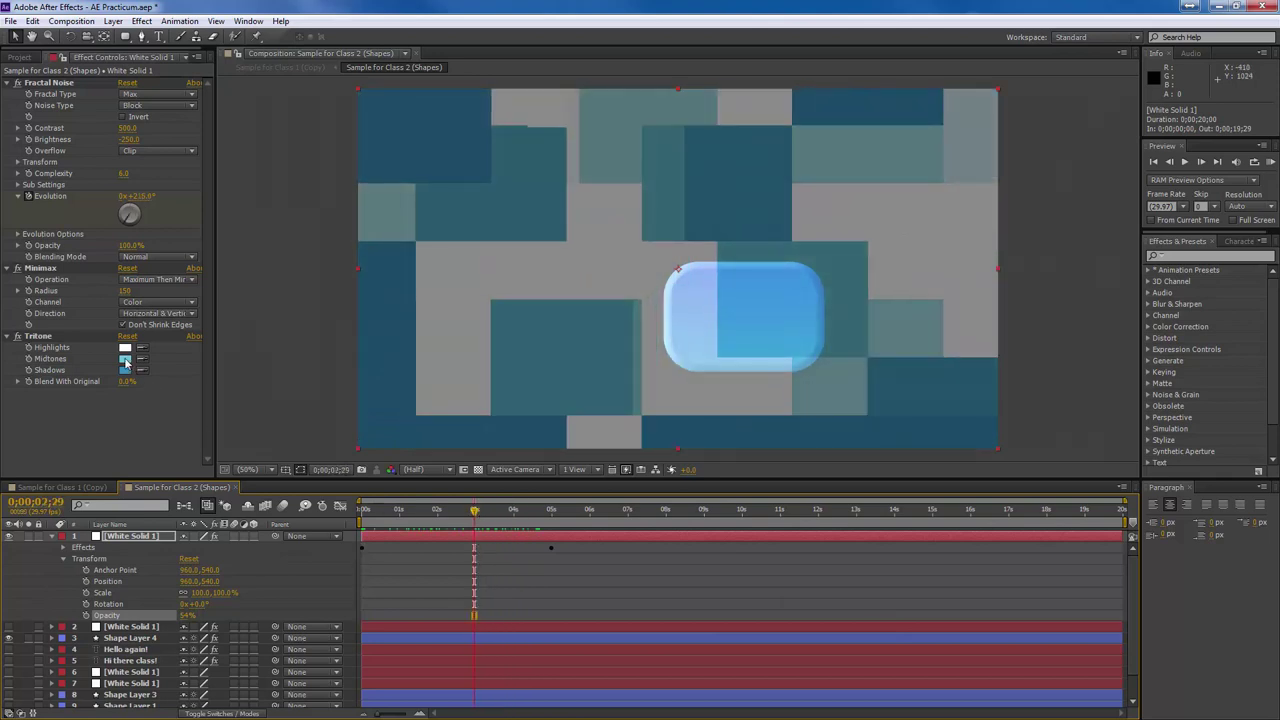
Set the Tritone effect's midtones to dark teal 0D6676, its shadows to crimson, and Blend With Original to 23%.
left_click(125, 363)
left_click(506, 302)
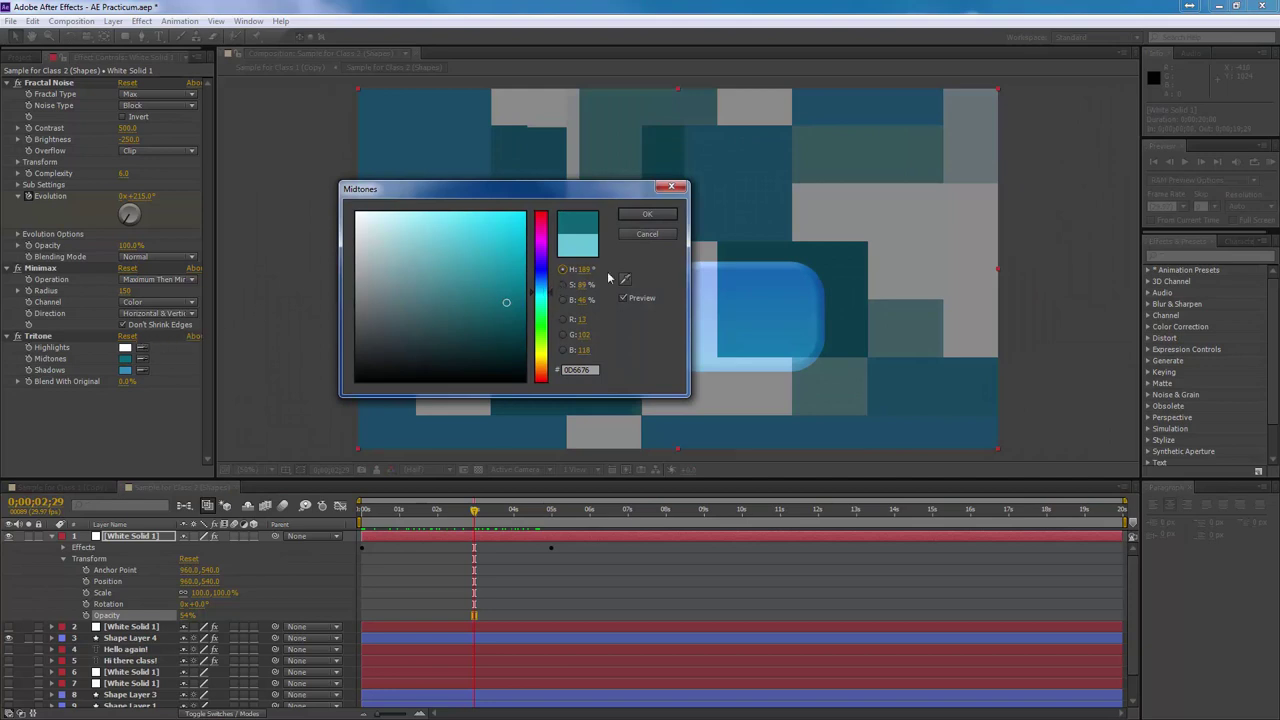
left_click(647, 214)
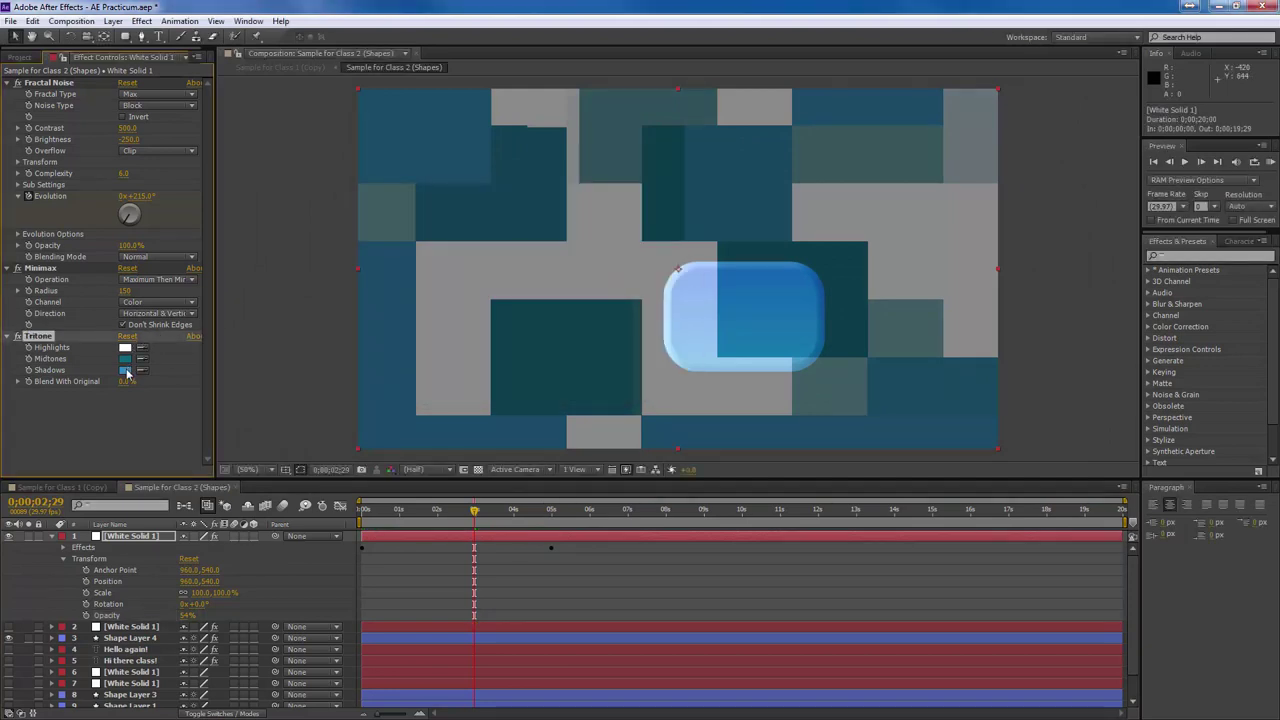
left_click(125, 370)
left_click(541, 221)
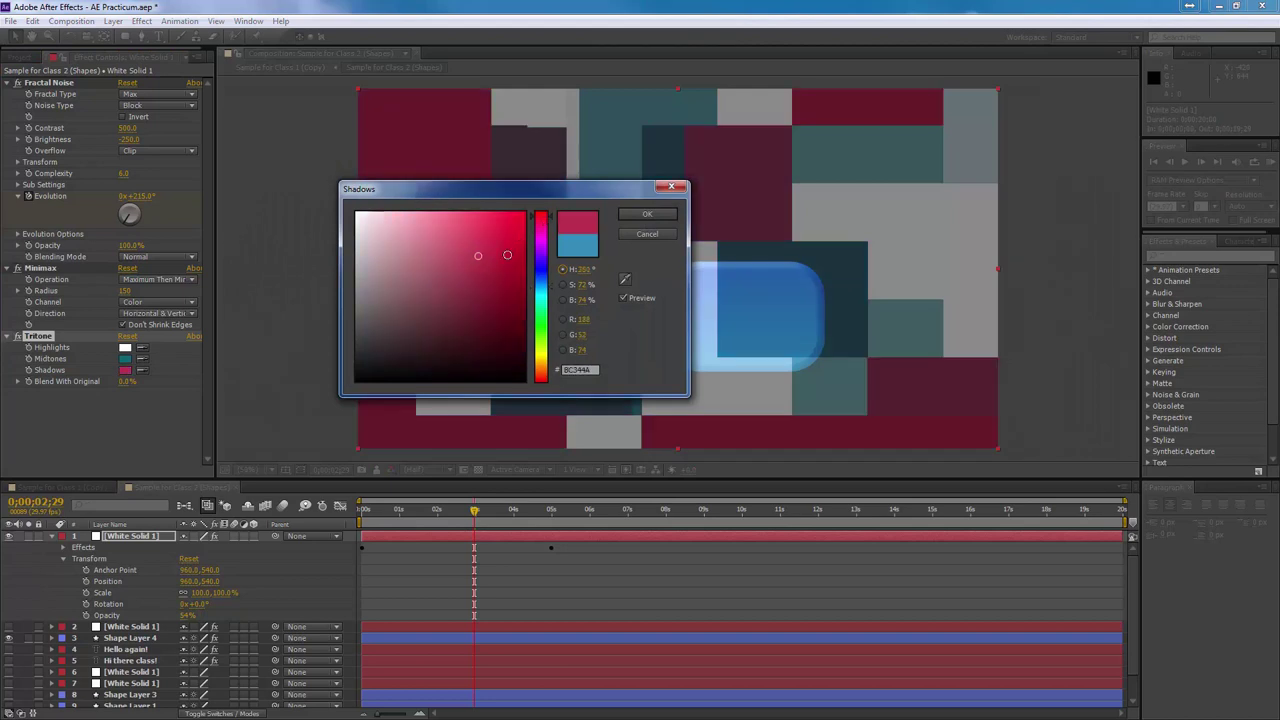
left_click(637, 216)
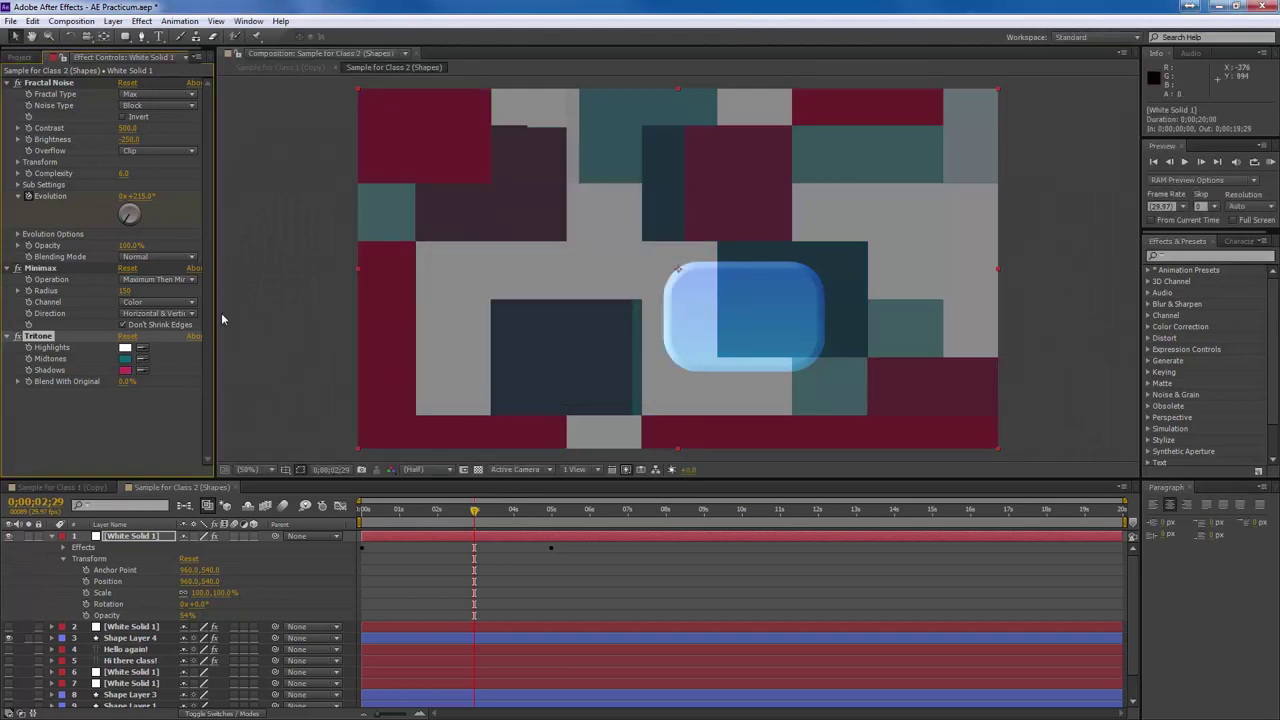
left_click_drag(127, 388, 175, 388)
Set the top solid's opacity to 100% and scrub the recolored blocks to 0;00;03;26.
left_click(186, 615)
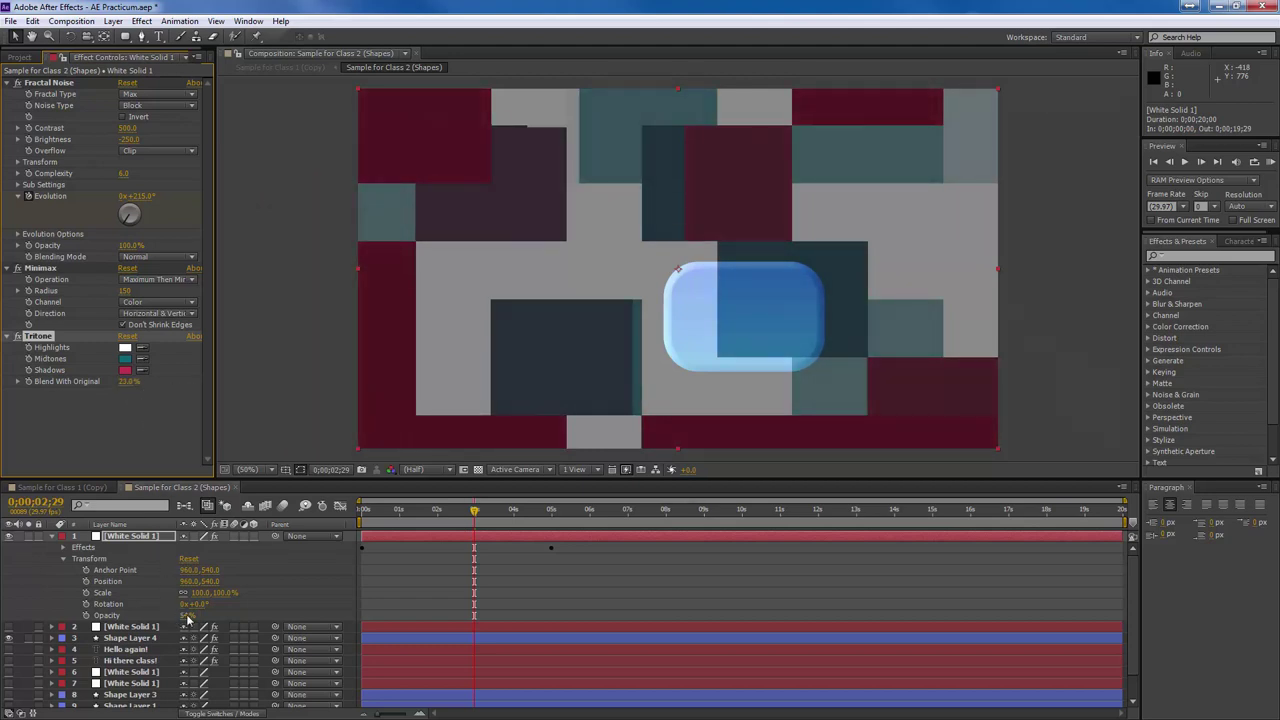
type("100")
key("Return")
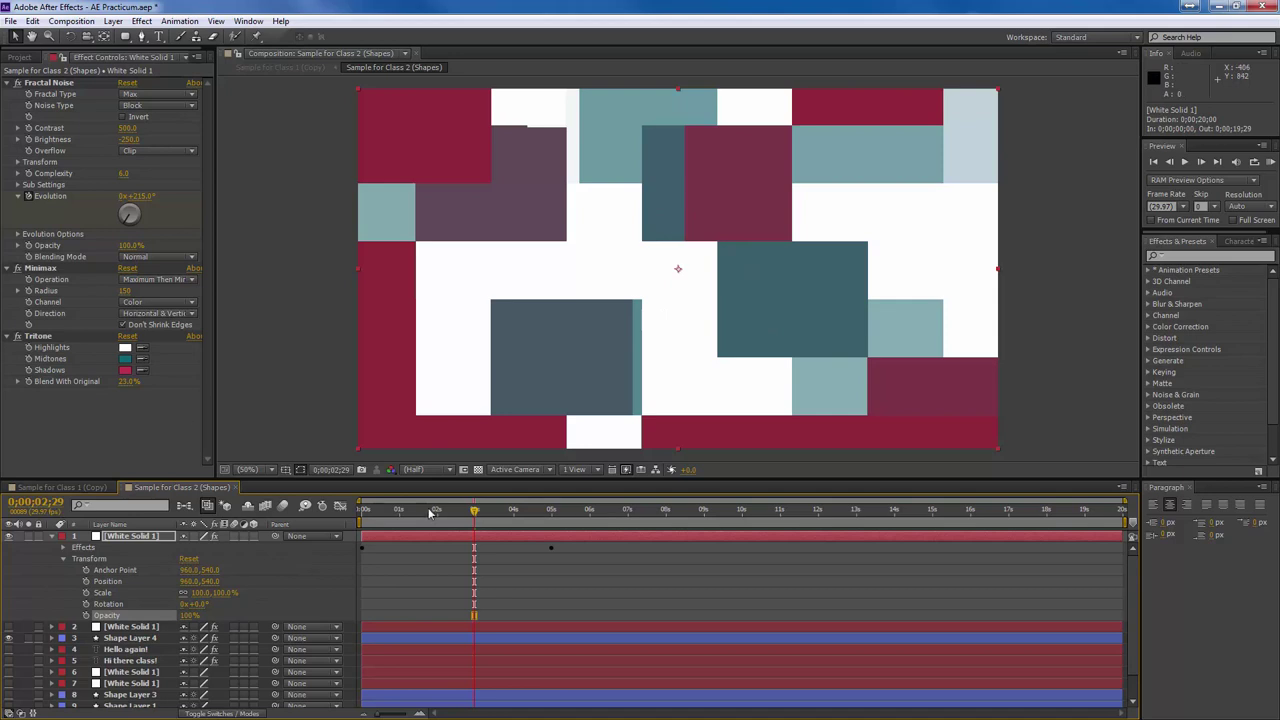
left_click_drag(476, 513, 509, 513)
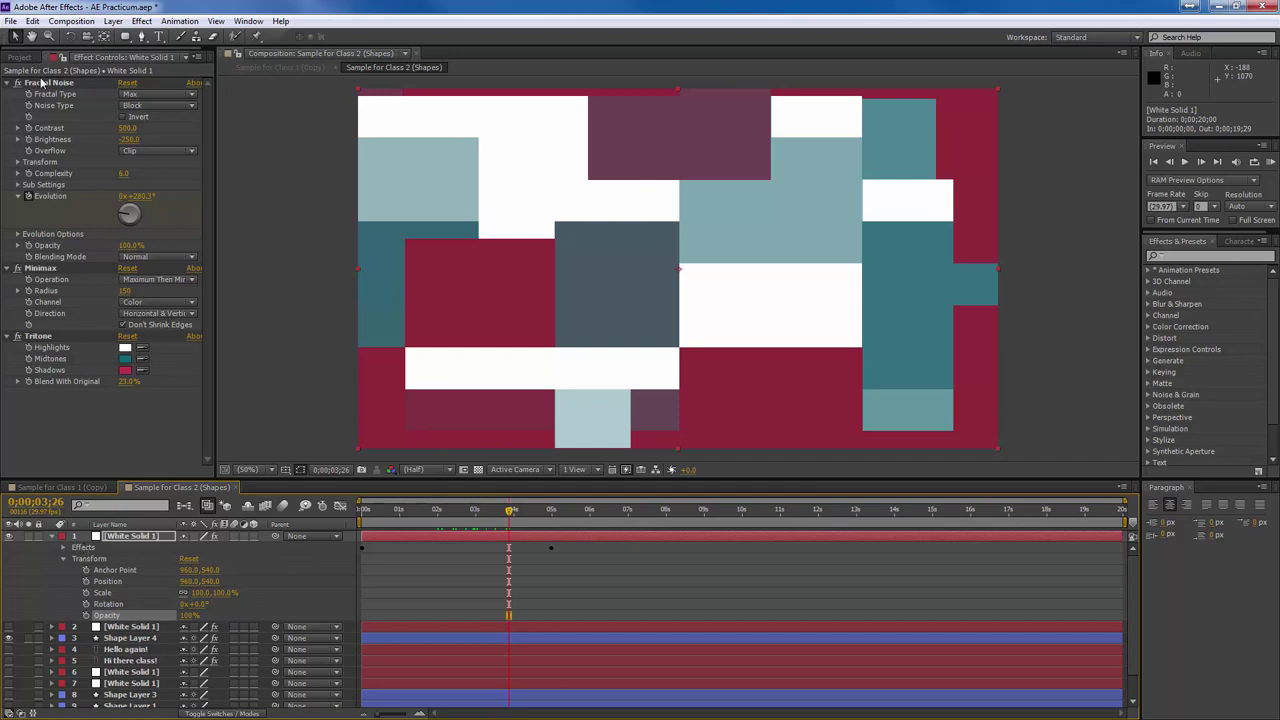
Delete the Fractal Noise, Minimax and Tritone effects from the top solid and return to the start of the timeline.
left_click(62, 548)
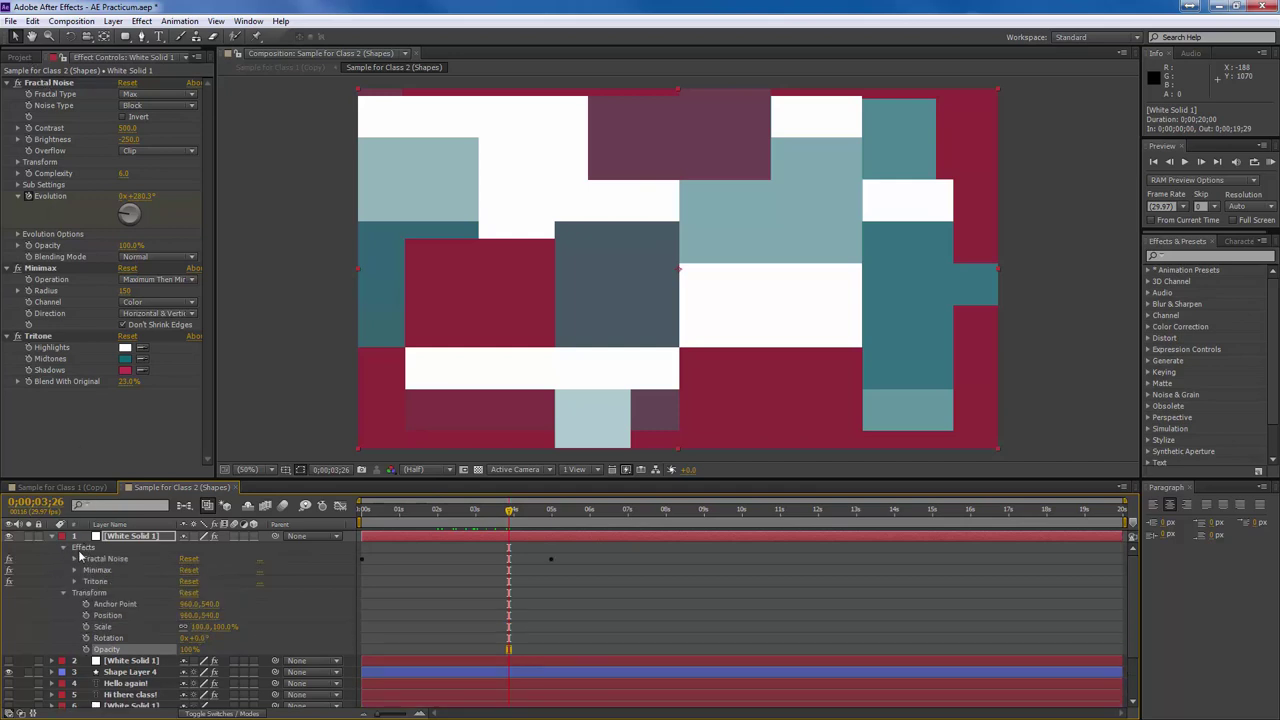
key("Delete")
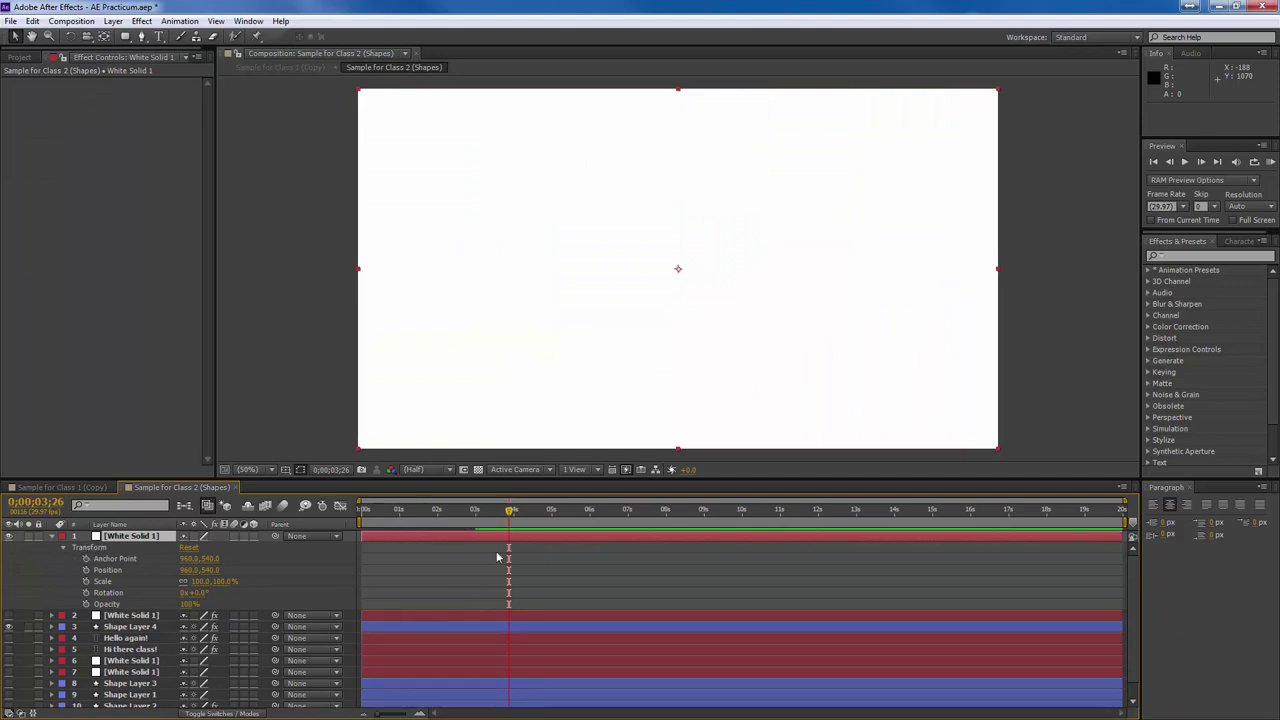
left_click_drag(510, 512, 362, 512)
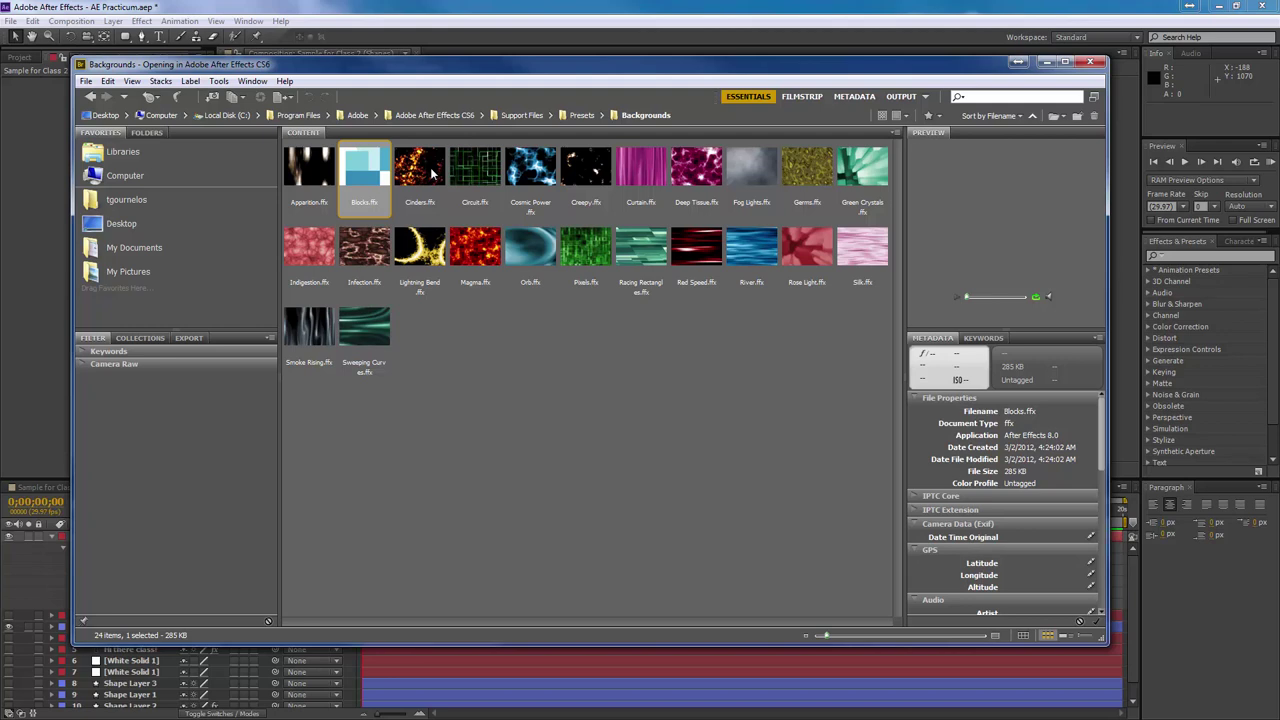
Preview the Cinders, Lightning Bend and Racing Rectangles background presets in Adobe Bridge, and return to the Presets folder.
left_click(432, 174)
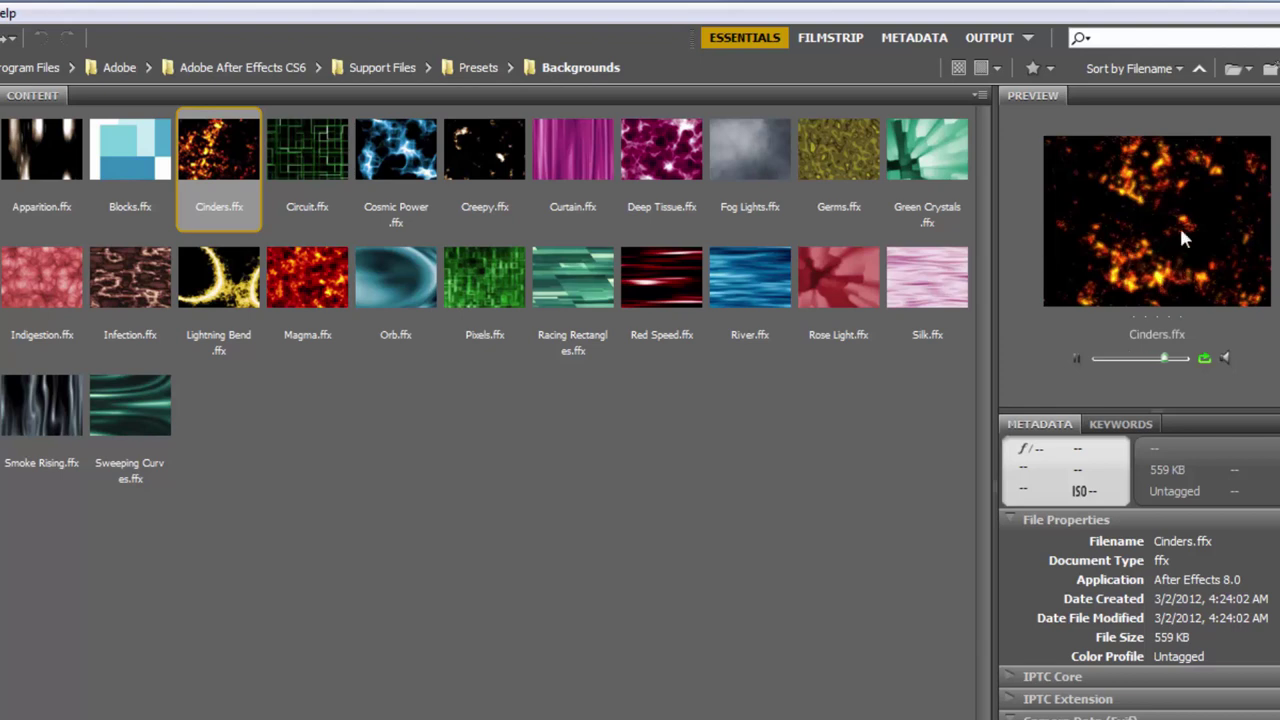
left_click(232, 297)
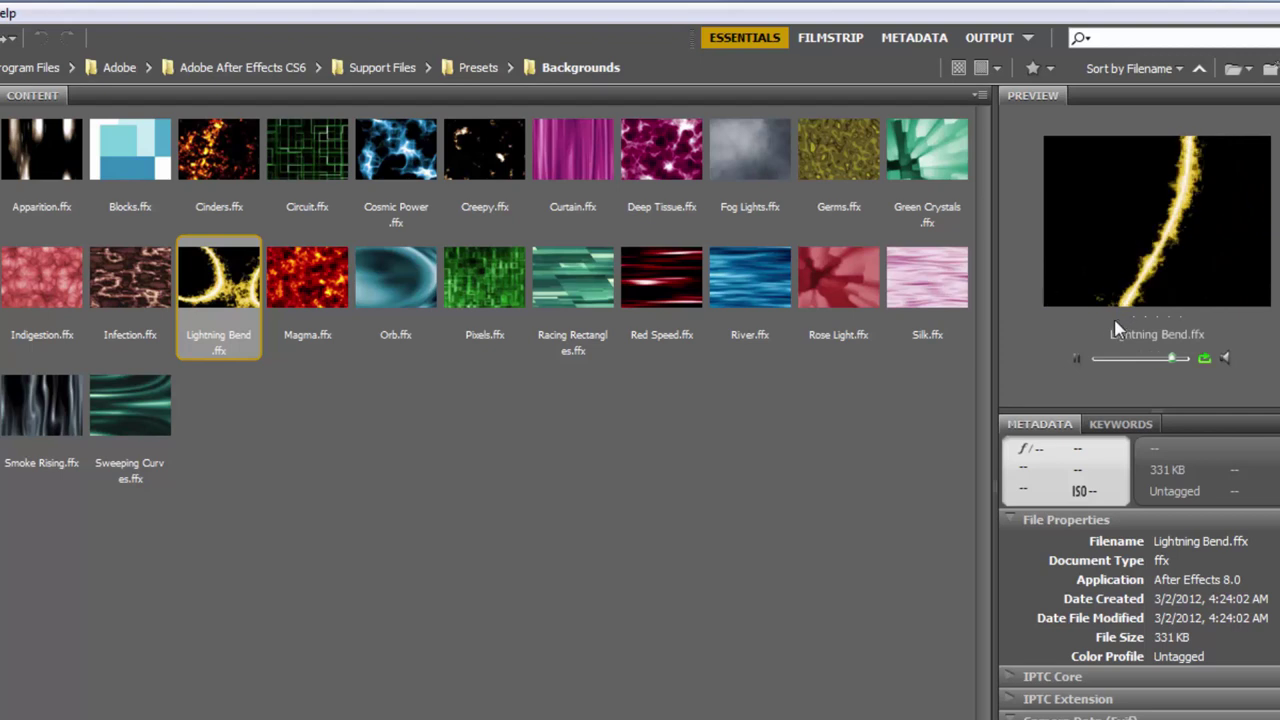
left_click(592, 296)
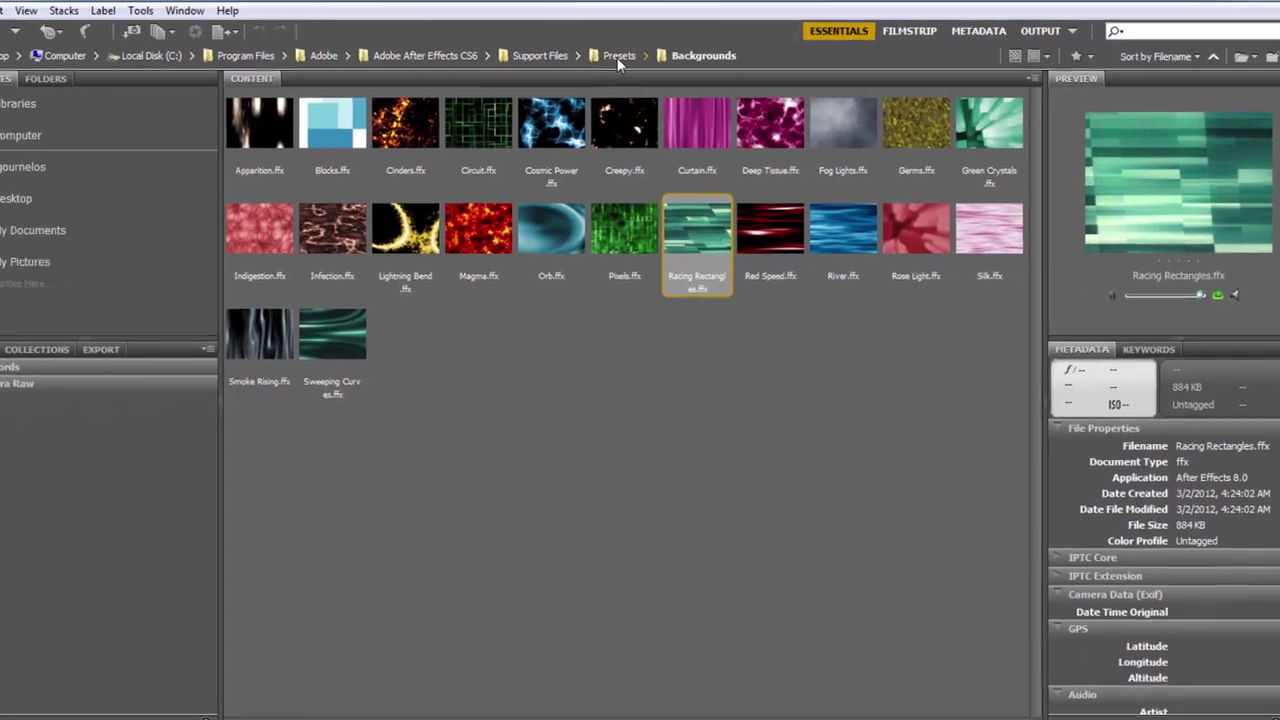
left_click(478, 67)
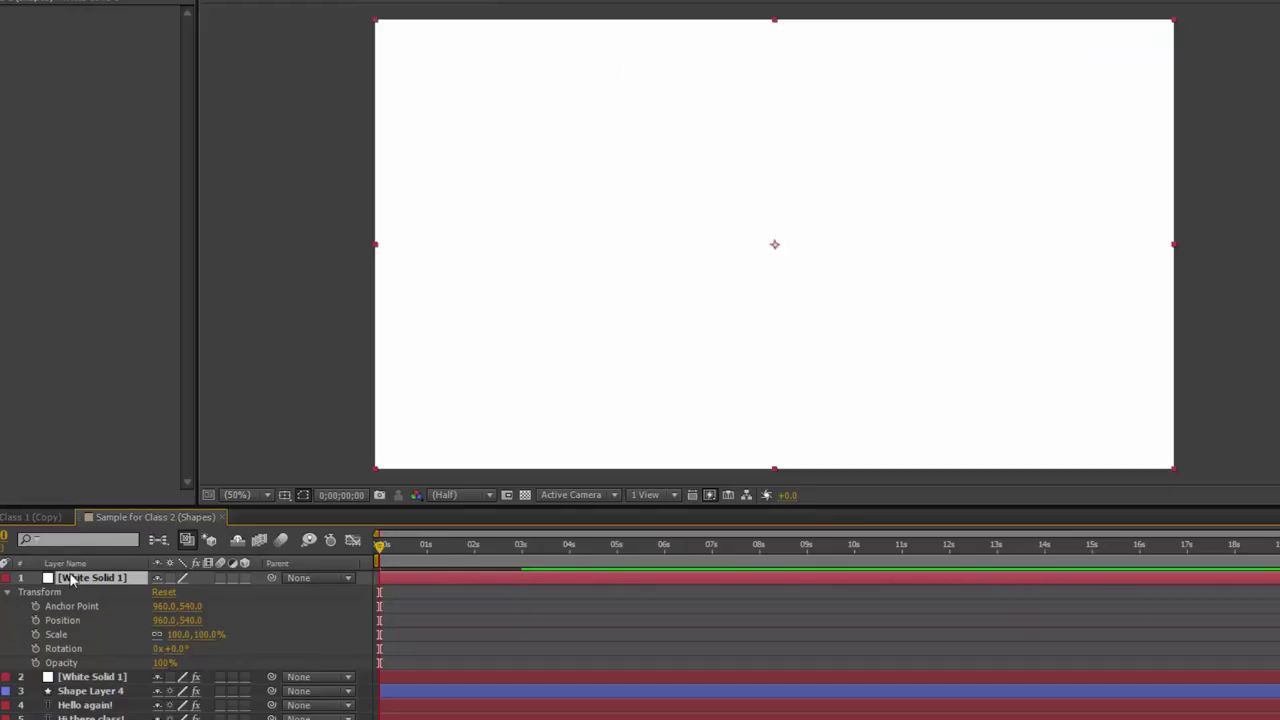
Delete the blank top White Solid 1 layer and hide Shape Layer 4.
key("Delete")
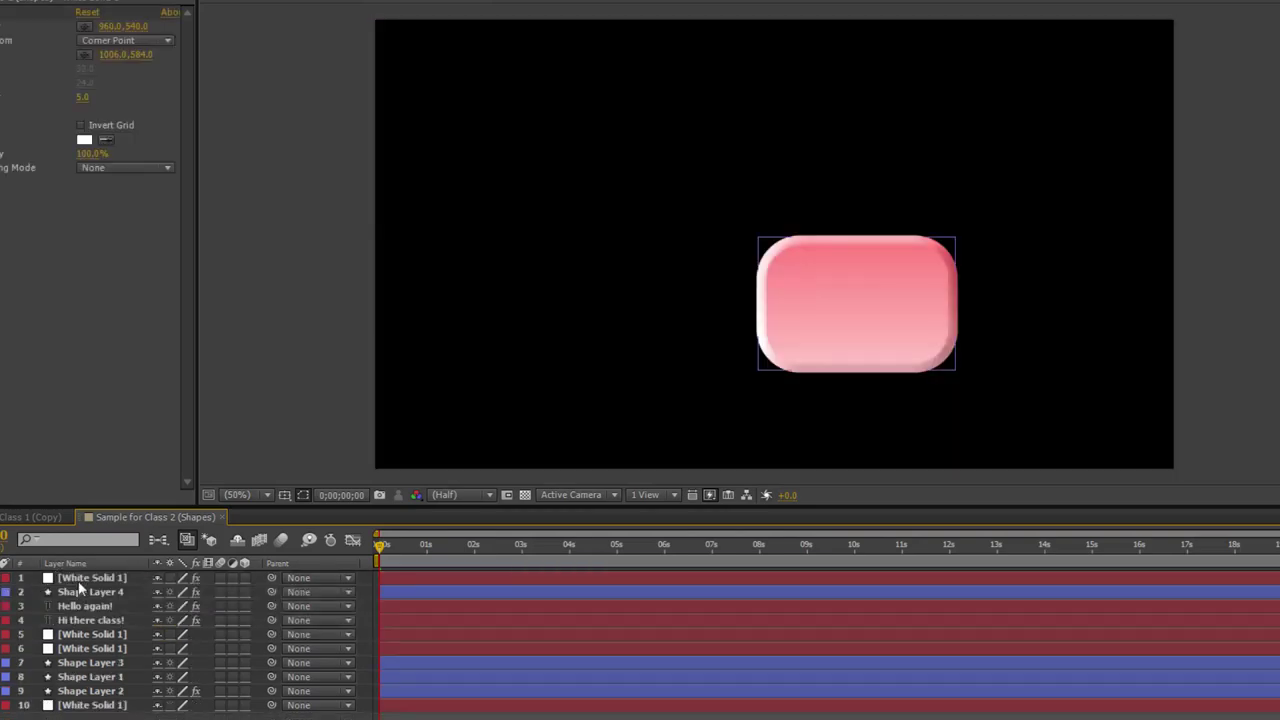
left_click(83, 579)
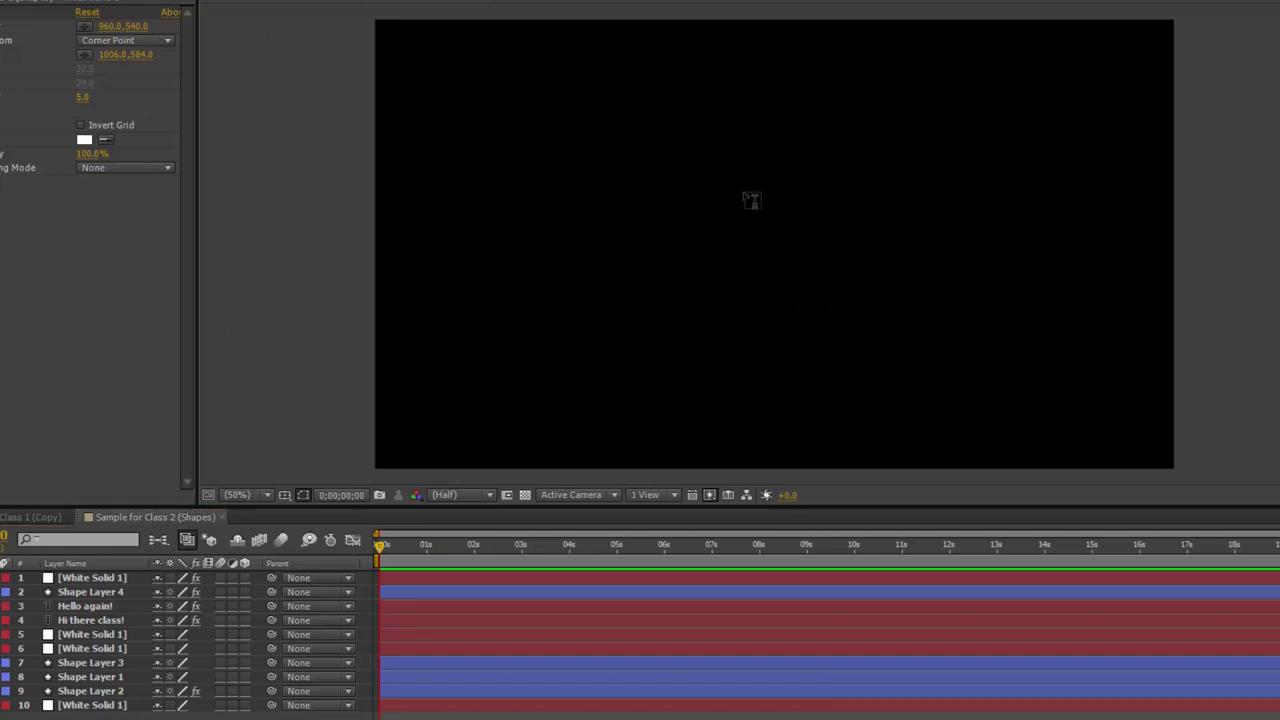
Add a text layer reading "Hello there." in the upper part of the composition.
left_click(728, 206)
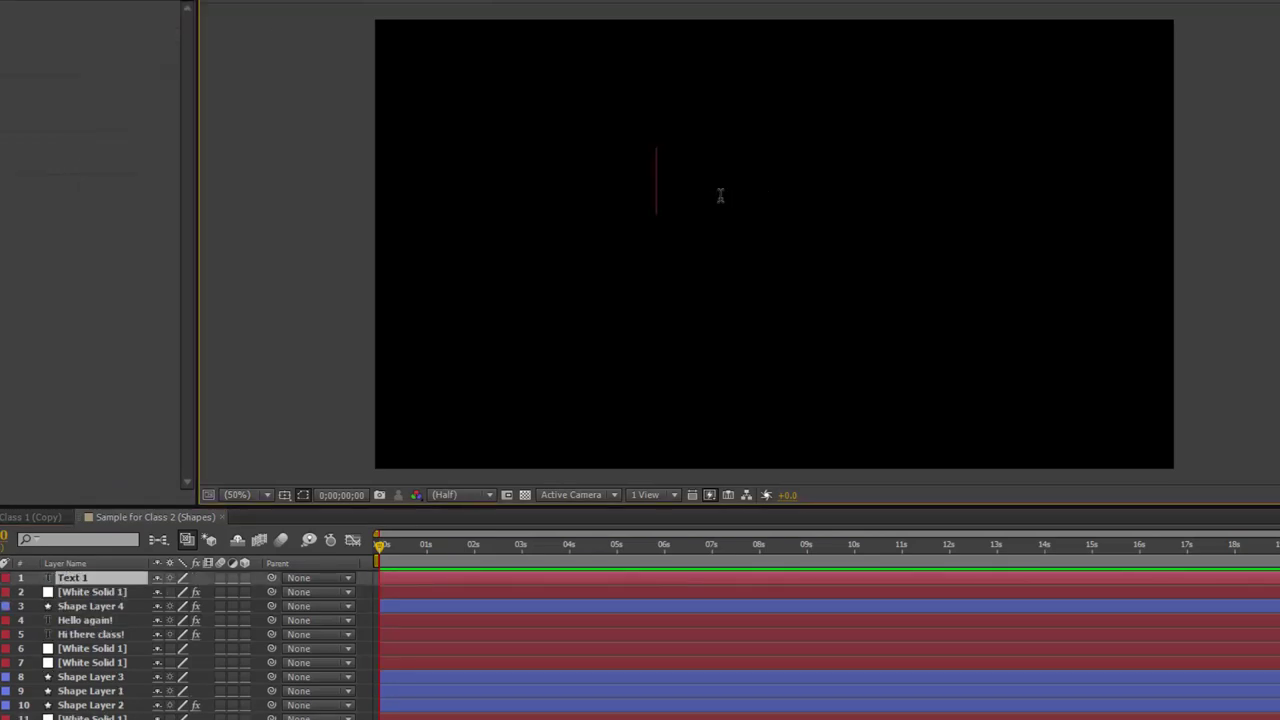
type("Hello there.")
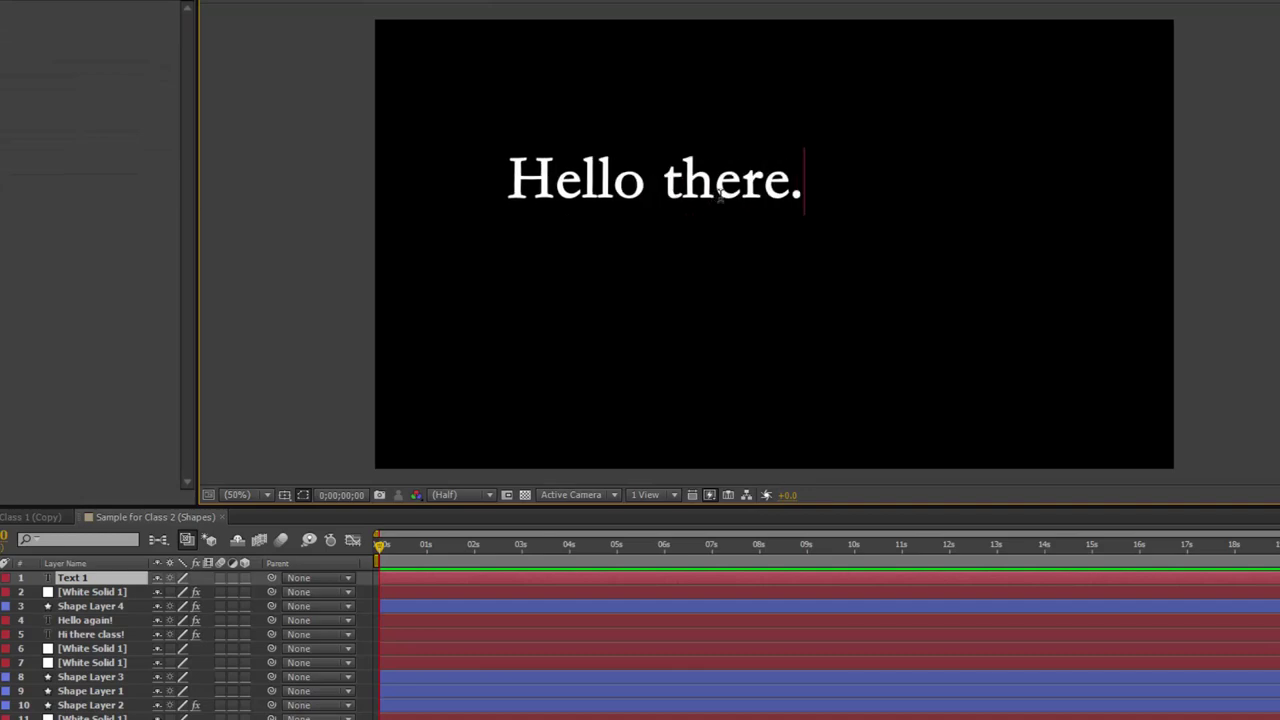
triple_click(720, 197)
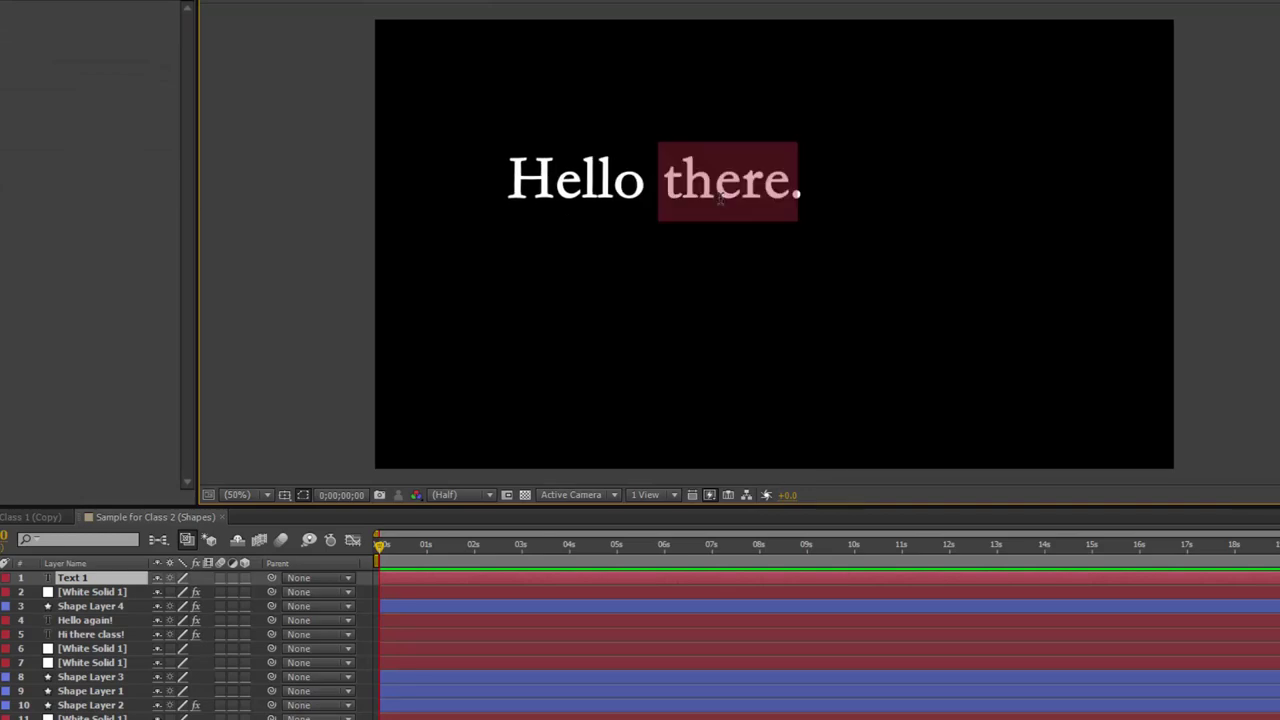
left_click(80, 595)
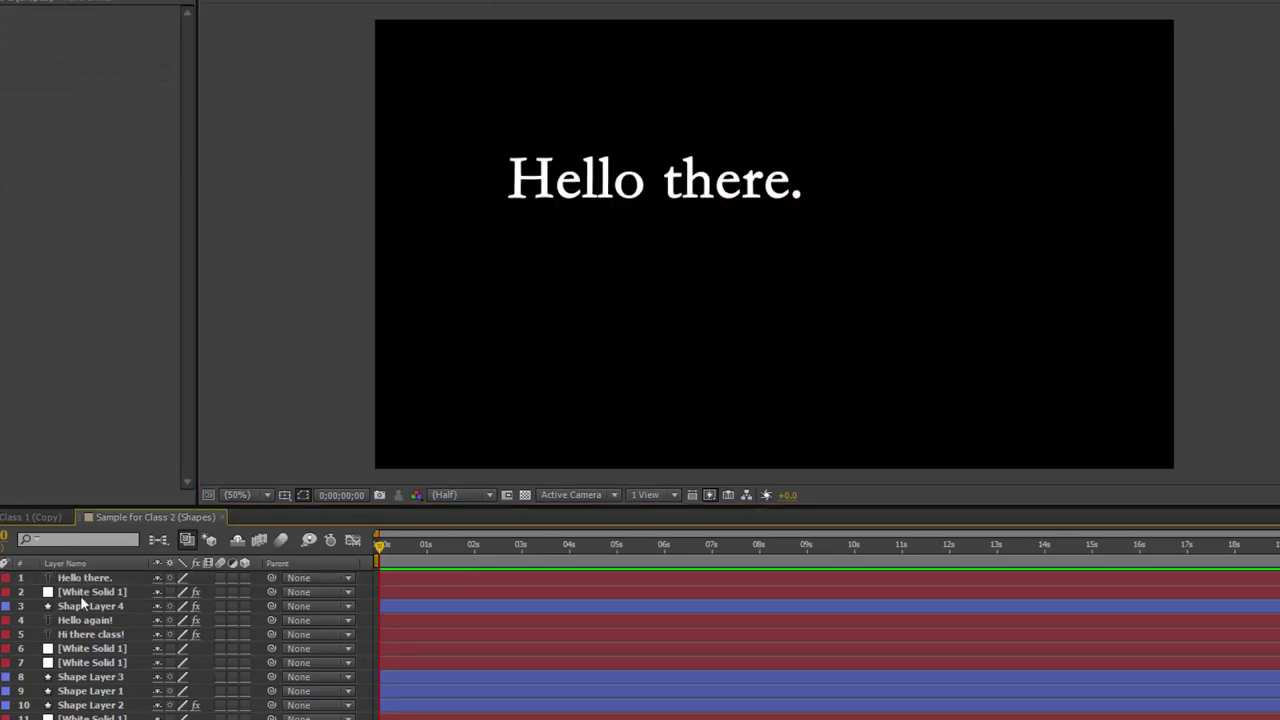
Select the "Hello there." layer and browse the animation presets in Adobe Bridge.
left_click(87, 578)
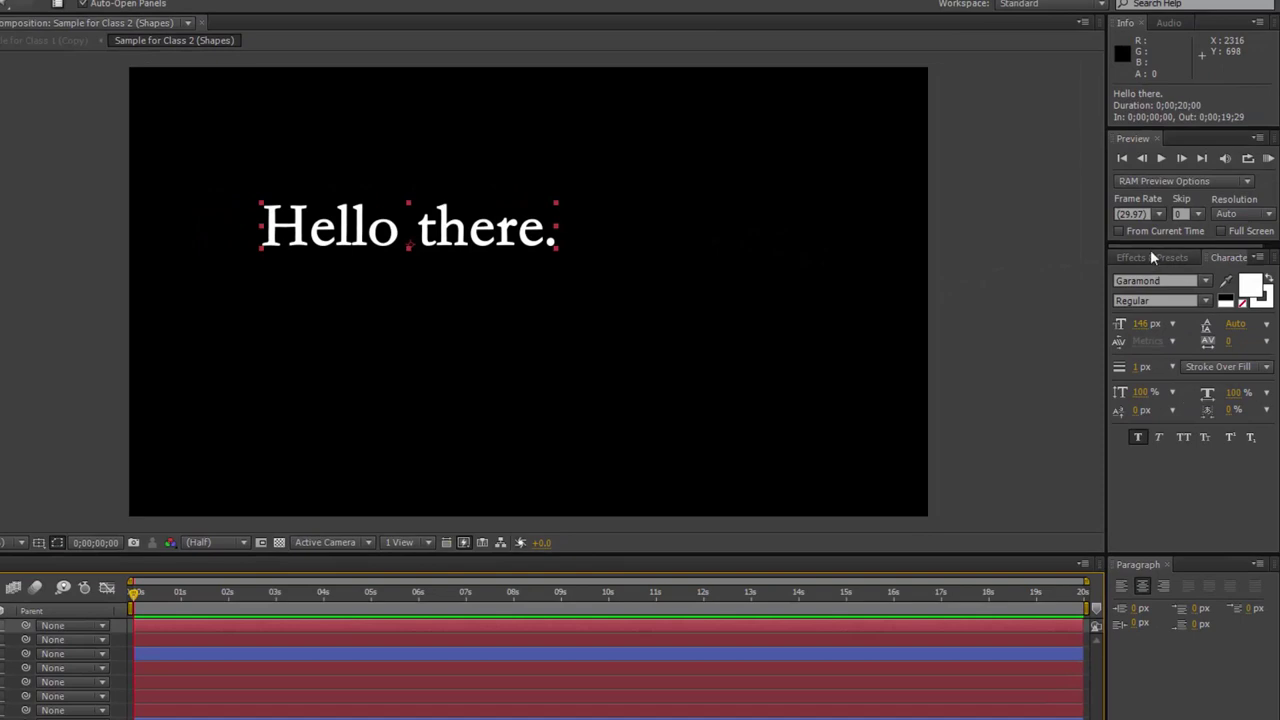
left_click(1150, 257)
left_click(1258, 258)
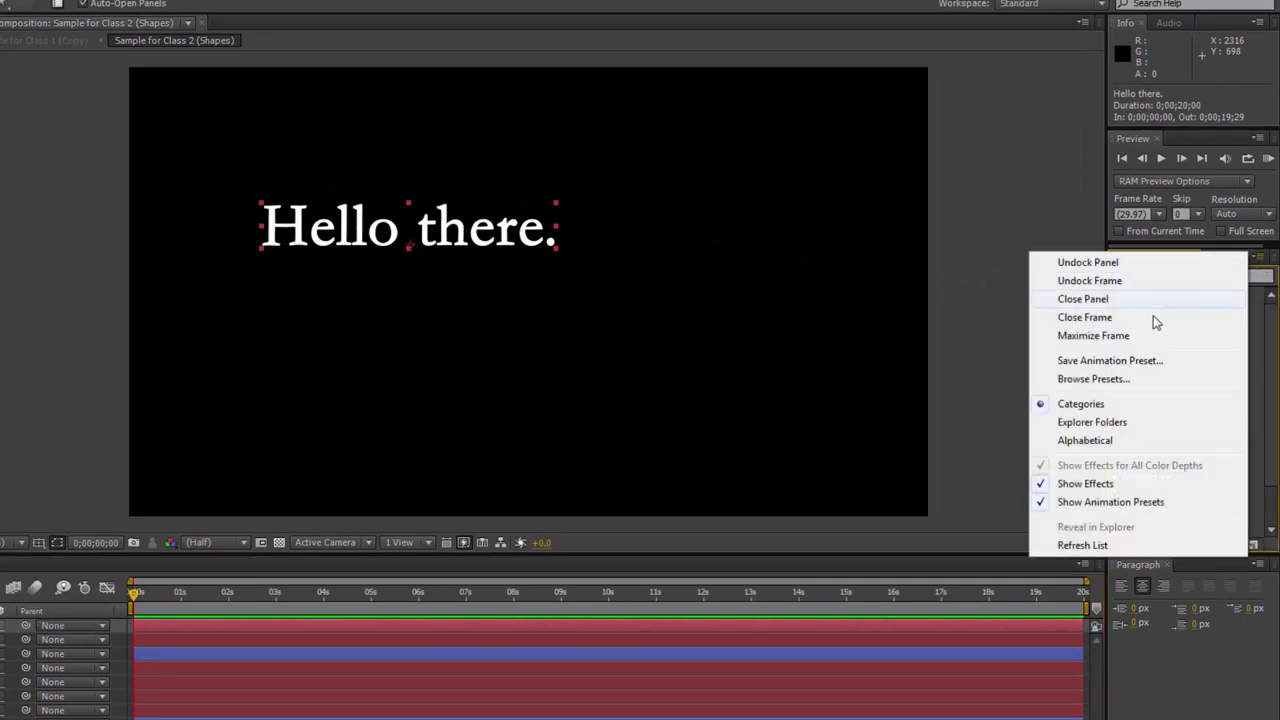
left_click(1100, 379)
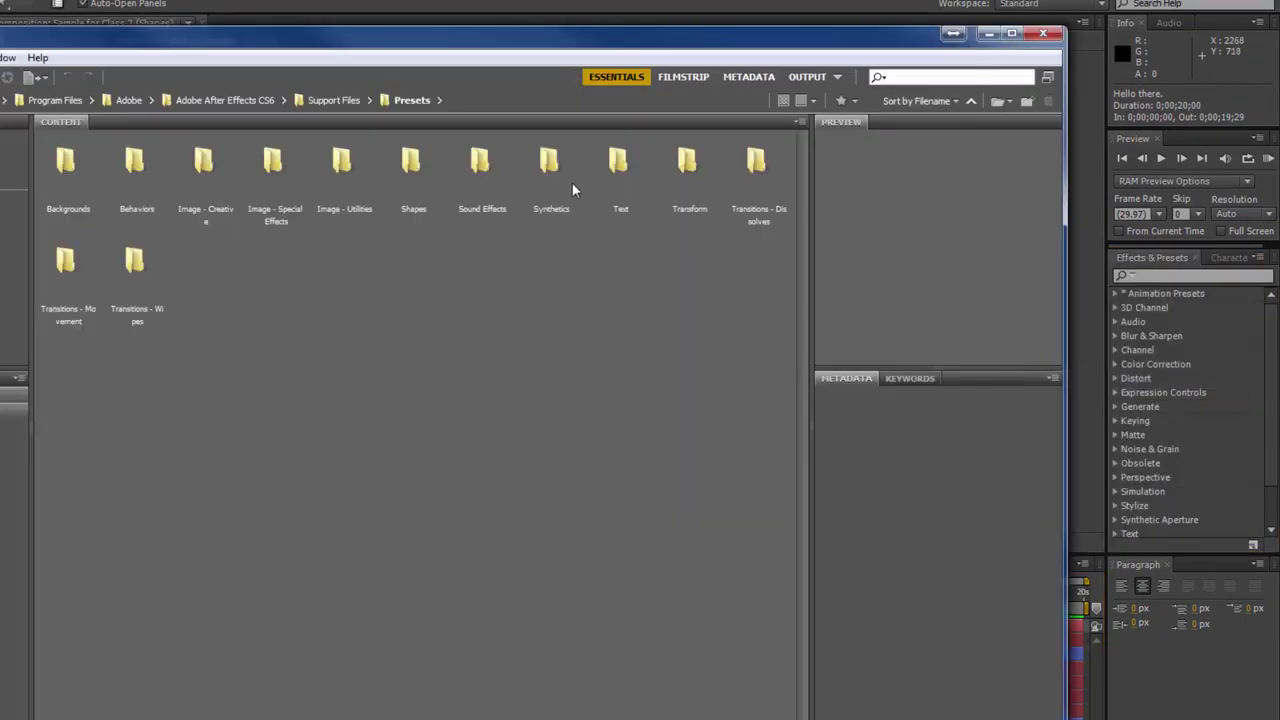
Preview the Fade Up Characters preset among the Animate In text presets and apply Raining Characters In to the "Hello there." layer.
double_click(619, 165)
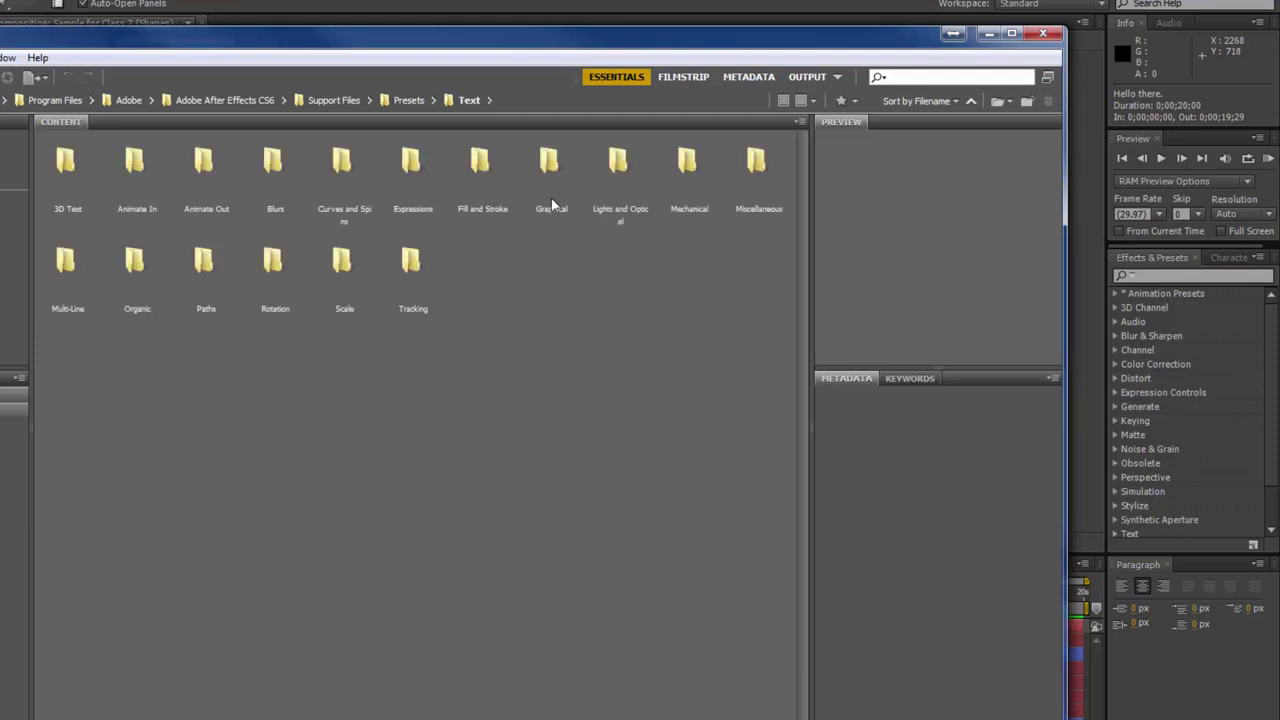
left_click(138, 168)
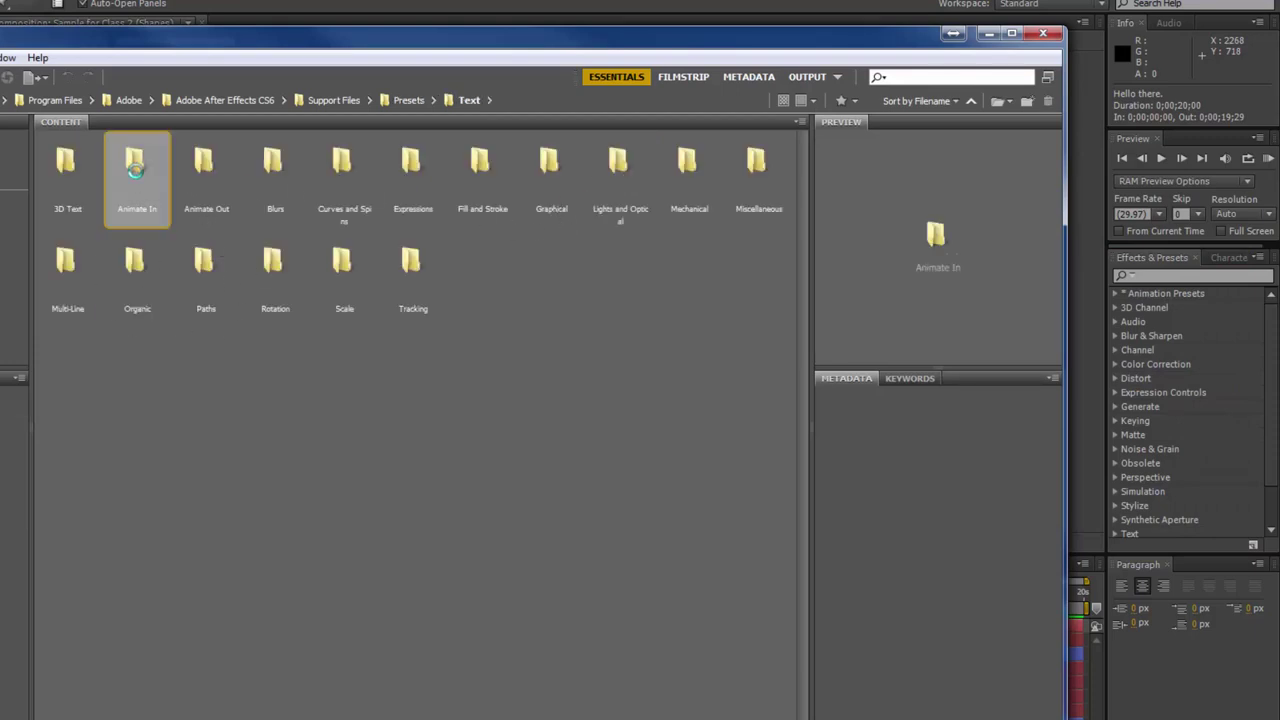
double_click(135, 170)
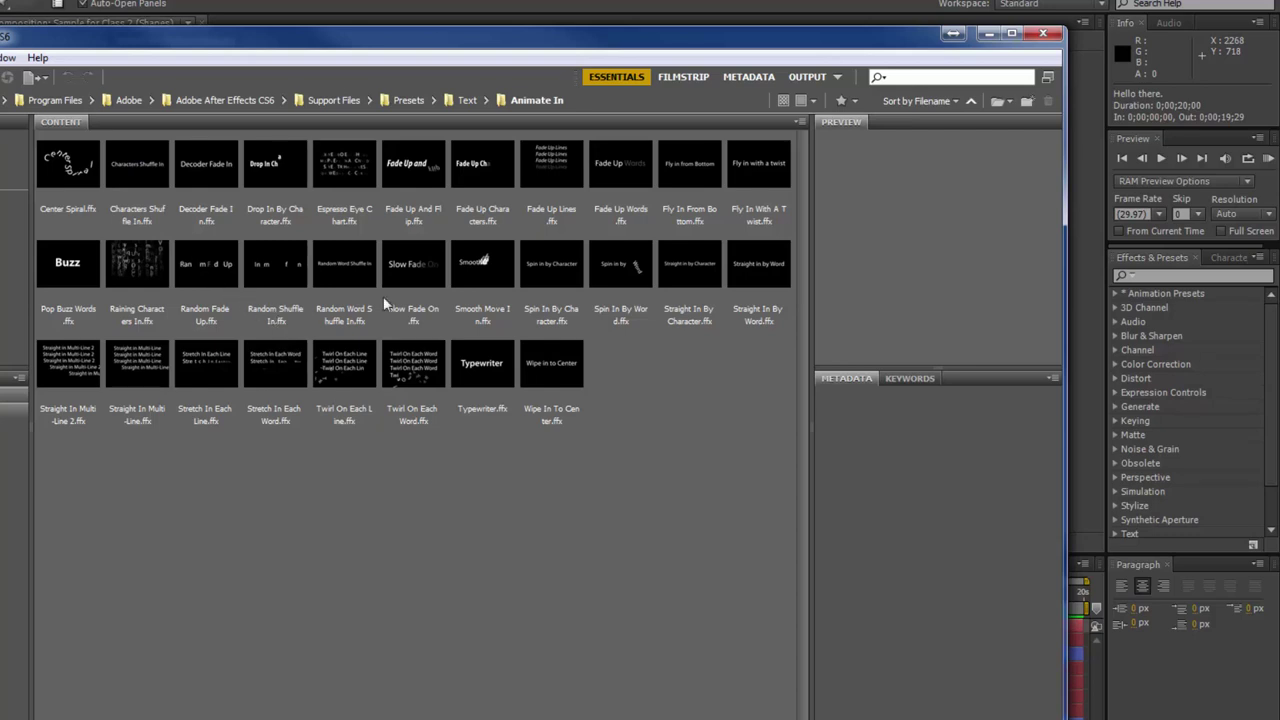
left_click(485, 176)
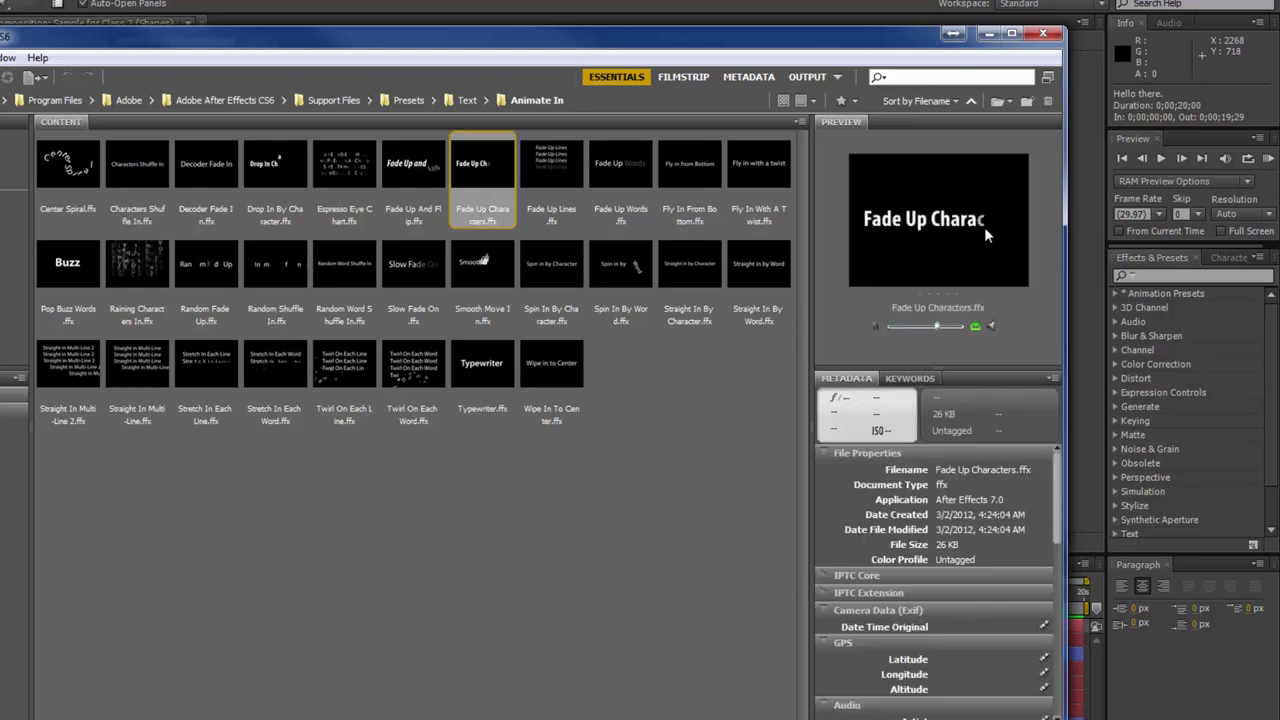
left_click(153, 269)
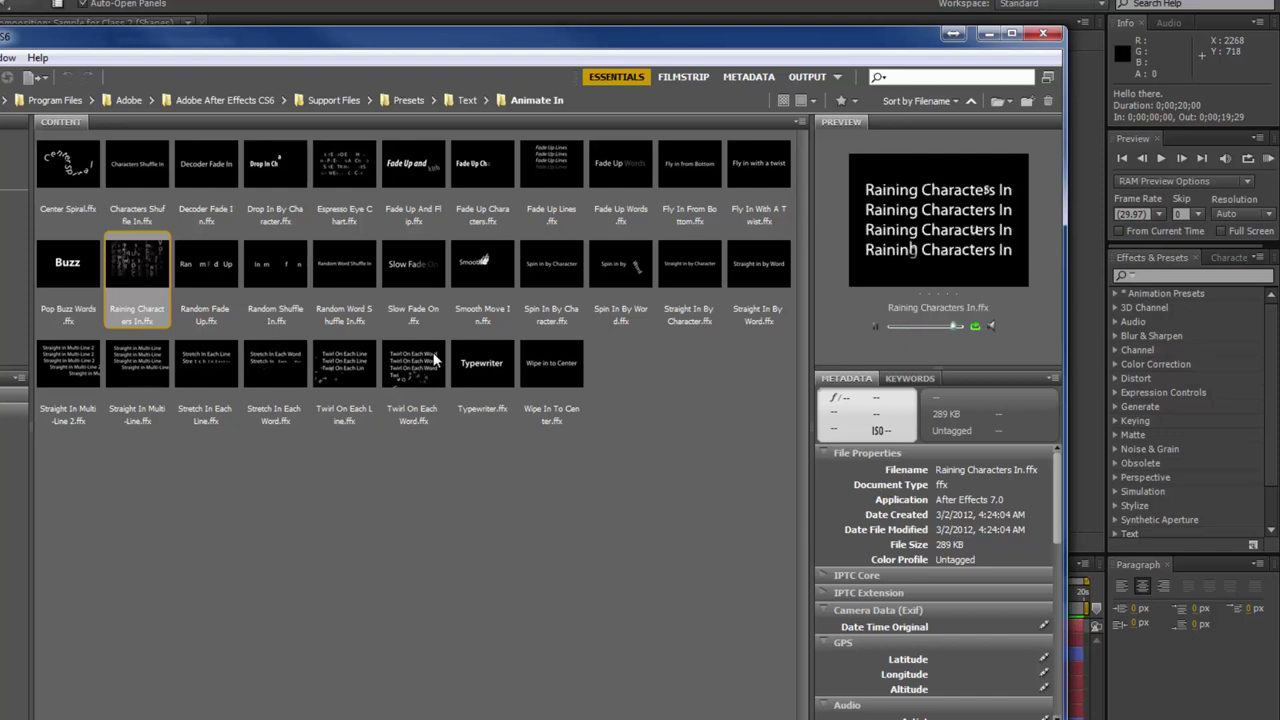
double_click(140, 271)
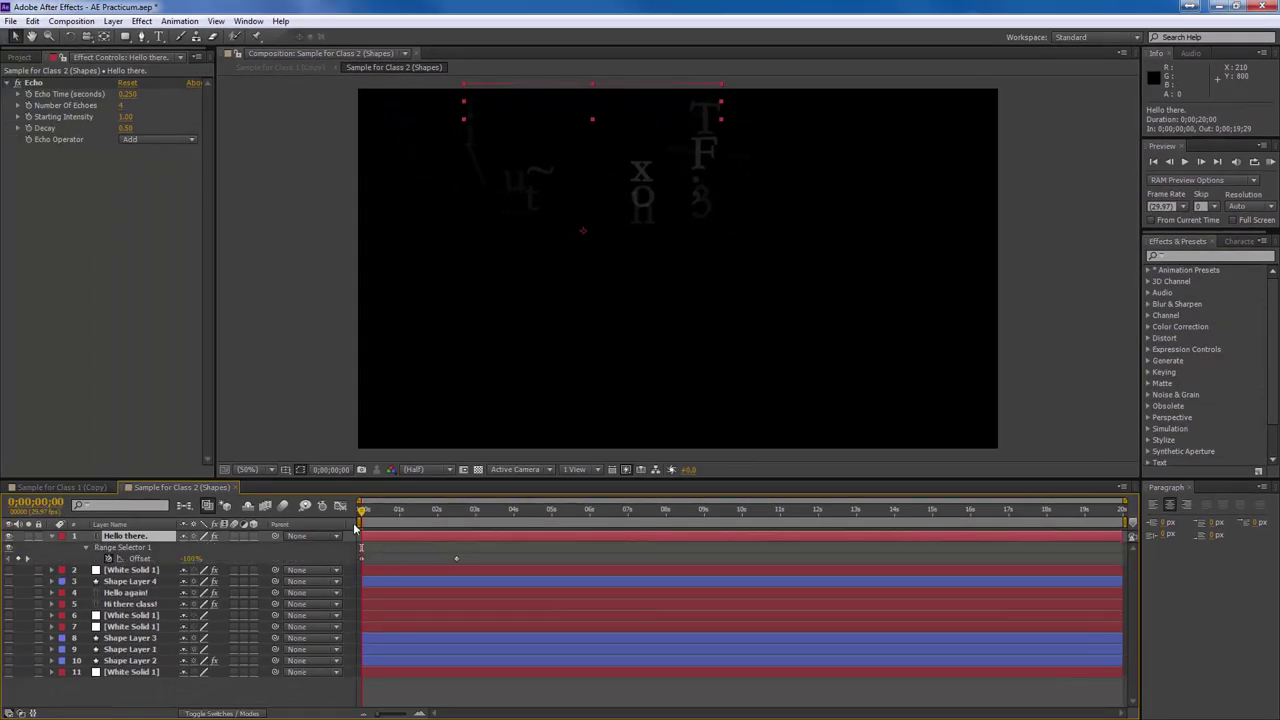
Play back the text animation on the "Hello there." layer from the start of the composition.
key("KP_0")
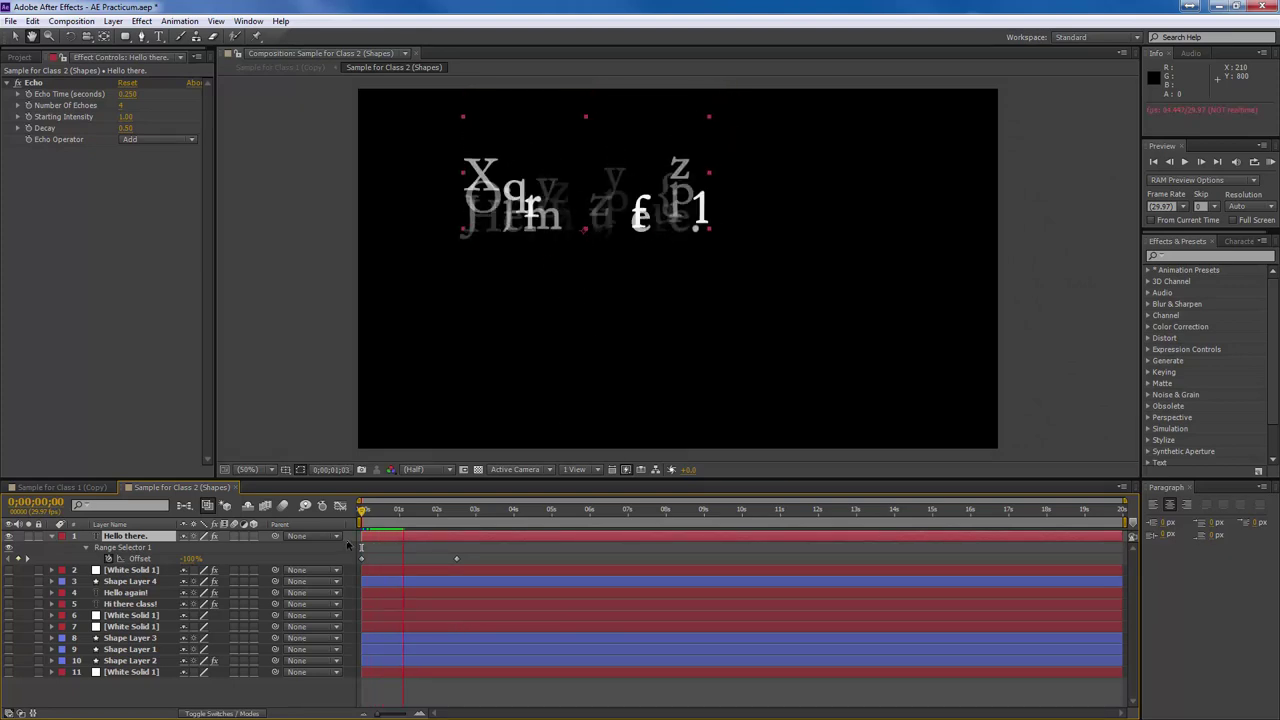
left_click(405, 537)
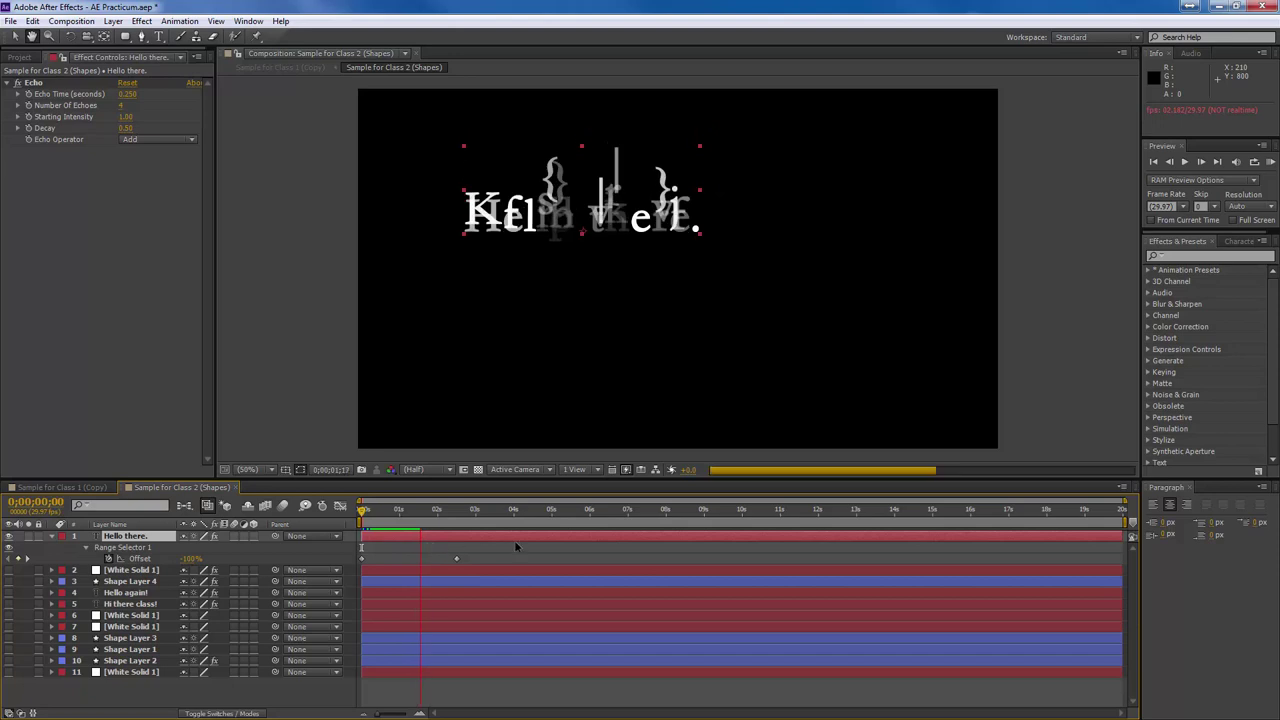
left_click(459, 547)
left_click_drag(436, 515, 366, 513)
key("space")
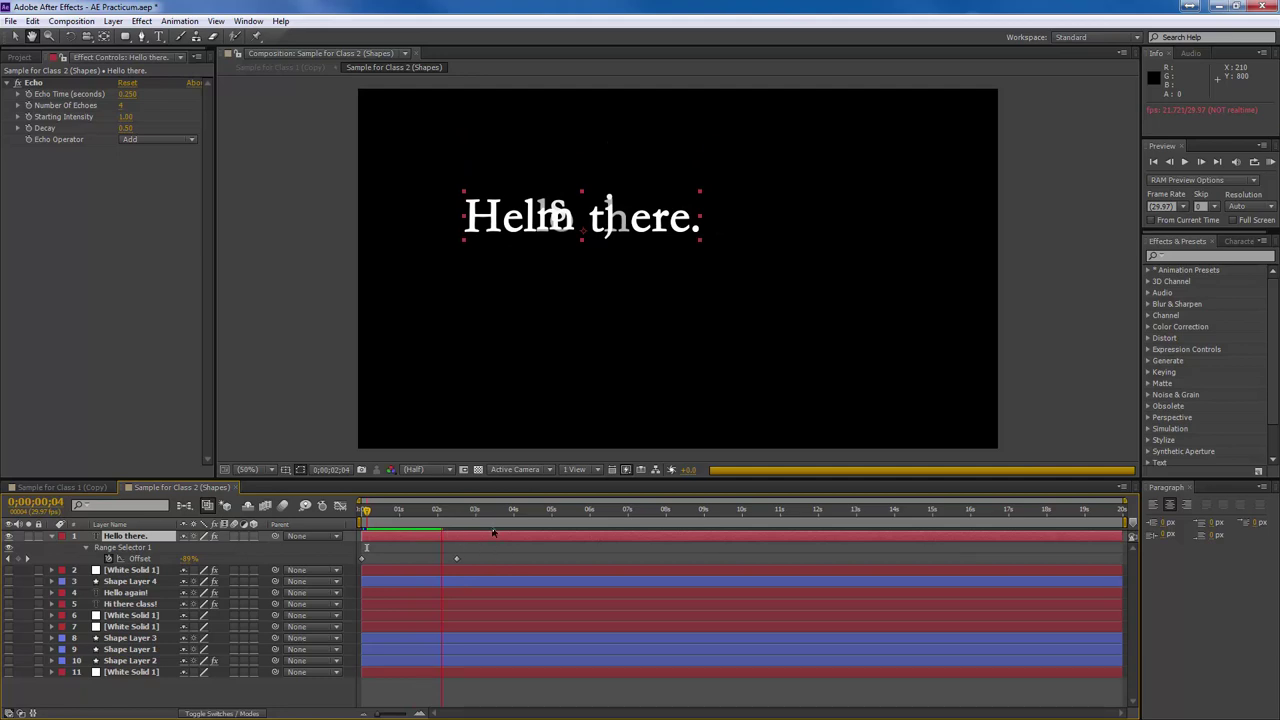
key("space")
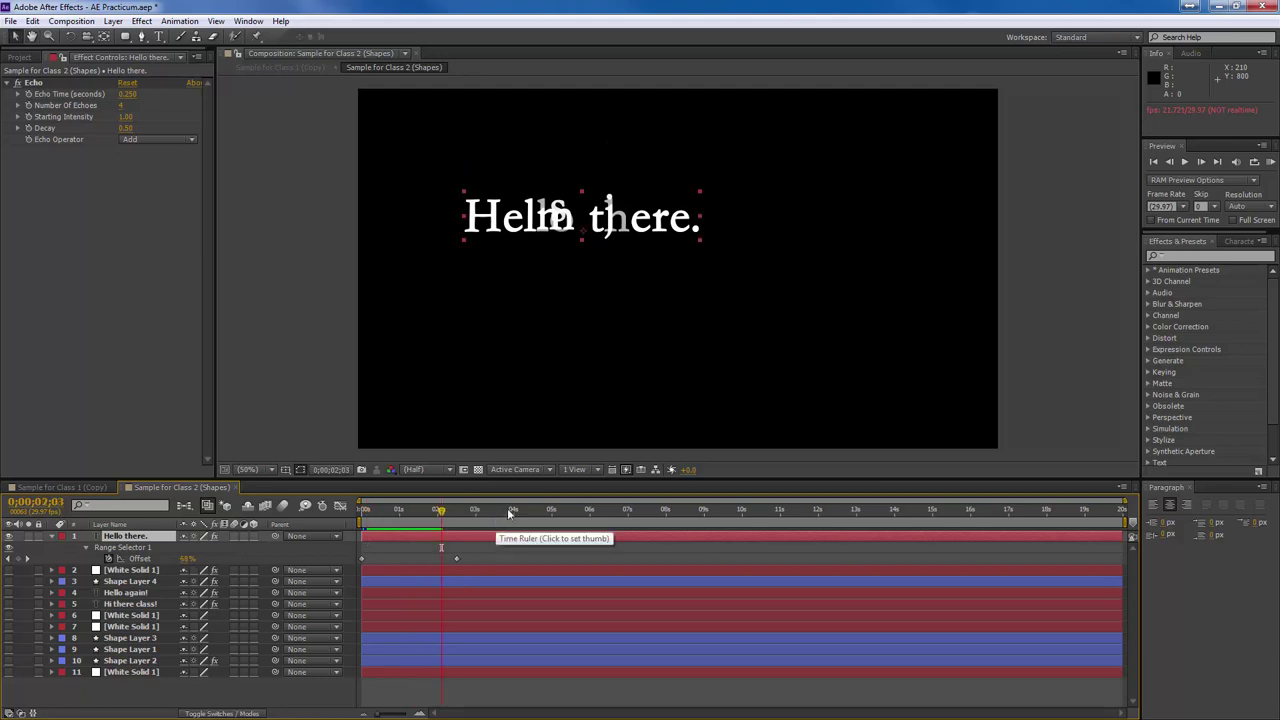